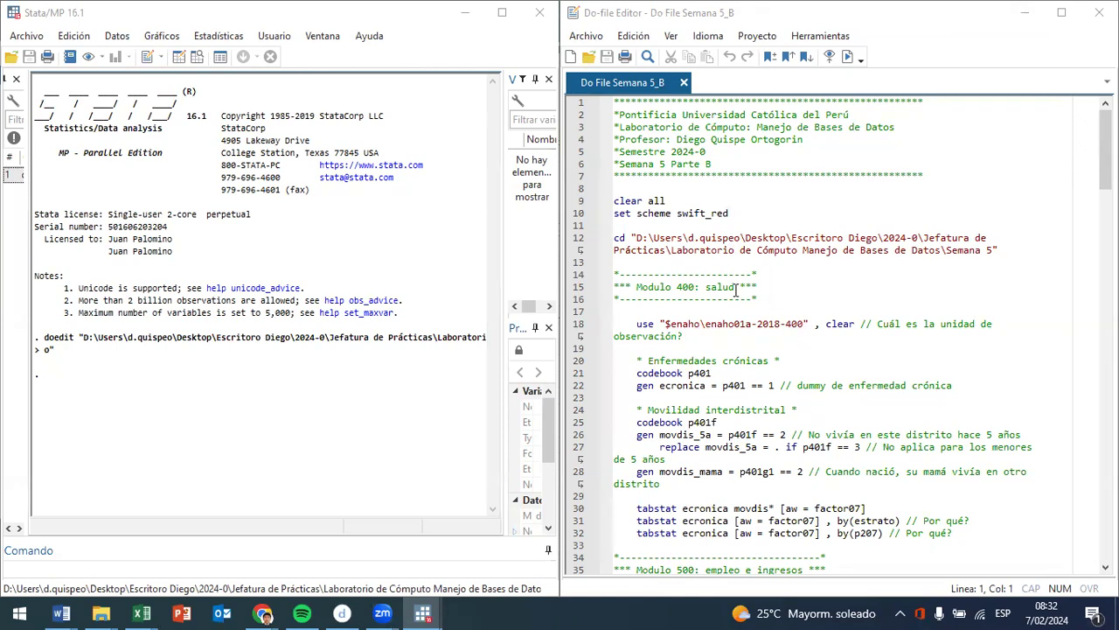
- Review the Semana 5_B do-file from the health module through the merge section and return to its beginning
scroll(735, 289, "down", 4)
scroll(759, 430, "down", 10)
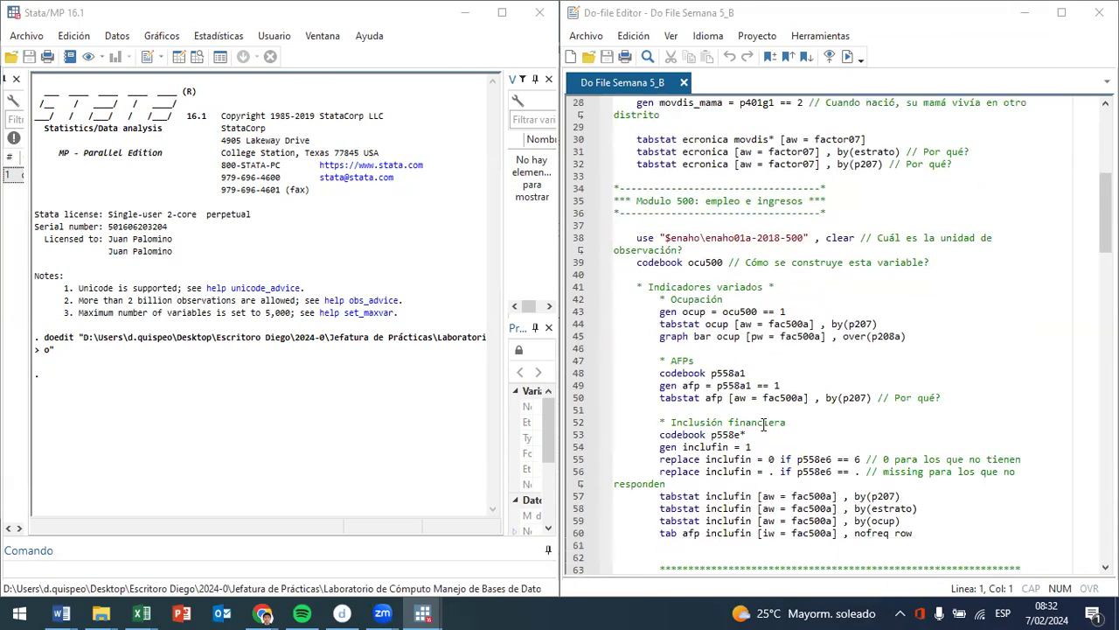
scroll(763, 368, "down", 10)
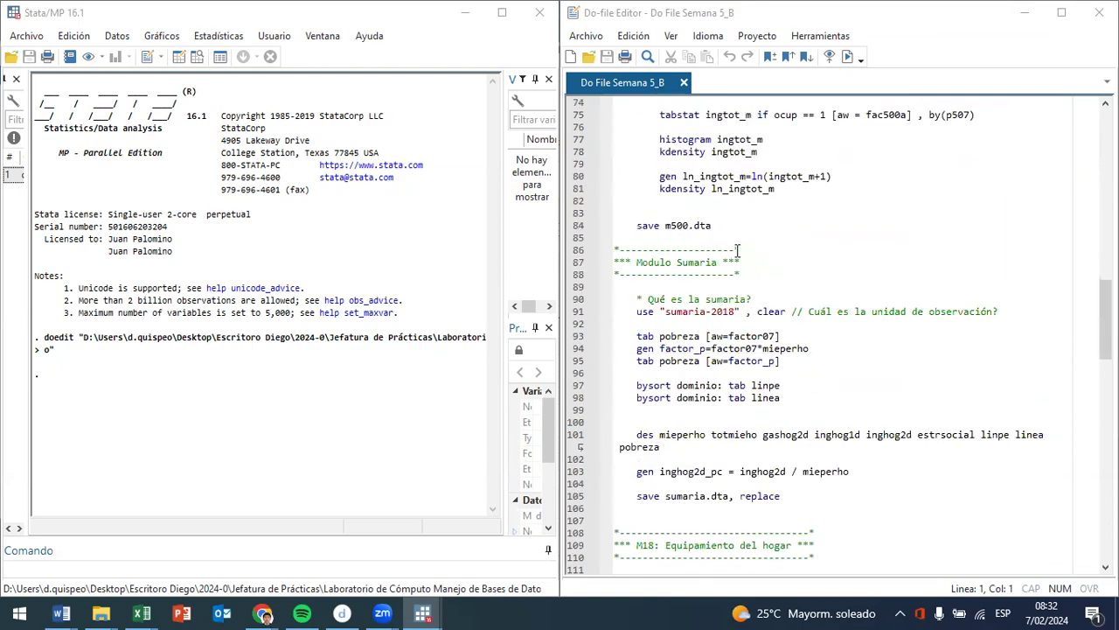
scroll(737, 251, "down", 5)
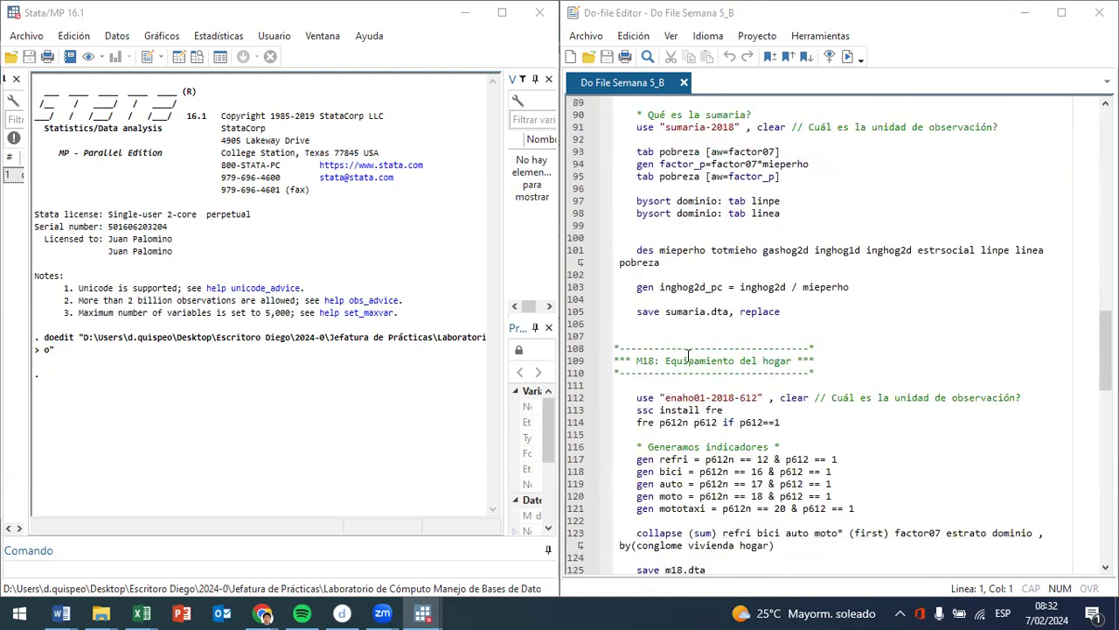
scroll(794, 353, "down", 7)
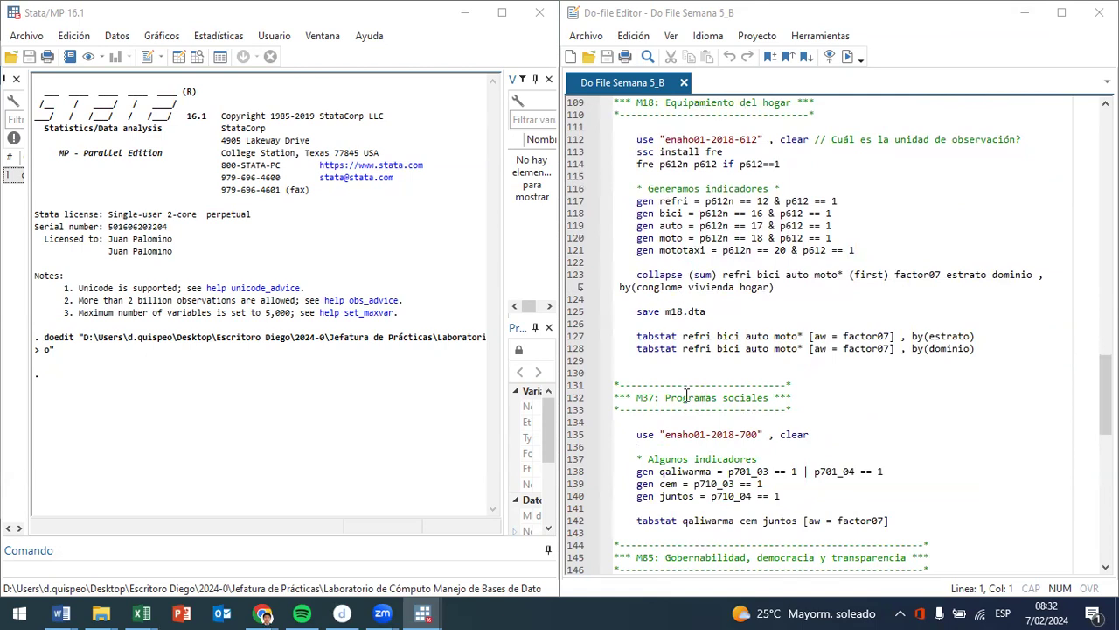
scroll(799, 393, "down", 4)
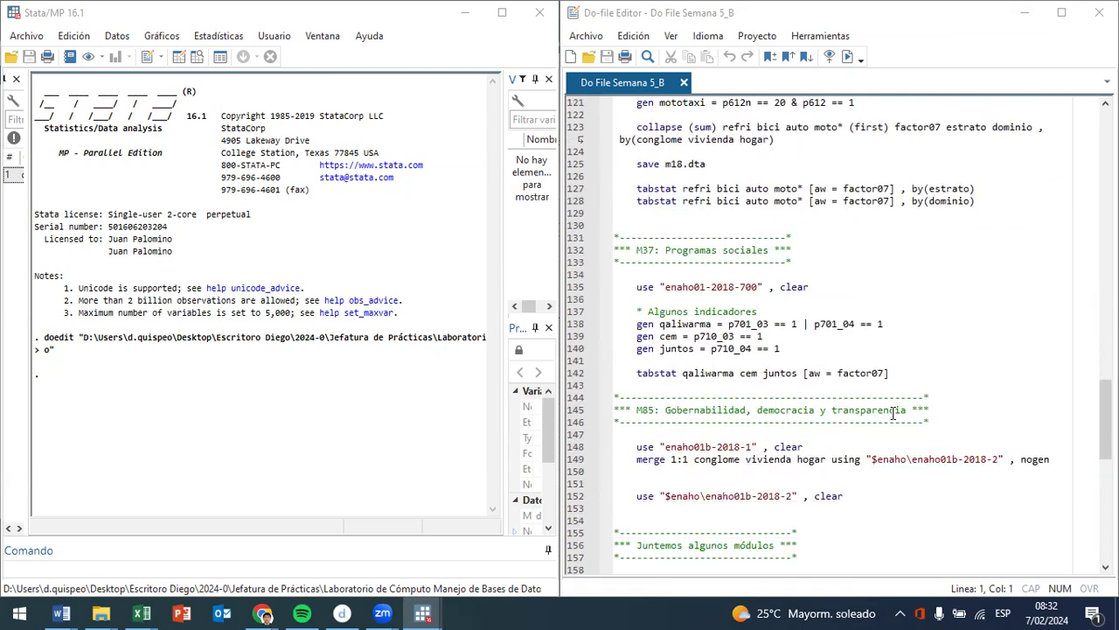
scroll(894, 414, "down", 4)
scroll(871, 400, "down", 12)
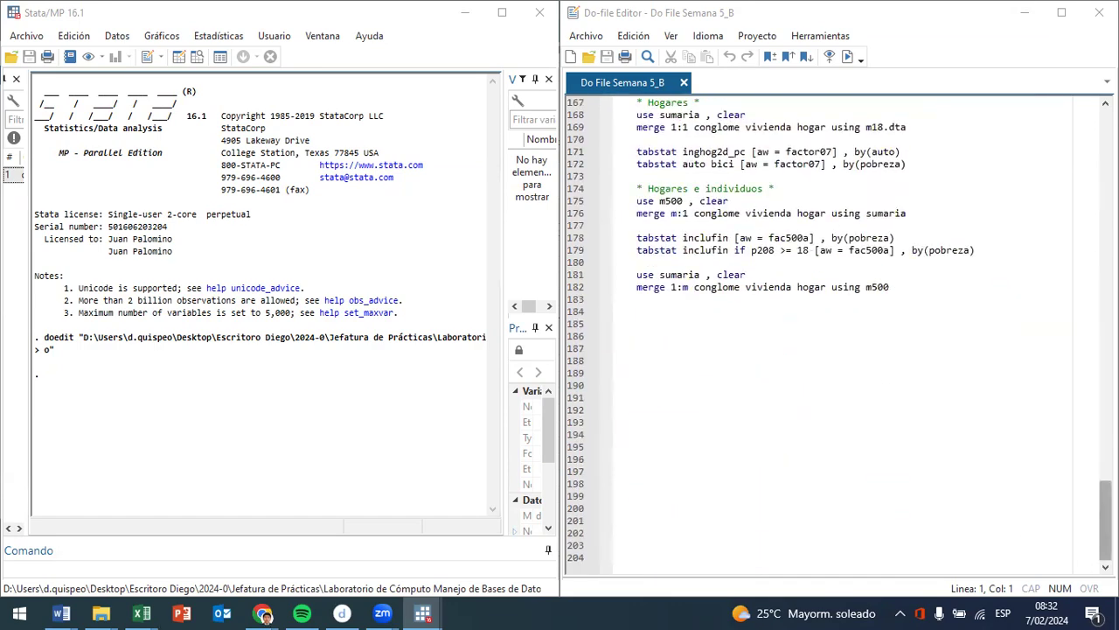
scroll(842, 336, "up", 20)
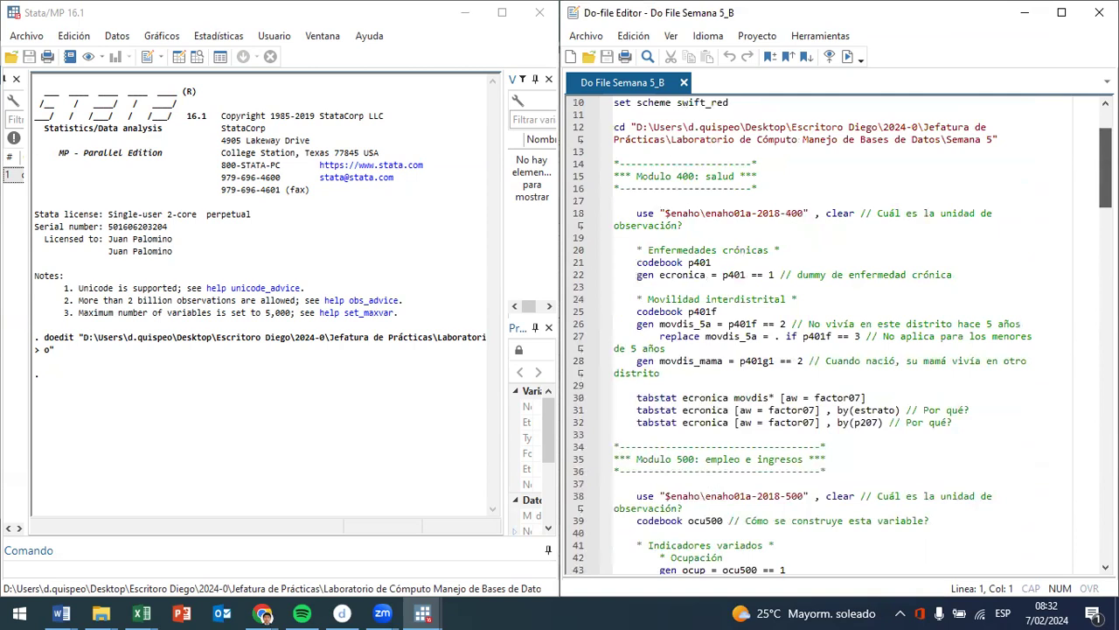
scroll(769, 402, "up", 2)
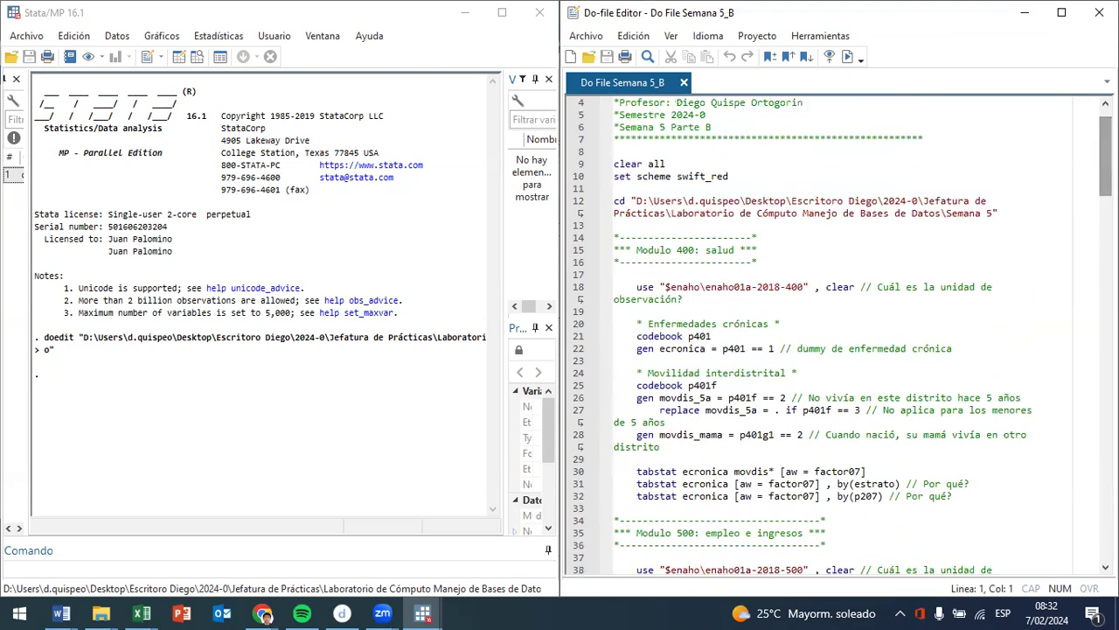
scroll(699, 203, "up", 1)
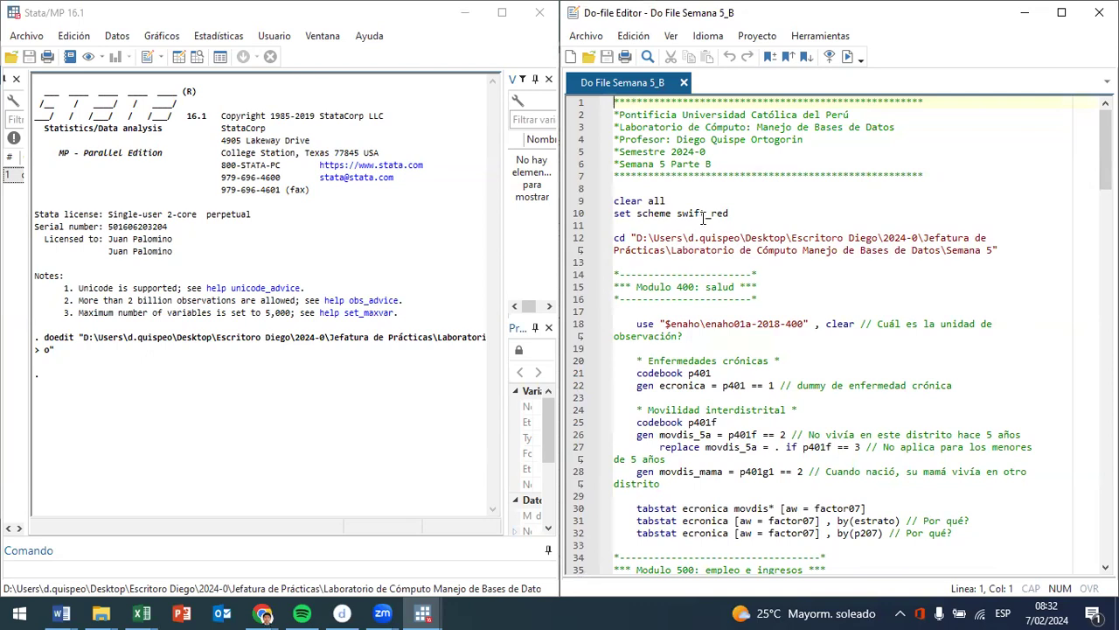
- Run the do-file's opening lines through set scheme swift_red, plus the cd line that sets the Semana 5 working directory
left_click_drag(704, 218, 586, 92)
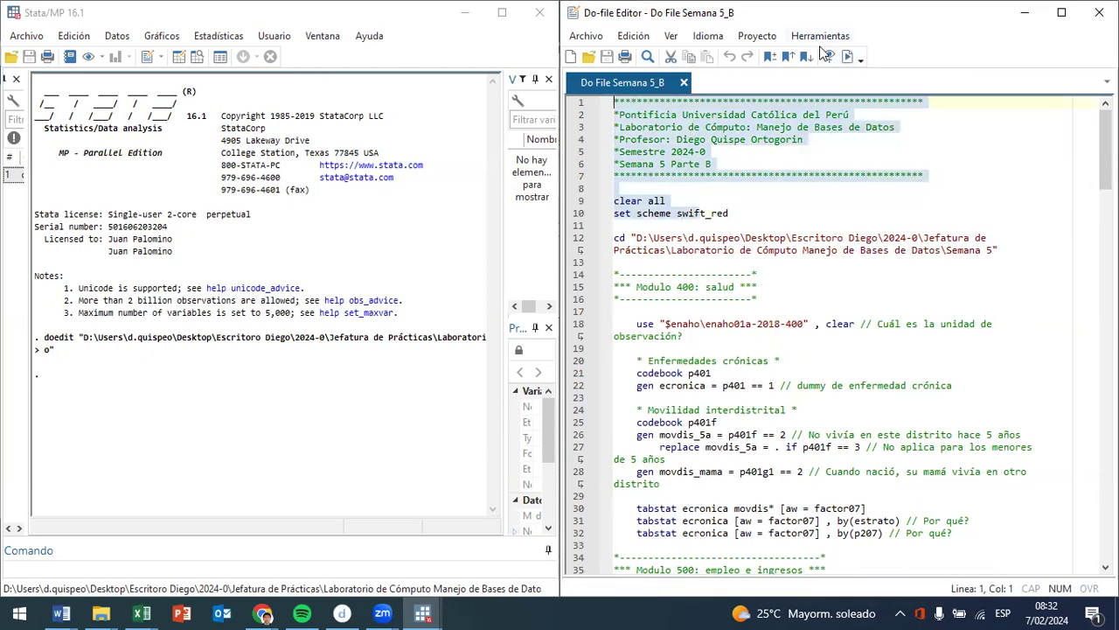
key("ctrl+d")
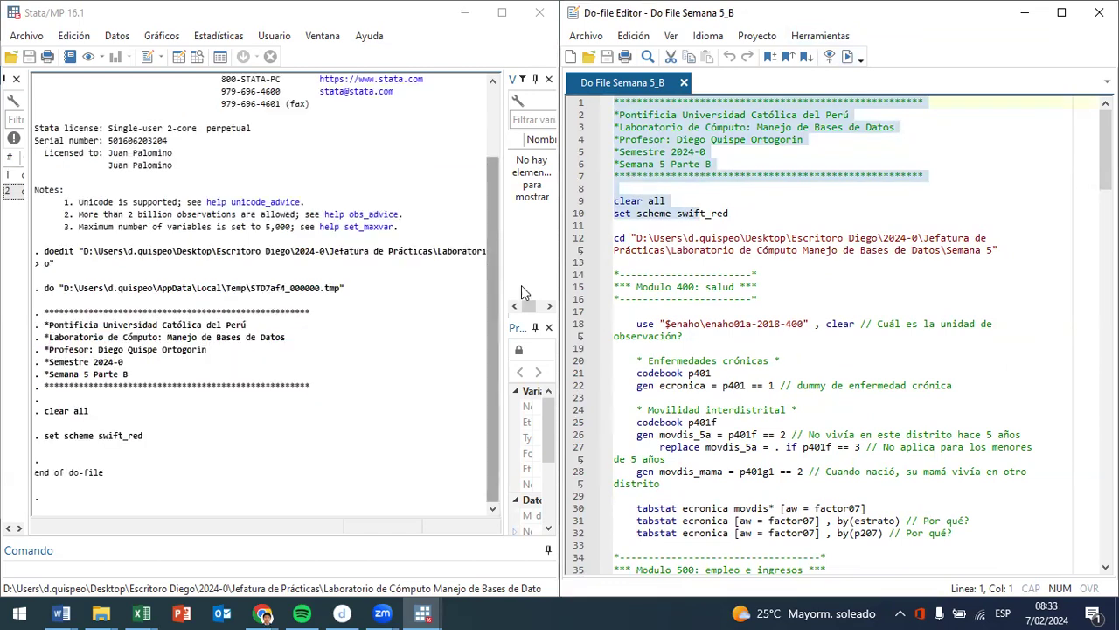
left_click(648, 238)
left_click_drag(648, 238, 711, 260)
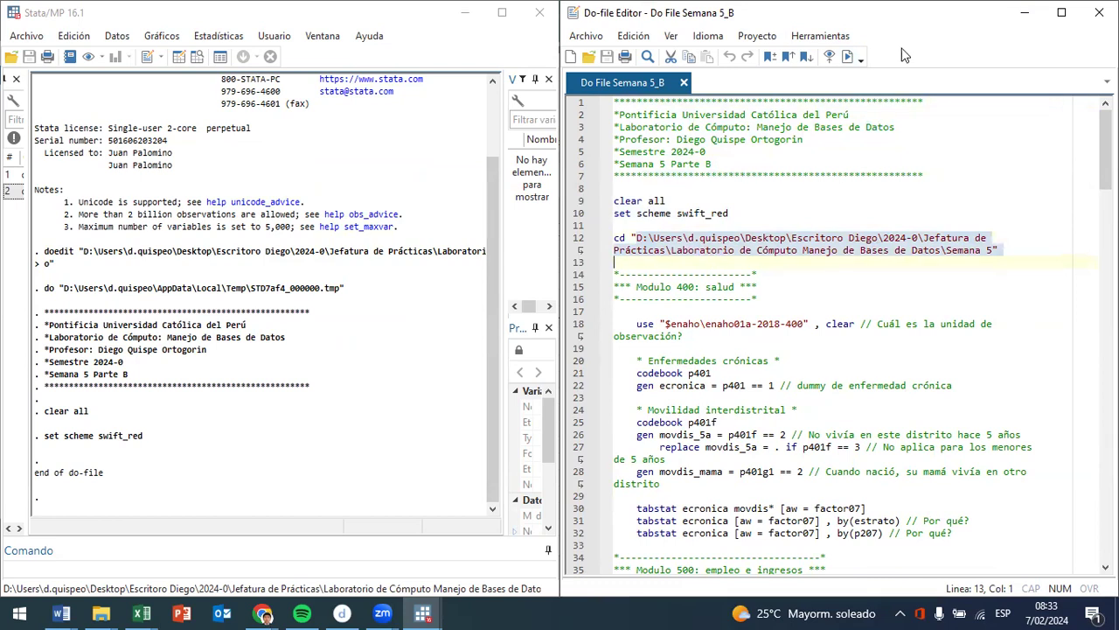
left_click(847, 57)
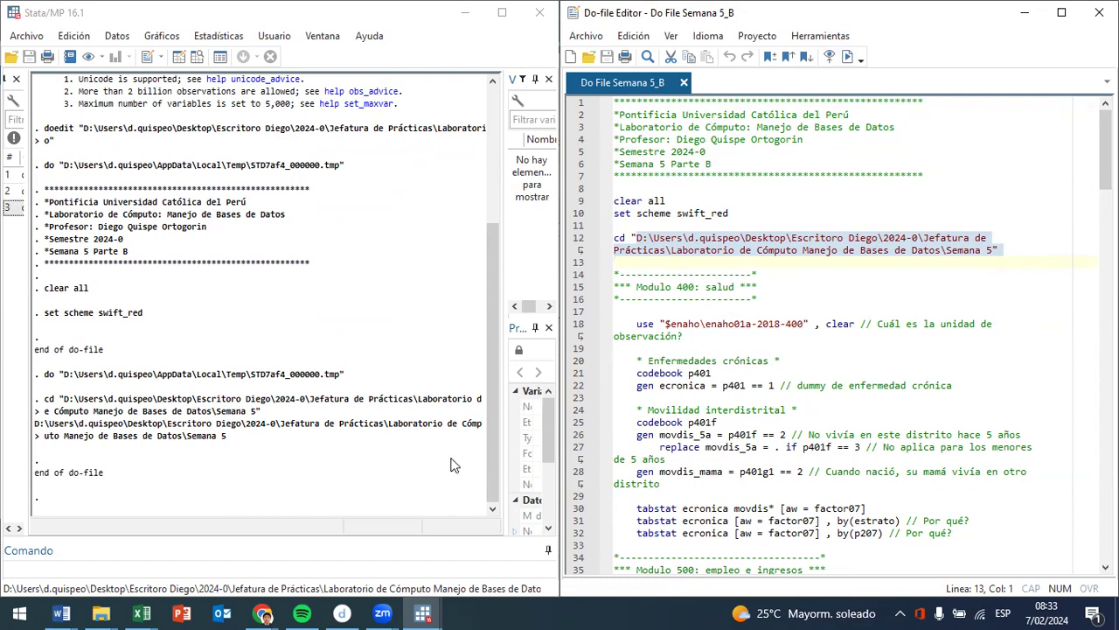
- Switch to a maximized Chrome incognito window, search Google for "microdatos inei" and open the INEI Microdatos site
mouse_move(264, 612)
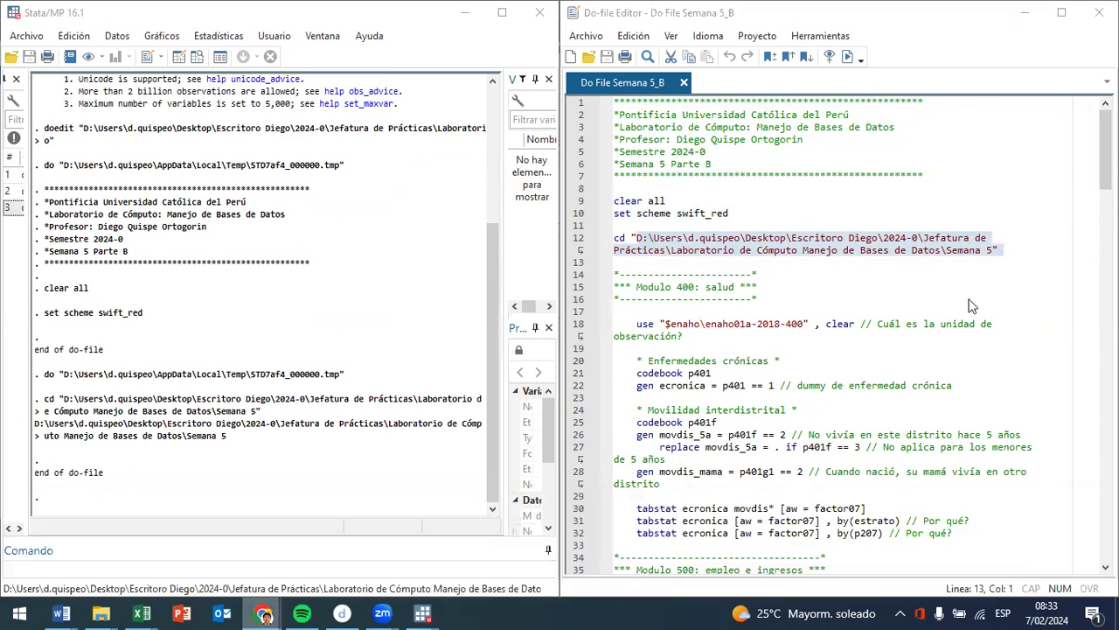
left_click(1024, 582)
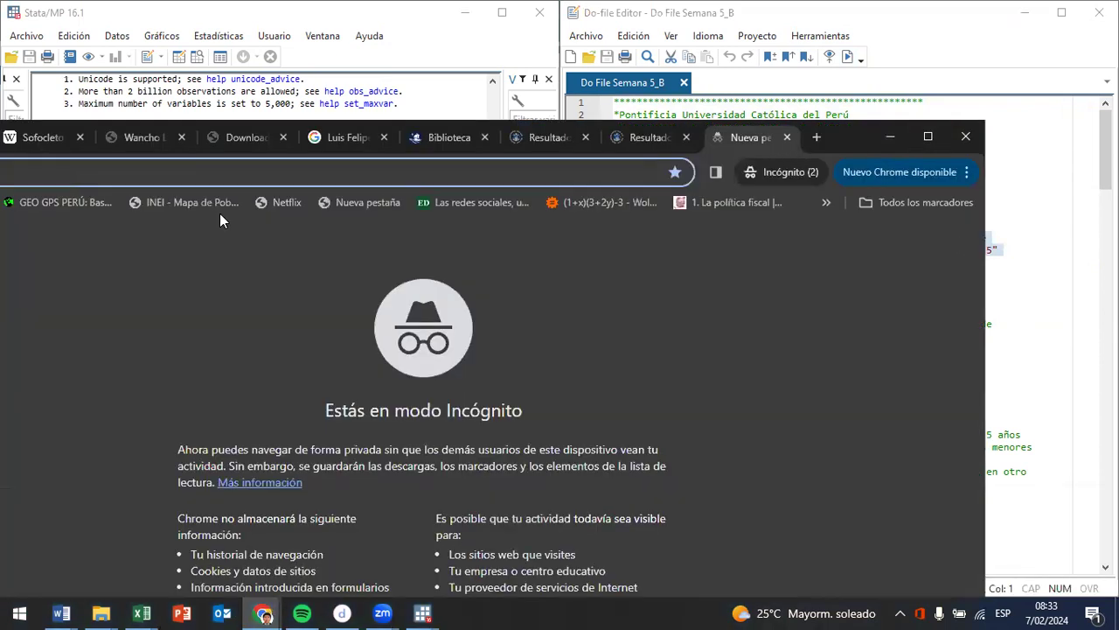
left_click(928, 136)
type("micro")
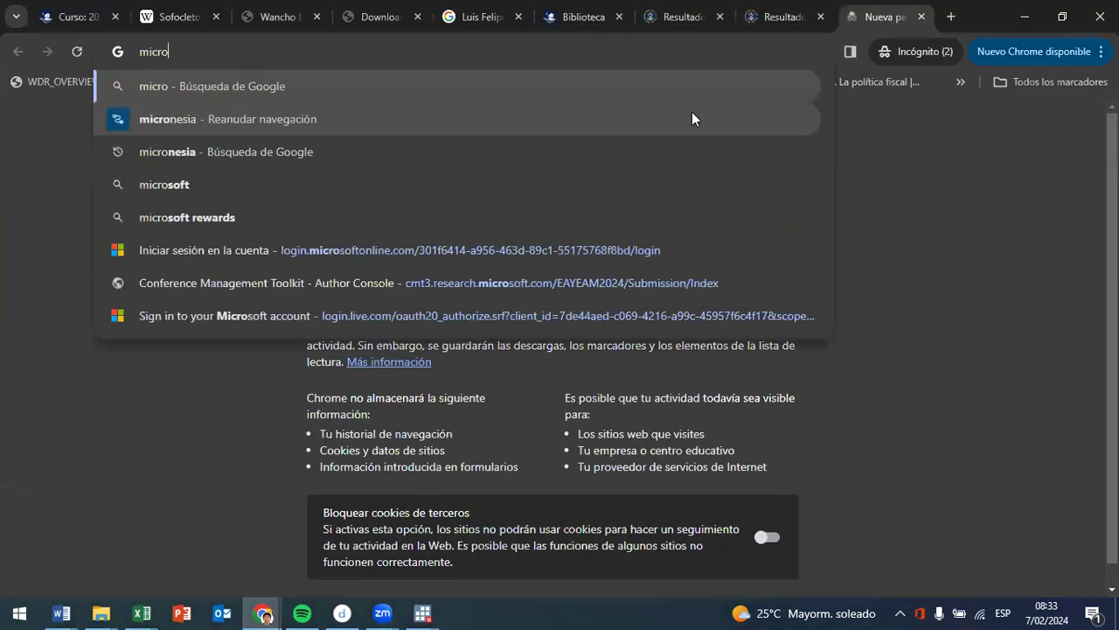
type("datos inei")
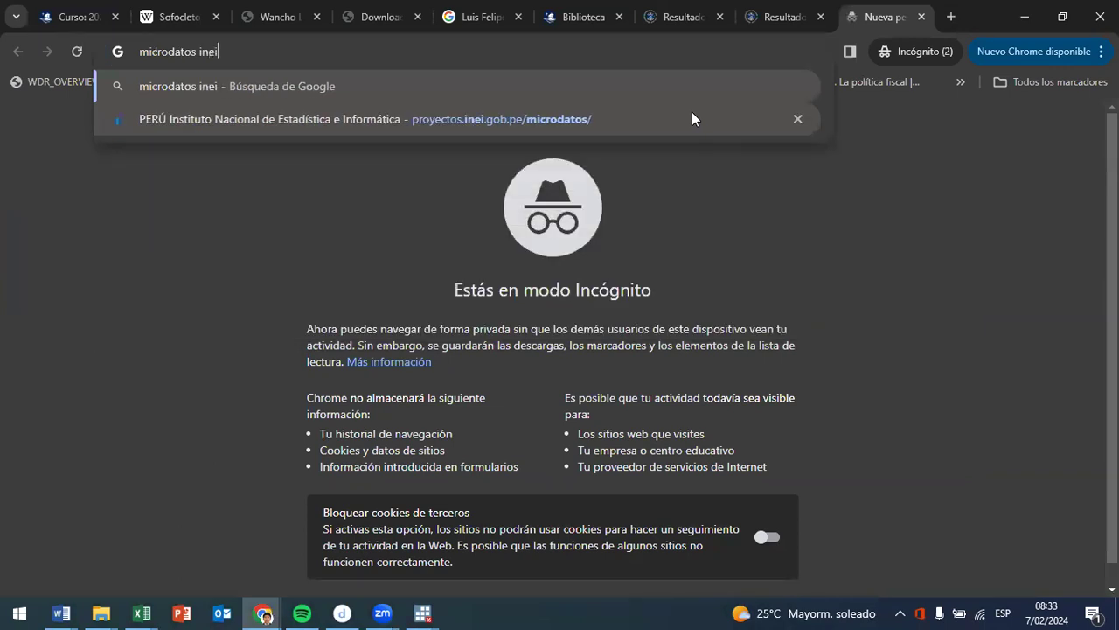
key("Return")
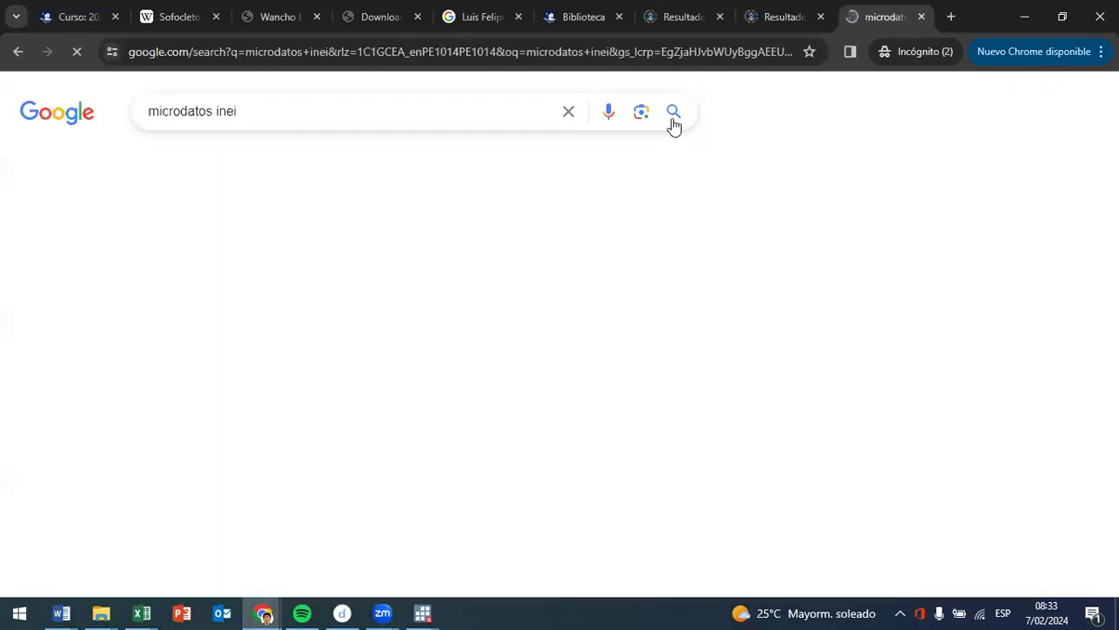
left_click(393, 273)
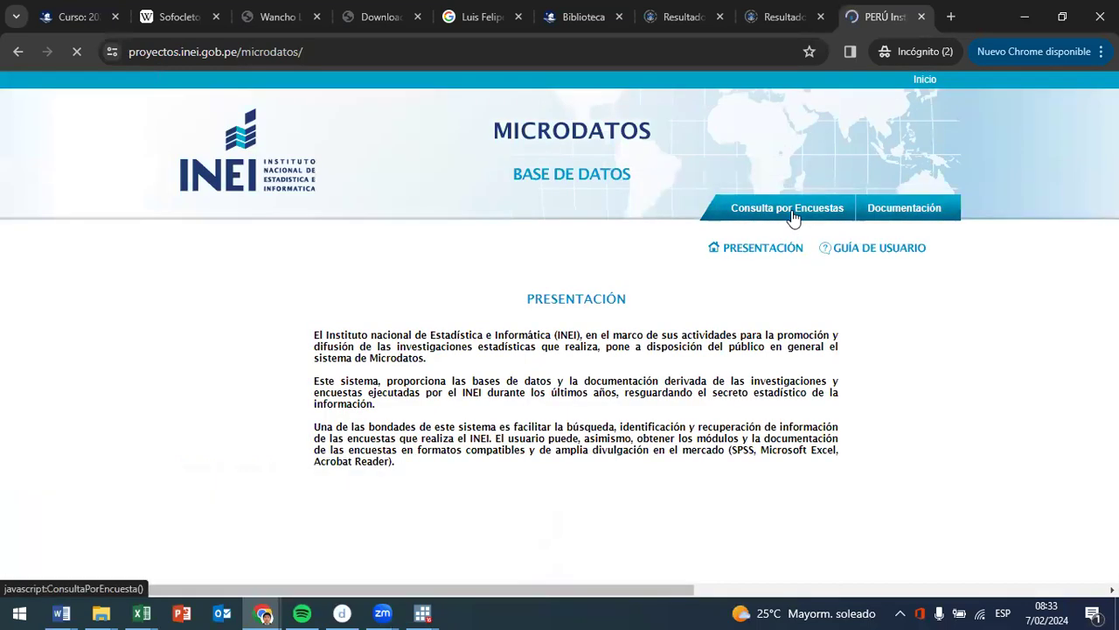
- Query by survey for ENAHO Metodología ACTUALIZADA, Condiciones de Vida y Pobreza - ENAHO, year 2018, period Anual - (Ene-Dic)
left_click(793, 215)
left_click(394, 341)
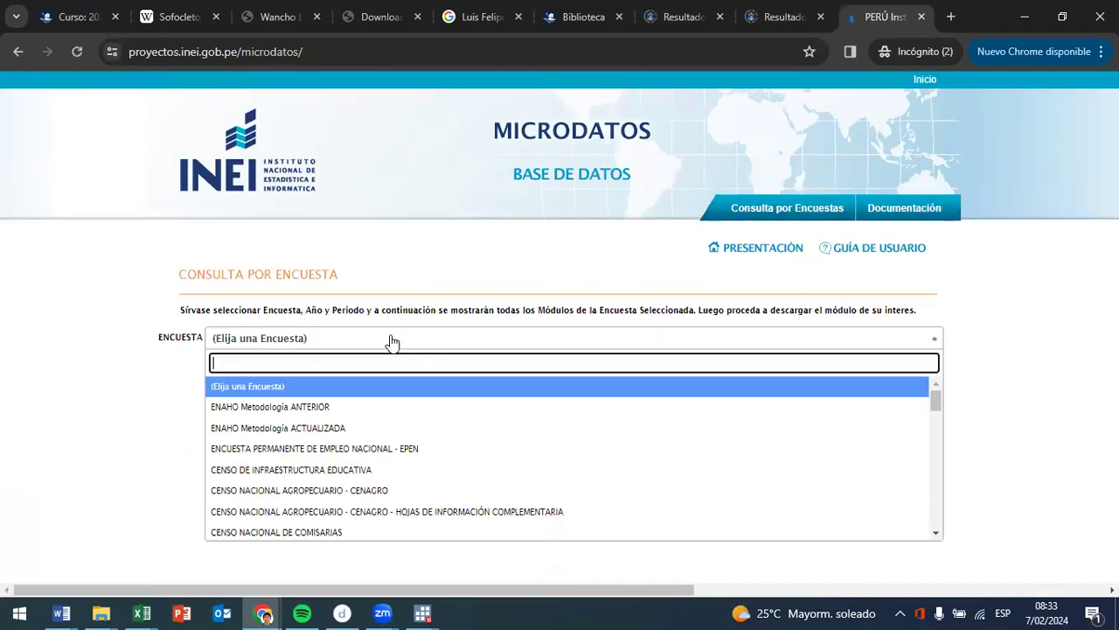
left_click(390, 428)
left_click(285, 356)
left_click(322, 380)
left_click(323, 382)
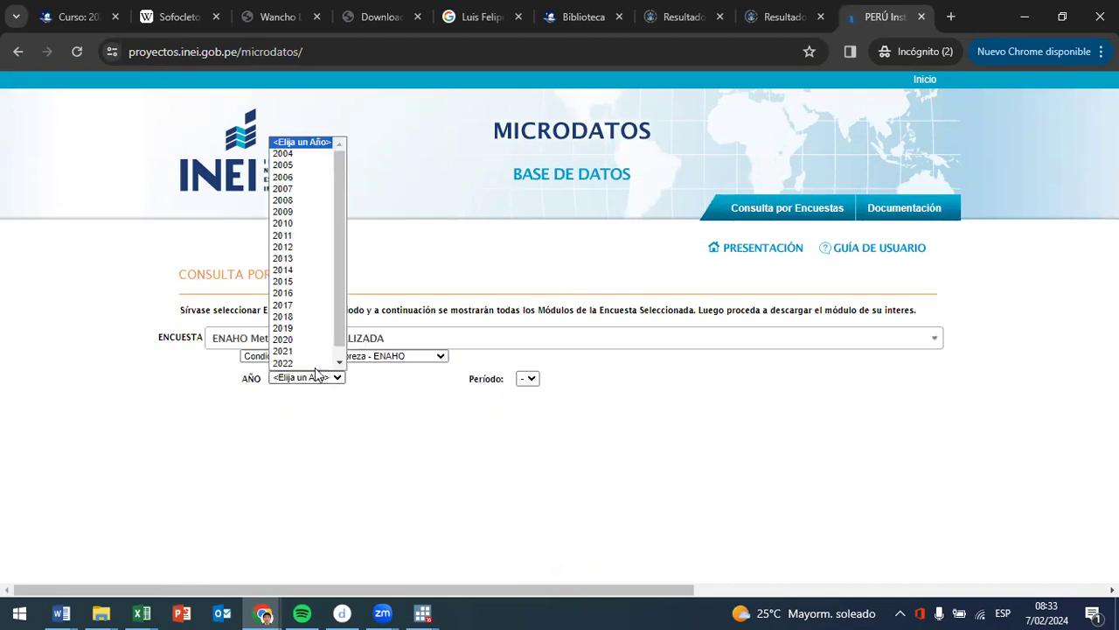
left_click(307, 304)
left_click(568, 379)
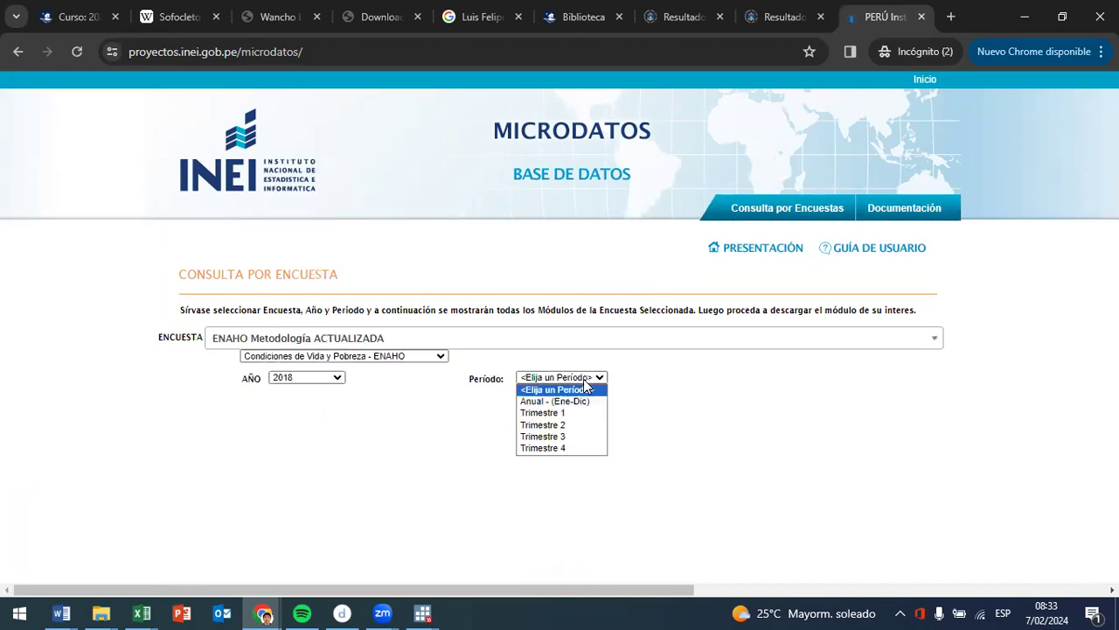
left_click(569, 401)
- Download the STATA archive of module 4, Salud, saving it as 634-Modulo04 in Descargas
scroll(701, 270, "down", 3)
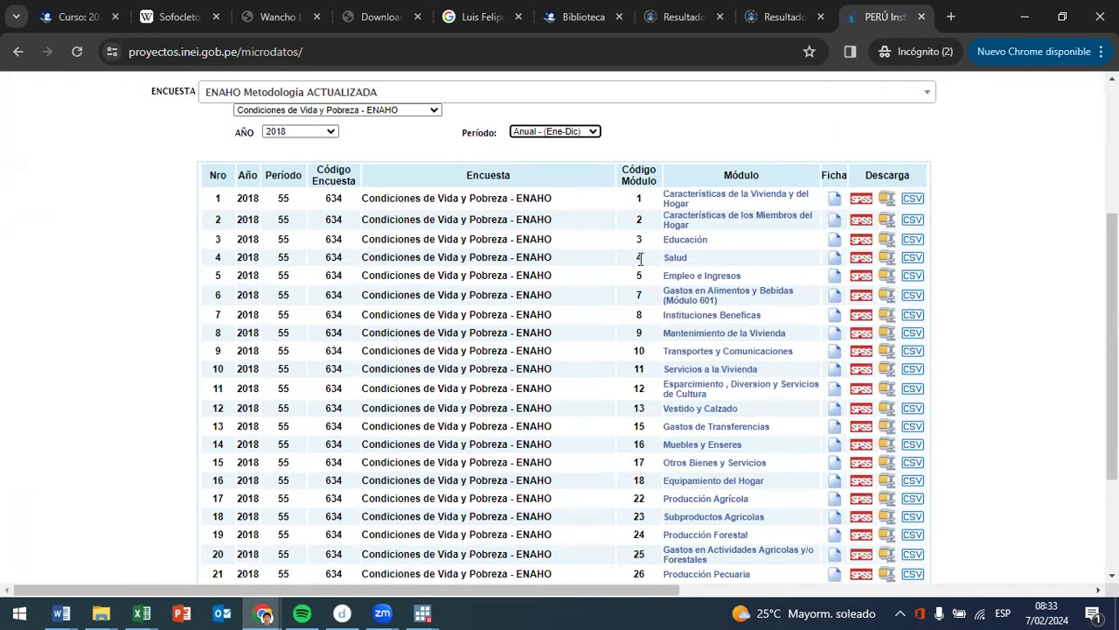
left_click(885, 264)
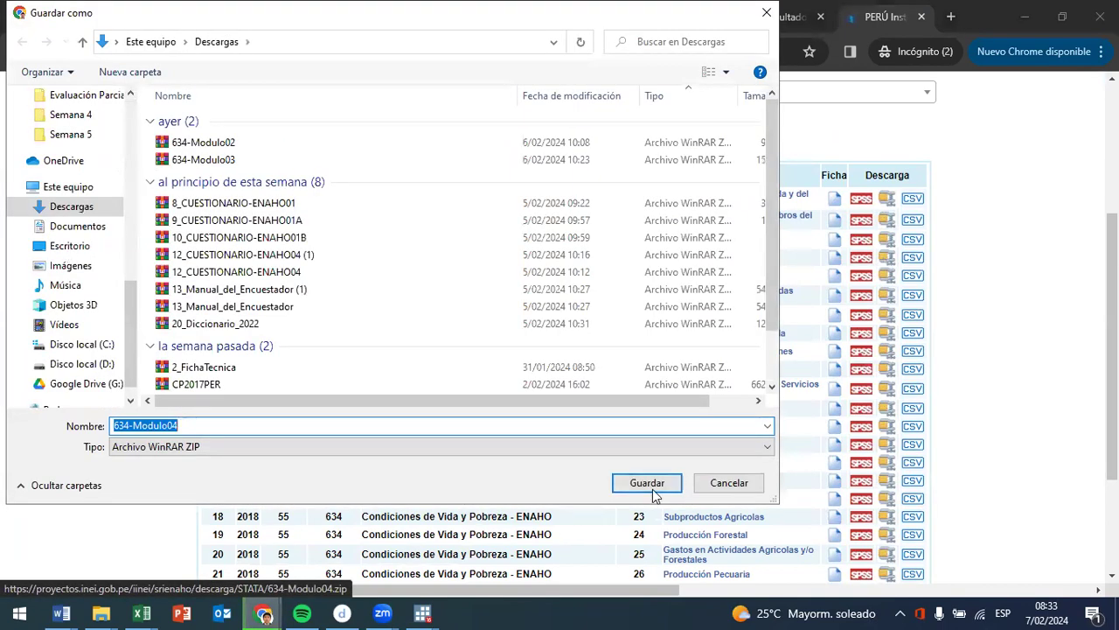
left_click(652, 489)
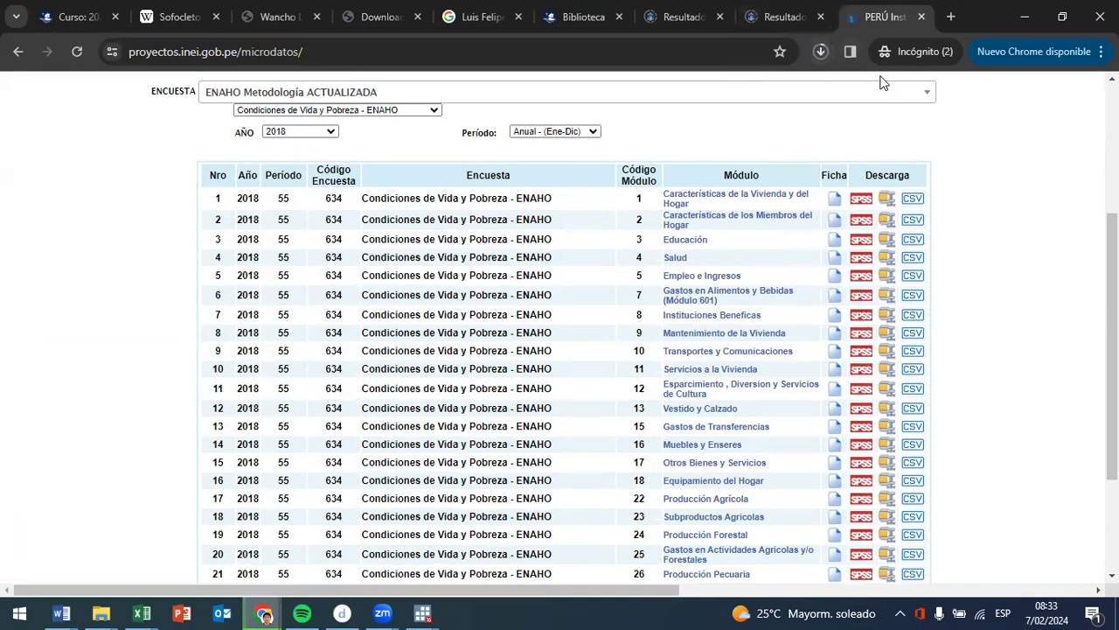
- Restore the browser to half the screen and dock the Semana 5 File Explorer window beside it
double_click(993, 19)
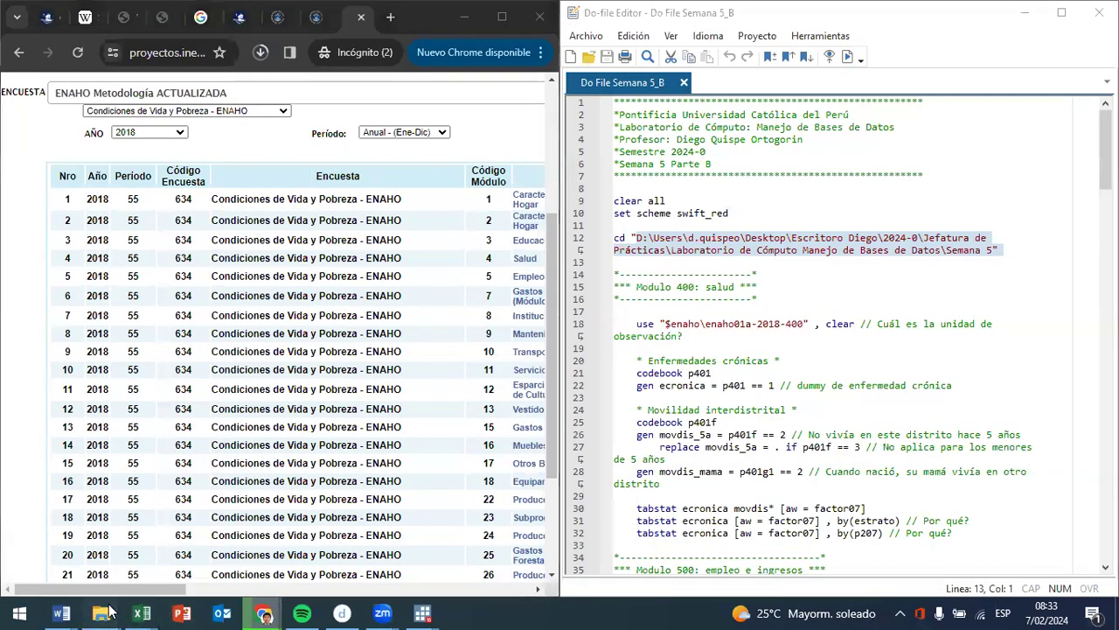
mouse_move(109, 612)
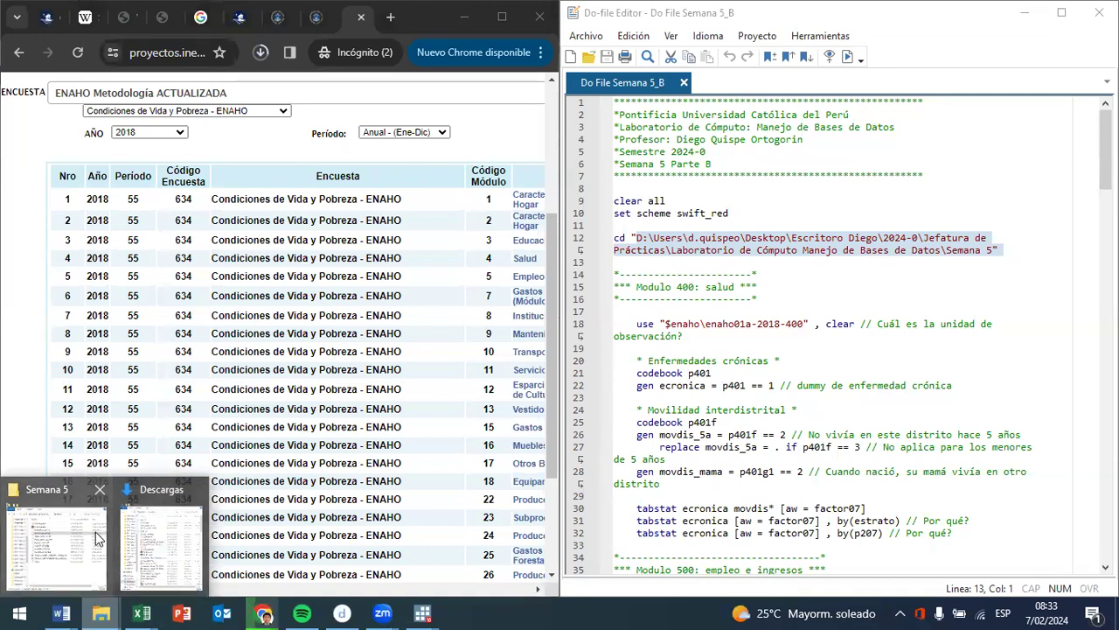
left_click(96, 537)
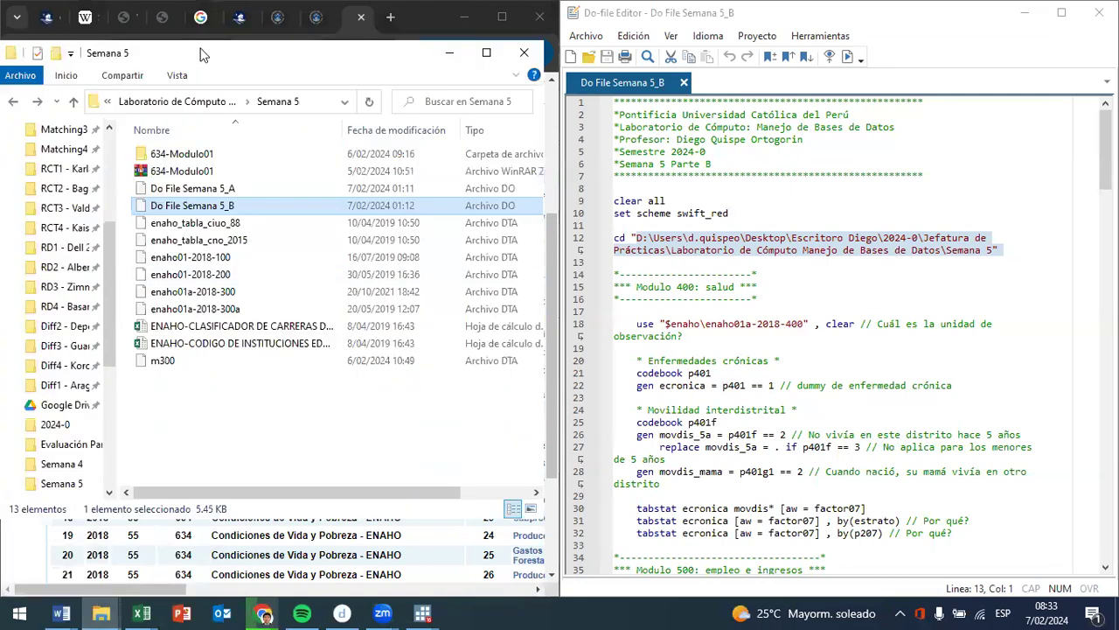
left_click_drag(225, 58, 1118, 53)
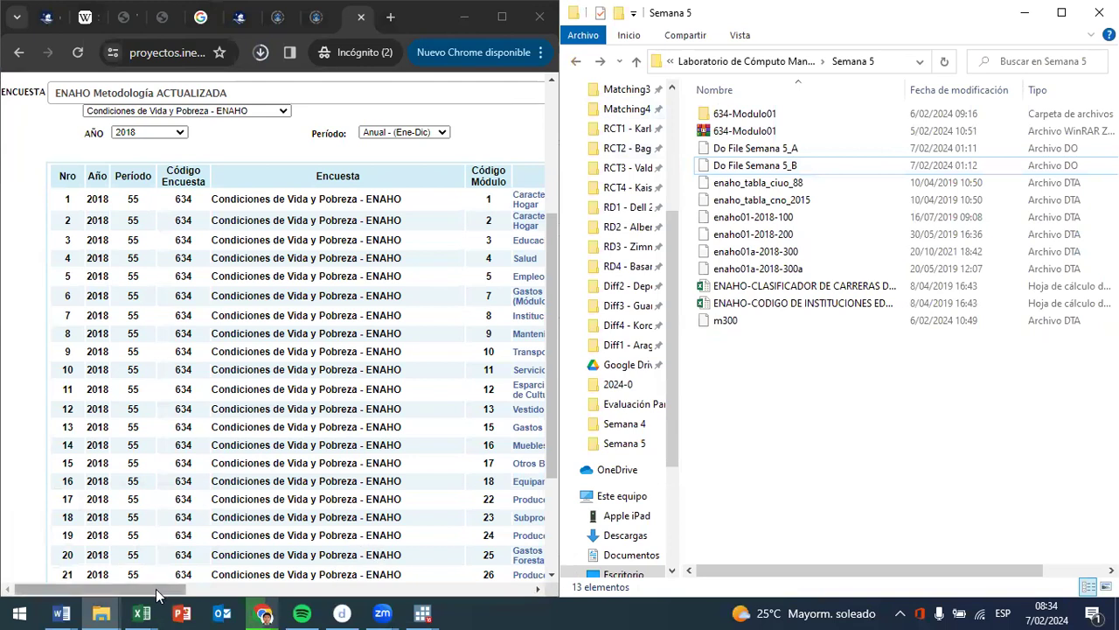
- Download and save the STATA archive of module 5, Empleo e Ingresos
left_click_drag(157, 591, 252, 593)
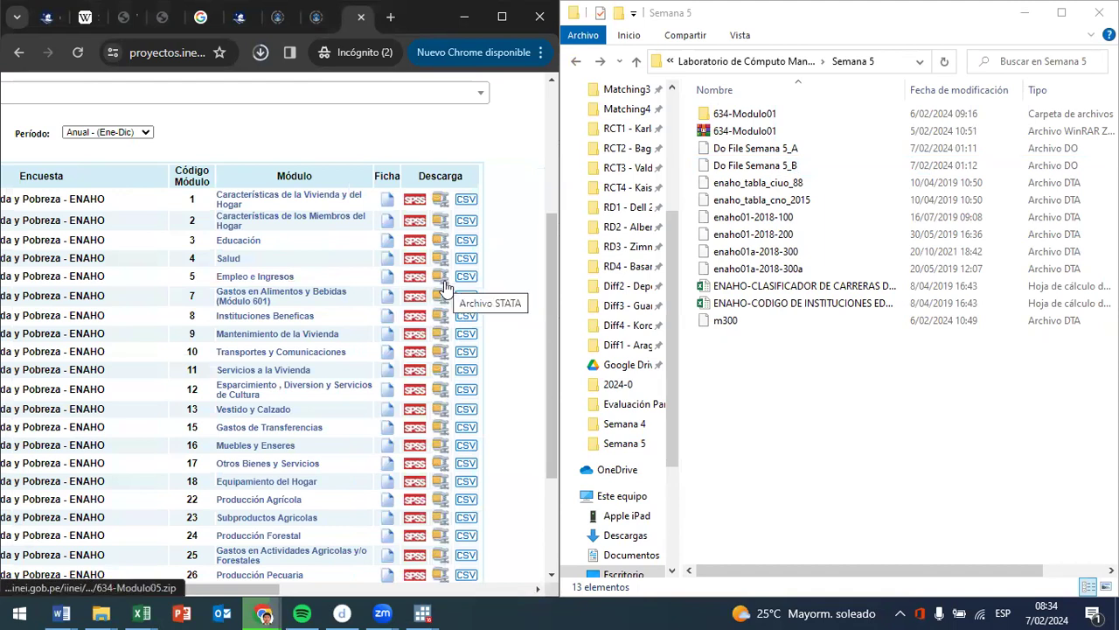
left_click(441, 281)
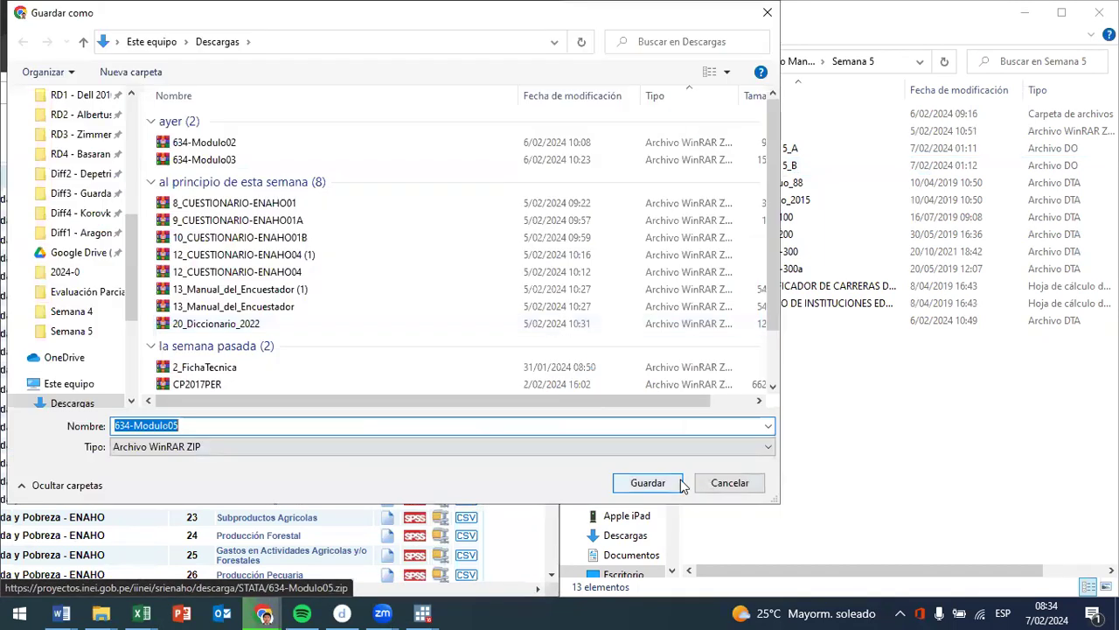
left_click(651, 480)
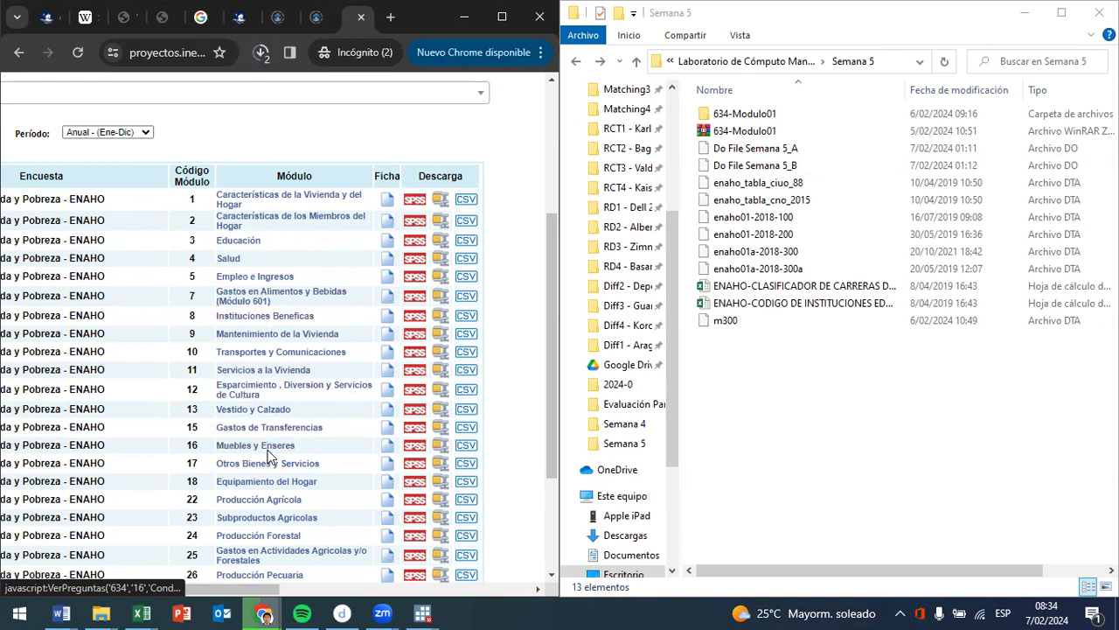
- Download the STATA archive of module 18, Equipamiento del Hogar, saving it as 634-Modulo18 in Descargas
scroll(291, 465, "down", 1)
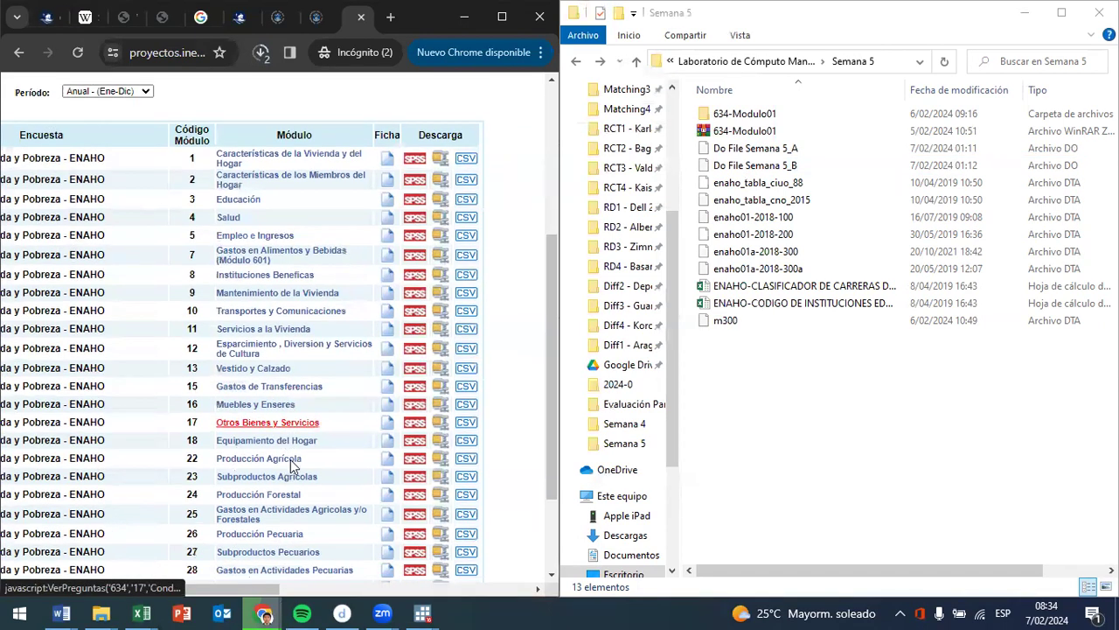
scroll(291, 464, "down", 1)
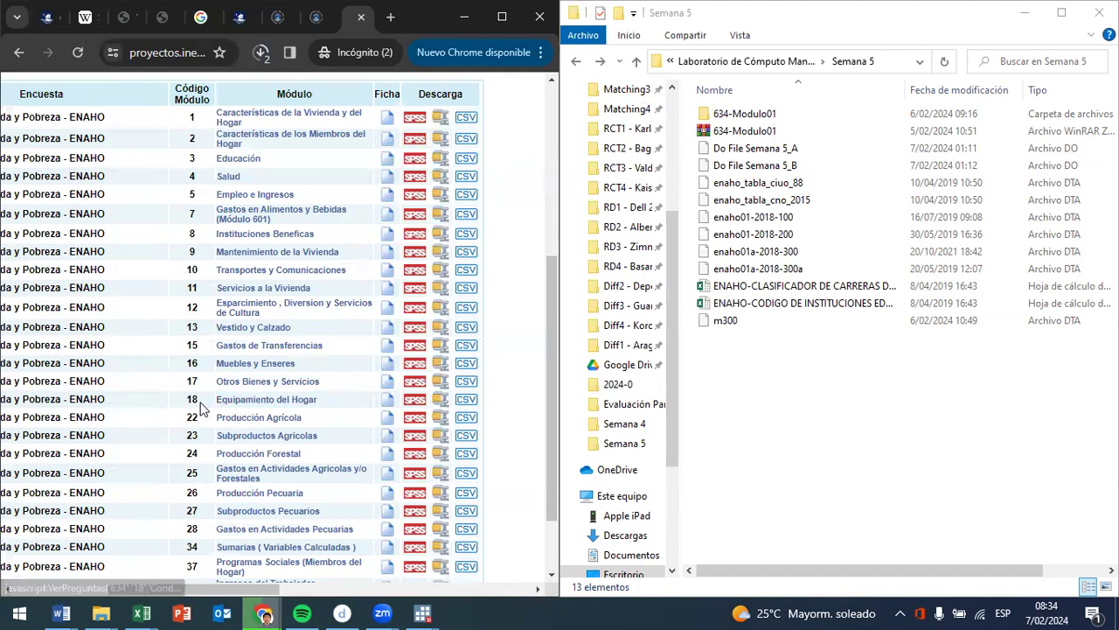
left_click(435, 404)
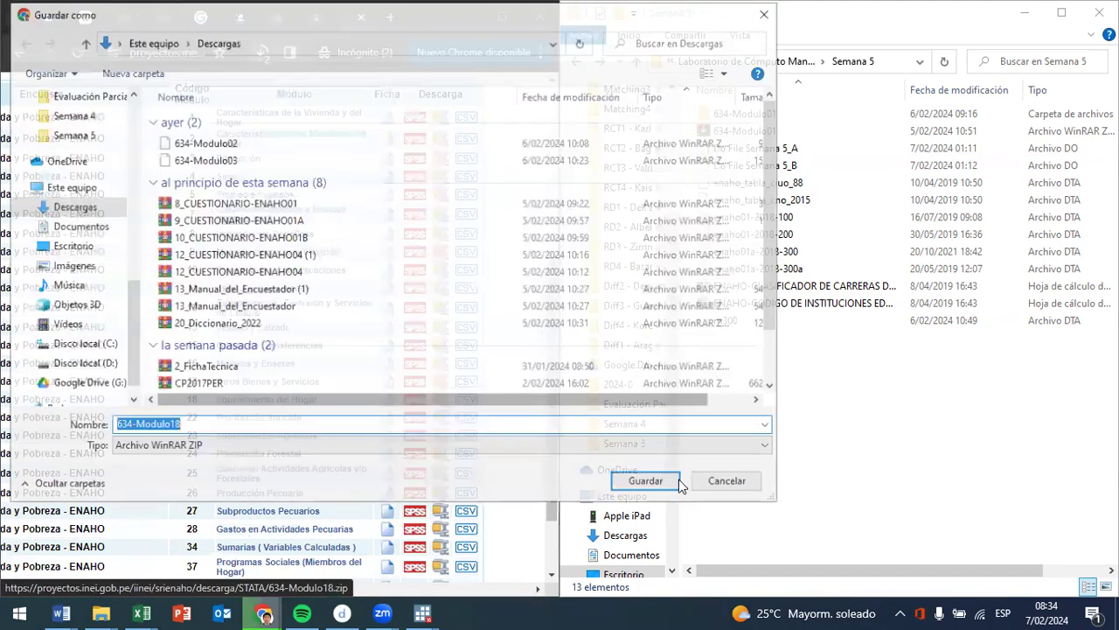
left_click(675, 481)
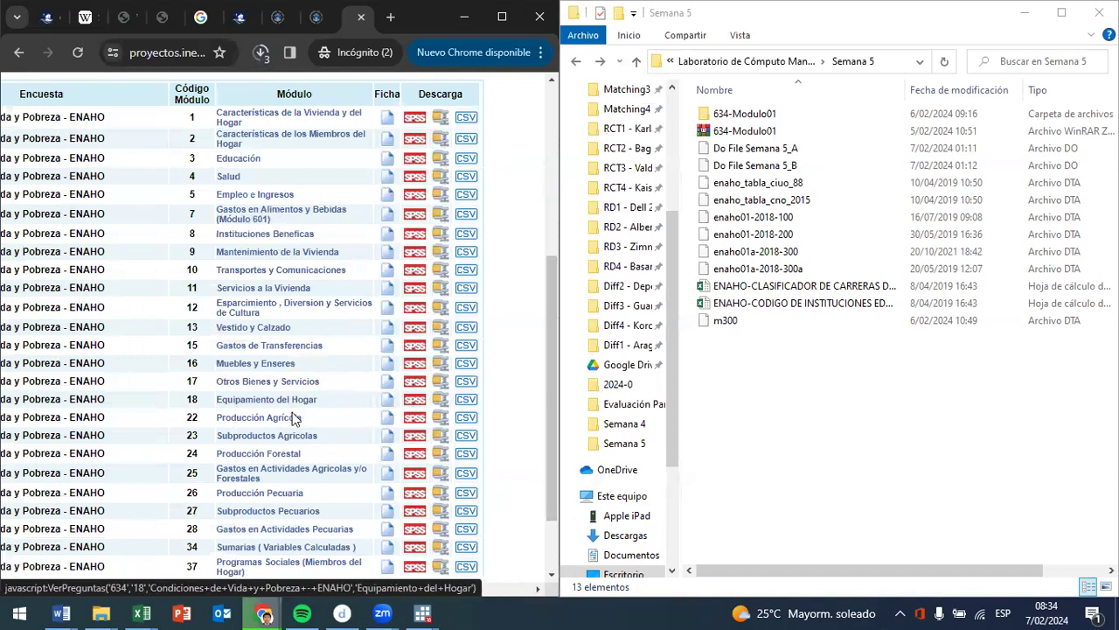
- Download and save the STATA archive of module 34, Sumarias (Variables Calculadas)
scroll(295, 464, "down", 1)
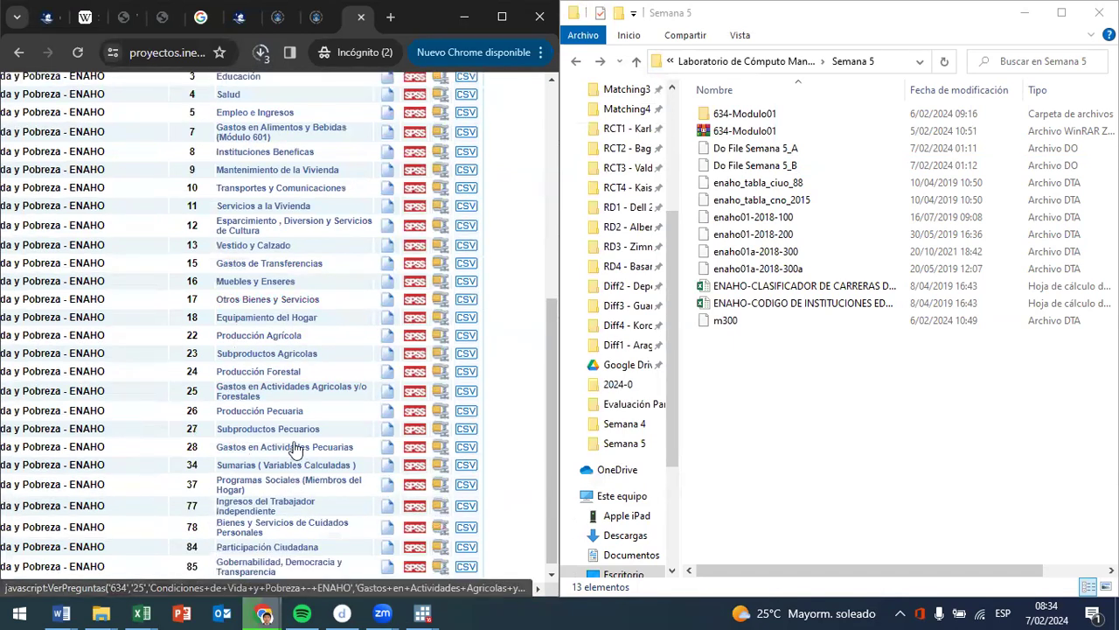
left_click(276, 467)
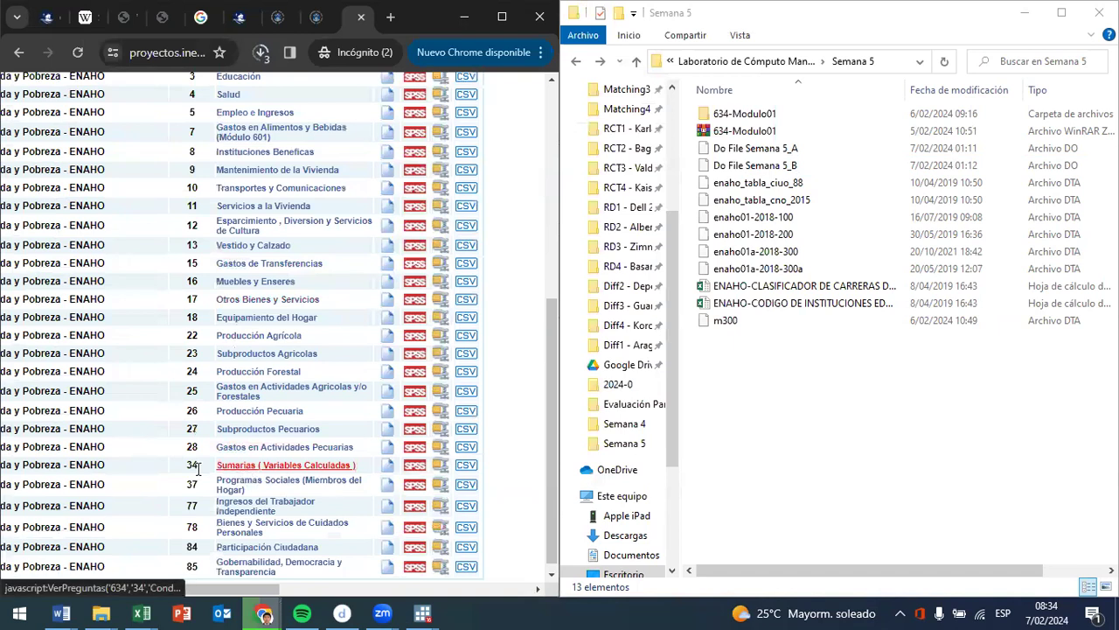
left_click(441, 467)
left_click(652, 482)
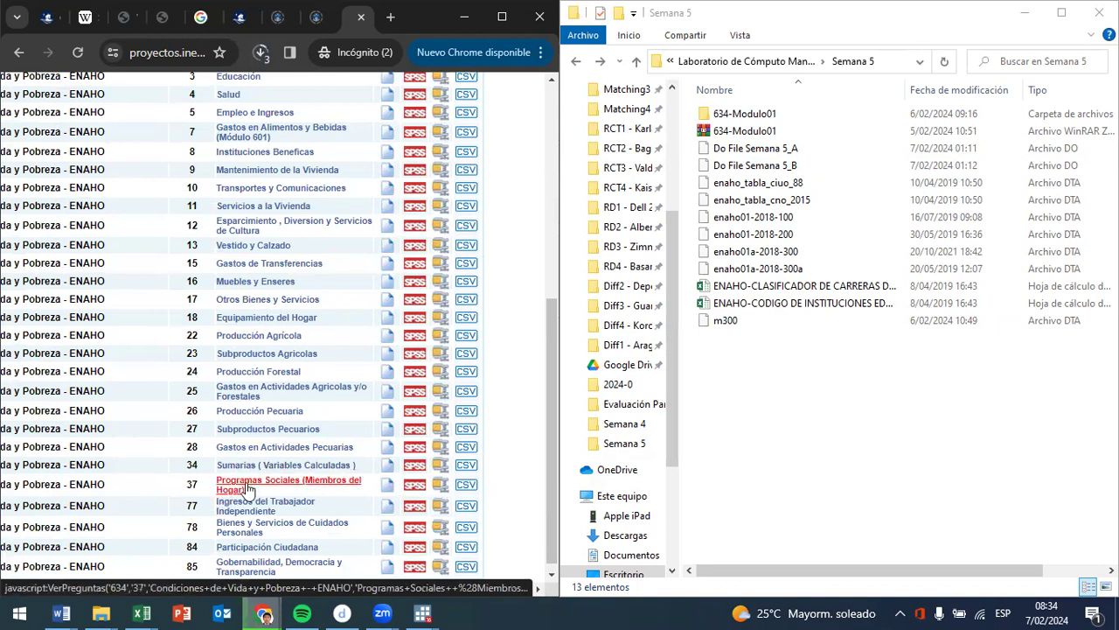
- Download and save the STATA archives of module 37, Programas Sociales, and module 85, Gobernabilidad, Democracia y Transparencia
left_click(437, 490)
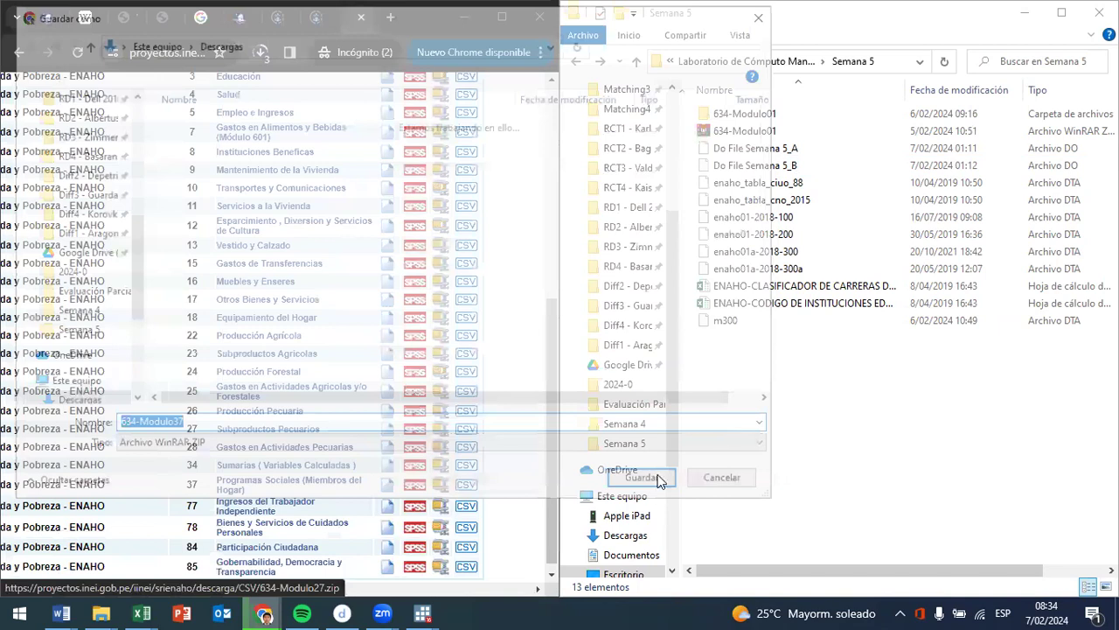
scroll(294, 486, "down", 1)
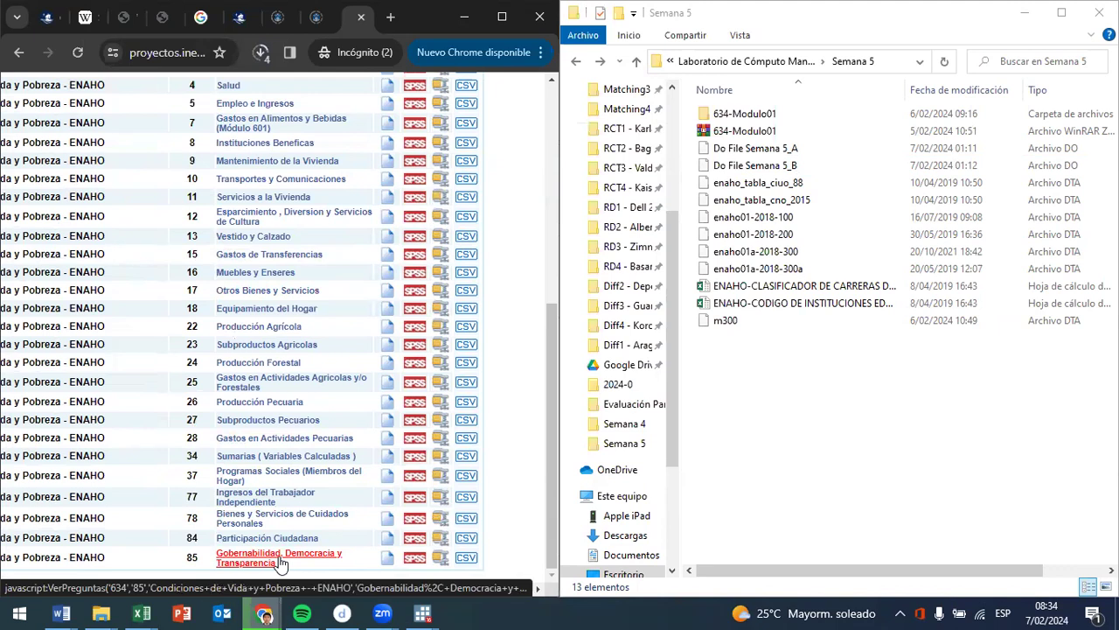
left_click(443, 561)
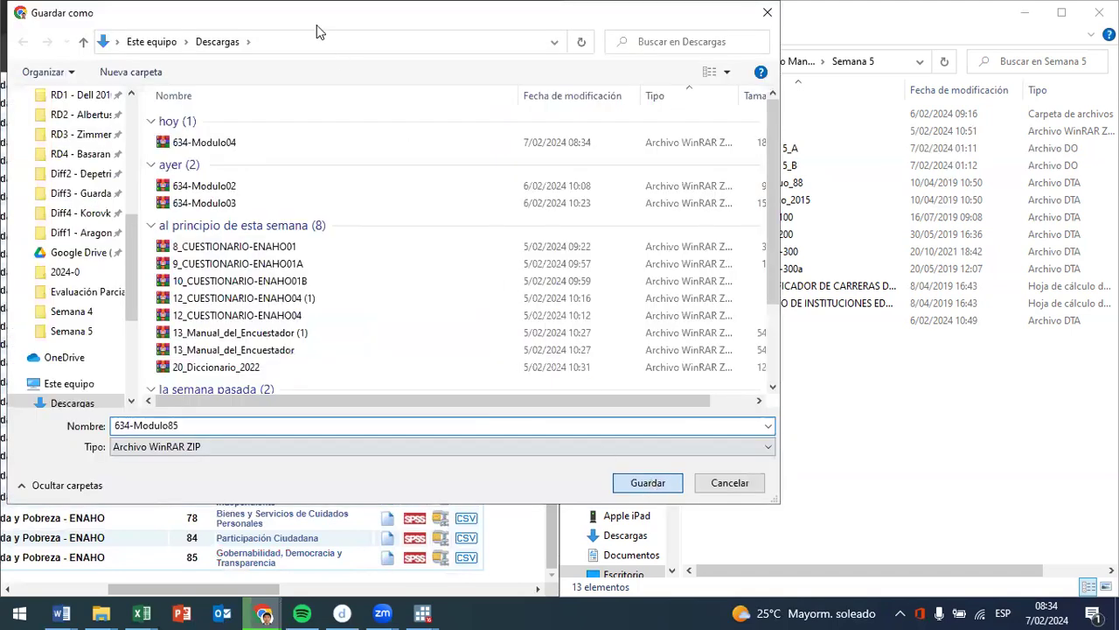
key("Return")
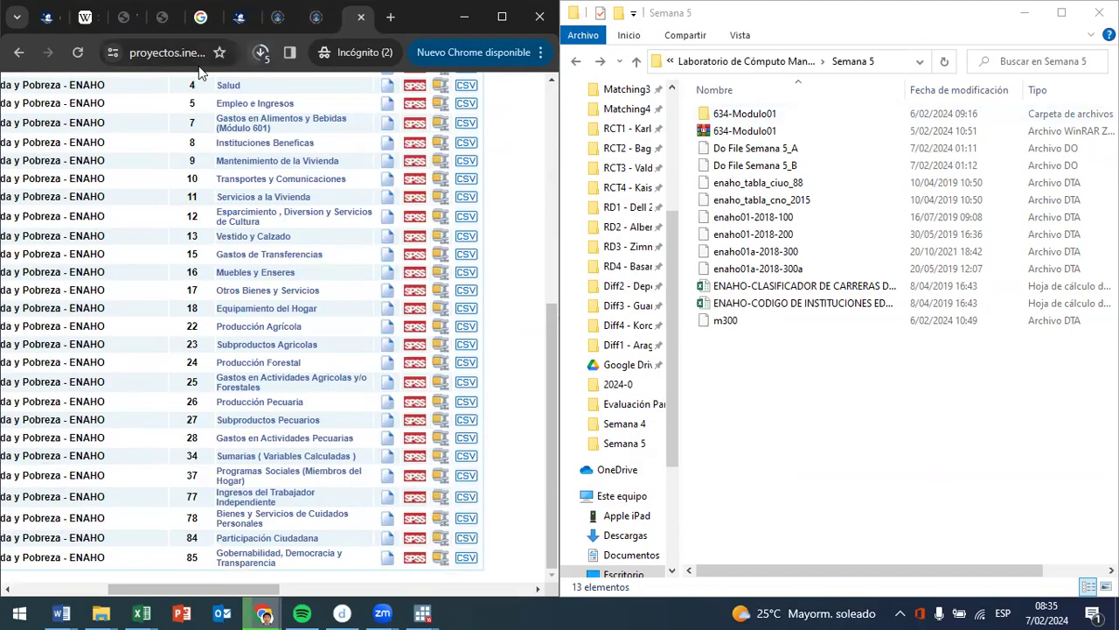
- Open the downloaded 634-Modulo04 archive and its inner folder, dismissing the WinRAR licence notice
left_click(261, 53)
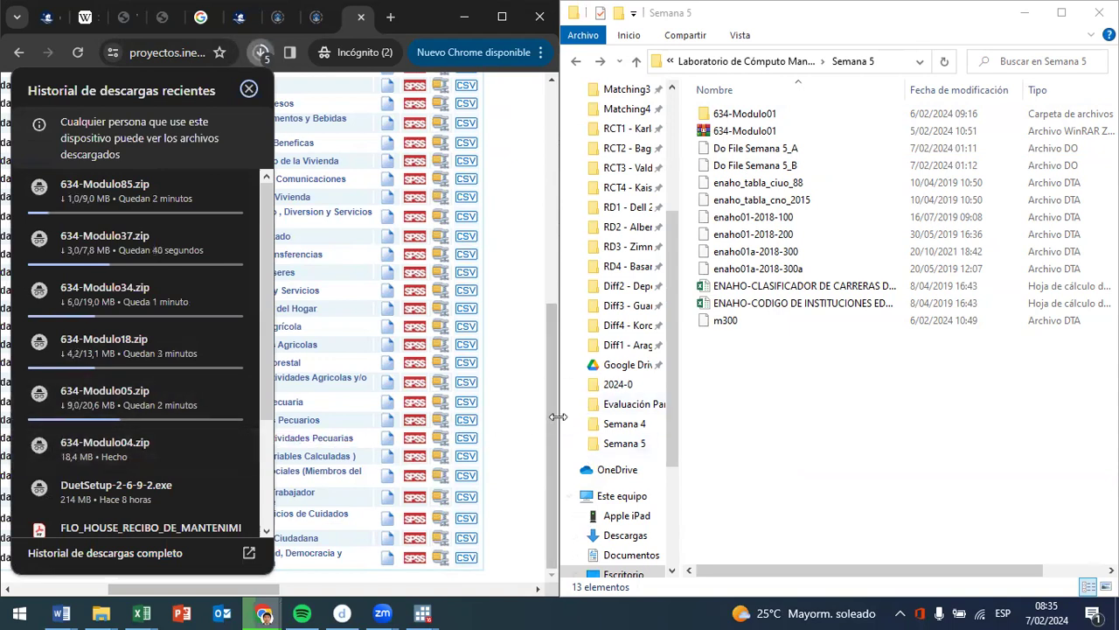
left_click_drag(553, 418, 576, 240)
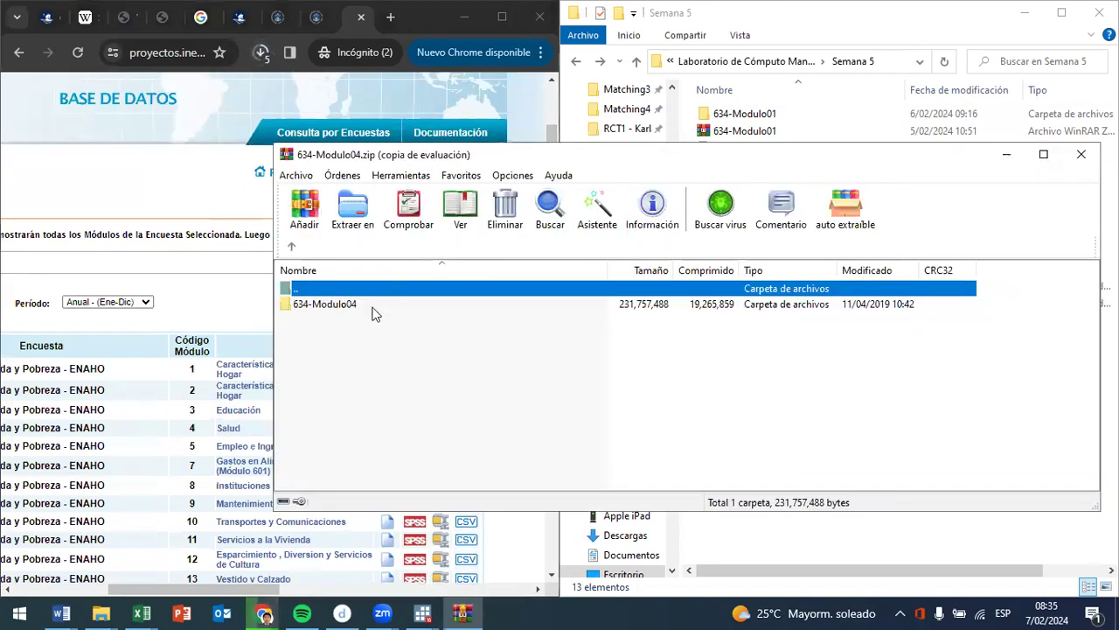
double_click(372, 306)
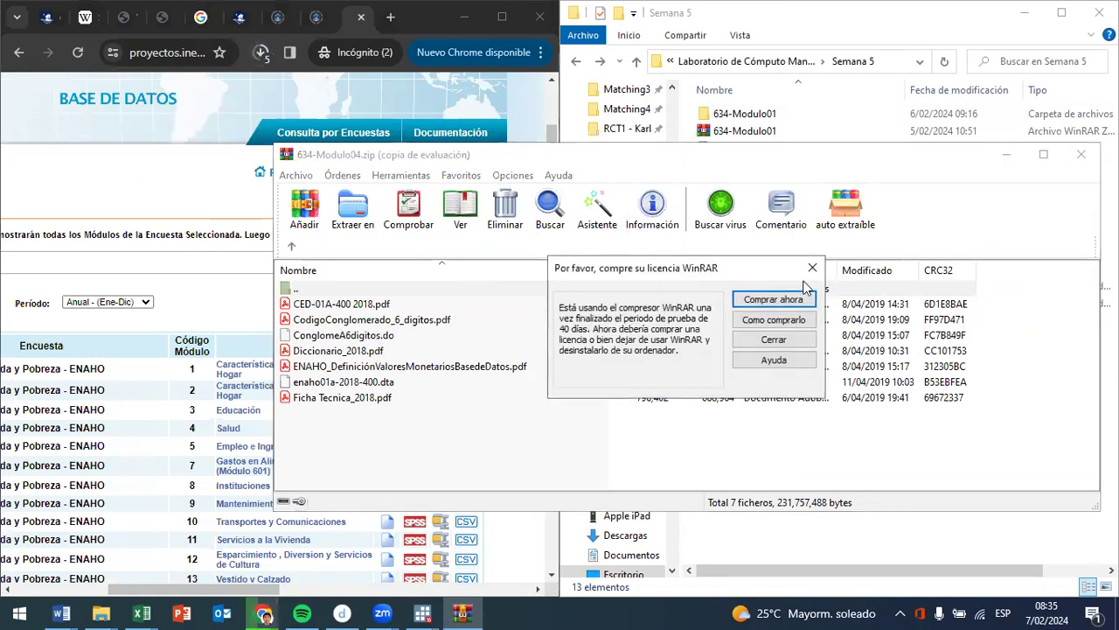
left_click(812, 259)
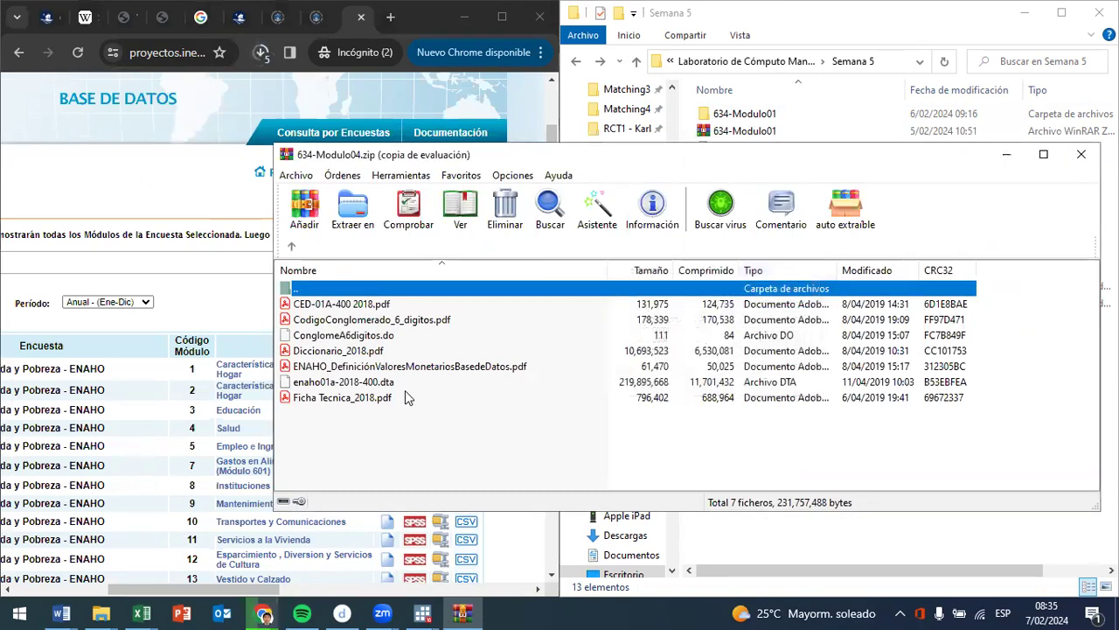
- Extract enaho01a-2018-400.dta from the archive into the Semana 5 folder and close the archive
left_click(334, 383)
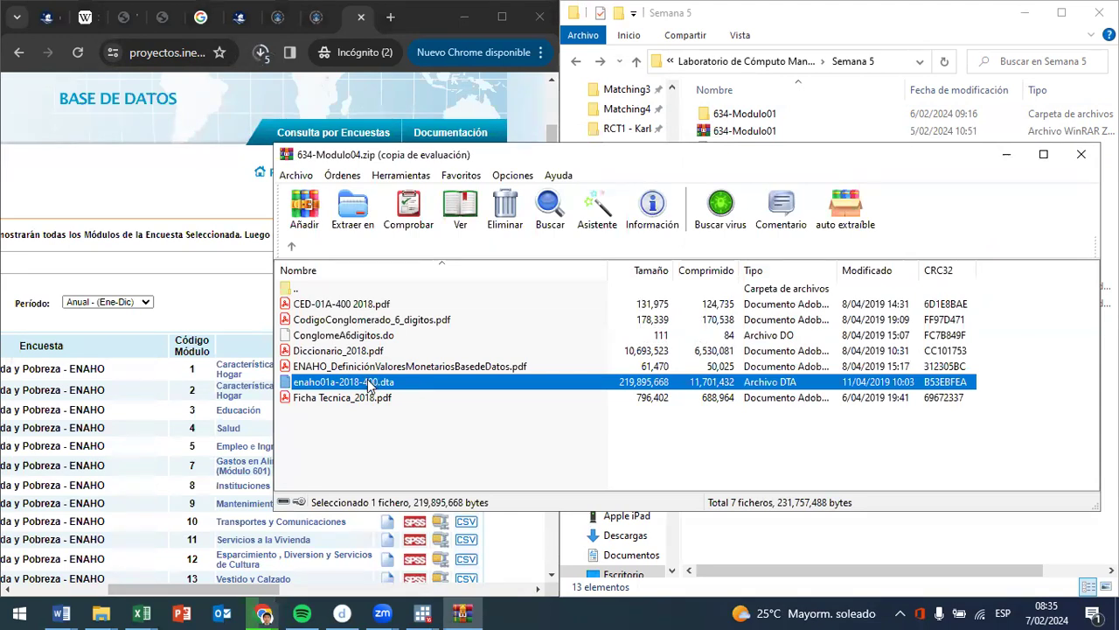
left_click_drag(967, 556, 924, 550)
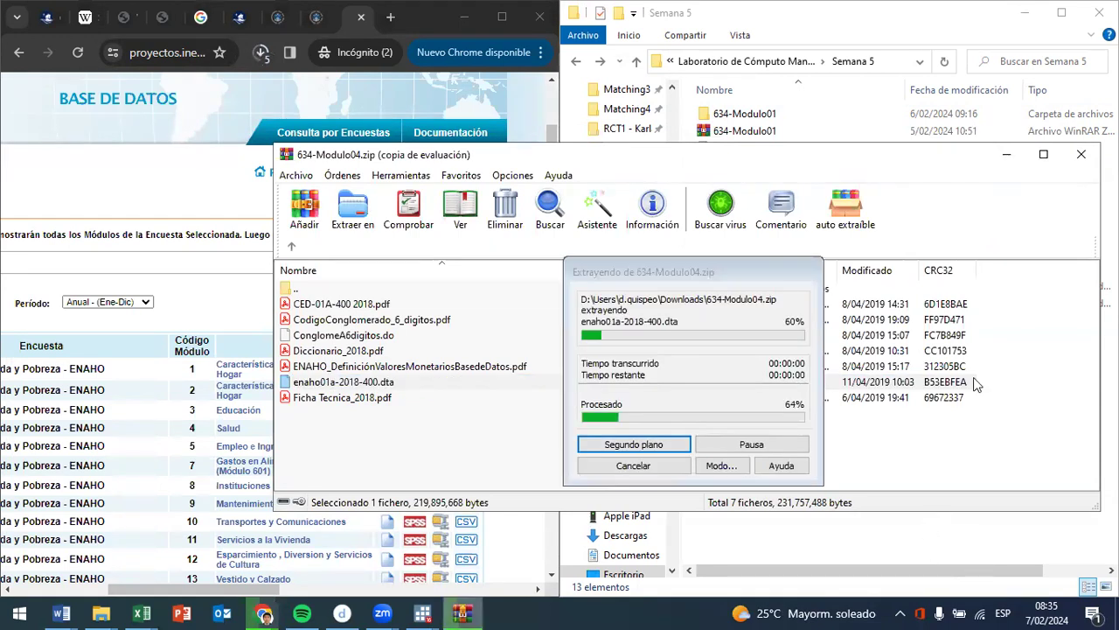
left_click_drag(478, 157, 322, 160)
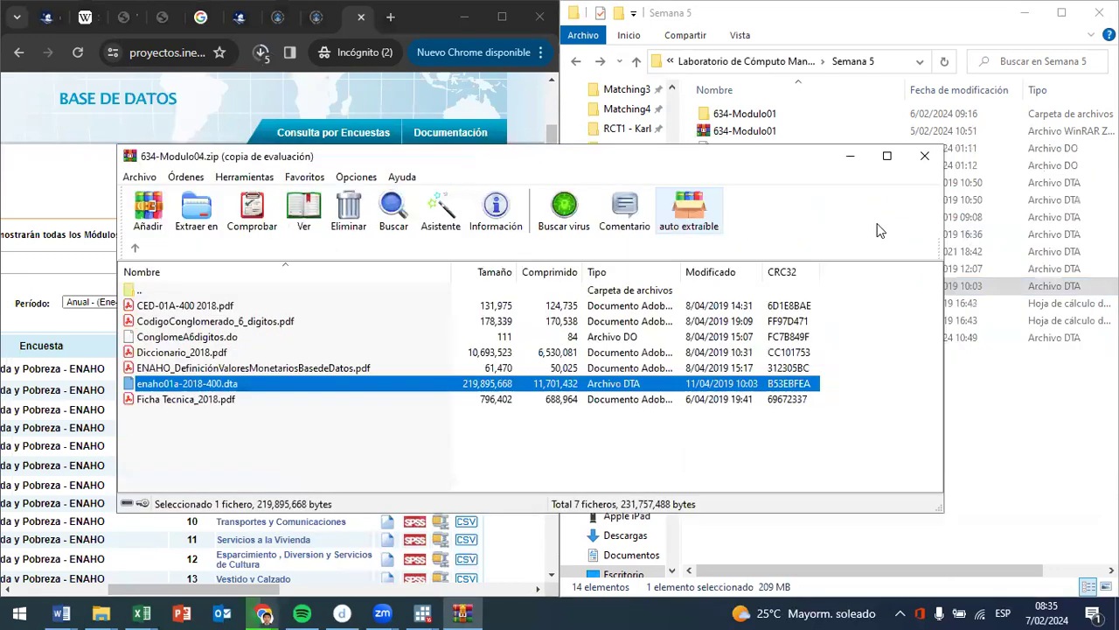
left_click(926, 157)
- Check the progress of the remaining module downloads and switch to Stata with the Do File Semana 5_B do-file beside it
left_click(260, 52)
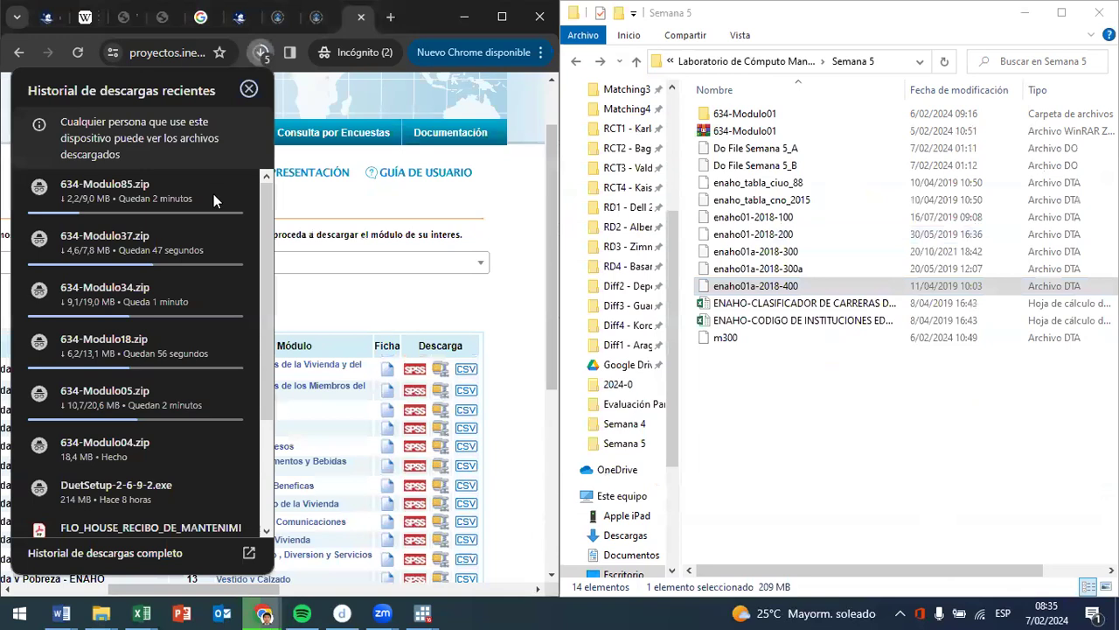
mouse_move(157, 386)
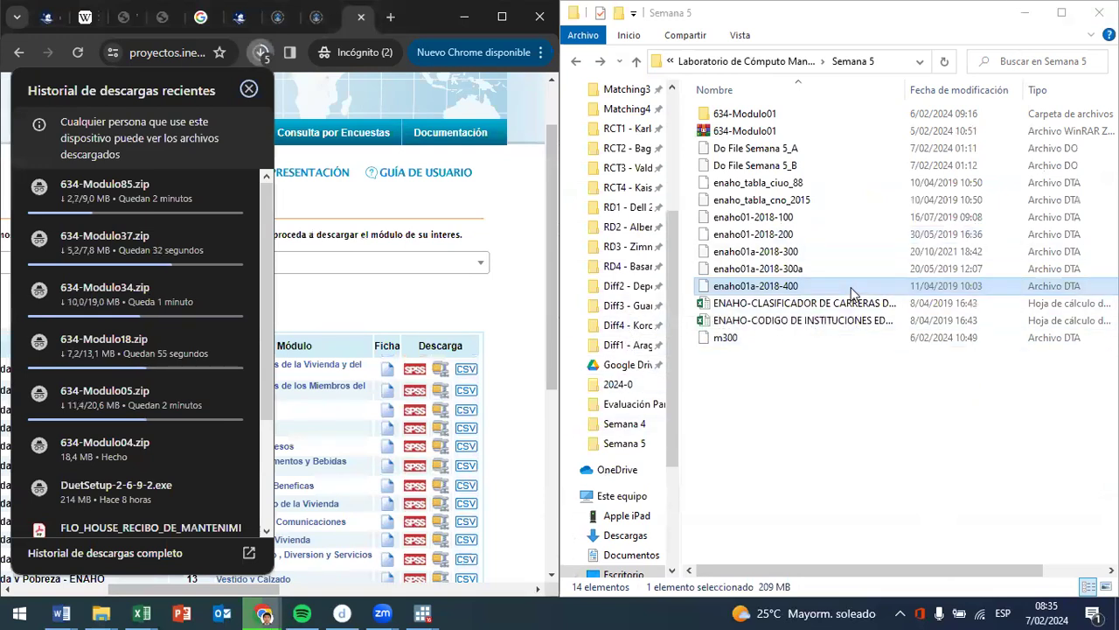
mouse_move(429, 612)
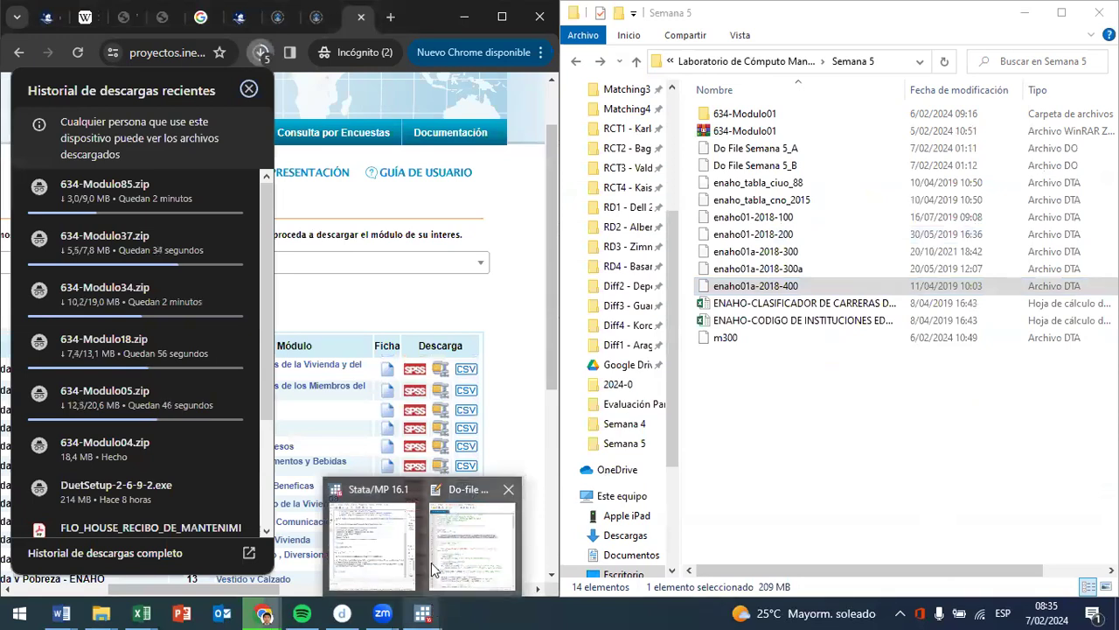
left_click(398, 564)
mouse_move(438, 612)
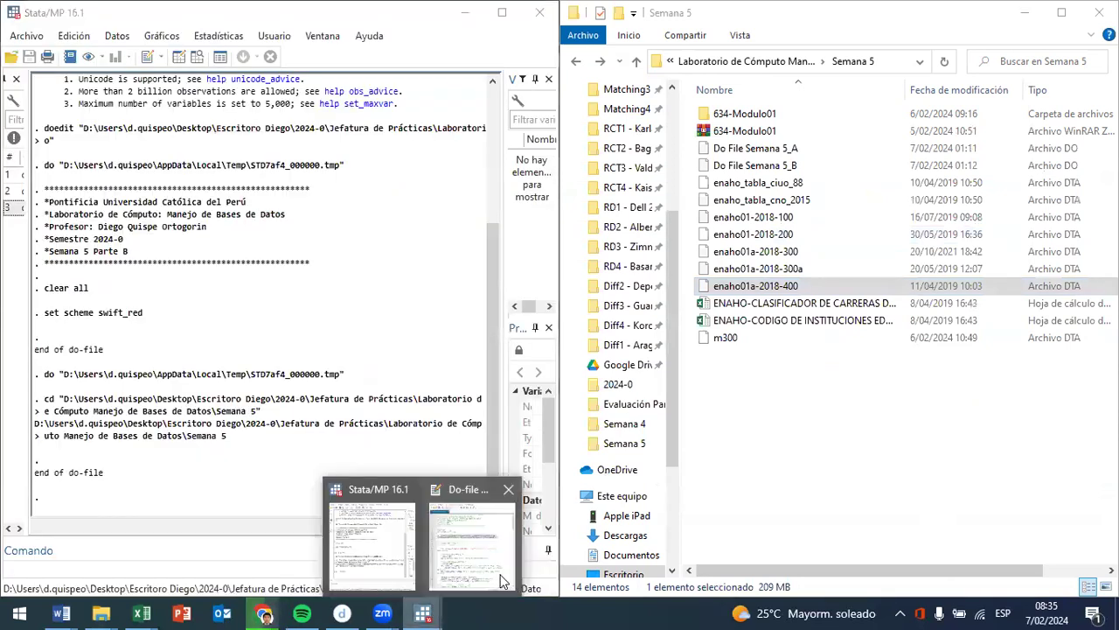
left_click(472, 546)
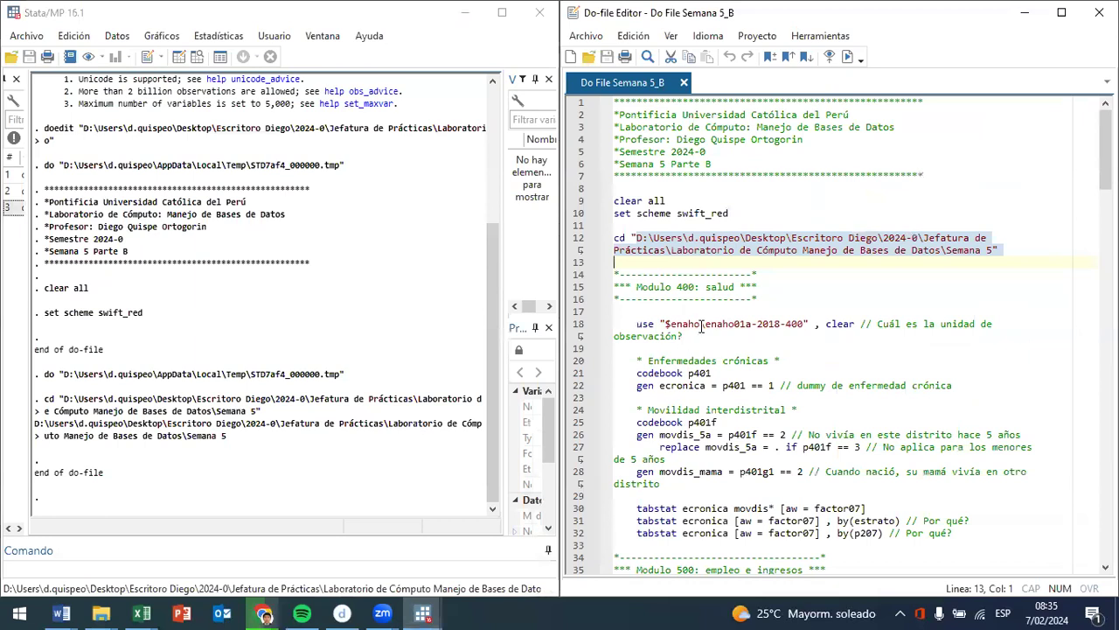
- Remove the $enaho\ path prefix from the use command on line 18 and run the line to load enaho01a-2018-400
left_click_drag(699, 323, 814, 323)
left_click(846, 61)
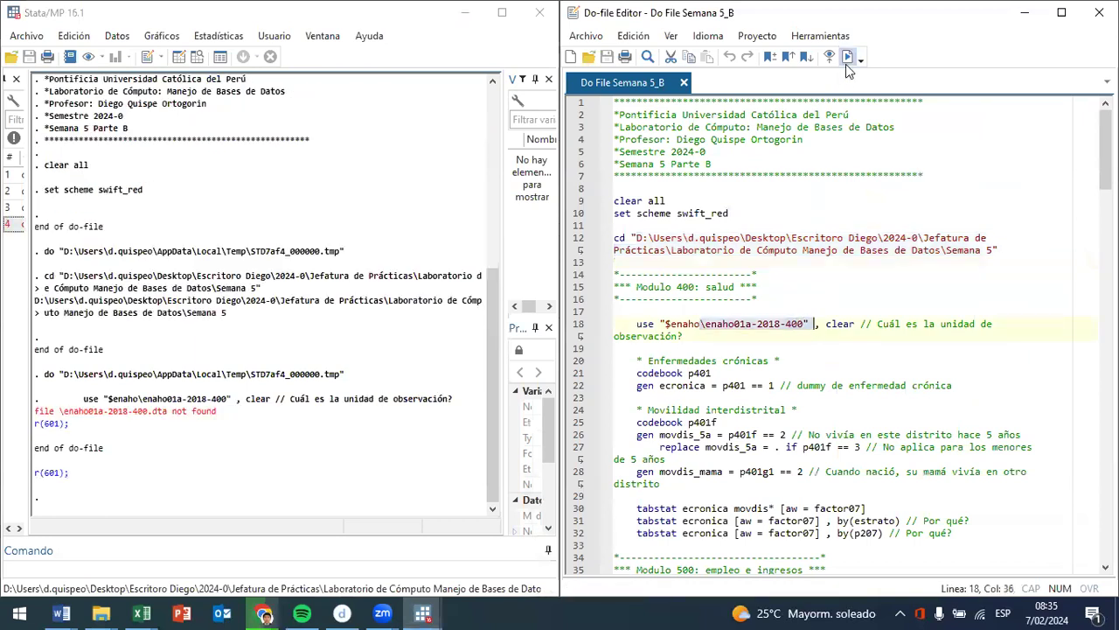
left_click(705, 324)
key("BackSpace")
key("BackSpace")
key("BackSpace")
key("BackSpace")
key("BackSpace")
key("BackSpace")
key("BackSpace")
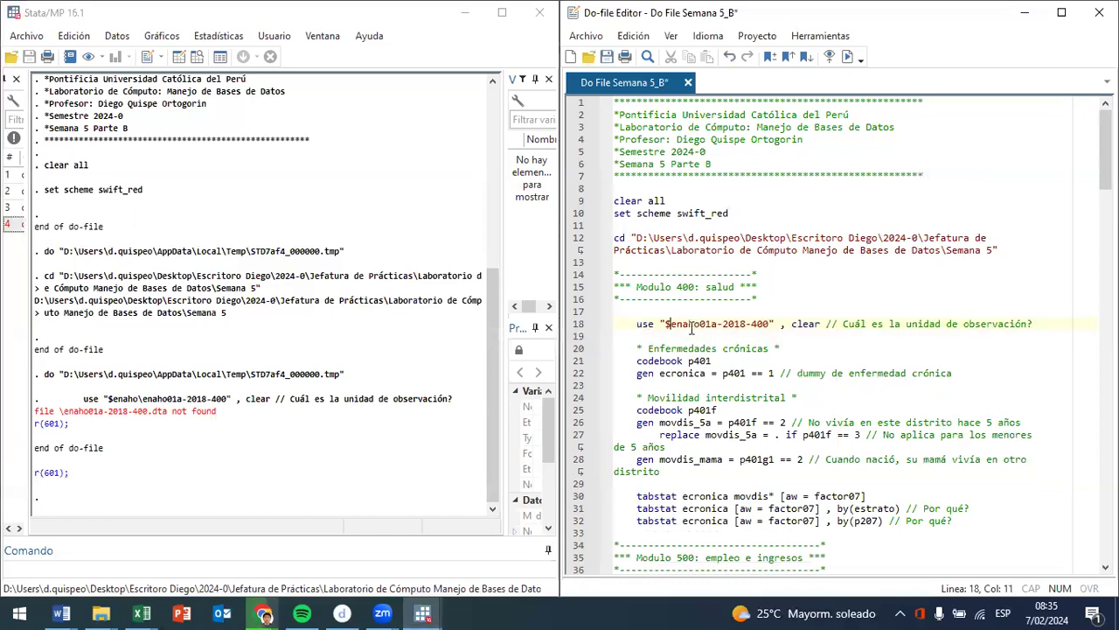
mouse_move(710, 324)
left_mouse_down()
mouse_move(759, 325)
mouse_move(703, 320)
left_mouse_up()
left_click(847, 56)
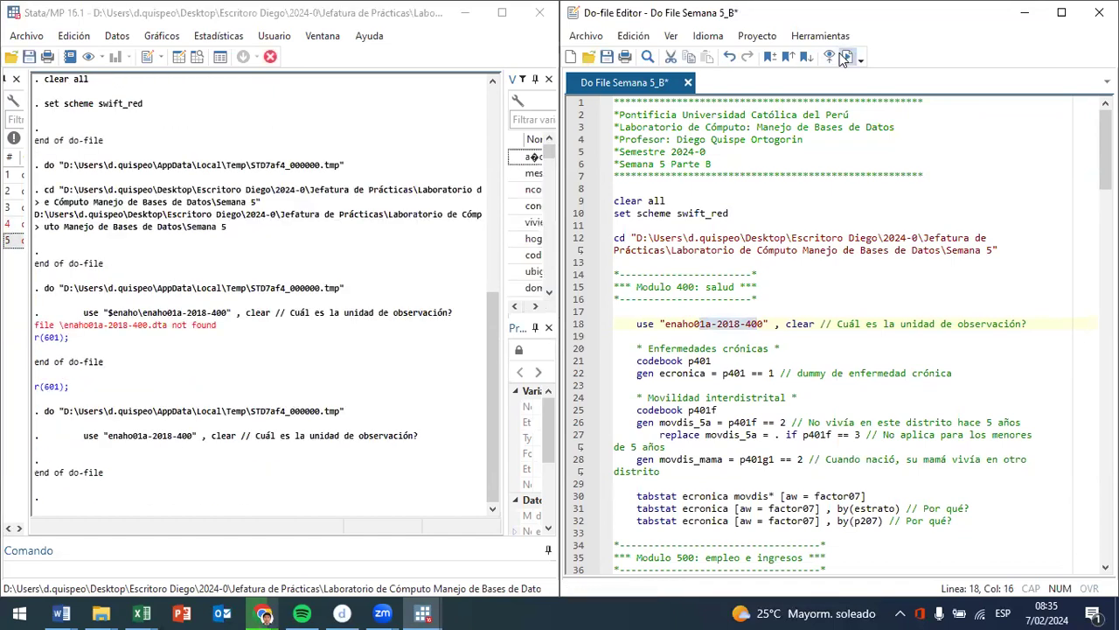
- Browse the loaded dataset in the Data Editor with a wider data grid and inspect the codperso and codinfor columns
left_click(200, 57)
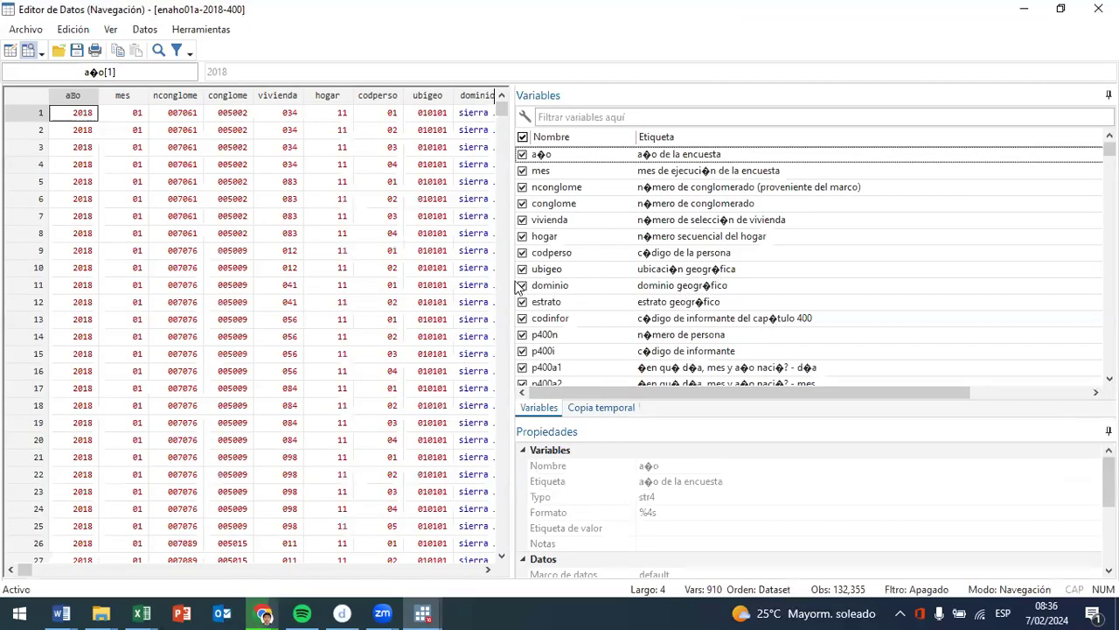
left_click_drag(512, 280, 951, 283)
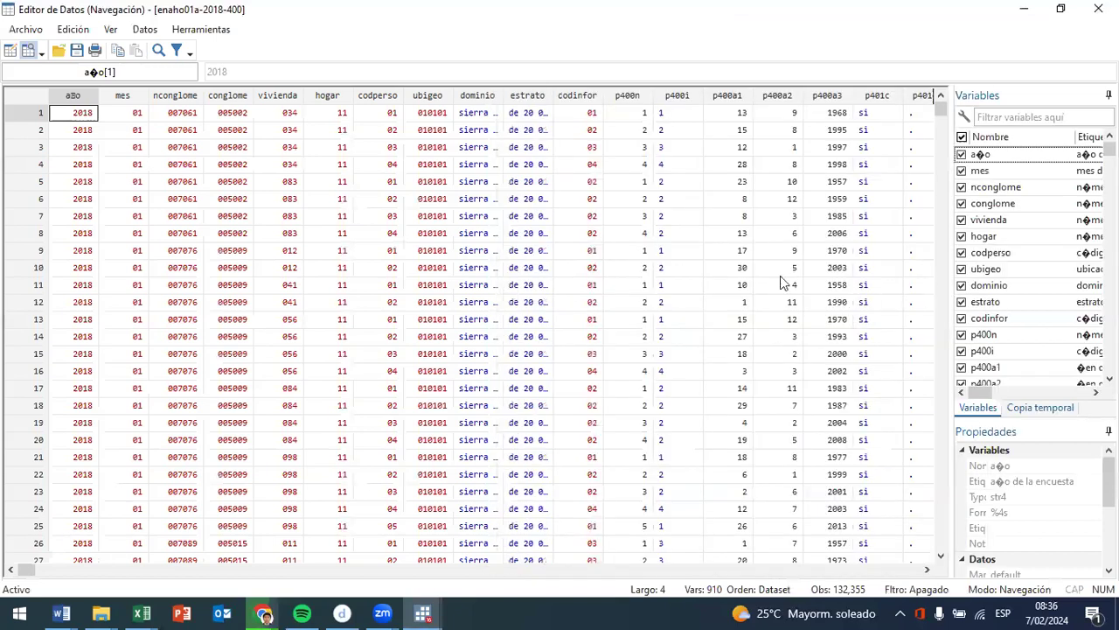
left_click(400, 96)
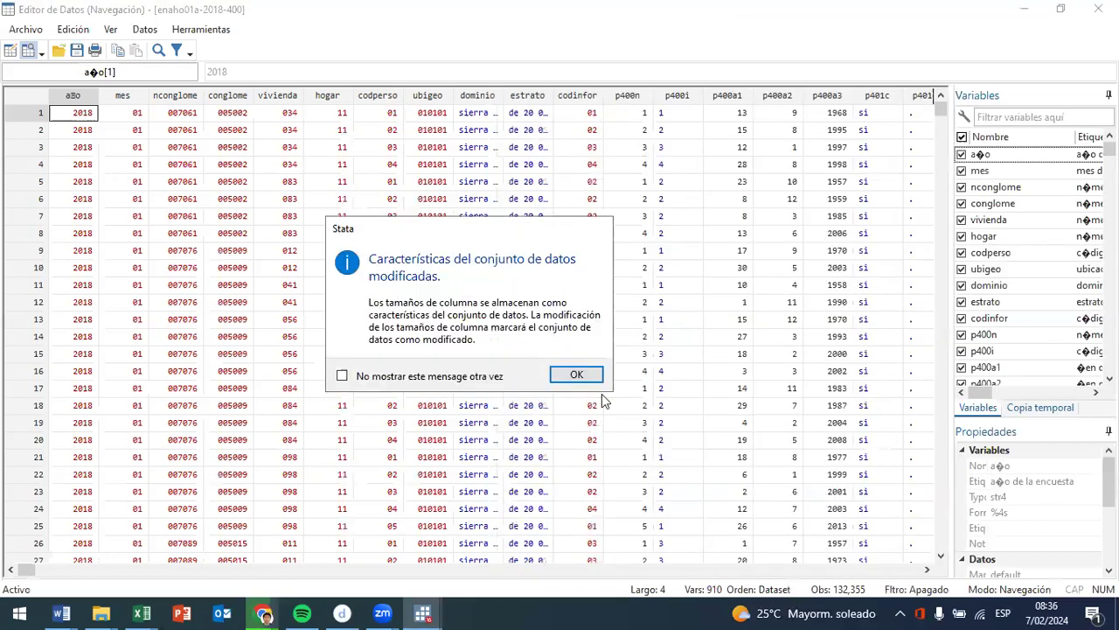
left_click(577, 374)
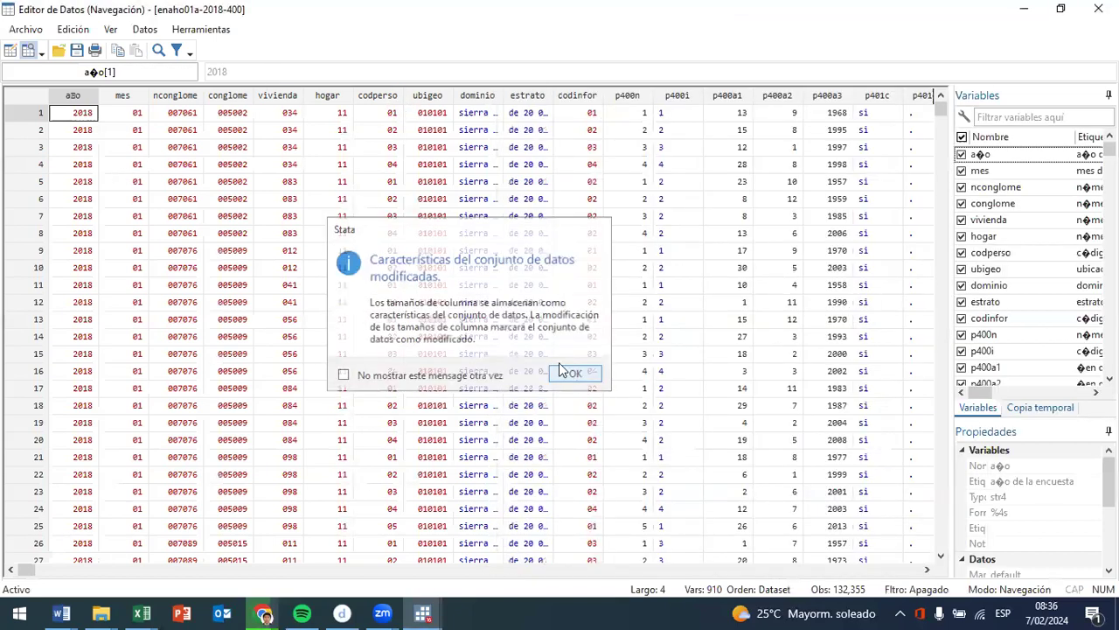
left_click(375, 94)
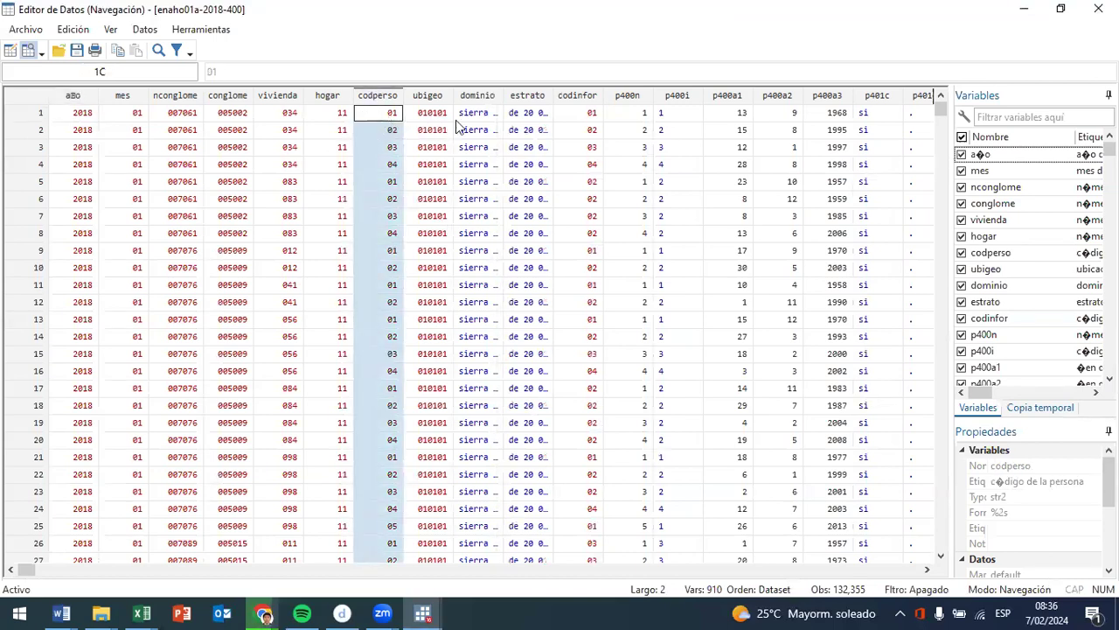
left_click(583, 112)
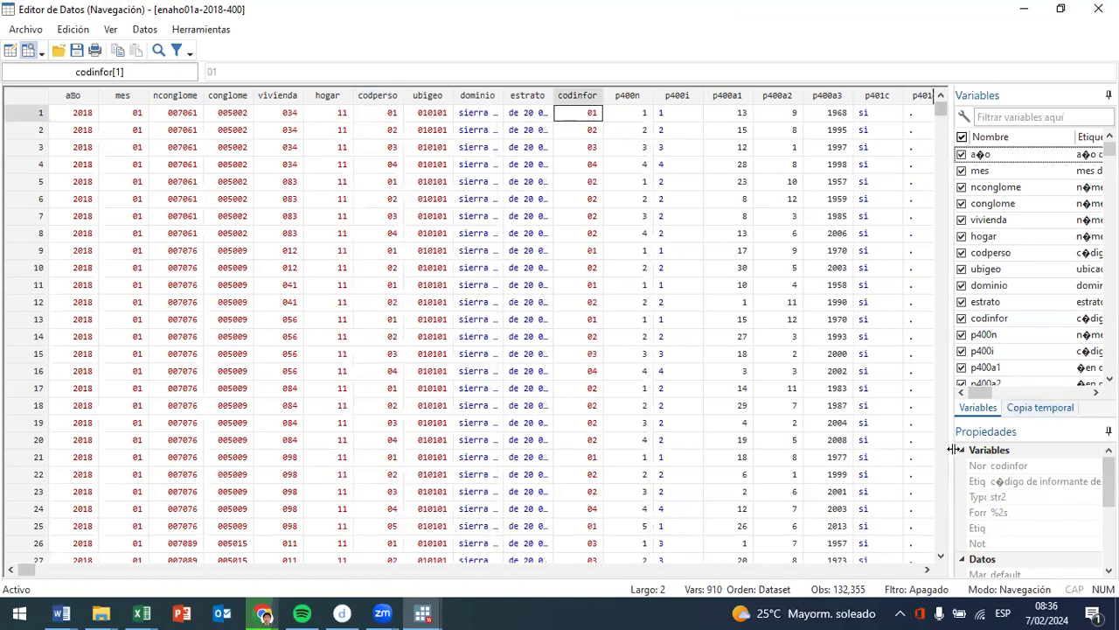
- Examine the dataset's number of variables and observations and read the variable labels at full width
left_click_drag(950, 457, 866, 455)
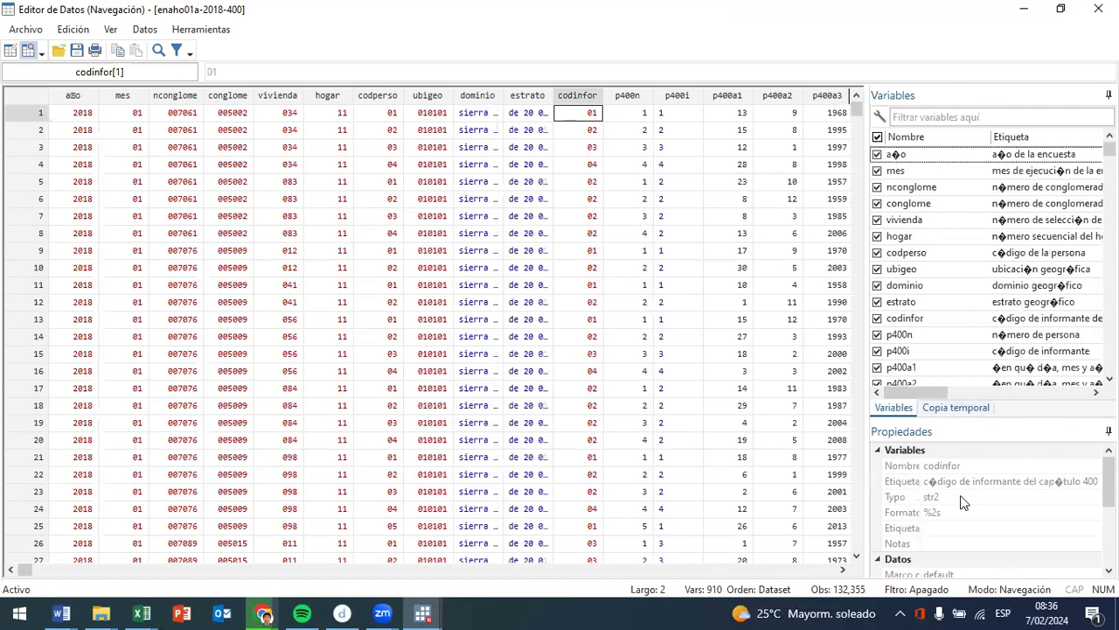
scroll(962, 495, "down", 3)
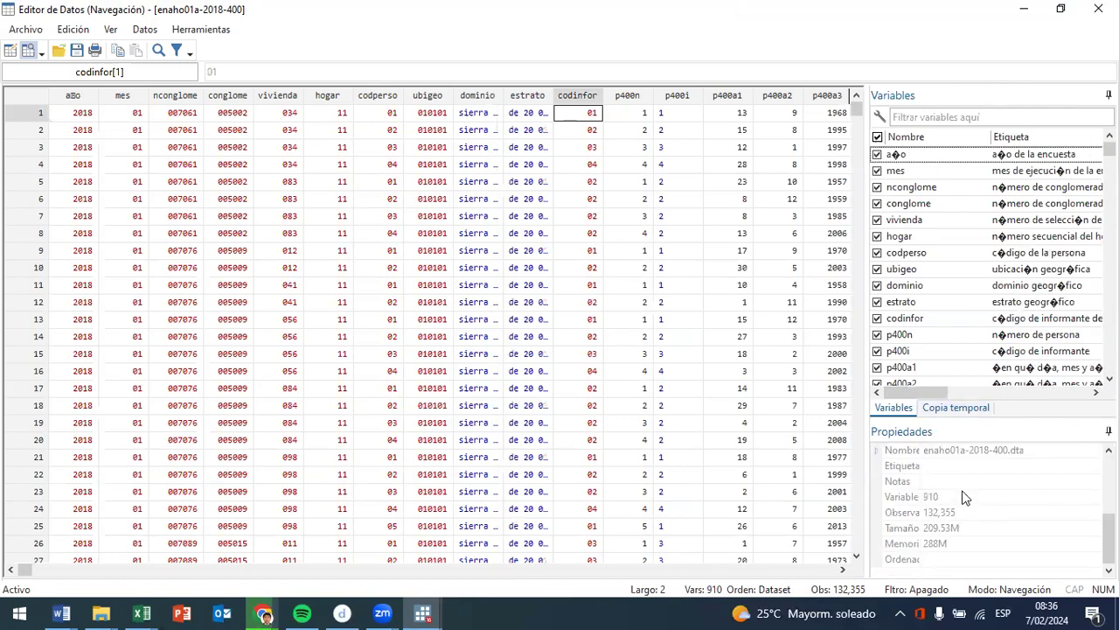
left_click(965, 496)
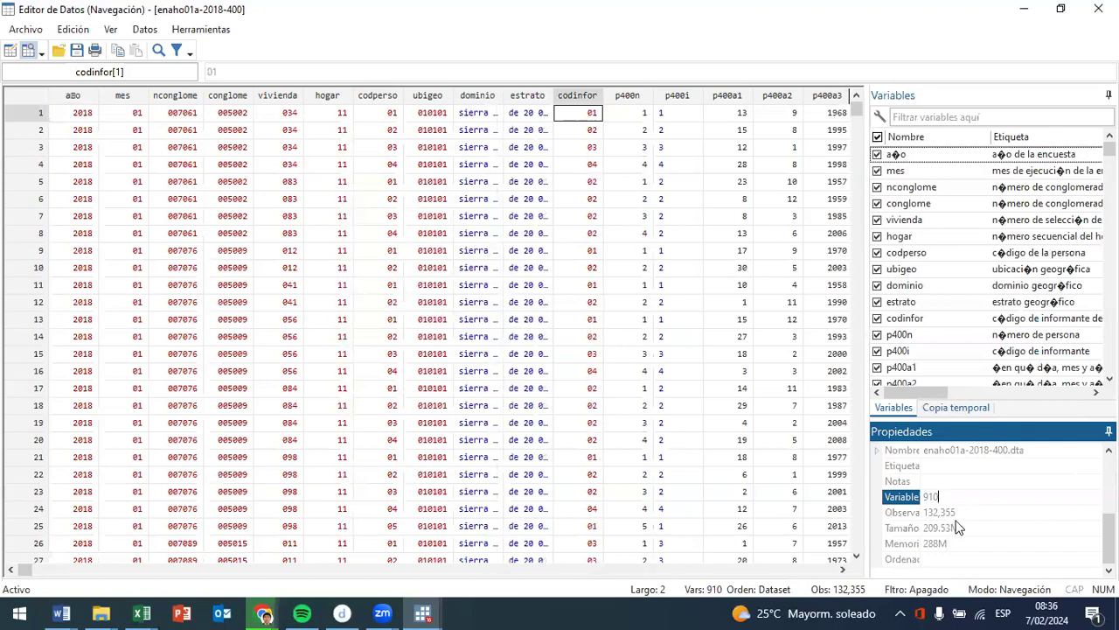
left_click_drag(866, 370, 750, 379)
scroll(914, 306, "down", 1)
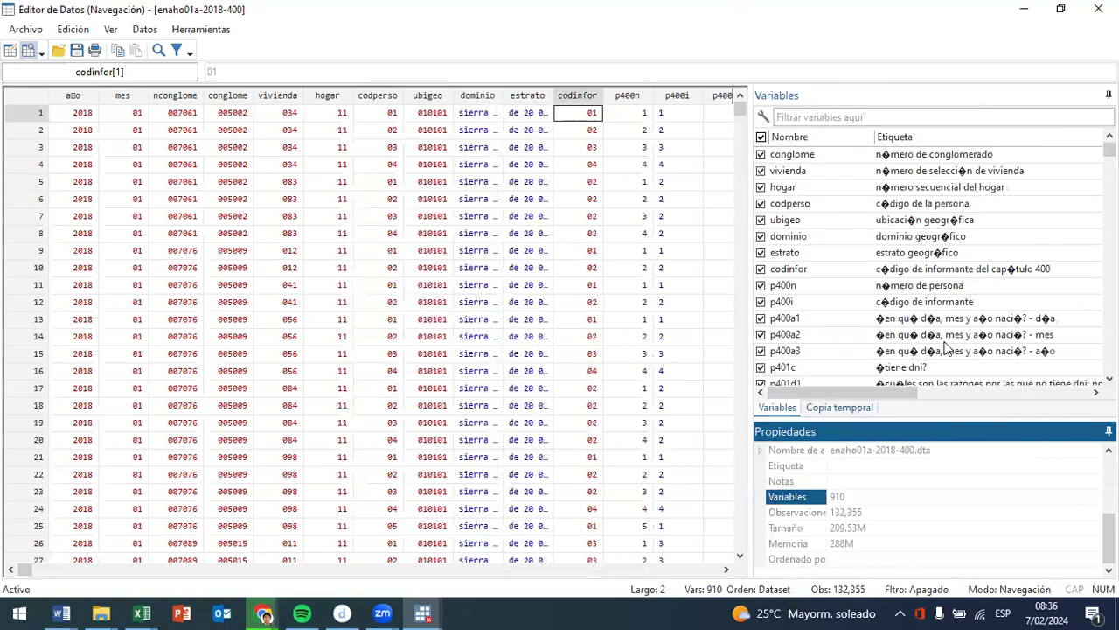
- Enlarge the variables list in both width and height so more variables and fuller labels fit
scroll(953, 341, "down", 1)
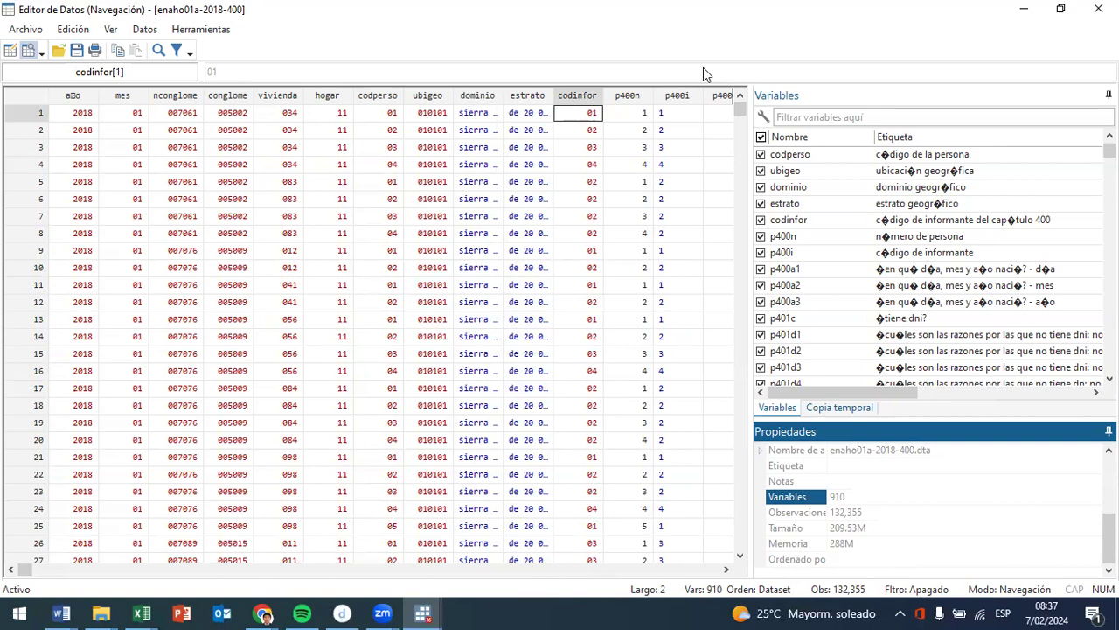
left_click_drag(602, 286, 598, 286)
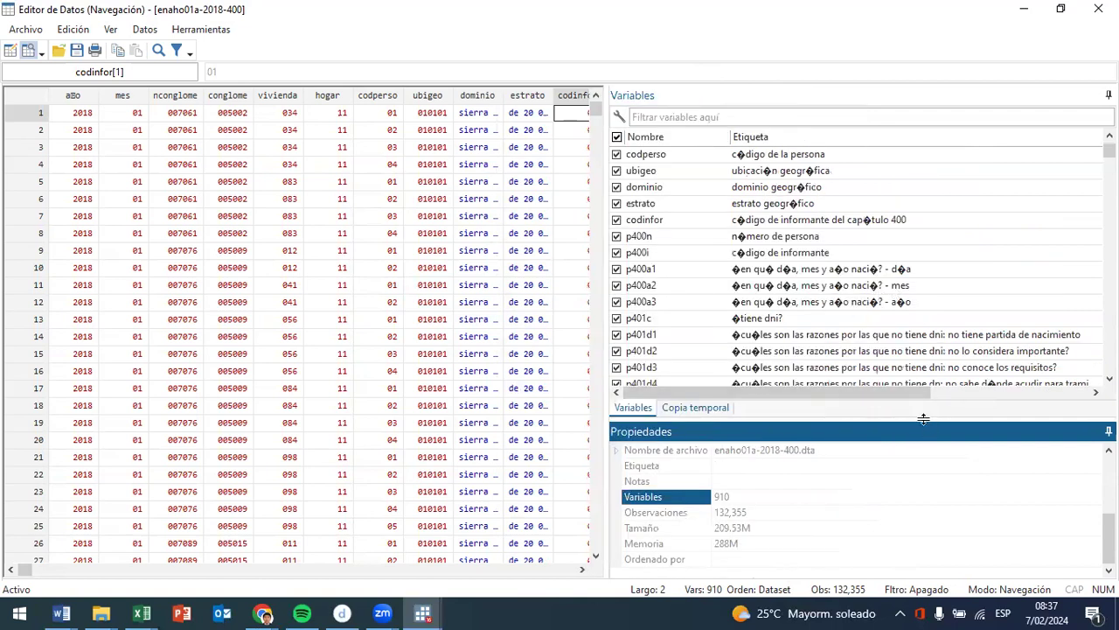
left_click_drag(926, 421, 926, 532)
- Review the labels on chronic illness, recent symptoms, place of consultation and reasons for not seeking care, from p401 to p40911, and select p4021
scroll(887, 363, "down", 8)
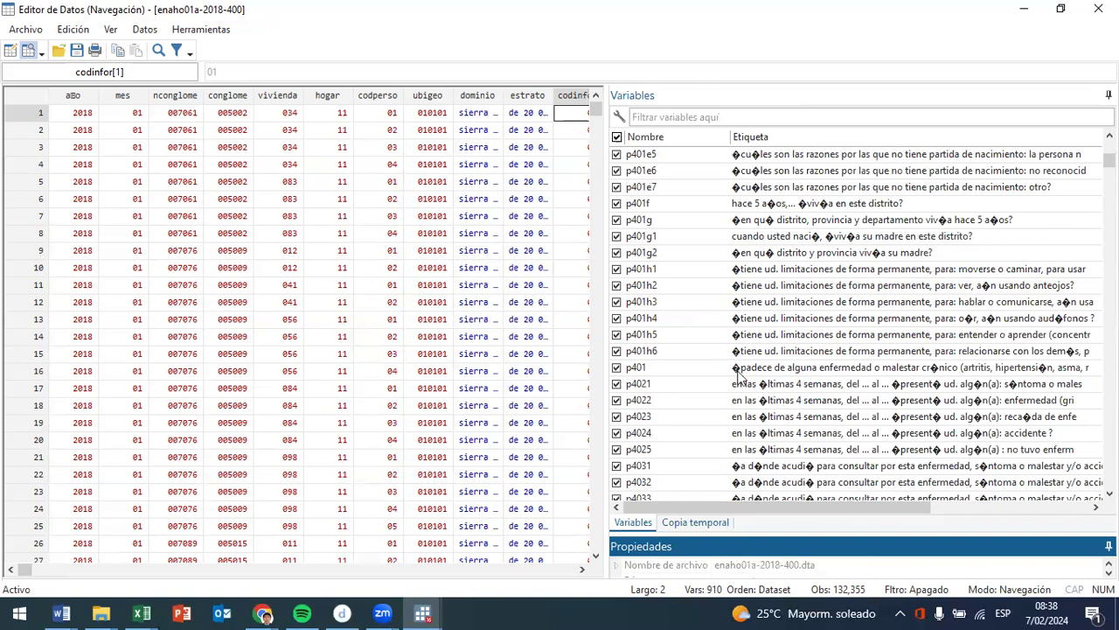
scroll(837, 442, "down", 6)
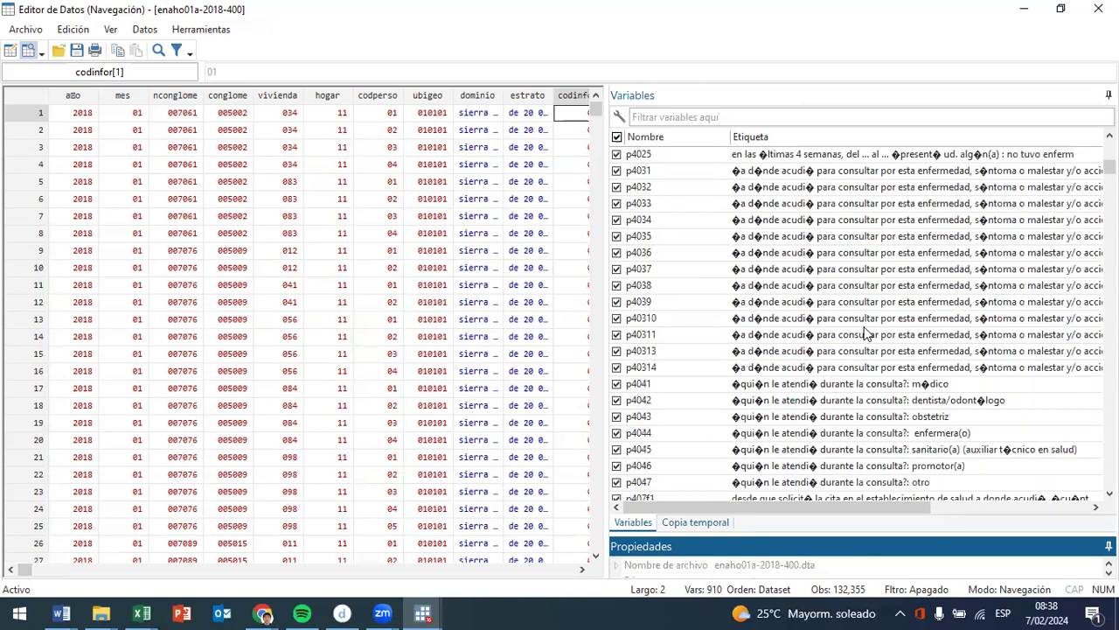
scroll(929, 413, "down", 8)
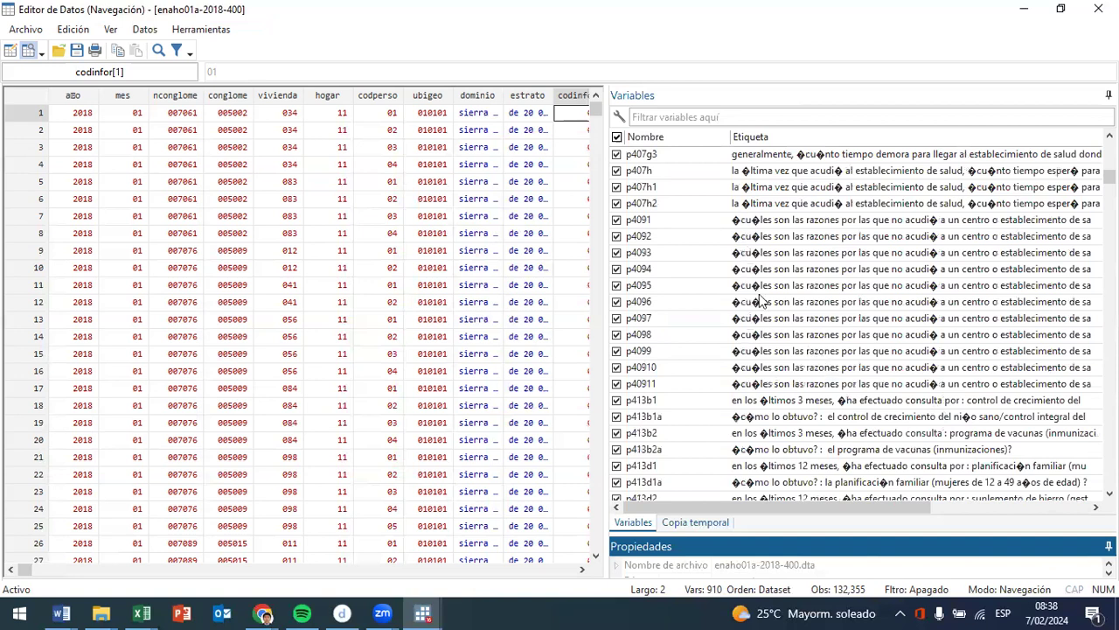
scroll(761, 315, "up", 10)
scroll(940, 328, "up", 3)
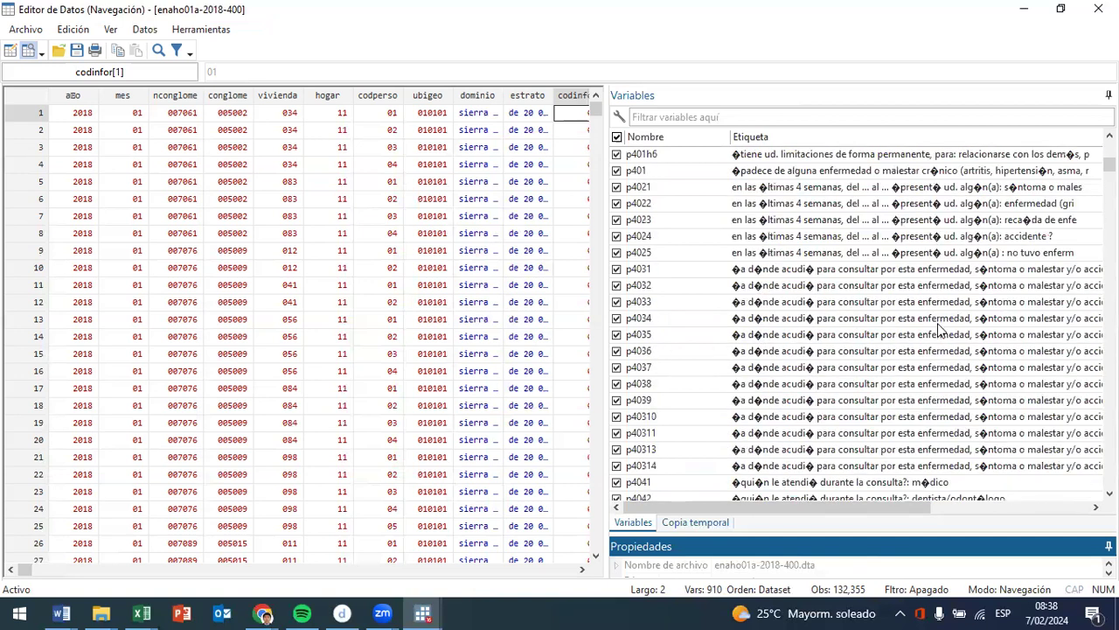
scroll(940, 328, "up", 1)
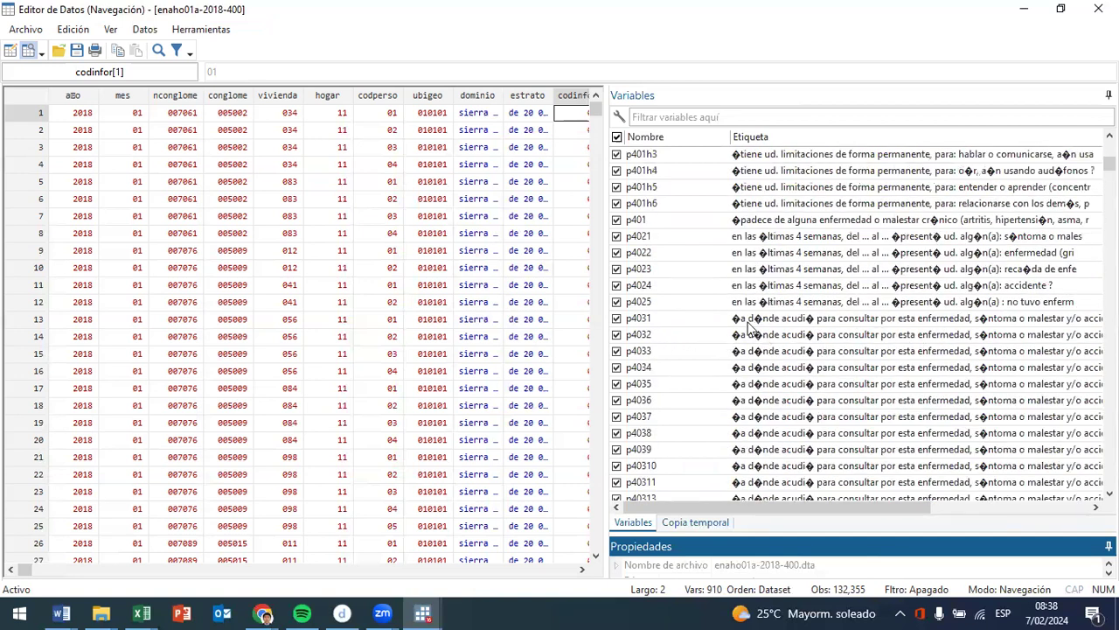
left_click(808, 238)
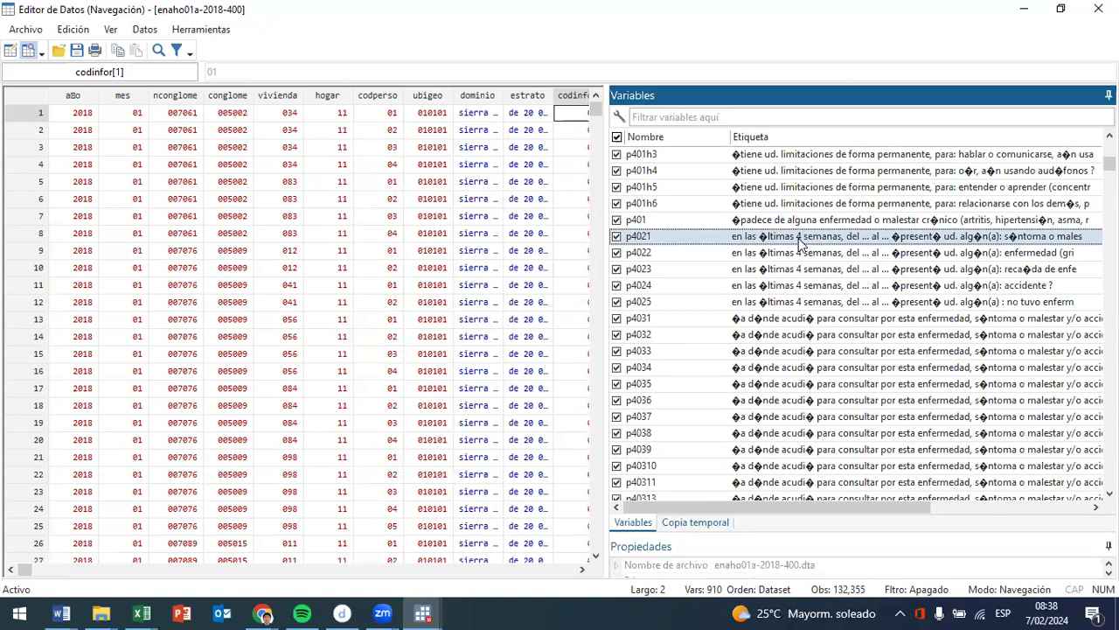
- Examine the labels on reasons for lacking a DNI or birth certificate, starting at p401d1, and the p401f question on residence five years ago
scroll(800, 253, "up", 3)
scroll(772, 298, "up", 1)
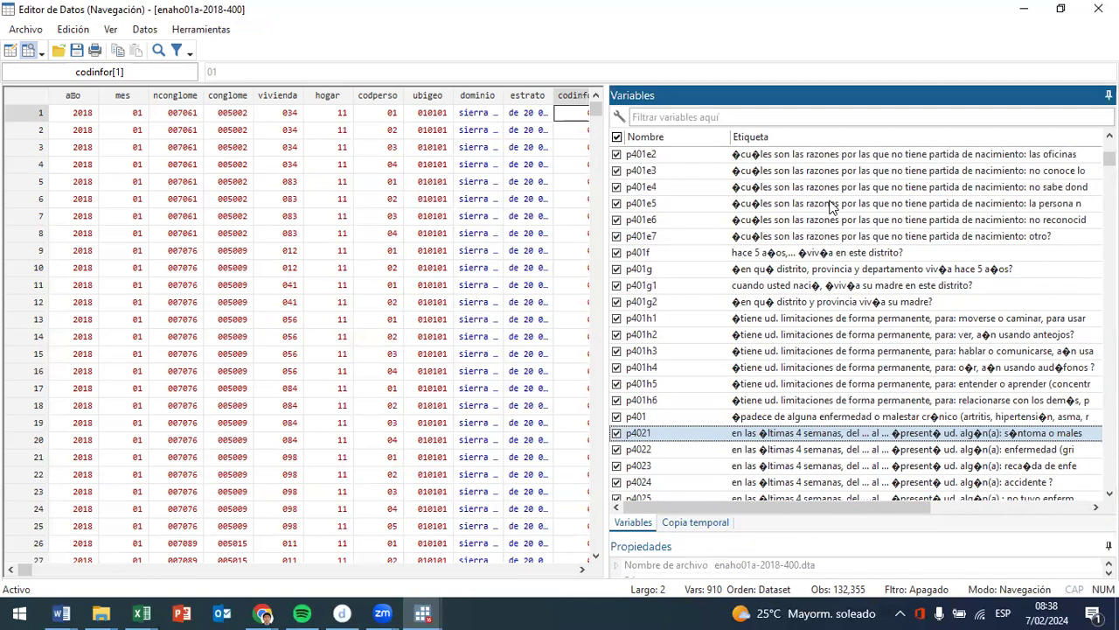
scroll(830, 206, "up", 1)
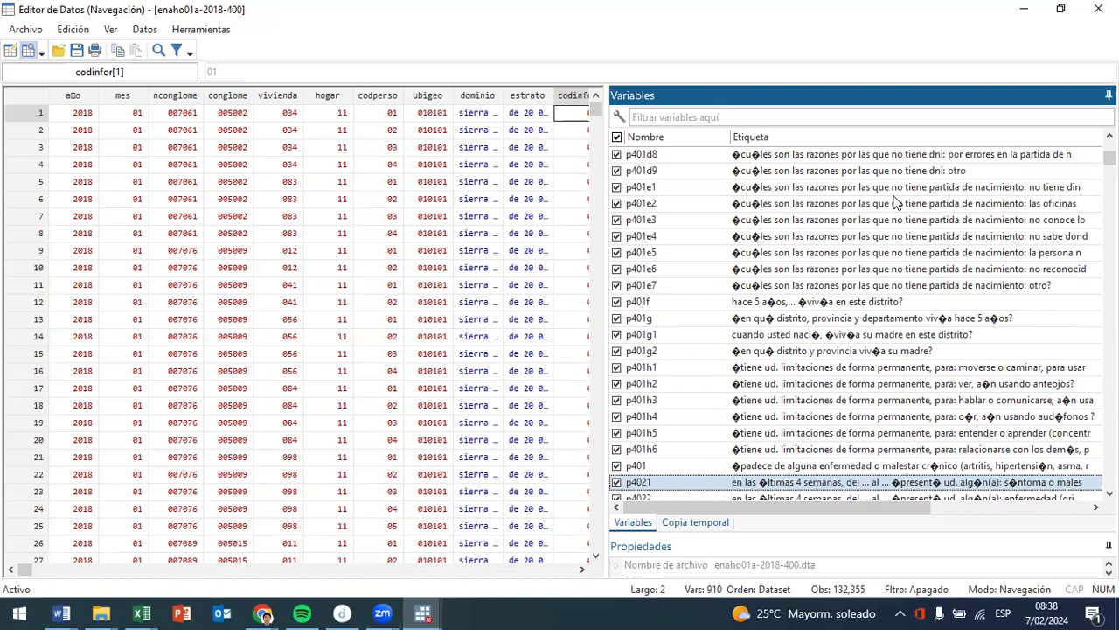
scroll(874, 219, "up", 2)
scroll(840, 214, "up", 1)
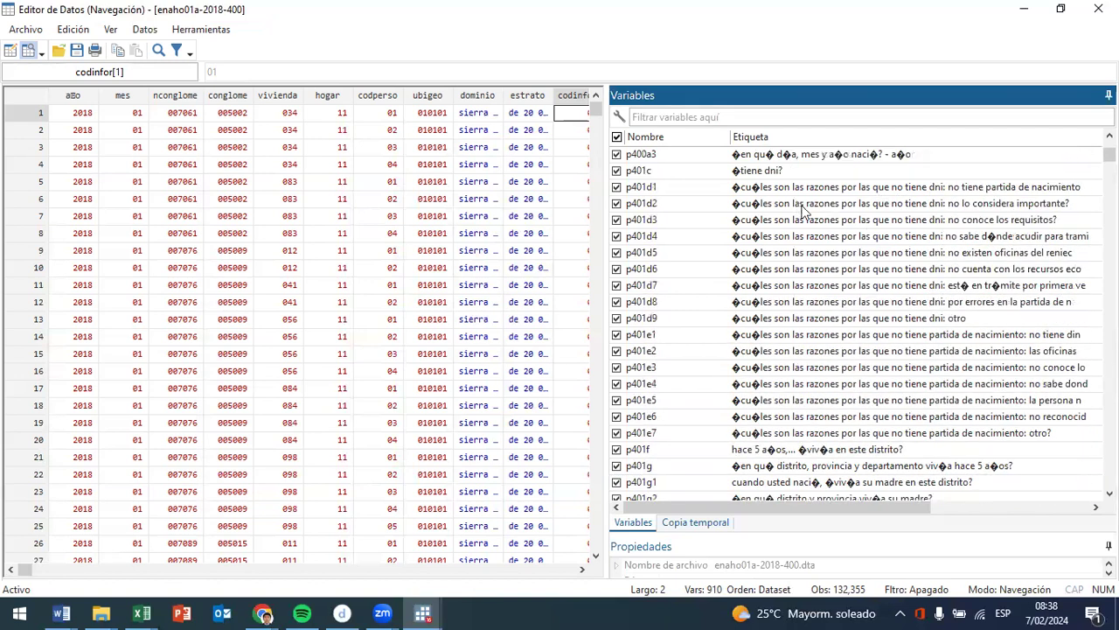
left_click(928, 191)
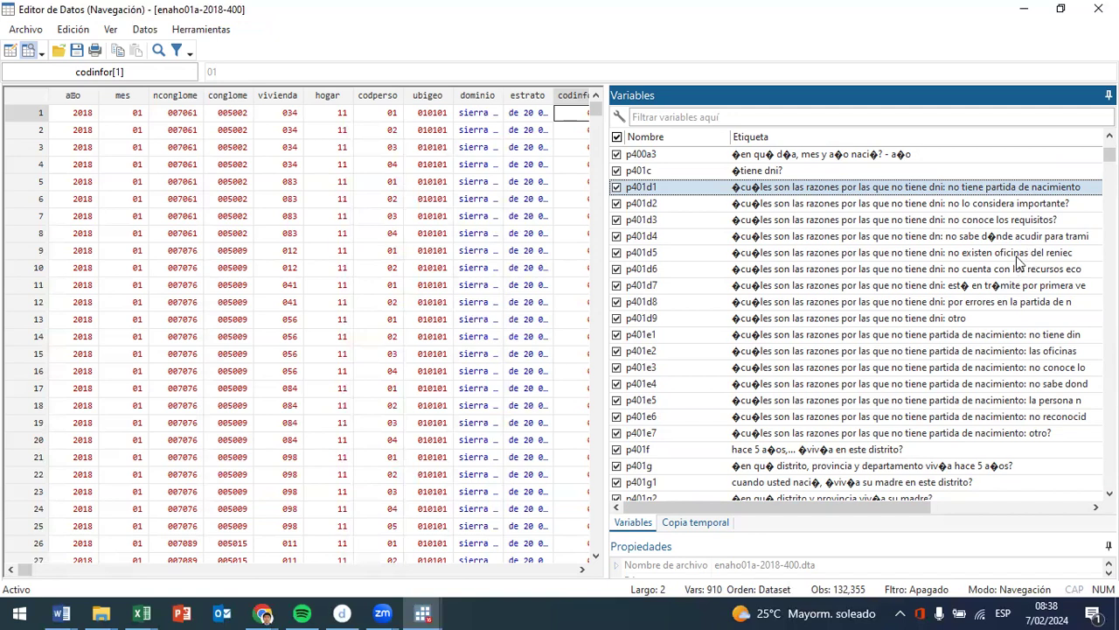
scroll(1013, 260, "down", 6)
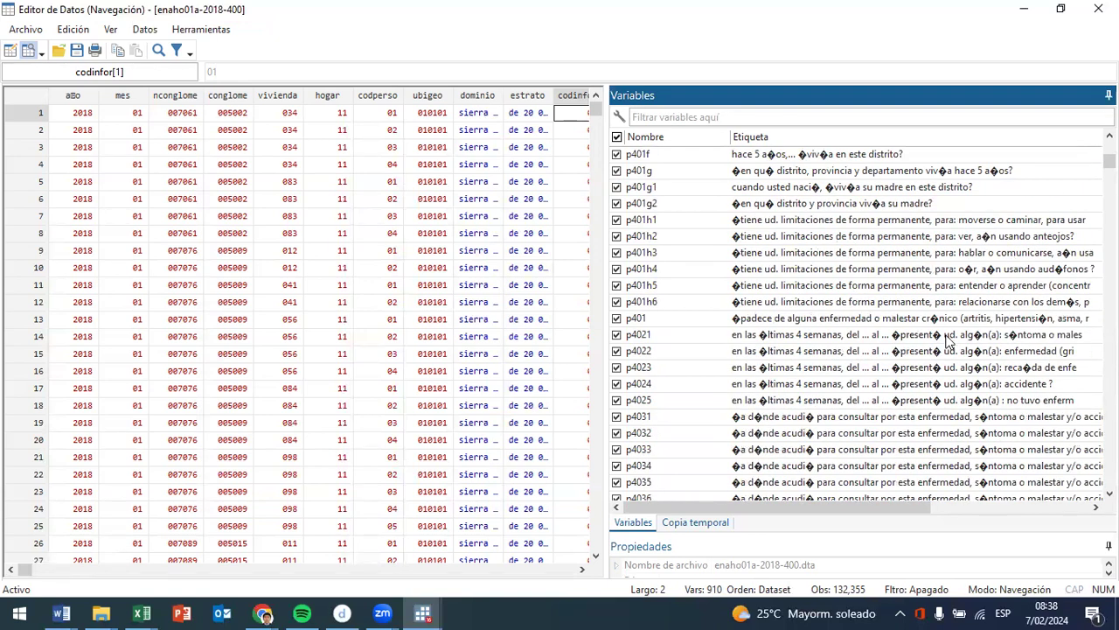
scroll(968, 271, "up", 9)
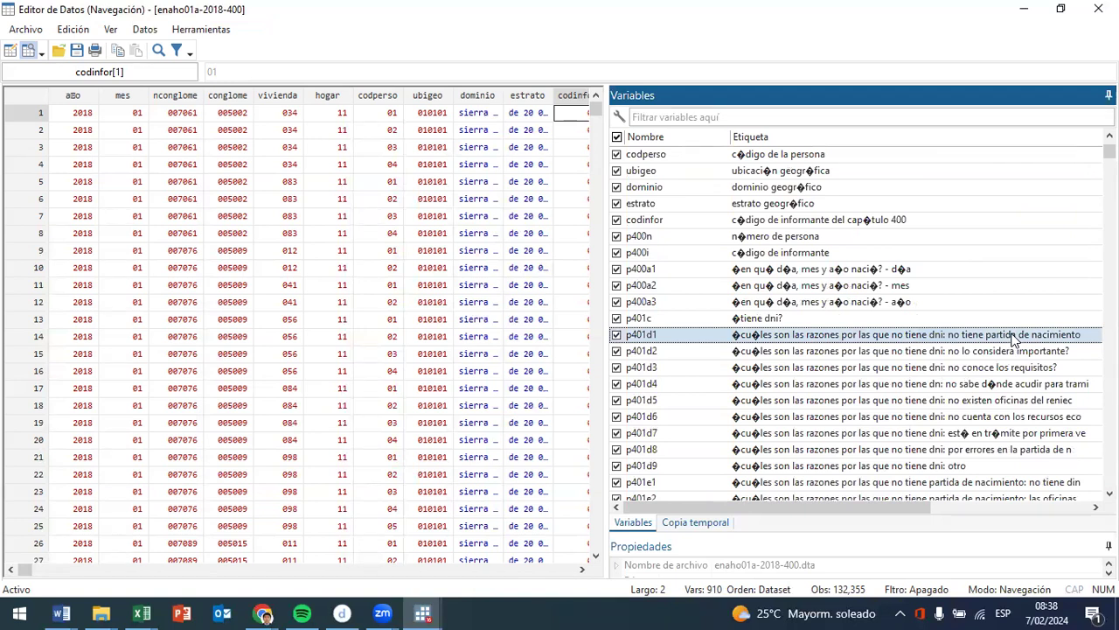
scroll(1012, 339, "down", 5)
left_click(804, 354)
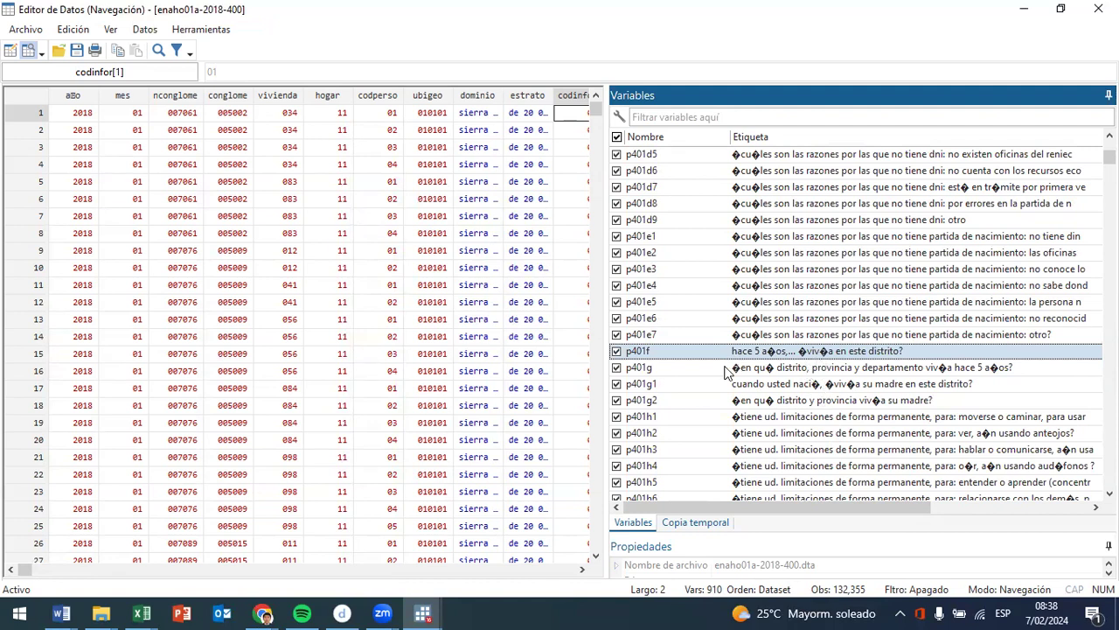
left_click_drag(720, 354, 723, 349)
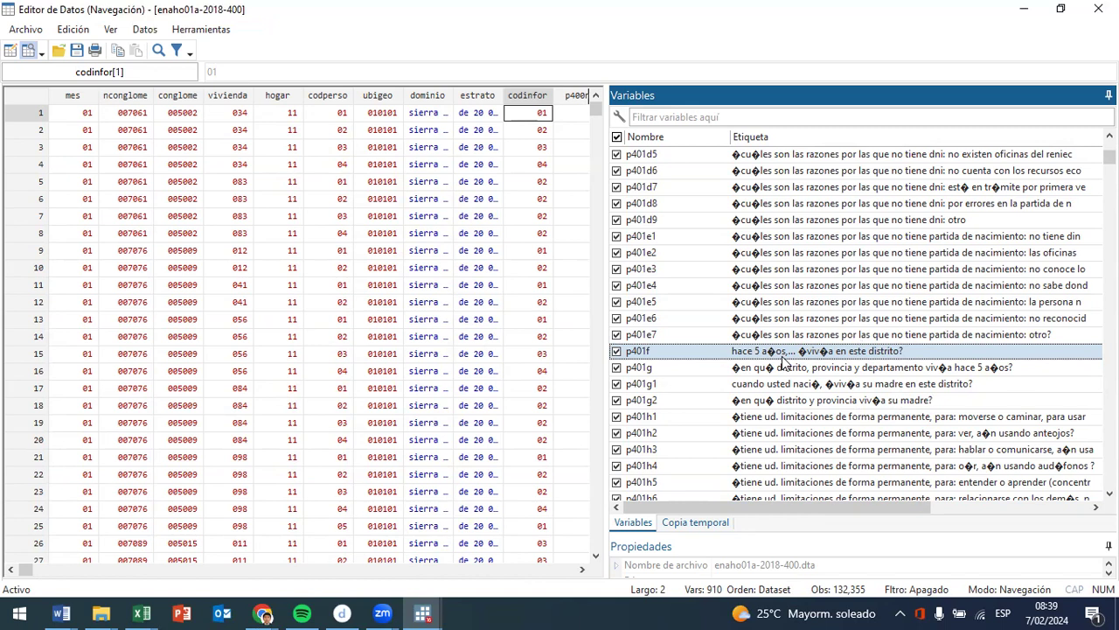
- Examine the permanent limitation variables p401h1 to p401h5 one by one, returning to p401h1
scroll(814, 369, "down", 3)
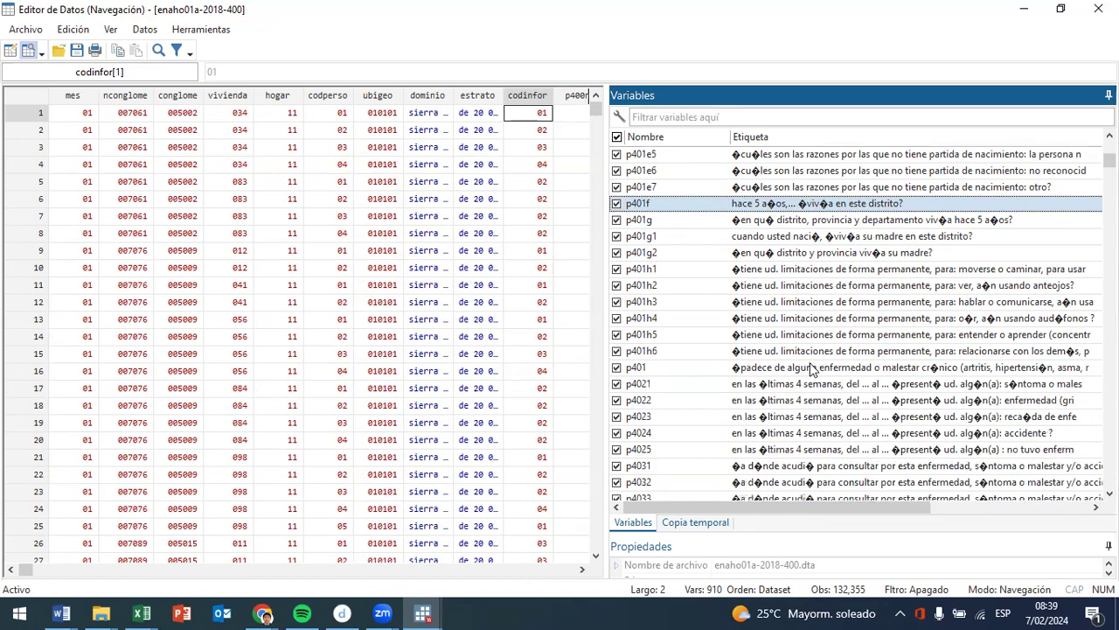
left_click(838, 271)
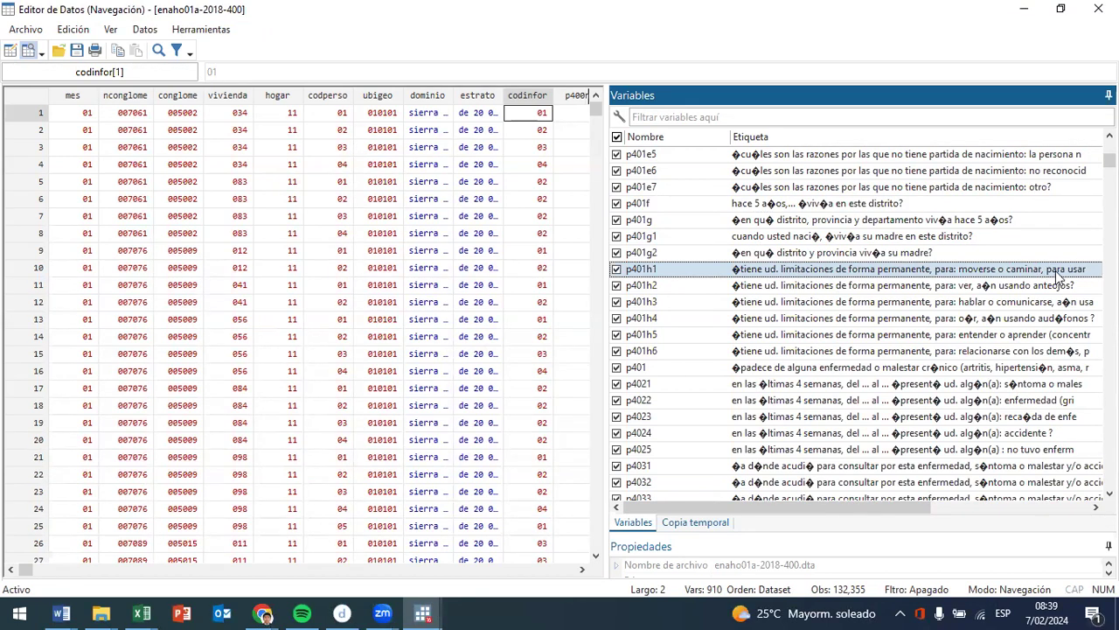
left_click(992, 290)
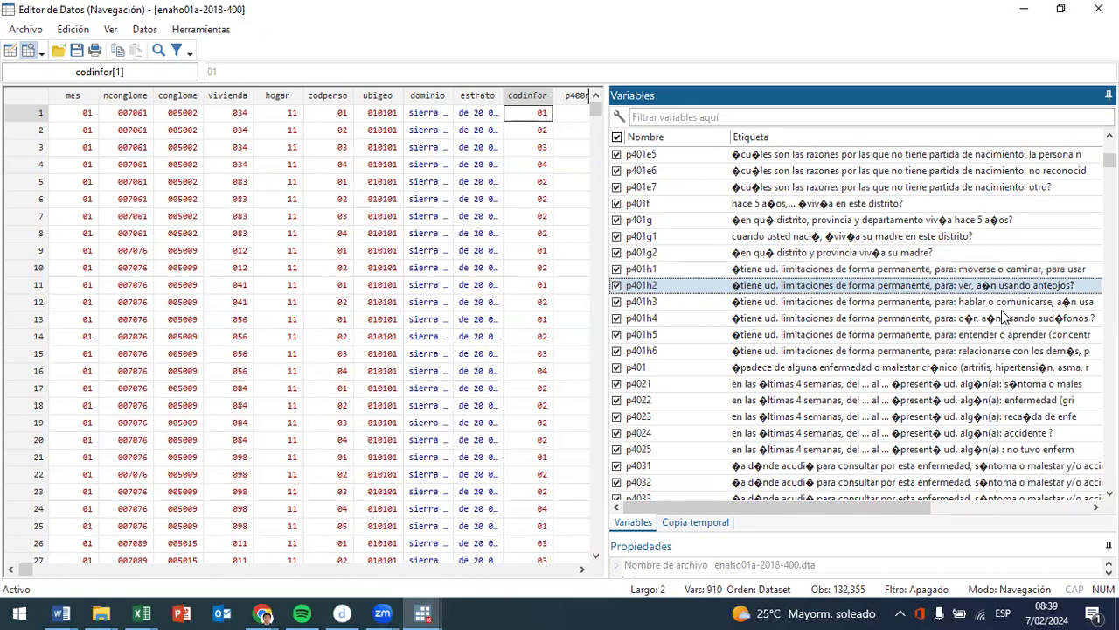
left_click(999, 306)
left_click(1014, 321)
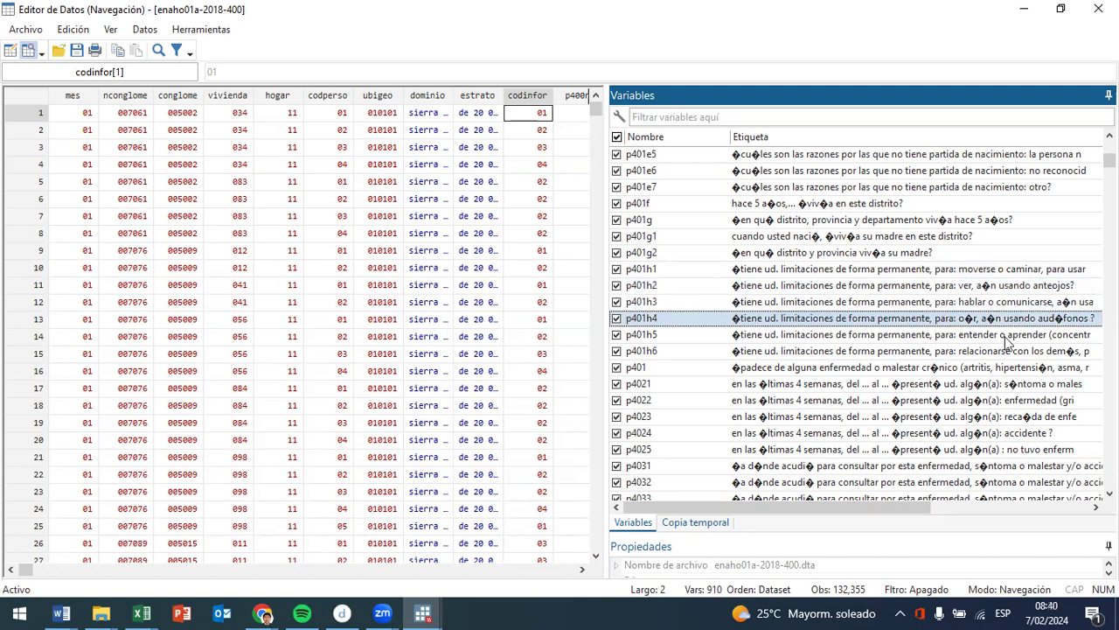
left_click(1008, 339)
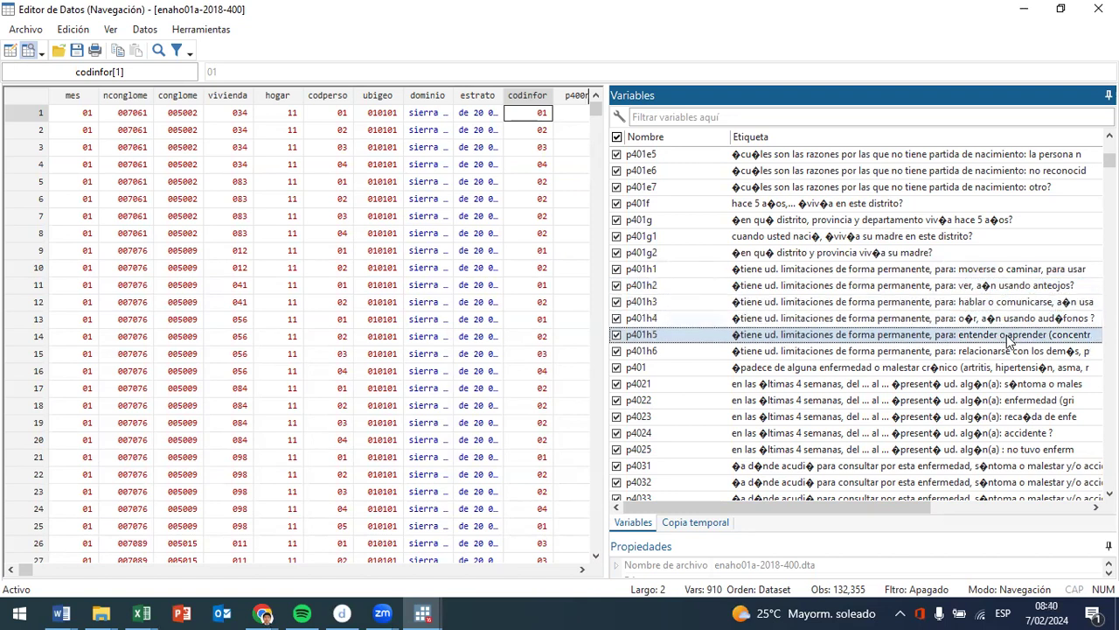
left_click(888, 270)
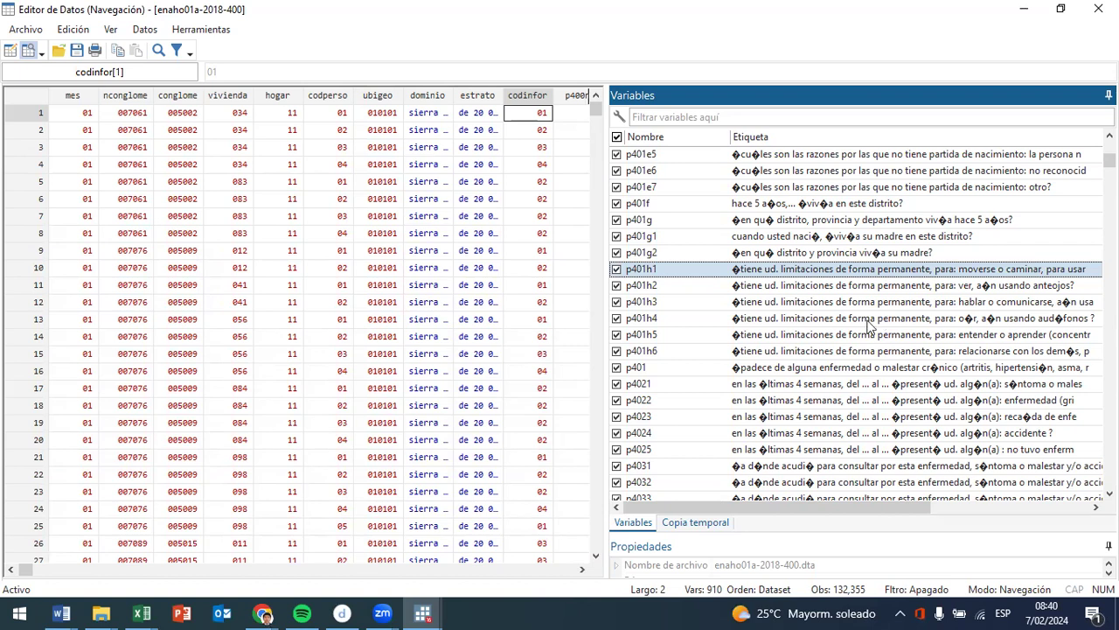
- Review the variable labels from the place of consultation (p4031) through waiting times, services received and the p4152 autoconsumo spending items
scroll(824, 362, "down", 2)
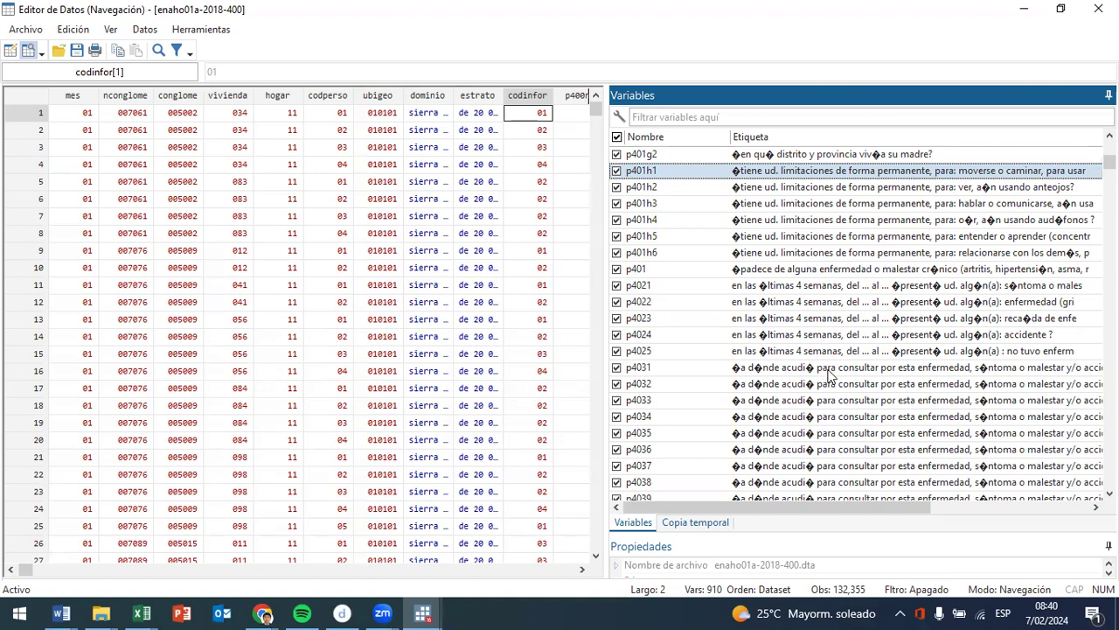
left_click(873, 366)
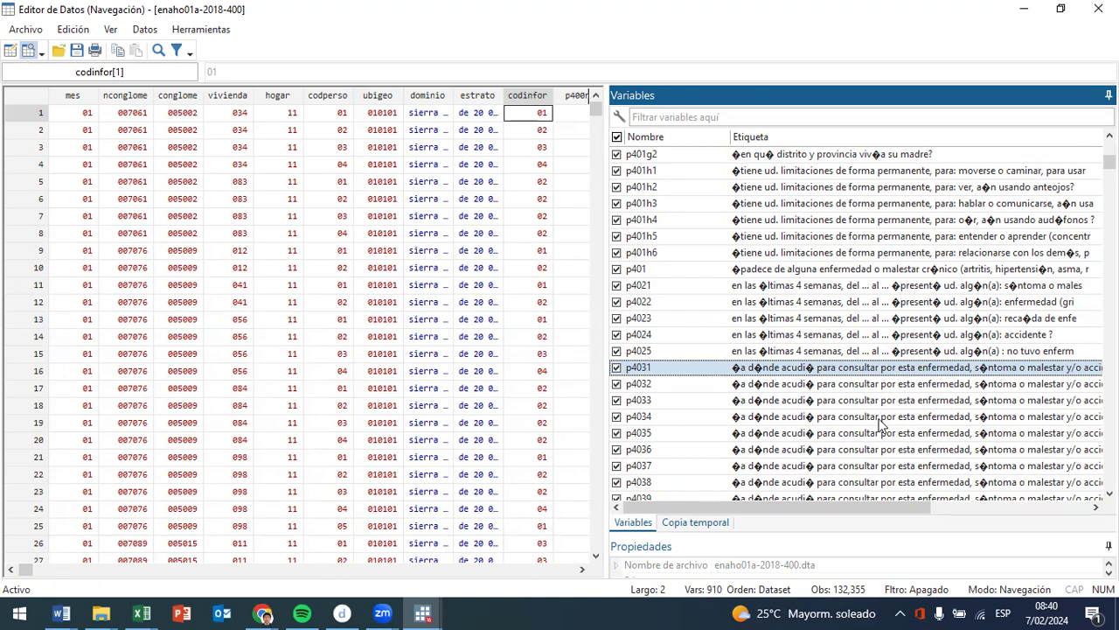
scroll(882, 423, "down", 6)
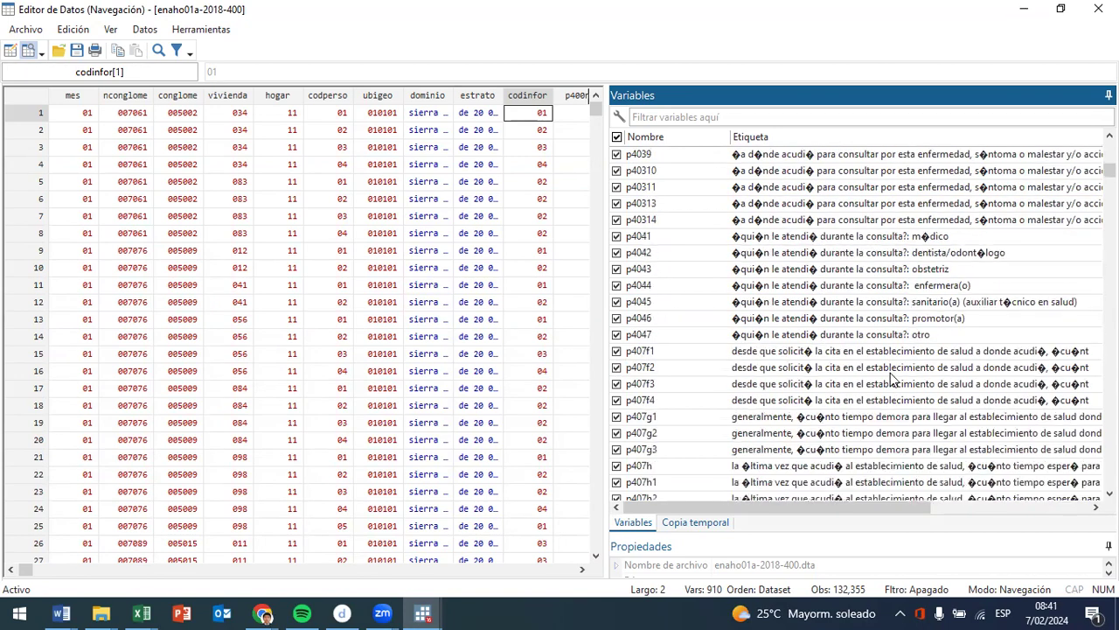
scroll(901, 357, "down", 8)
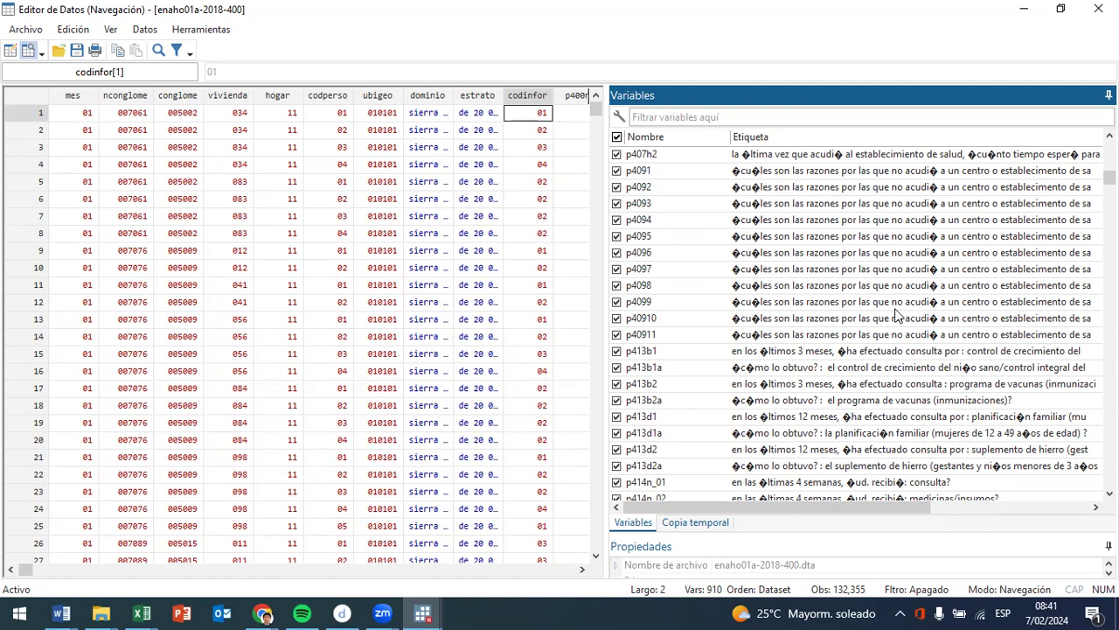
scroll(871, 336, "down", 2)
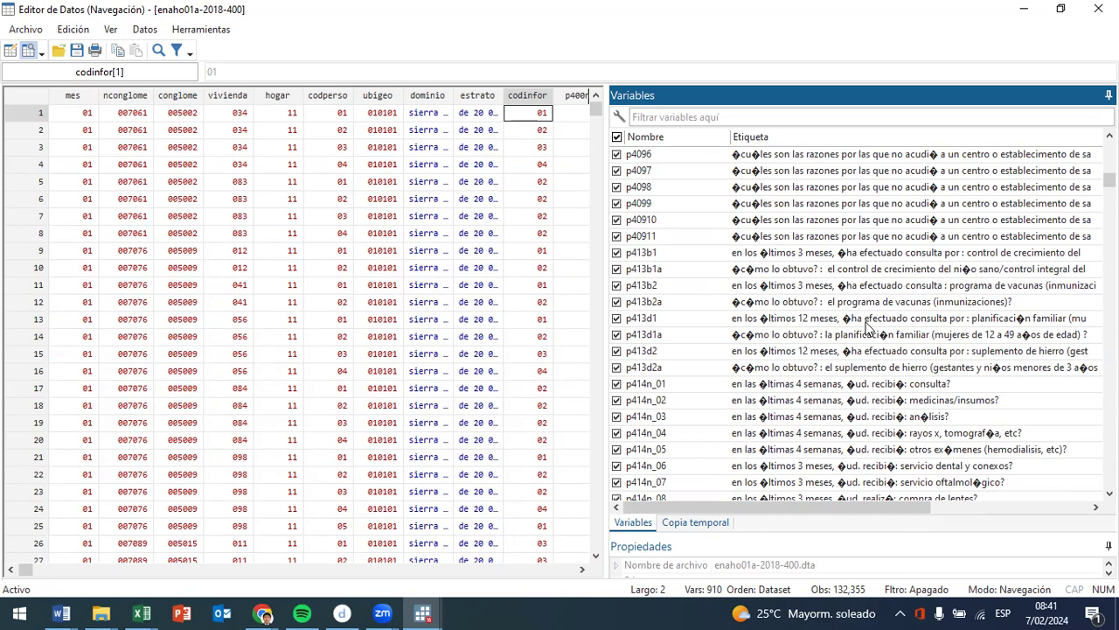
scroll(870, 328, "down", 8)
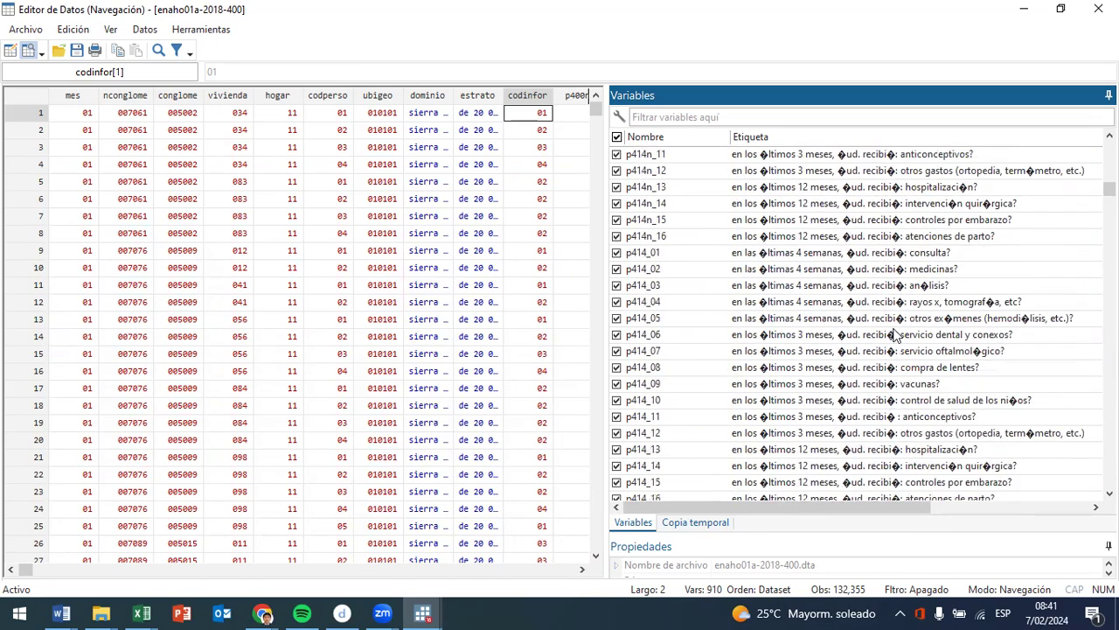
scroll(896, 337, "down", 11)
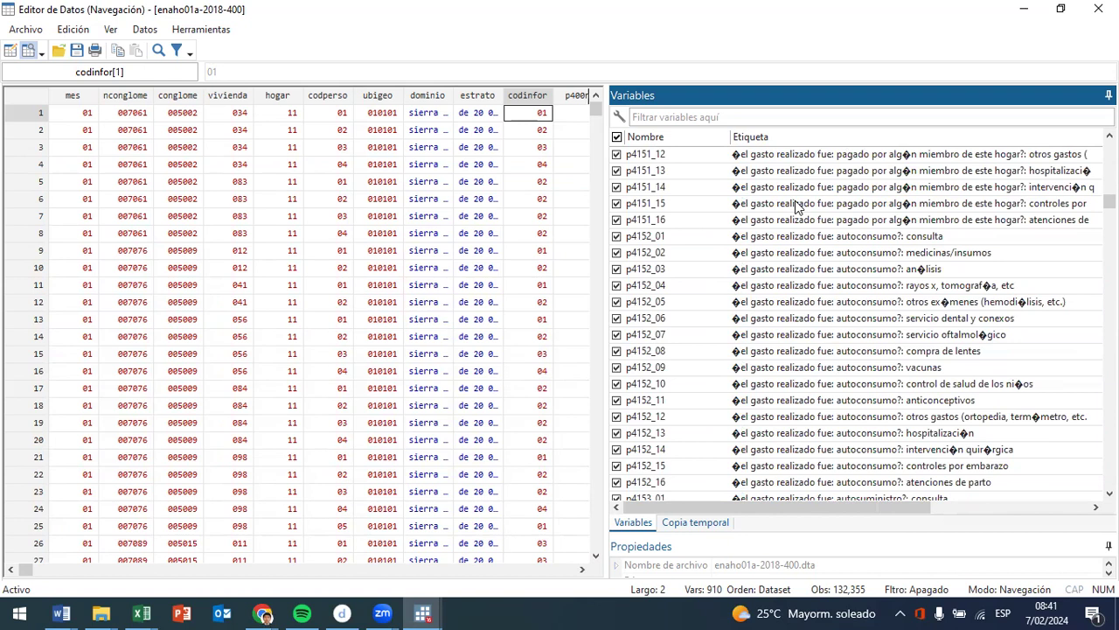
- Examine the labels of the health spending variables paid by a household member, from p4151_01 (consulta) to p4151_09 (vacunas)
scroll(796, 262, "up", 6)
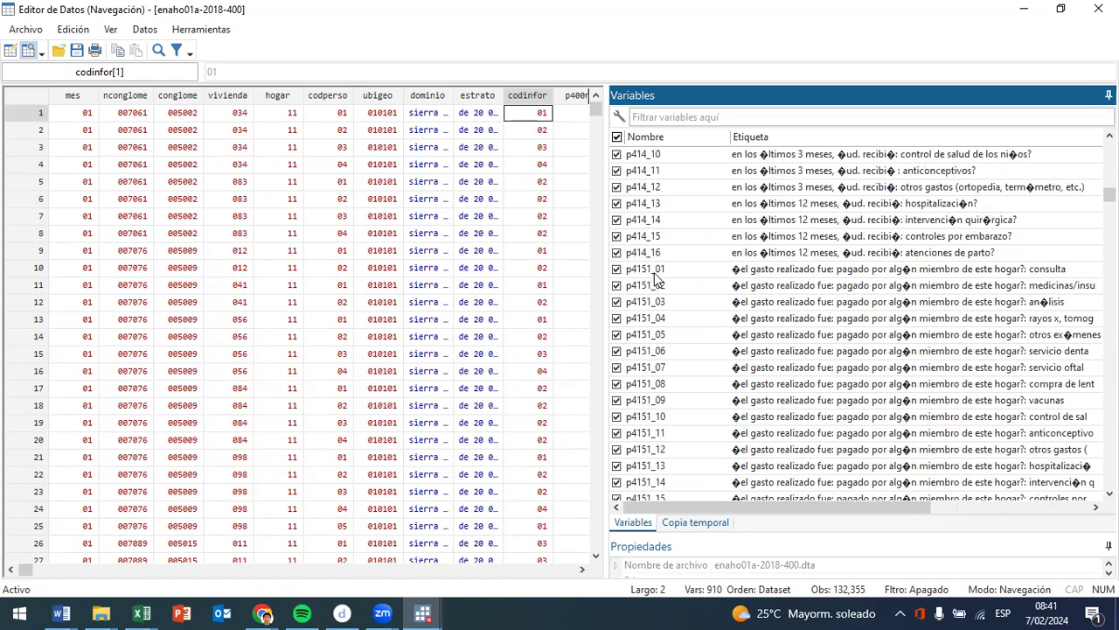
left_click(1053, 275)
left_click(1083, 289)
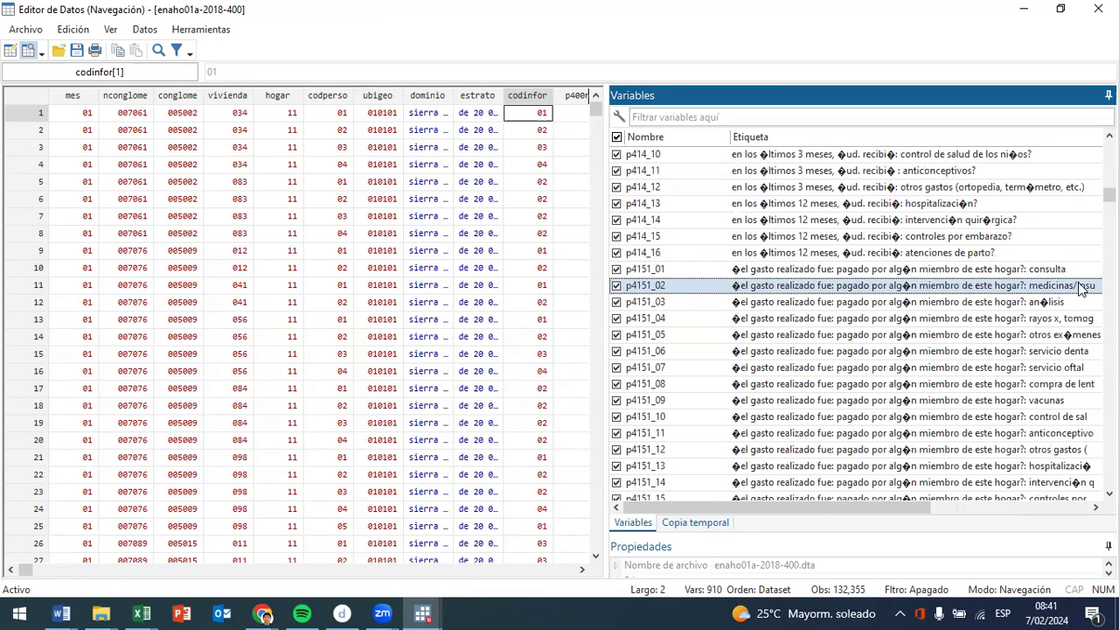
left_click(1081, 303)
left_click(1076, 320)
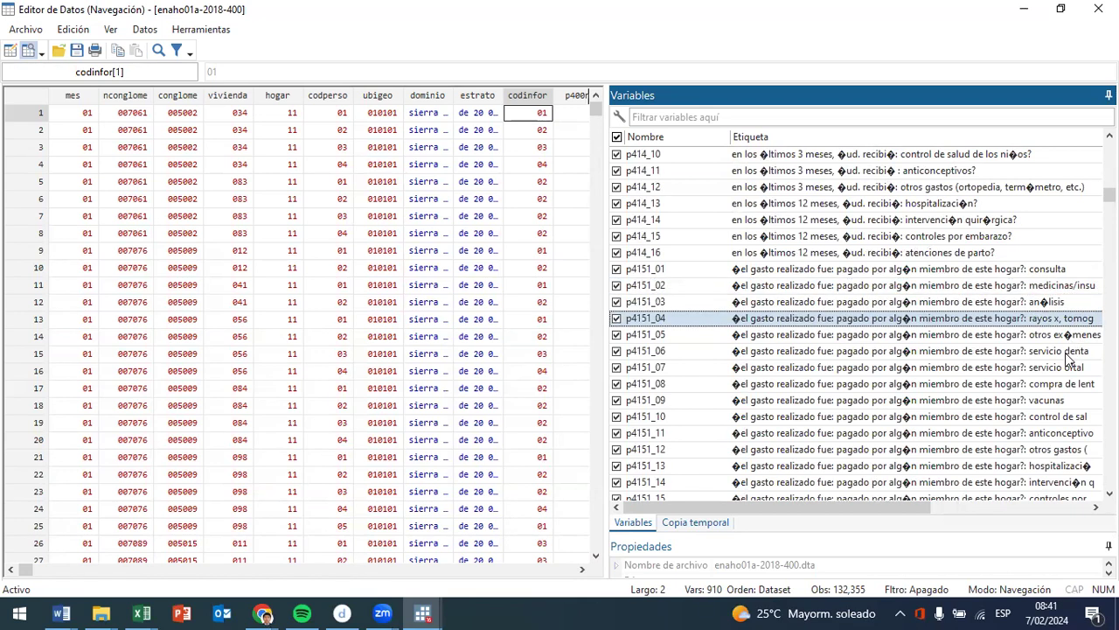
left_click(1073, 369)
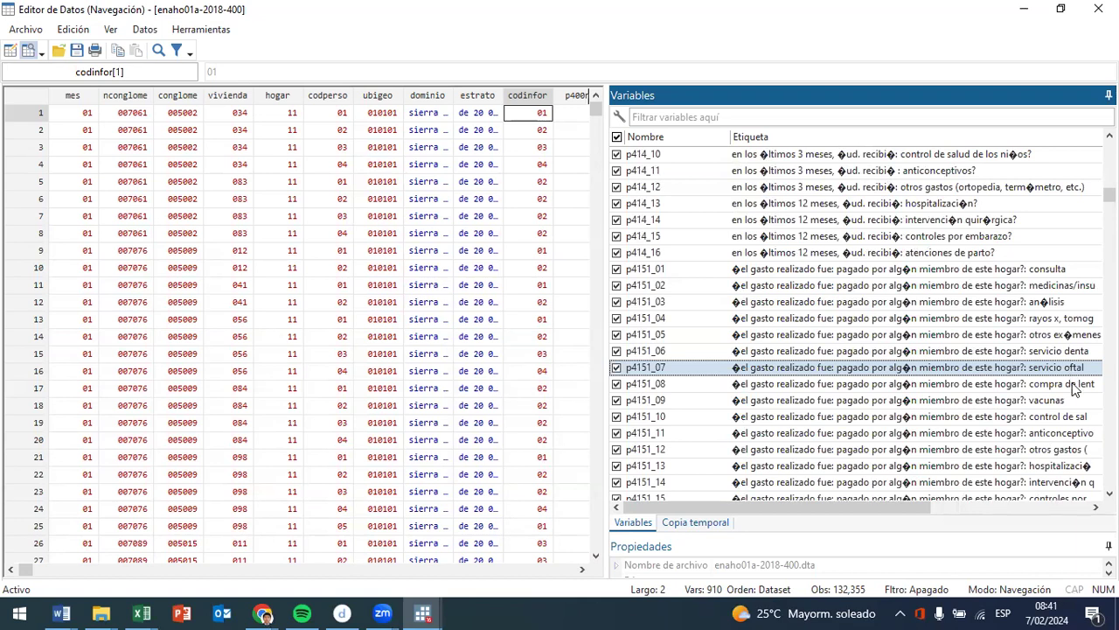
left_click(1072, 386)
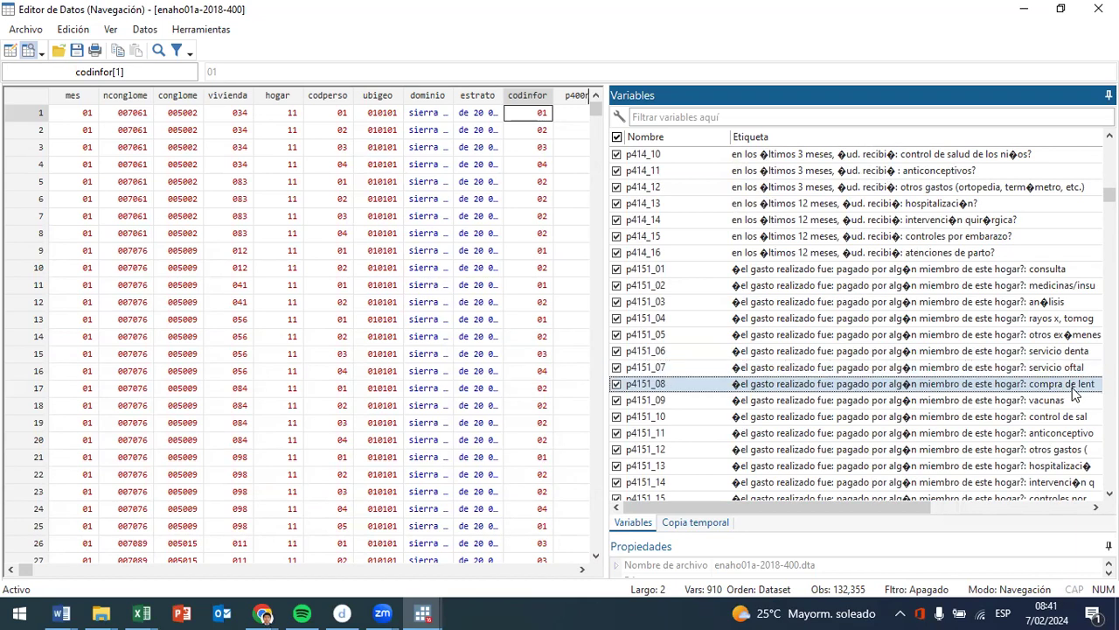
left_click(1071, 403)
scroll(1071, 403, "down", 2)
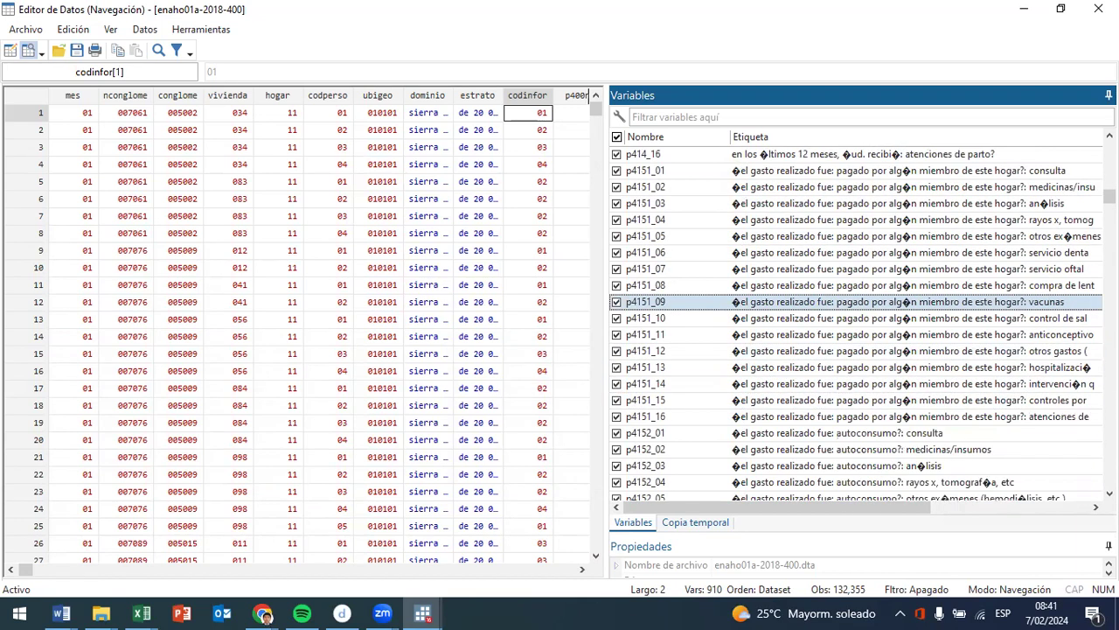
- Examine the labels of the health spending variables paid by a household member, from p4151_10 (control de salud) to p4151_16 (atenciones de parto)
left_click(1076, 320)
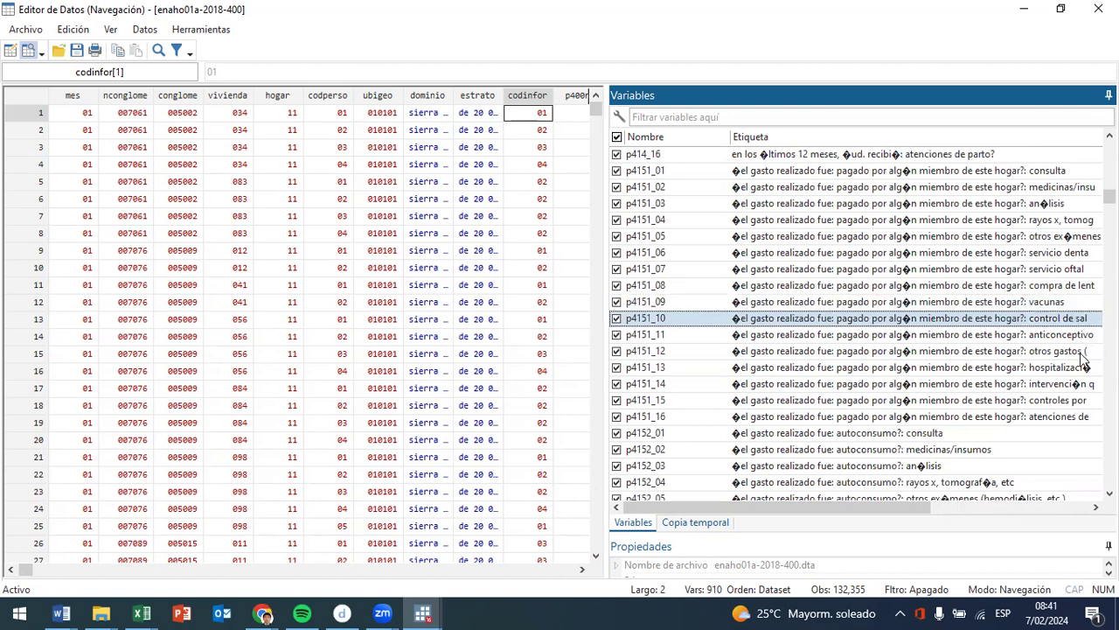
left_click(1063, 339)
left_click(1074, 352)
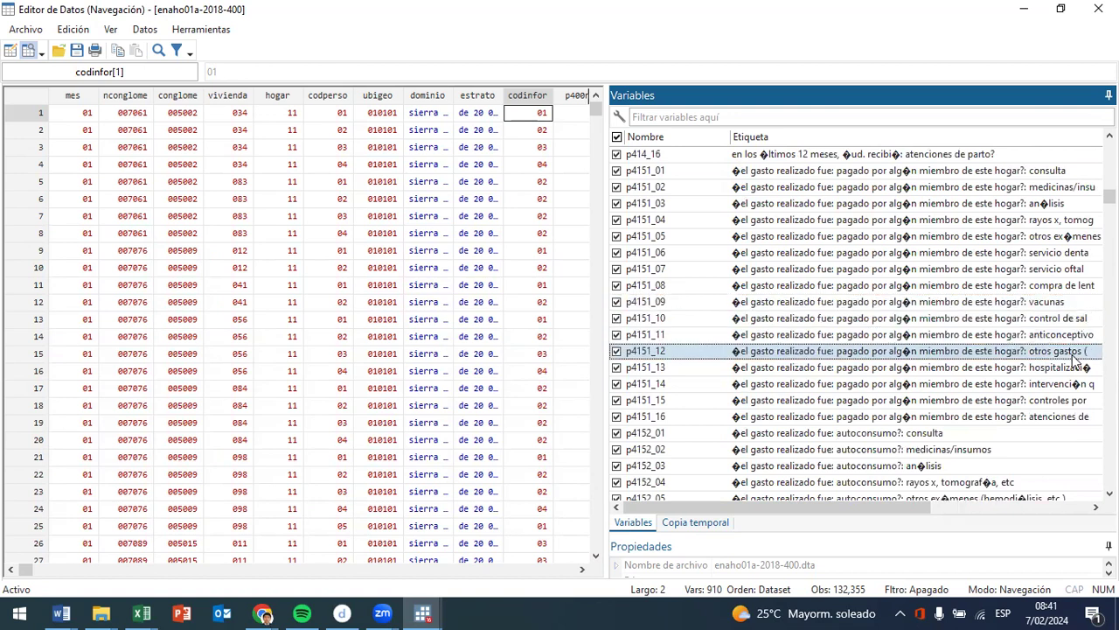
left_click(1078, 368)
left_click(1072, 386)
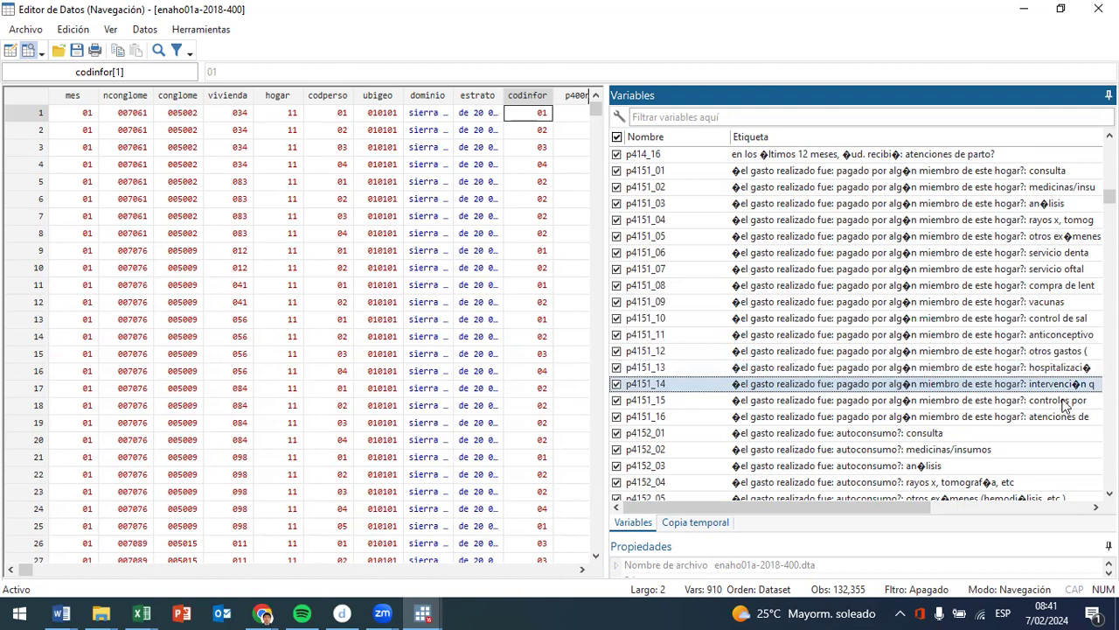
left_click(1065, 401)
left_click(1063, 424)
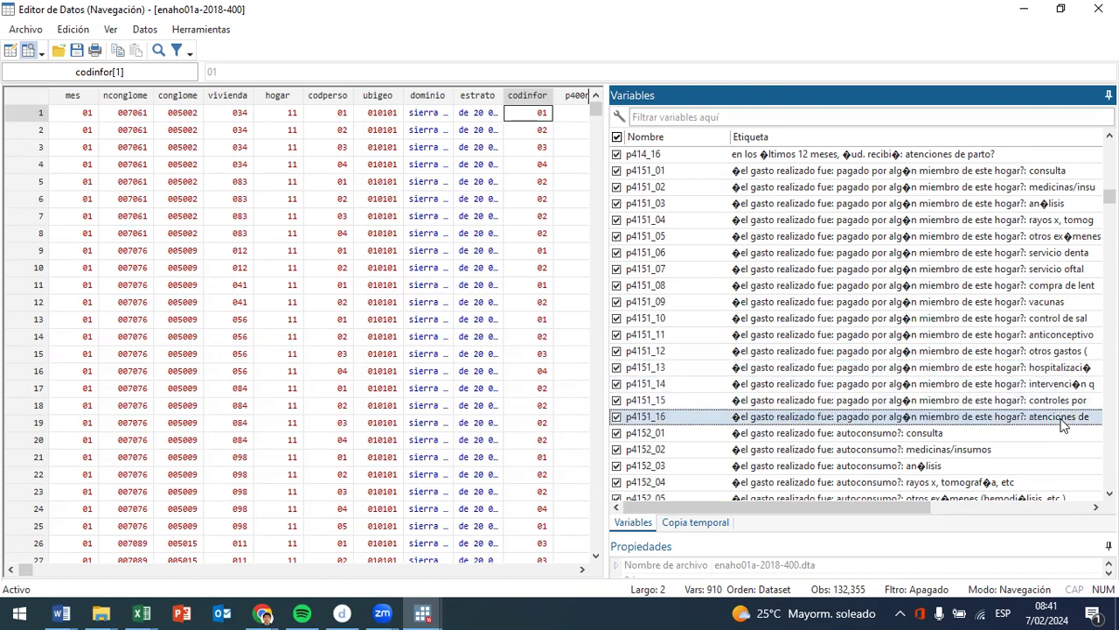
- Review the spending-source labels from p4152 (autoconsumo) through p4155 (SIS), p4156 (private institution) and p4157 (essalud) to p4159 (no sabe/no responde)
scroll(953, 448, "down", 6)
scroll(894, 333, "up", 3)
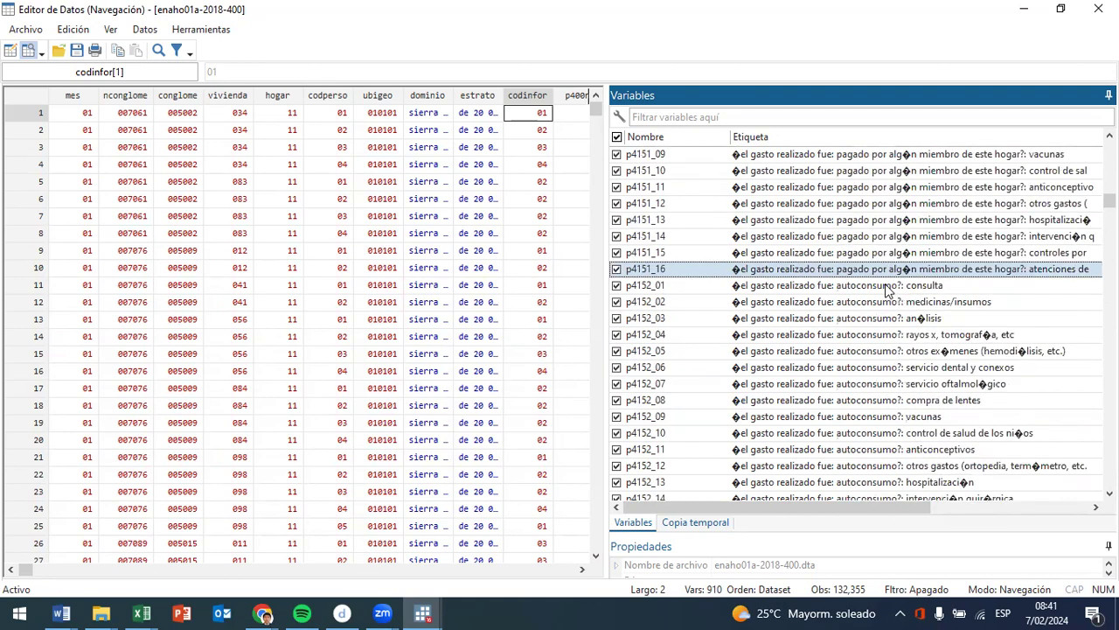
scroll(888, 289, "down", 20)
scroll(902, 333, "down", 5)
scroll(902, 332, "up", 14)
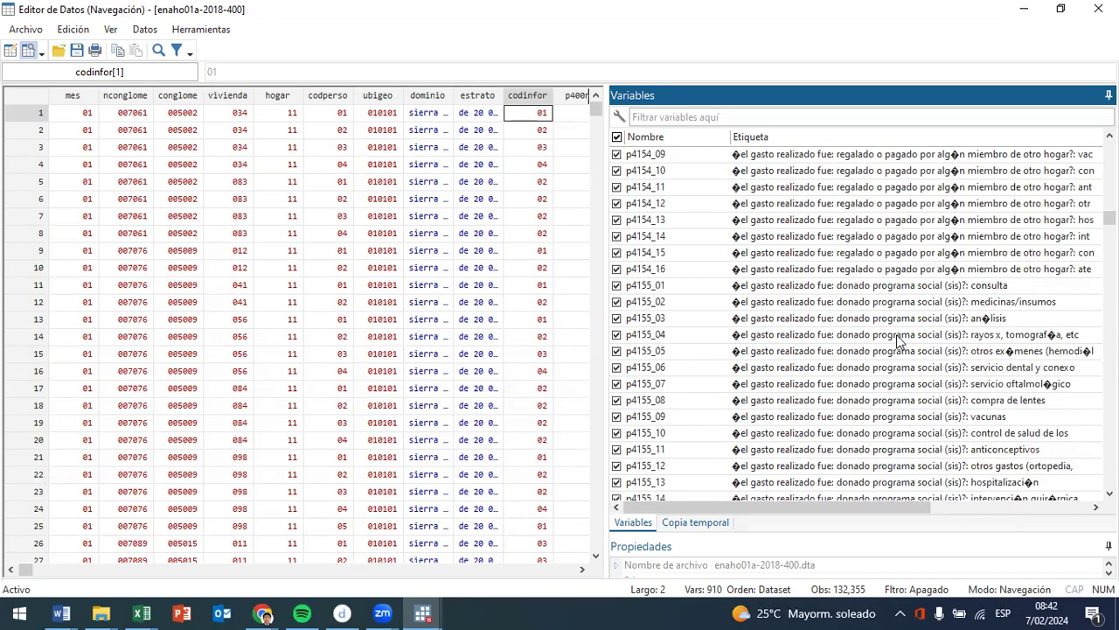
scroll(931, 339, "down", 14)
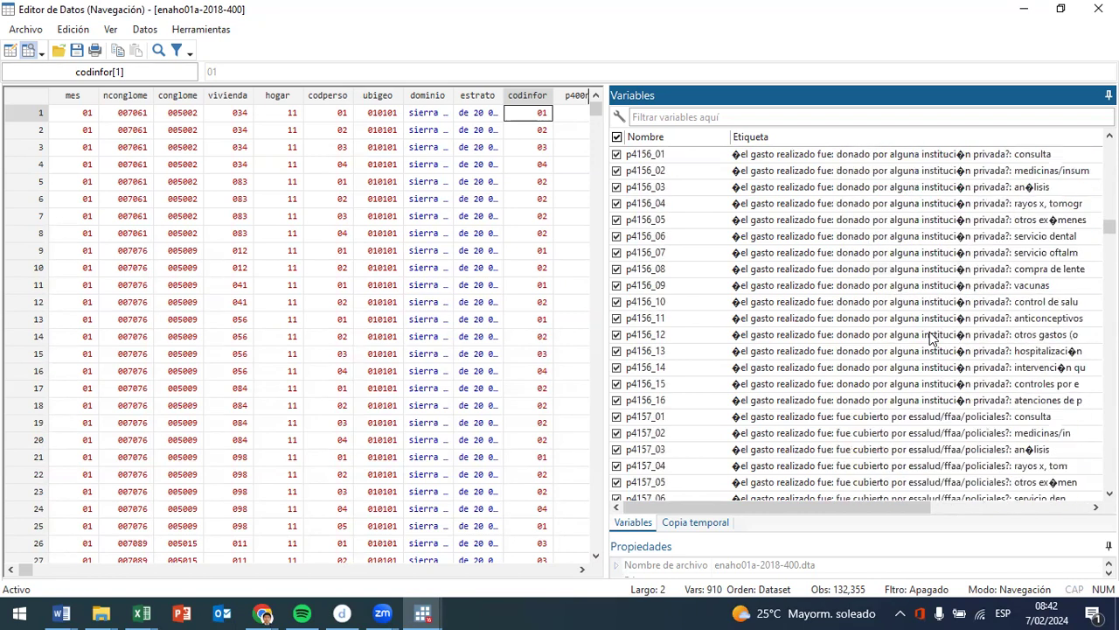
scroll(931, 339, "down", 2)
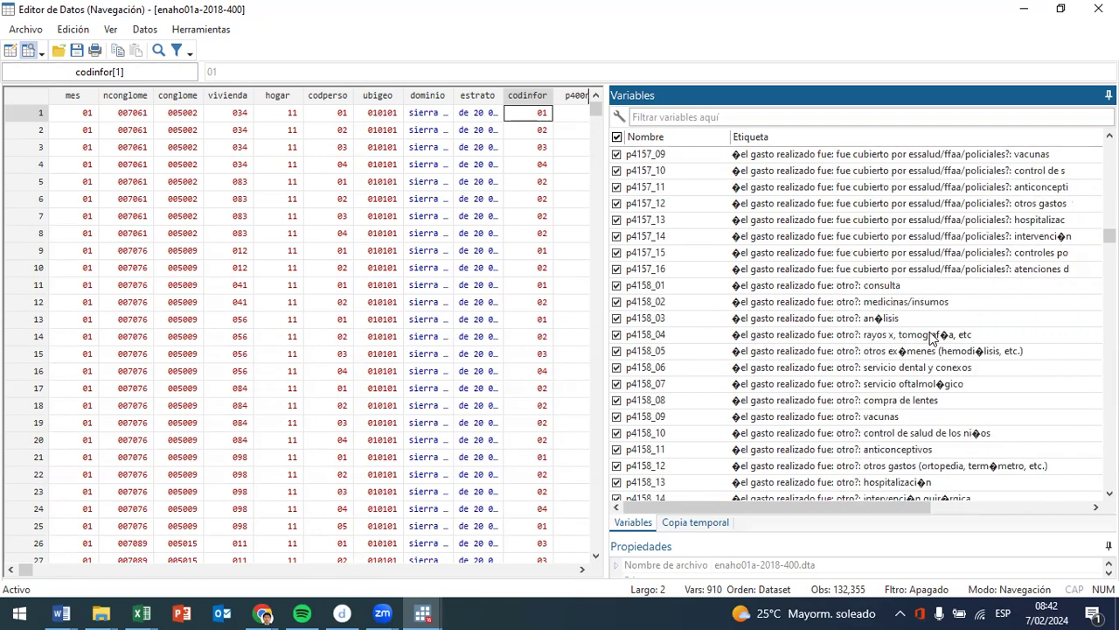
scroll(931, 331, "down", 20)
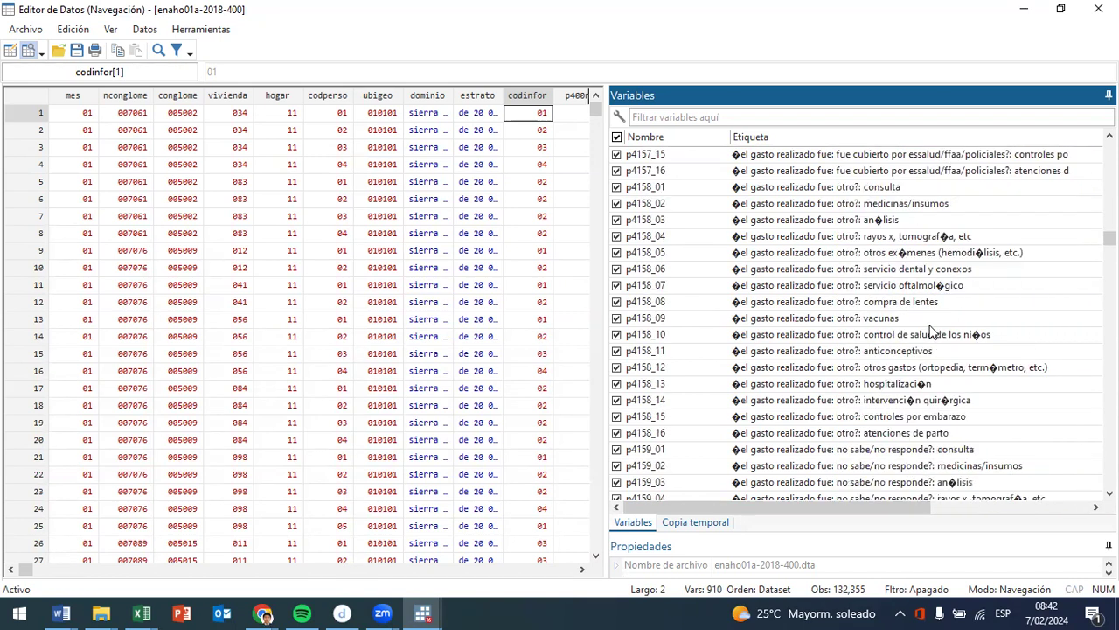
- Review the estimated-cost labels of the p418 series, from p418201 through p418301, p418401 and p418501 to the p418601 group
scroll(919, 320, "down", 17)
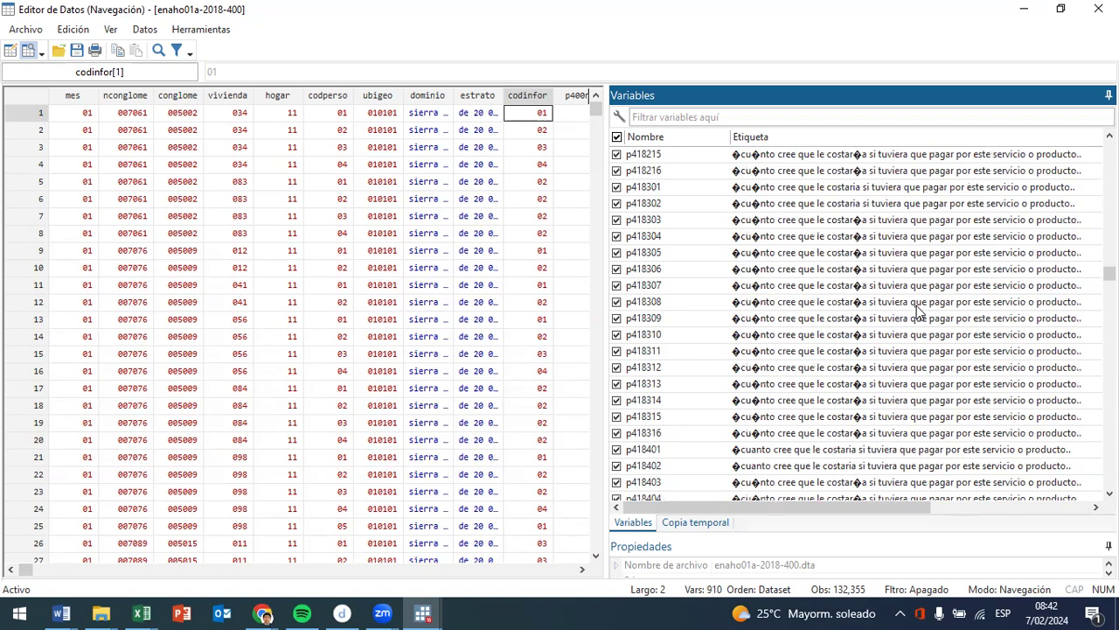
scroll(918, 312, "up", 5)
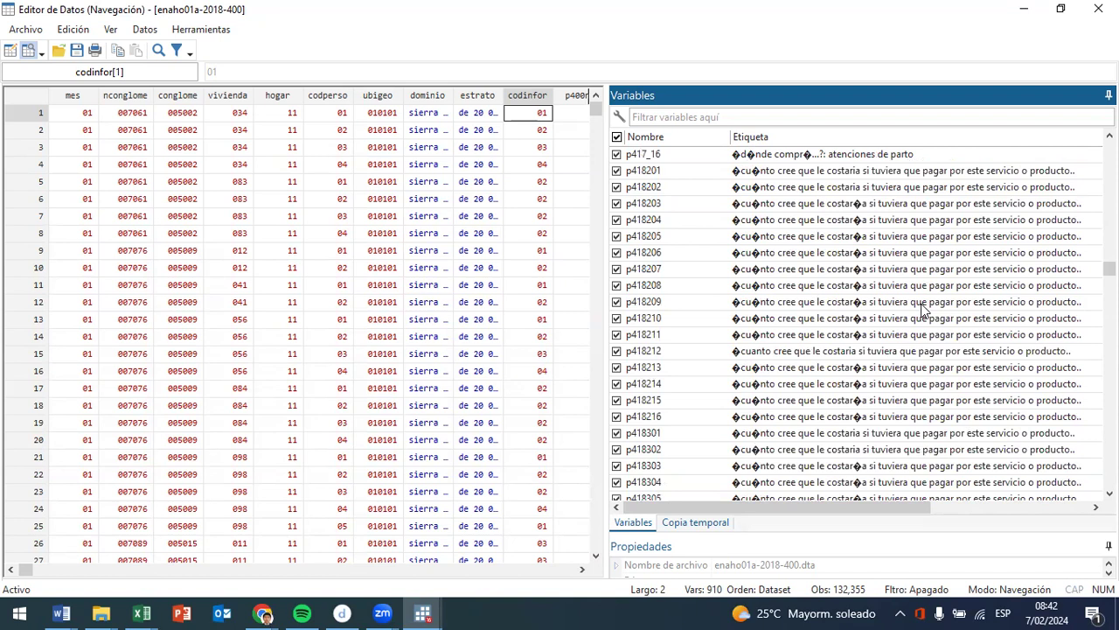
scroll(922, 310, "down", 3)
scroll(923, 310, "down", 8)
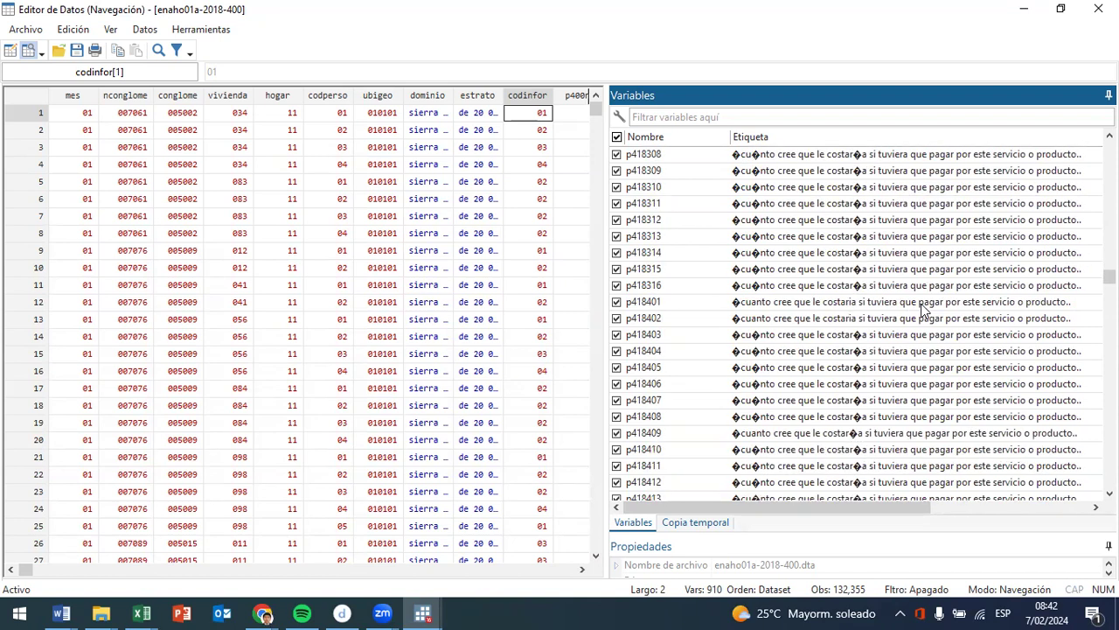
scroll(925, 311, "down", 5)
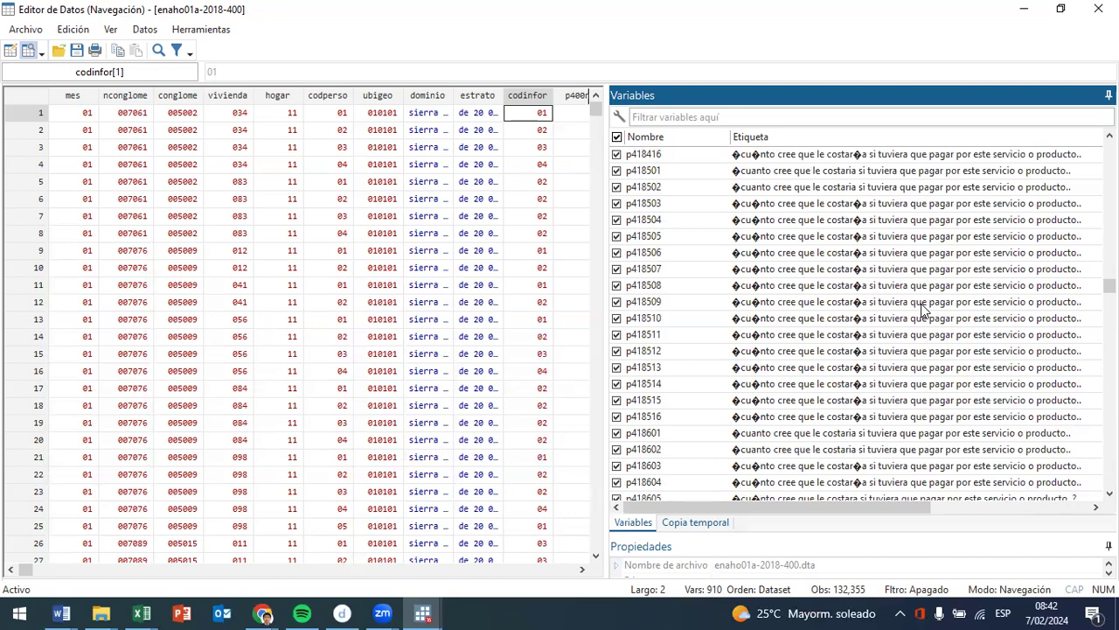
scroll(923, 310, "down", 3)
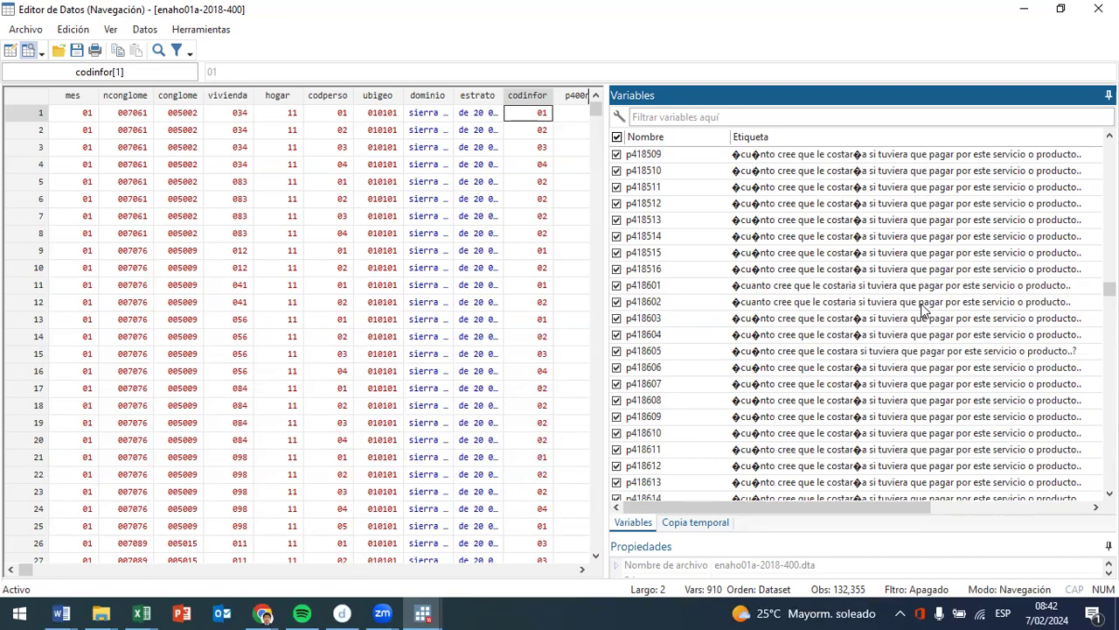
- Review the labels from health insurance affiliation (p4191) and the p41510 and p41511 spending items to the deflated, annualised d416 and d418 amounts
scroll(923, 310, "down", 20)
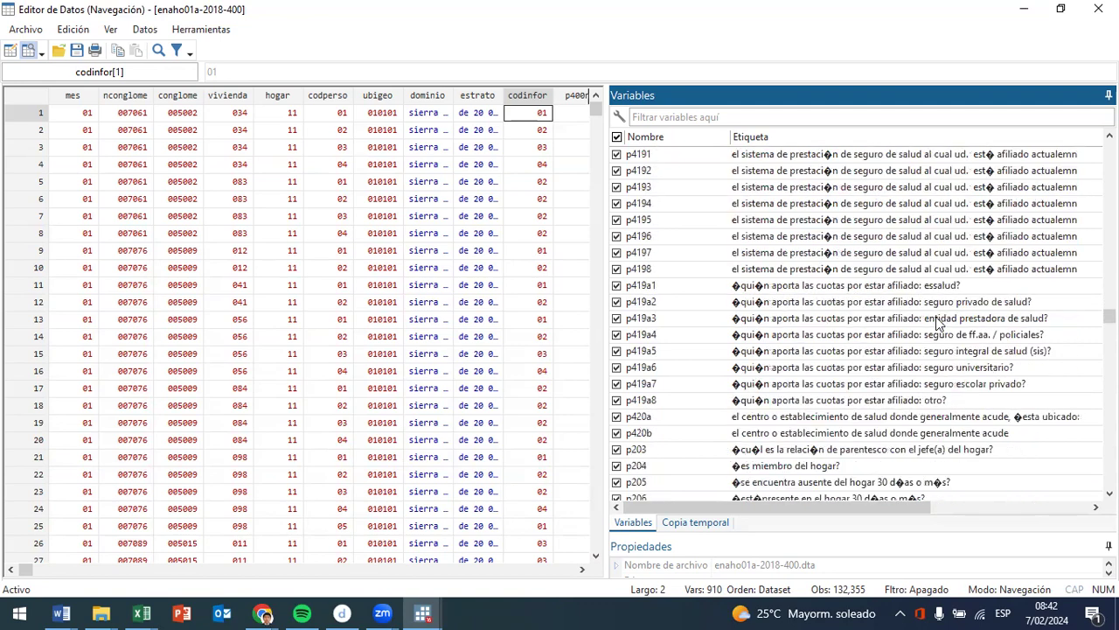
scroll(806, 306, "down", 20)
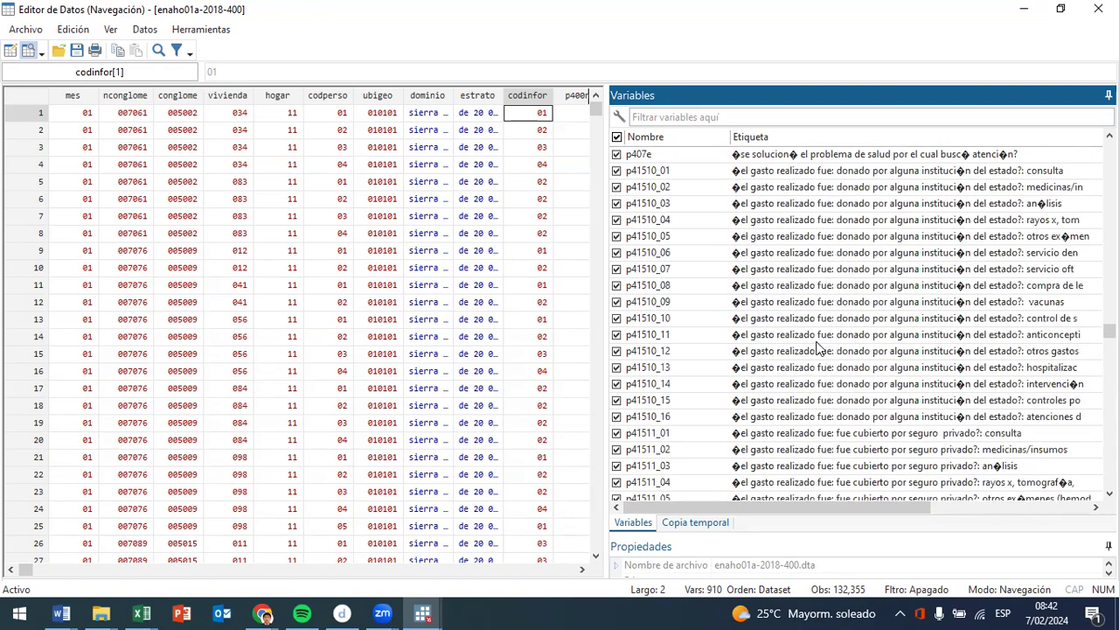
scroll(817, 299, "down", 15)
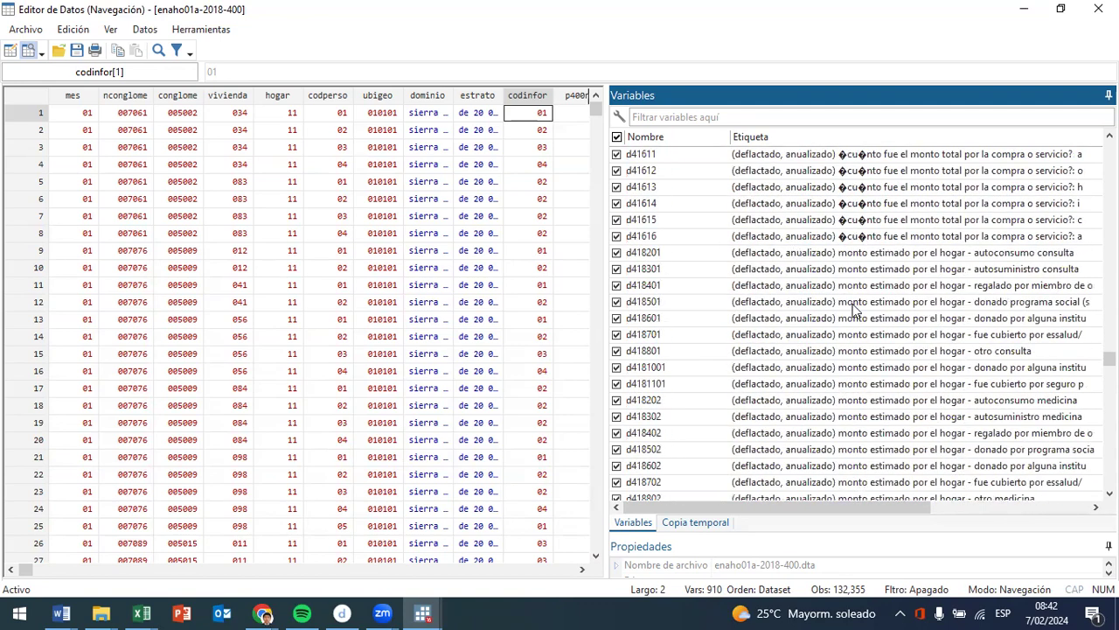
scroll(913, 245, "down", 10)
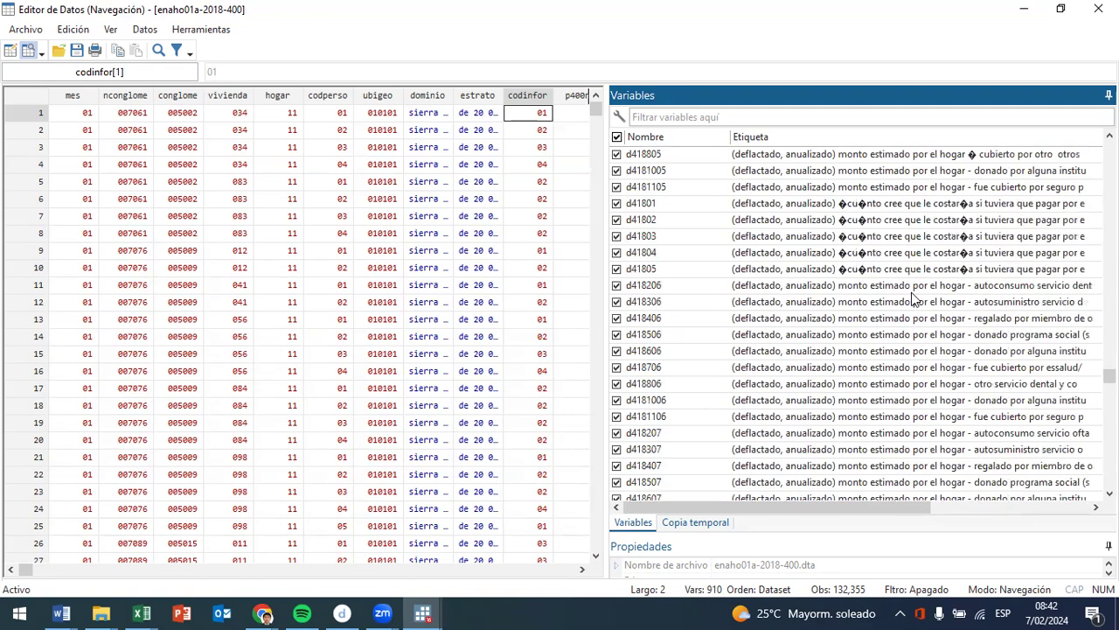
scroll(889, 261, "down", 20)
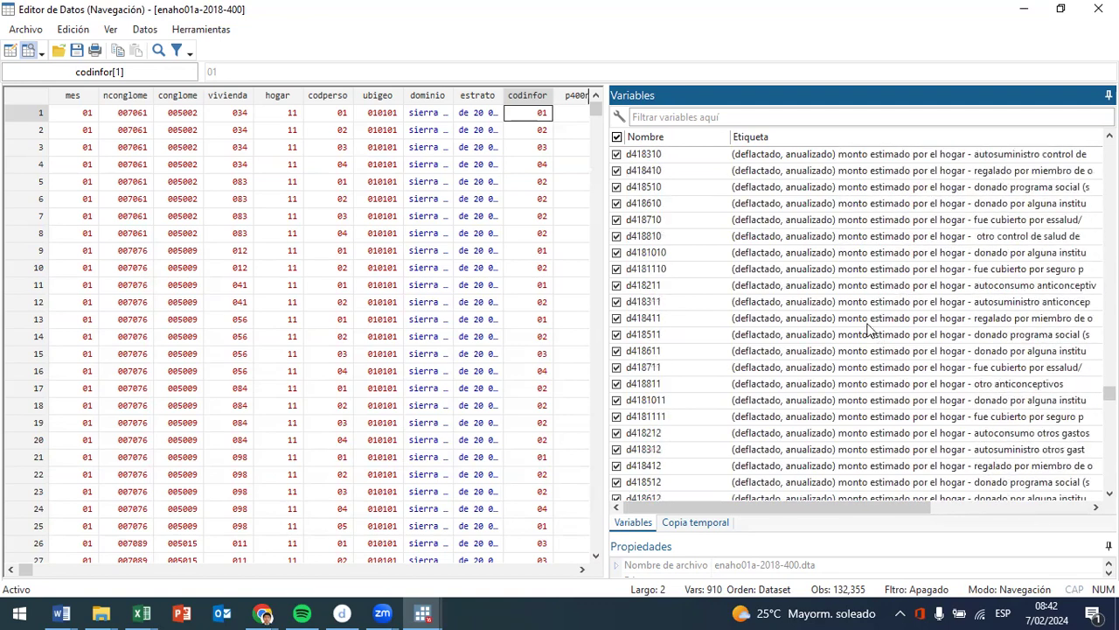
- Review the labels of the imputed, deflated and annualised i418 amounts down to the expansion factor factor07
scroll(883, 343, "down", 20)
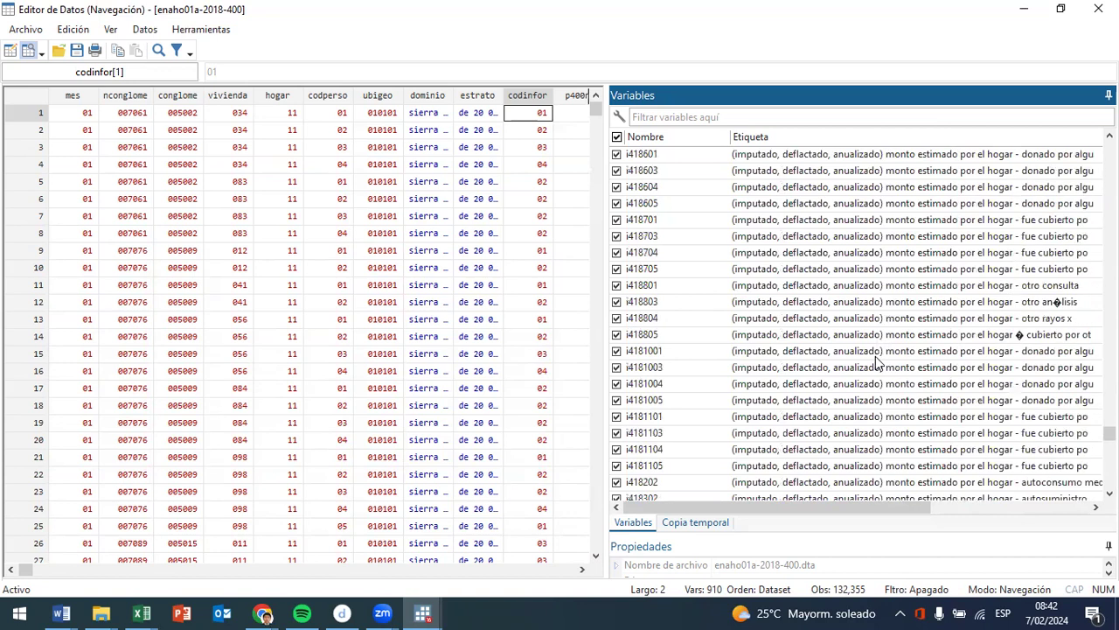
scroll(870, 372, "down", 12)
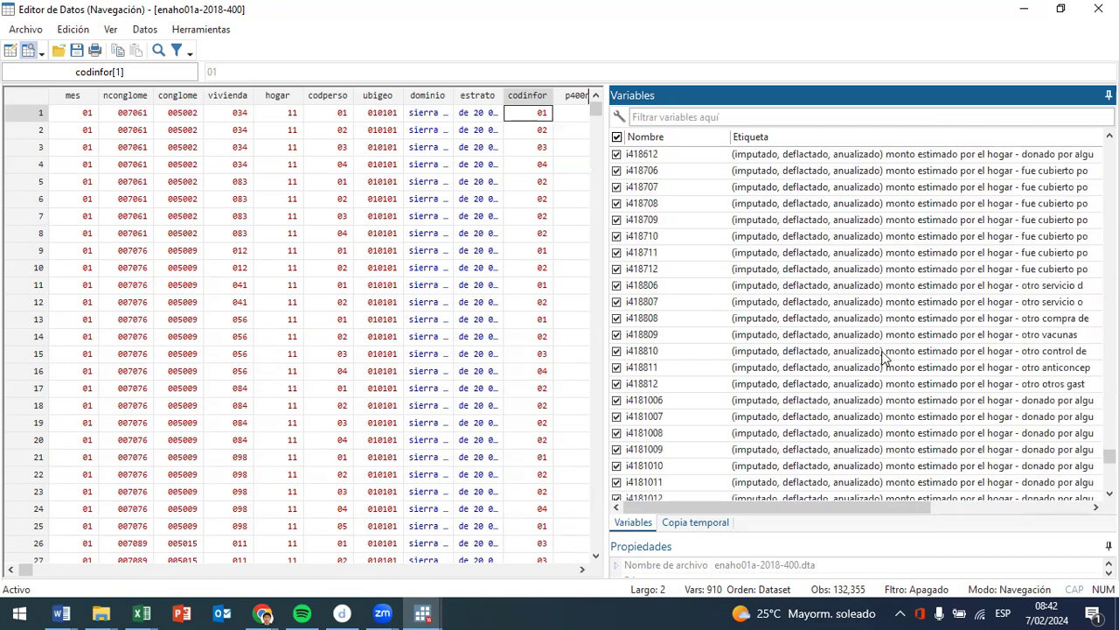
left_click(958, 301)
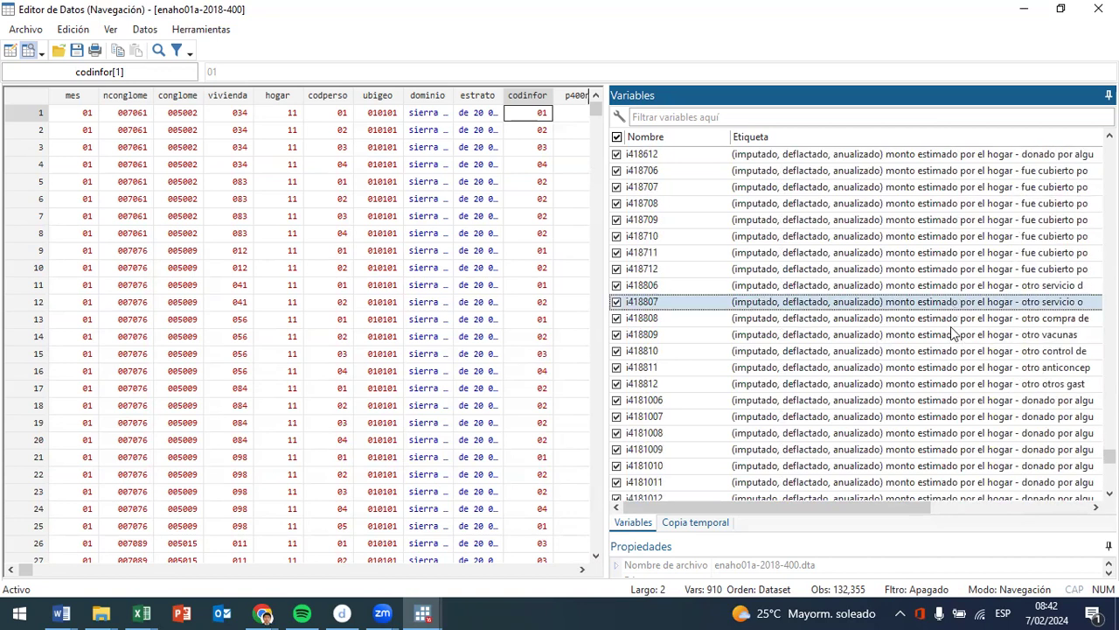
scroll(1006, 314, "down", 10)
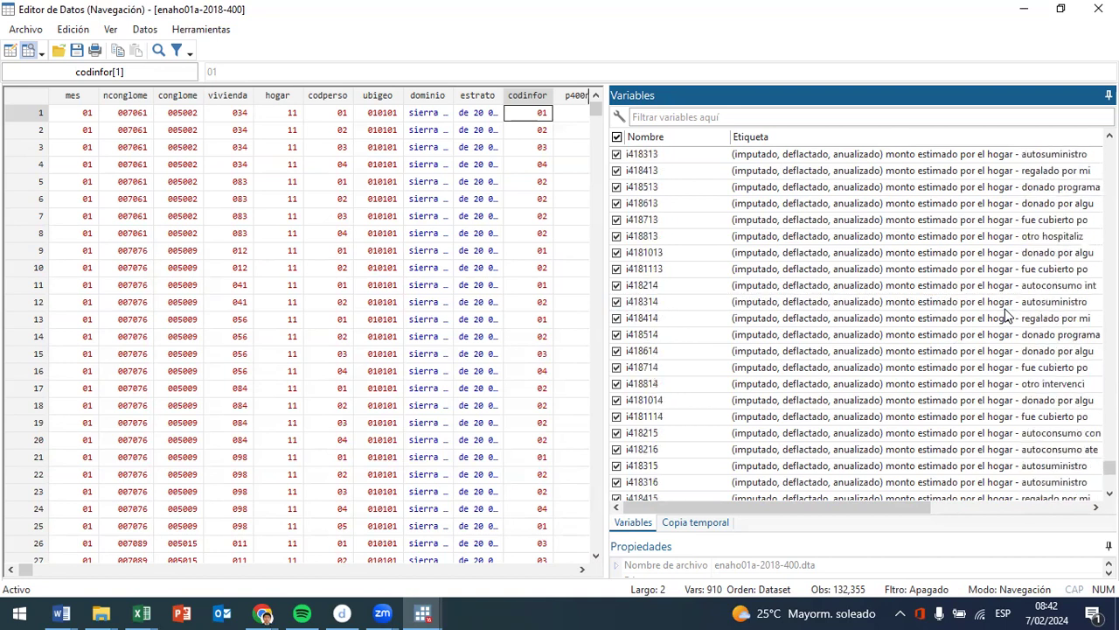
scroll(1038, 276, "down", 10)
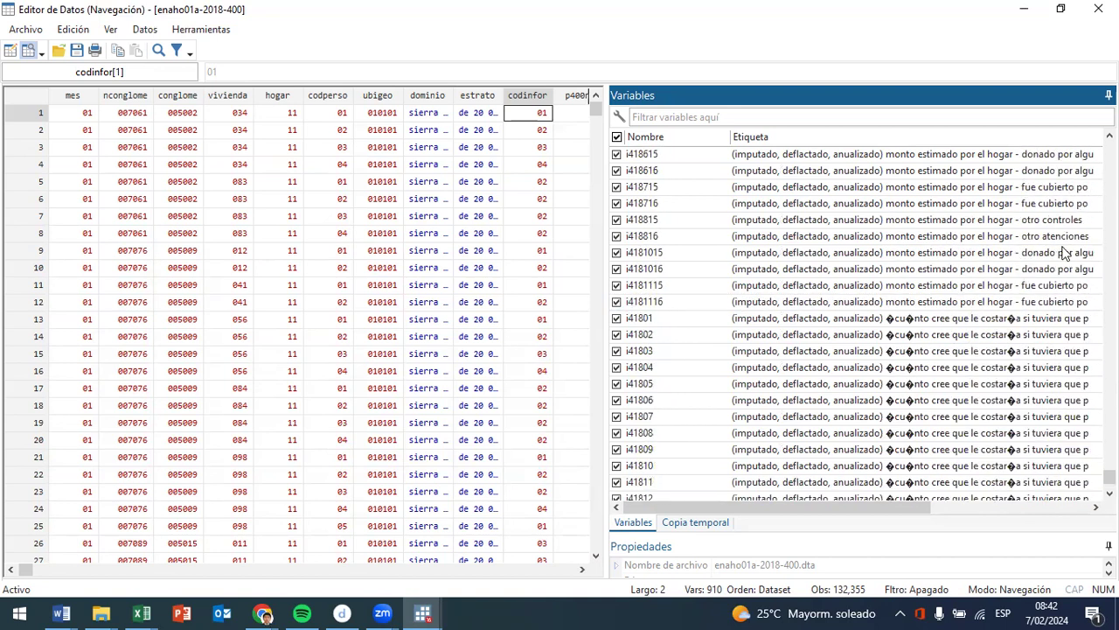
scroll(1065, 254, "down", 2)
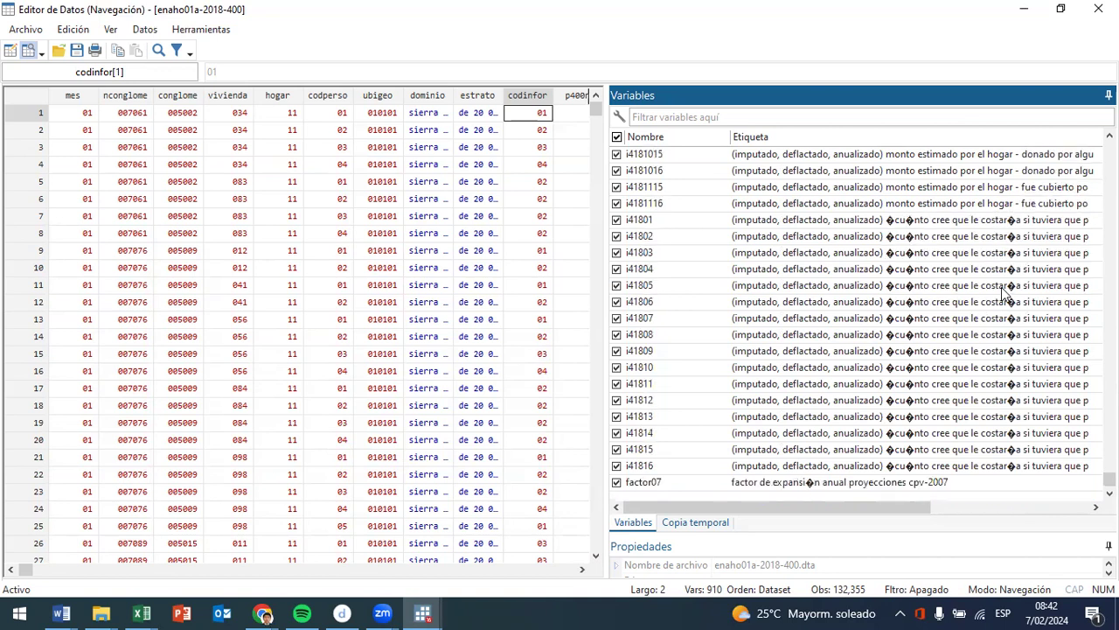
- Select the variables from i41816 upward through the imputed i418 amounts and the deflated d418 amounts to d4181001
left_click(702, 465)
key("shift+Up")
key("shift+Up")
key("shift+Up")
key("shift+Up")
key("shift+Up")
key("shift+Up")
key("shift+Up")
key("shift+Up")
key("shift+Up")
key("shift+Up")
key("shift+Up")
key("shift+Up")
key("shift+Up")
key("shift+Up")
key("shift+Up")
key("shift+Up")
key("shift+Up")
key("shift+Up")
key("shift+Up")
key("shift+Up")
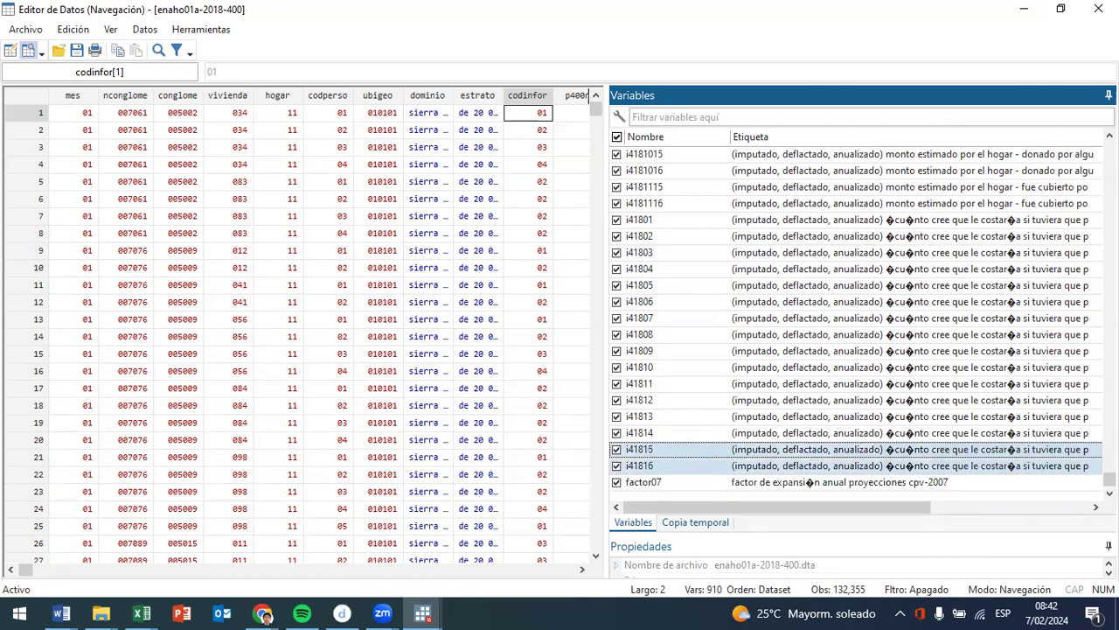
key("shift+Up")
key("shift+Up")
key("shift+Up")
key("shift+Up")
key("shift+Up")
key("shift+Up")
key("shift+Up")
key("shift+Up")
key("shift+Up")
key("shift+Up")
key("shift+Up")
key("shift+Up")
key("shift+Up")
key("shift+Up")
key("shift+Up")
key("shift+Up")
key("shift+Up")
key("shift+Up")
key("shift+Up")
key("shift+Up")
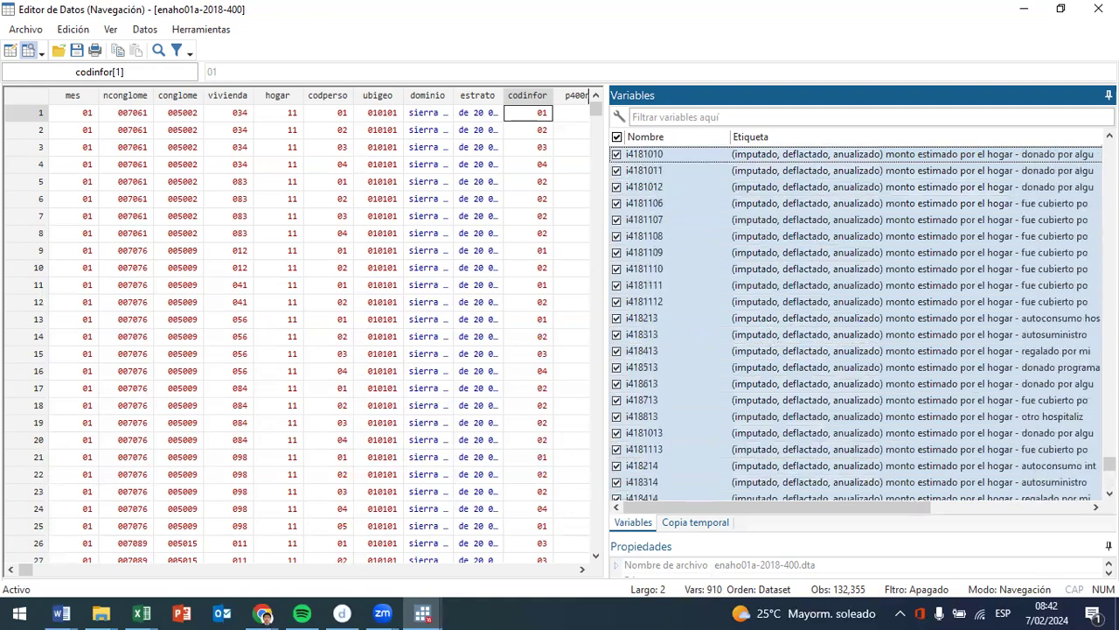
key("shift+Up")
key("shift+Up")
key("shift+Up")
key("shift+Up")
key("shift+Up")
key("shift+Up")
key("shift+Up")
key("shift+Up")
key("shift+Up")
key("shift+Up")
key("shift+Up")
key("shift+Up")
key("shift+Up")
key("shift+Up")
key("shift+Up")
key("shift+Up")
key("shift+Up")
key("shift+Up")
key("shift+Up")
key("shift+Up")
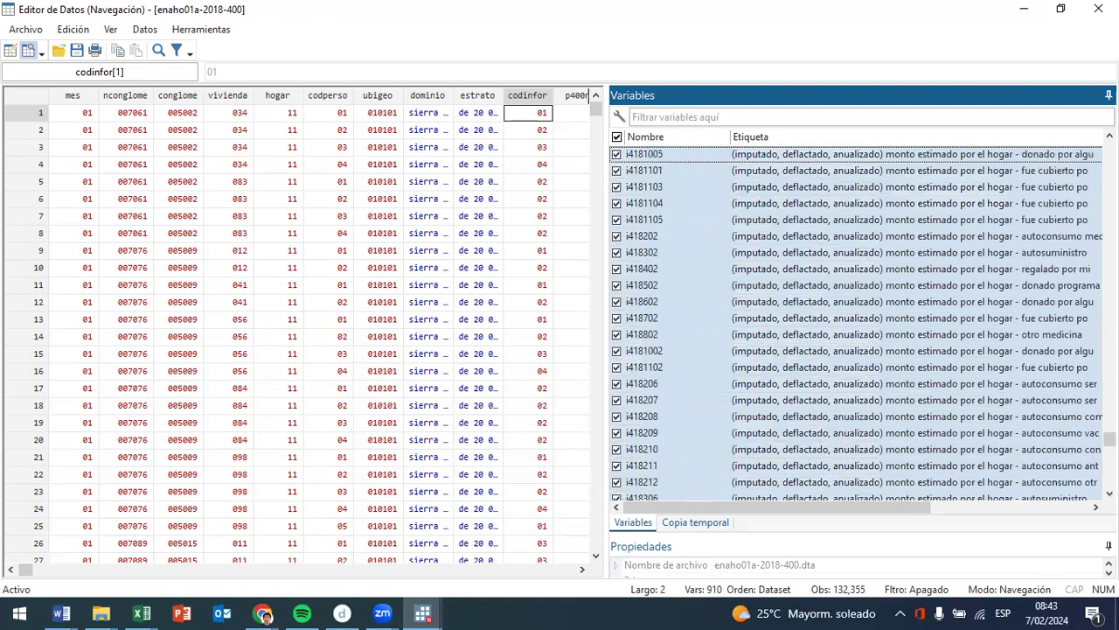
key("shift+Up")
key("shift+Up")
key("shift+Up")
key("shift+Up")
key("shift+Up")
key("shift+Up")
key("shift+Up")
key("shift+Up")
key("shift+Up")
key("shift+Up")
key("shift+Up")
key("shift+Up")
key("shift+Up")
key("shift+Up")
key("shift+Up")
key("shift+Up")
key("shift+Up")
key("shift+Up")
key("shift+Up")
key("shift+Up")
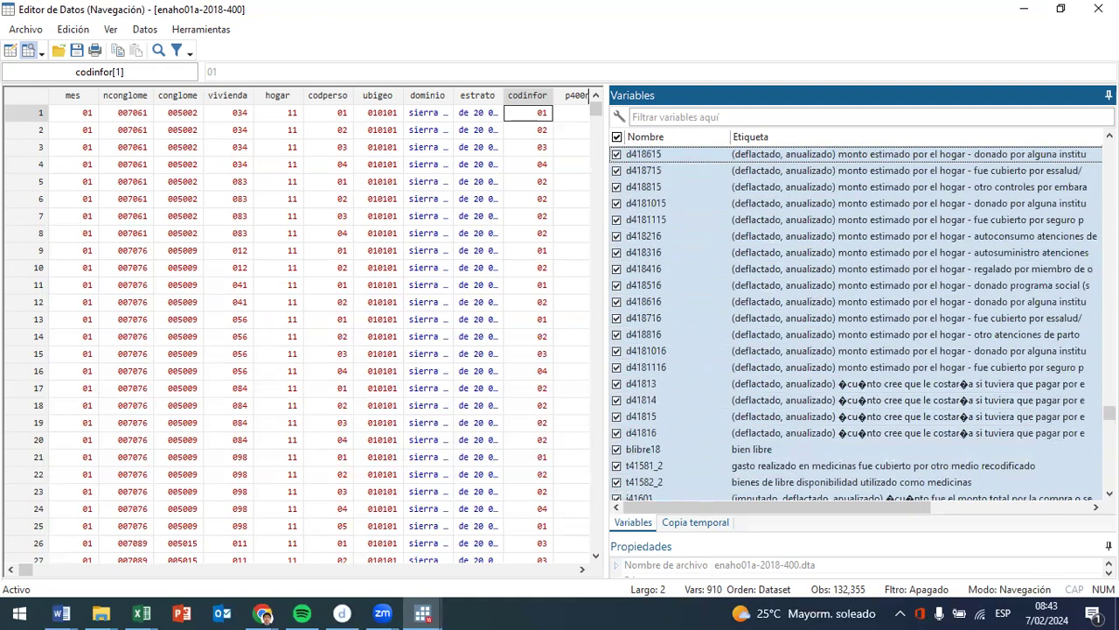
key("shift+Up")
key("shift+Up")
key("shift+Up")
key("shift+Up")
key("shift+Up")
key("shift+Up")
key("shift+Up")
key("shift+Up")
key("shift+Up")
key("shift+Up")
key("shift+Up")
key("shift+Up")
key("shift+Up")
key("shift+Up")
key("shift+Up")
key("shift+Up")
key("shift+Up")
key("shift+Up")
key("shift+Up")
key("shift+Up")
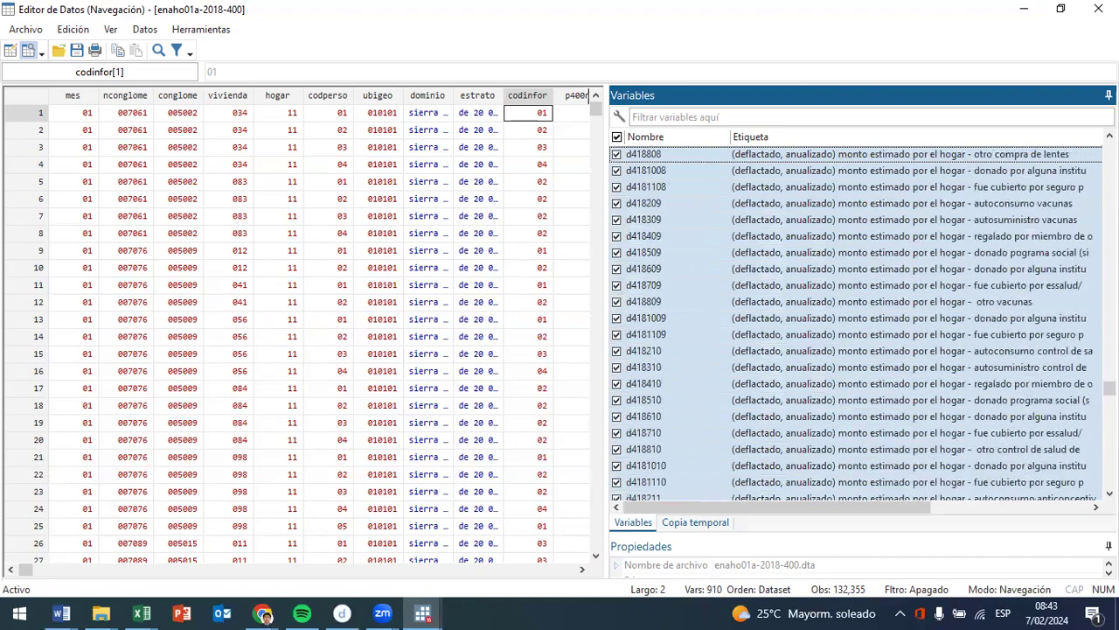
key("shift+Up")
key("shift+Up")
key("shift+Up")
key("shift+Up")
key("shift+Up")
key("shift+Up")
key("shift+Up")
key("shift+Up")
key("shift+Up")
key("shift+Up")
key("shift+Up")
key("shift+Up")
key("shift+Up")
key("shift+Up")
key("shift+Up")
key("shift+Up")
key("shift+Up")
key("shift+Up")
key("shift+Up")
key("shift+Up")
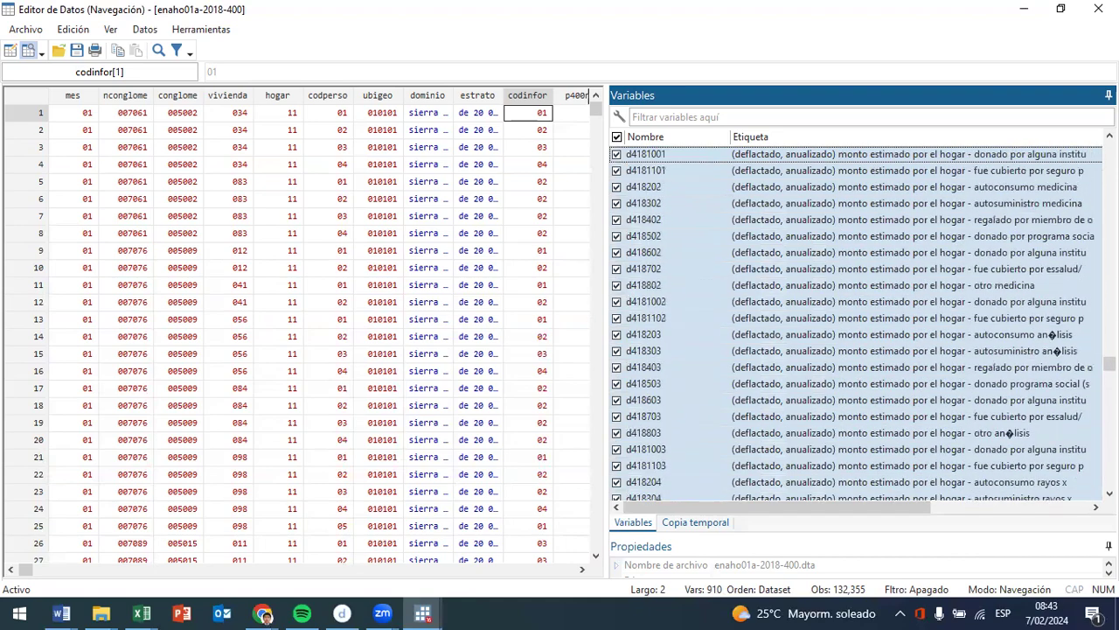
- Extend the variable selection upward through the p41511, p4191, p418 and p417 series to p41603
key("shift+Up")
key("shift+Up")
key("shift+Up")
key("shift+Up")
key("shift+Up")
key("shift+Up")
key("shift+Up")
key("shift+Up")
key("shift+Up")
key("shift+Up")
key("shift+Up")
key("shift+Up")
key("shift+Up")
key("shift+Up")
key("shift+Up")
key("shift+Up")
key("shift+Up")
key("shift+Up")
key("shift+Up")
key("shift+Up")
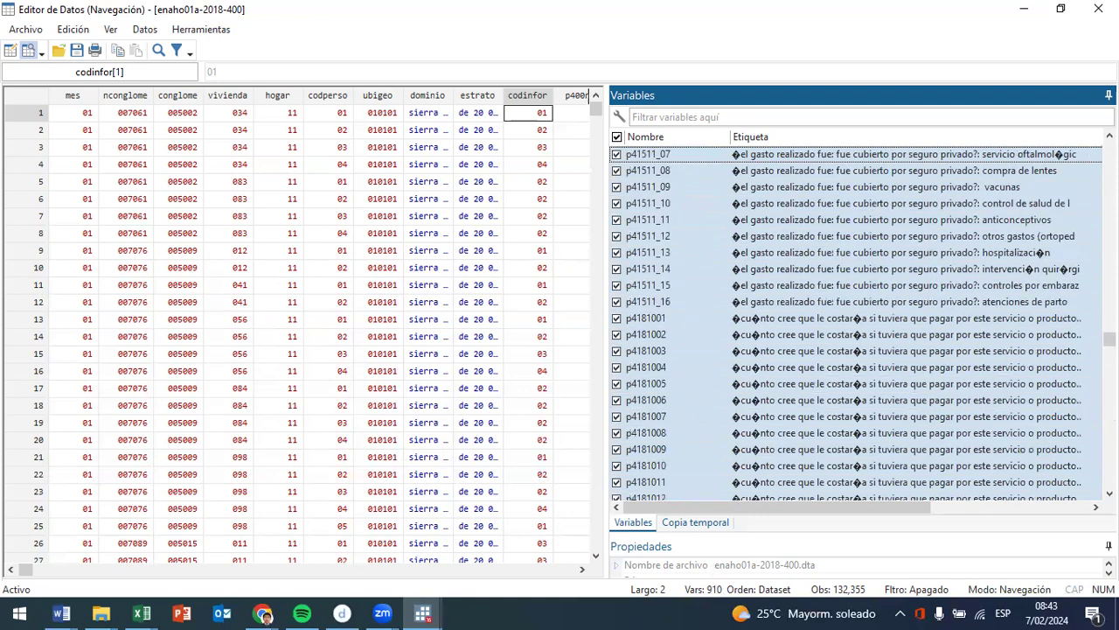
key("shift+Up")
key("shift+Up")
key("shift+Up")
key("shift+Up")
key("shift+Up")
key("shift+Up")
key("shift+Up")
key("shift+Up")
key("shift+Up")
key("shift+Up")
key("shift+Up")
key("shift+Up")
key("shift+Up")
key("shift+Up")
key("shift+Up")
key("shift+Up")
key("shift+Up")
key("shift+Up")
key("shift+Up")
key("shift+Up")
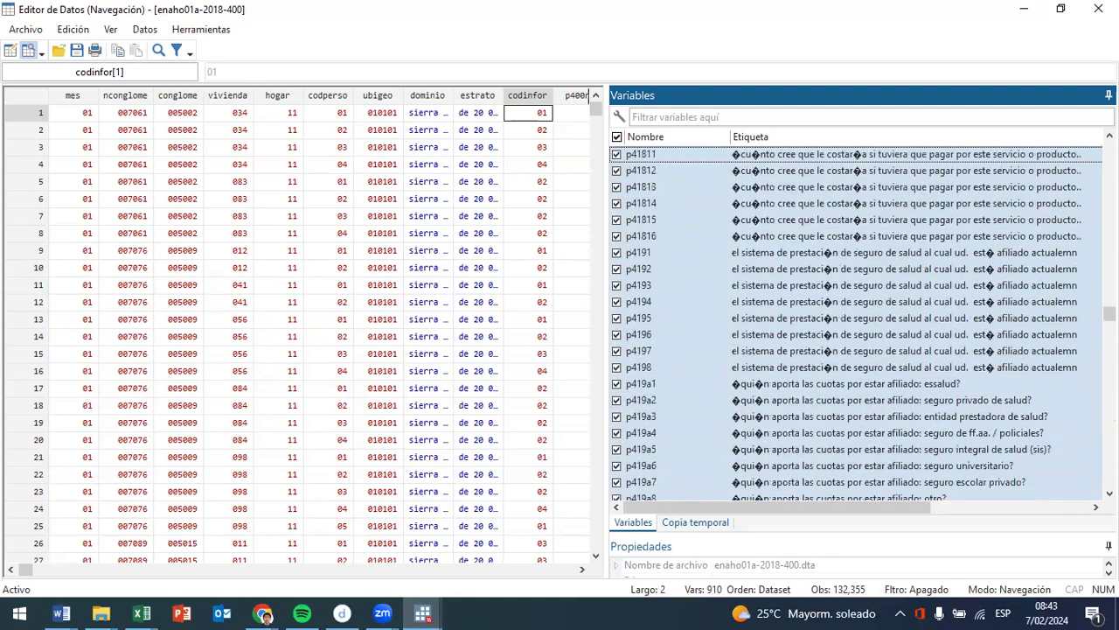
key("shift+Up")
key("shift+Up")
key("shift+Up")
key("shift+Up")
key("shift+Up")
key("shift+Up")
key("shift+Up")
key("shift+Up")
key("shift+Up")
key("shift+Up")
key("shift+Up")
key("shift+Up")
key("shift+Up")
key("shift+Up")
key("shift+Up")
key("shift+Up")
key("shift+Up")
key("shift+Up")
key("shift+Up")
key("shift+Up")
key("shift+Up")
key("shift+Up")
key("shift+Up")
key("shift+Up")
key("shift+Up")
key("shift+Up")
key("shift+Up")
key("shift+Up")
key("shift+Up")
key("shift+Up")
key("shift+Up")
key("shift+Up")
key("shift+Up")
key("shift+Up")
key("shift+Up")
key("shift+Up")
key("shift+Up")
key("shift+Up")
key("shift+Up")
key("shift+Up")
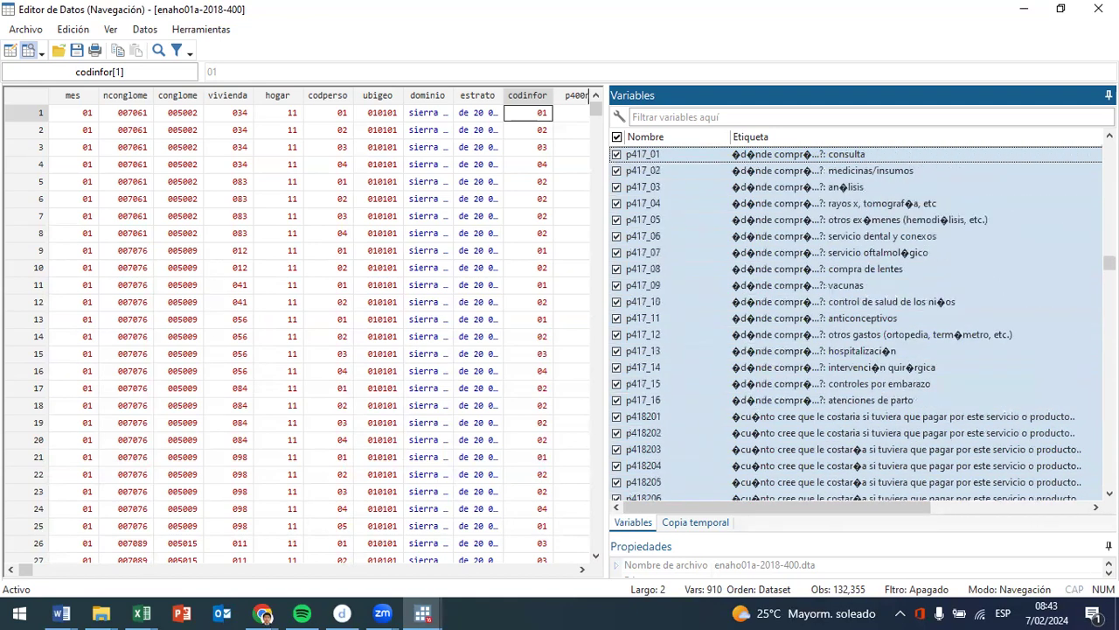
key("shift+Up")
key("shift+Up")
key("shift+Up")
key("shift+Up")
key("shift+Up")
key("shift+Up")
key("shift+Up")
key("shift+Up")
key("shift+Up")
key("shift+Up")
key("shift+Up")
key("shift+Up")
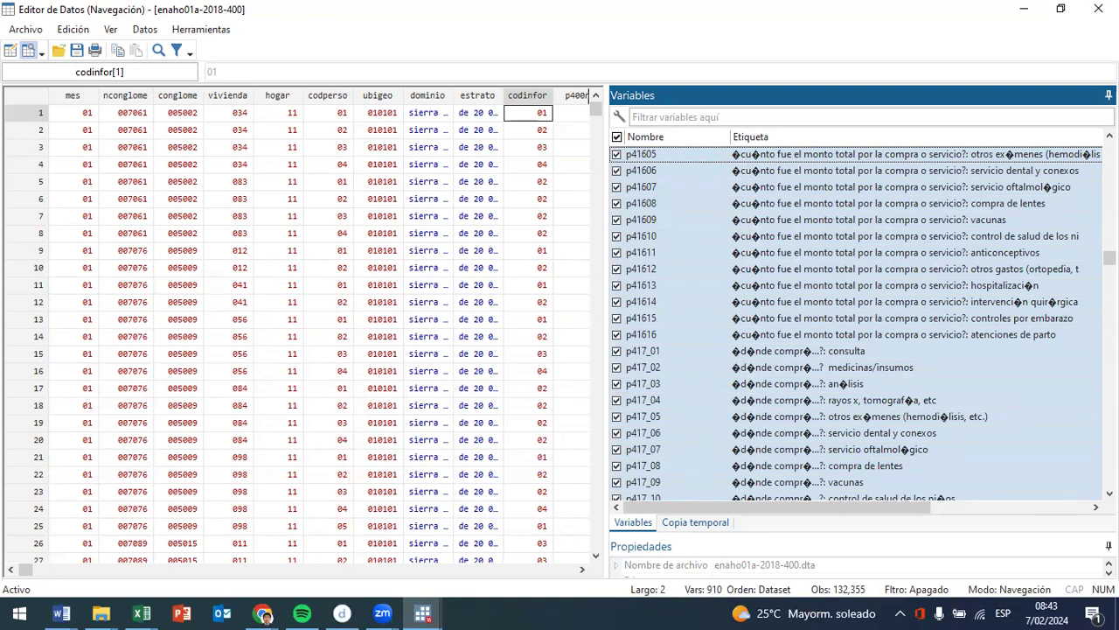
key("shift+Up")
key("shift+Up")
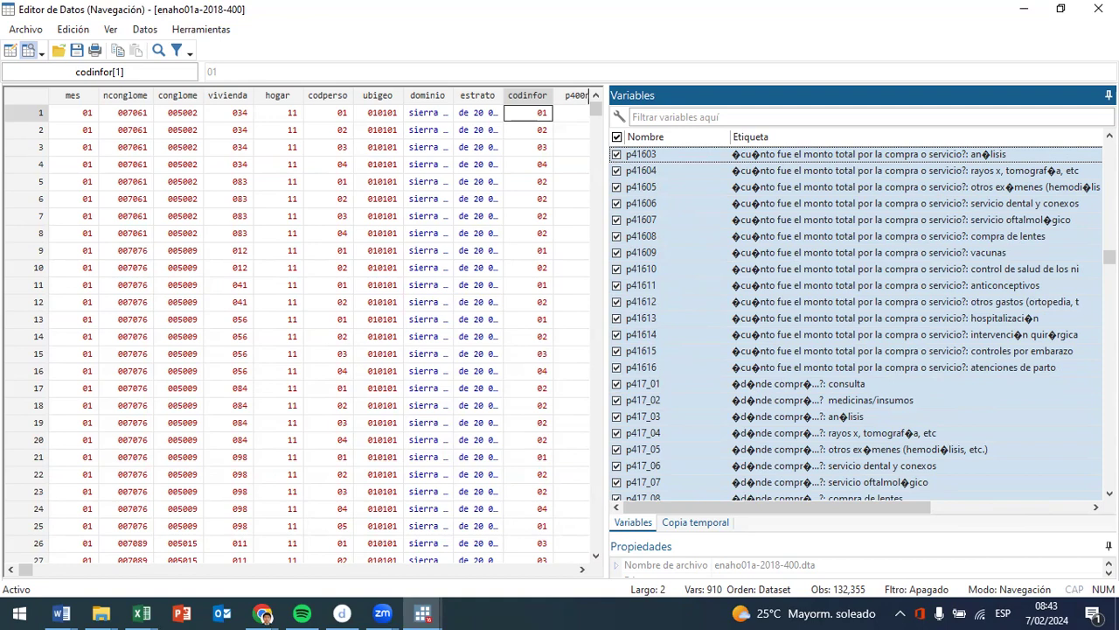
- Extend the variable selection upward through the p41510 and p4159 to p4153 spending-source groups to p4152_03
key("shift+Up")
key("shift+Up")
key("shift+Up")
key("shift+Up")
key("shift+Up")
key("shift+Up")
key("shift+Up")
key("shift+Up")
key("shift+Up")
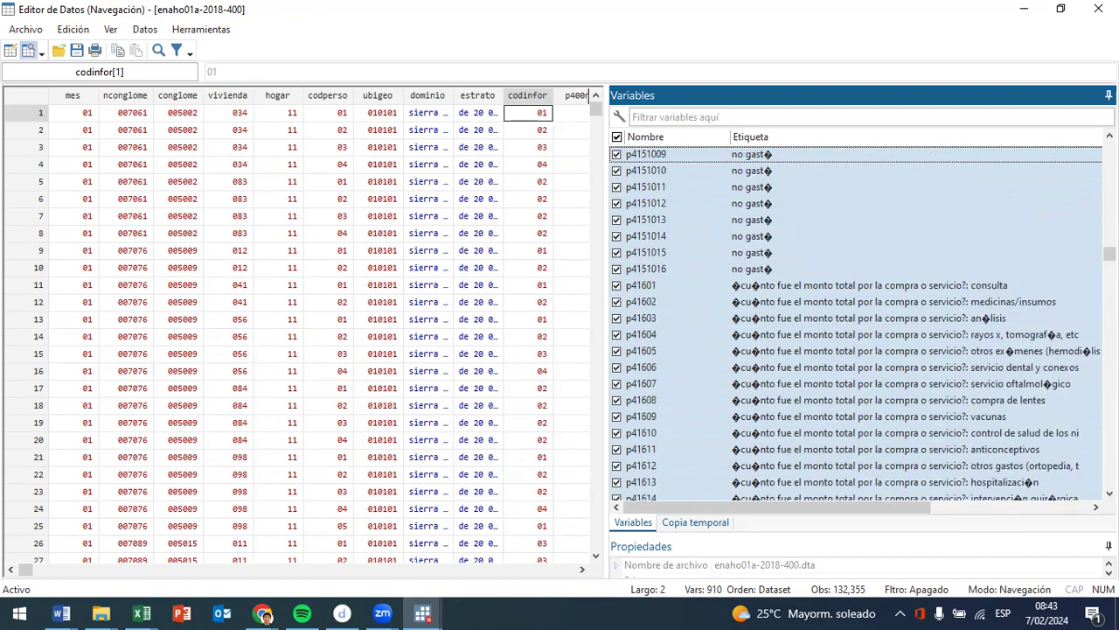
key("shift+Up")
key("shift+Up")
key("shift+Up")
key("shift+Up")
key("shift+Up")
key("shift+Up")
key("shift+Up")
key("shift+Up")
key("shift+Up")
key("shift+Up")
key("shift+Up")
key("shift+Up")
key("shift+Up")
key("shift+Up")
key("shift+Up")
key("shift+Up")
key("shift+Up")
key("shift+Up")
key("shift+Up")
key("shift+Up")
key("shift+Up")
key("shift+Up")
key("shift+Up")
key("shift+Up")
key("shift+Up")
key("shift+Up")
key("shift+Up")
key("shift+Up")
key("shift+Up")
key("shift+Up")
key("shift+Up")
key("shift+Up")
key("shift+Up")
key("shift+Up")
key("shift+Up")
key("shift+Up")
key("shift+Up")
key("shift+Up")
key("shift+Up")
key("shift+Up")
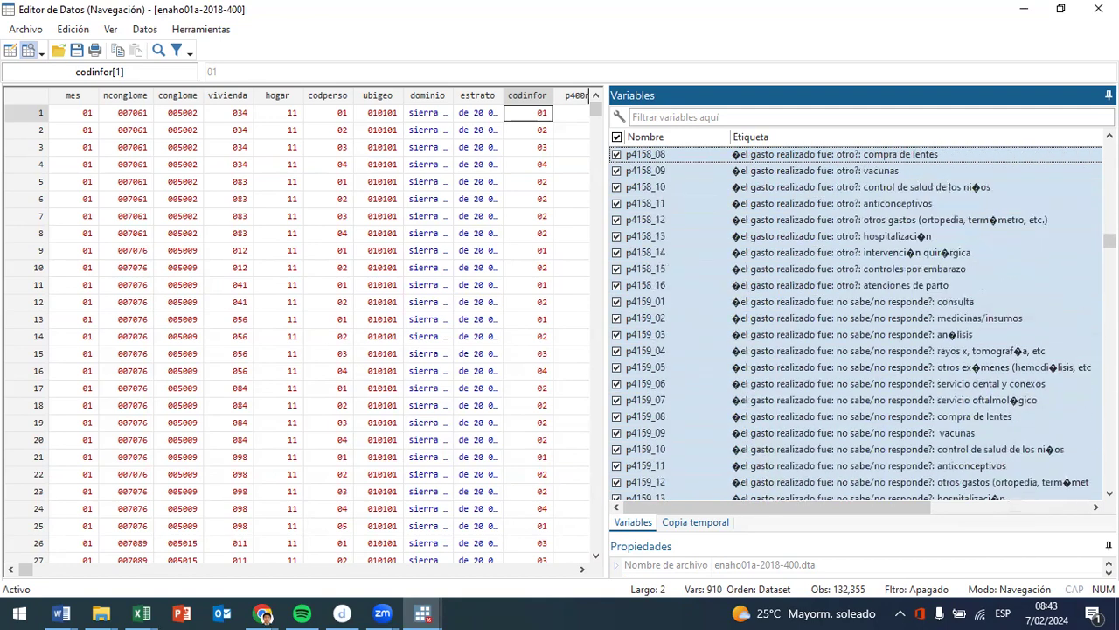
key("shift+Up")
key("shift+Up")
key("shift+Up")
key("shift+Up")
key("shift+Up")
key("shift+Up")
key("shift+Up")
key("shift+Up")
key("shift+Up")
key("shift+Up")
key("shift+Up")
key("shift+Up")
key("shift+Up")
key("shift+Up")
key("shift+Up")
key("shift+Up")
key("shift+Up")
key("shift+Up")
key("shift+Up")
key("shift+Up")
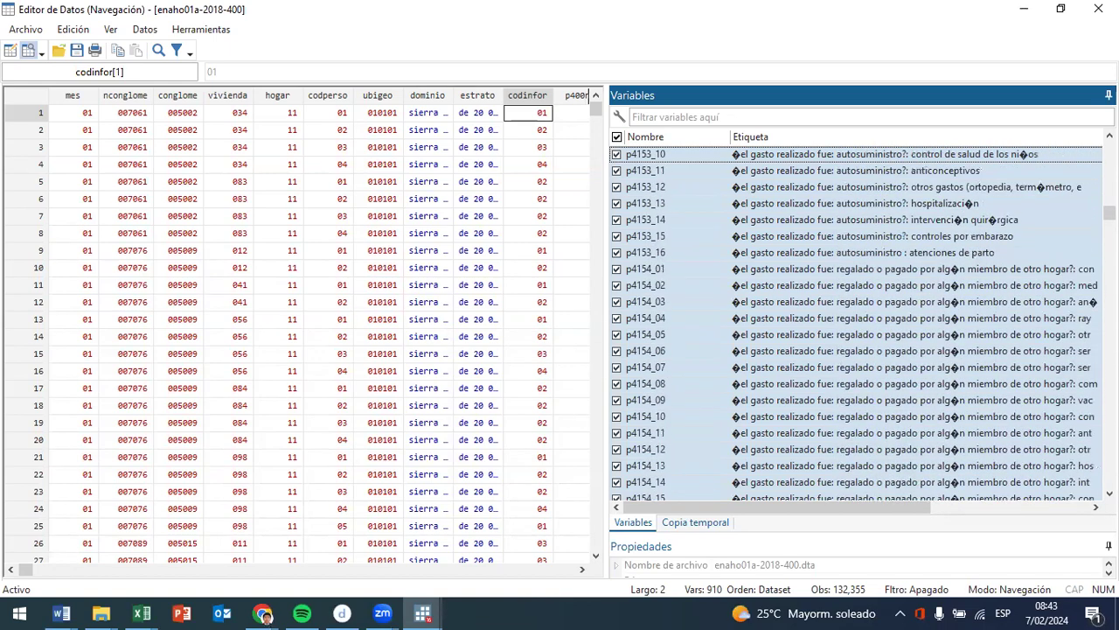
key("shift+Up")
key("shift+Up")
key("shift+Up")
key("shift+Up")
key("shift+Up")
key("shift+Up")
key("shift+Up")
key("shift+Up")
key("shift+Up")
key("shift+Up")
key("shift+Up")
key("shift+Up")
key("shift+Up")
key("shift+Up")
key("shift+Up")
key("shift+Up")
key("shift+Up")
key("shift+Up")
key("shift+Up")
key("shift+Up")
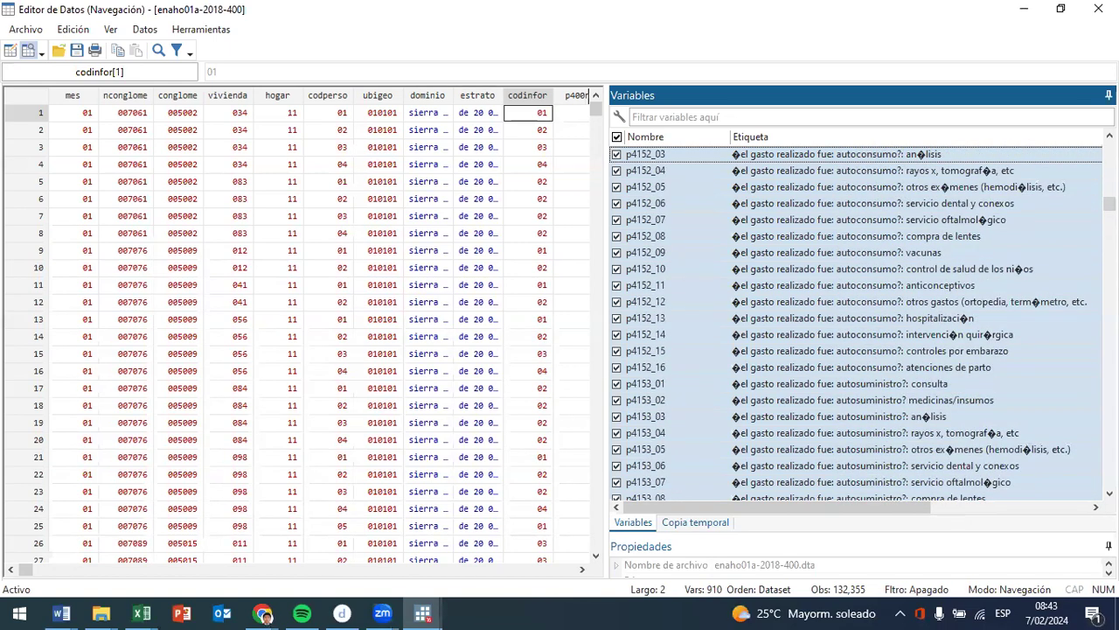
- Extend the variable selection upward past the p4151, p414 and p414n series to p40910, reviewing the labels
key("shift+Up")
key("shift+Up")
key("shift+Up")
key("shift+Up")
key("shift+Up")
key("shift+Up")
key("shift+Up")
key("shift+Up")
key("shift+Up")
key("shift+Up")
key("shift+Up")
key("shift+Up")
key("shift+Up")
key("shift+Up")
key("shift+Up")
key("shift+Up")
key("shift+Up")
key("shift+Up")
key("shift+Up")
key("shift+Up")
key("shift+Up")
key("shift+Up")
key("shift+Up")
key("shift+Up")
key("shift+Up")
key("shift+Up")
key("shift+Up")
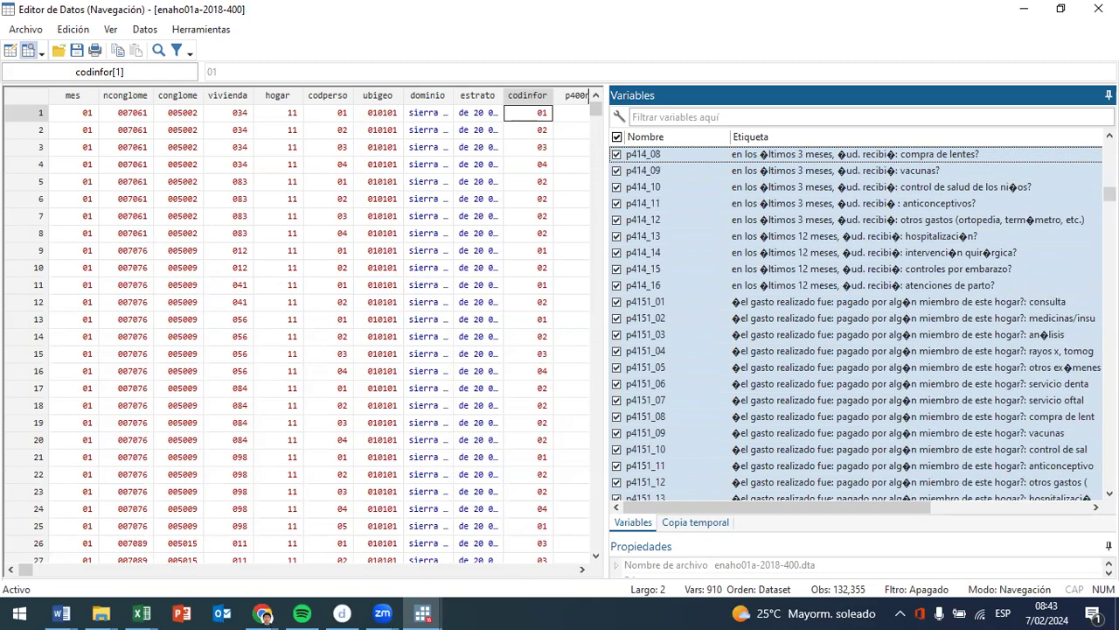
key("shift+Up")
key("shift+Up")
key("shift+Up")
key("shift+Up")
key("shift+Up")
key("shift+Up")
key("shift+Up")
key("shift+Up")
key("shift+Up")
key("shift+Up")
key("shift+Up")
key("shift+Up")
key("shift+Up")
key("shift+Up")
key("shift+Up")
key("shift+Up")
key("shift+Up")
key("shift+Up")
key("shift+Up")
key("shift+Up")
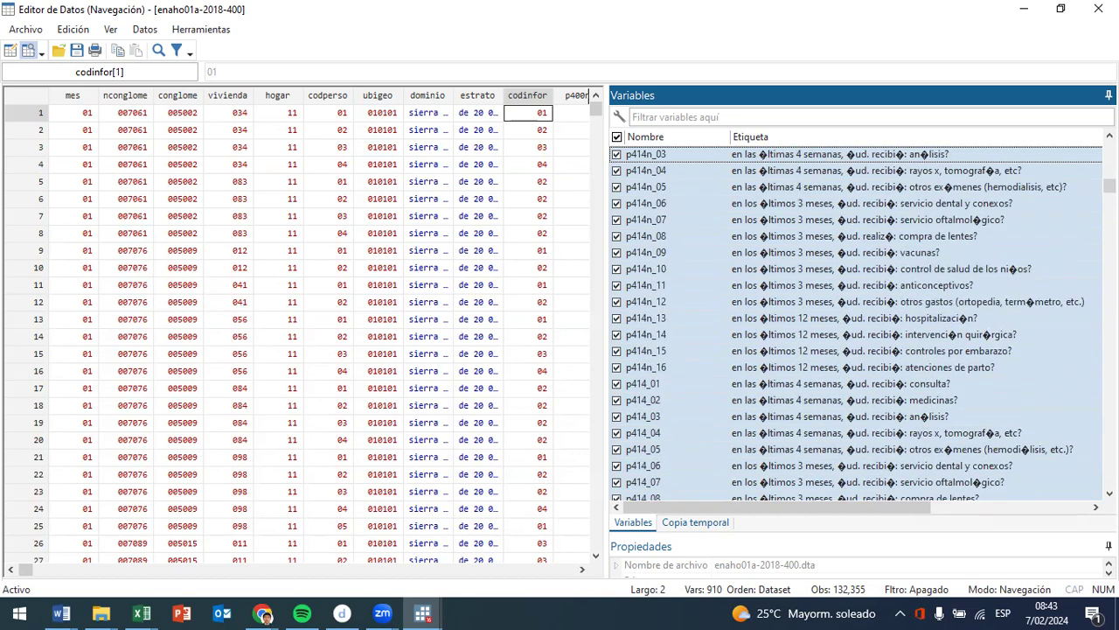
key("shift+Up")
key("shift+Up")
key("shift+Up")
key("shift+Up")
key("shift+Up")
key("shift+Up")
key("shift+Up")
key("shift+Up")
key("shift+Up")
key("shift+Up")
key("shift+Up")
key("shift+Up")
key("shift+Up")
key("shift+Up")
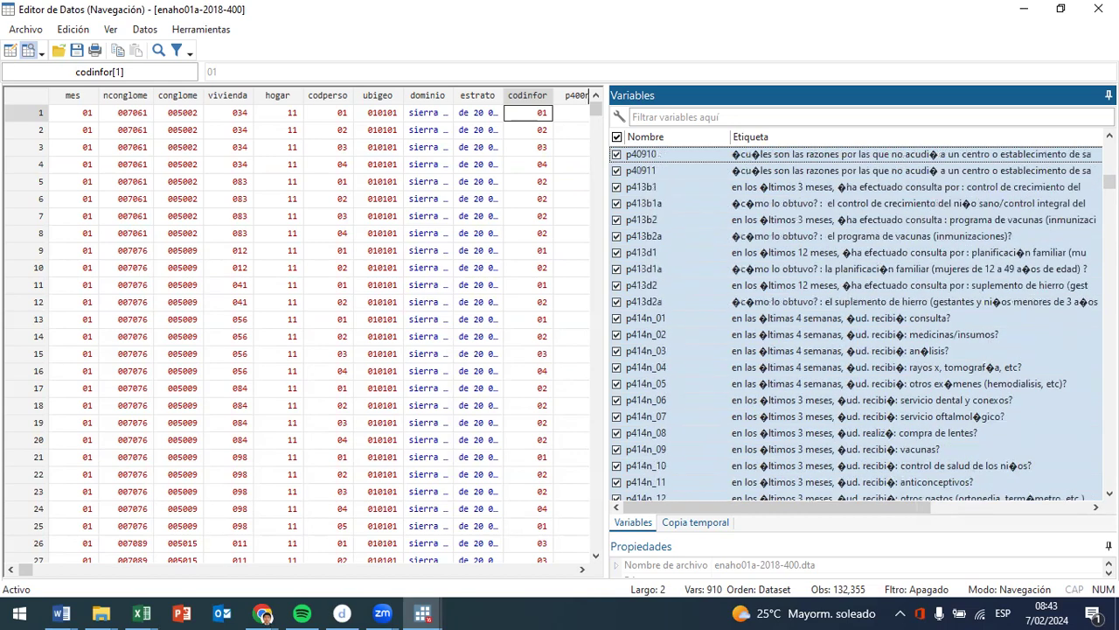
- Shrink the variable selection downward past the p414 and p4151 groups so that it starts at p4155_01
key("shift+Down")
key("shift+Down")
key("shift+Down")
key("shift+Down")
key("shift+Down")
key("shift+Down")
key("shift+Down")
key("shift+Down")
key("shift+Down")
key("shift+Down")
key("shift+Down")
key("shift+Down")
key("shift+Down")
key("shift+Down")
key("shift+Down")
key("shift+Down")
key("shift+Down")
key("shift+Down")
key("shift+Down")
key("shift+Down")
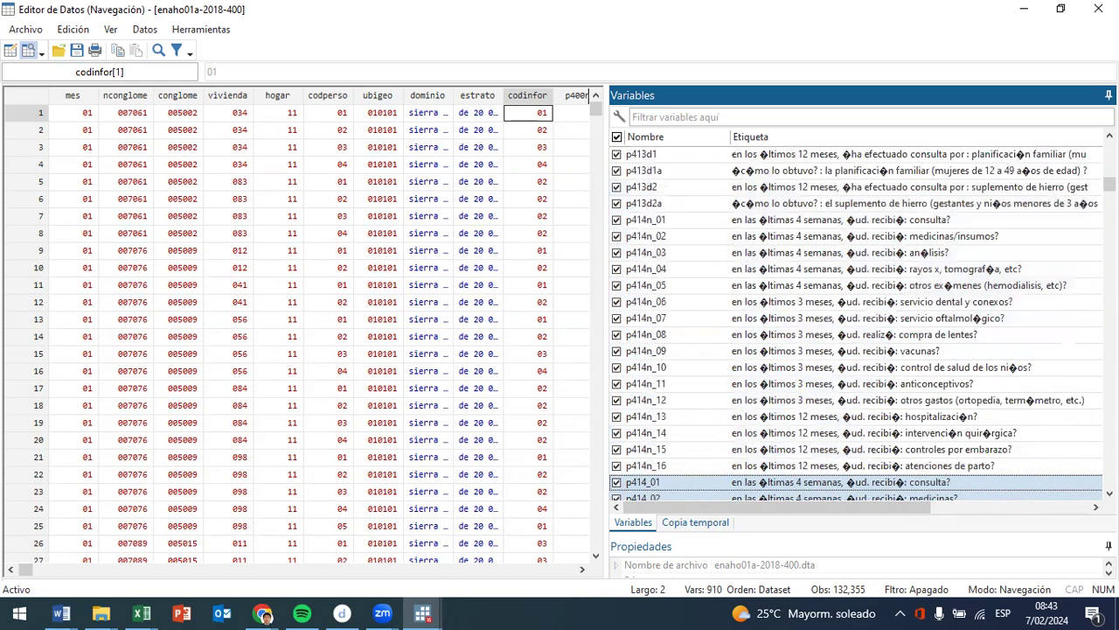
key("Down")
key("Down")
key("Down")
key("Down")
key("Down")
key("Down")
key("Down")
key("Down")
key("Down")
key("Down")
key("Down")
key("Down")
key("Down")
key("Down")
key("Down")
key("Down")
key("Down")
key("Down")
key("Down")
key("Down")
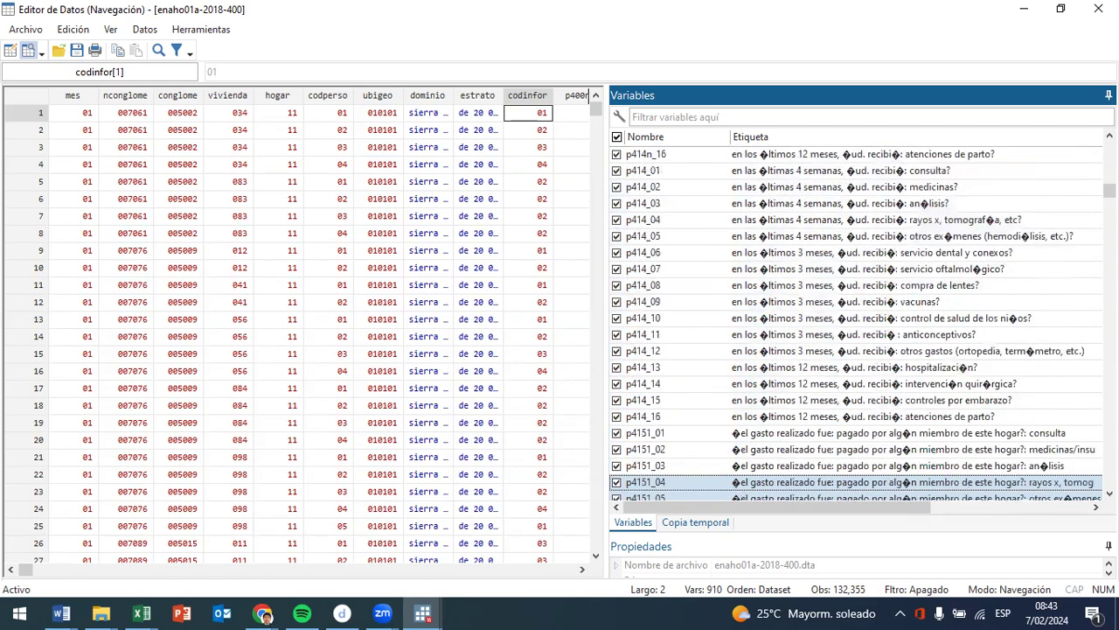
key("Down")
key("Down")
key("Down")
key("Down")
key("Down")
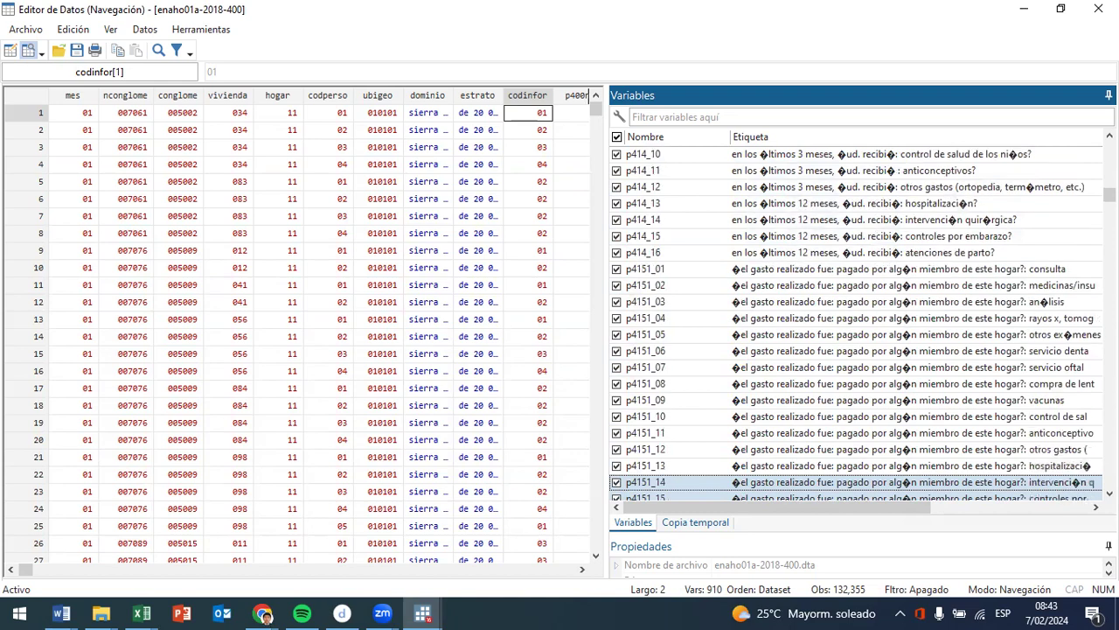
key("Down")
key("Down")
key("Down")
key("Down")
key("Down")
key("Down")
key("Down")
key("Down")
key("Down")
key("Down")
key("Down")
key("Down")
key("Down")
key("Down")
key("Down")
key("Down")
key("Down")
key("Down")
key("Down")
key("Down")
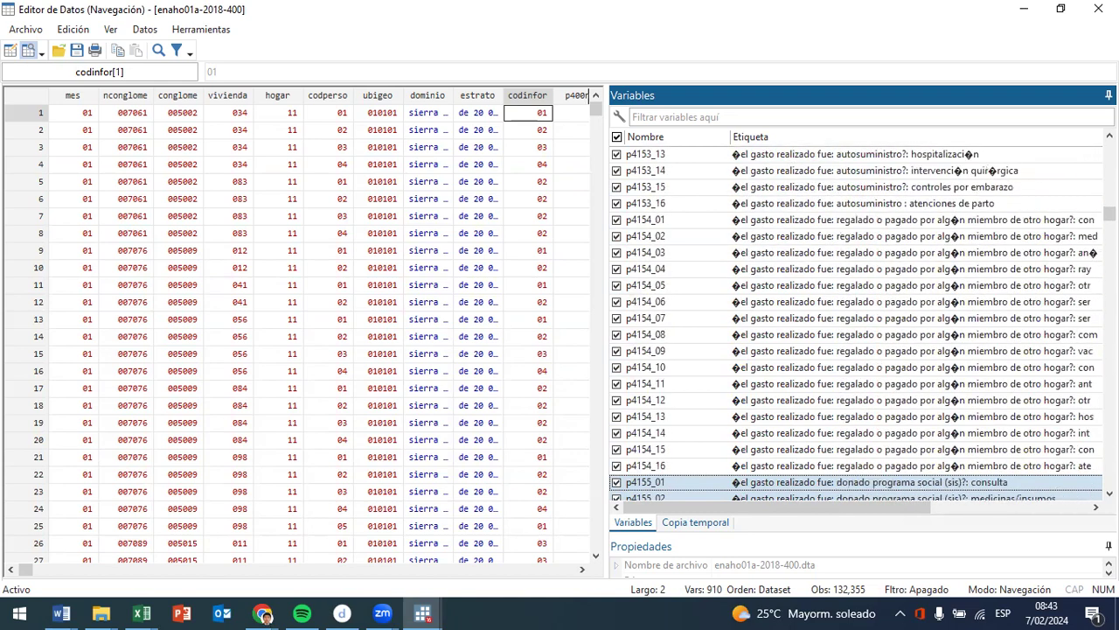
- Extend the variable selection upward again from p4155_01 to p414_03
key("shift+Up")
key("shift+Up")
key("shift+Up")
key("shift+Up")
key("shift+Up")
key("shift+Up")
key("shift+Up")
key("shift+Up")
key("shift+Up")
key("shift+Up")
key("shift+Up")
key("shift+Up")
key("shift+Up")
key("shift+Up")
key("shift+Up")
key("shift+Up")
key("shift+Up")
key("shift+Up")
key("shift+Up")
key("shift+Up")
key("shift+Up")
key("shift+Up")
key("shift+Up")
key("shift+Up")
key("shift+Up")
key("shift+Up")
key("shift+Up")
key("shift+Up")
key("shift+Up")
key("shift+Up")
key("shift+Up")
key("shift+Up")
key("shift+Up")
key("shift+Up")
key("shift+Up")
key("shift+Up")
key("shift+Up")
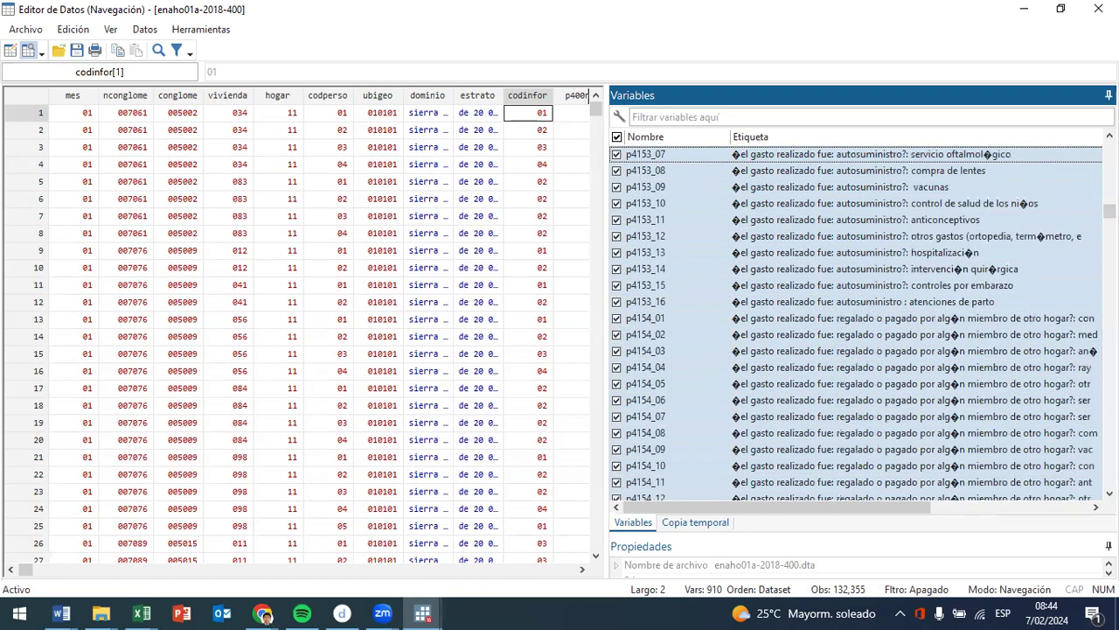
key("shift+Up")
key("shift+Up")
key("shift+Up")
key("shift+Up")
key("shift+Up")
key("shift+Up")
key("shift+Up")
key("shift+Up")
key("shift+Up")
key("shift+Up")
key("shift+Up")
key("shift+Up")
key("shift+Up")
key("shift+Up")
key("shift+Up")
key("shift+Up")
key("shift+Up")
key("shift+Up")
key("shift+Up")
key("shift+Up")
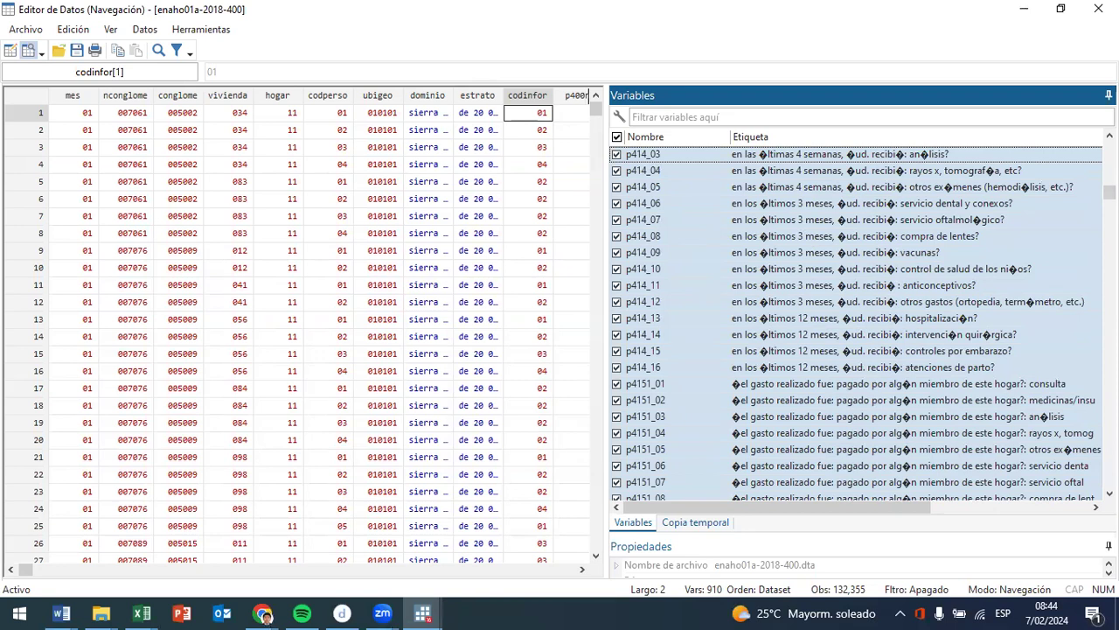
- Trim the variable selection so that it starts at p4151_01, the consultation expense paid by a household member
key("shift+Down")
key("shift+Down")
key("shift+Down")
key("shift+Down")
key("shift+Down")
key("shift+Down")
key("shift+Down")
key("shift+Down")
key("shift+Down")
key("shift+Down")
key("shift+Down")
key("shift+Down")
key("shift+Down")
key("shift+Down")
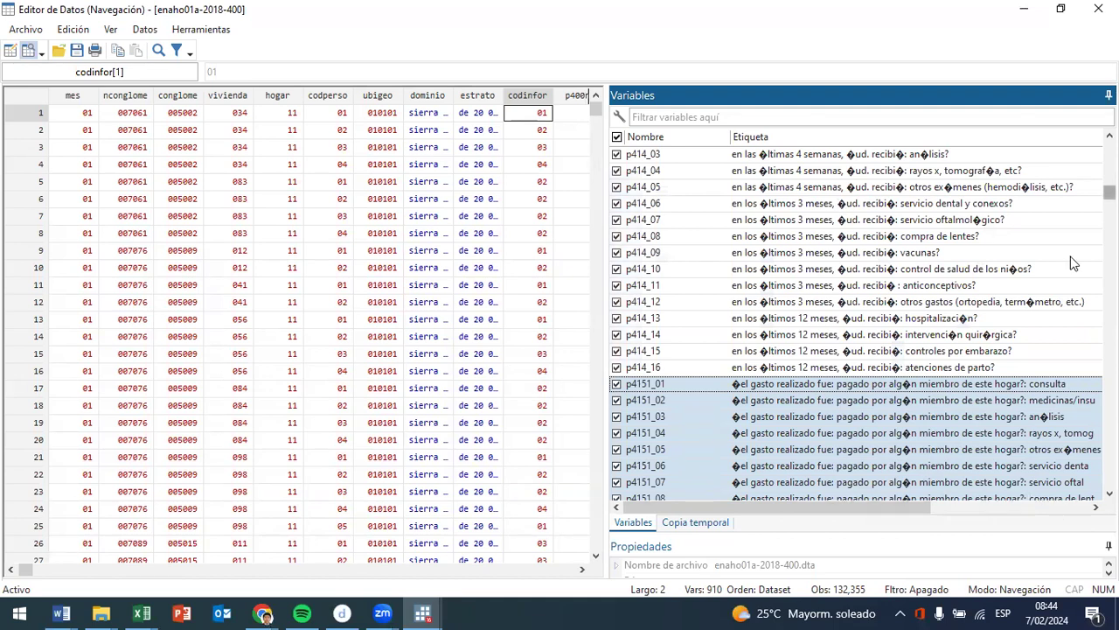
scroll(1074, 264, "down", 2)
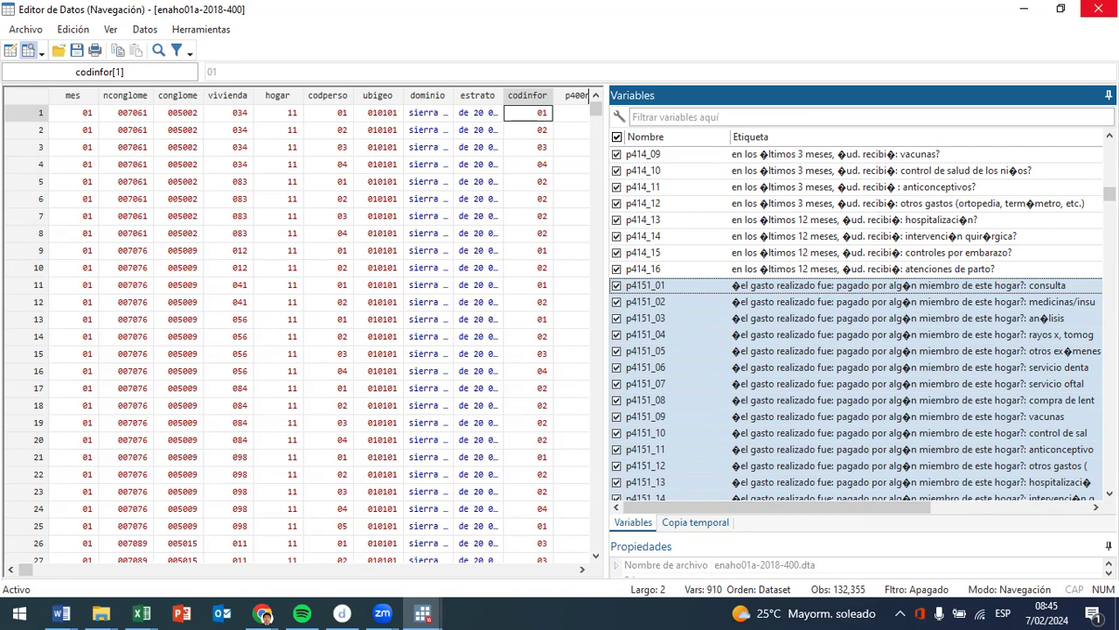
- Close the Data Editor, run the do-file line codebook p401 and widen the results area slightly
left_click(1094, 8)
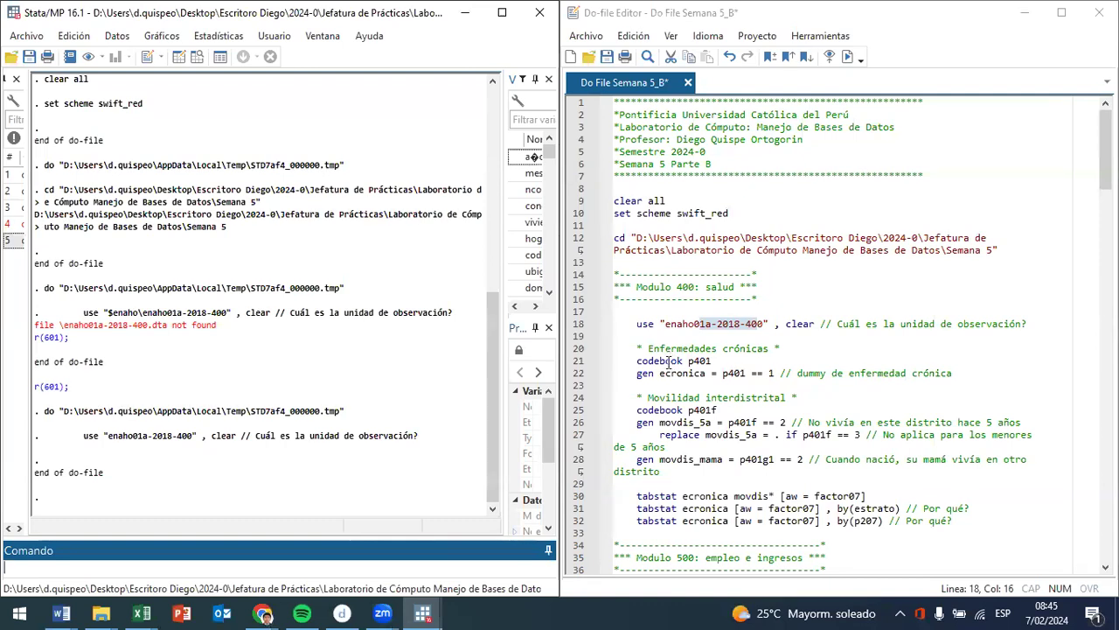
left_click_drag(660, 361, 683, 360)
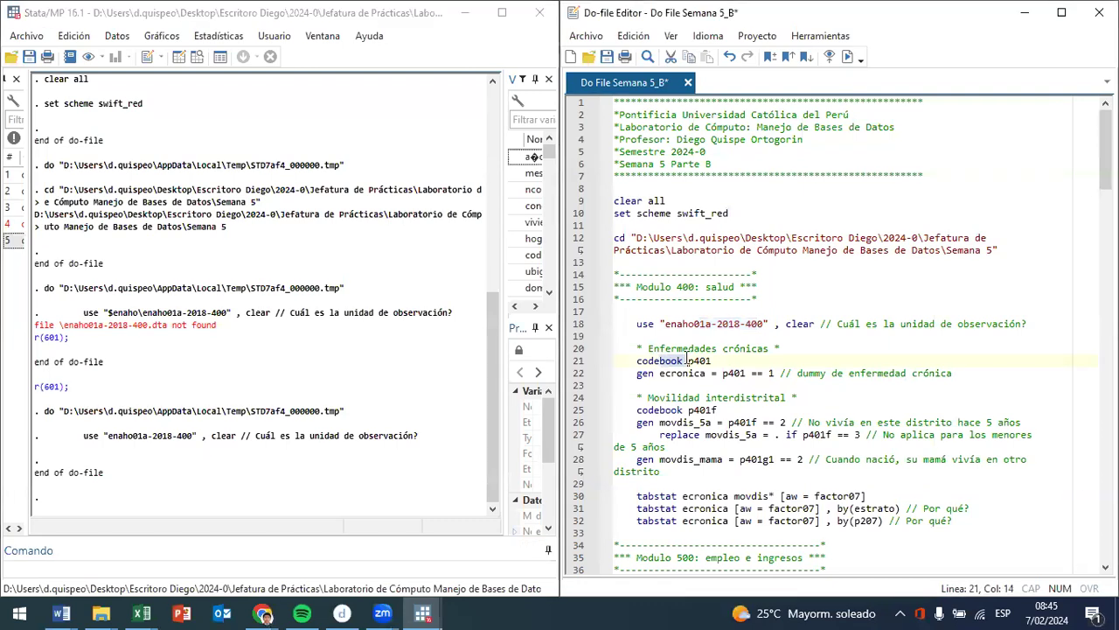
left_click(851, 54)
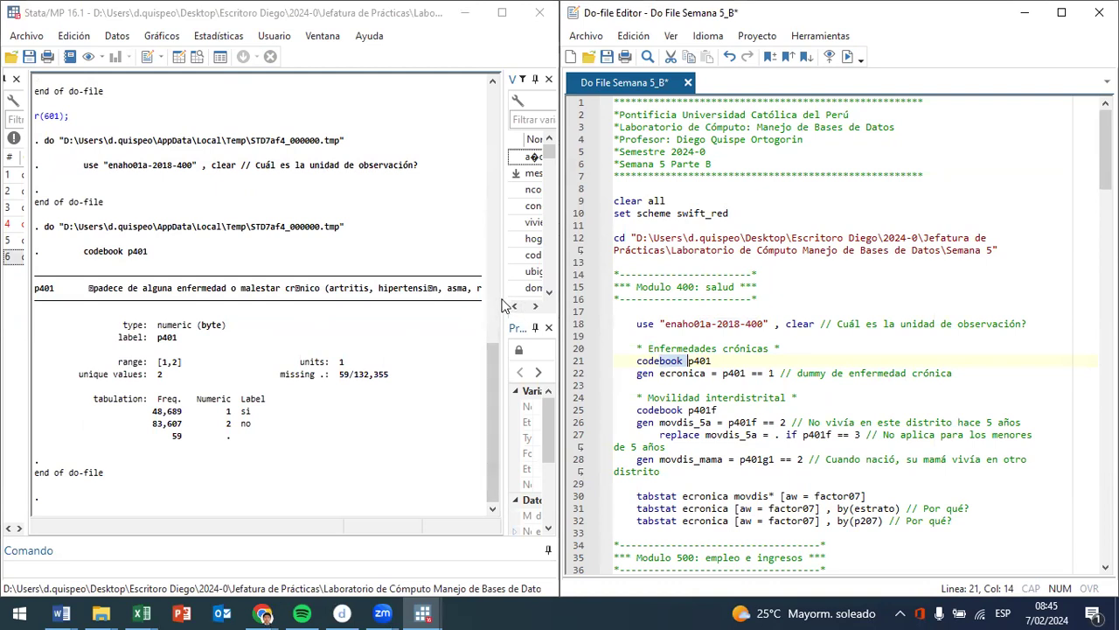
left_click_drag(506, 297, 509, 281)
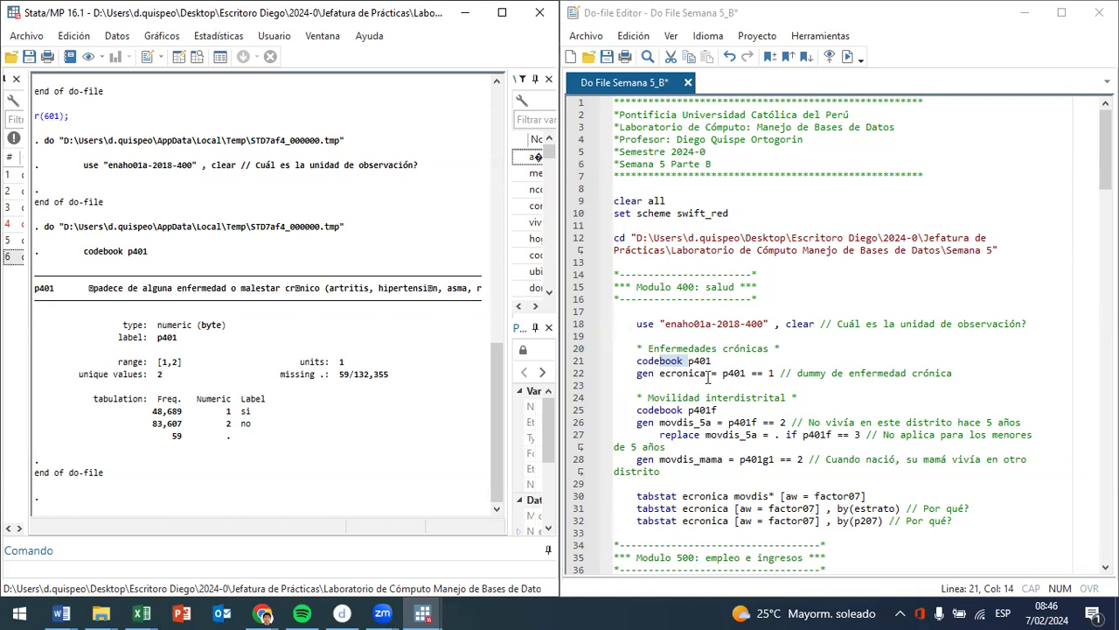
- Run the do-file line that generates the chronic illness dummy ecronica as p401 == 1
left_click_drag(637, 374, 769, 374)
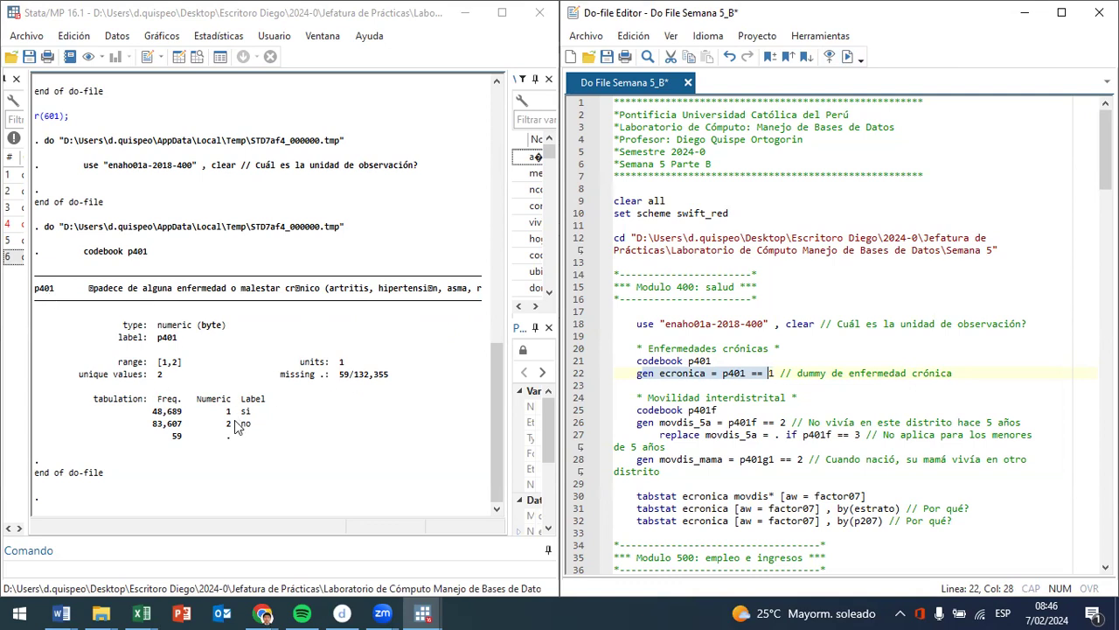
left_click(846, 57)
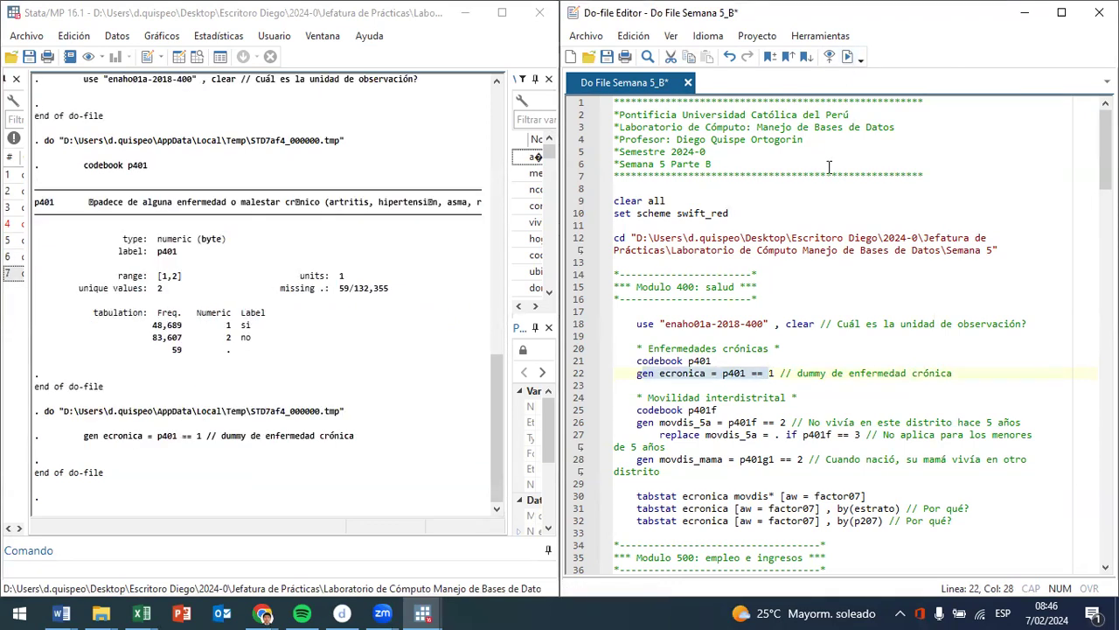
- Run the do-file line codebook p401f in the Movilidad interdistrital section
scroll(711, 437, "down", 3)
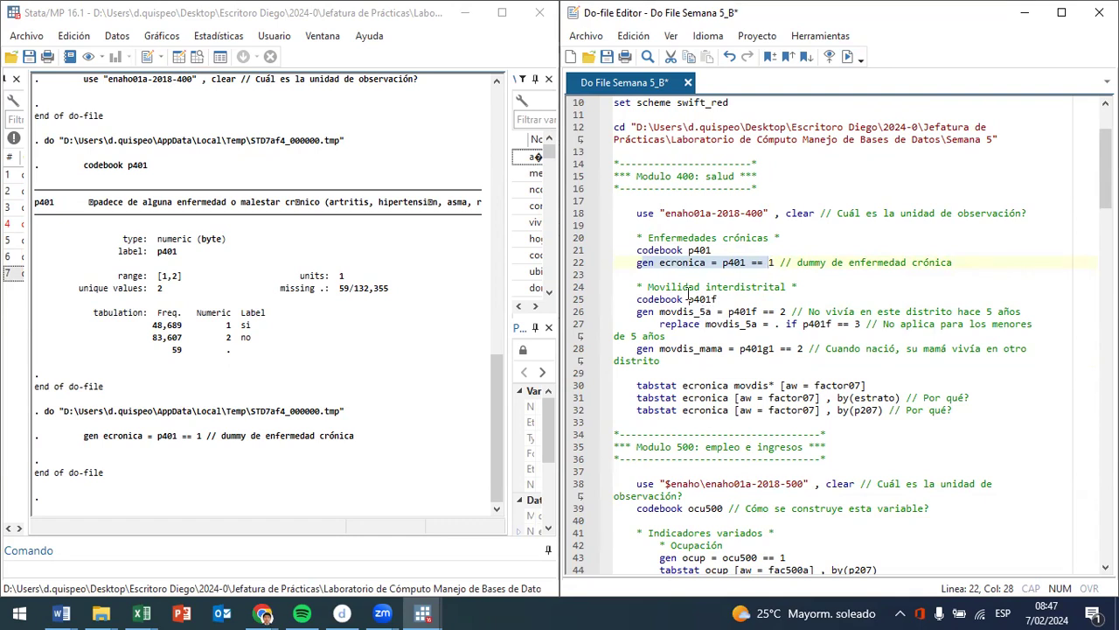
left_click(688, 299)
left_click_drag(692, 296, 702, 296)
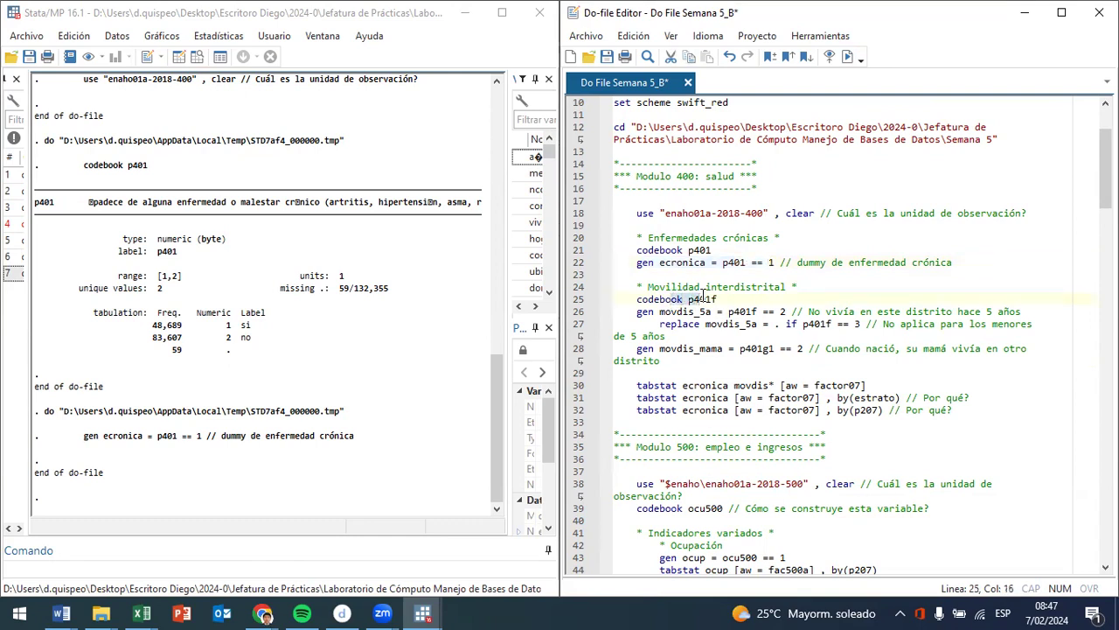
left_click(848, 57)
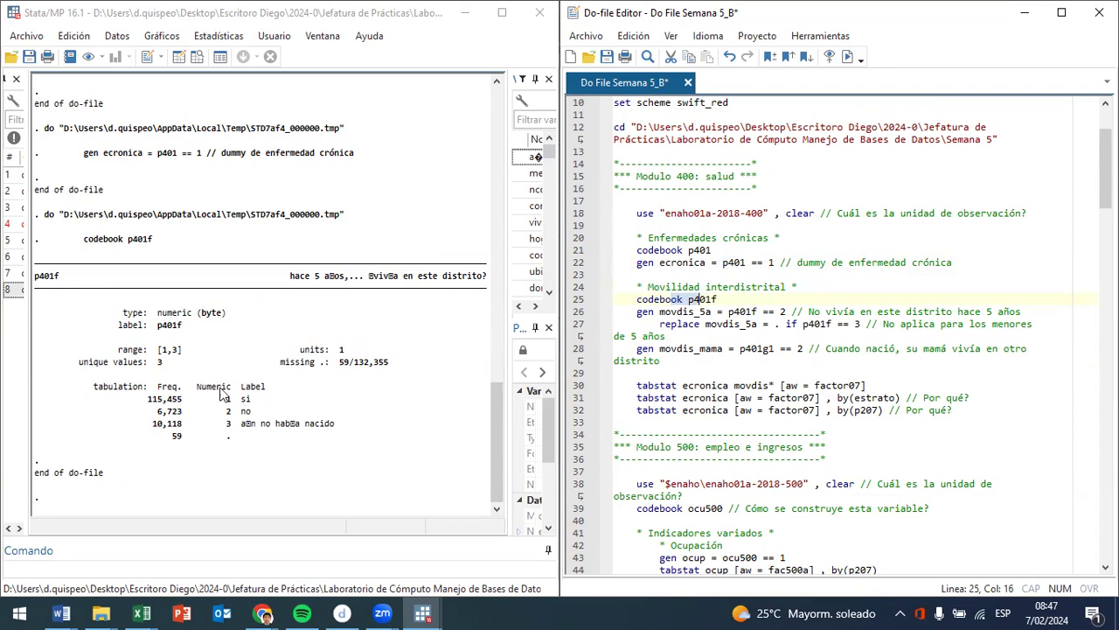
- Check the response categories of p401f and run the do-file line that generates movdis_5a as p401f == 2
left_click(249, 403)
left_click_drag(250, 402, 143, 404)
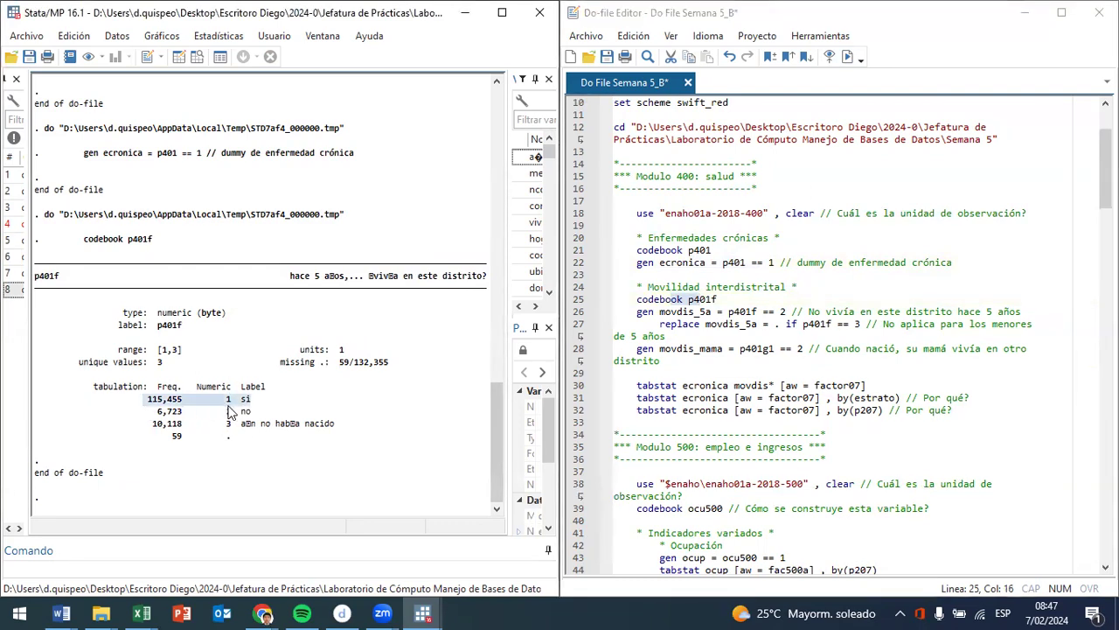
left_click_drag(252, 411, 98, 413)
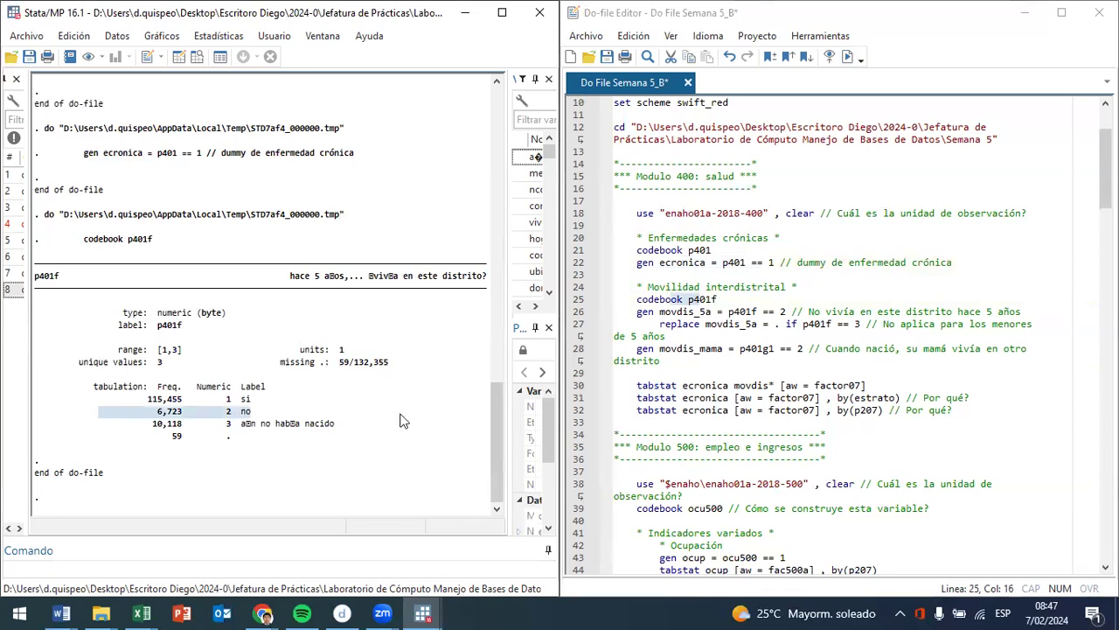
left_click_drag(359, 427, 119, 434)
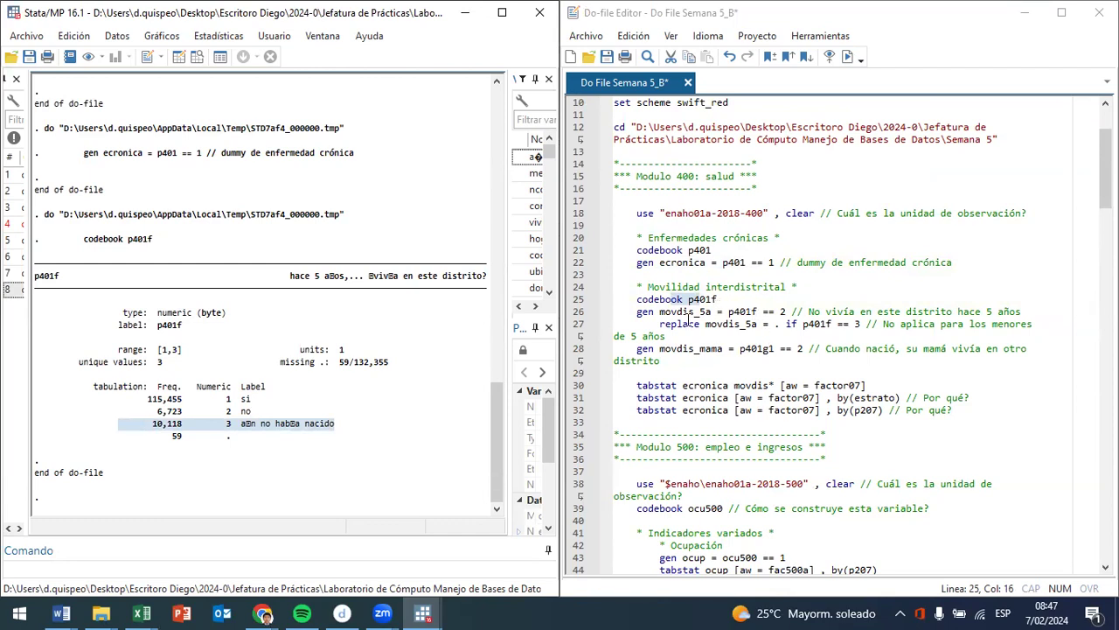
left_click_drag(688, 316, 775, 304)
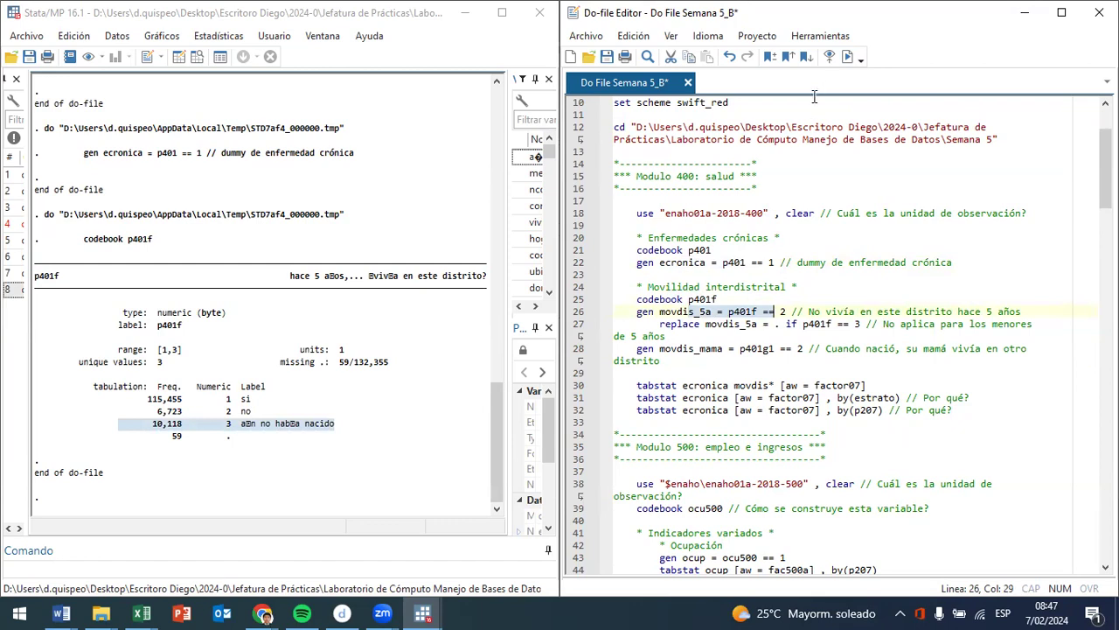
left_click(845, 58)
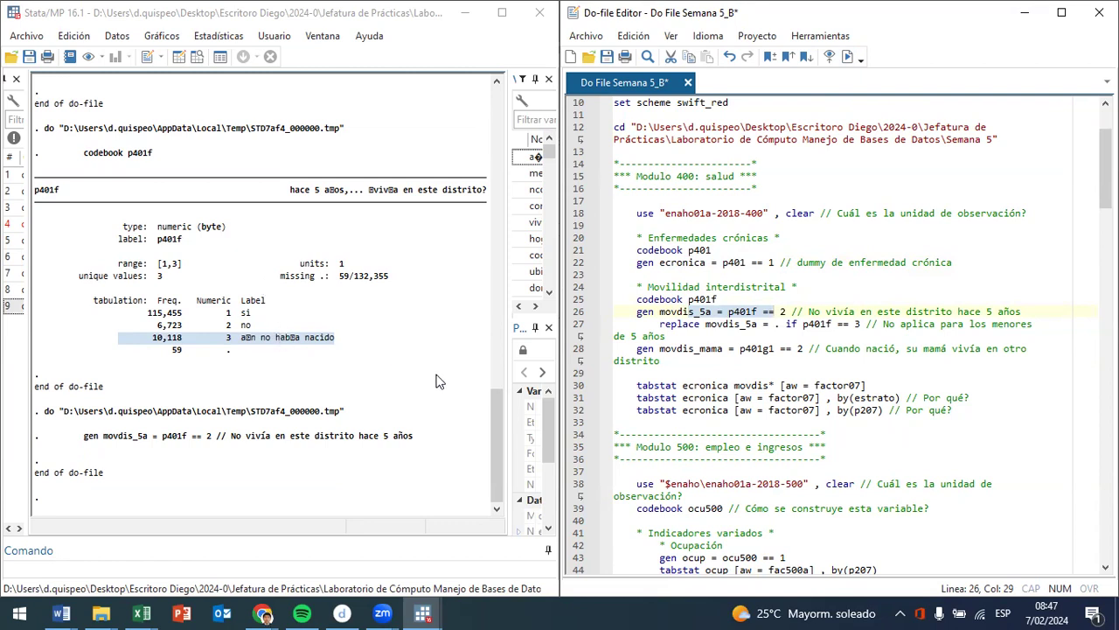
- Run the do-file lines that set movdis_5a to missing if p401f == 3 and generate movdis_mama as p401g1 == 2
left_click_drag(758, 323, 847, 324)
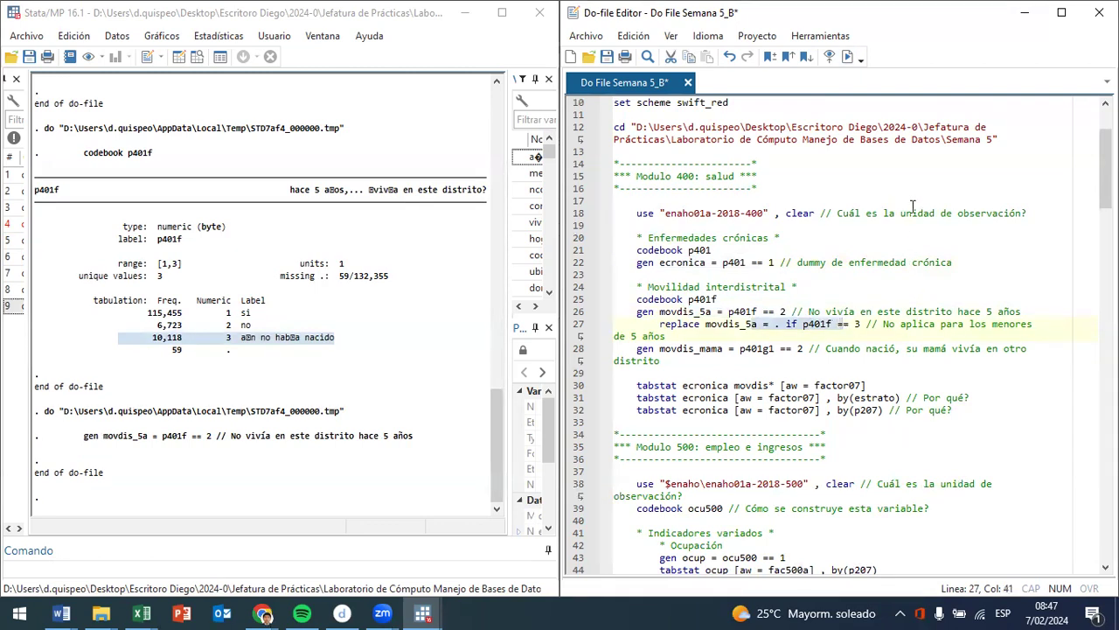
left_click(847, 57)
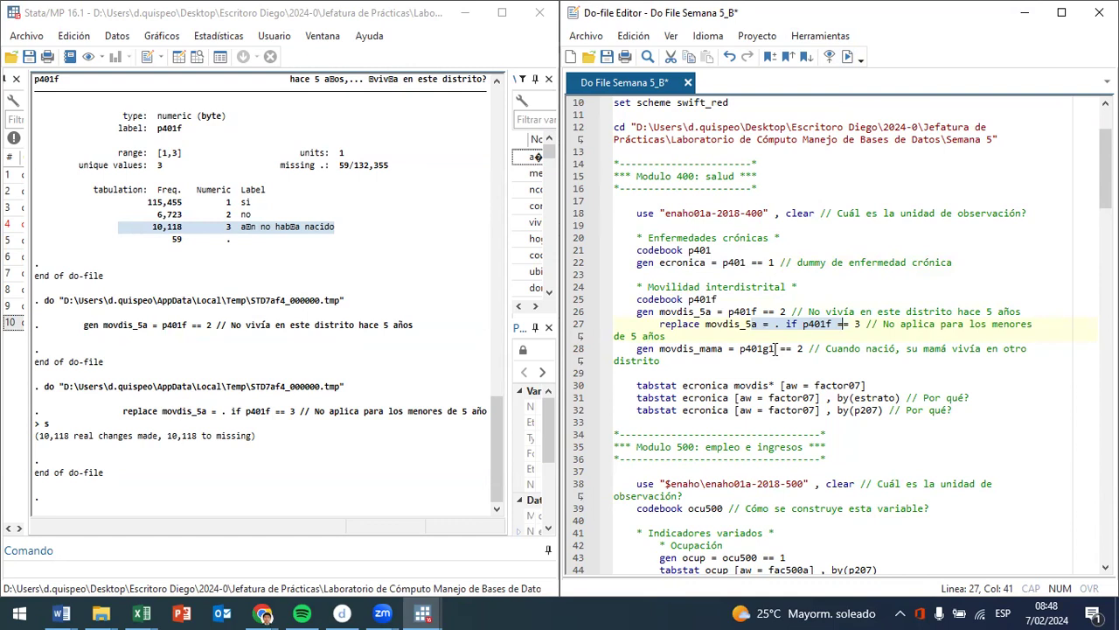
left_click_drag(660, 348, 813, 349)
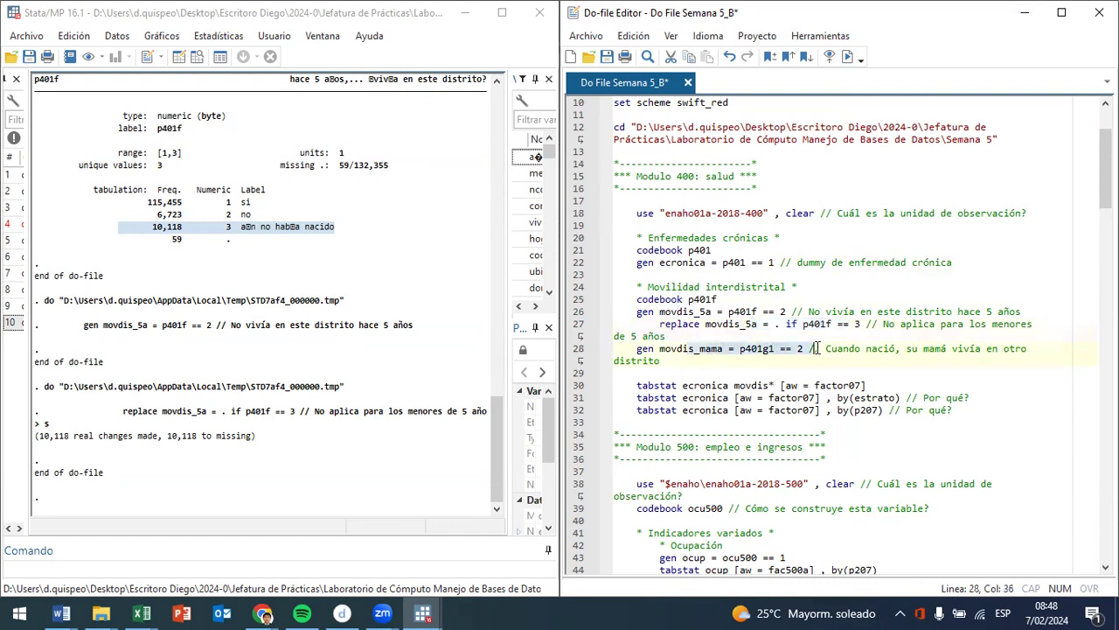
left_click(848, 57)
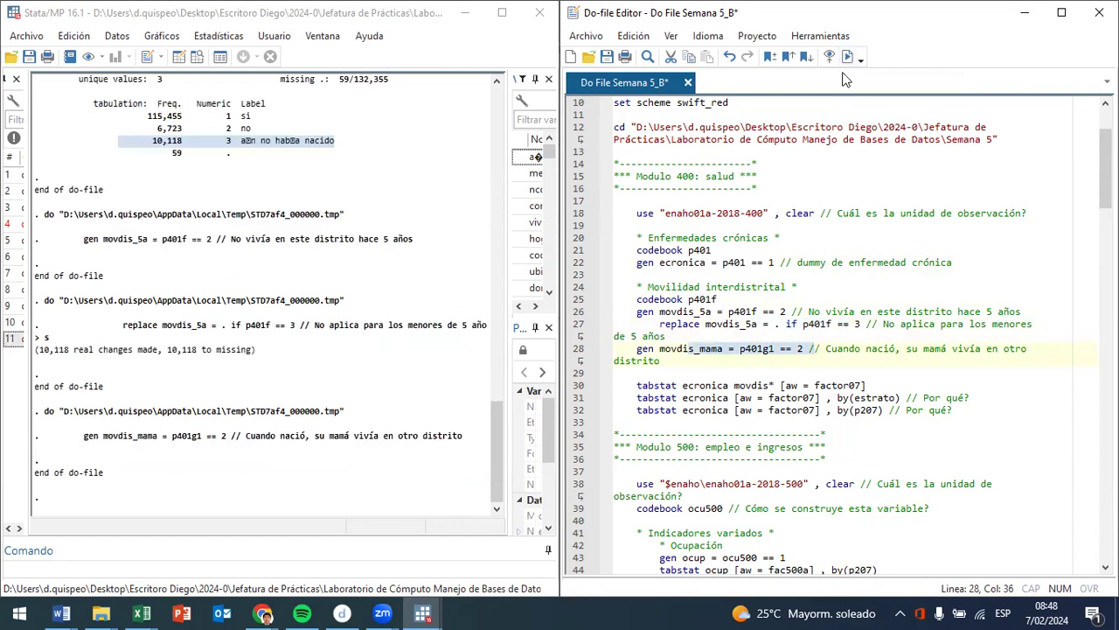
- Examine the variable list of the first tabstat line, comparing the movdis* wildcard with the names of the generated mobility dummies
left_click(683, 386)
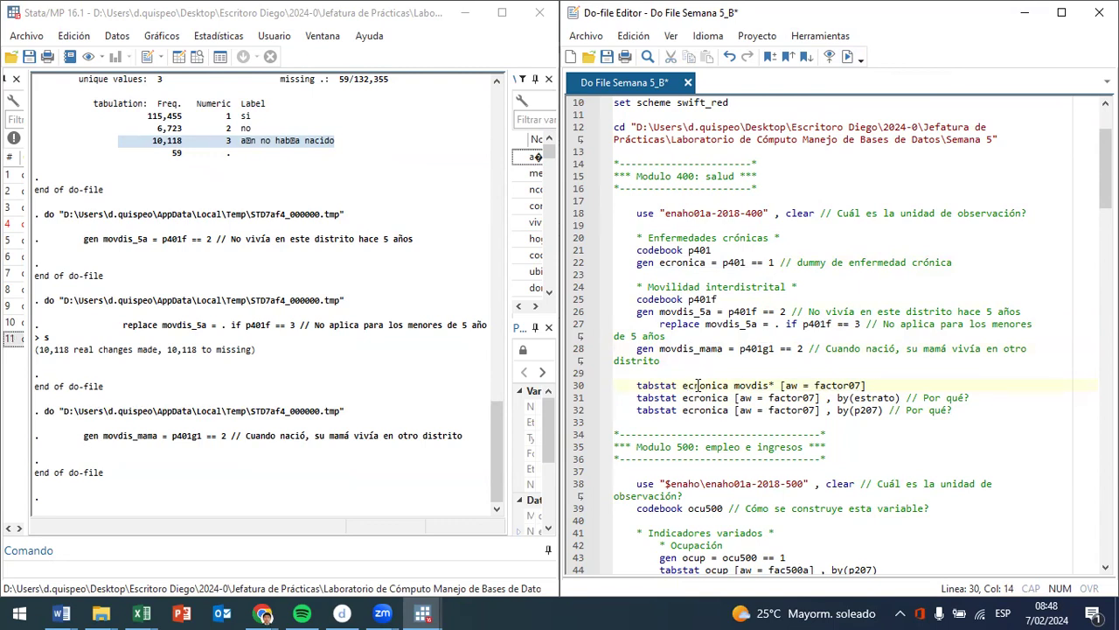
left_click(879, 384)
left_click_drag(879, 385, 777, 367)
left_click(725, 389)
left_click(774, 384)
key("shift+Left")
key("shift+Left")
key("shift+Left")
key("shift+Left")
key("shift+Left")
key("shift+Left")
key("shift+Left")
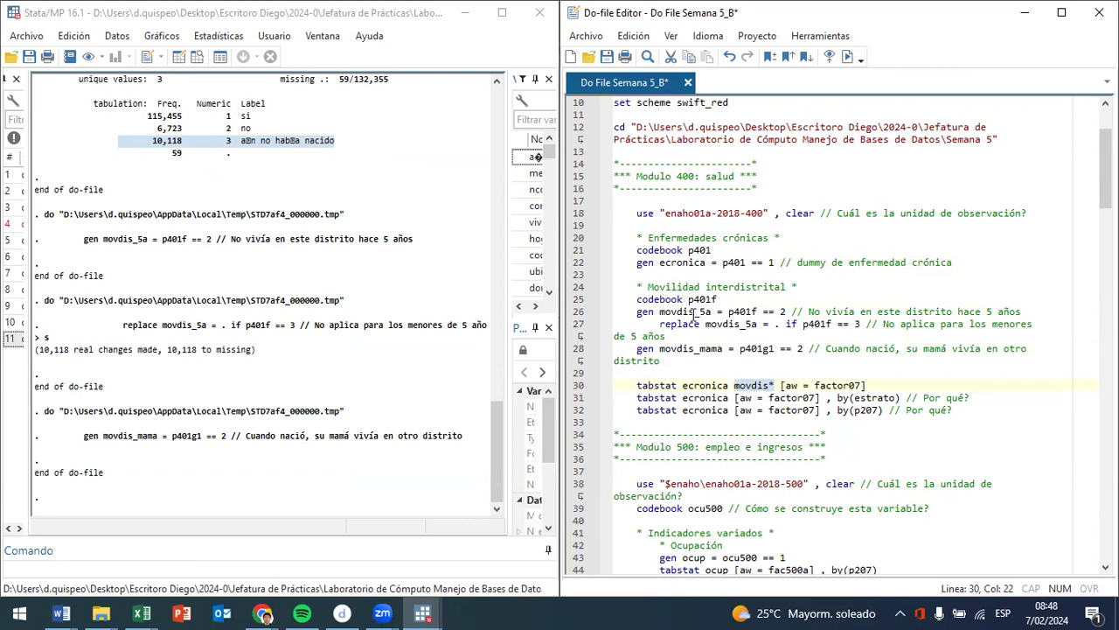
left_click_drag(698, 312, 671, 323)
left_click(664, 313)
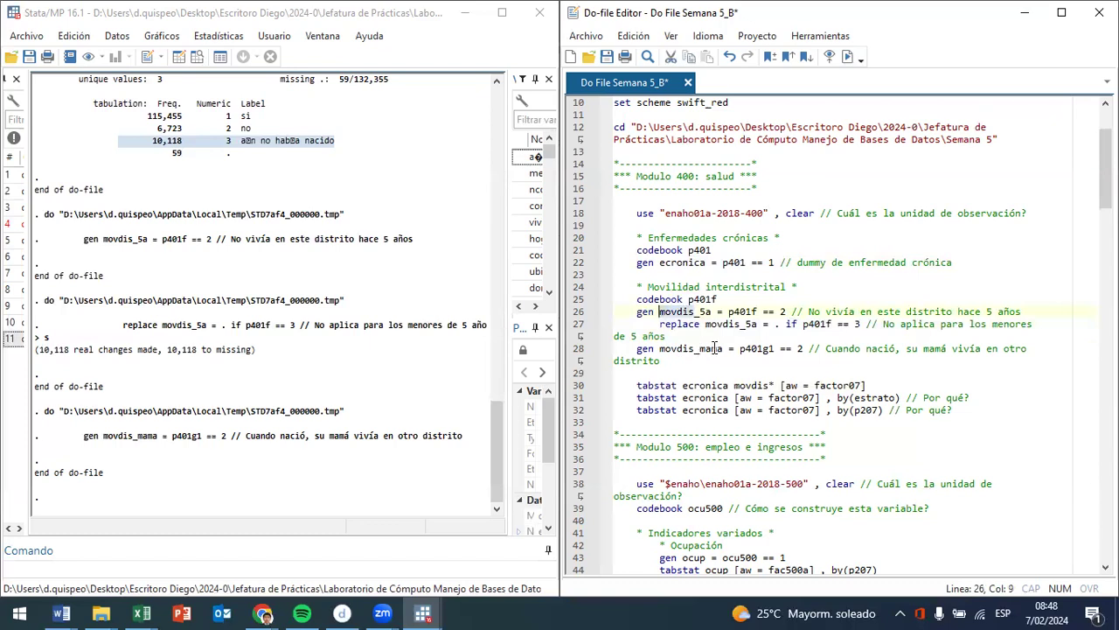
- Run the do-file line tabstat ecronica movdis* [aw = factor07] and review the weighted mean of each dummy
left_click(771, 385)
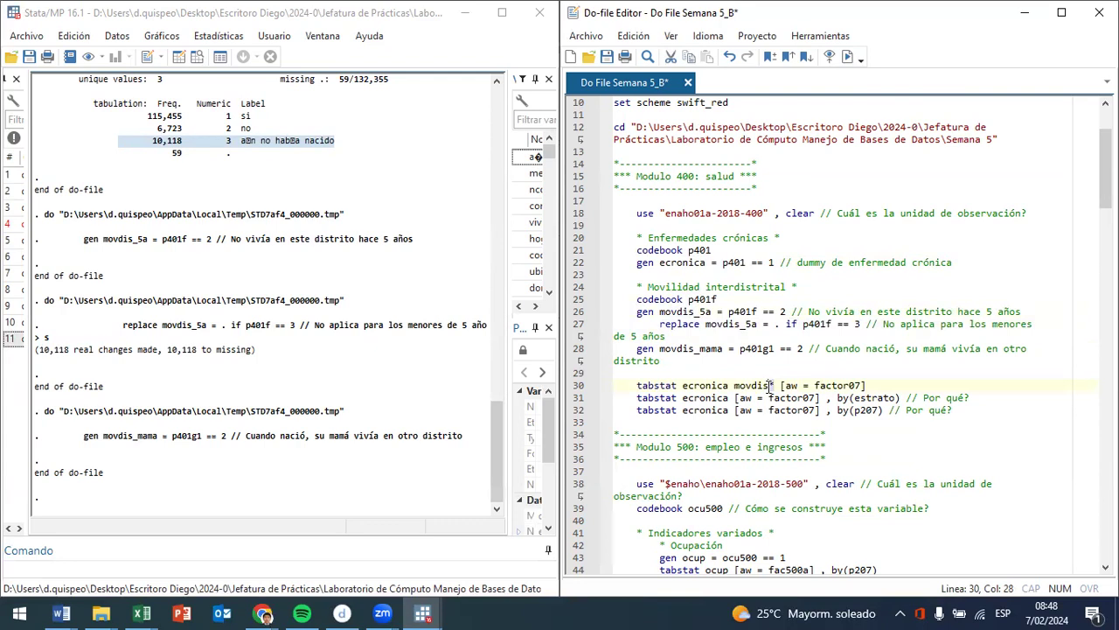
left_click_drag(771, 386, 693, 385)
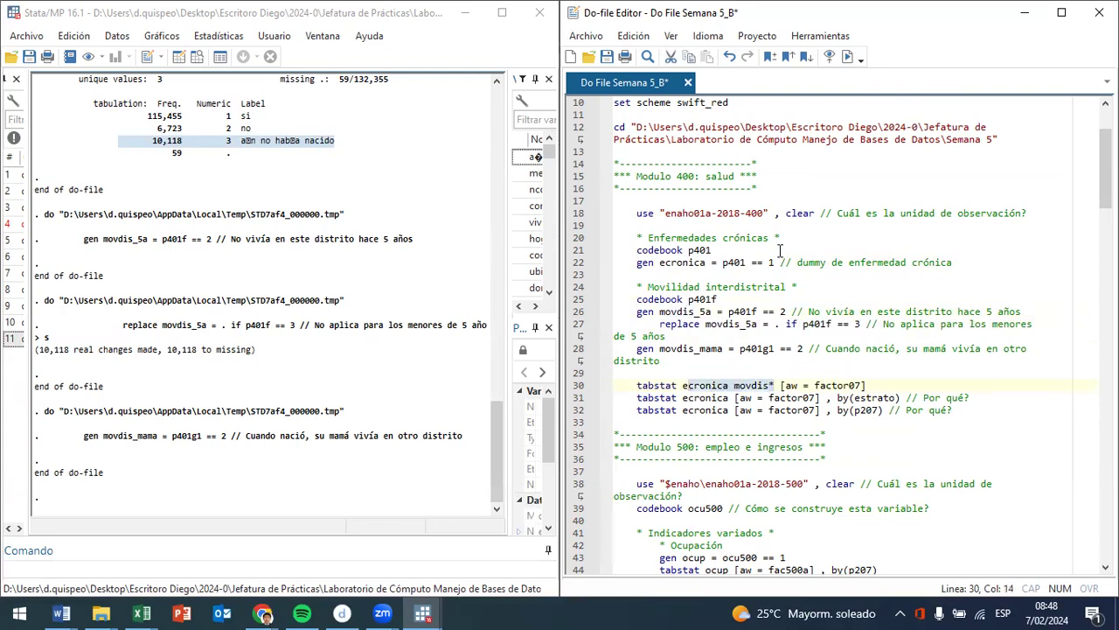
left_click(847, 56)
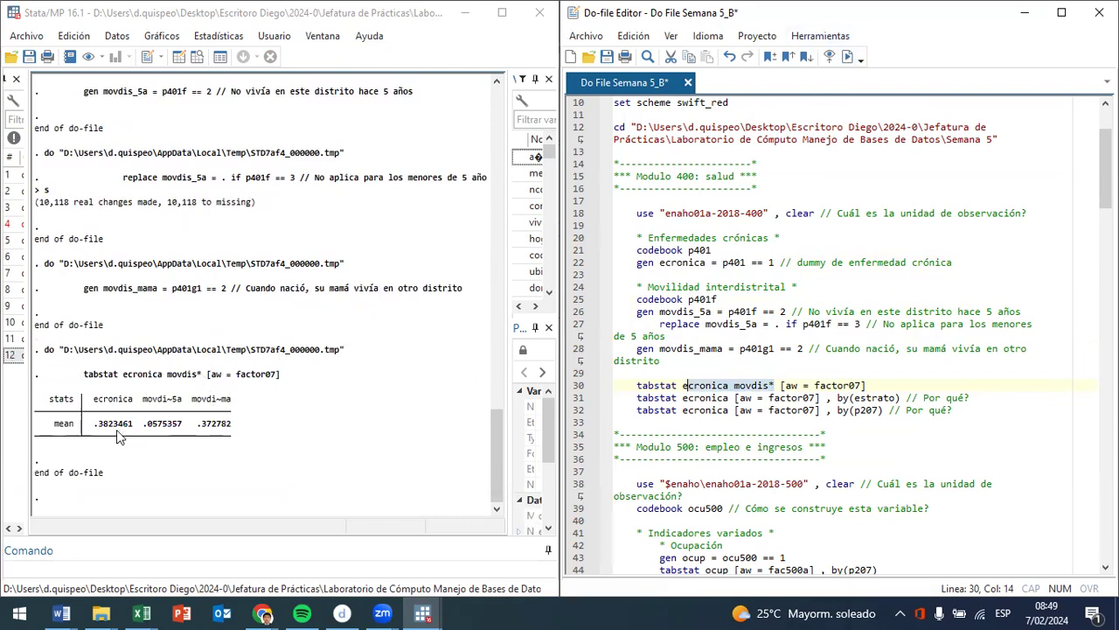
left_click_drag(131, 428, 95, 428)
mouse_move(95, 429)
left_mouse_down()
mouse_move(87, 408)
mouse_move(104, 413)
mouse_move(84, 421)
mouse_move(97, 424)
left_mouse_up()
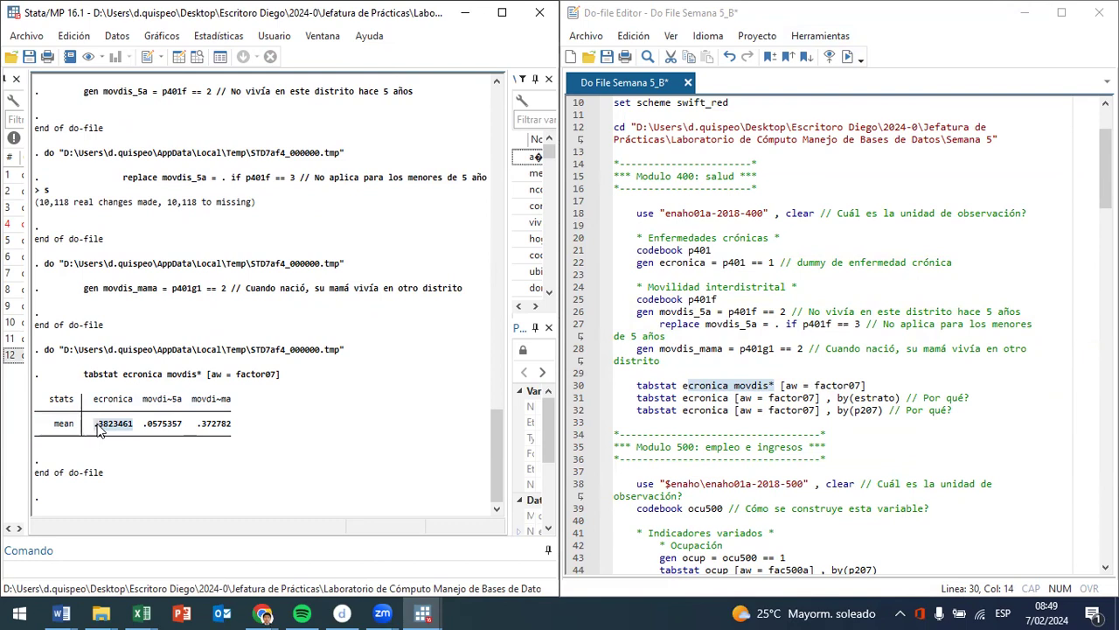
left_click(157, 435)
left_click_drag(154, 431, 174, 432)
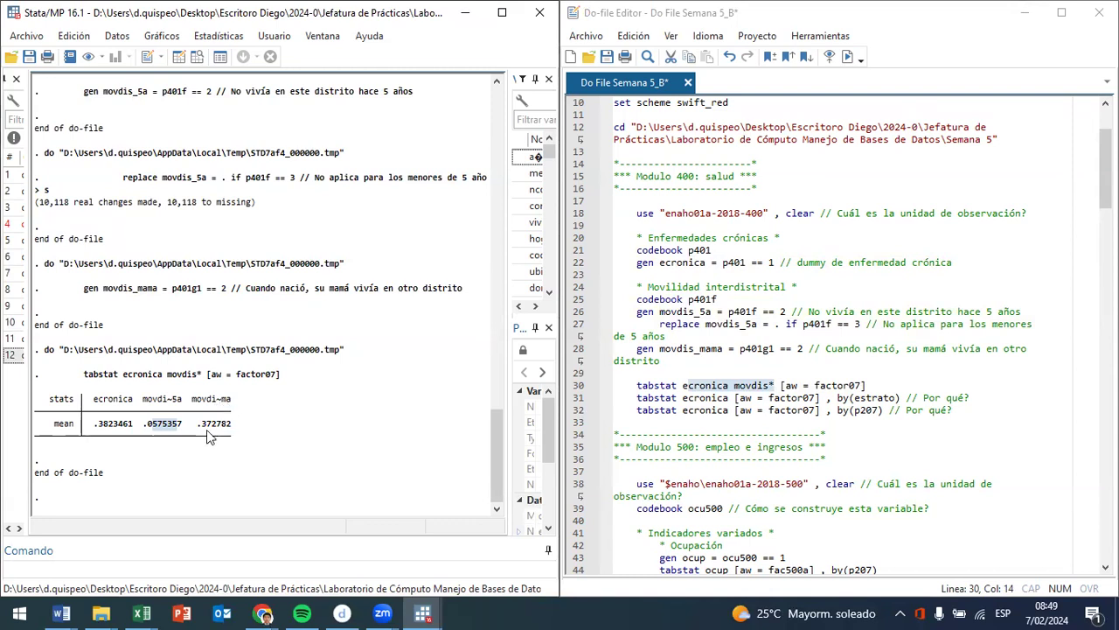
left_click_drag(208, 425, 229, 424)
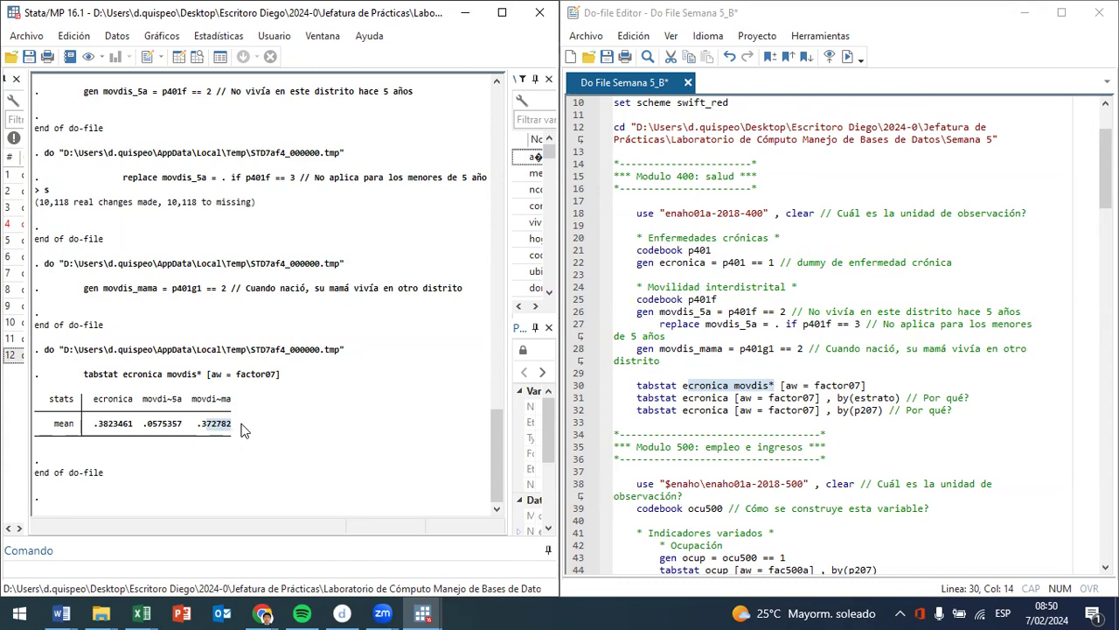
- Run the do-file line tabstat ecronica [aw = factor07] , by(estrato) to summarise chronic illness by geographic stratum
scroll(986, 357, "down", 2)
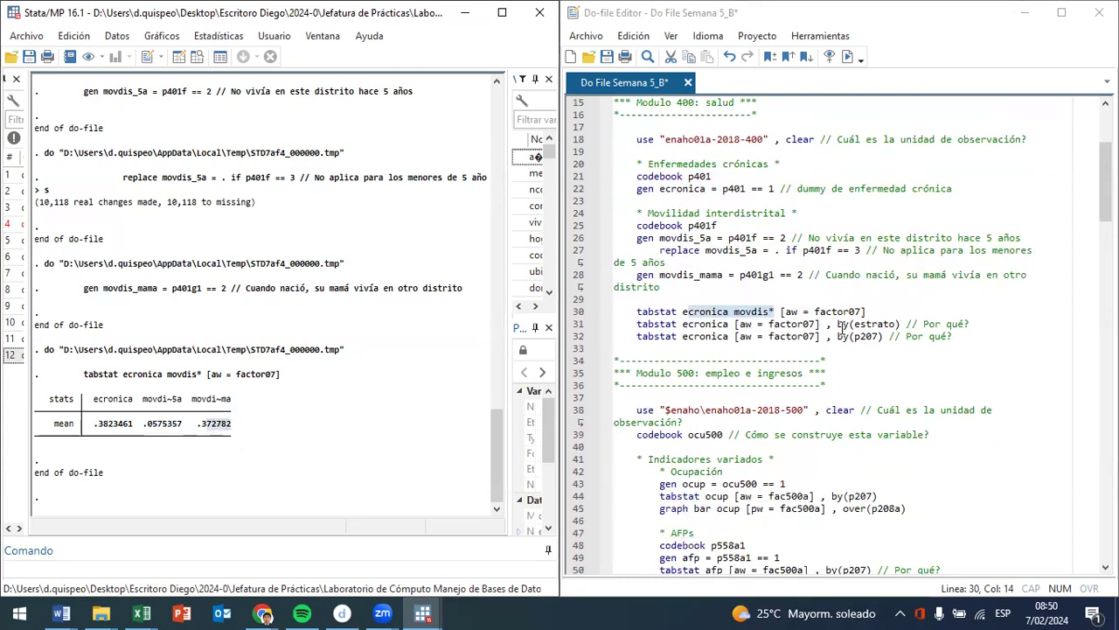
left_click_drag(718, 322, 884, 325)
left_click(851, 61)
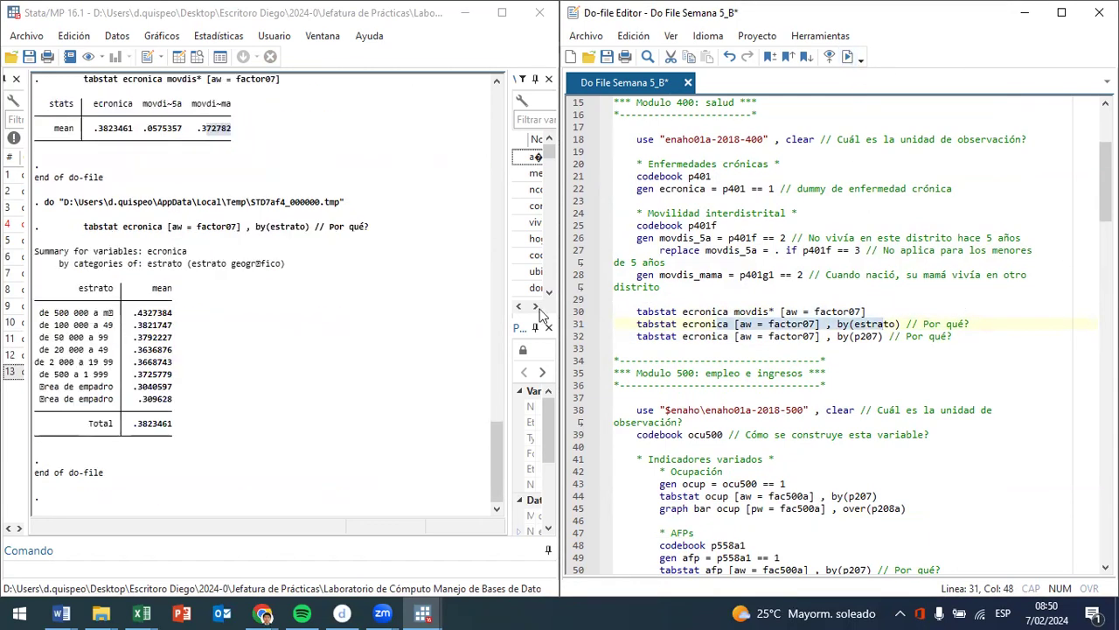
- Compare the chronic illness means of the largest stratum, the other population-size strata and the two área de empadronamiento rows
left_click_drag(182, 315, 35, 322)
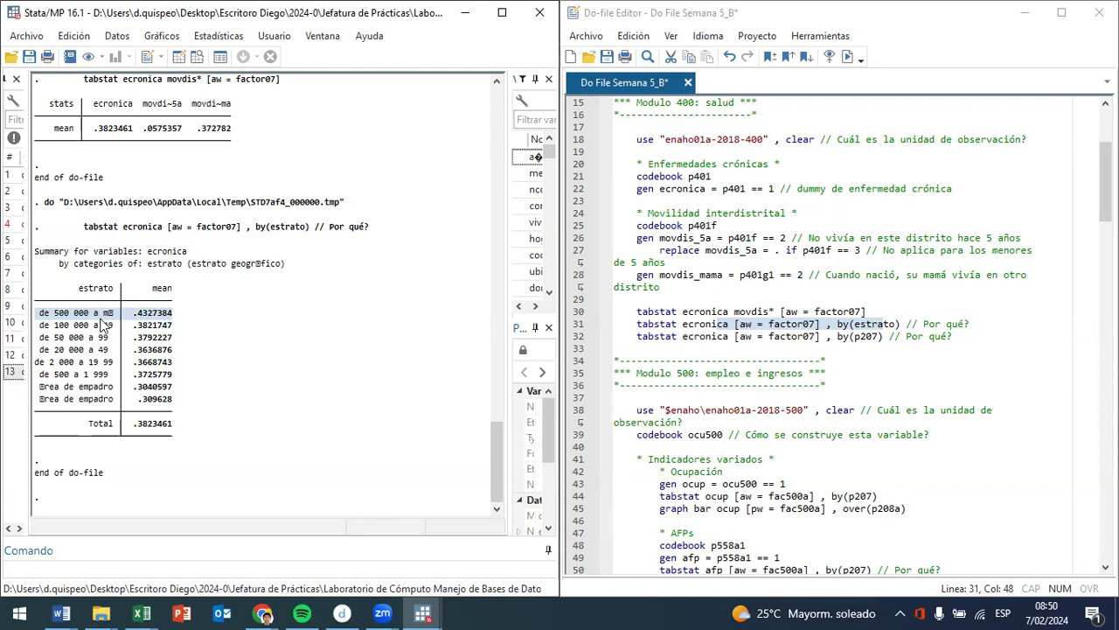
left_click(172, 393)
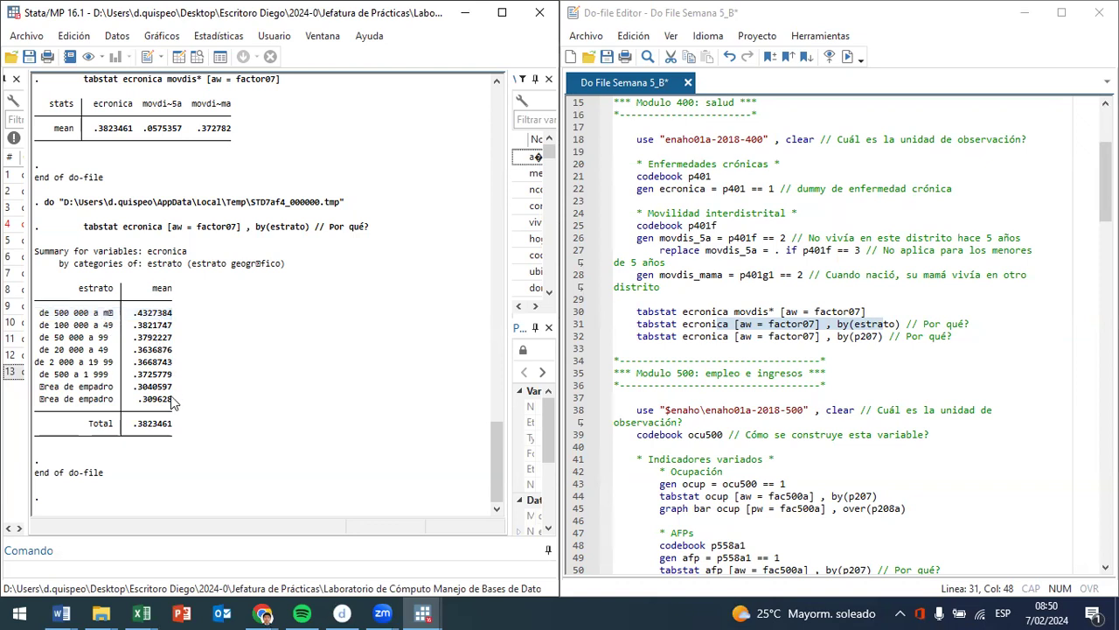
left_click_drag(172, 401, 35, 391)
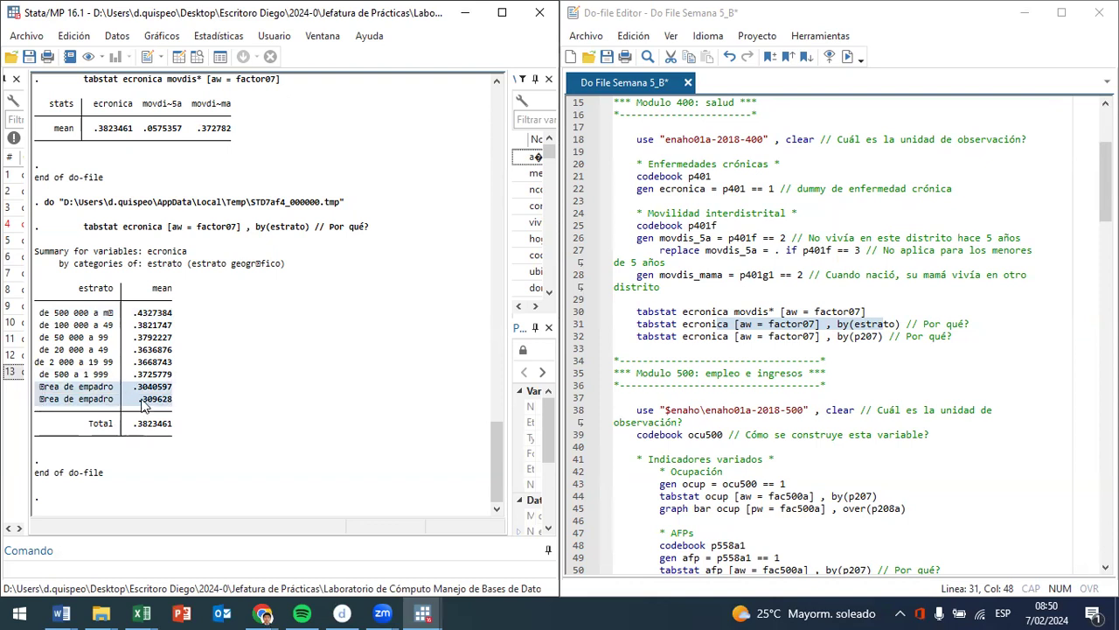
left_click(182, 379)
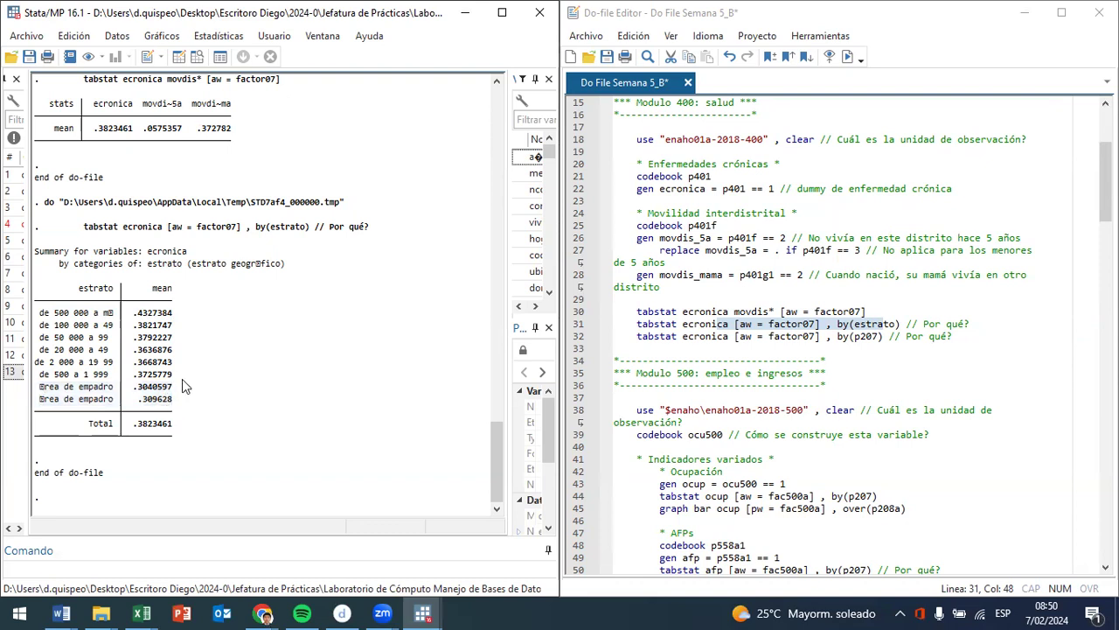
left_click_drag(164, 373, 29, 306)
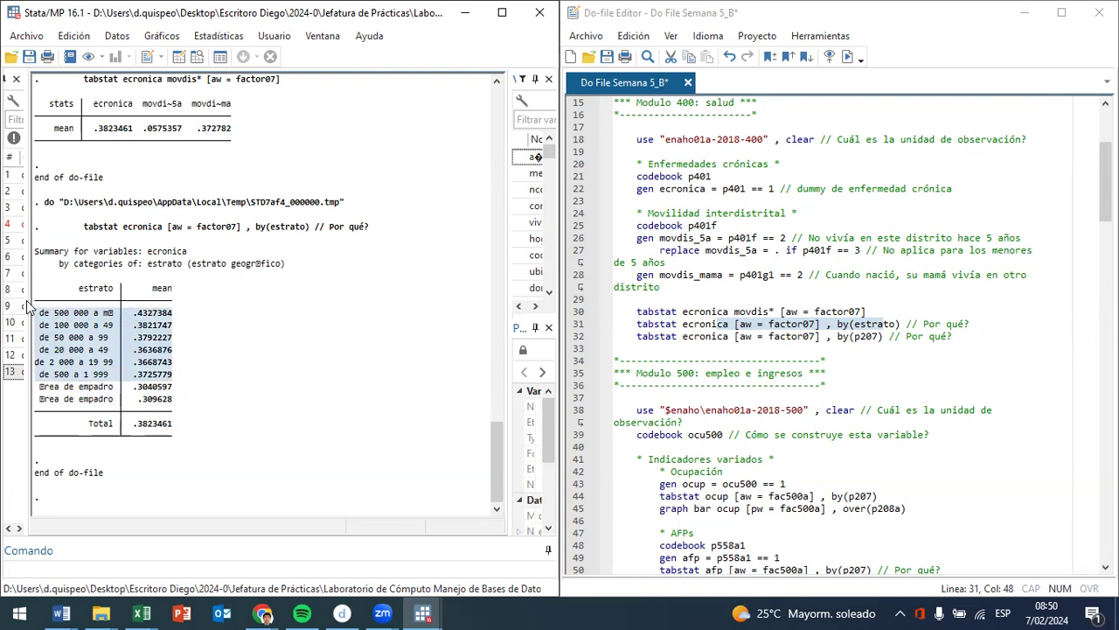
left_click_drag(172, 403, 17, 383)
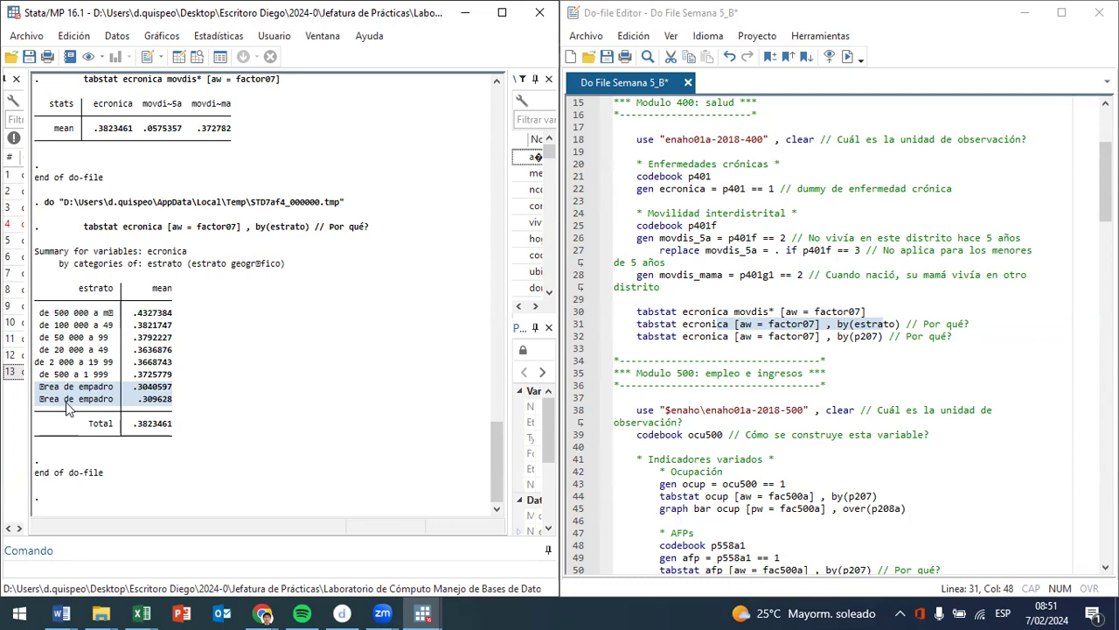
left_click(184, 392)
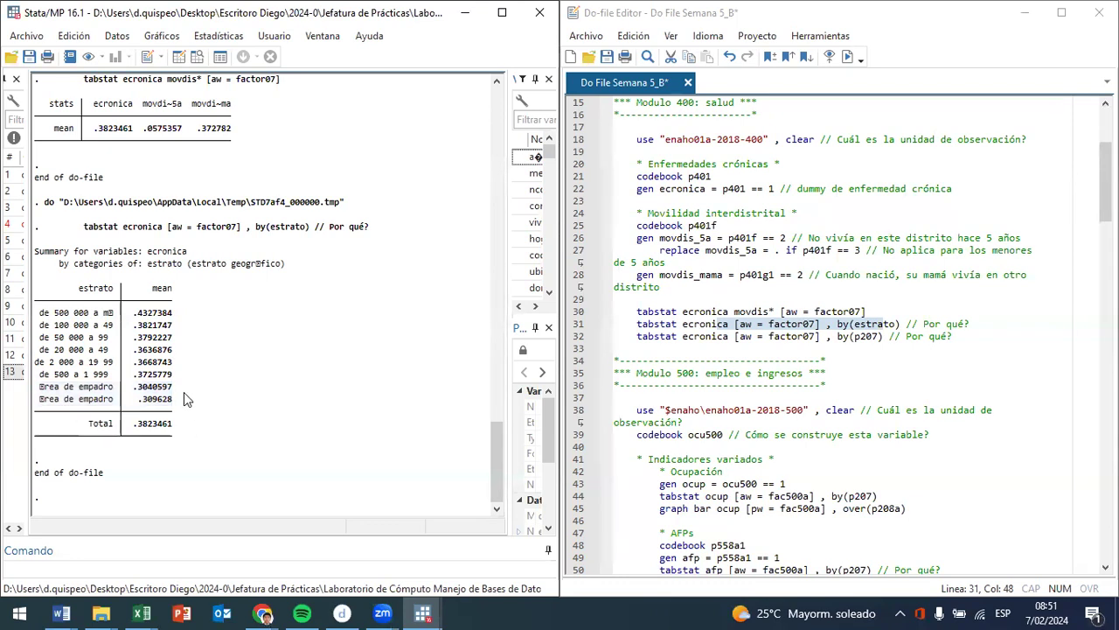
left_click_drag(182, 397, 37, 384)
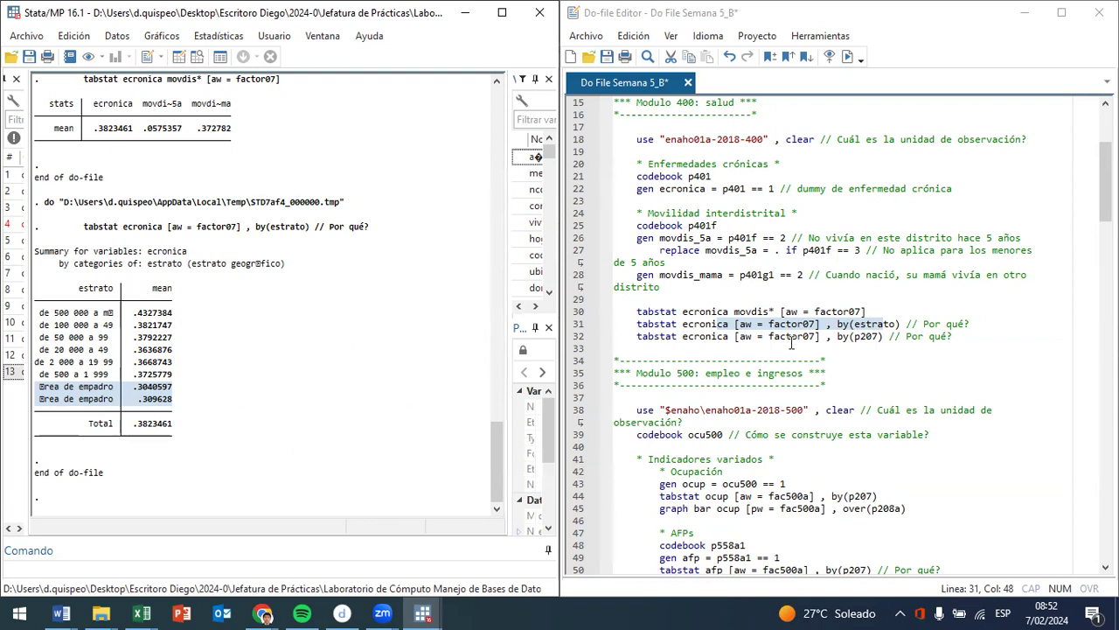
- Run the do-file line tabstat ecronica [aw = factor07] , by(p207) and compare the means for hombre and mujer
left_click_drag(832, 338, 678, 335)
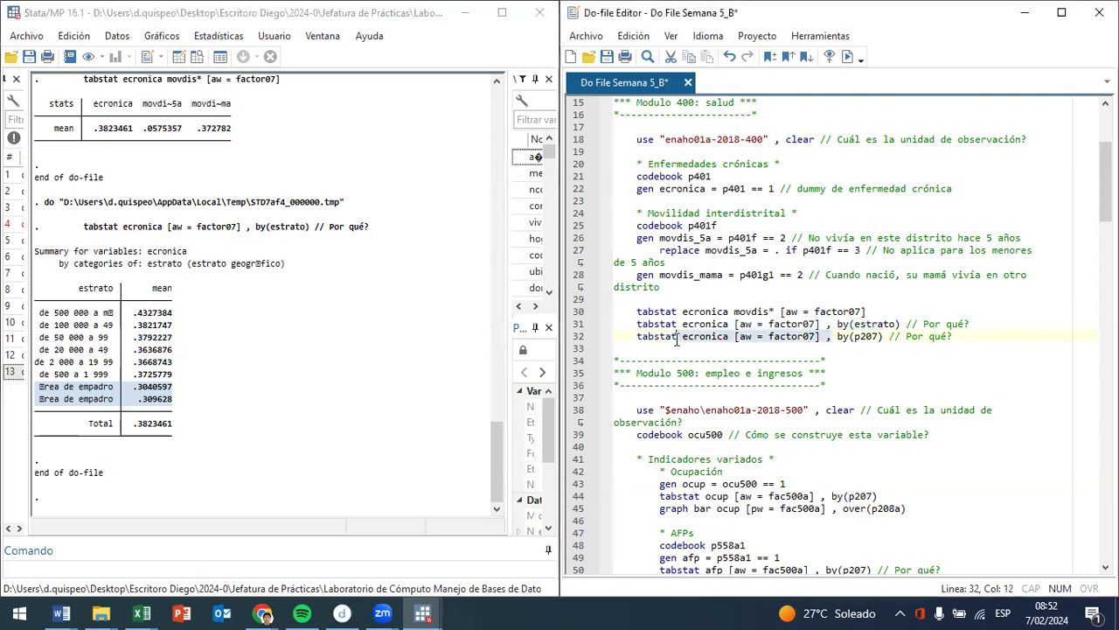
left_click(845, 60)
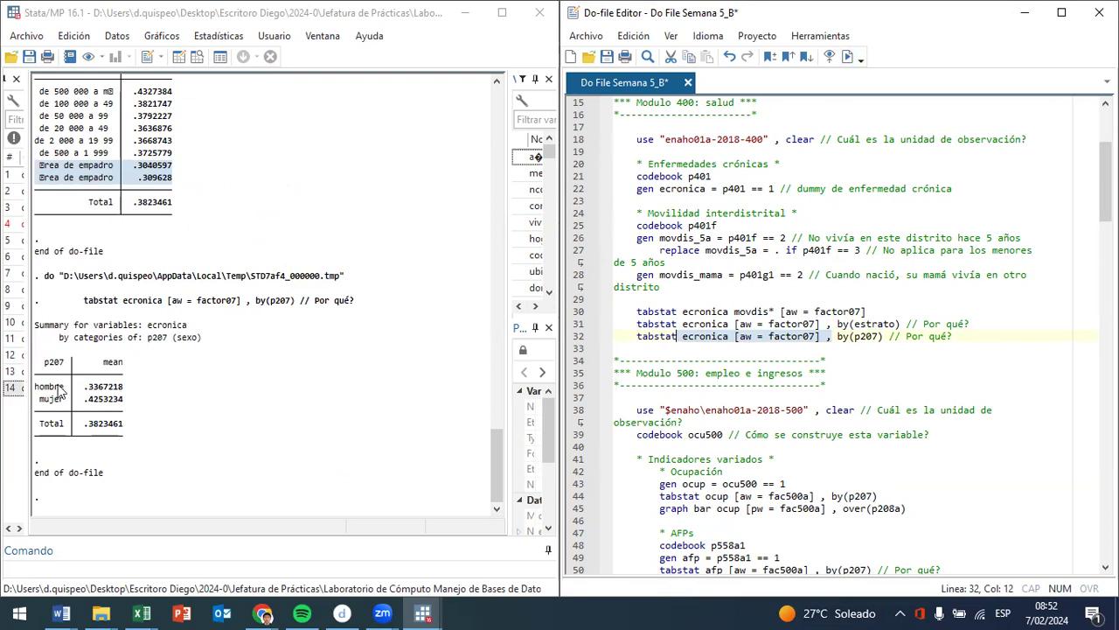
left_click_drag(140, 390, 14, 379)
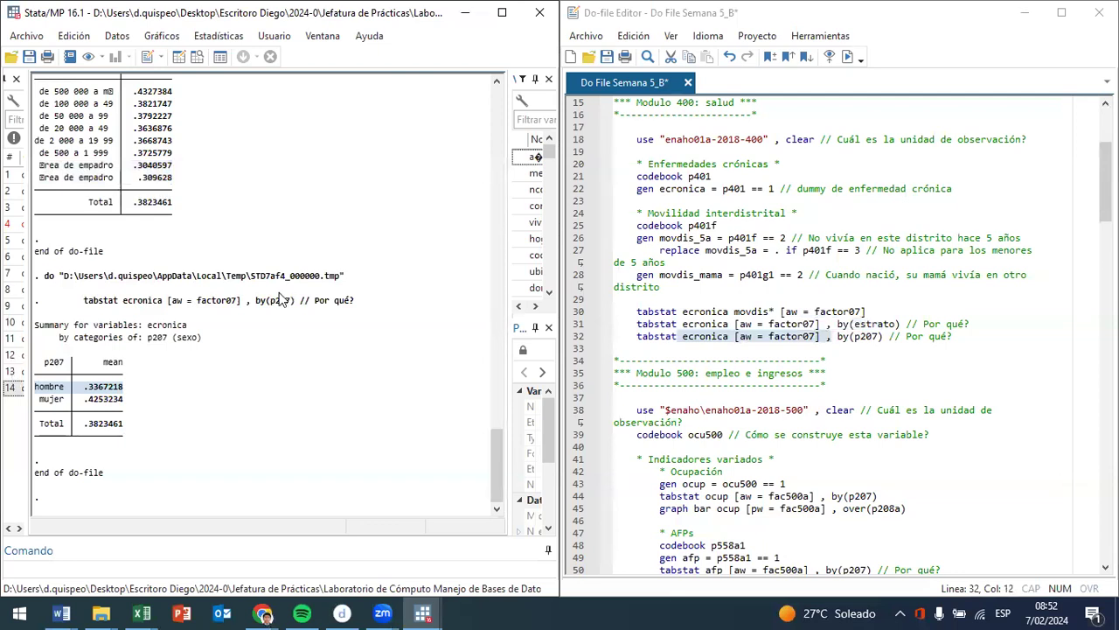
left_click_drag(140, 402, 33, 392)
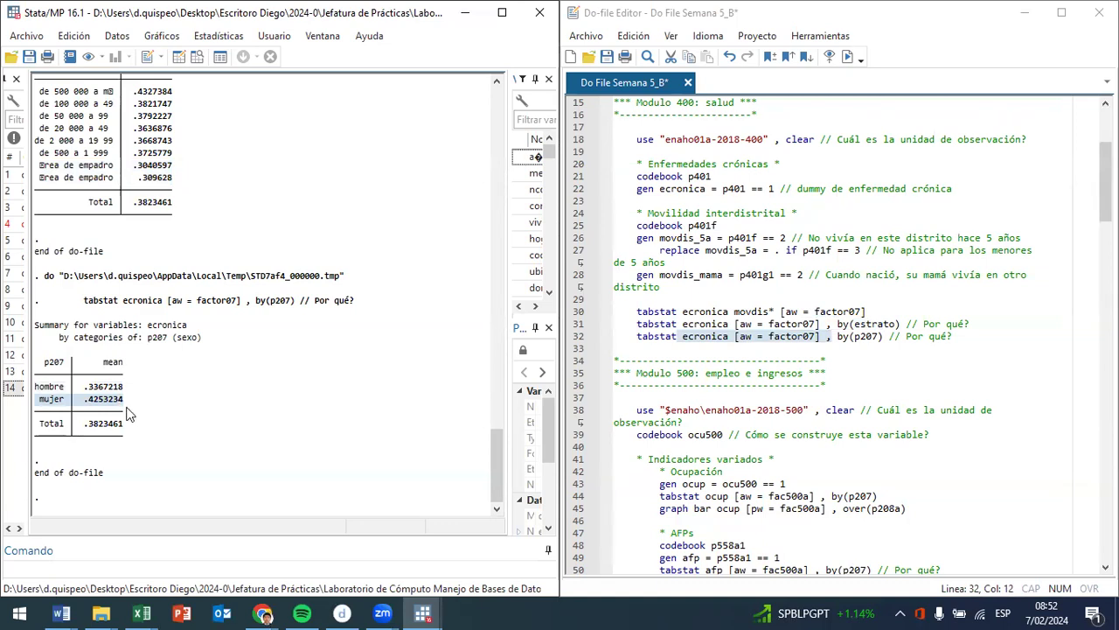
left_click(130, 403)
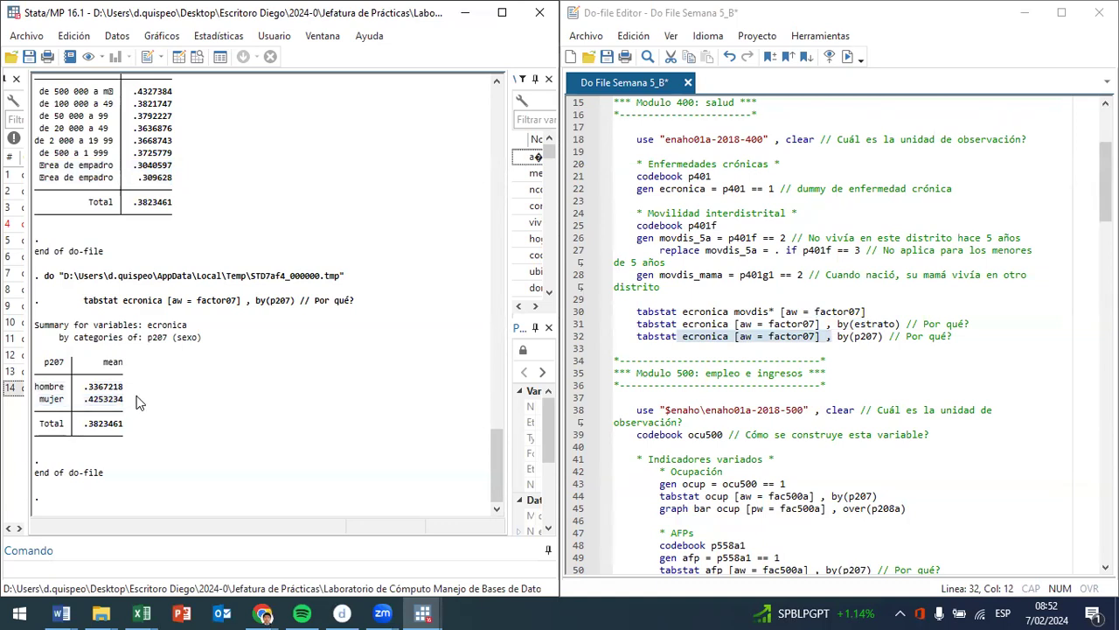
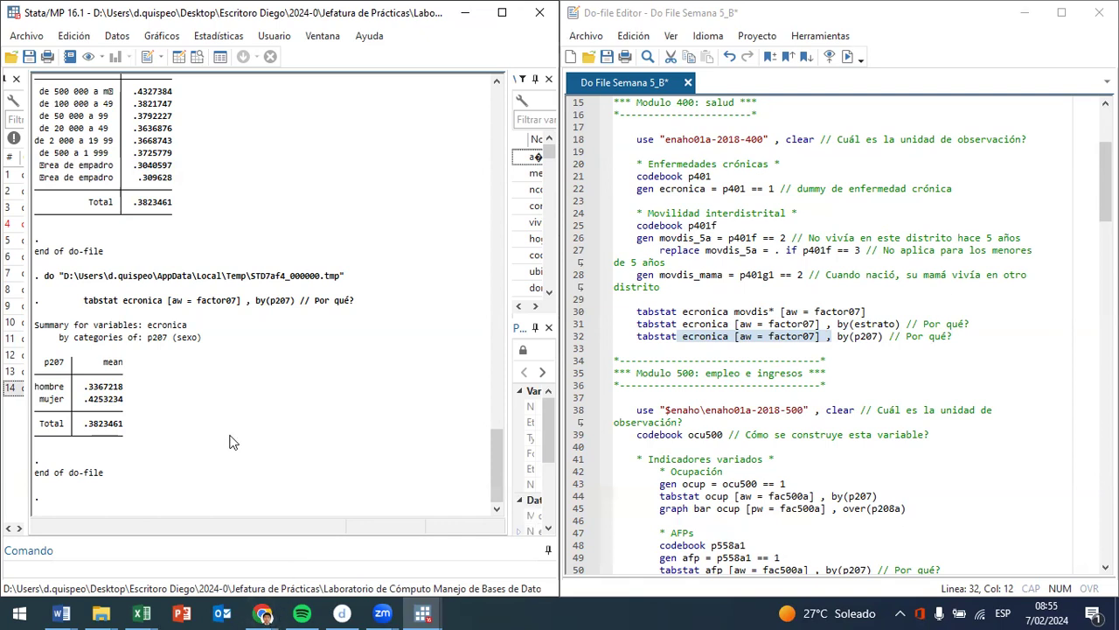
- Highlight the mujer row in the by(p207) results and browse the names and labels of the module 400 variables
left_click_drag(153, 409, 35, 407)
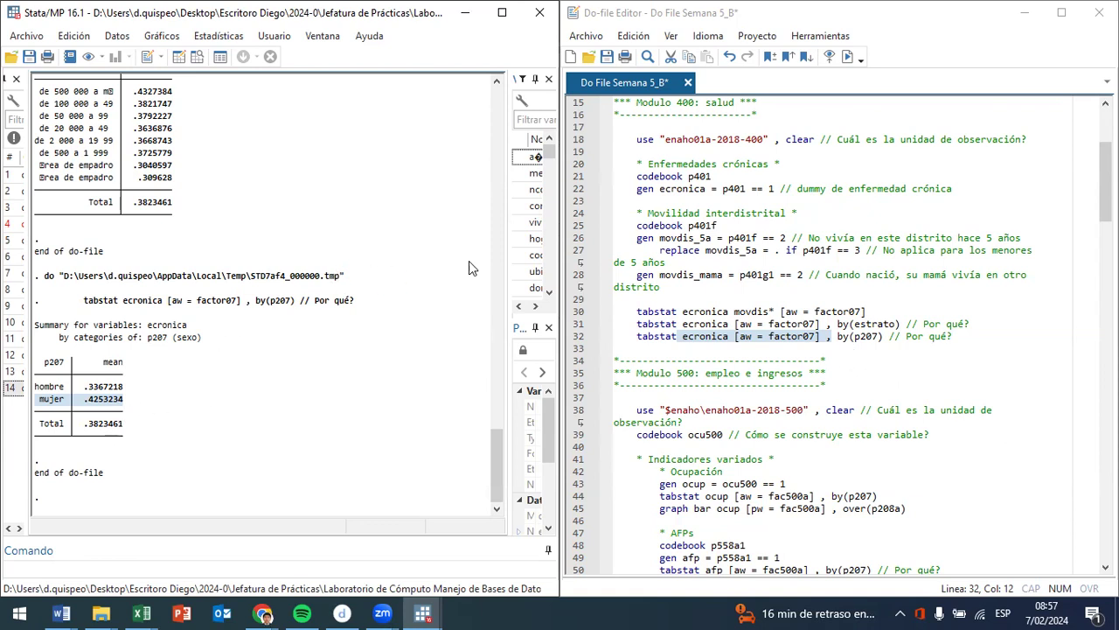
left_click_drag(508, 297, 250, 297)
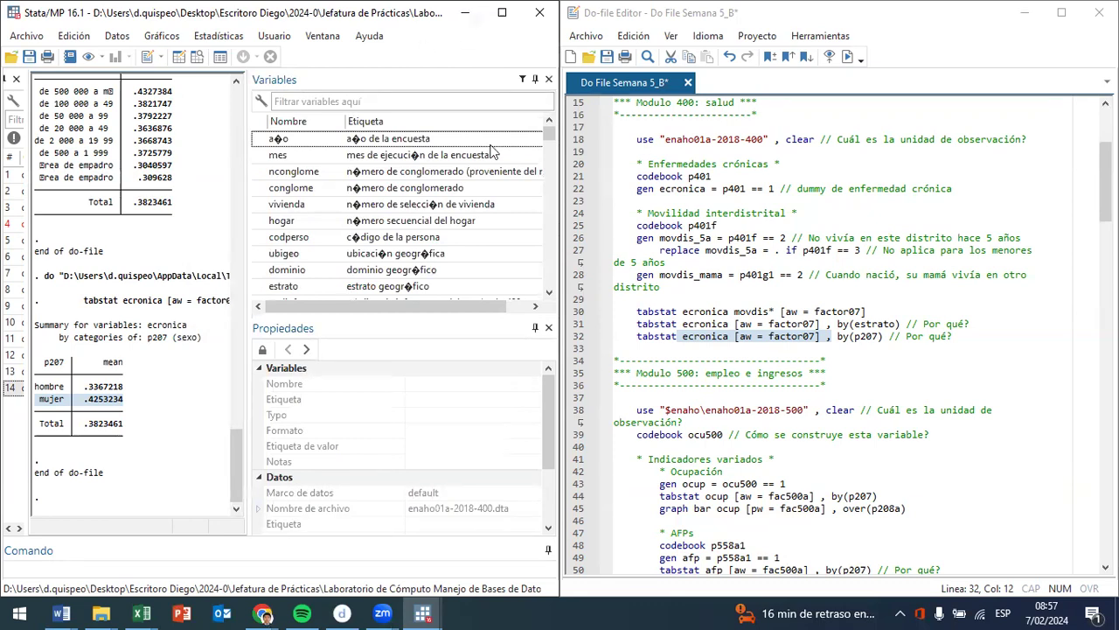
scroll(459, 203, "down", 10)
scroll(459, 203, "down", 15)
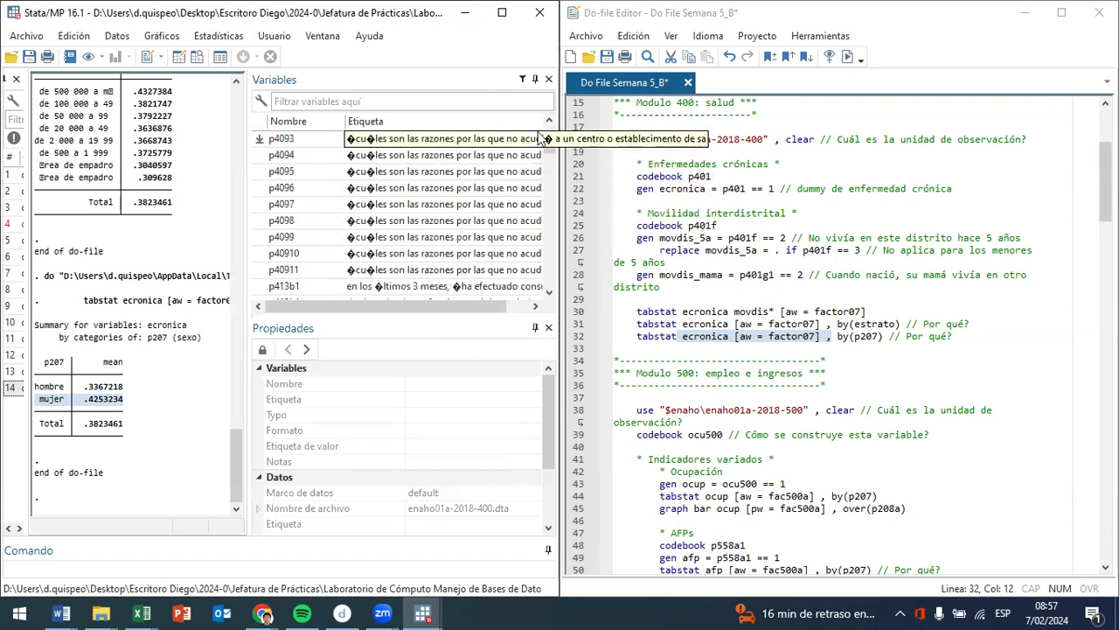
left_click_drag(550, 149, 550, 129)
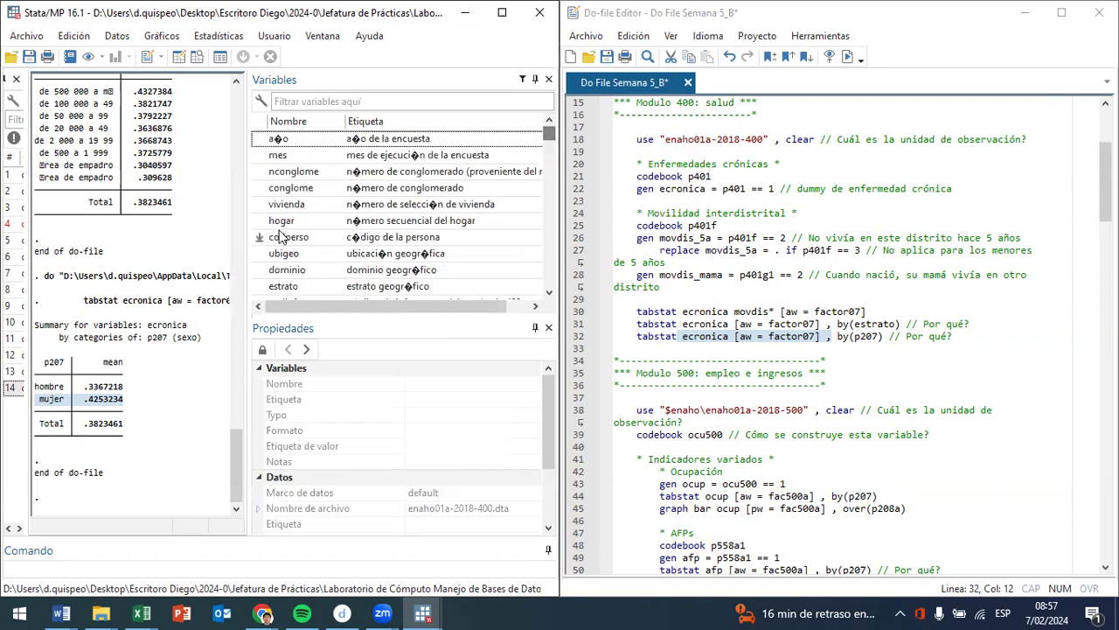
left_click_drag(248, 234, 431, 233)
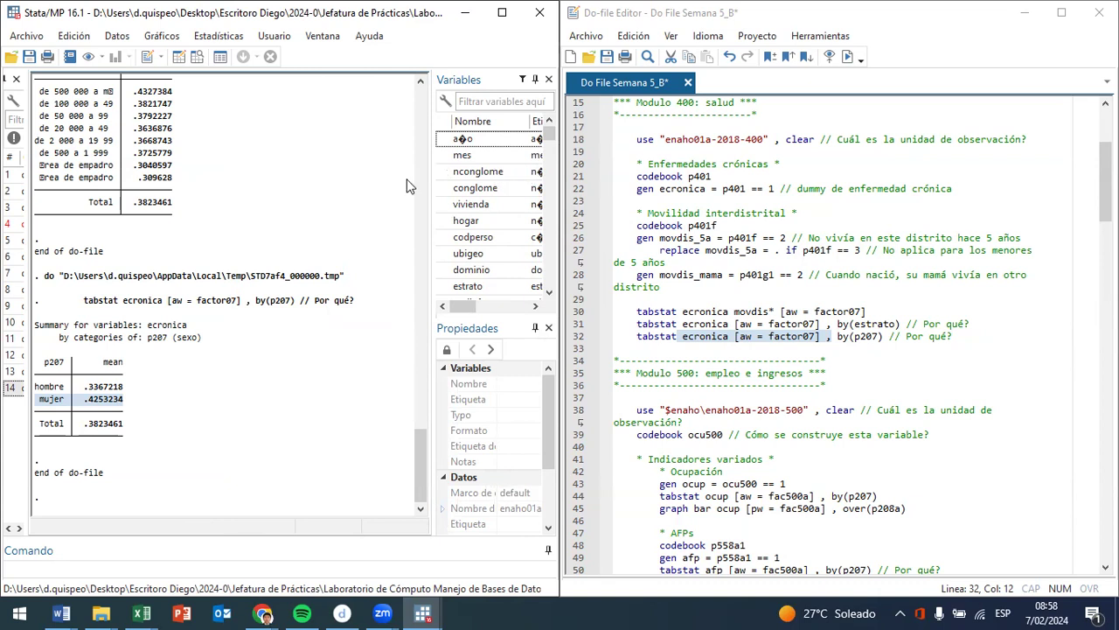
left_click_drag(432, 173, 368, 173)
left_click_drag(548, 136, 540, 198)
scroll(423, 190, "down", 18)
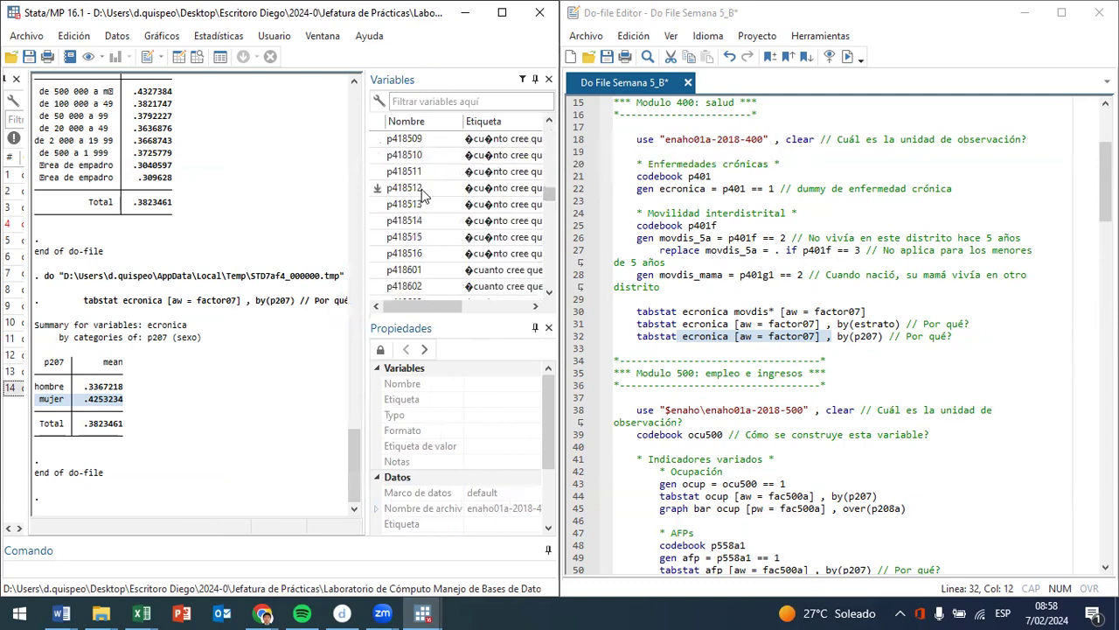
scroll(479, 241, "down", 15)
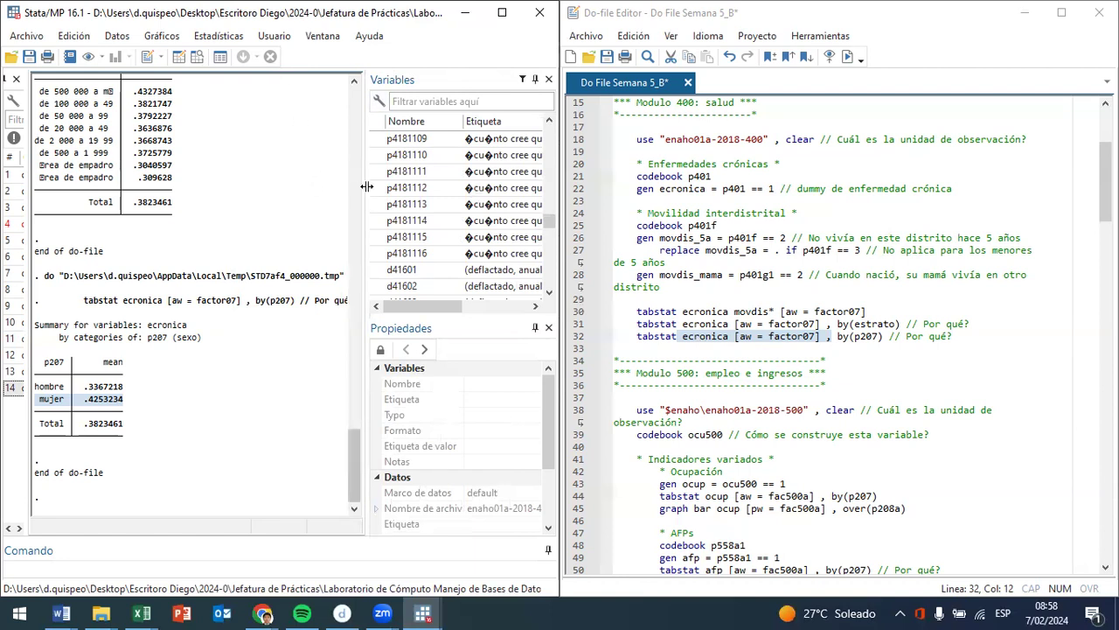
left_click_drag(368, 189, 487, 189)
- Review the Modulo 500: empleo e ingresos section of the do-file, from the use line through the inclusión financiera block
left_click(766, 358)
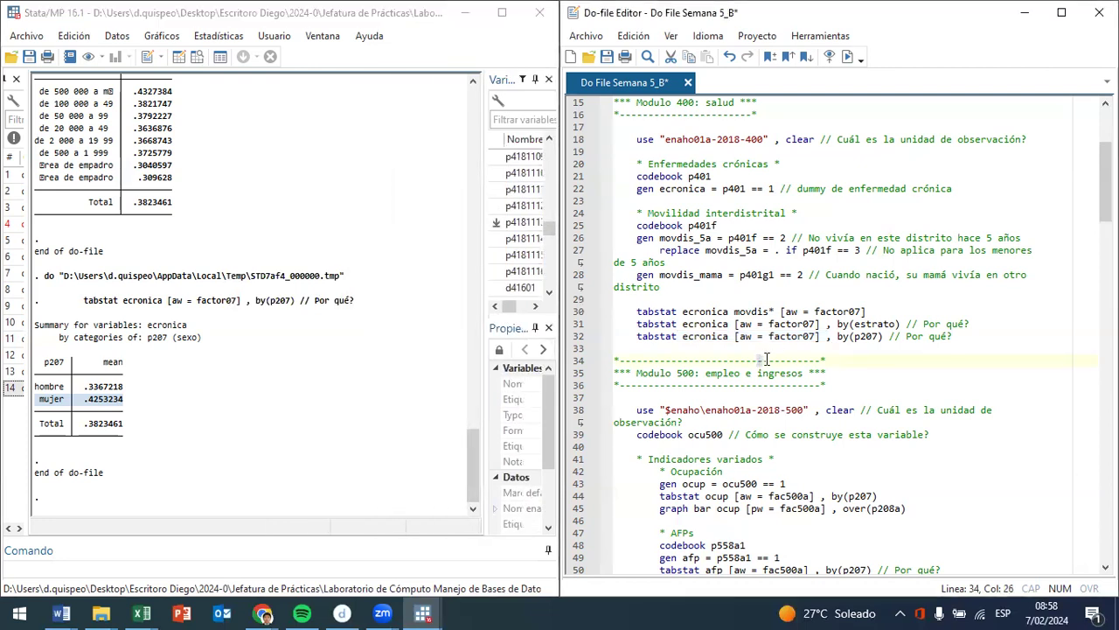
scroll(804, 394, "down", 5)
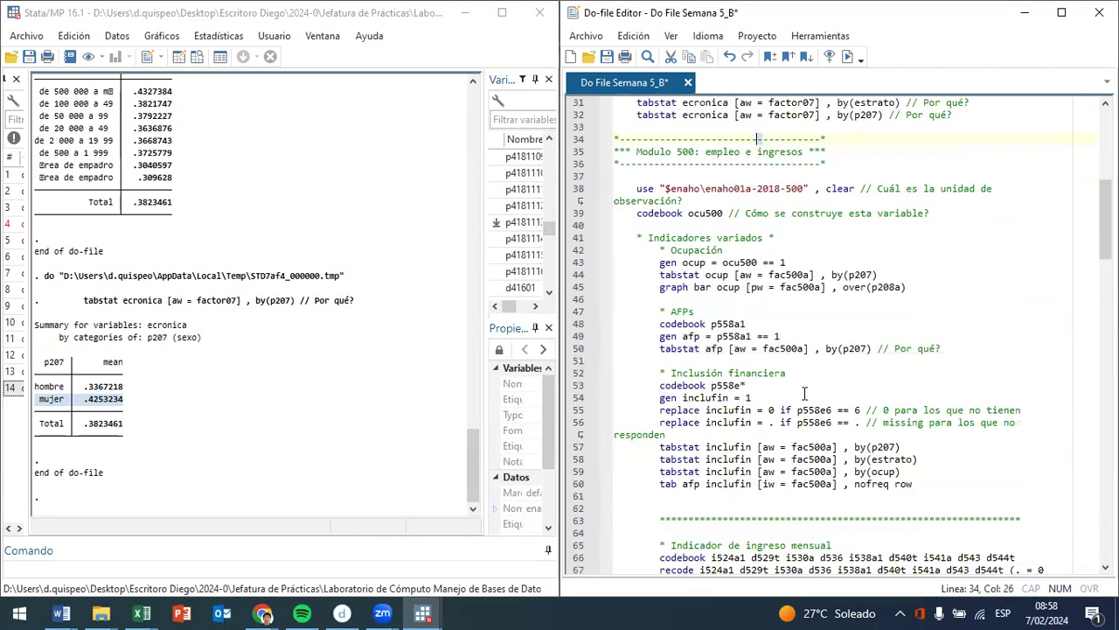
scroll(804, 393, "down", 1)
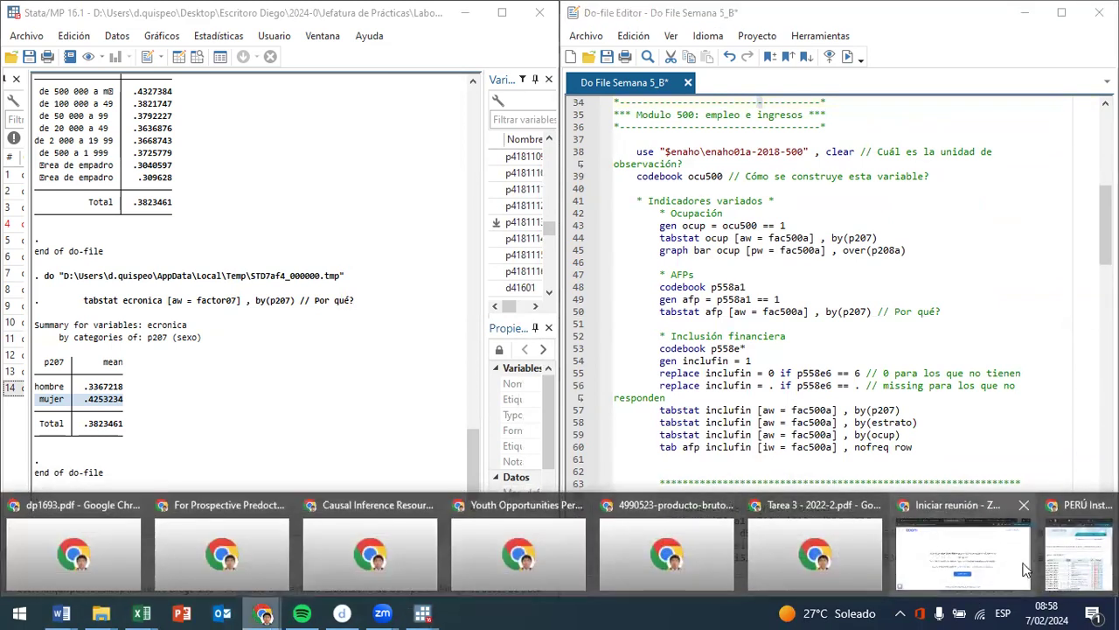
- Switch to Chrome, open 634-Modulo05.zip from the recent downloads and enter the archive's 634-Modulo05 folder
left_click(1078, 555)
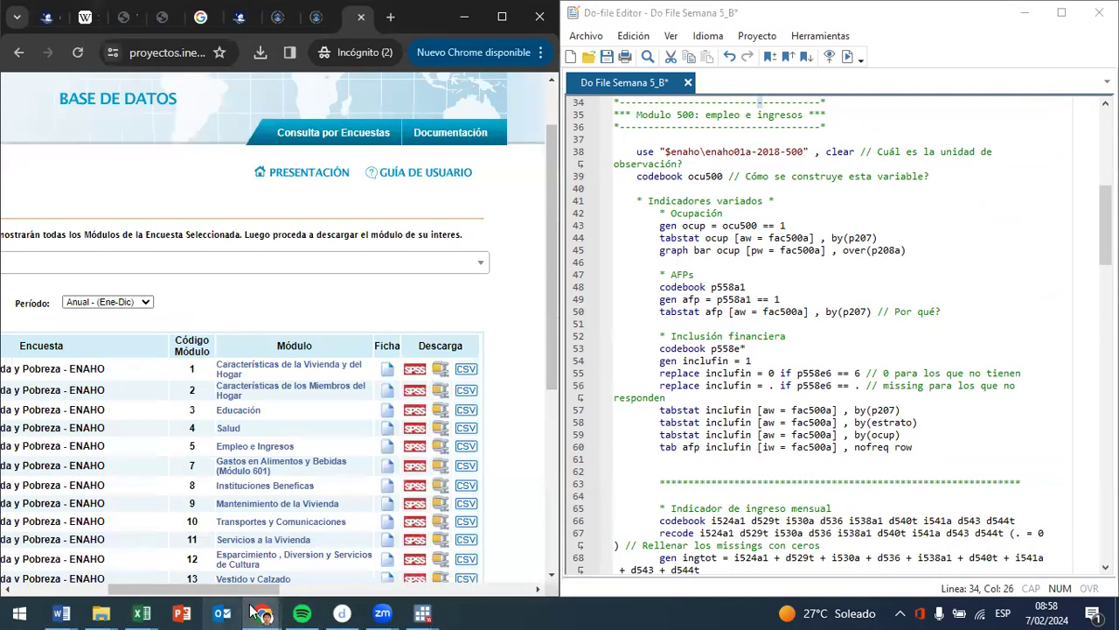
mouse_move(254, 612)
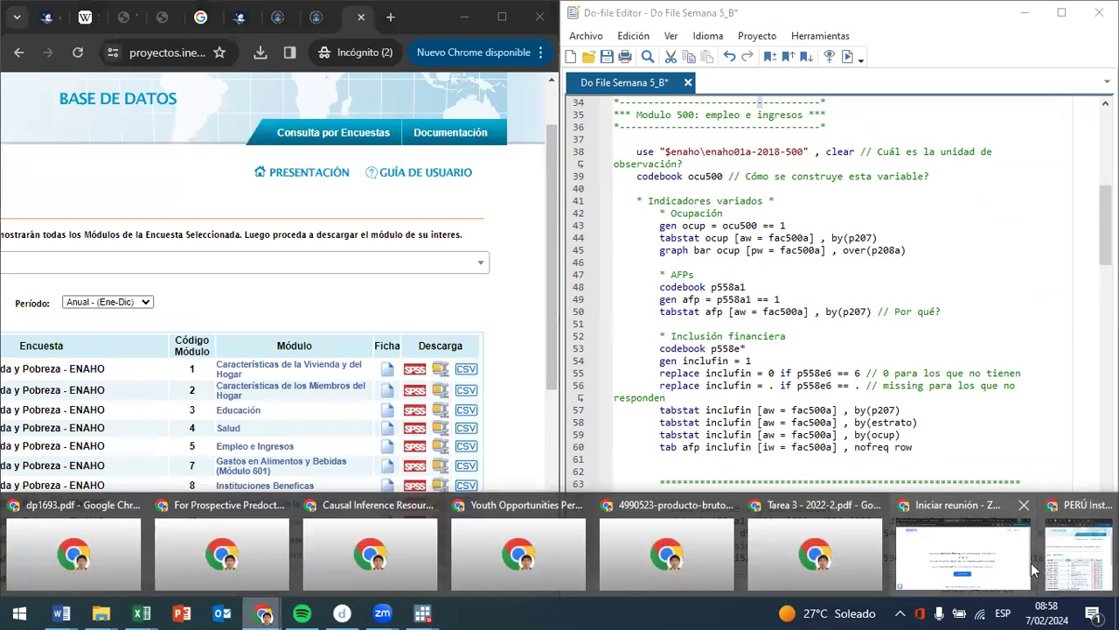
left_click(1059, 564)
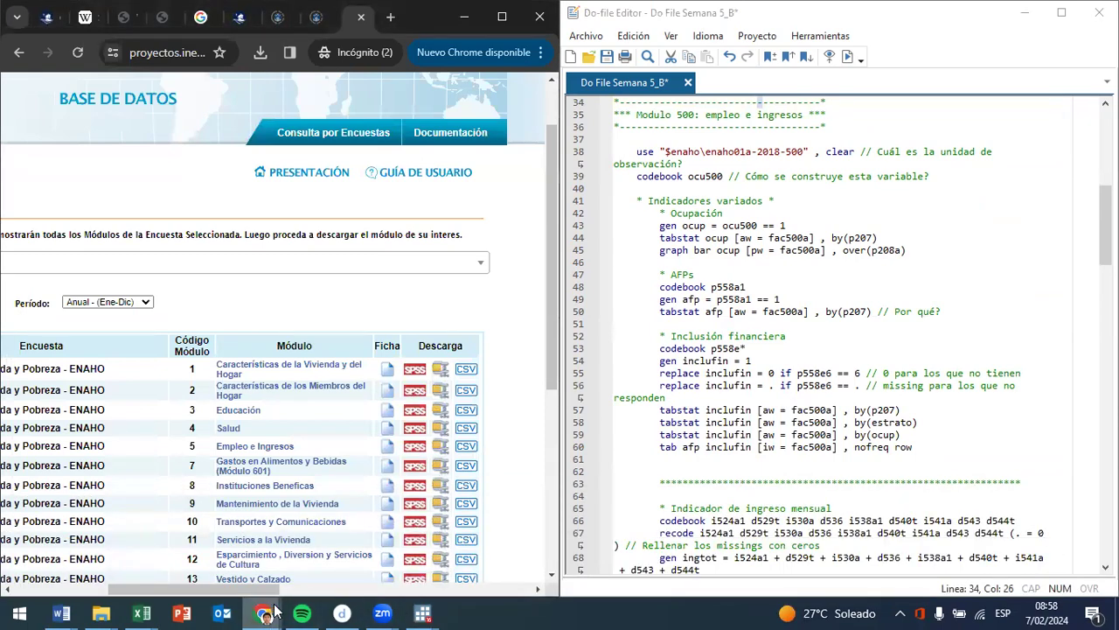
mouse_move(271, 612)
left_click(909, 569)
left_click(819, 52)
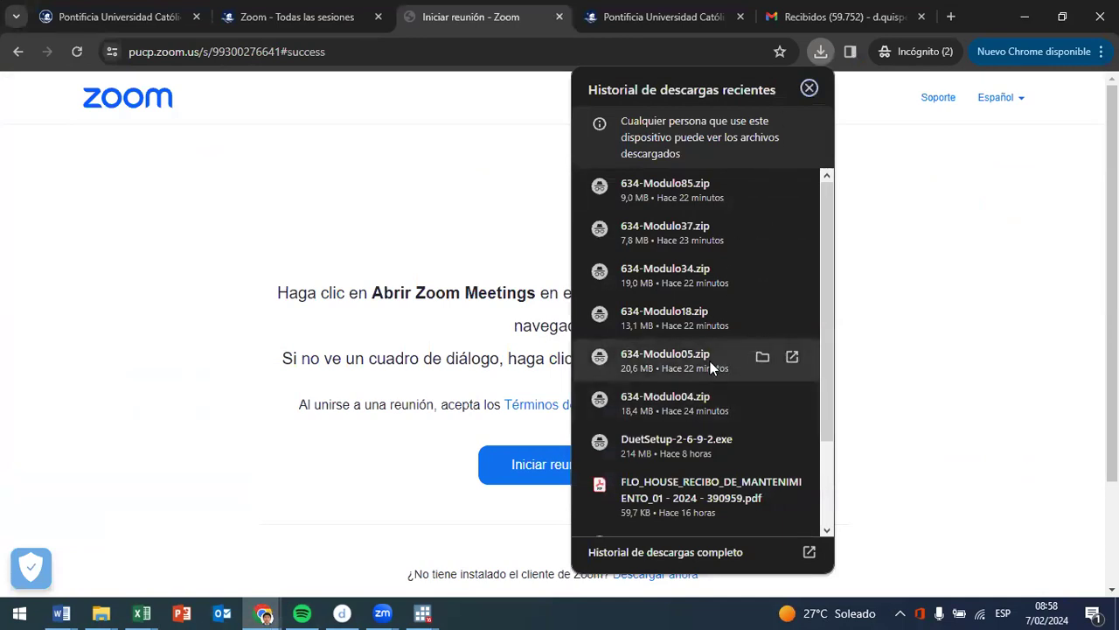
left_click(711, 357)
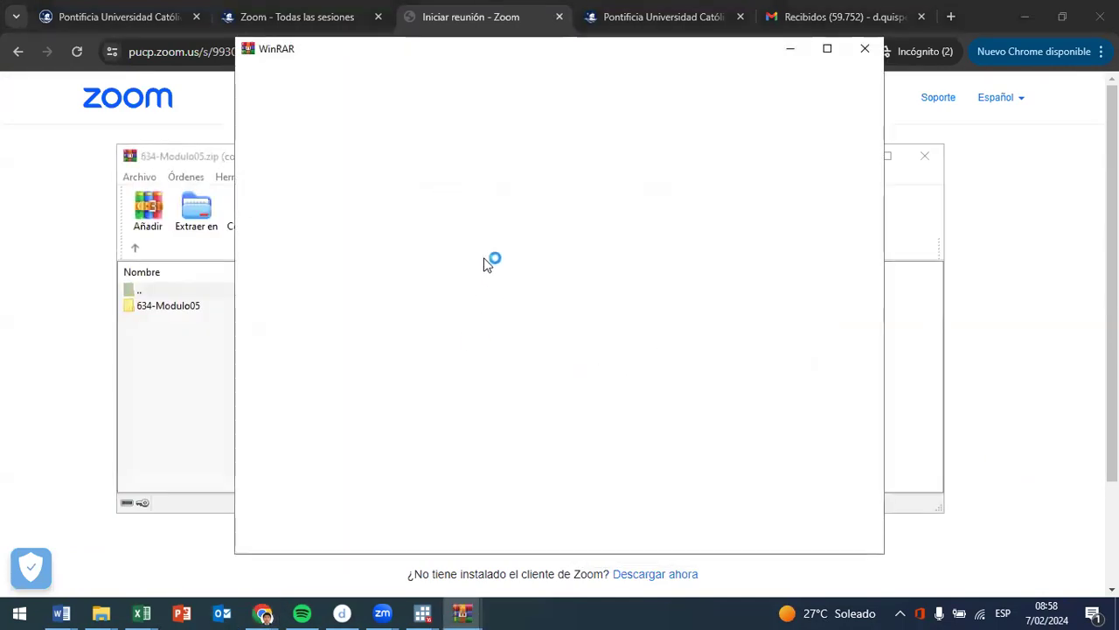
key("Escape")
double_click(234, 308)
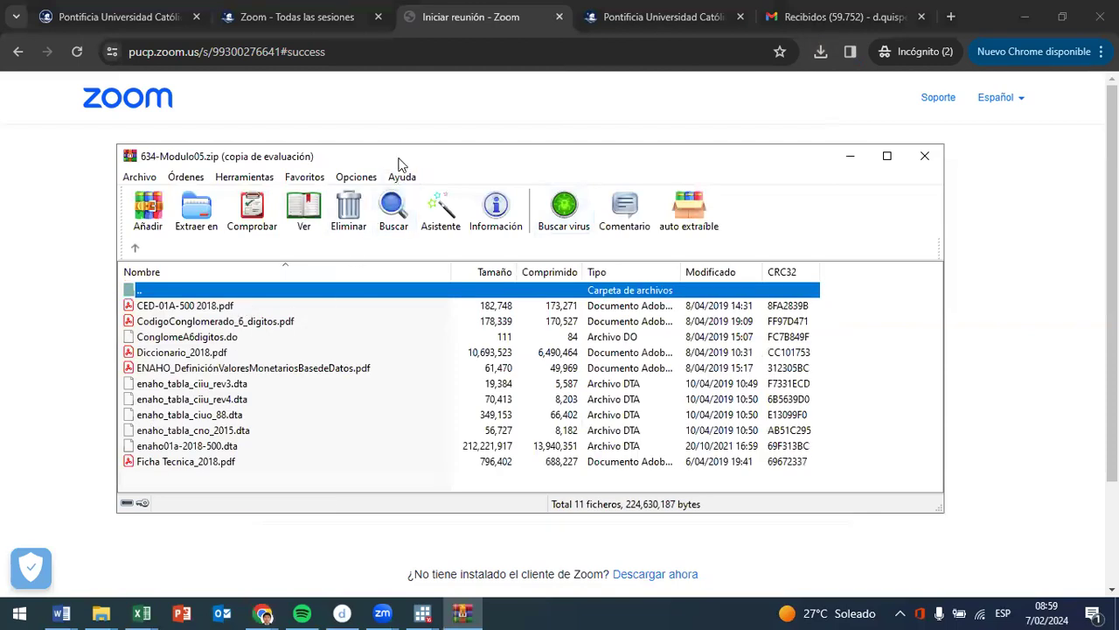
- Bring up the Semana 5 folder in File Explorer and arrange it side by side with the 634-Modulo05.zip archive window
left_click_drag(427, 165, 825, 144)
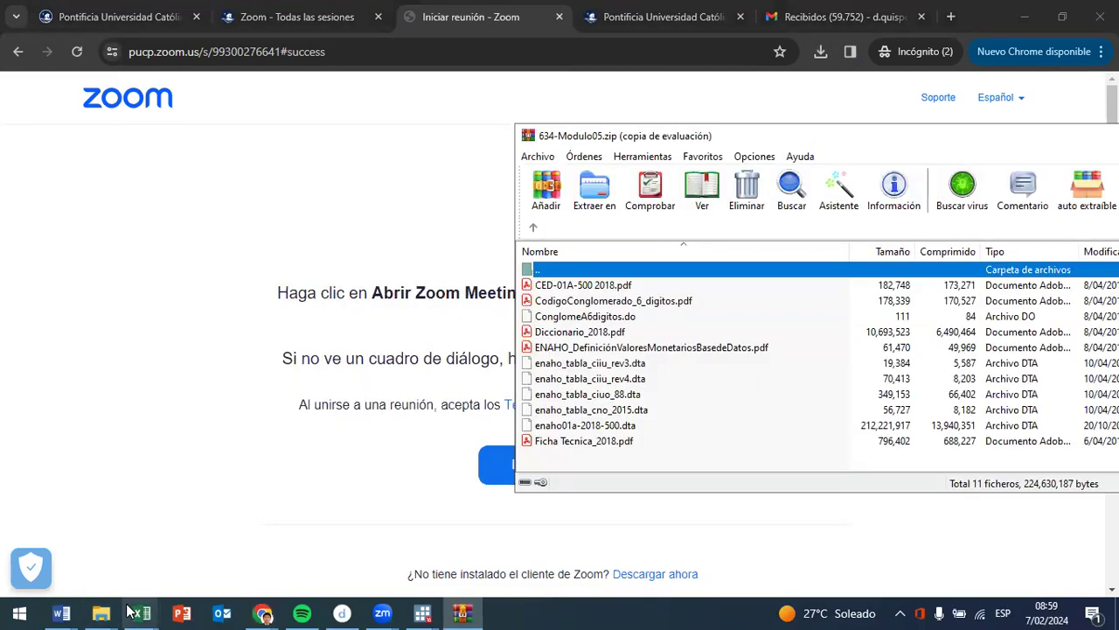
mouse_move(101, 612)
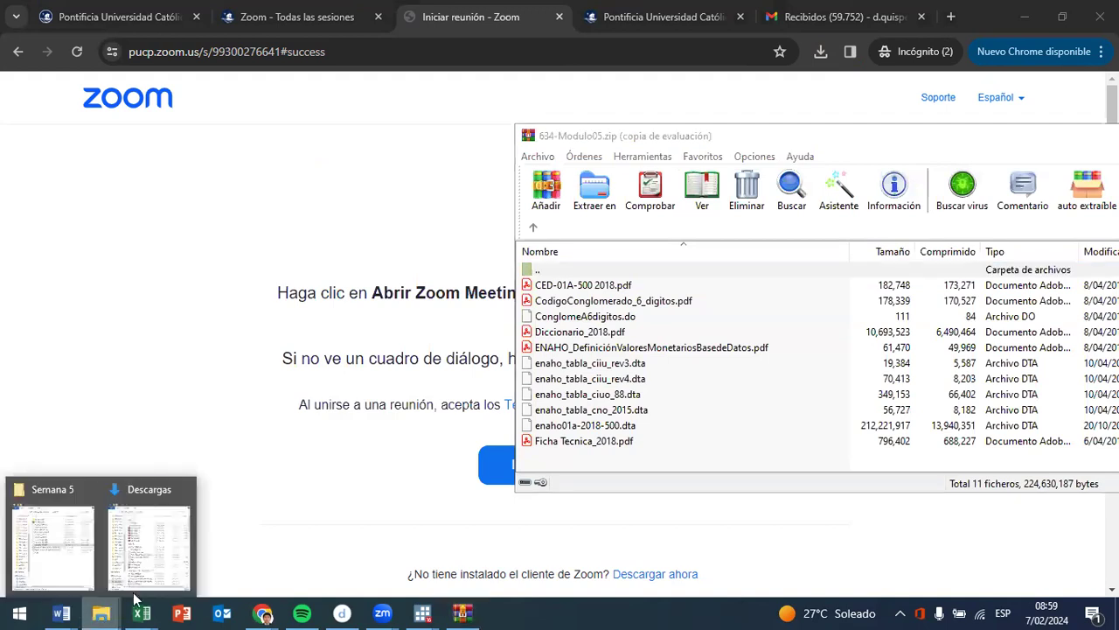
left_click(33, 570)
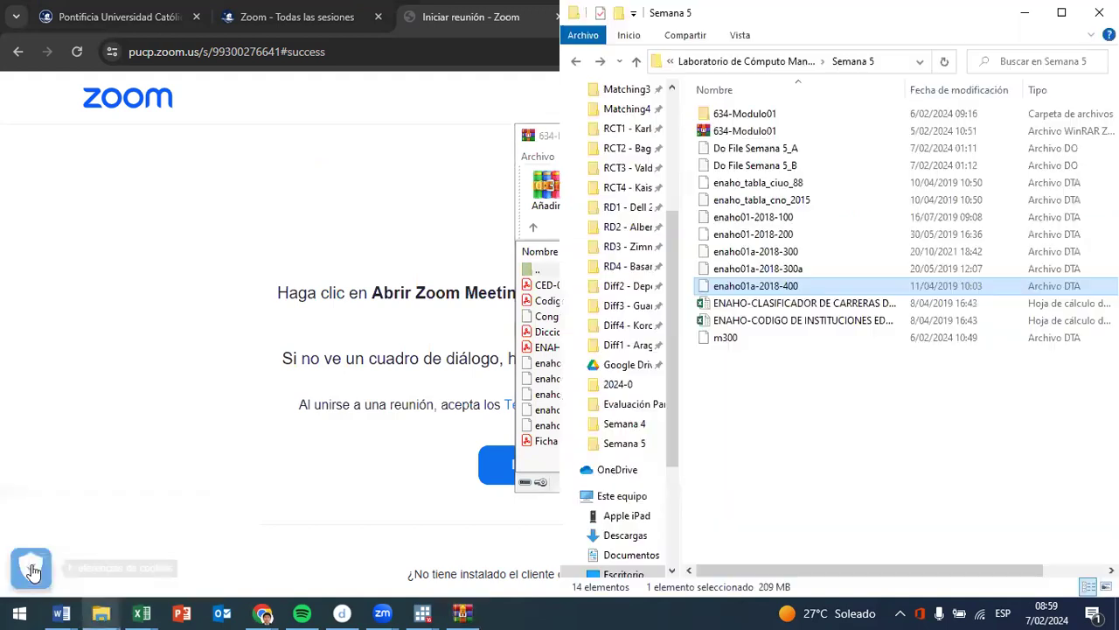
double_click(968, 25)
left_click(690, 136)
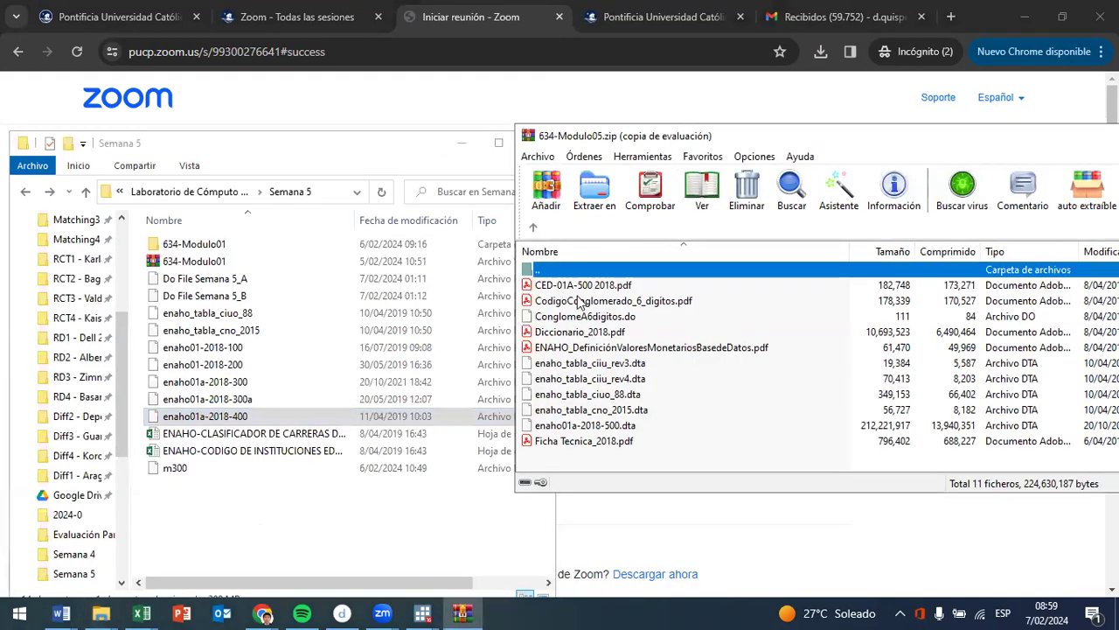
- Point out the classification tables enaho_tabla_ciiu_rev3, enaho_tabla_cno_2015 and enaho_tabla_ciuo_88 in the module 05 archive
left_click(582, 365)
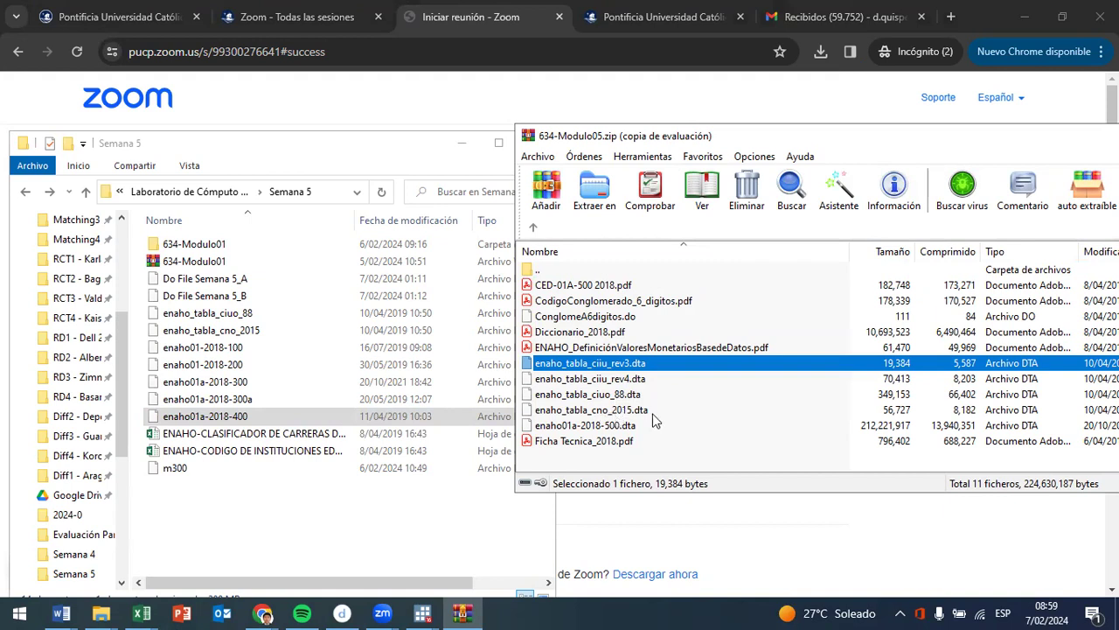
left_click(631, 411)
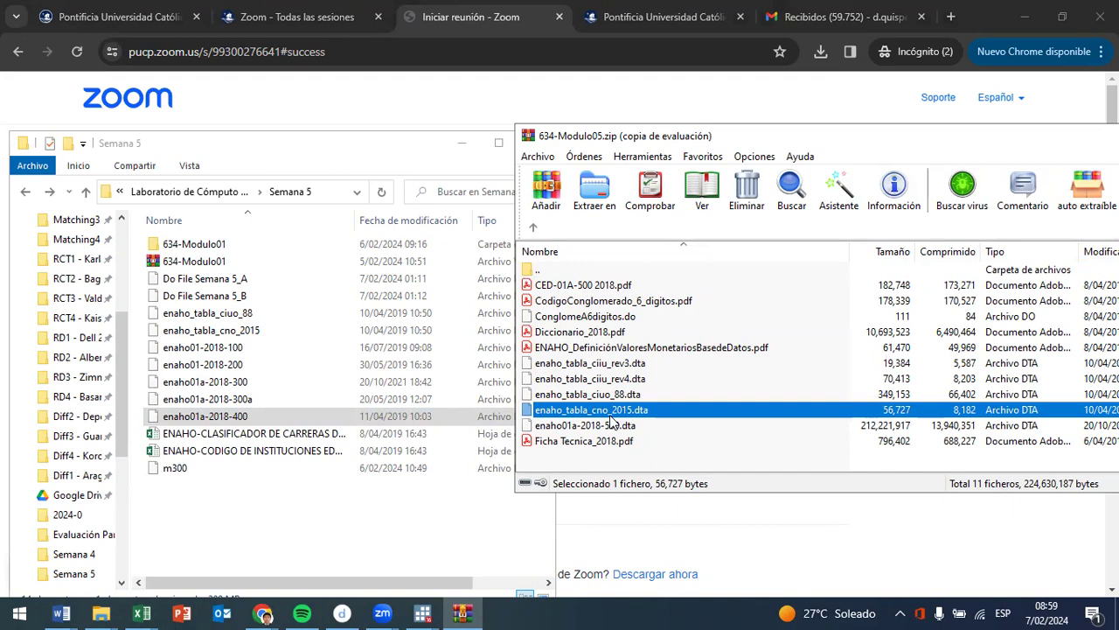
left_click(612, 399)
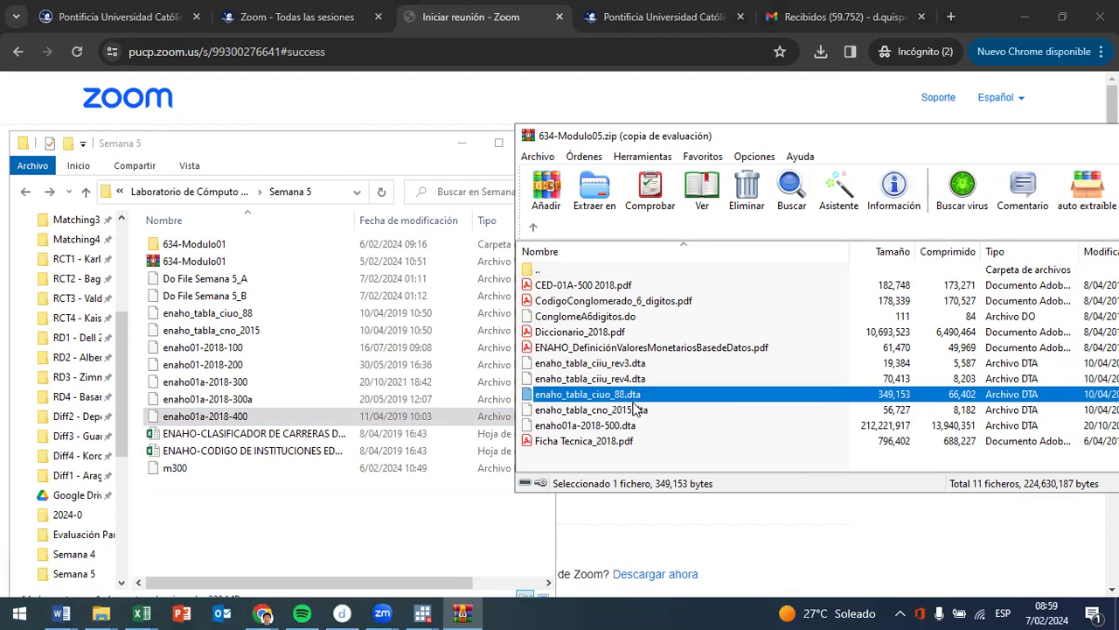
left_click(635, 364)
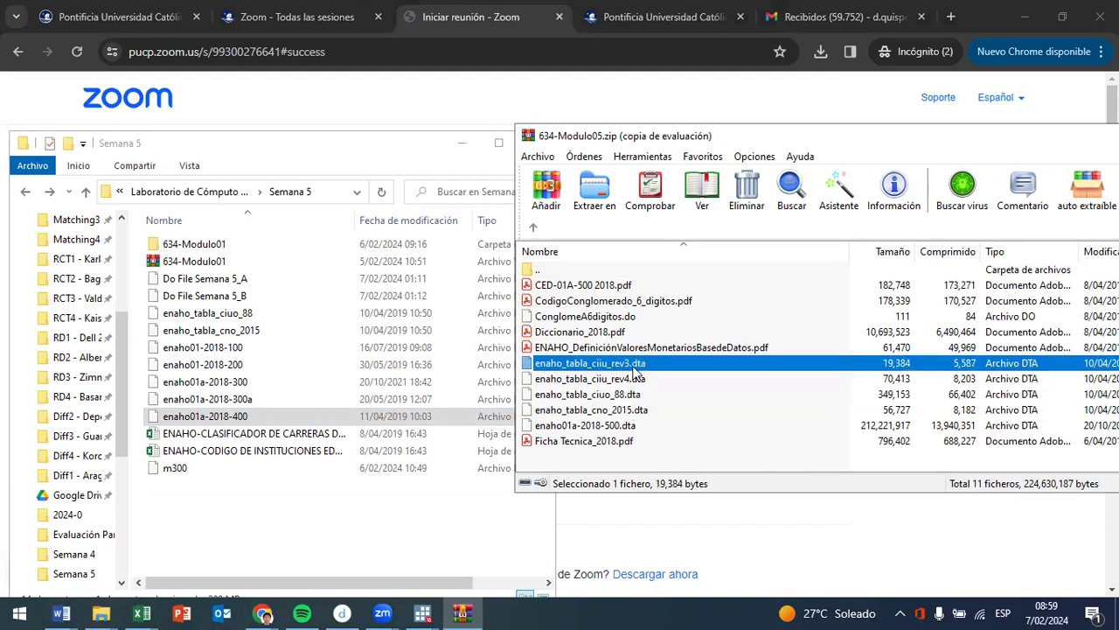
- Search Google for "ciiu" in a new browser tab and open the SUNAT page on the Clasificación Industrial Internacional Uniforme
left_click(952, 17)
type("ciiu")
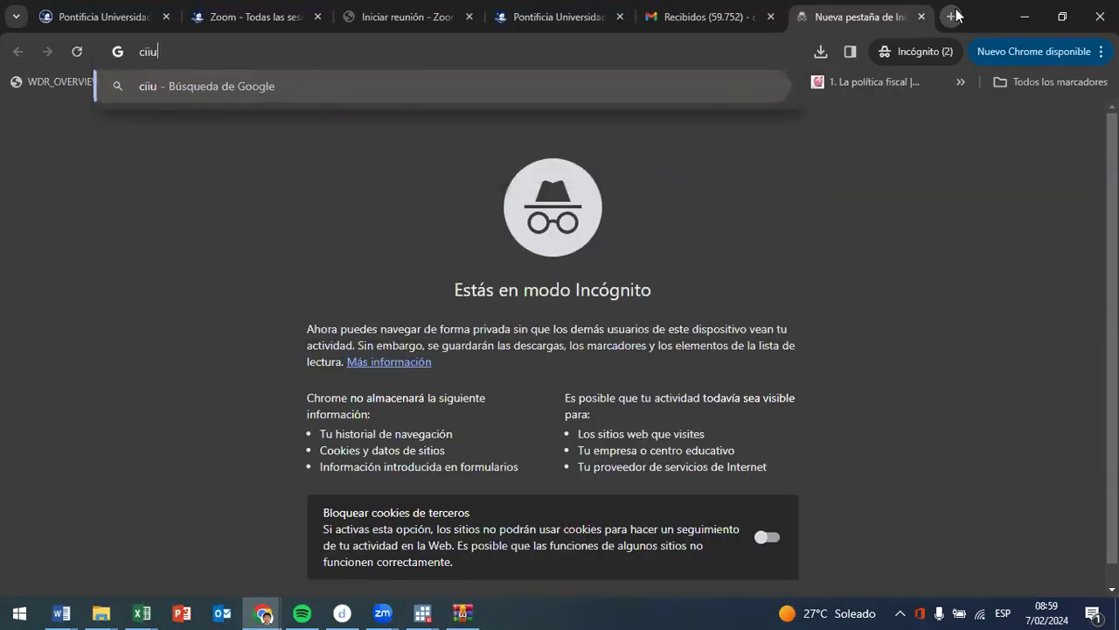
key("Return")
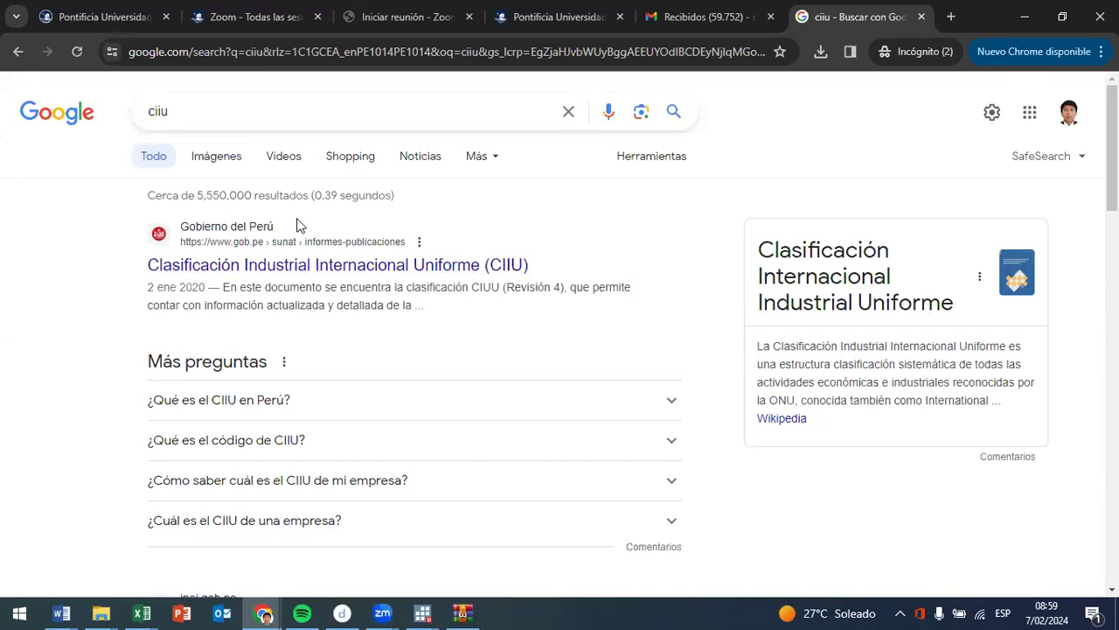
left_click(241, 267)
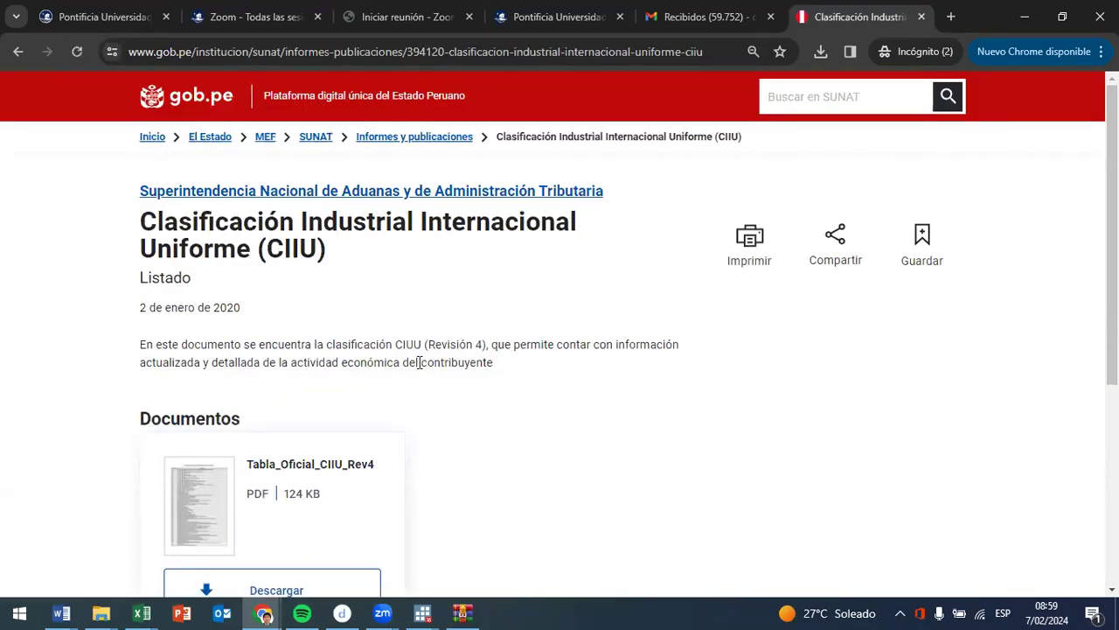
- Highlight "actividad económica" in the CIIU page description and open the Tabla_Oficial_CIIU_Rev4 PDF
left_click_drag(401, 364, 294, 363)
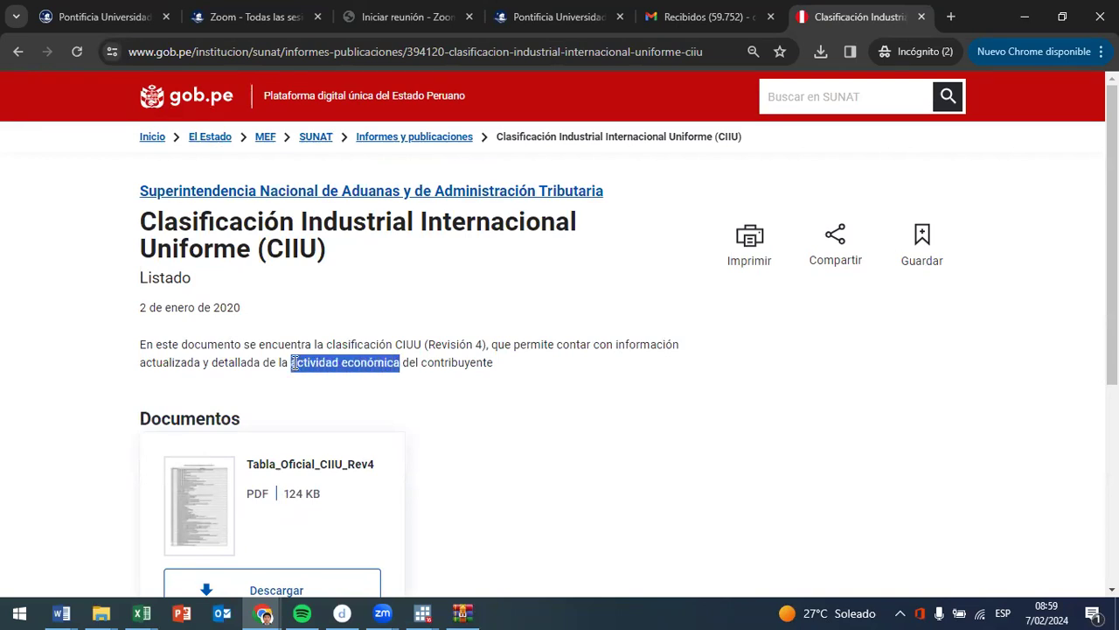
scroll(271, 455, "down", 1)
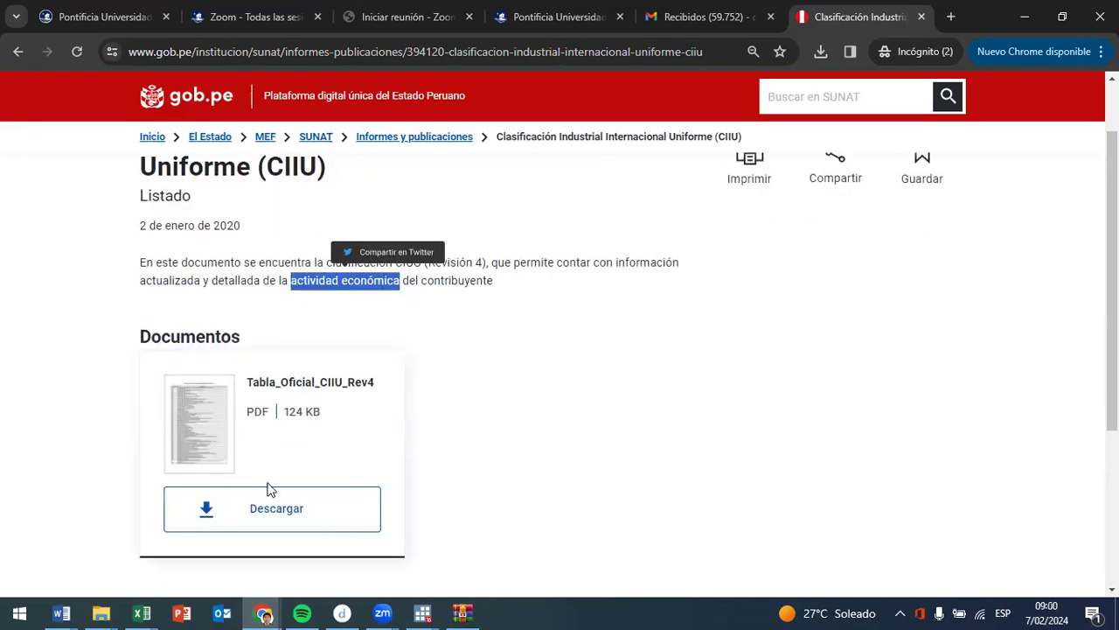
left_click(260, 517)
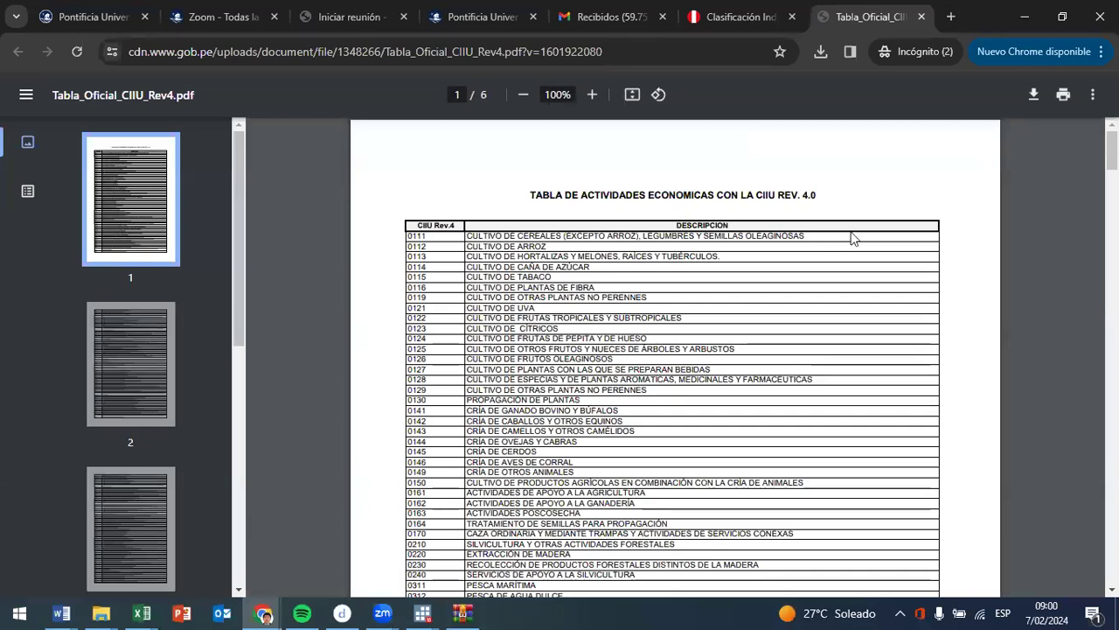
- Examine the CIIU Rev. 4 codes and descriptions, highlighting the crop and livestock groups and continuing to the manufacturing activities on page 2
left_click_drag(1112, 150, 1085, 115)
left_click_drag(566, 236, 574, 243)
left_click_drag(484, 257, 602, 264)
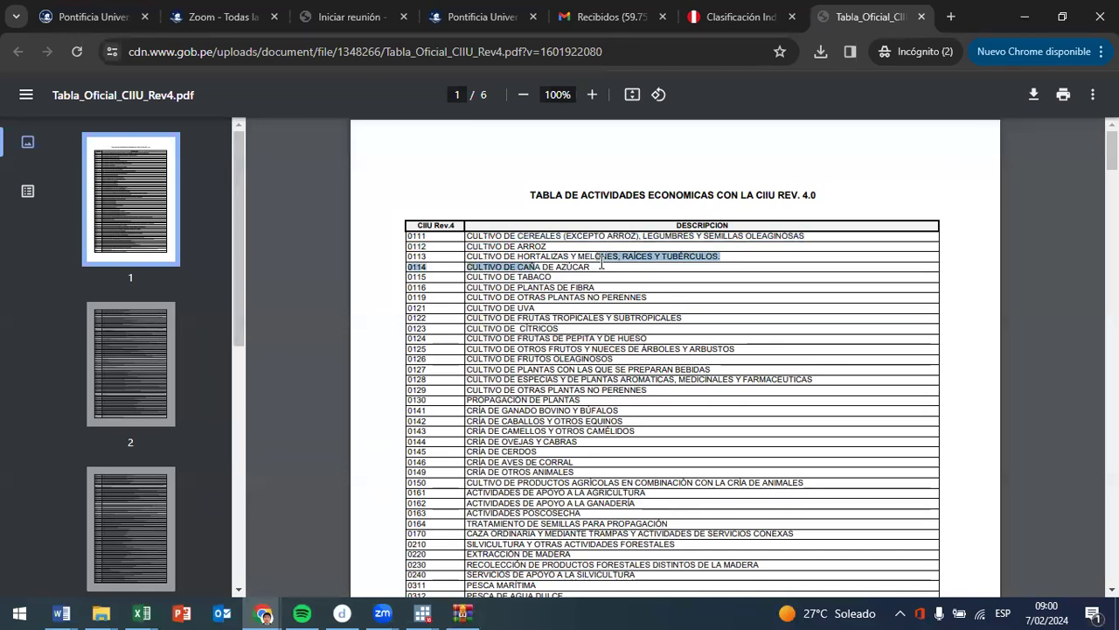
left_click_drag(472, 226, 648, 396)
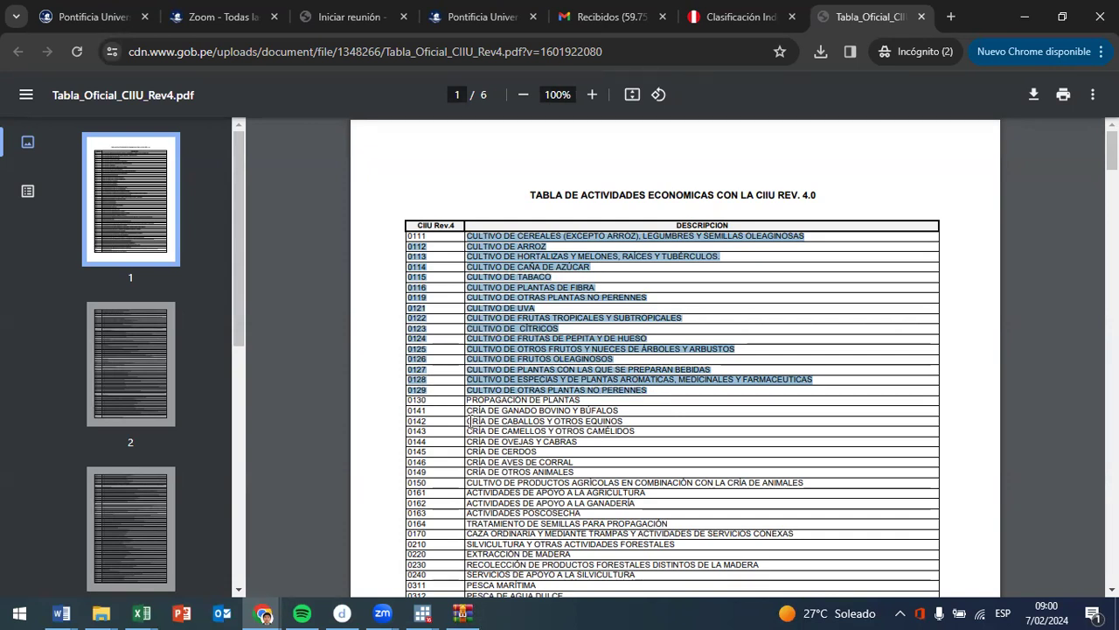
left_click_drag(468, 411, 609, 464)
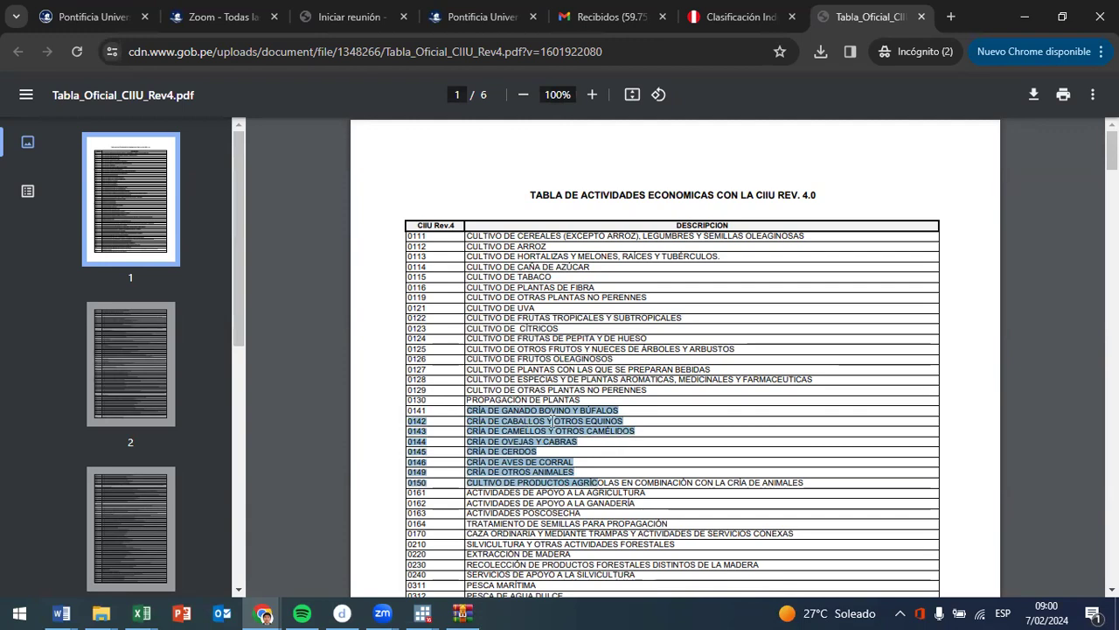
scroll(594, 461, "down", 8)
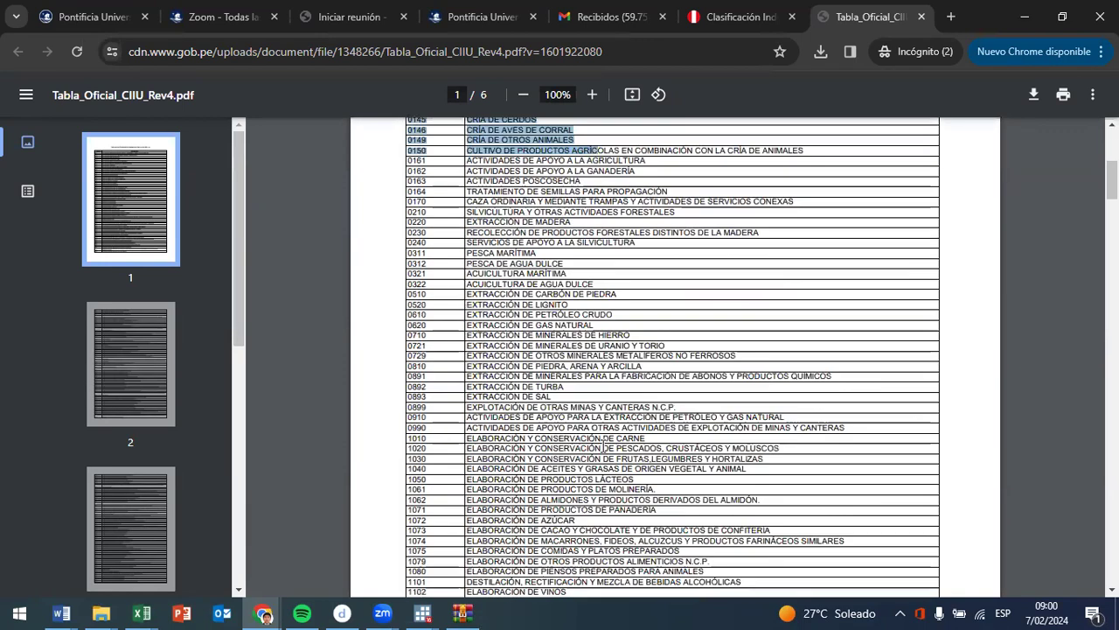
scroll(575, 269, "down", 5)
scroll(576, 268, "down", 18)
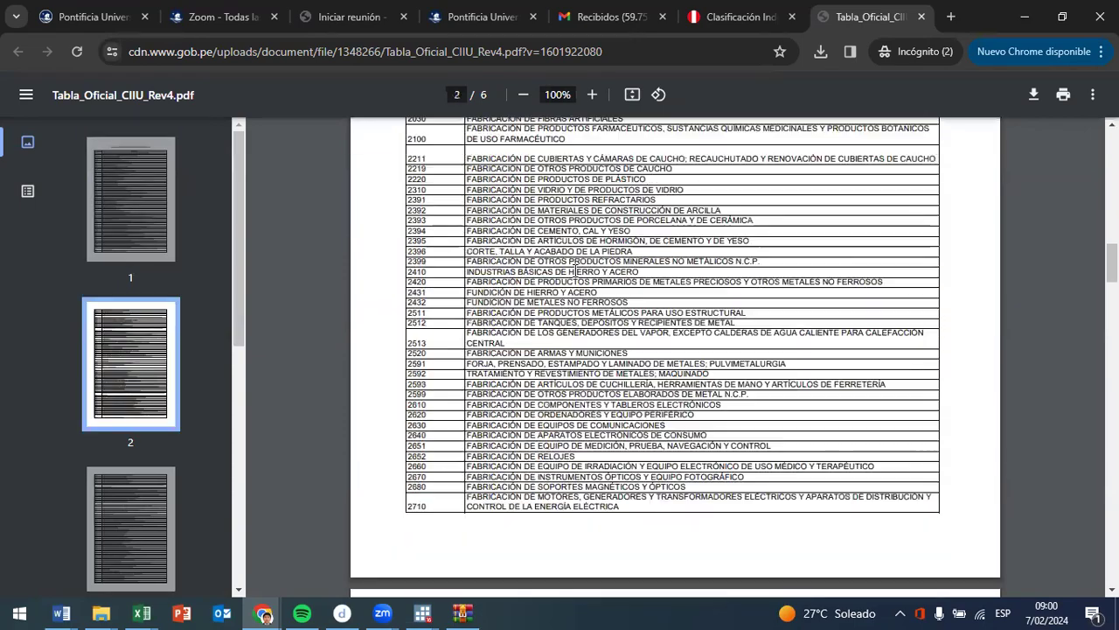
- Examine the remaining CIIU Rev. 4 activities through page 6, highlighting code 8291 and its description on collection and credit rating agencies
scroll(556, 301, "up", 3)
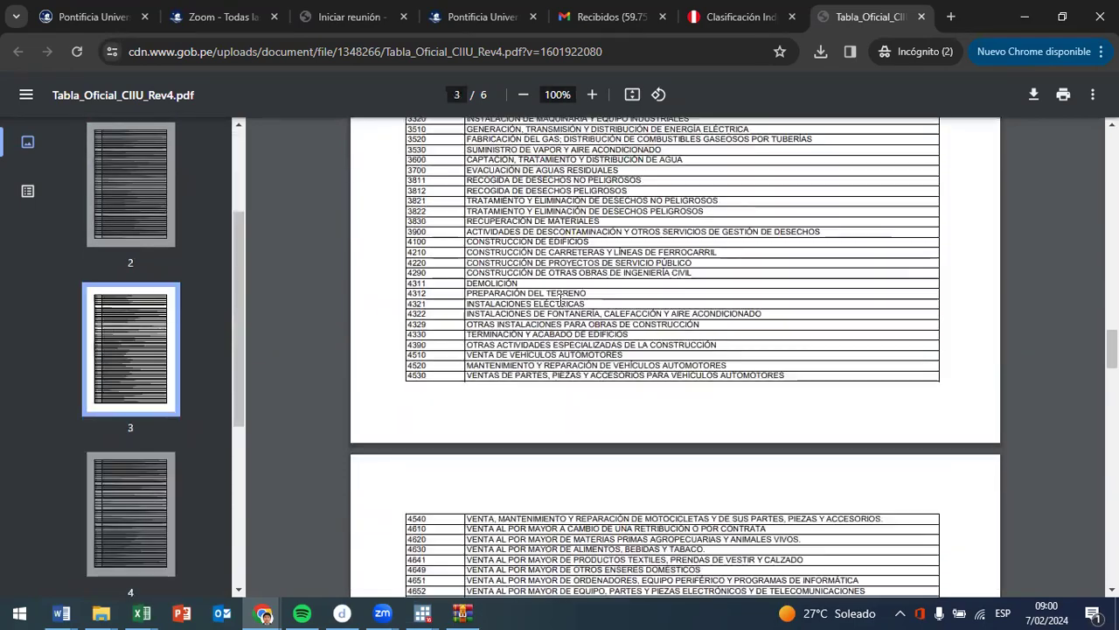
scroll(533, 284, "down", 5)
scroll(533, 284, "down", 15)
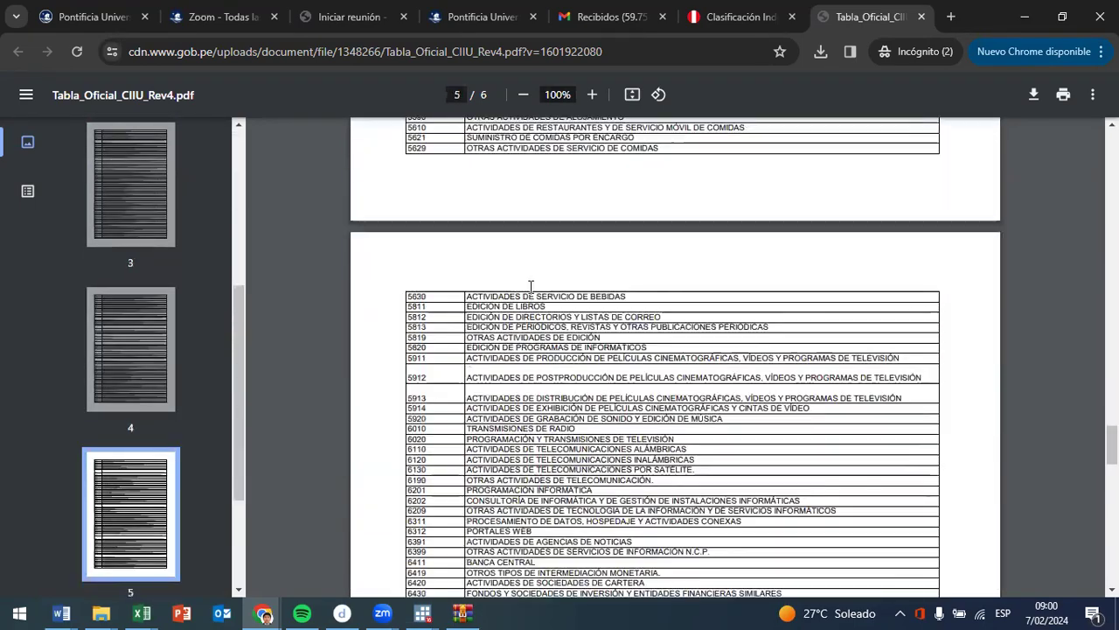
scroll(532, 304, "down", 5)
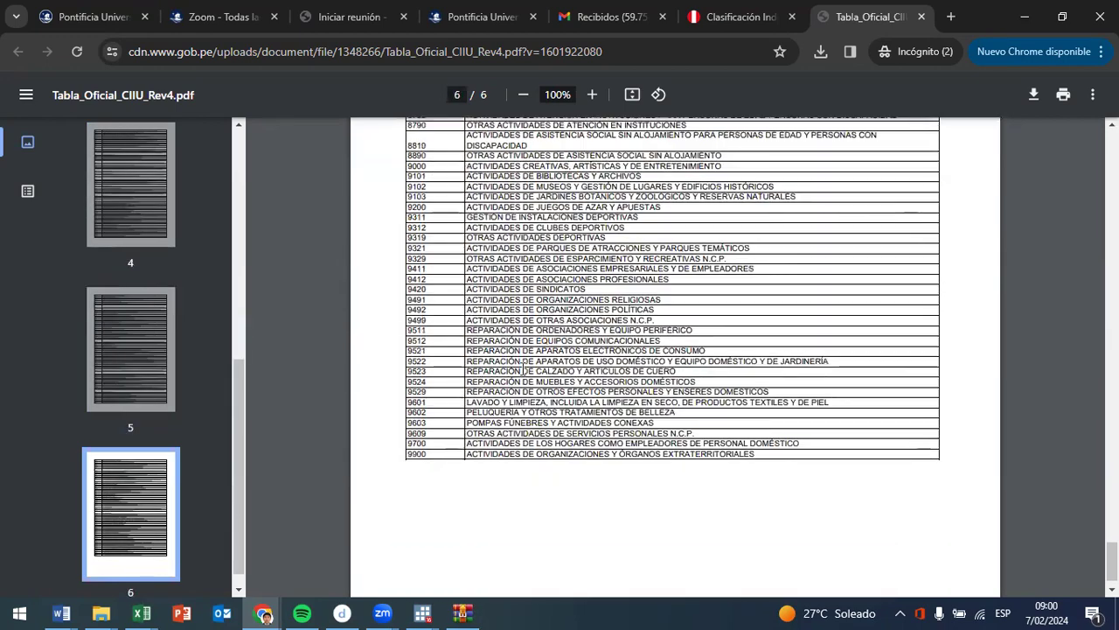
scroll(773, 377, "up", 4)
scroll(773, 378, "up", 2)
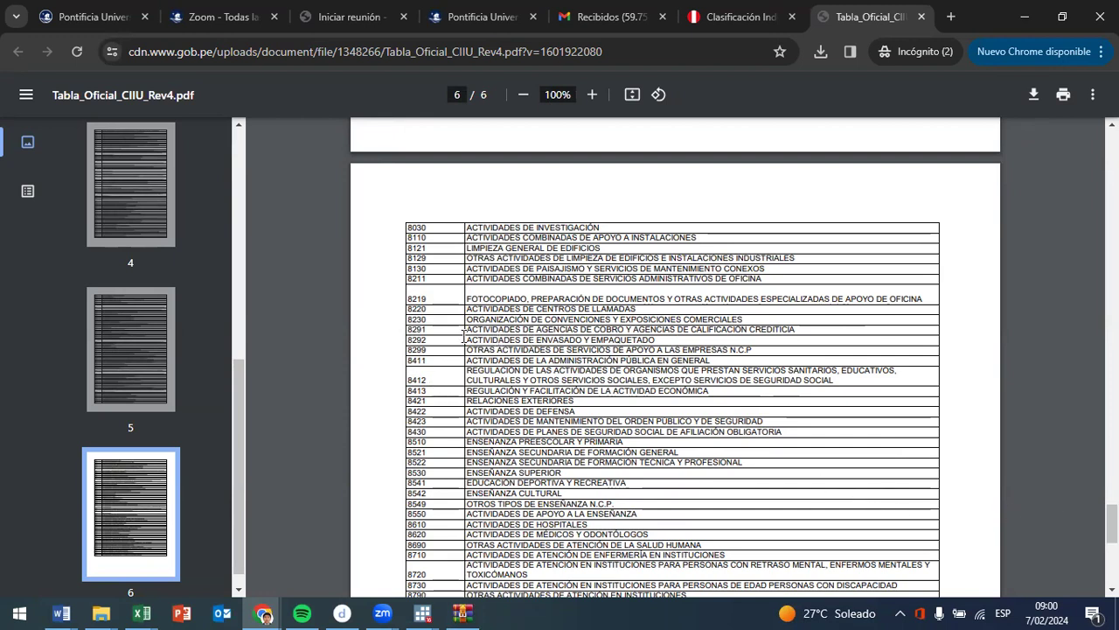
left_click_drag(469, 329, 791, 326)
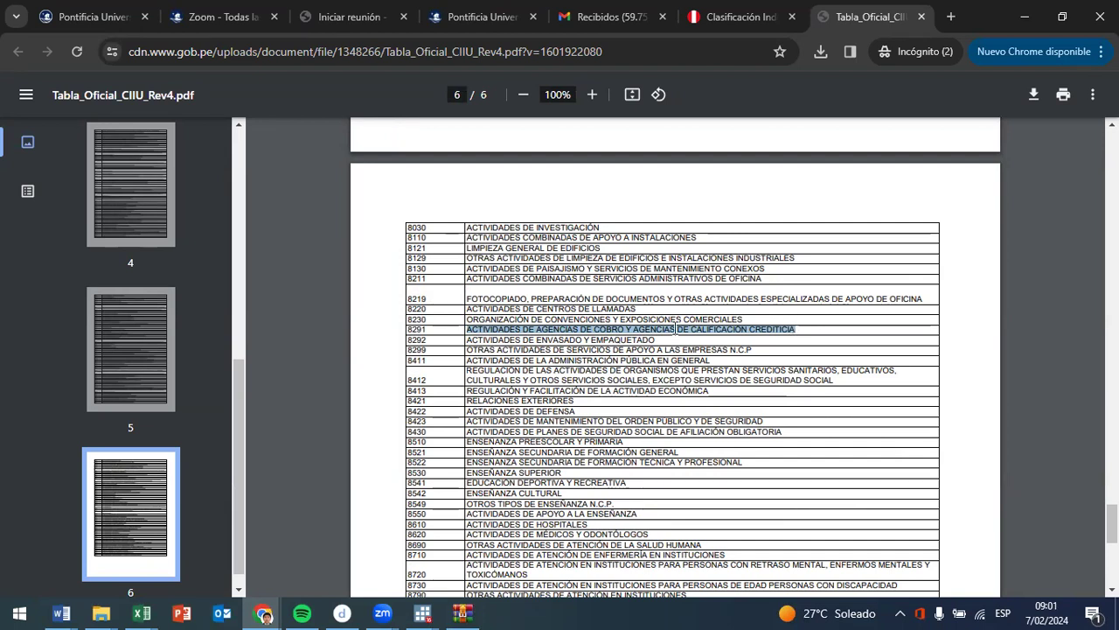
left_click_drag(435, 332, 389, 325)
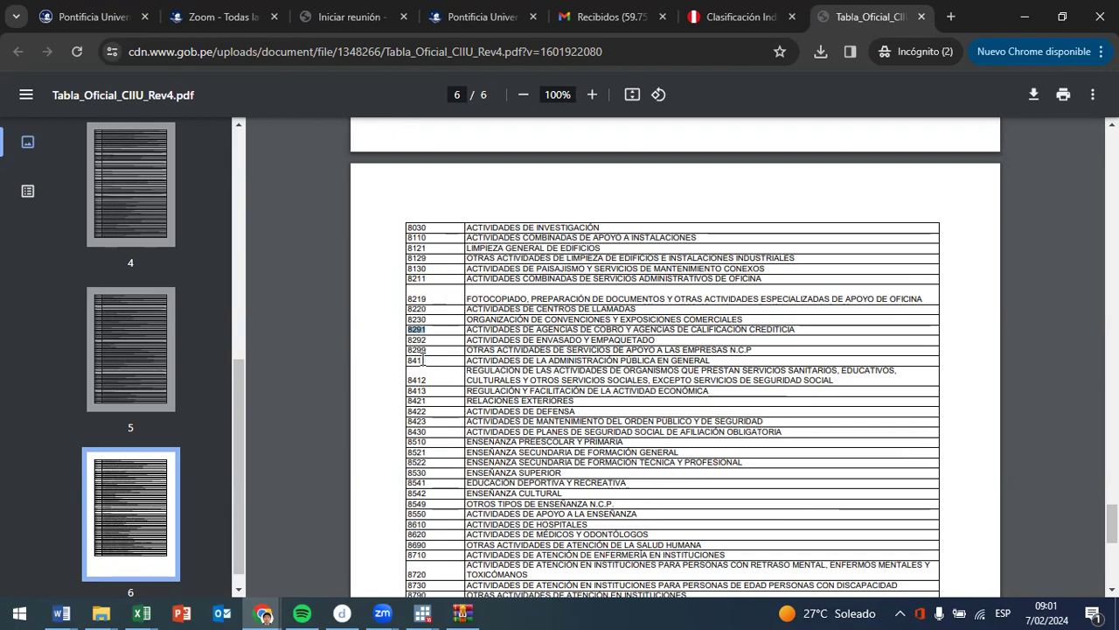
- Go back to page 1 and highlight the crop, livestock, forestry, fishing and mining activities, reaching code 0990
scroll(463, 367, "up", 15)
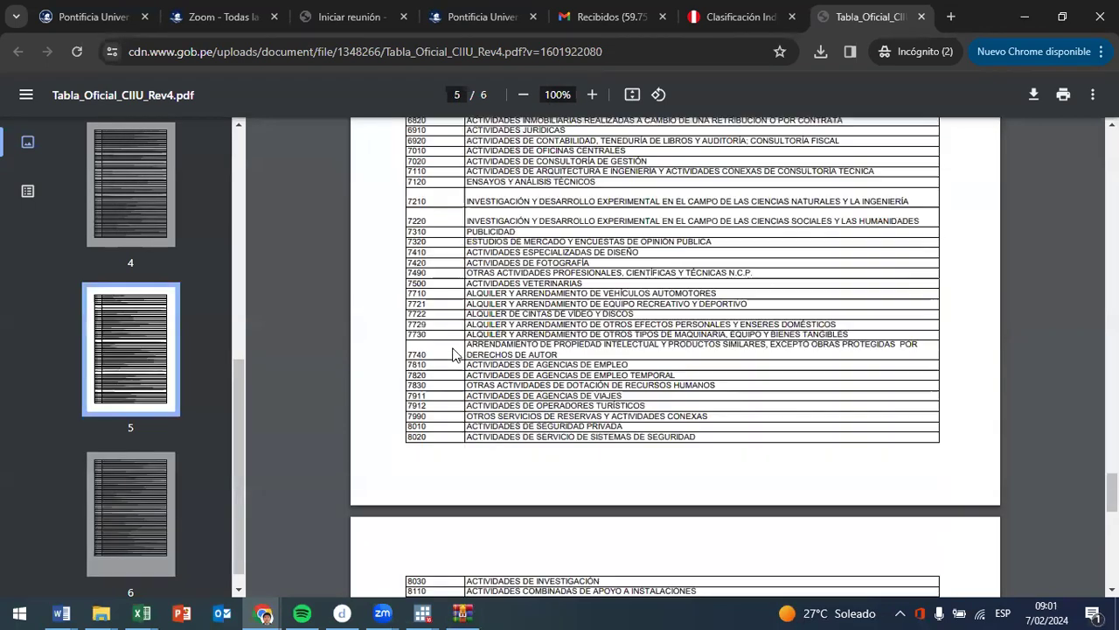
scroll(477, 371, "up", 5)
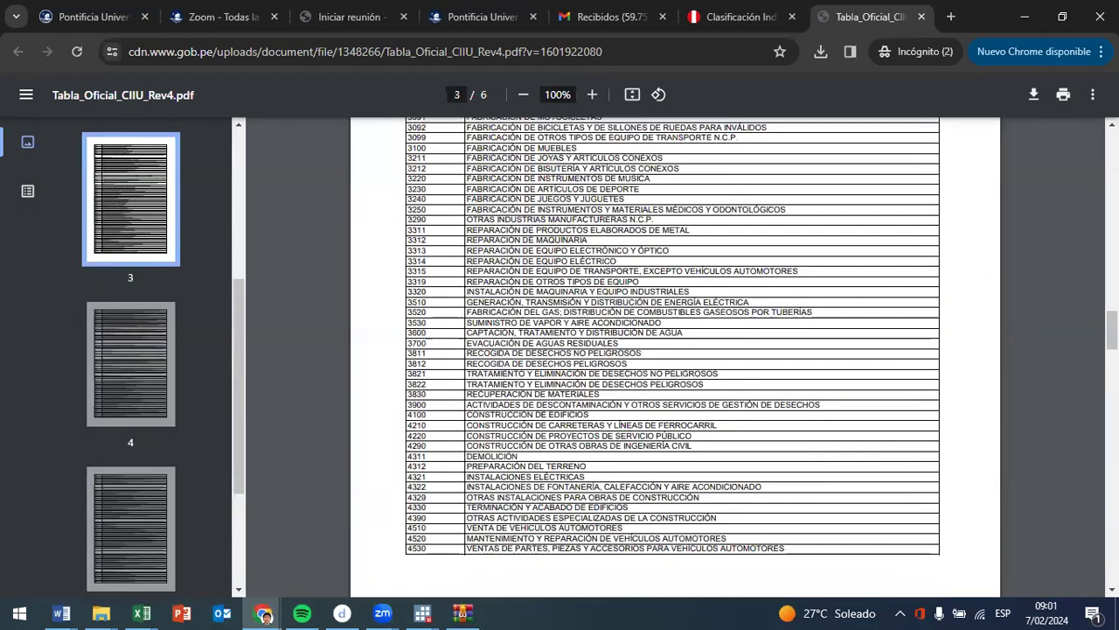
scroll(476, 372, "up", 12)
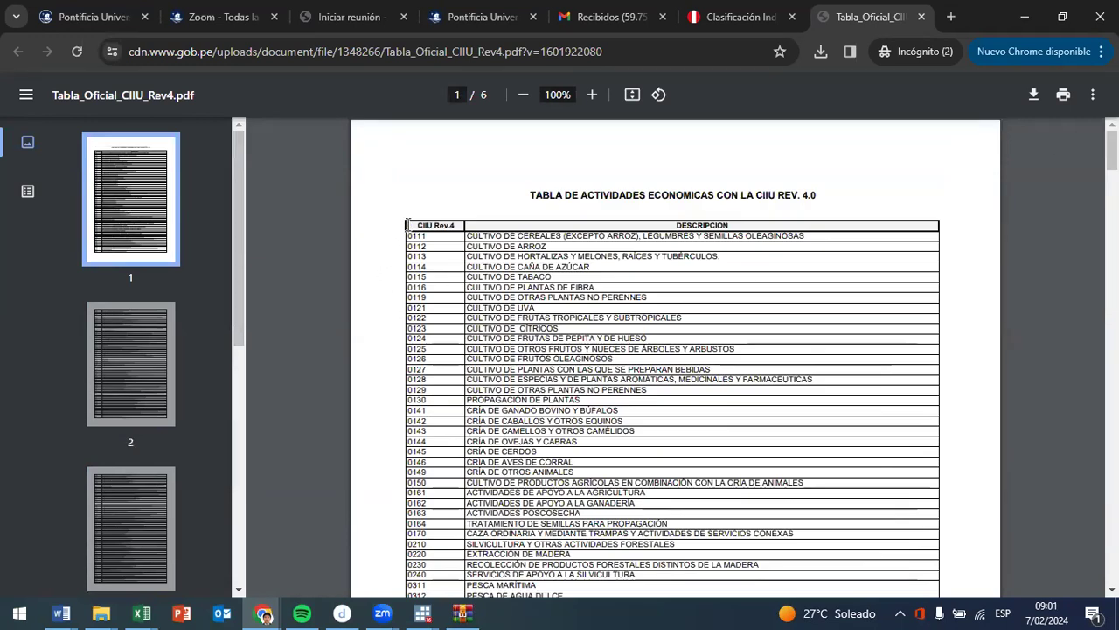
left_click_drag(411, 235, 829, 536)
left_click_drag(870, 572, 576, 573)
scroll(531, 236, "down", 1)
scroll(472, 389, "down", 2)
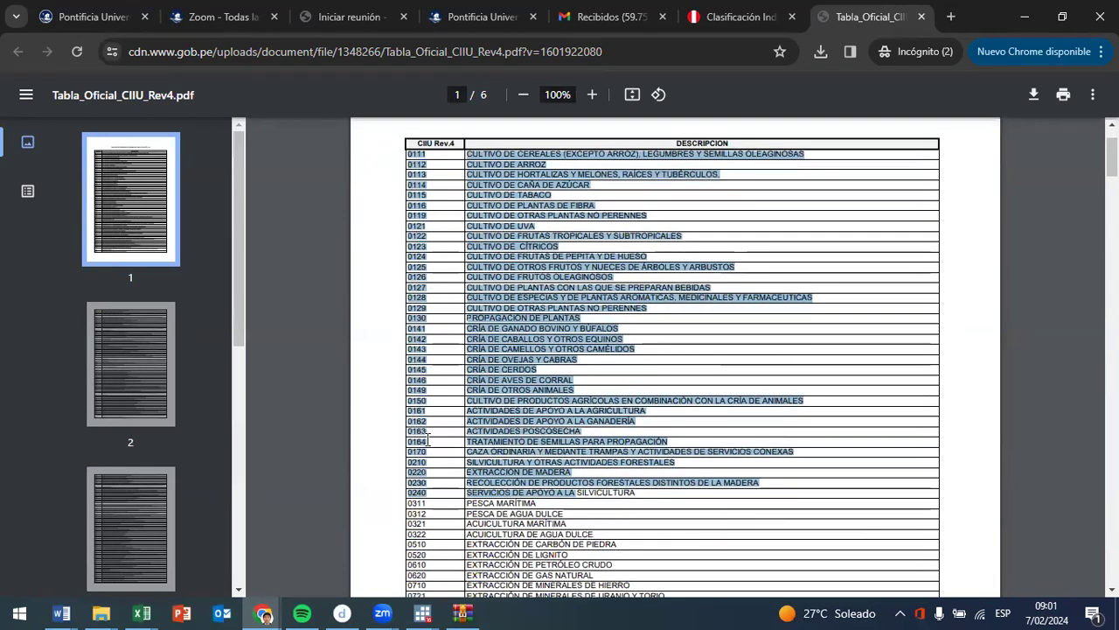
scroll(514, 517, "down", 2)
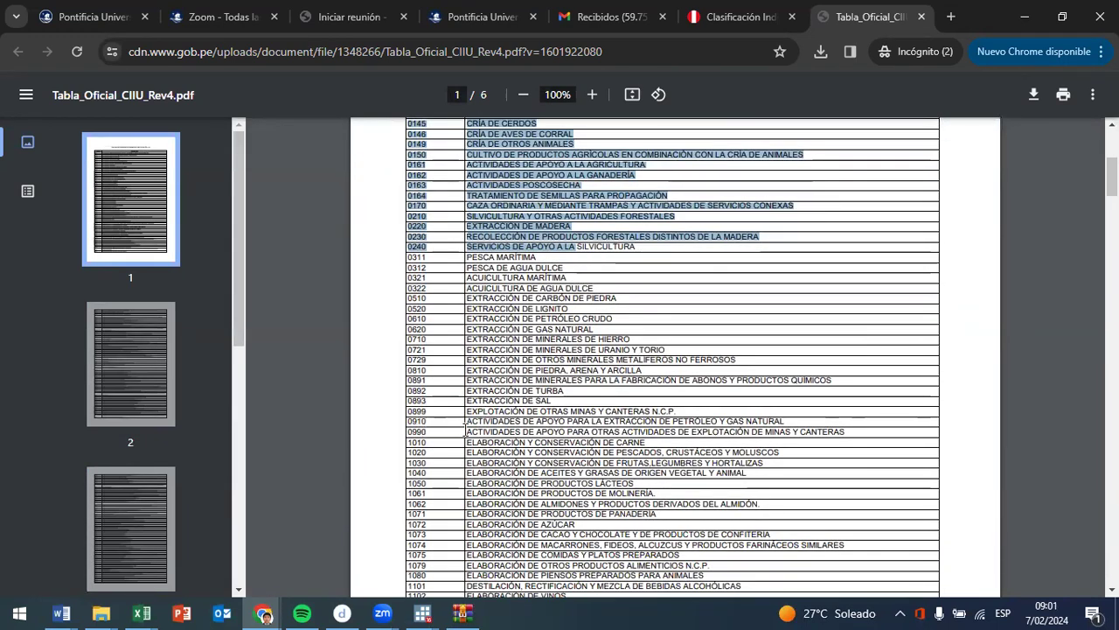
left_click_drag(845, 432, 427, 131)
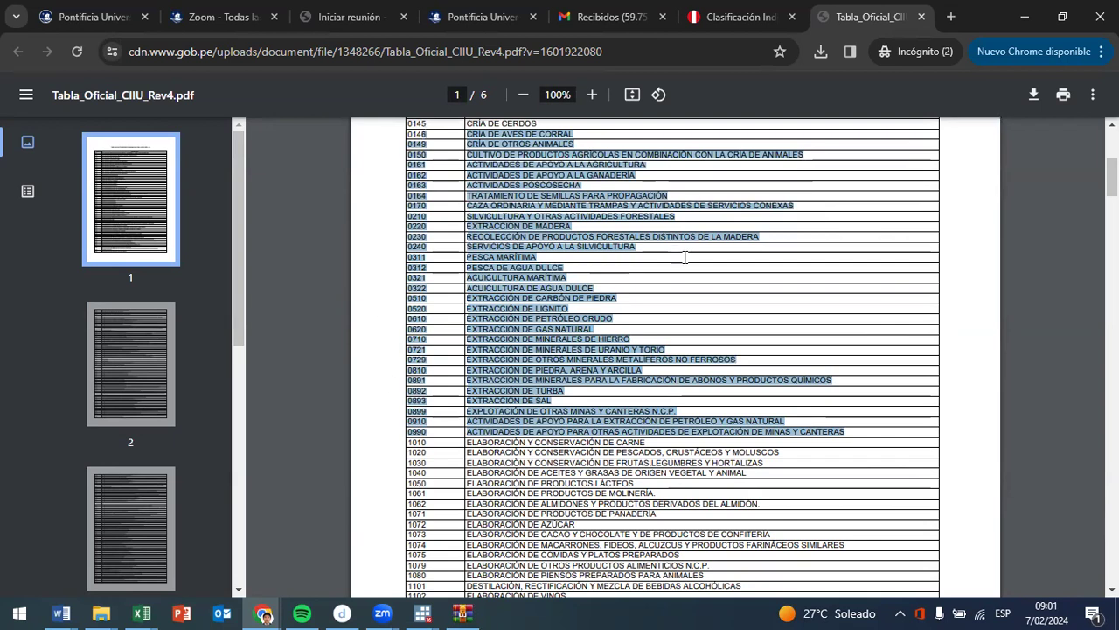
- Examine the manufacturing activities from code 1010 onward, continuing through page 2, and return to the start of the table
scroll(633, 370, "down", 1)
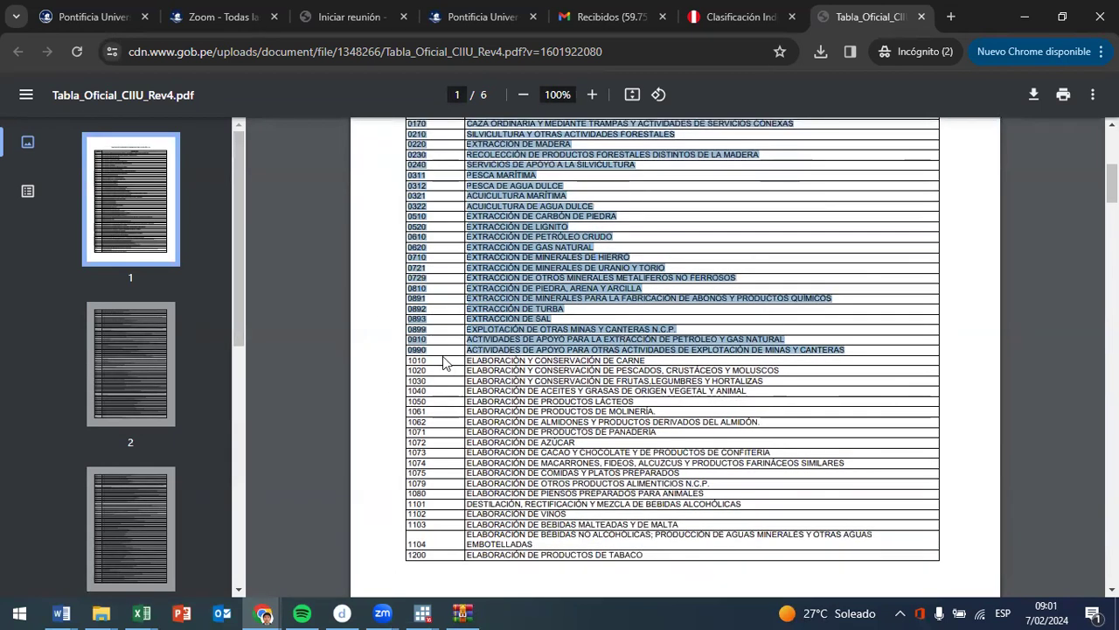
left_click(468, 365)
left_click_drag(469, 365, 753, 326)
scroll(556, 533, "down", 2)
scroll(691, 394, "down", 2)
scroll(690, 437, "down", 2)
scroll(690, 464, "down", 2)
scroll(734, 283, "down", 2)
scroll(746, 254, "up", 3)
left_click(754, 327)
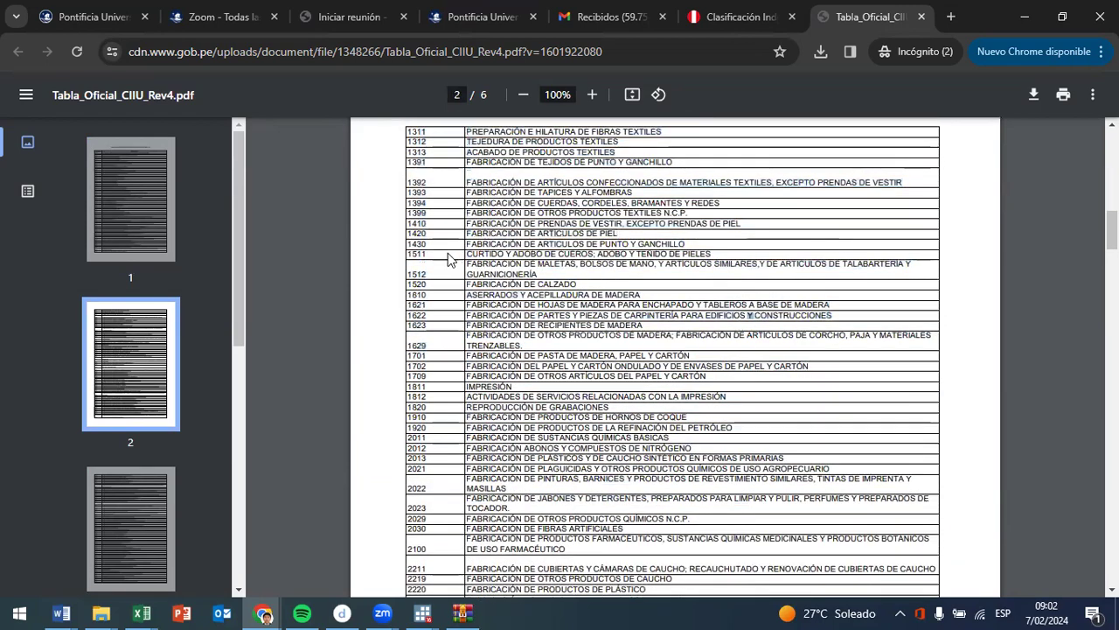
scroll(445, 255, "up", 11)
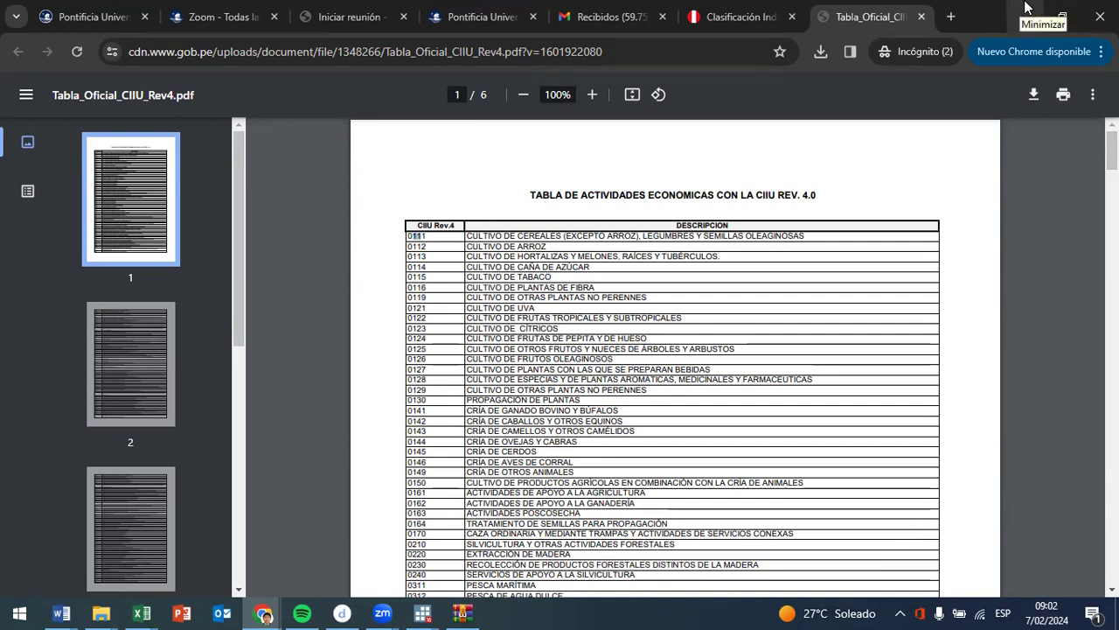
- Return to the module 05 archive and point out the enaho_tabla_ciiu_rev4.dta table
left_click(1025, 16)
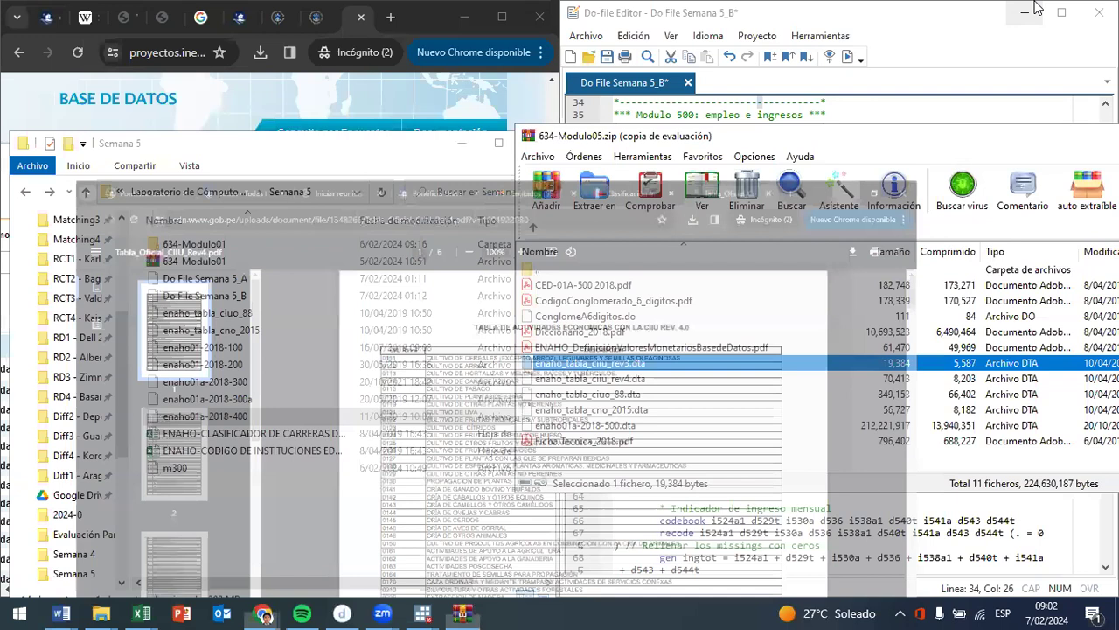
left_click(645, 381)
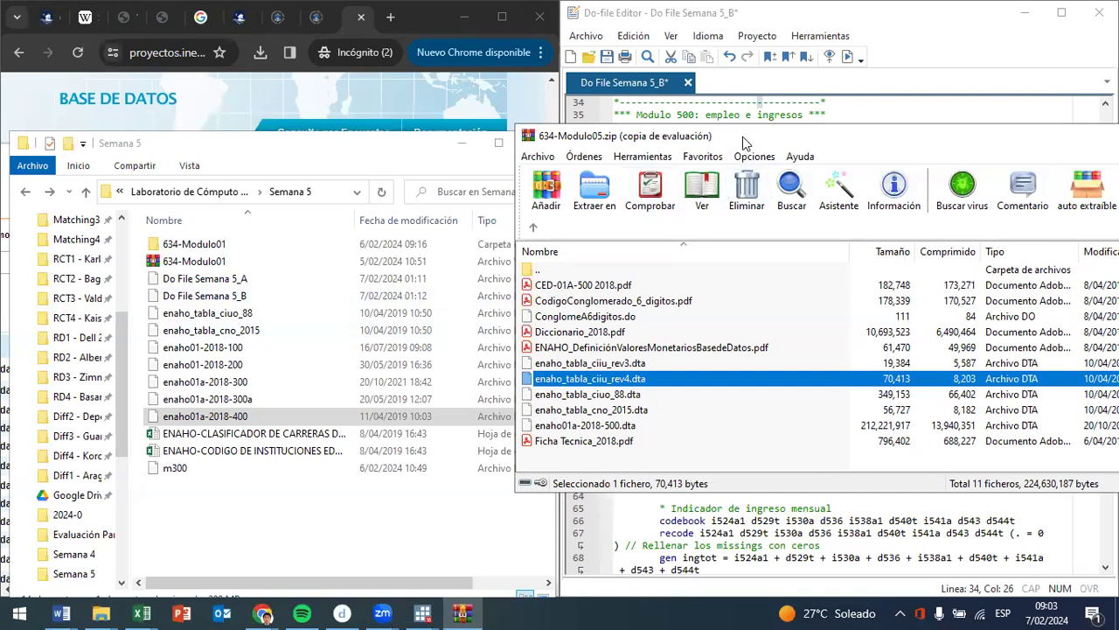
- Extract enaho01a-2018-500.dta from the archive into the Semana 5 folder, and put away the archive and folder windows
left_click_drag(751, 143, 640, 137)
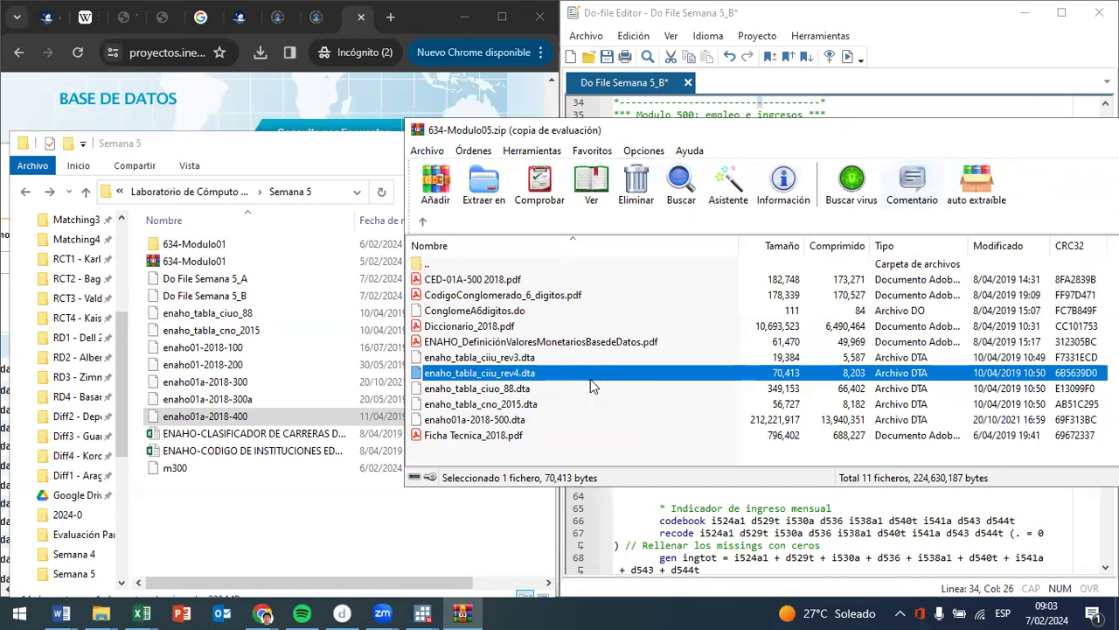
left_click(507, 421)
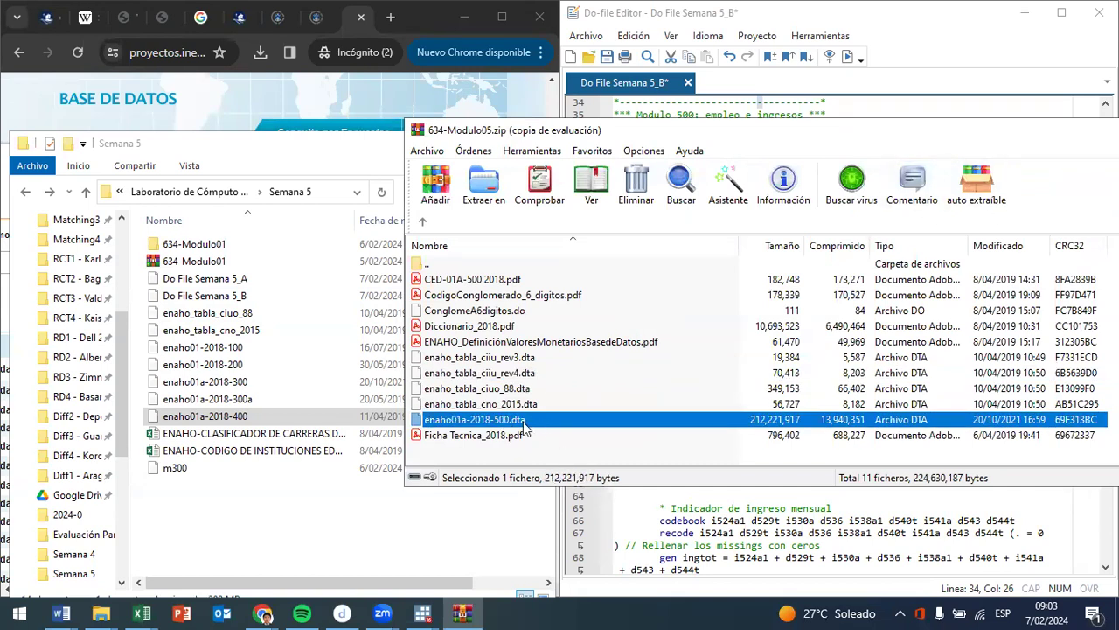
left_click_drag(525, 424, 398, 539)
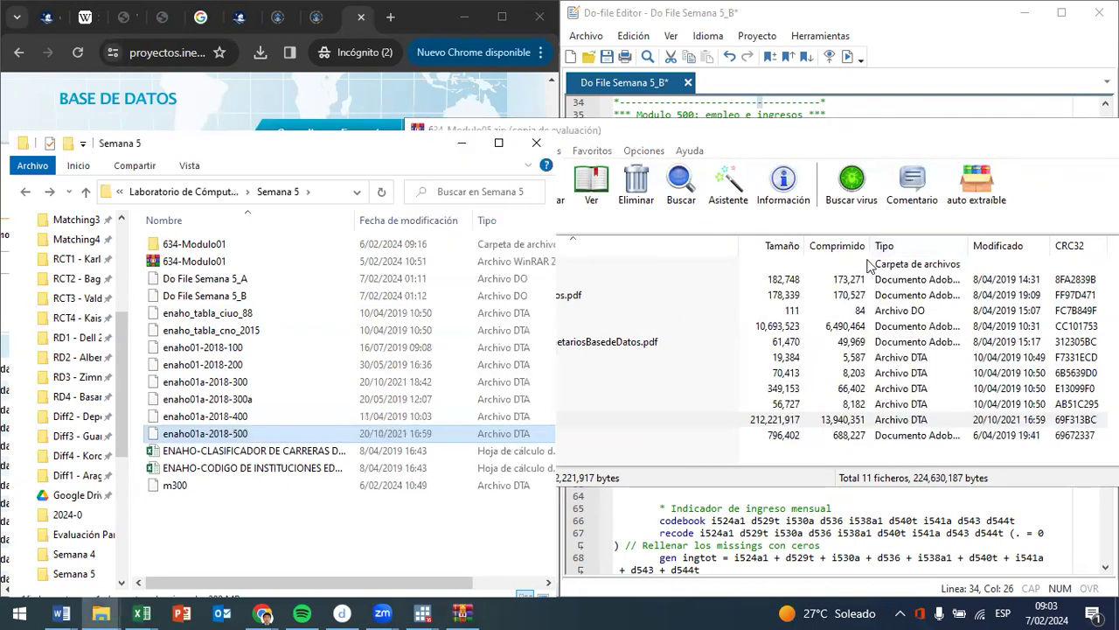
left_click(1074, 142)
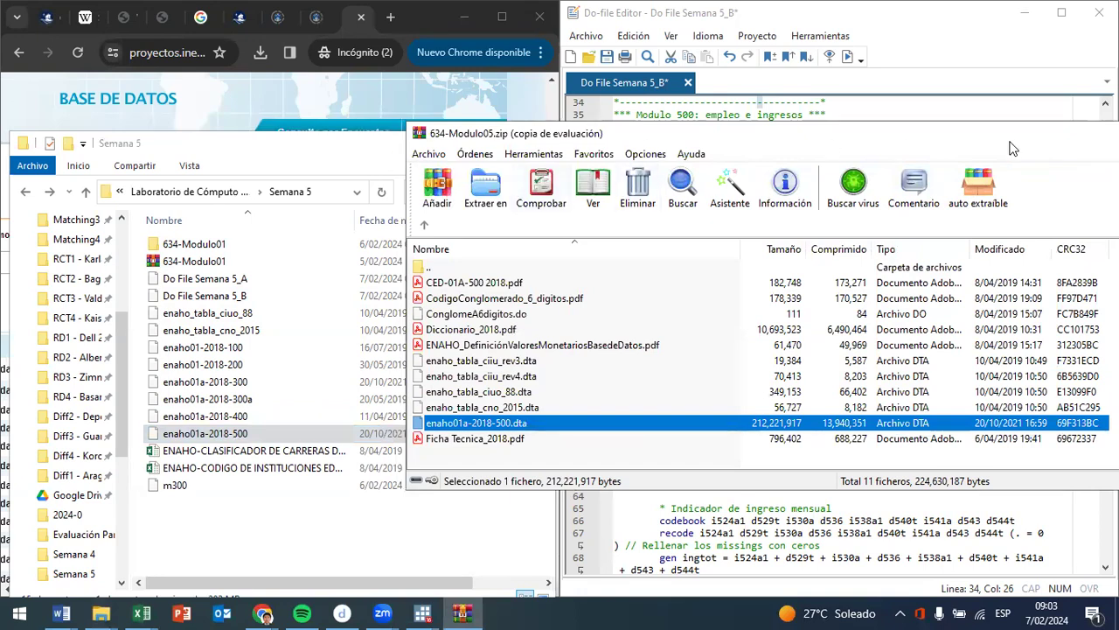
left_click_drag(1012, 148, 583, 189)
left_click(785, 175)
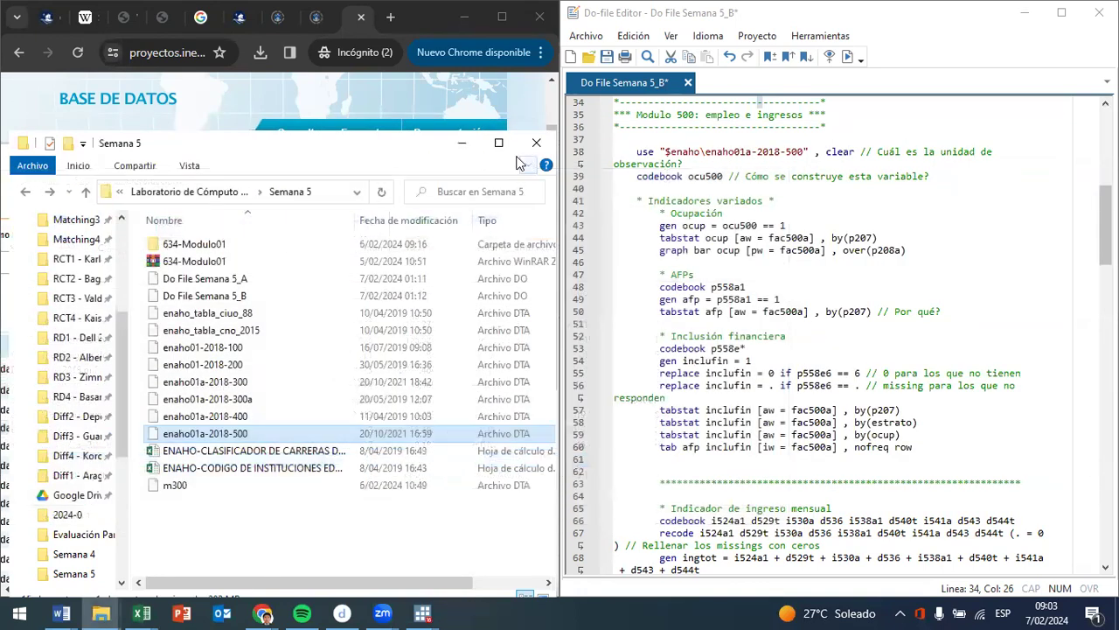
left_click(479, 148)
- In Stata, remove the $enaho\ path prefix from the enaho01a-2018-500 use command on line 38 and run that line
mouse_move(423, 612)
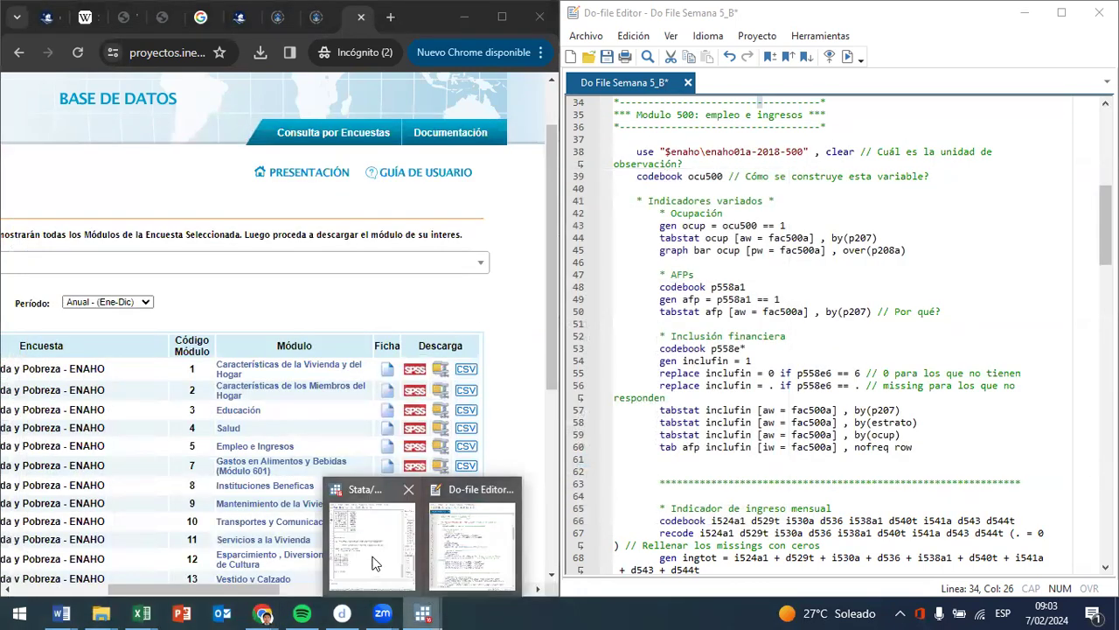
left_click(380, 572)
left_click(706, 154)
key("BackSpace")
key("BackSpace")
key("BackSpace")
key("BackSpace")
key("BackSpace")
key("BackSpace")
key("BackSpace")
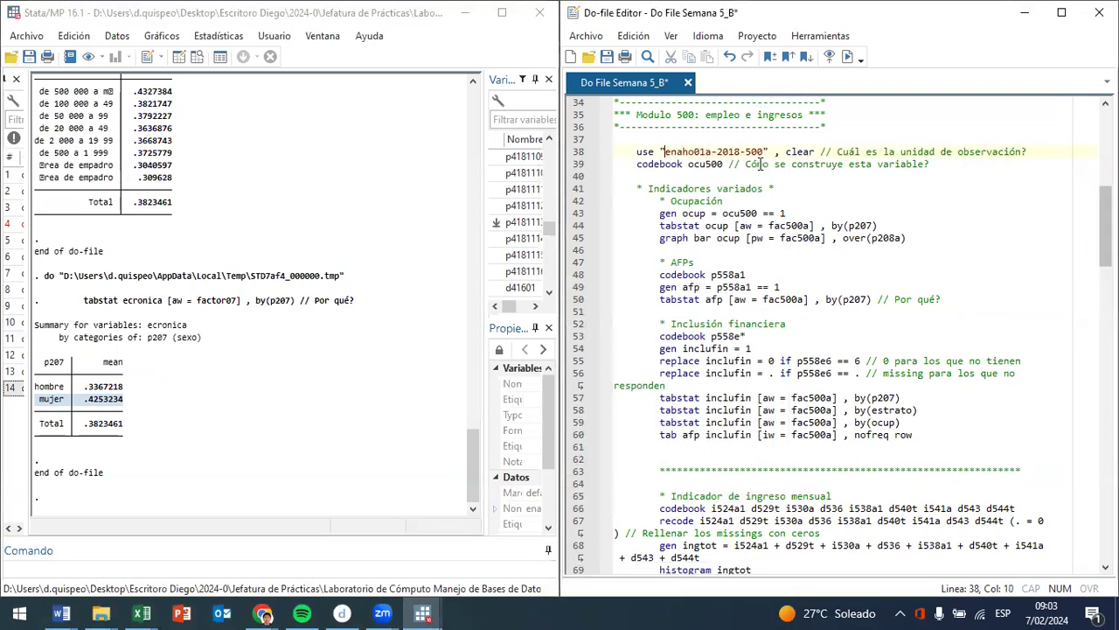
left_click_drag(769, 153, 732, 153)
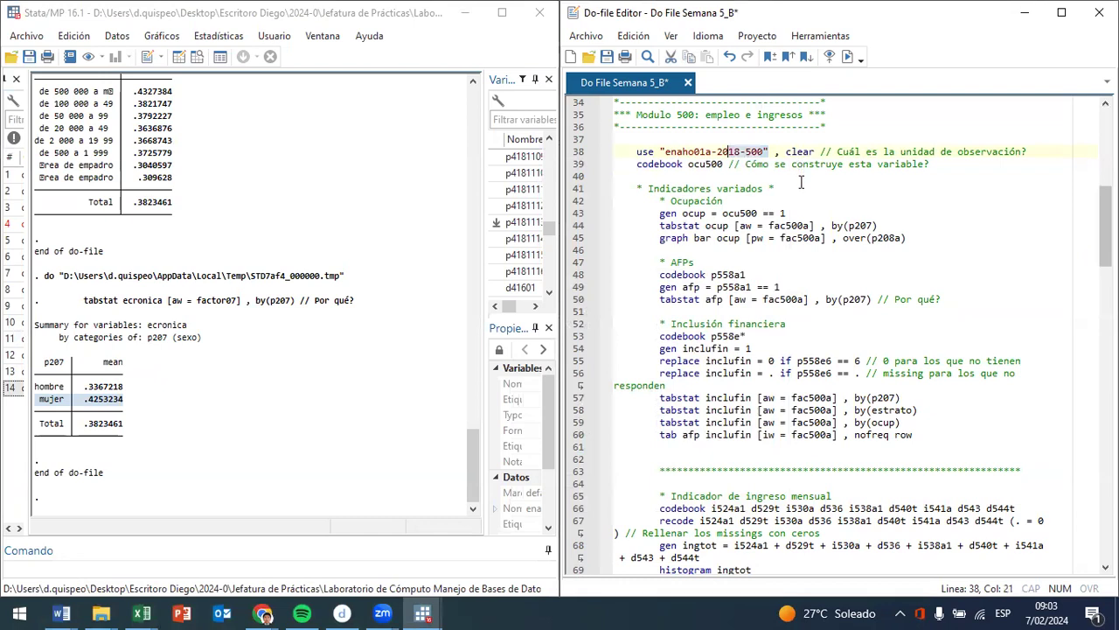
key("ctrl+d")
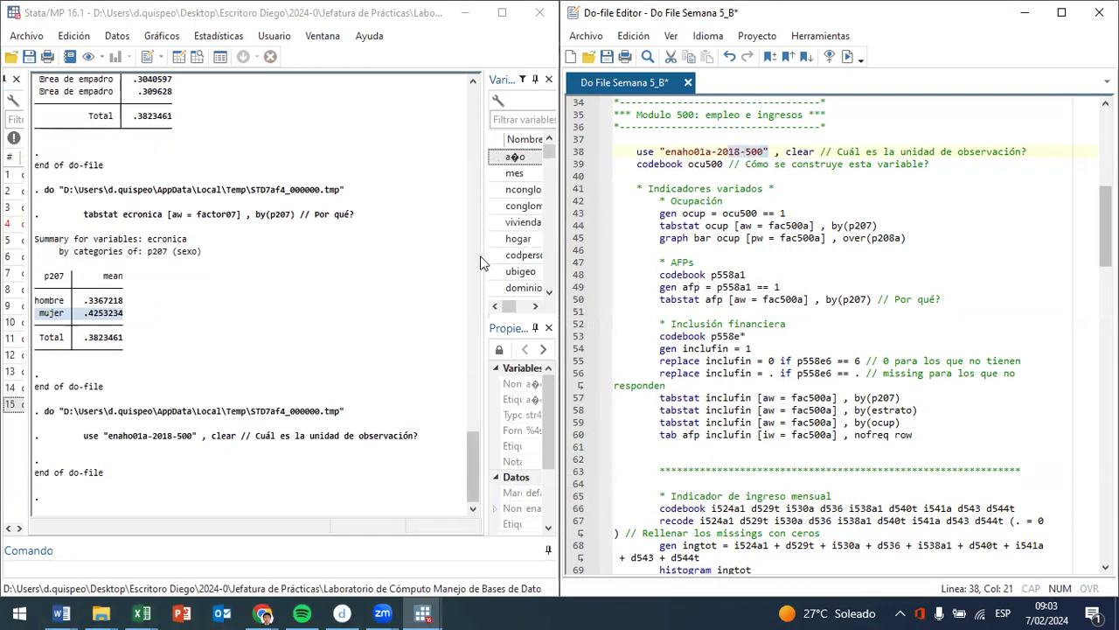
- Check the dataset's properties, open it in the data browser and highlight the identifier columns from conglome to codperso
left_click_drag(460, 254, 311, 254)
scroll(485, 435, "down", 3)
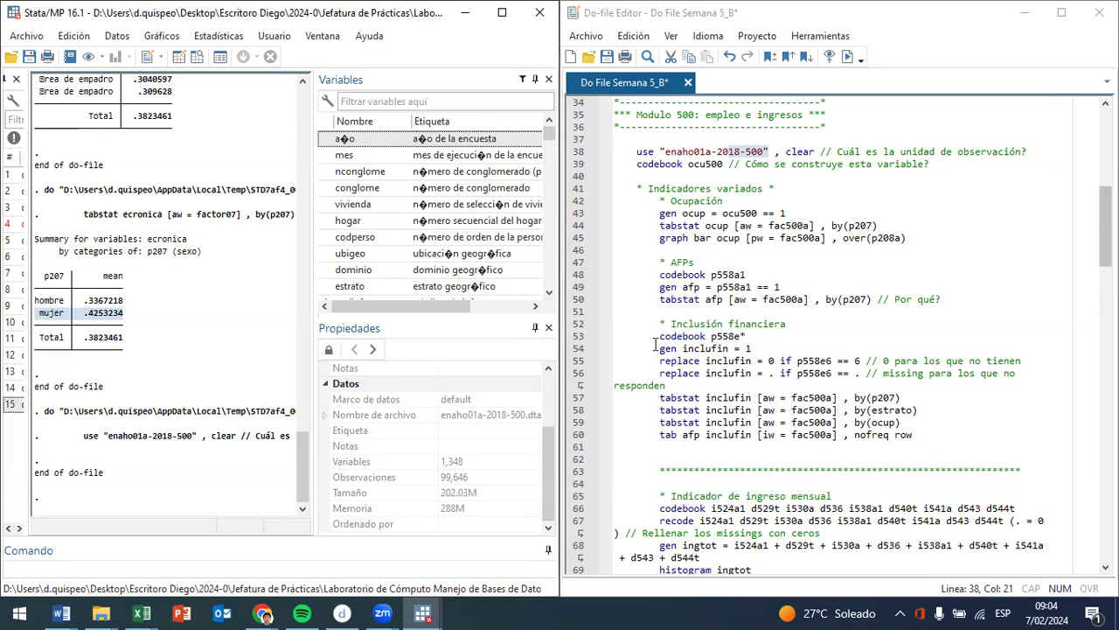
left_click(197, 56)
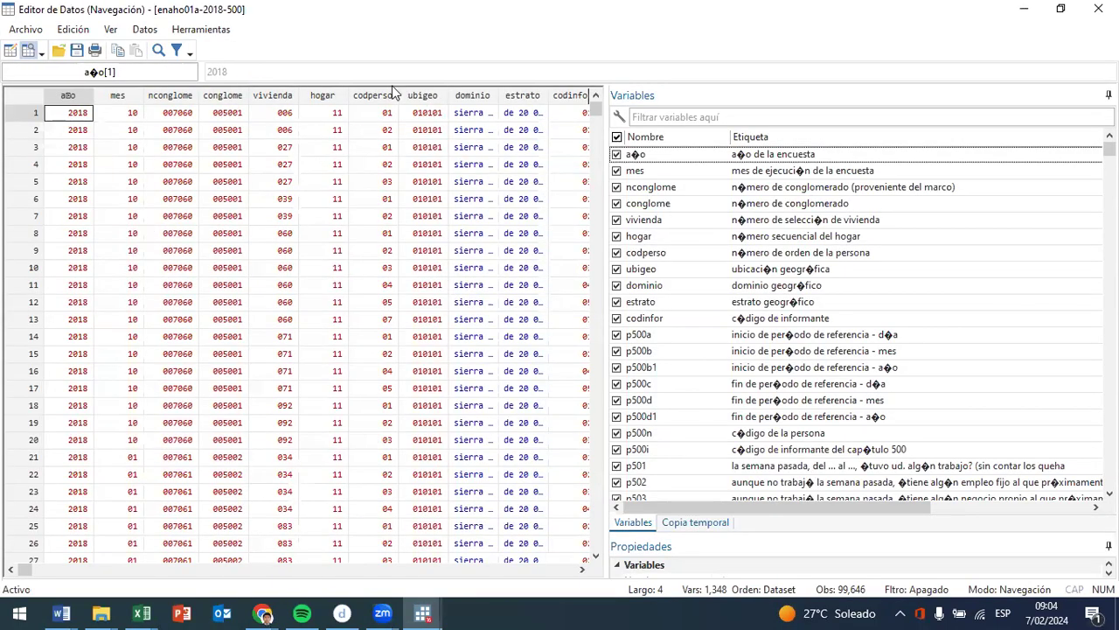
left_click_drag(378, 103, 225, 122)
left_click_drag(605, 381, 780, 375)
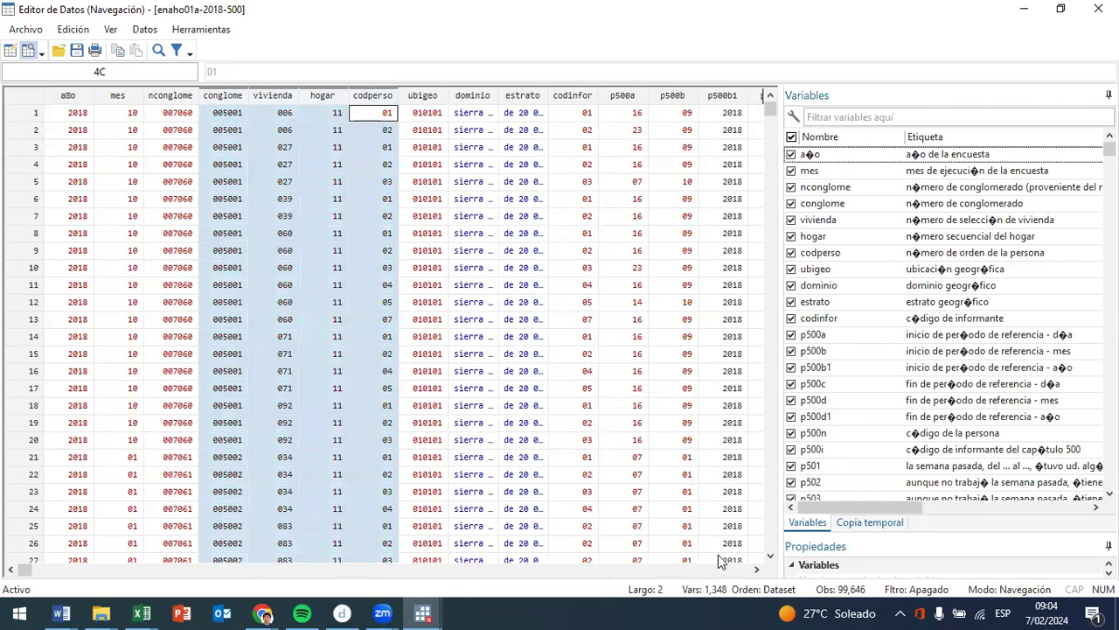
- Browse the data columns beyond codperso to the employment questions p501 to p5044
left_click(757, 569)
left_click(757, 570)
left_click(757, 569)
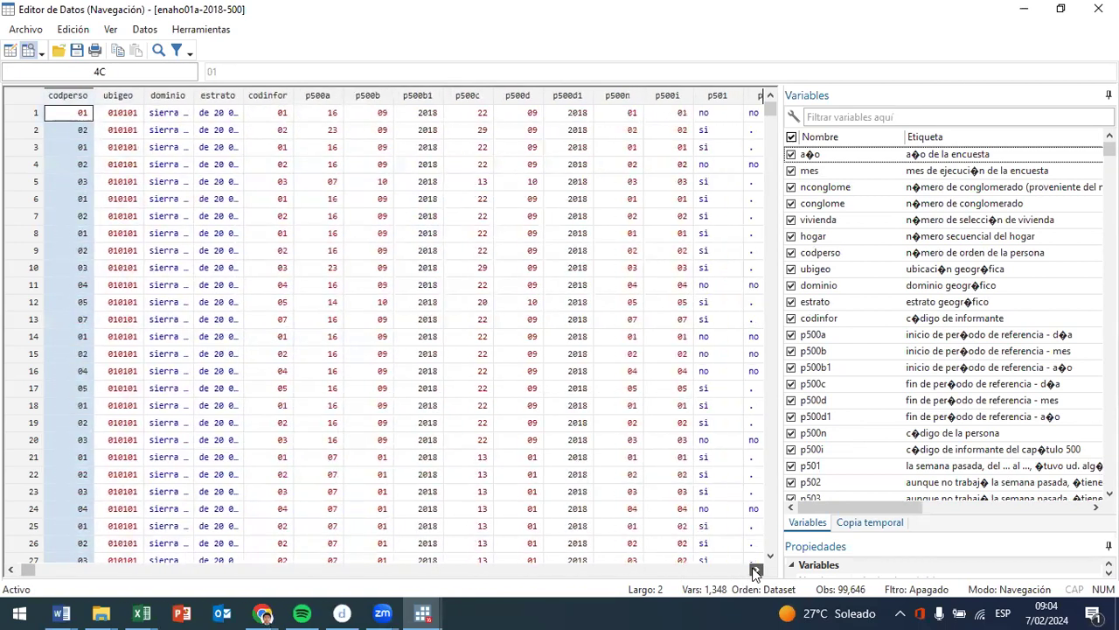
left_click(757, 569)
left_click(756, 569)
left_click(756, 569)
left_click(756, 569)
left_click(757, 570)
left_click(756, 569)
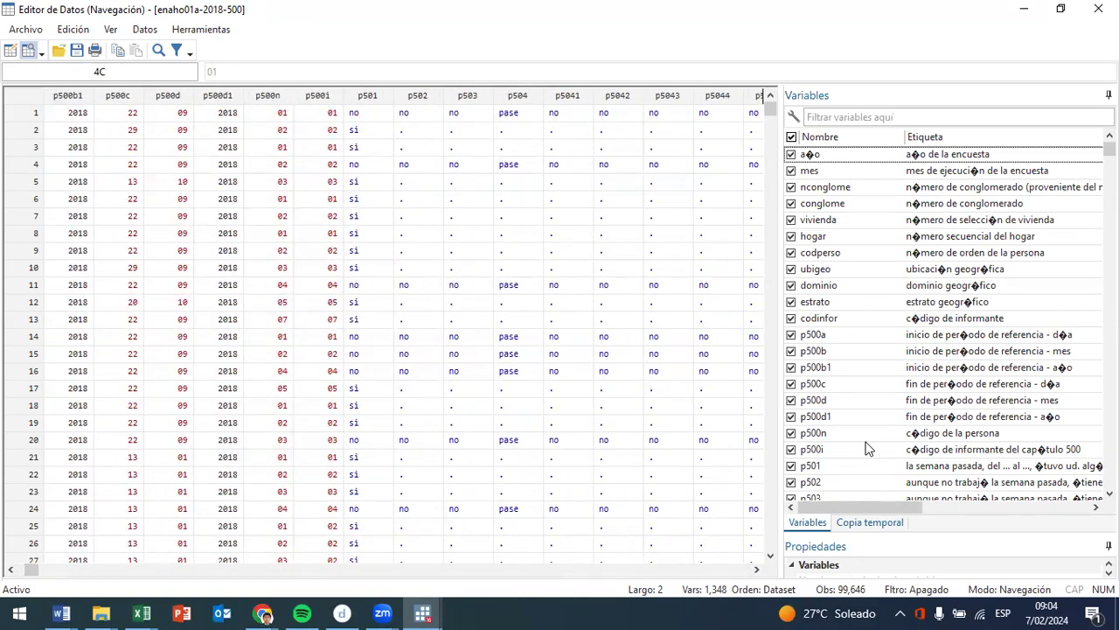
- Widen the variable list and examine the employment question labels, selecting p501 and continuing to the p513 and p515 questions
left_click_drag(739, 410, 569, 411)
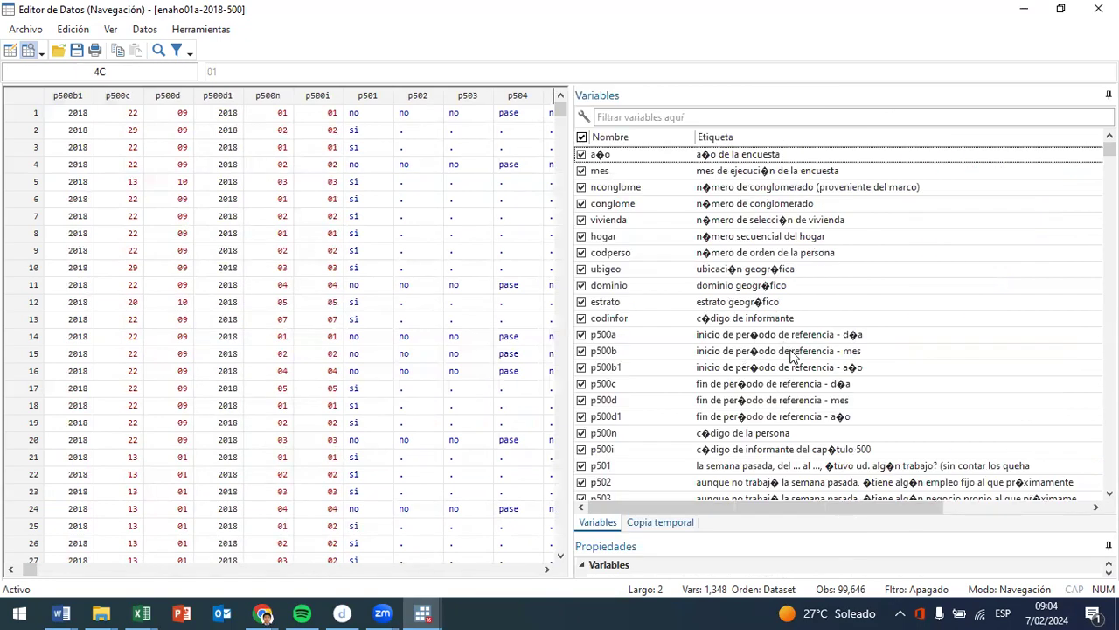
scroll(800, 352, "down", 2)
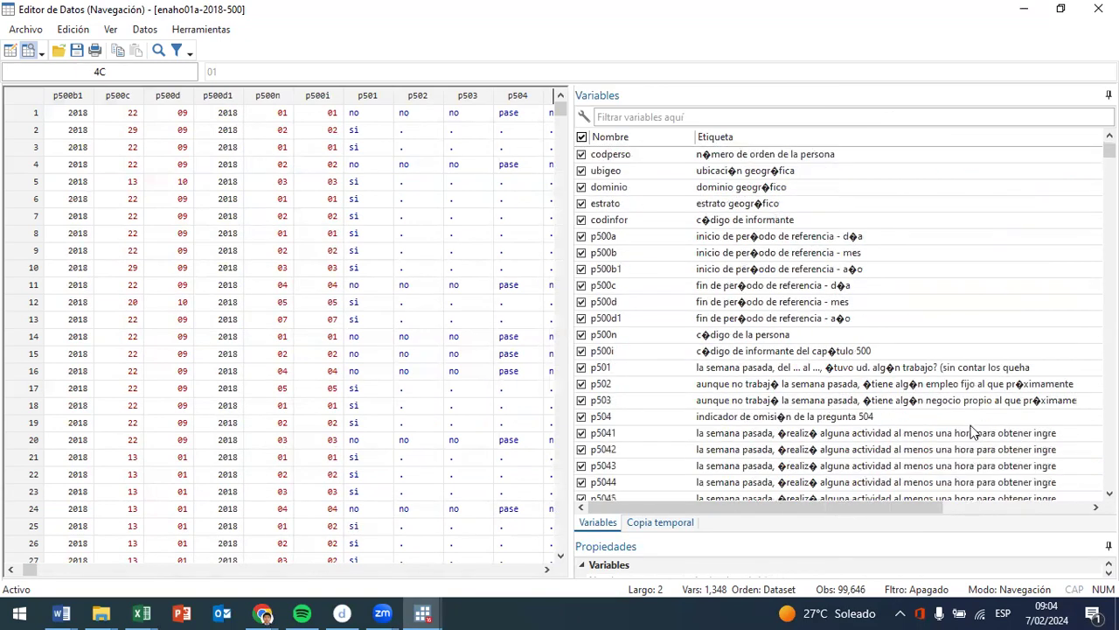
left_click(787, 371)
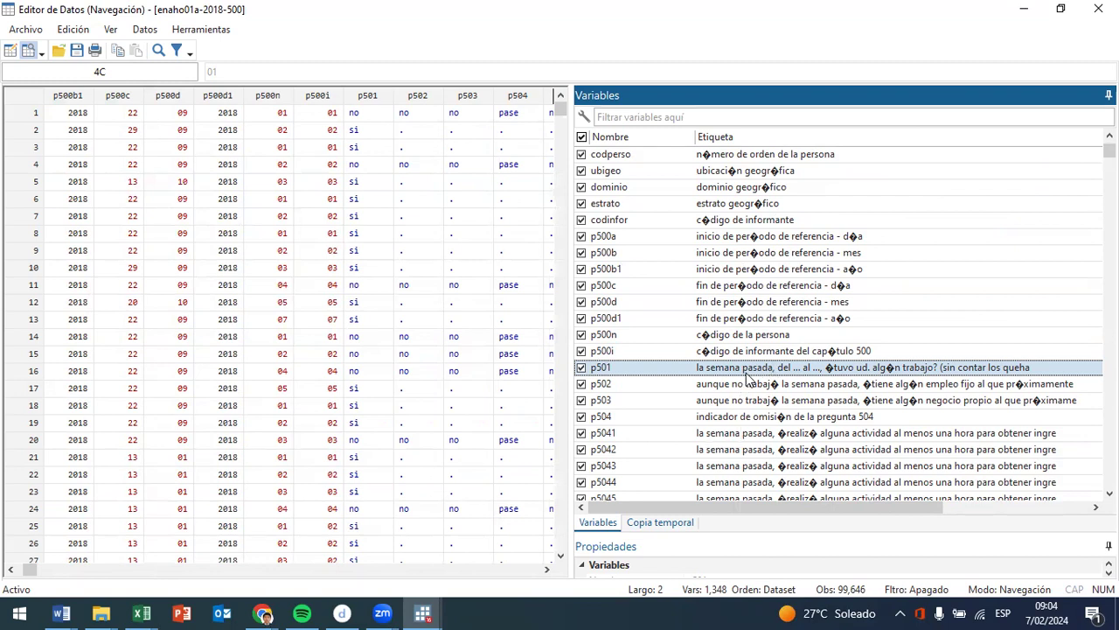
scroll(750, 380, "down", 15)
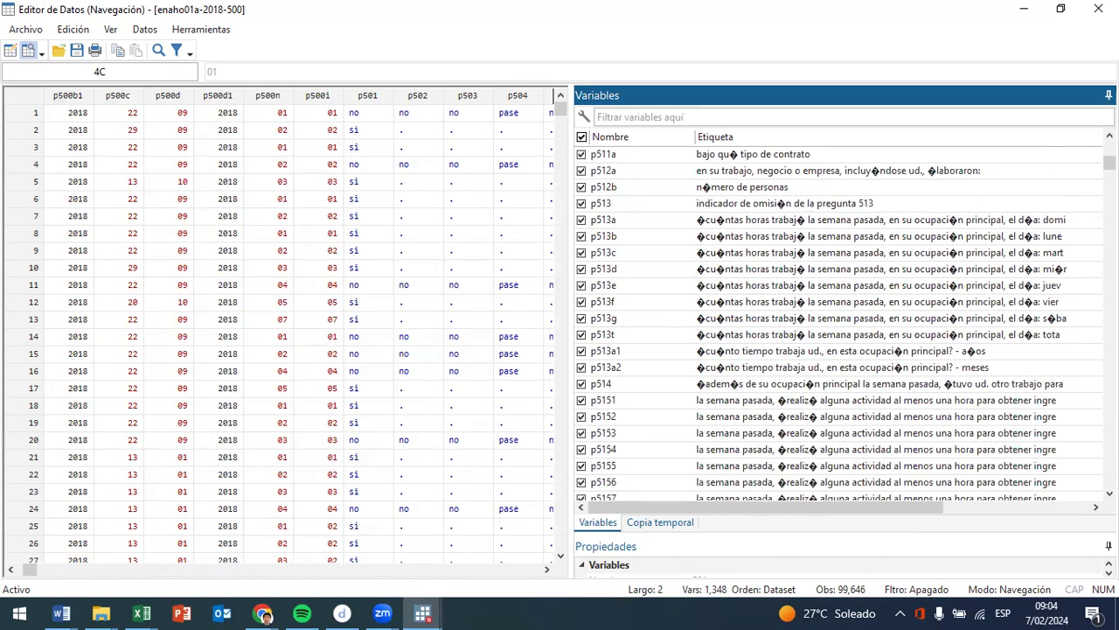
- Return to p501 in the variable list and examine the main occupation and business activity labels, selecting p505, p505r4, p505b, p506 and p507
mouse_move(1109, 162)
left_mouse_down()
mouse_move(1109, 186)
mouse_move(1109, 152)
left_mouse_up()
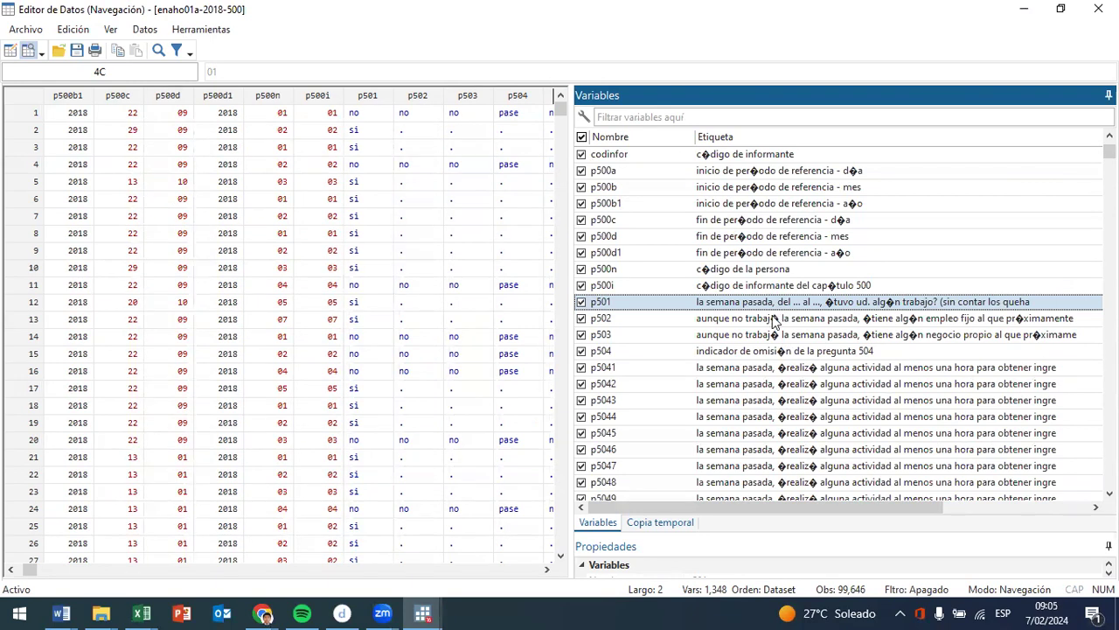
scroll(916, 417, "down", 5)
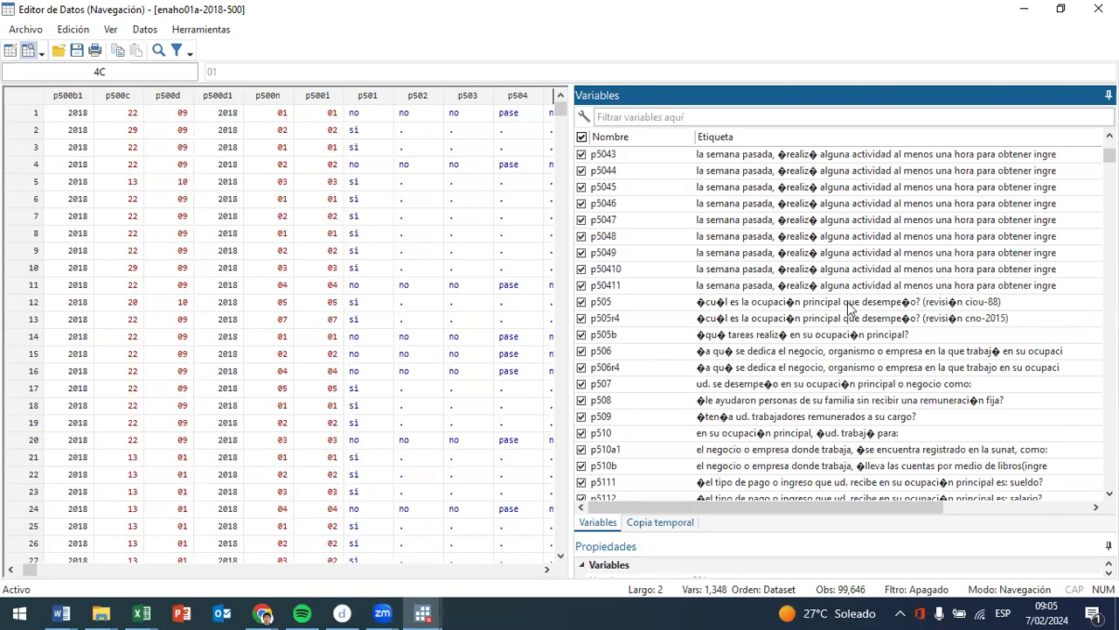
scroll(772, 217, "up", 2)
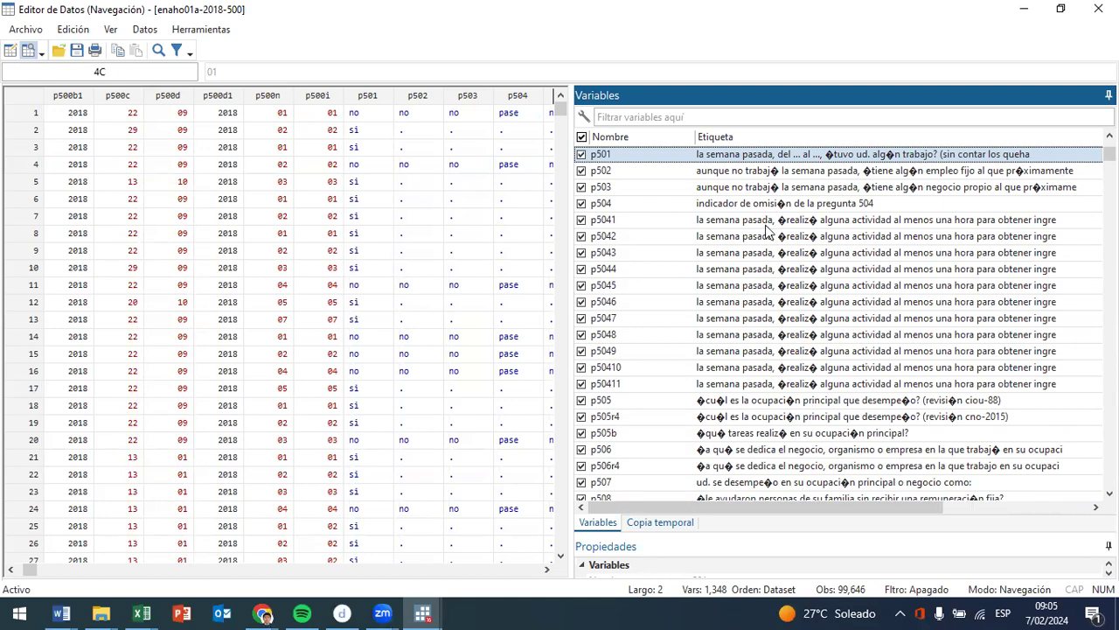
scroll(766, 229, "down", 2)
left_click(807, 308)
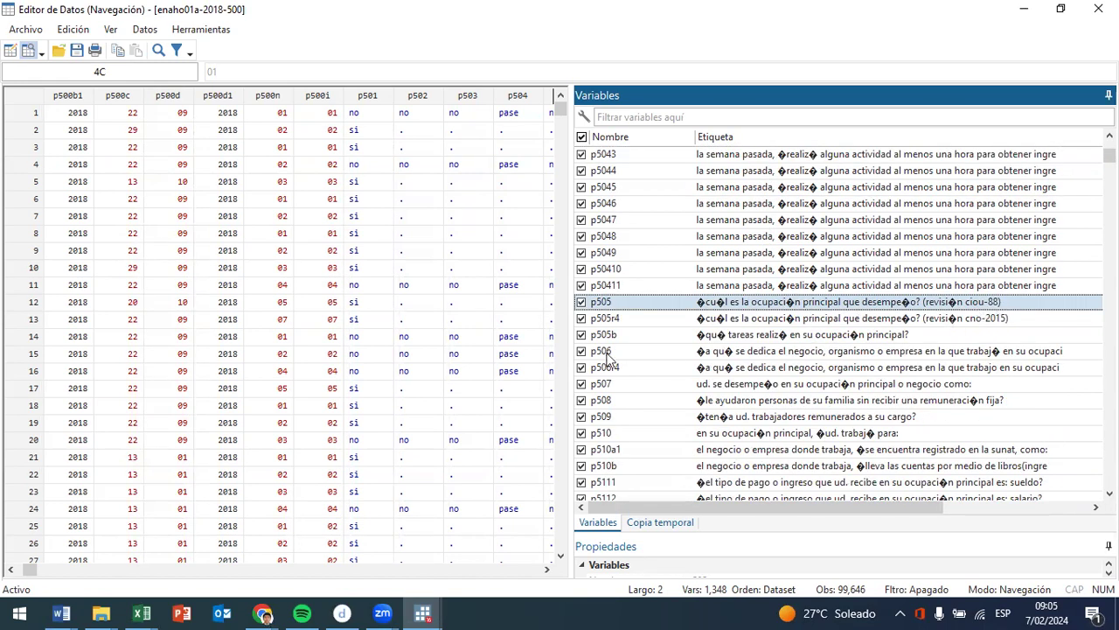
left_click(825, 322)
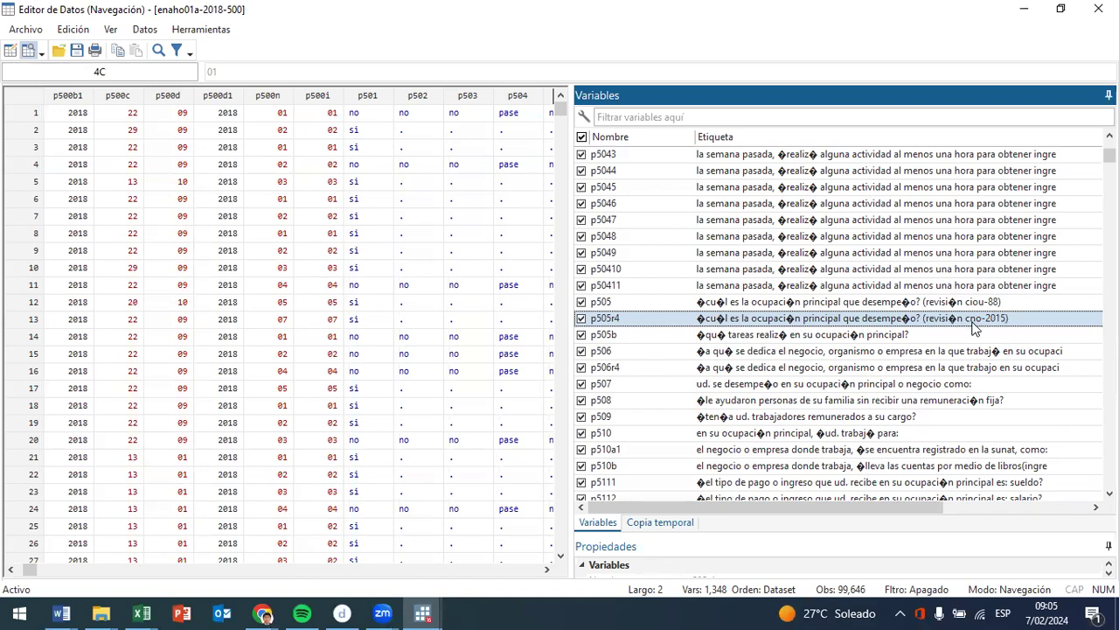
left_click(857, 340)
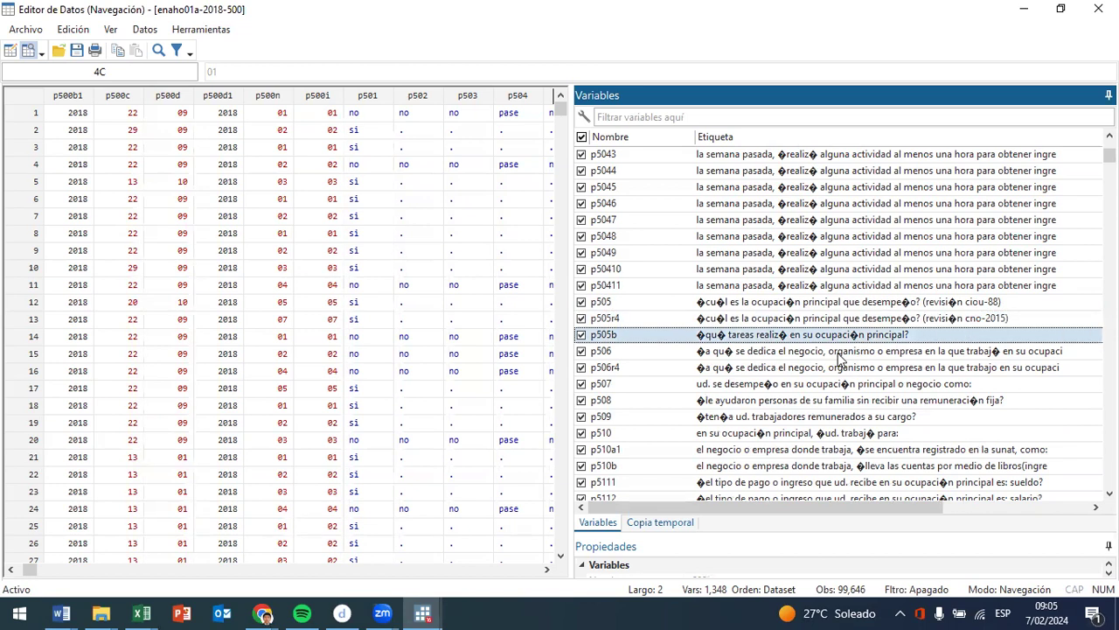
left_click(839, 355)
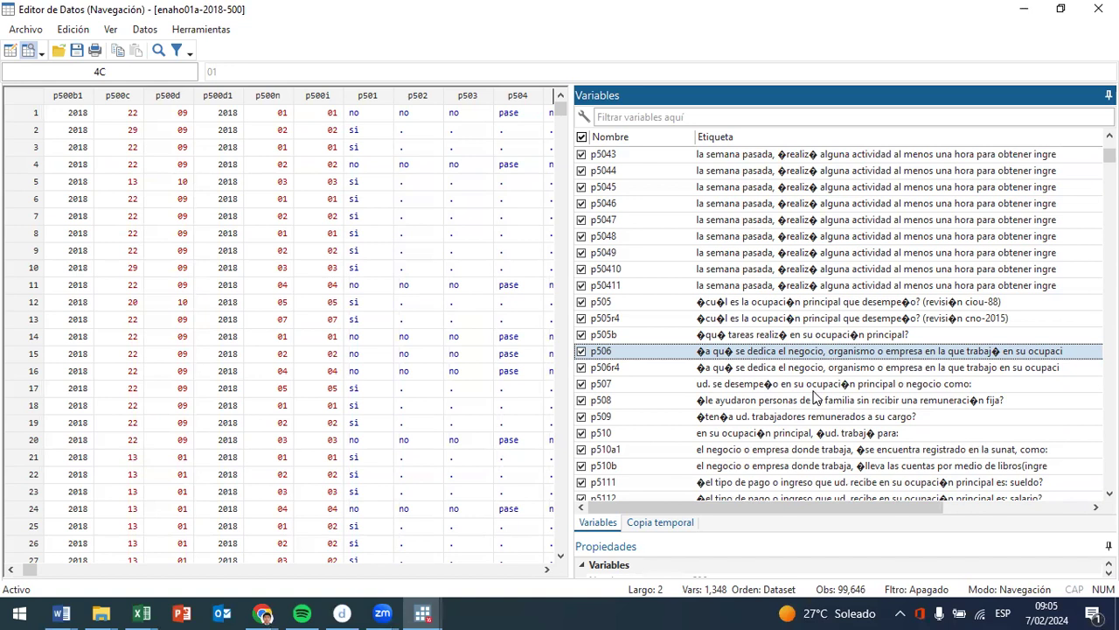
left_click(813, 390)
- Examine the labels on helpers, paid workers, employer type, registration and pay, selecting p508, p509, p510, p510a1, p510b and p5111
scroll(816, 393, "down", 1)
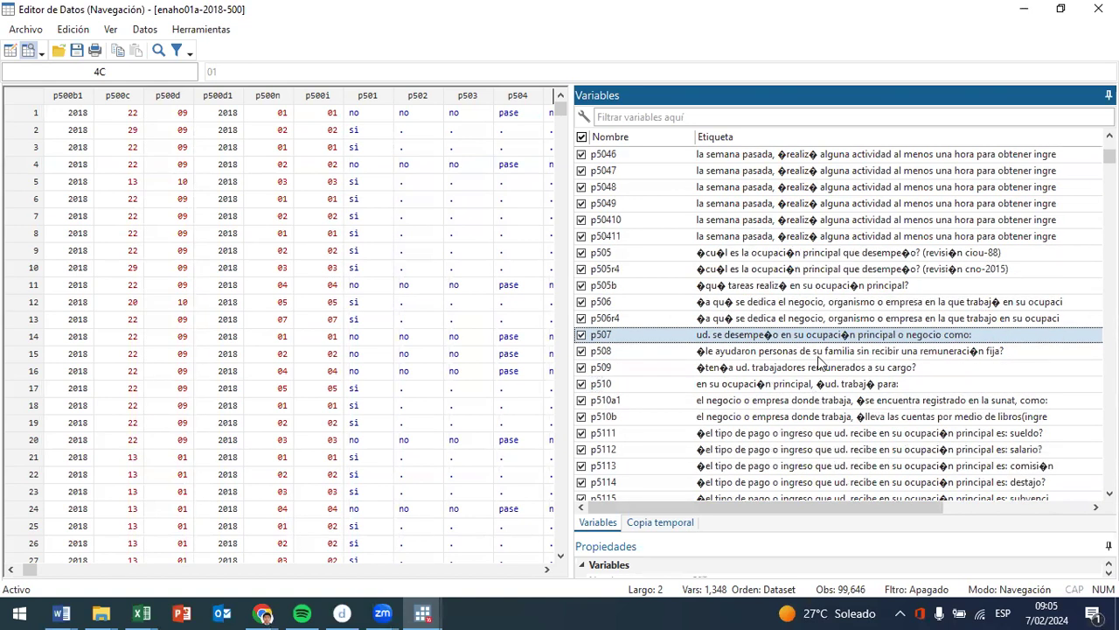
left_click(822, 353)
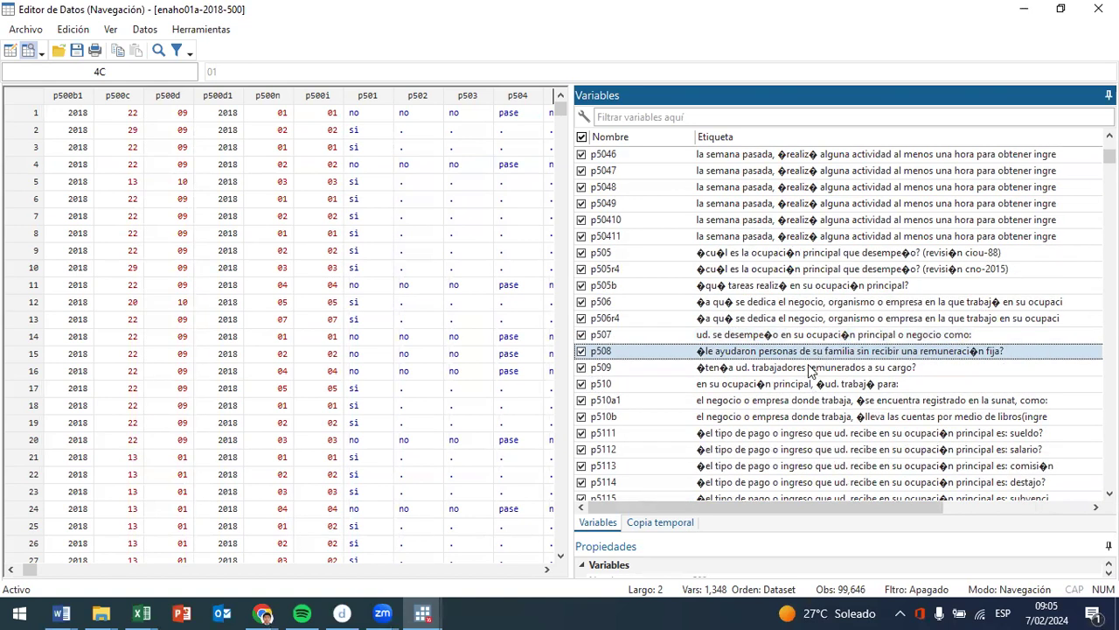
left_click(809, 369)
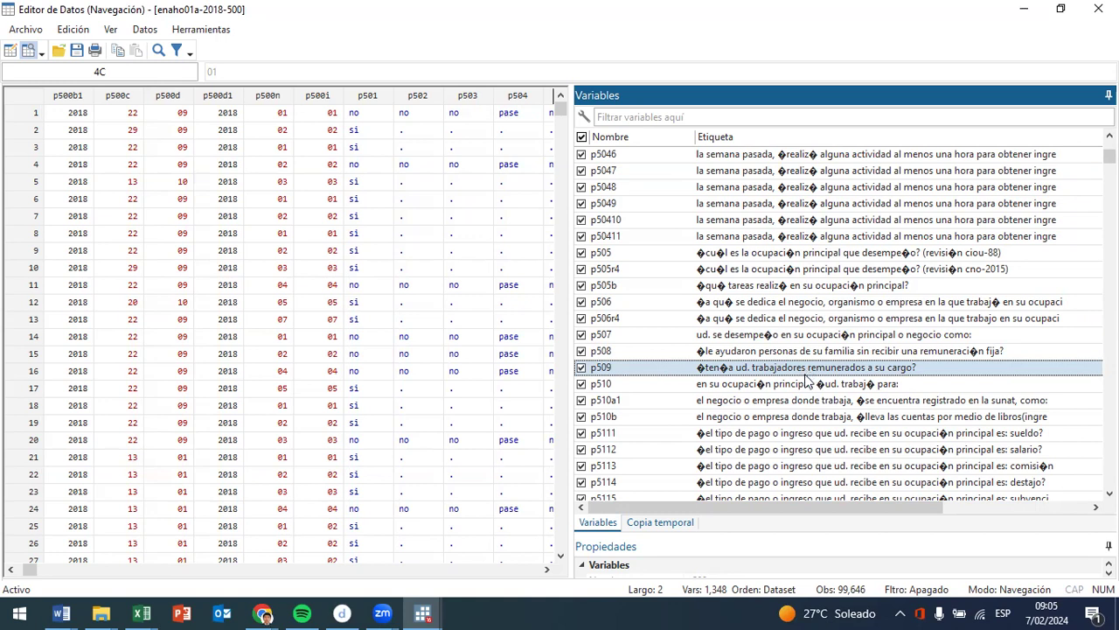
left_click(825, 387)
scroll(825, 393, "down", 1)
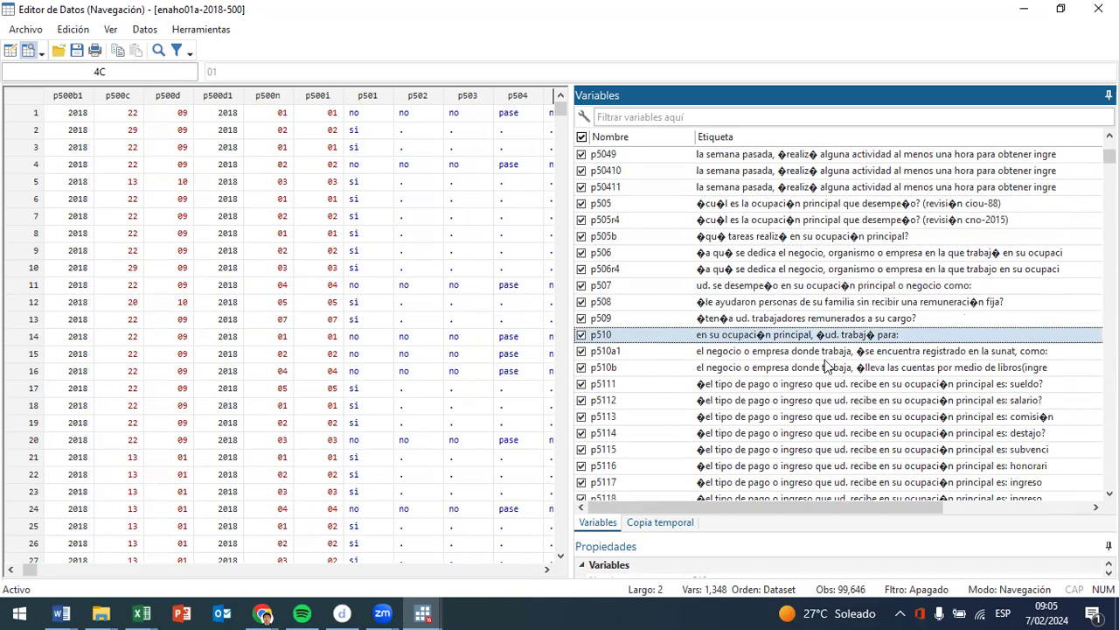
left_click(824, 357)
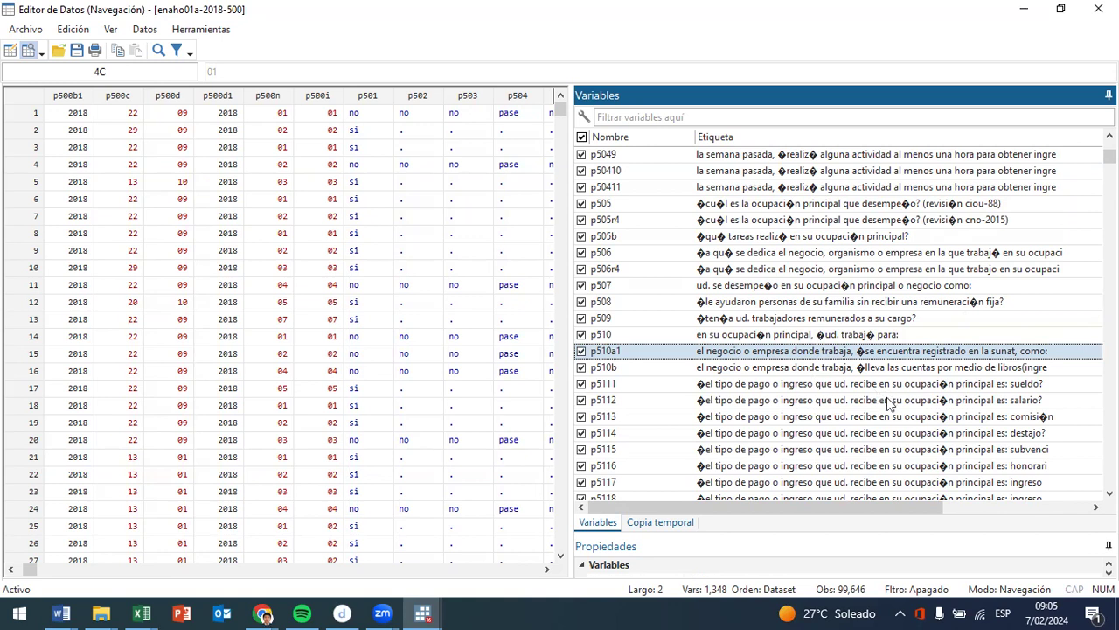
left_click(806, 371)
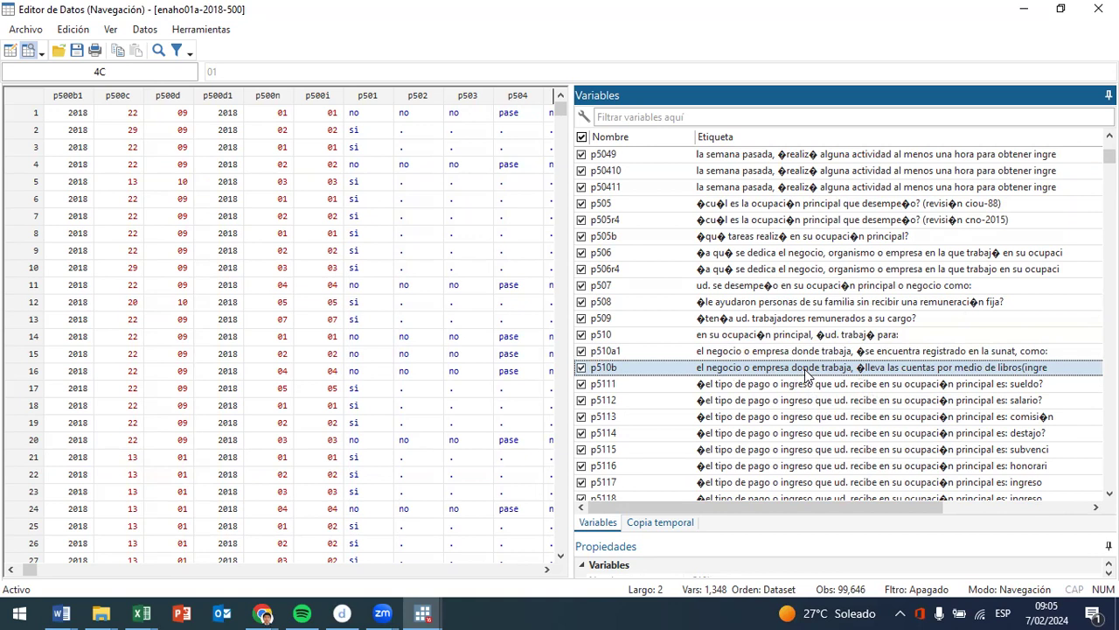
left_click(790, 389)
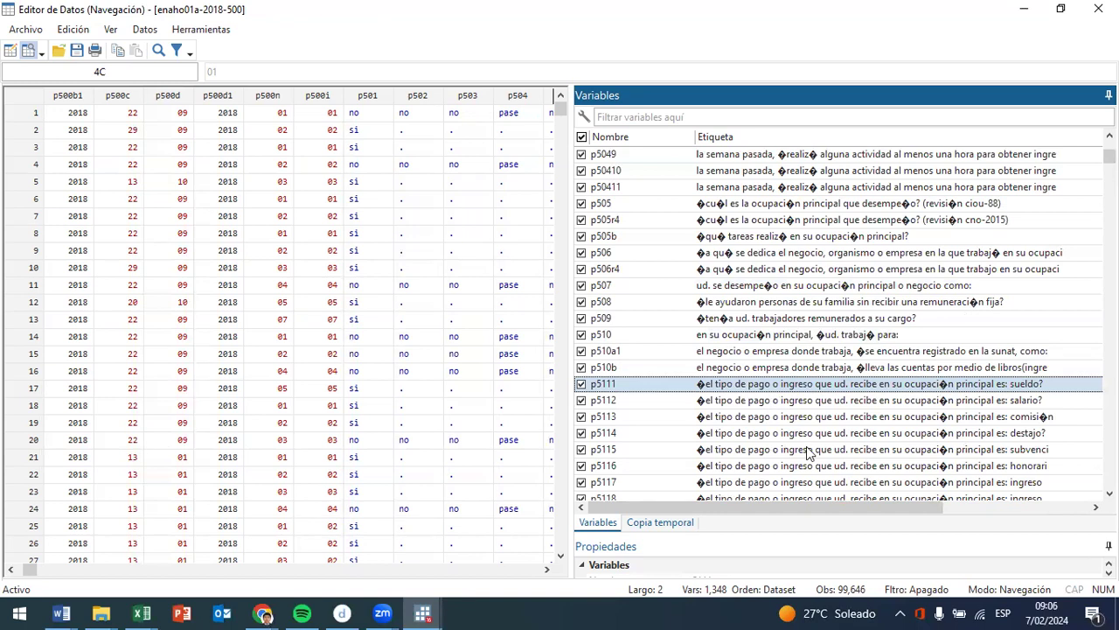
- Examine the payment type labels one by one, selecting the variables from p5112 (salario) to p5117 (ingreso)
scroll(892, 381, "down", 3)
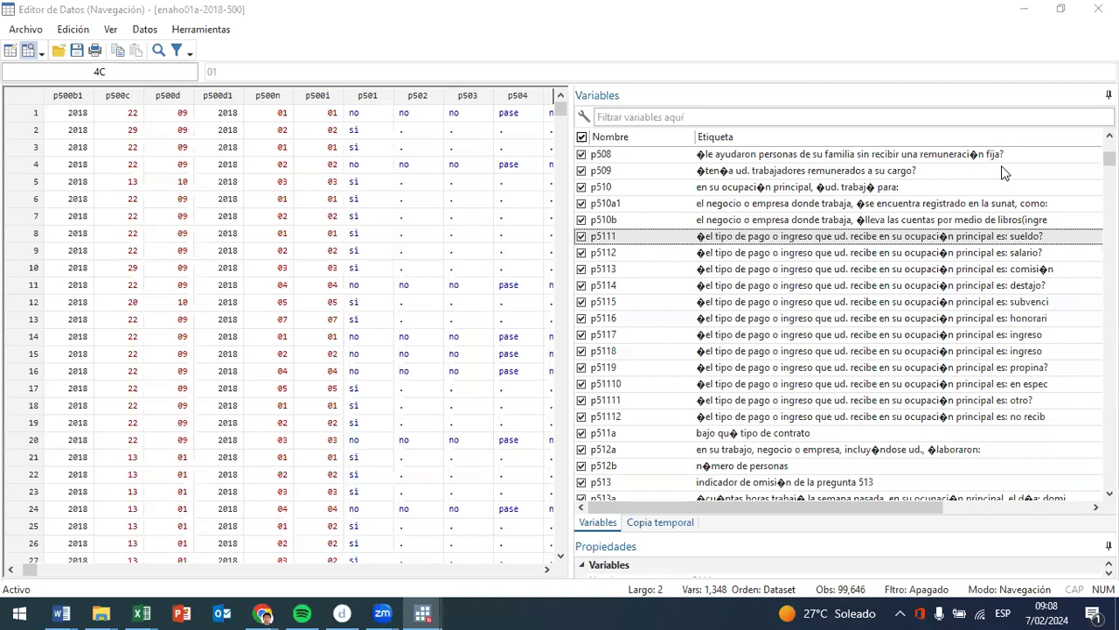
left_click(1048, 256)
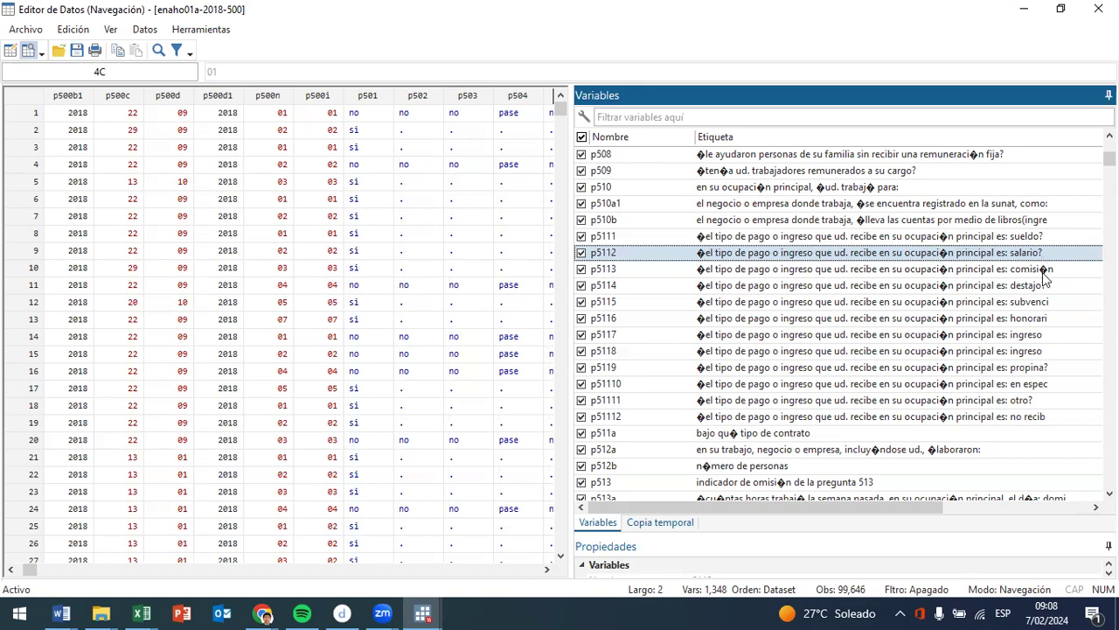
left_click(1042, 271)
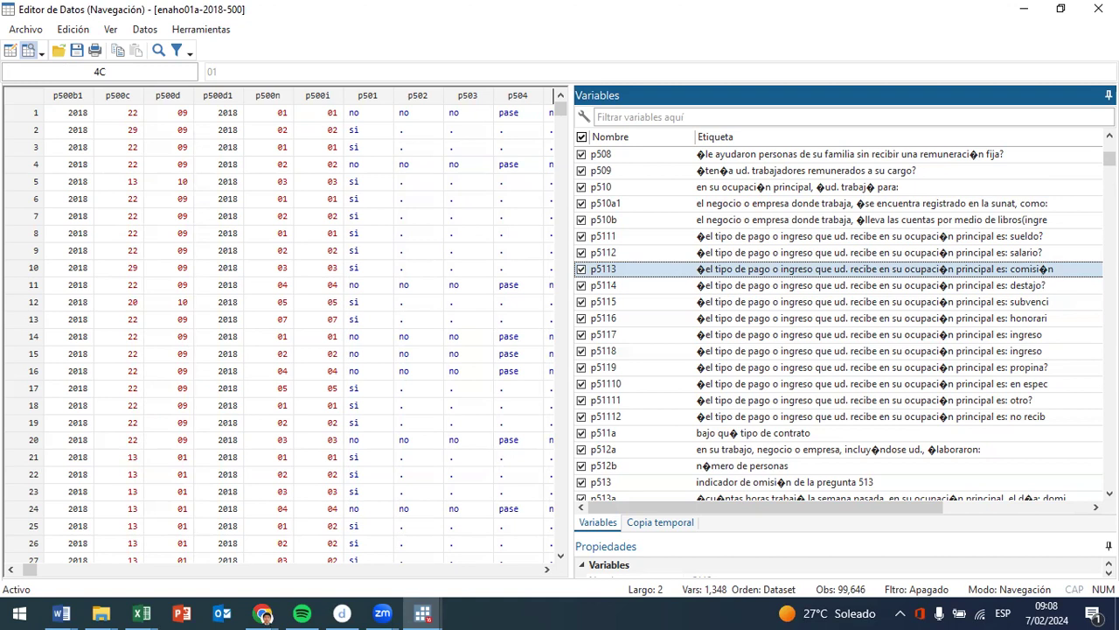
left_click(1037, 286)
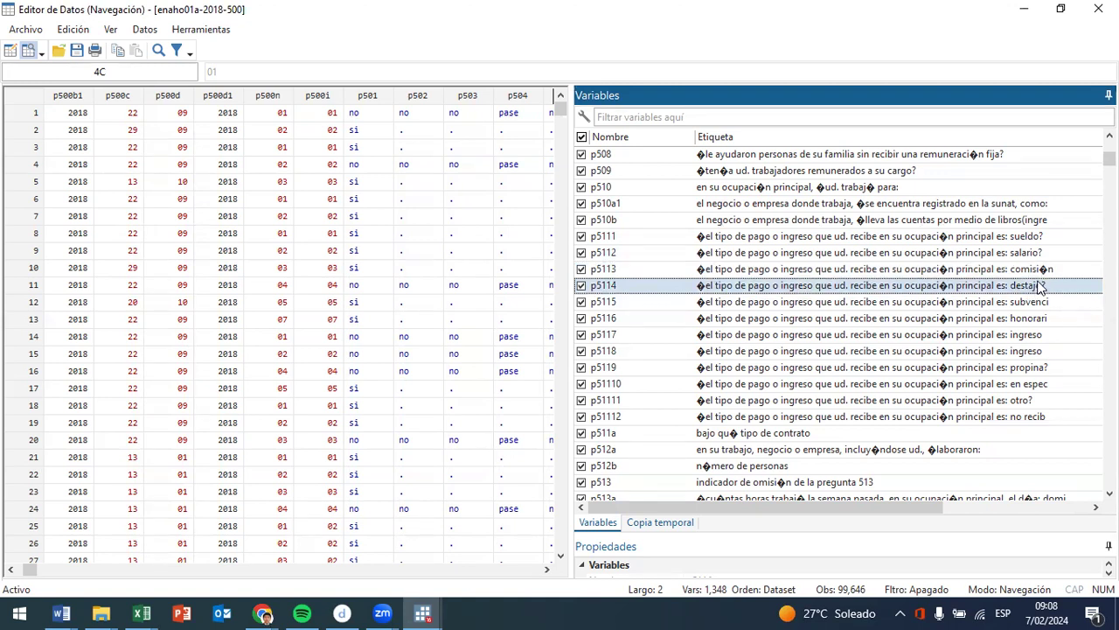
left_click(1050, 305)
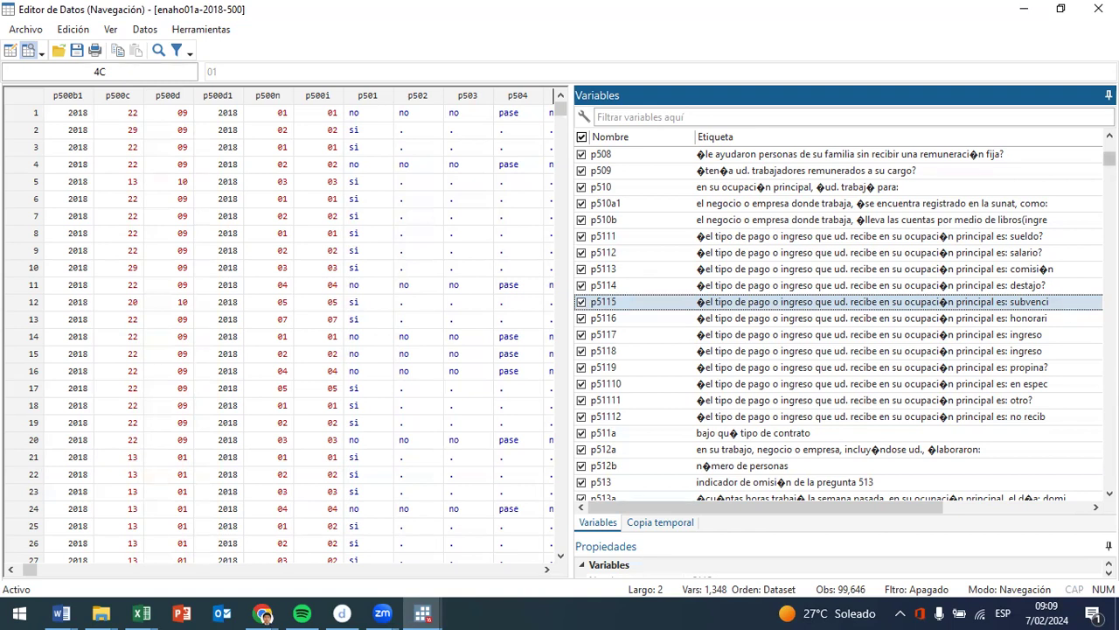
left_click(1049, 322)
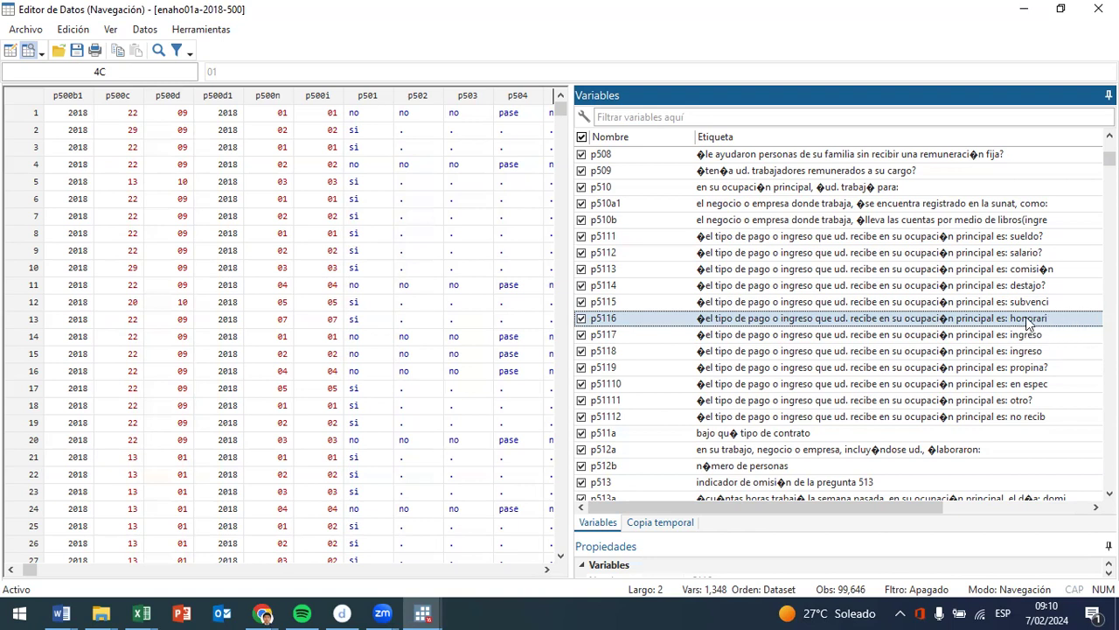
left_click(1054, 332)
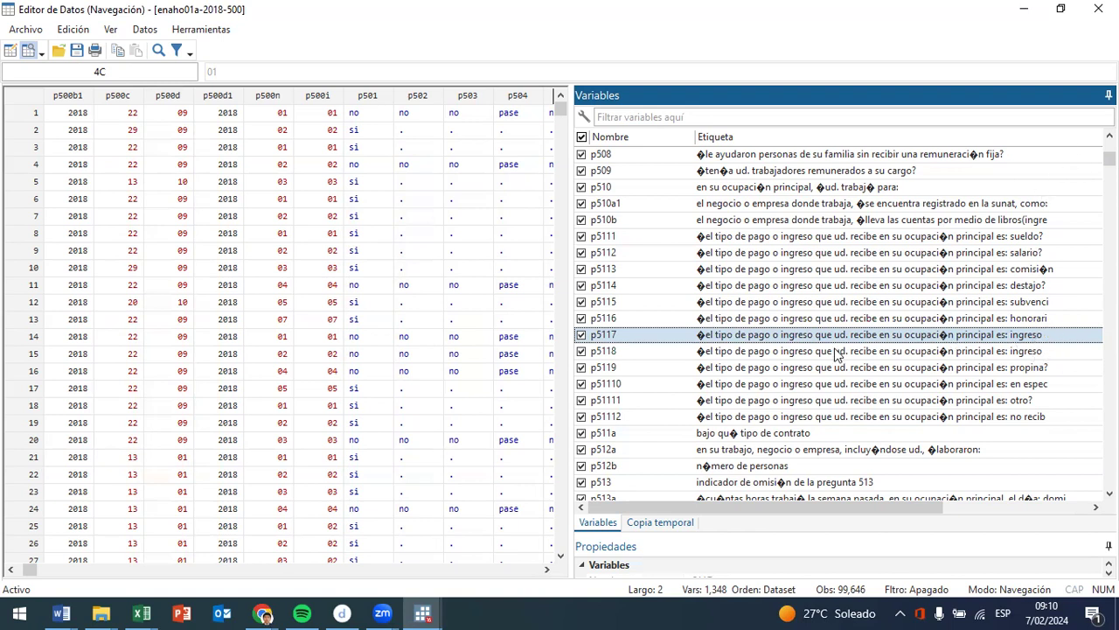
- Jump to the p5117 column in the data grid and compare the p5117 and p5118 labels, leaving p5117 selected
double_click(1072, 343)
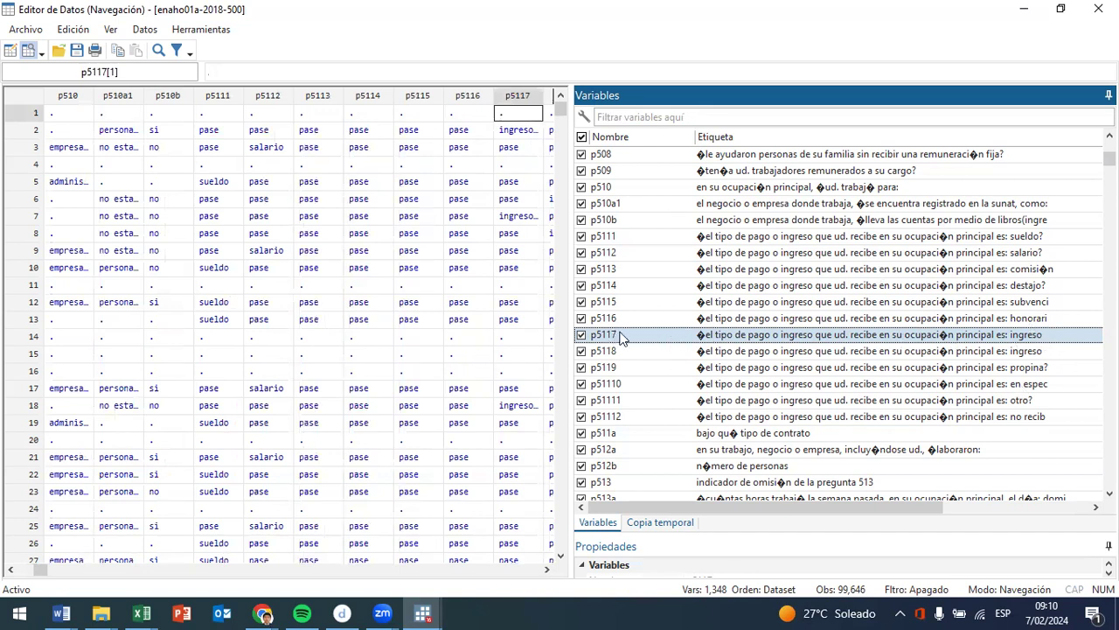
left_click(1037, 349)
left_click(1038, 338)
left_click(1039, 350)
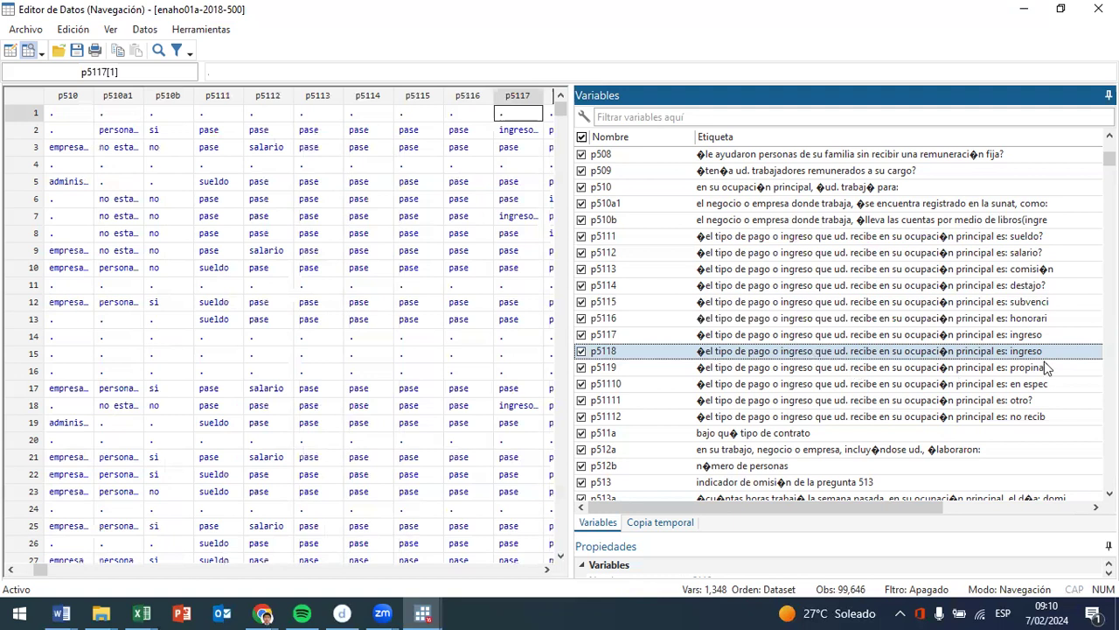
left_click(1054, 333)
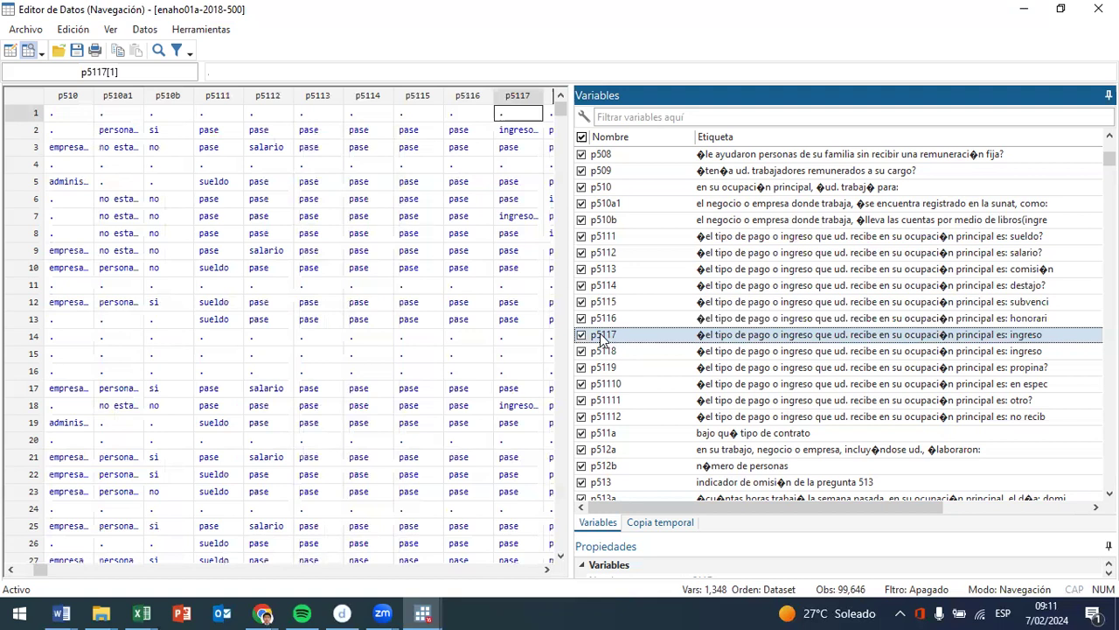
- Switch to the Chrome window with the CIIU table and search the web for "web inei variables enaho"
left_click(264, 613)
left_click(983, 563)
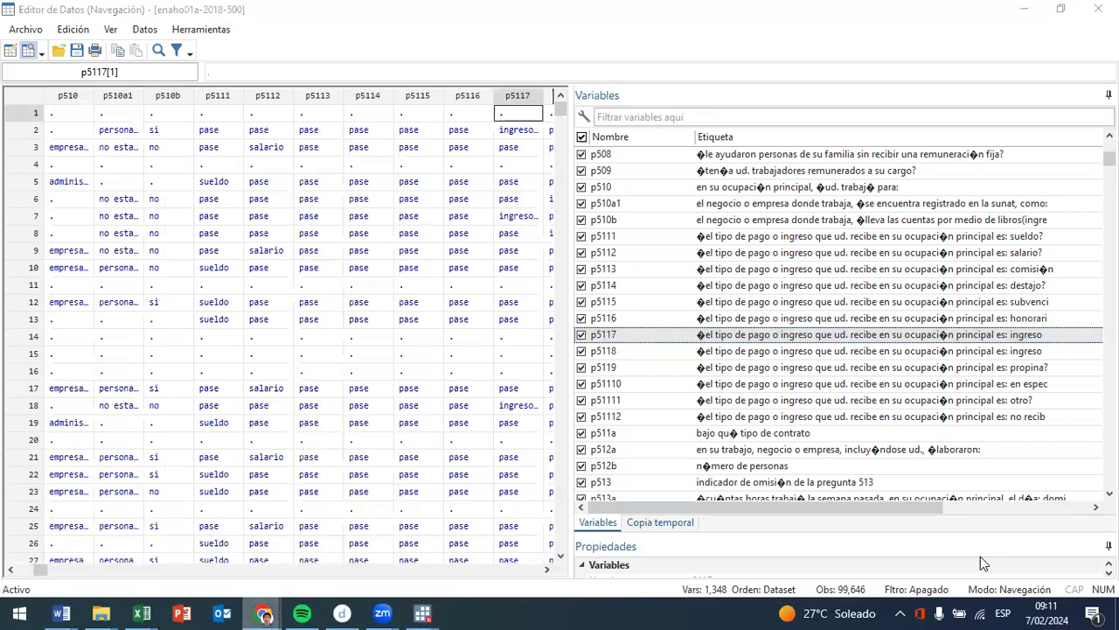
left_click(583, 155)
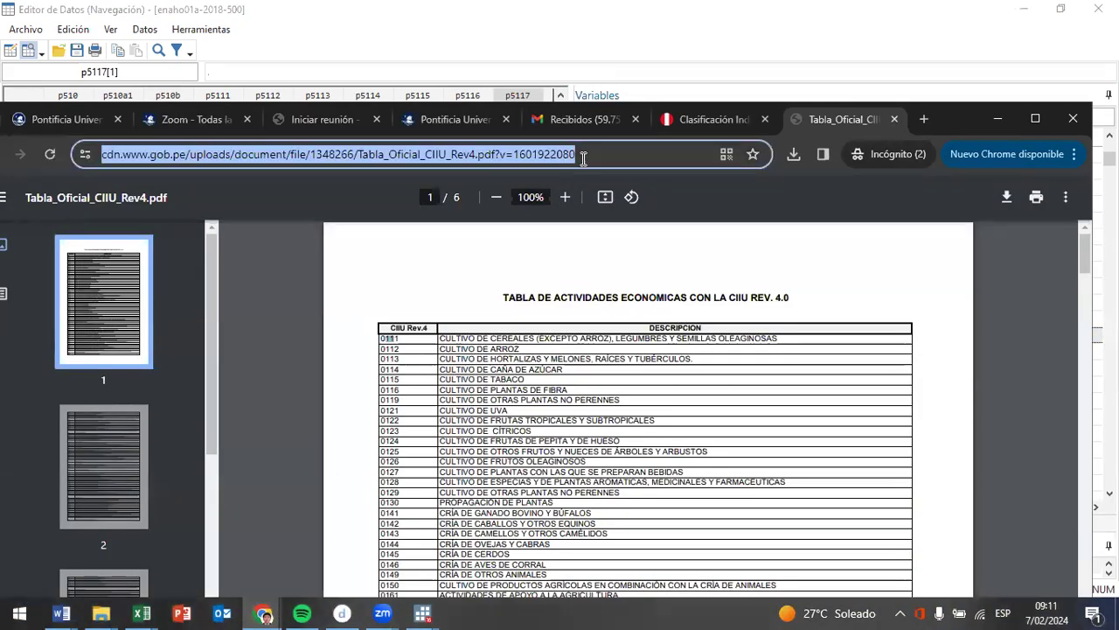
type("web ine")
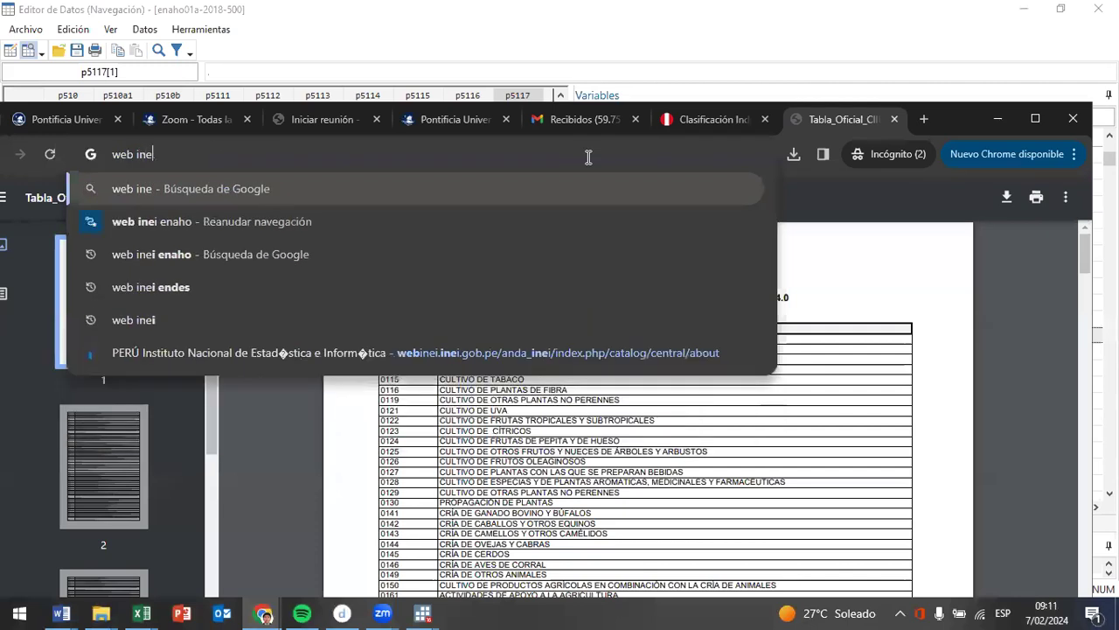
type("i variables enaho")
key("Return")
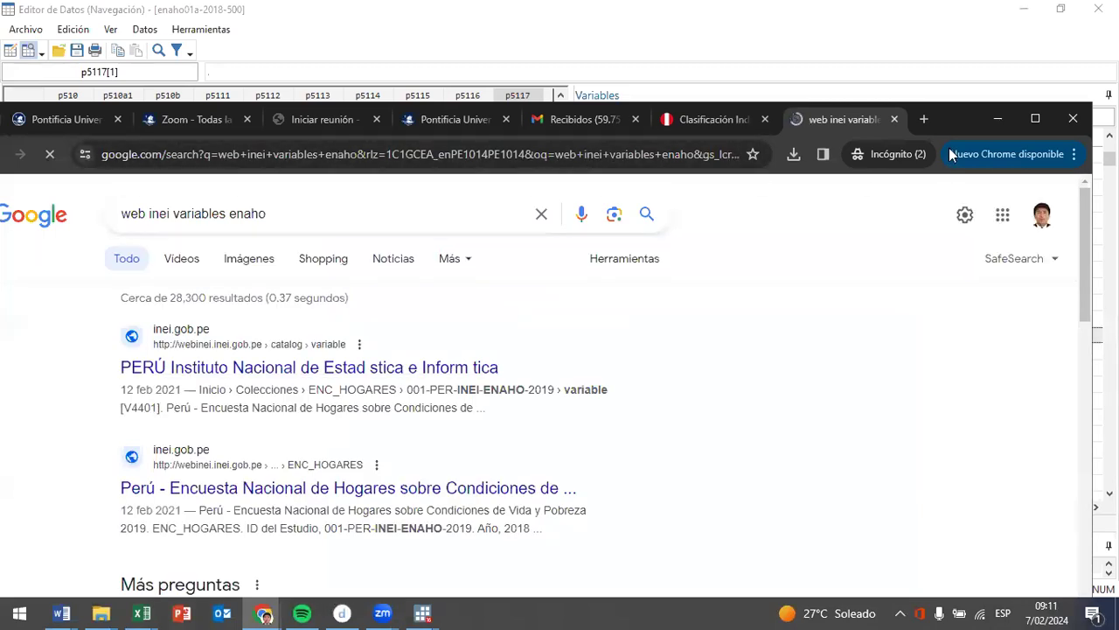
- Dock the browser beside the Stata variable list and open the INEI ENAHO 2019 variable documentation at its variable dictionary
left_click_drag(948, 127, 2, 302)
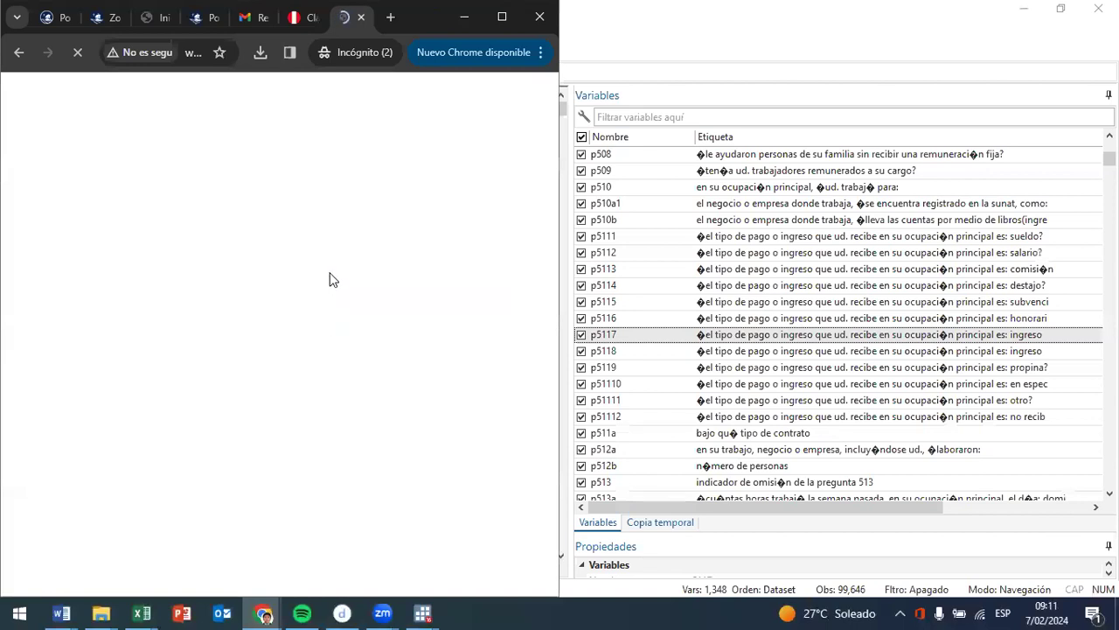
left_click(169, 59)
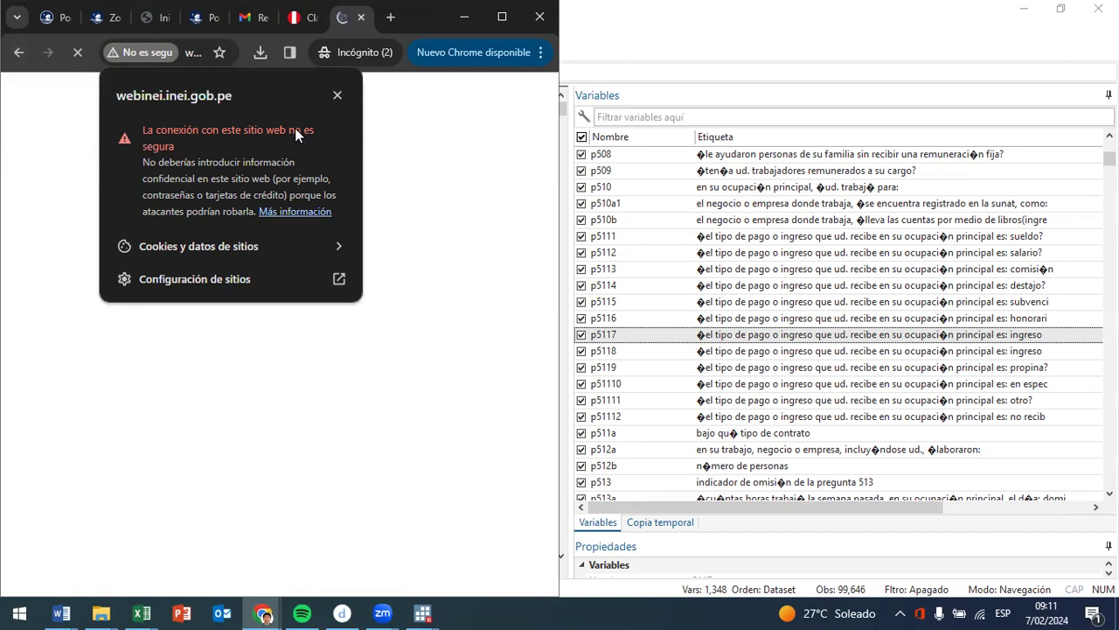
left_click(231, 67)
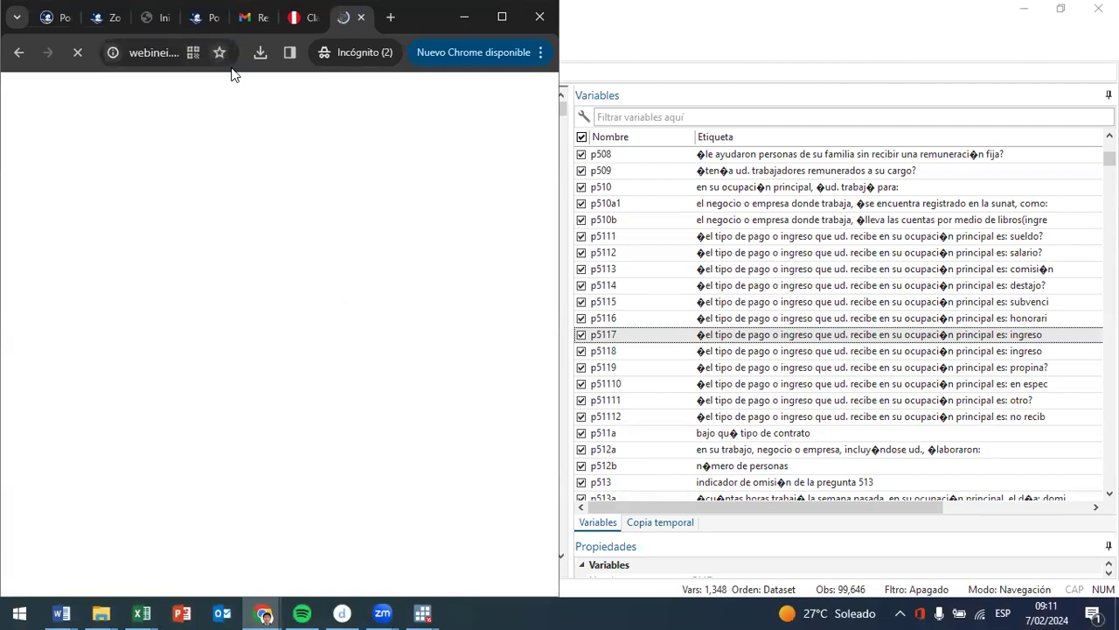
scroll(175, 306, "down", 3)
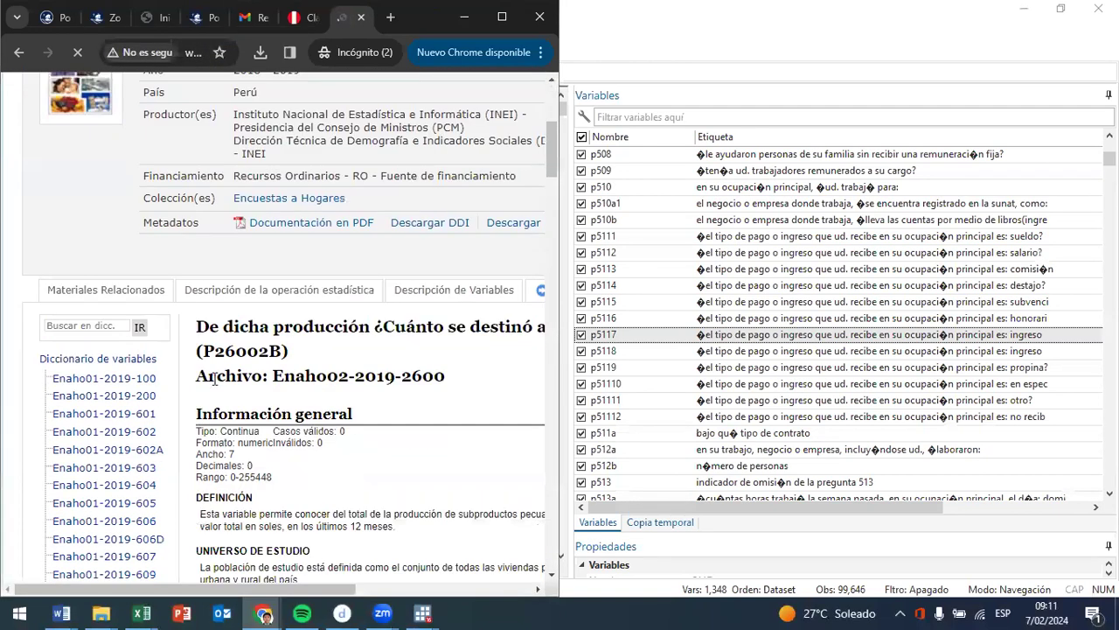
- Search the INEI variable dictionary for p5117
left_click(103, 325)
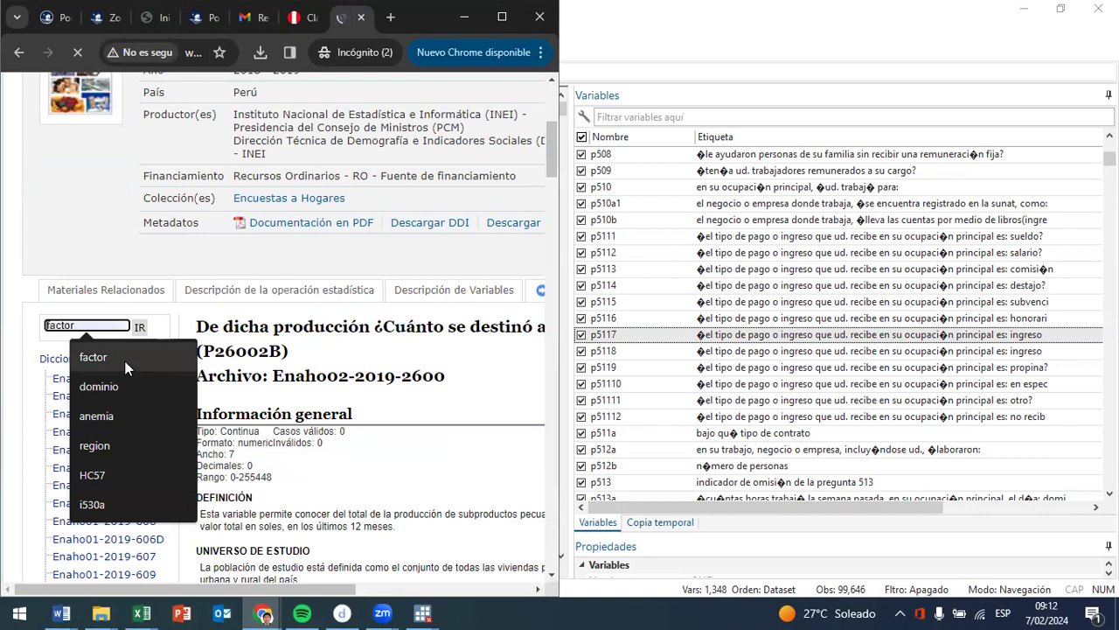
type("p5")
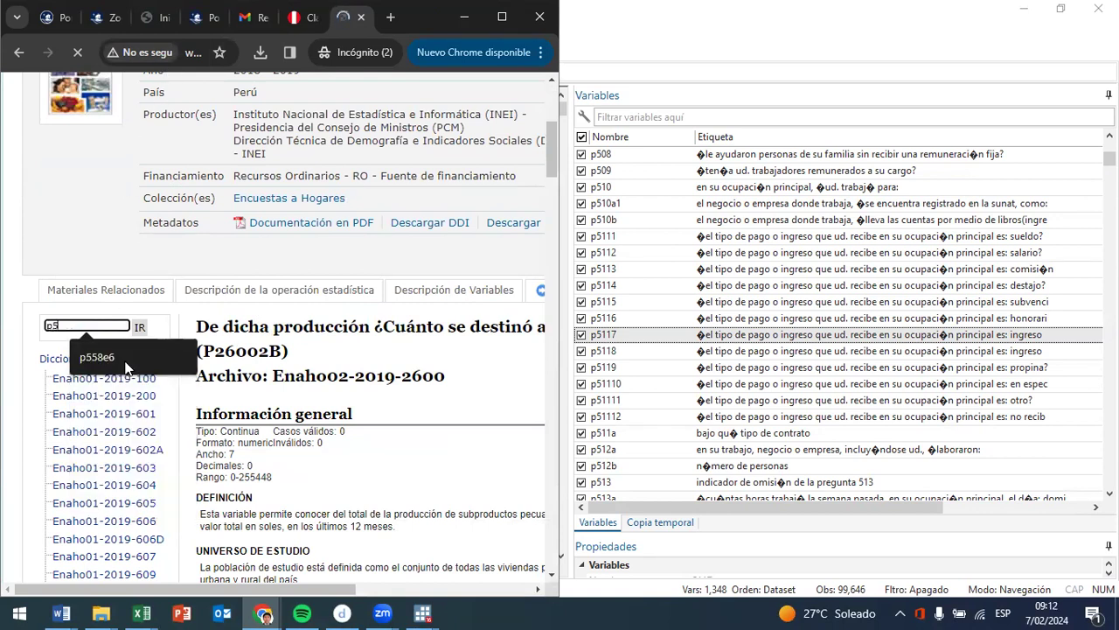
type("117")
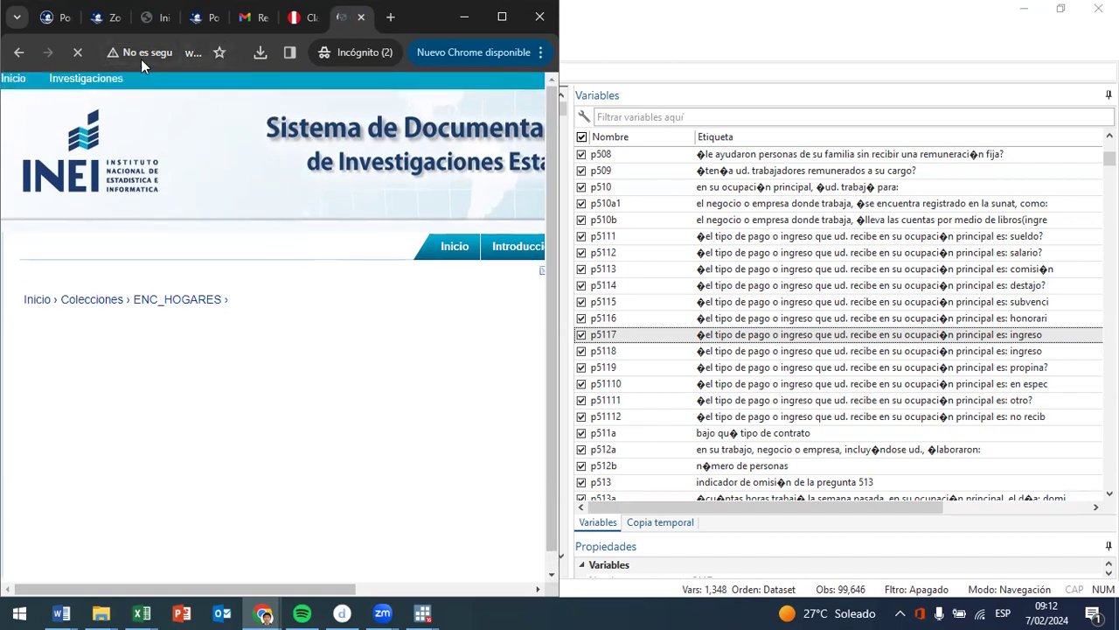
left_click(192, 58)
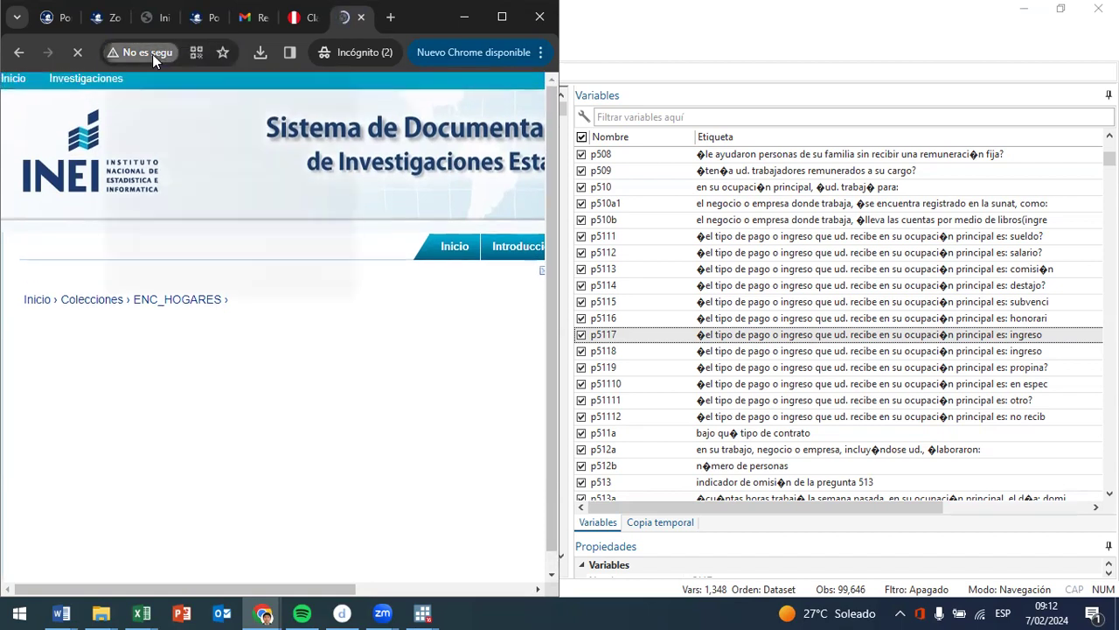
left_click(152, 54)
left_click(275, 407)
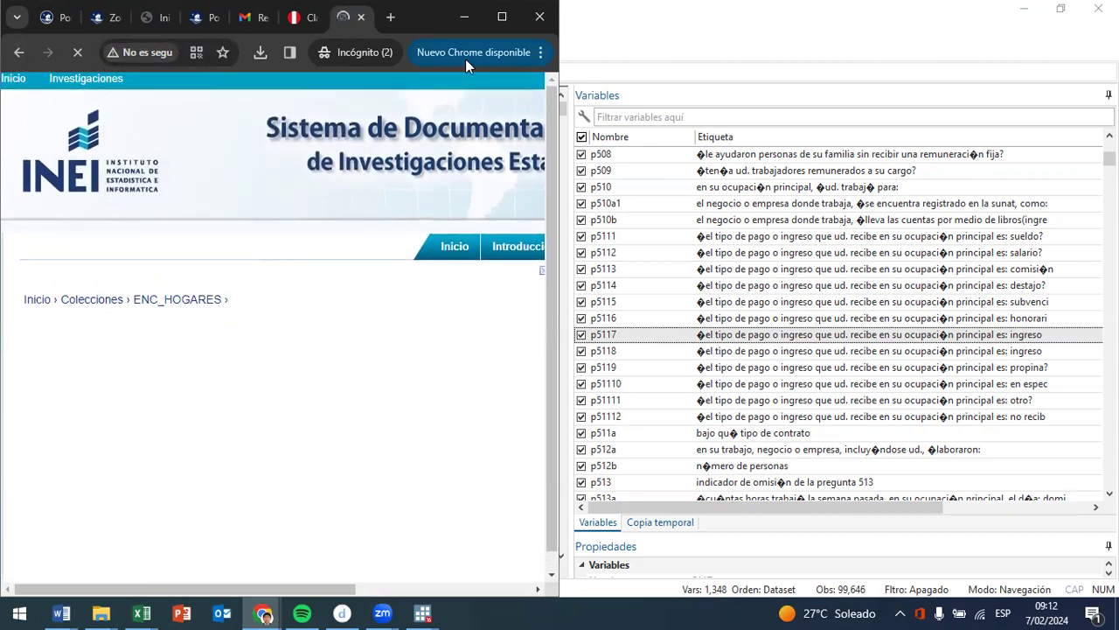
- Restore the Stata data editor beside the browser and review the truncated payment-type labels around p5119, leaving p51110 selected
left_click(1035, 369)
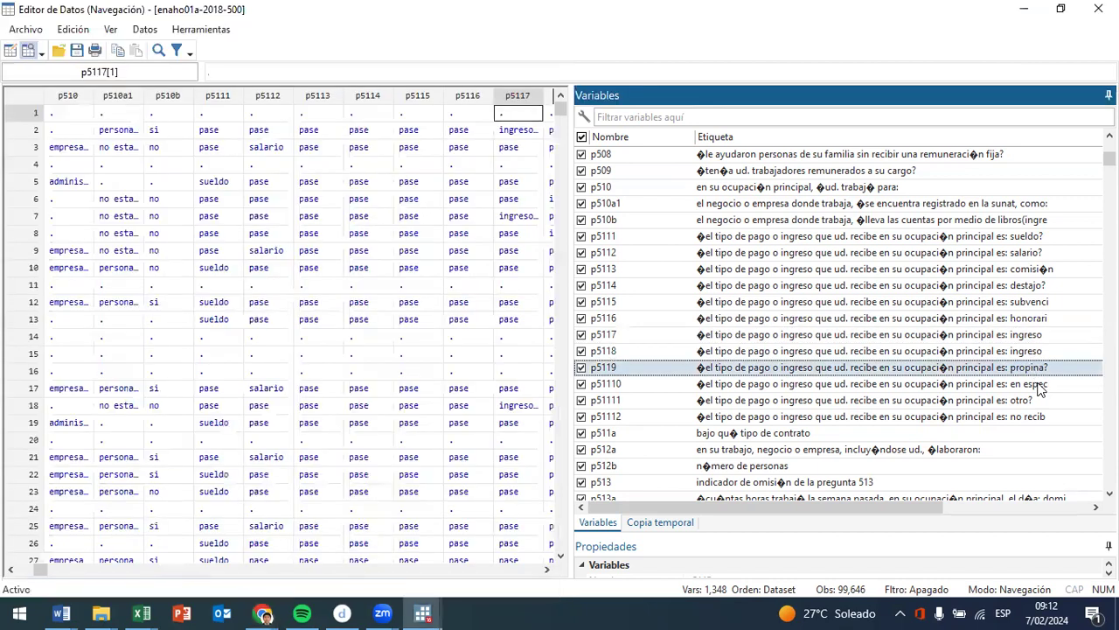
double_click(901, 30)
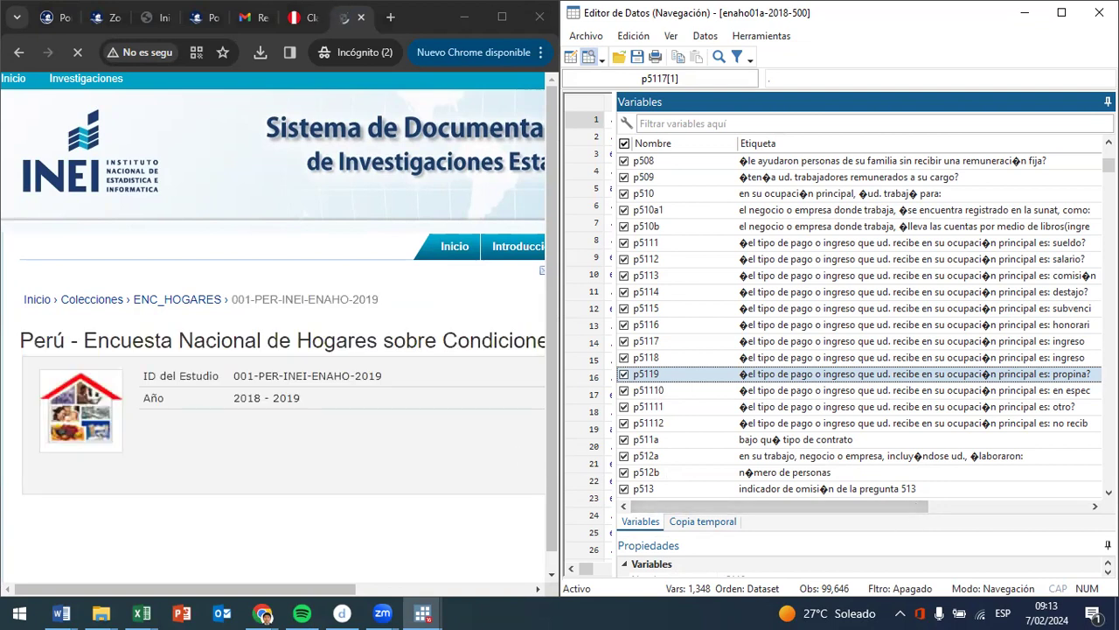
scroll(1090, 388, "down", 2)
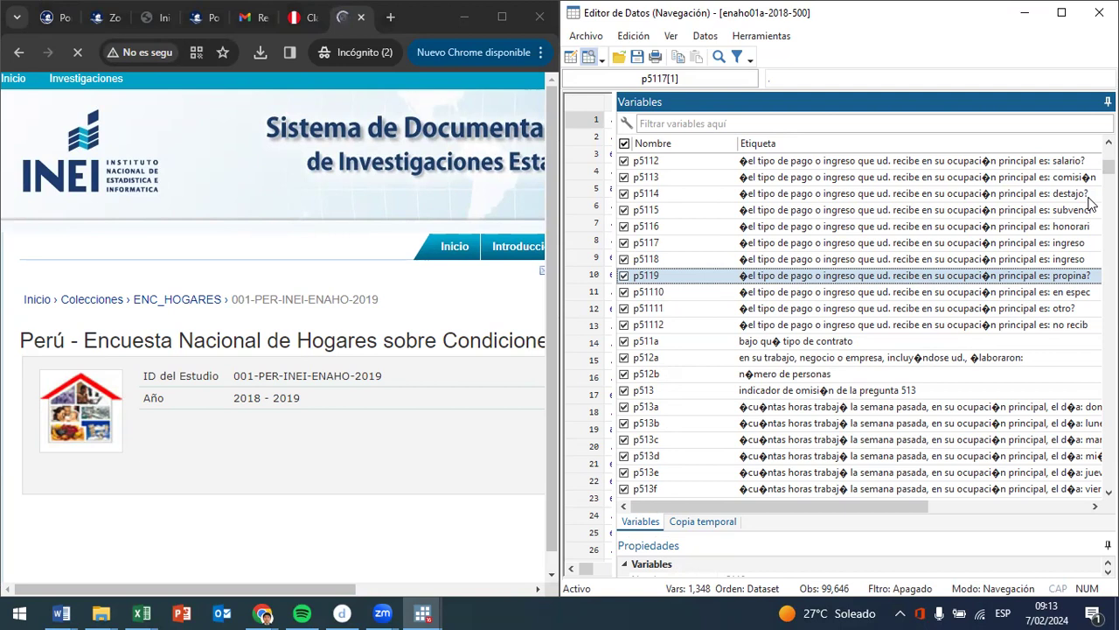
scroll(1085, 191, "up", 1)
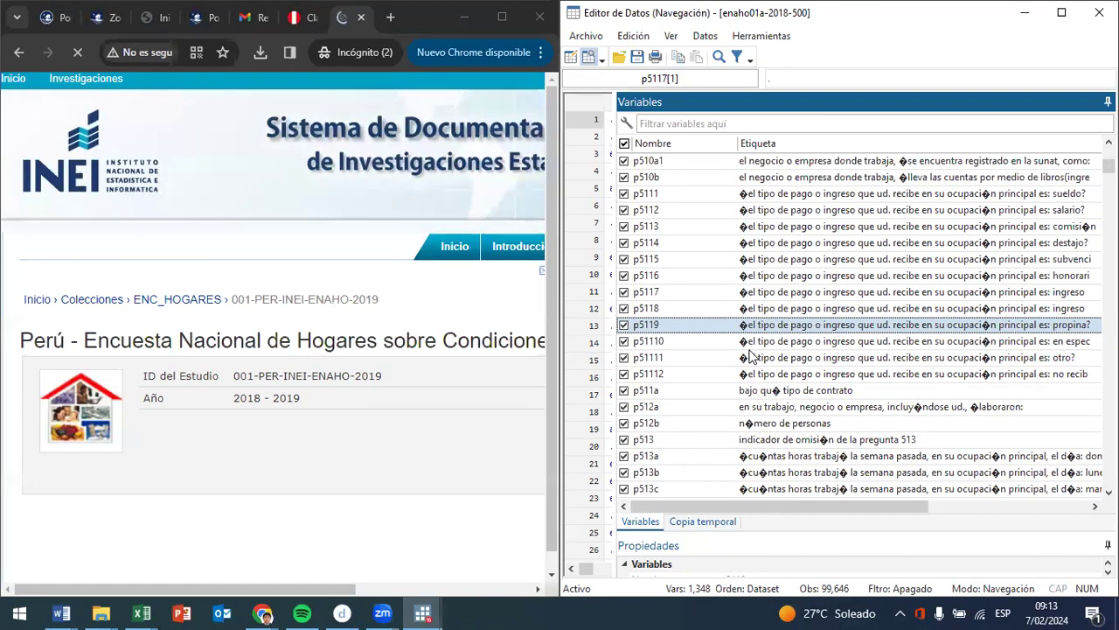
left_click(1050, 343)
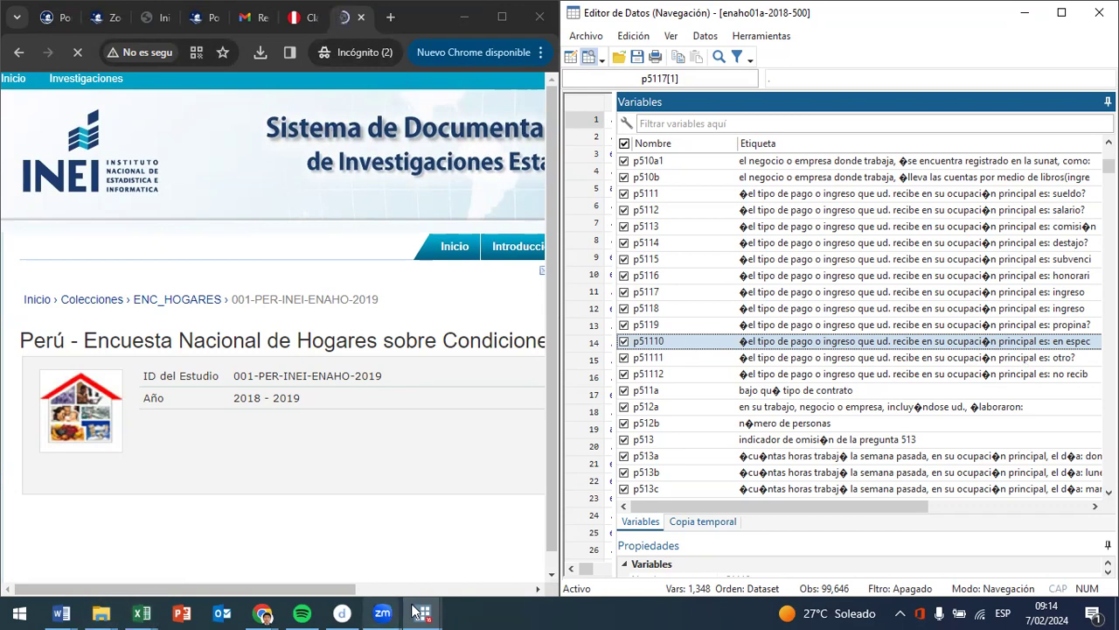
- Open the Diccionario_2018 PDF from the 634-Modulo01 folder inside Semana 5 in the browser window
mouse_move(105, 611)
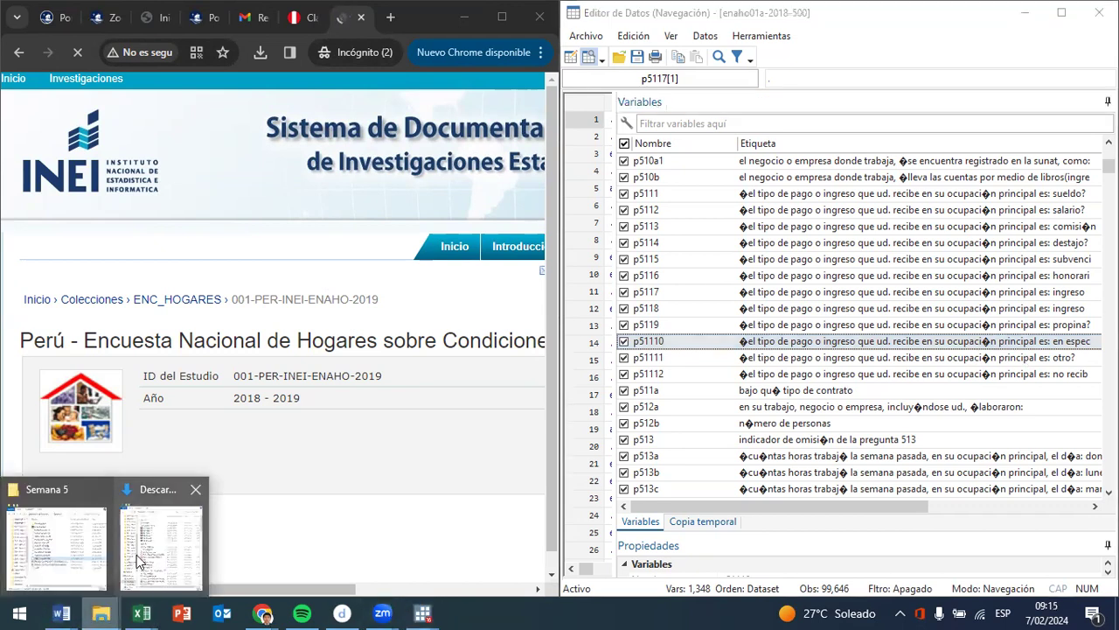
left_click(76, 561)
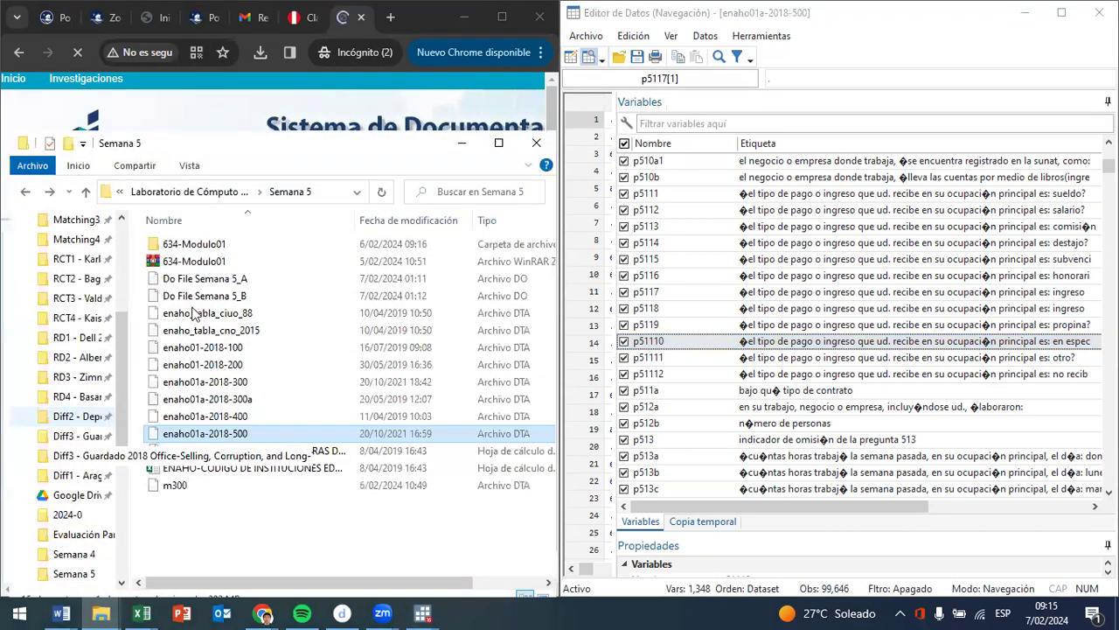
double_click(223, 245)
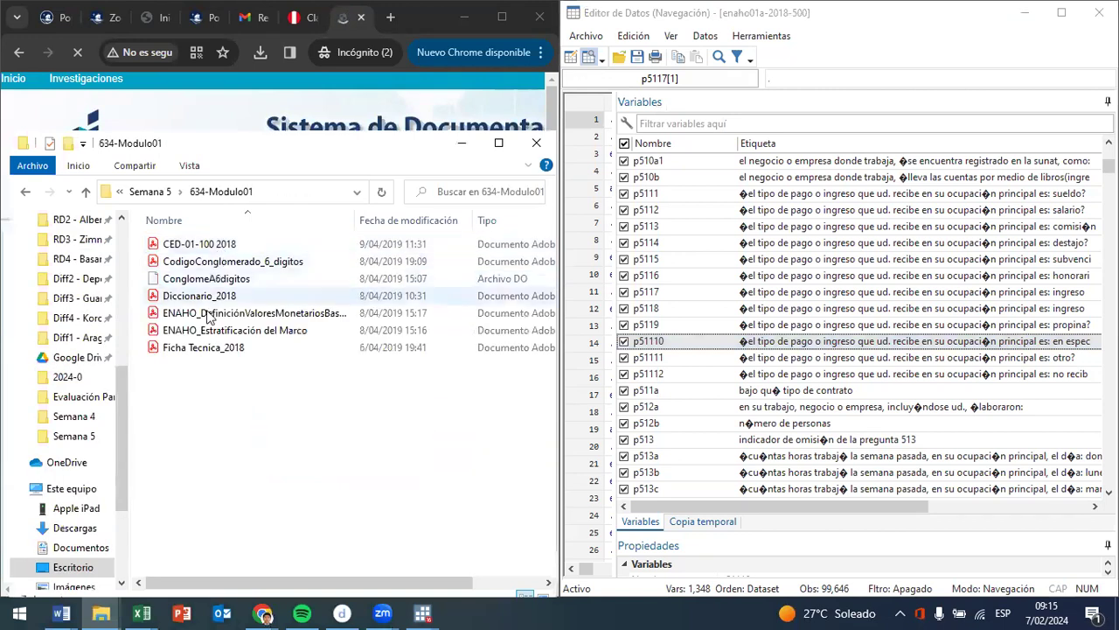
left_click(193, 301)
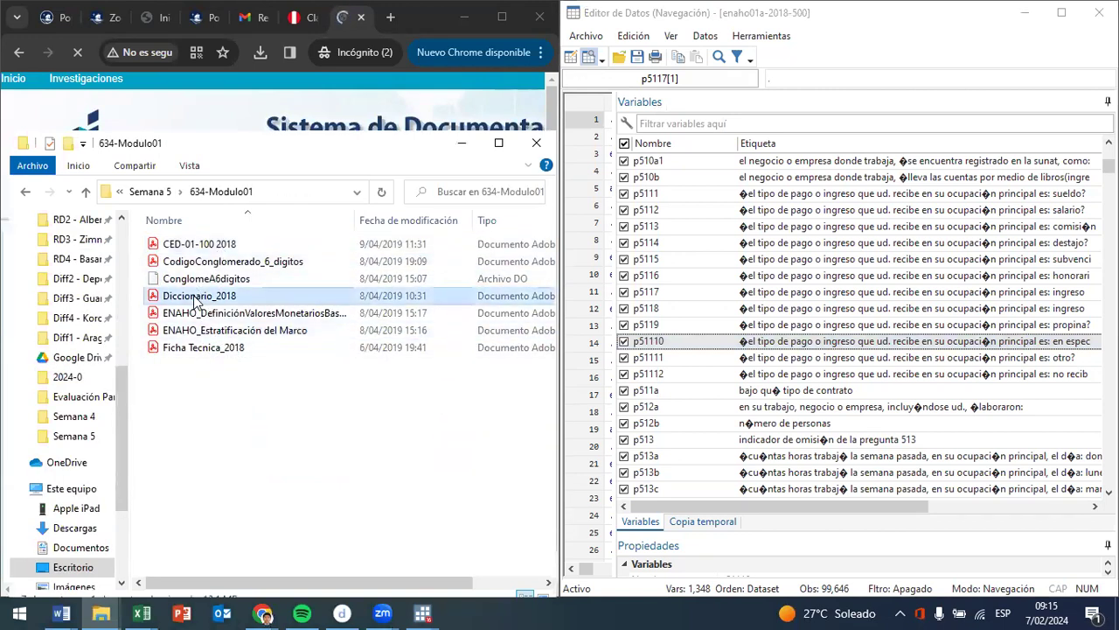
left_click_drag(194, 301, 228, 101)
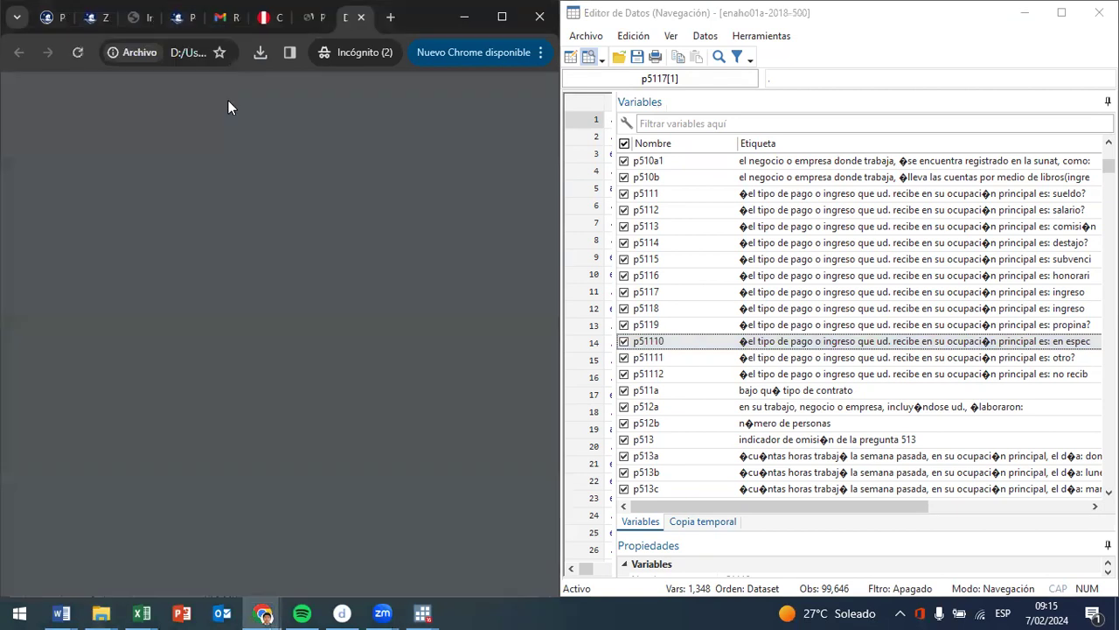
- Search the 2018 dictionary PDF for p5117
left_click(542, 52)
scroll(276, 493, "down", 5)
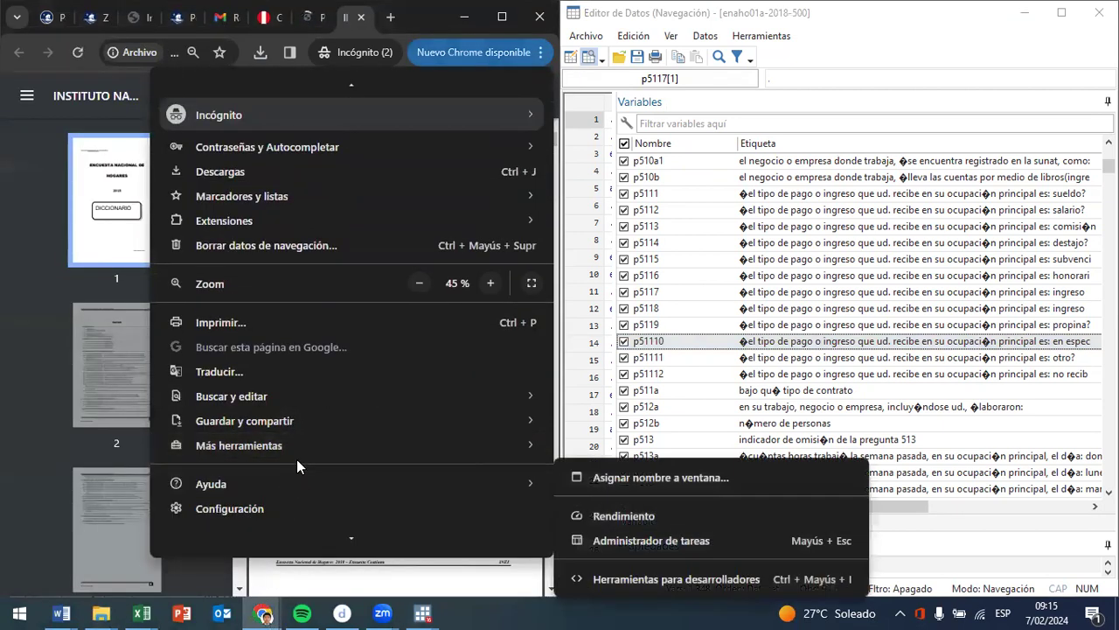
mouse_move(323, 361)
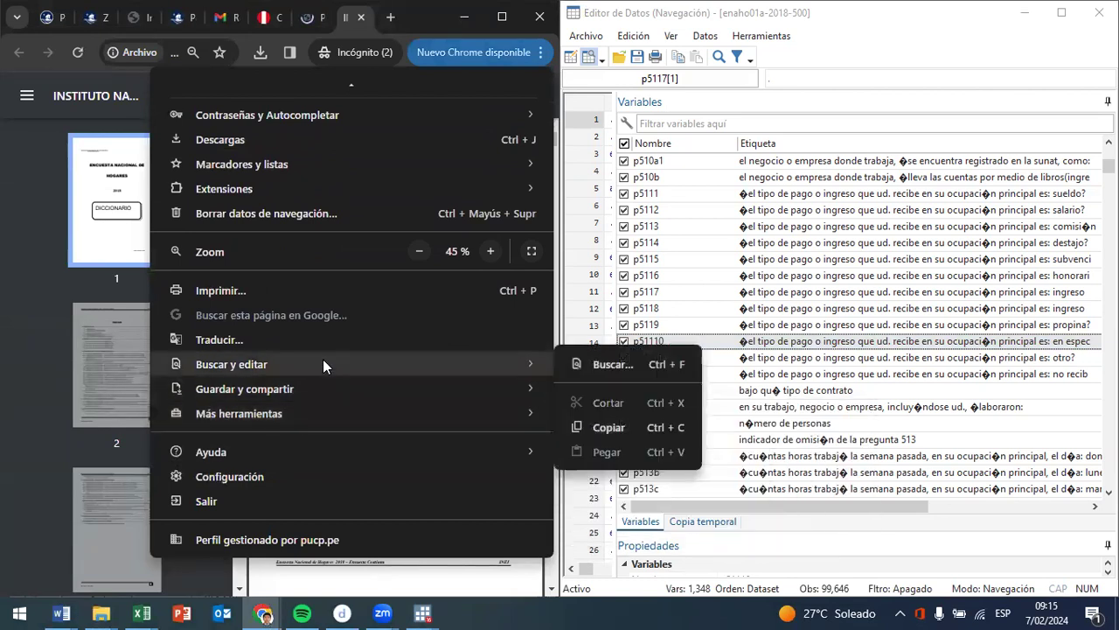
left_click(610, 362)
type("total")
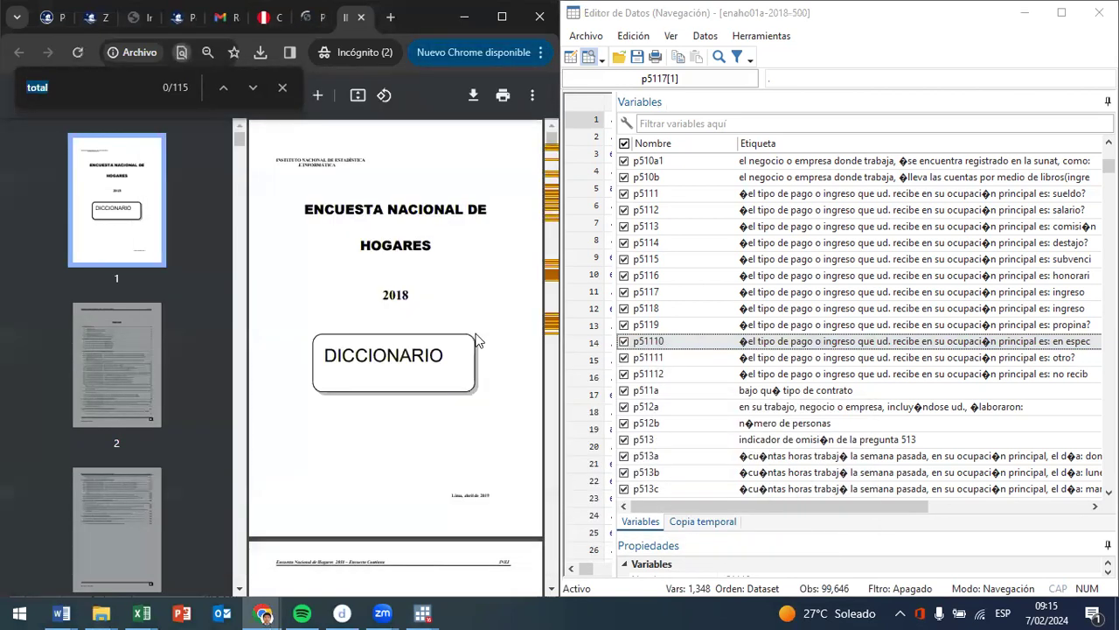
type("p")
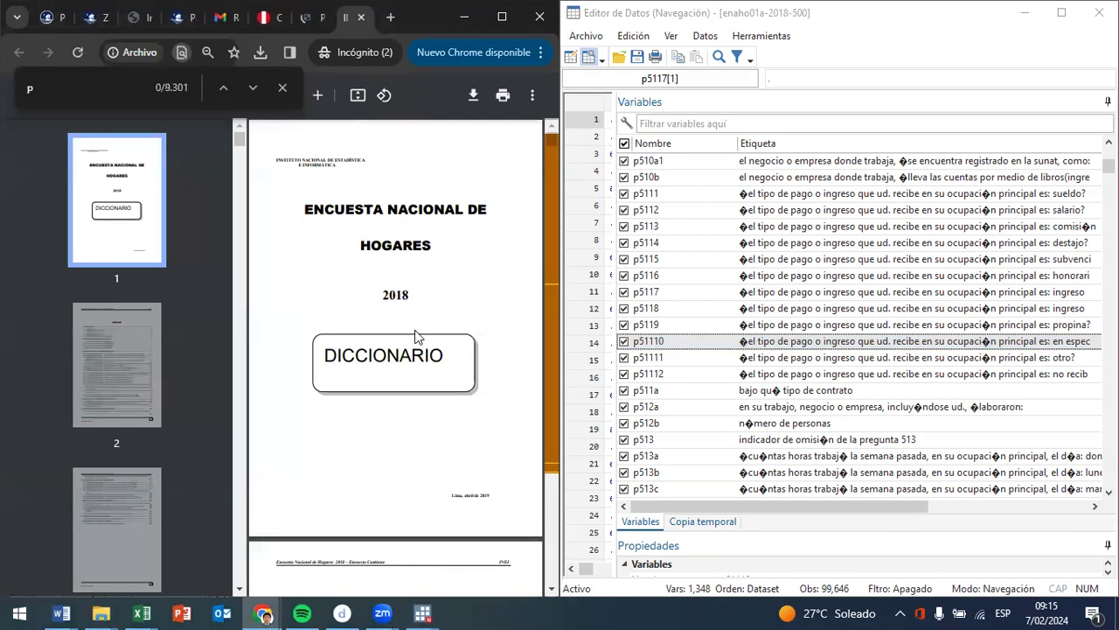
key("Return")
type("5117")
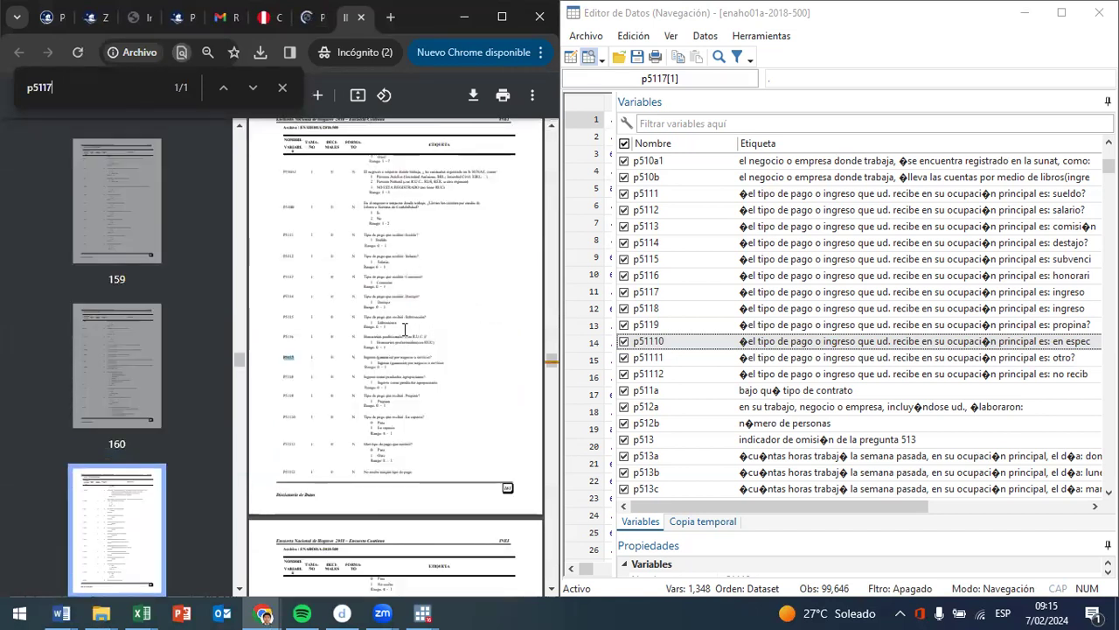
- Enlarge the dictionary page and read the full P5117 and P5118 labels, highlighting each label's text
left_click(319, 96)
left_click(319, 97)
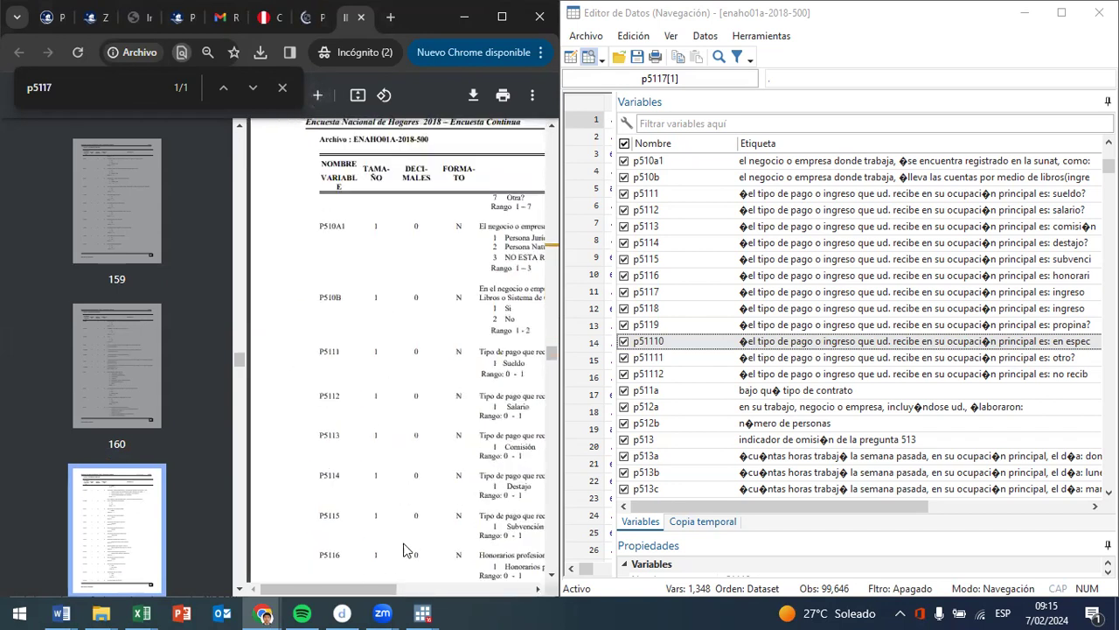
scroll(367, 551, "down", 5)
scroll(363, 551, "up", 1)
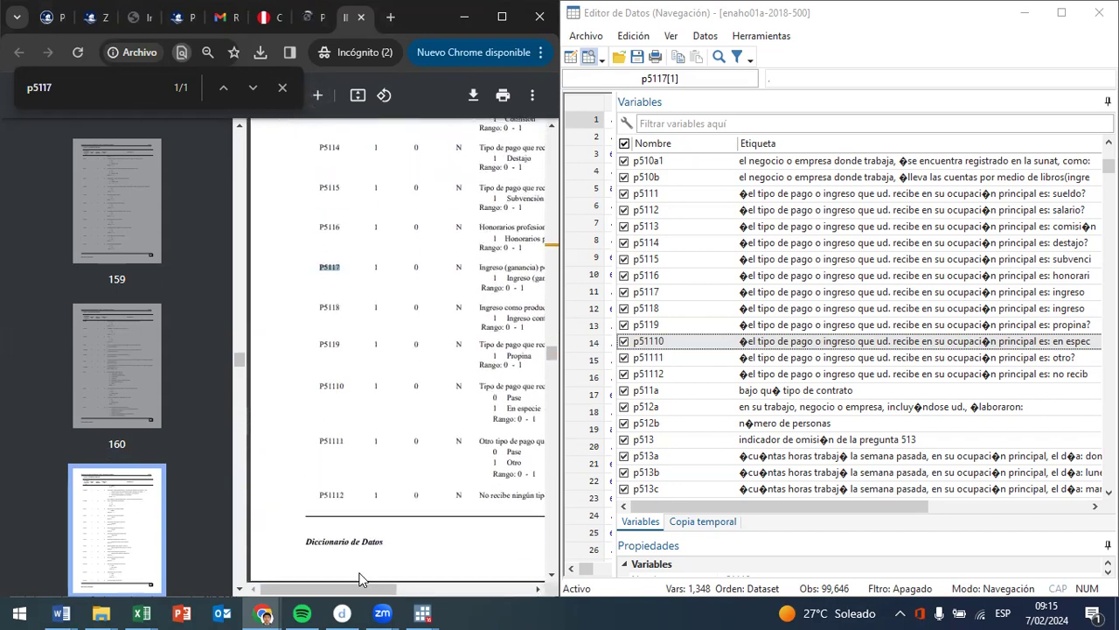
left_click_drag(364, 589, 428, 599)
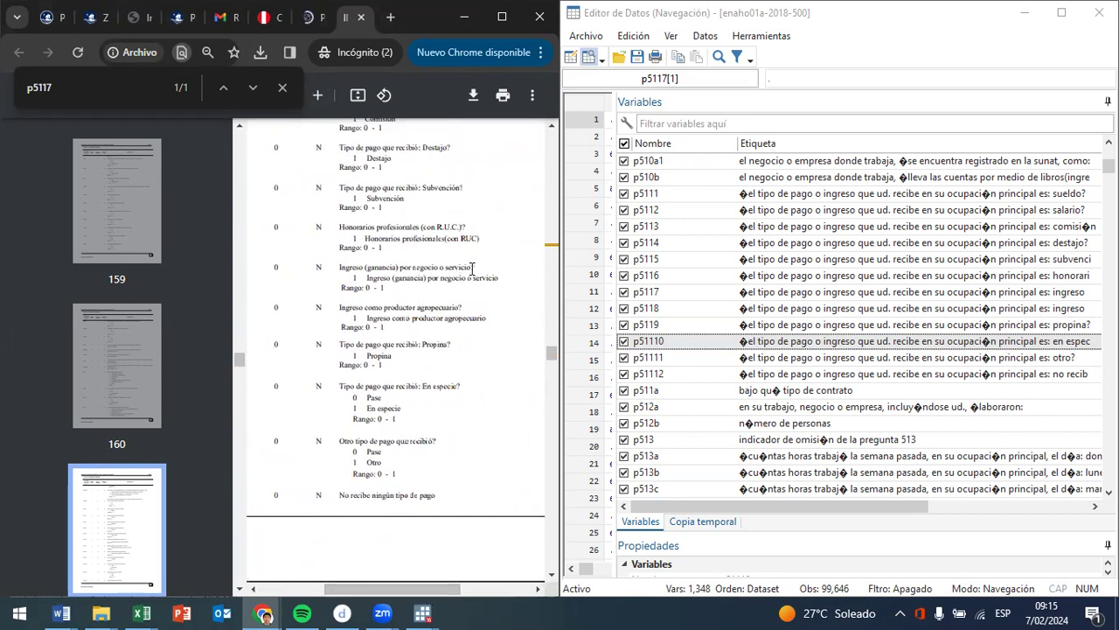
left_click_drag(472, 269, 319, 268)
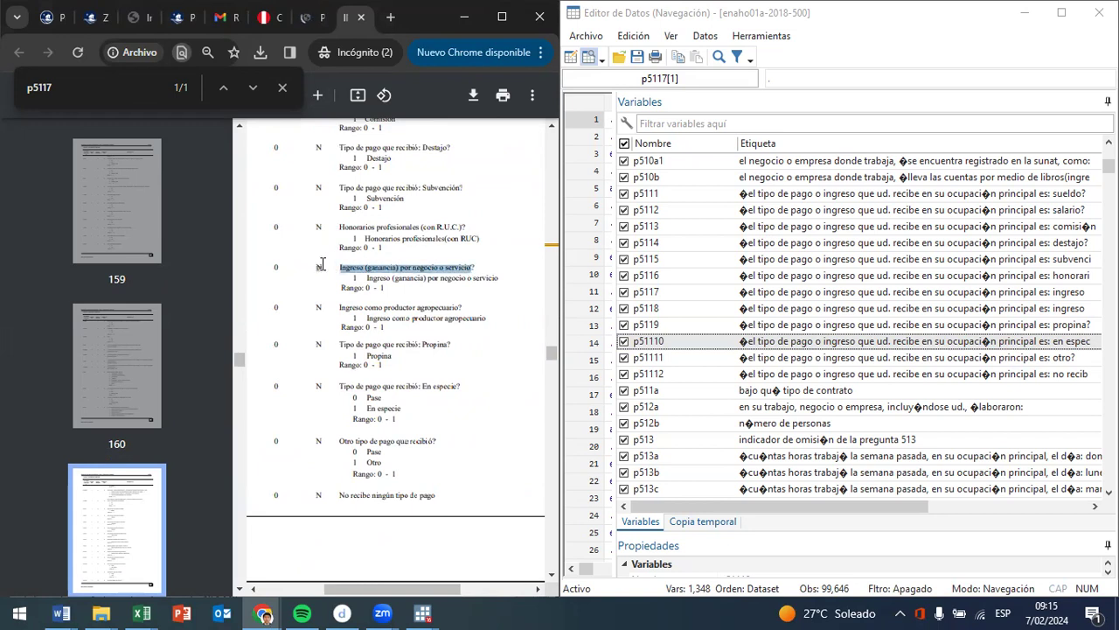
left_click_drag(348, 307, 468, 307)
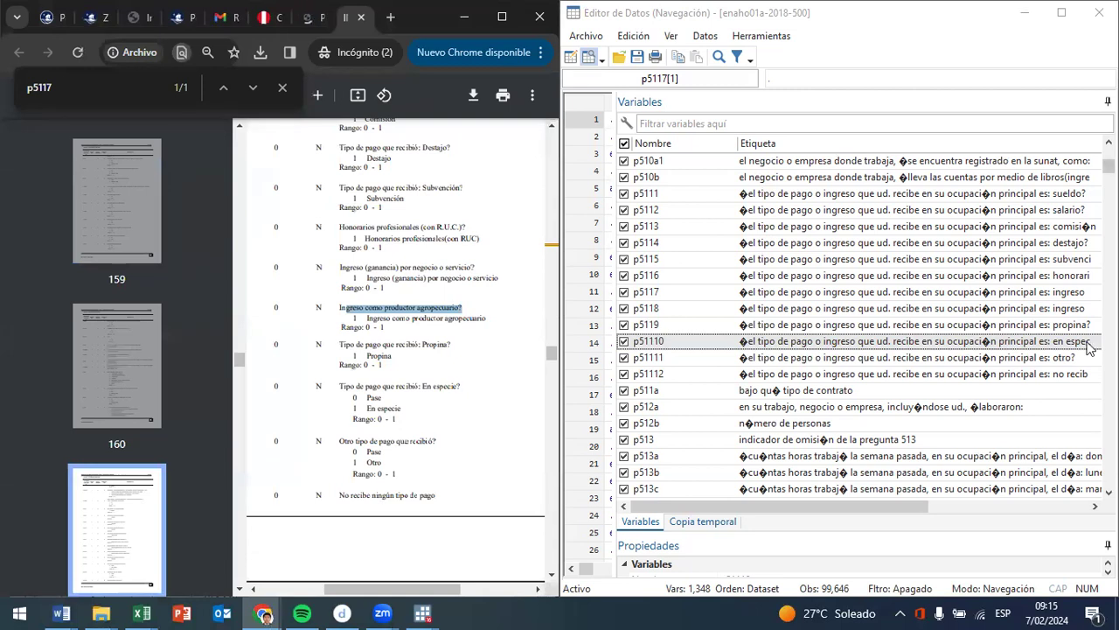
- Compare the truncated p5117 and p5118 labels in the Stata variable list with the dictionary entries, leaving p5118 selected
left_click(1067, 292)
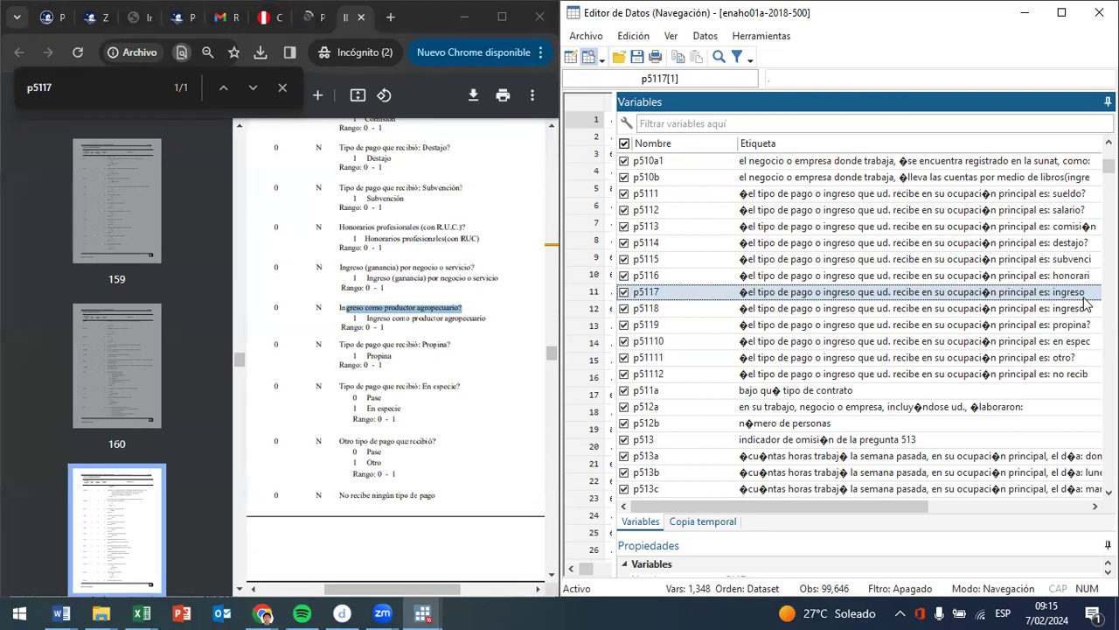
left_click(1060, 311)
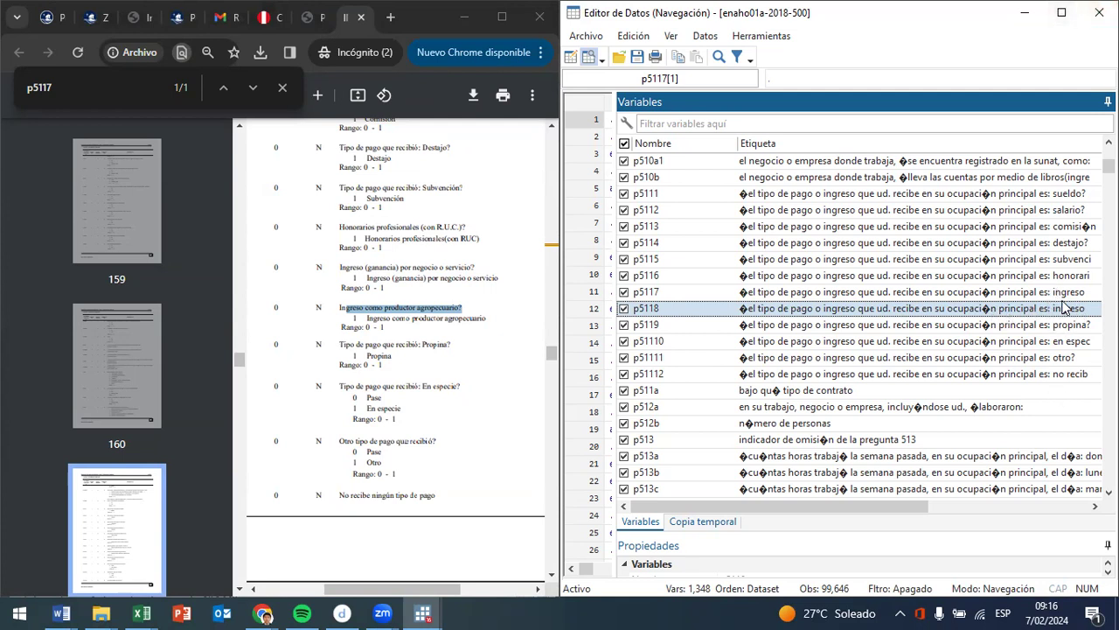
left_click(1070, 293)
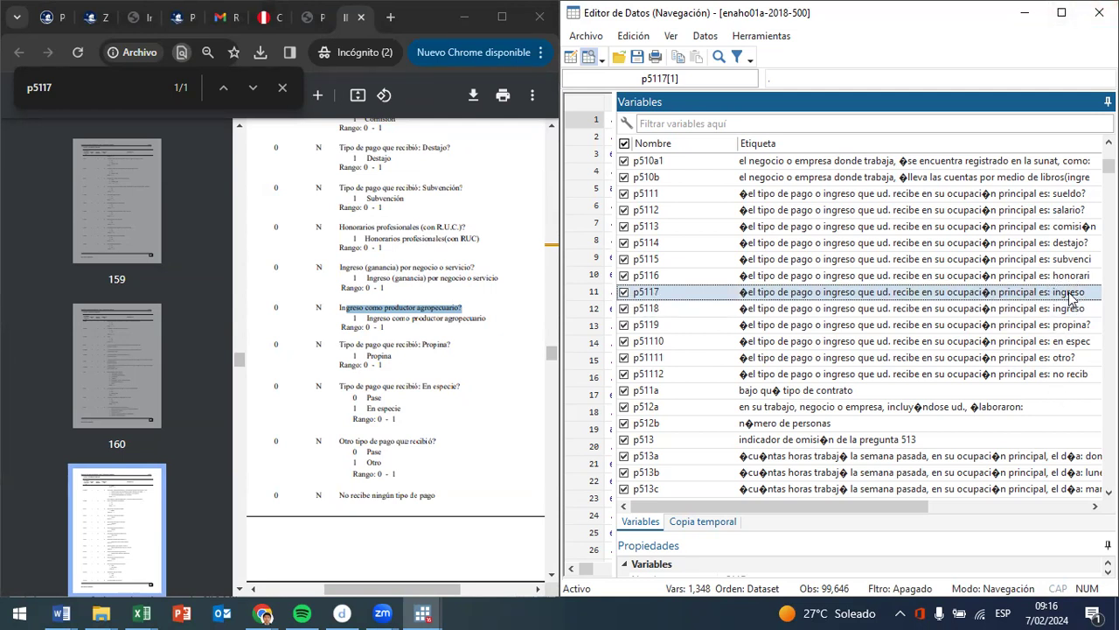
left_click(1071, 311)
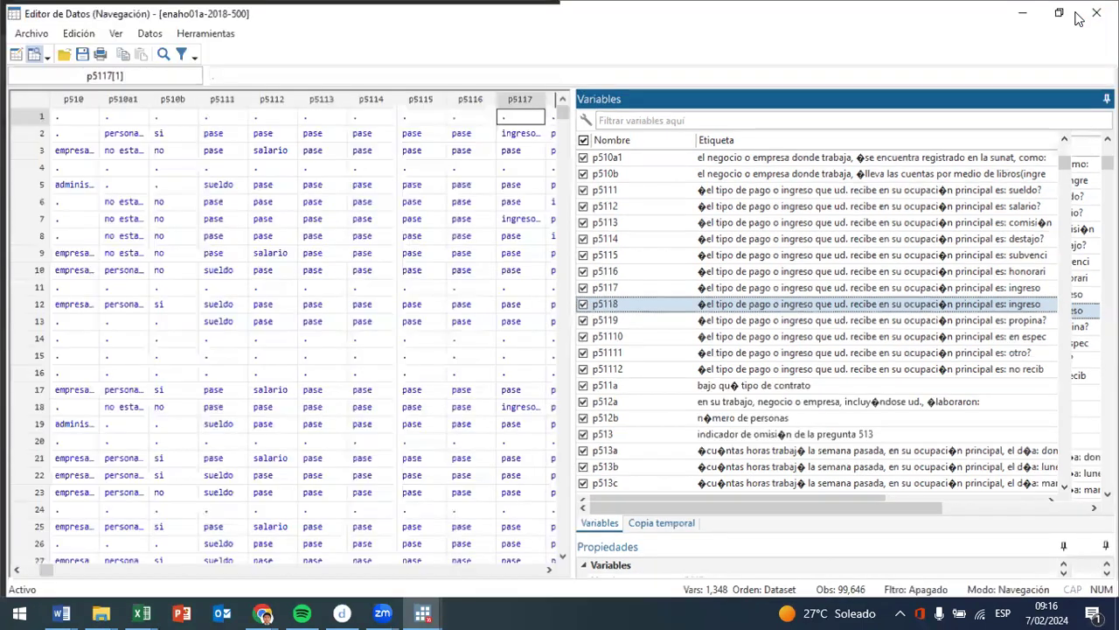
- Maximize the Stata data editor and review the p51111 and p51112 labels in the variable list
left_click(1060, 12)
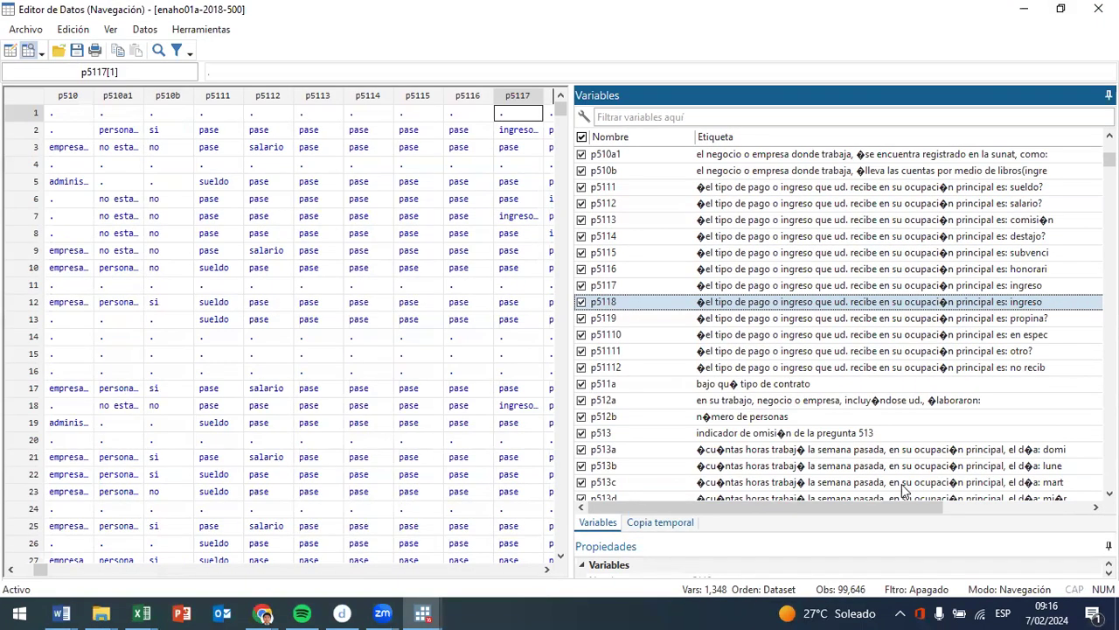
left_click(1023, 352)
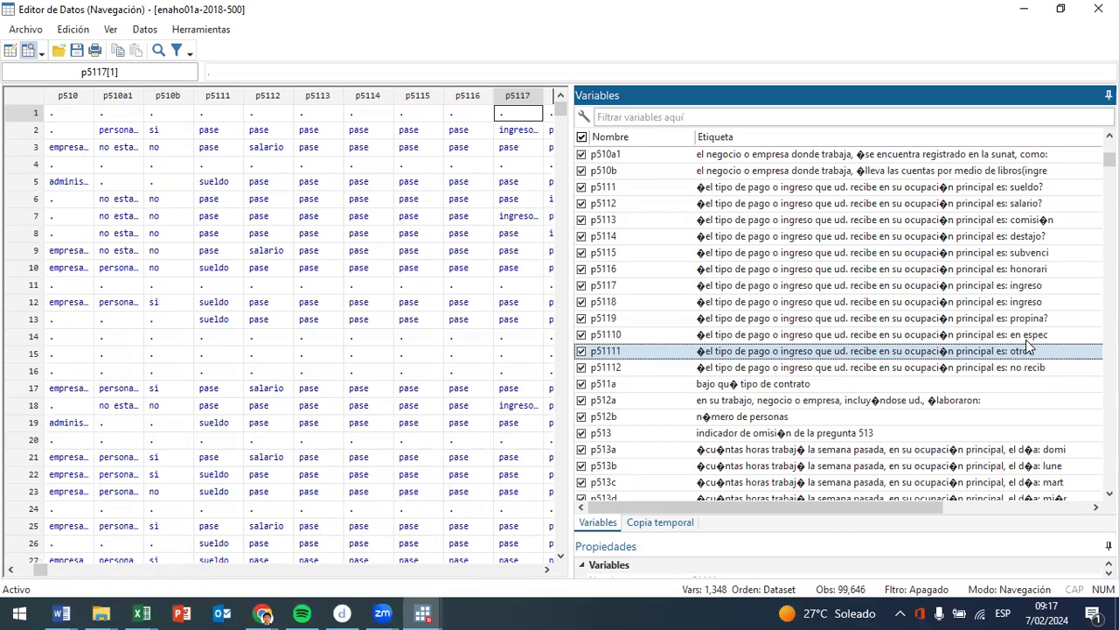
left_click(1028, 370)
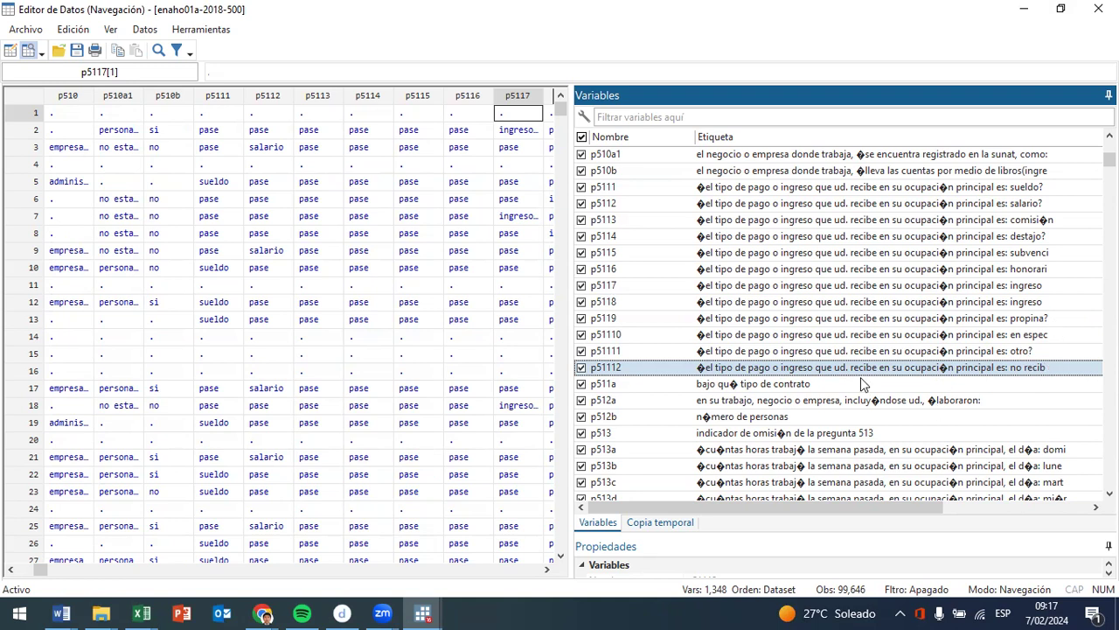
- Jump in turn to the p511a contract type, p512a workplace size and p512b number of persons columns in the data grid
left_click(801, 385)
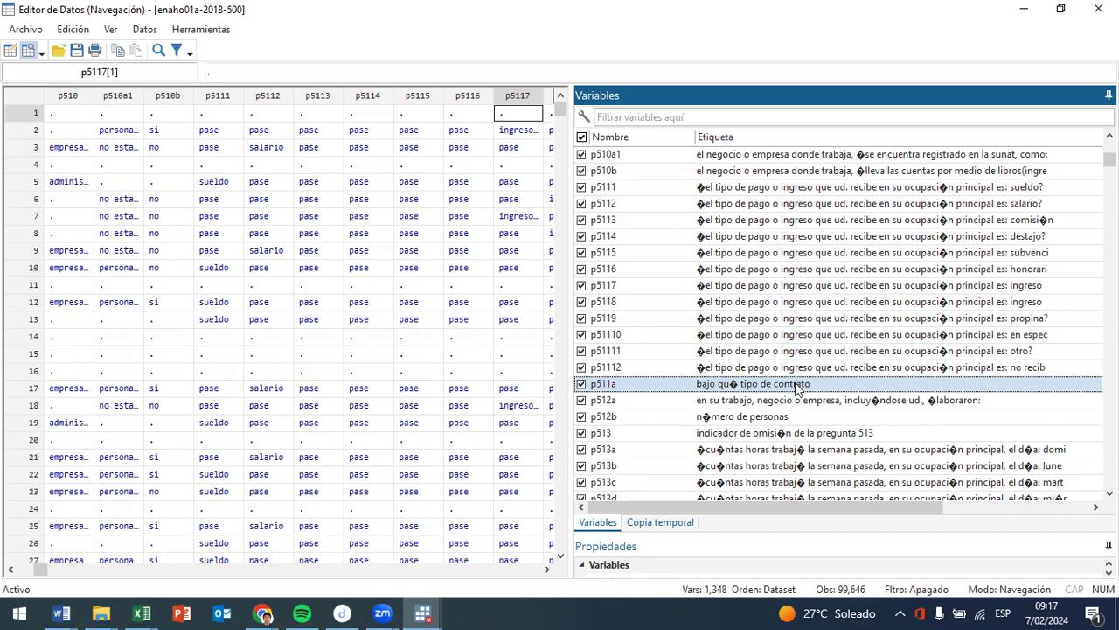
left_click(799, 388)
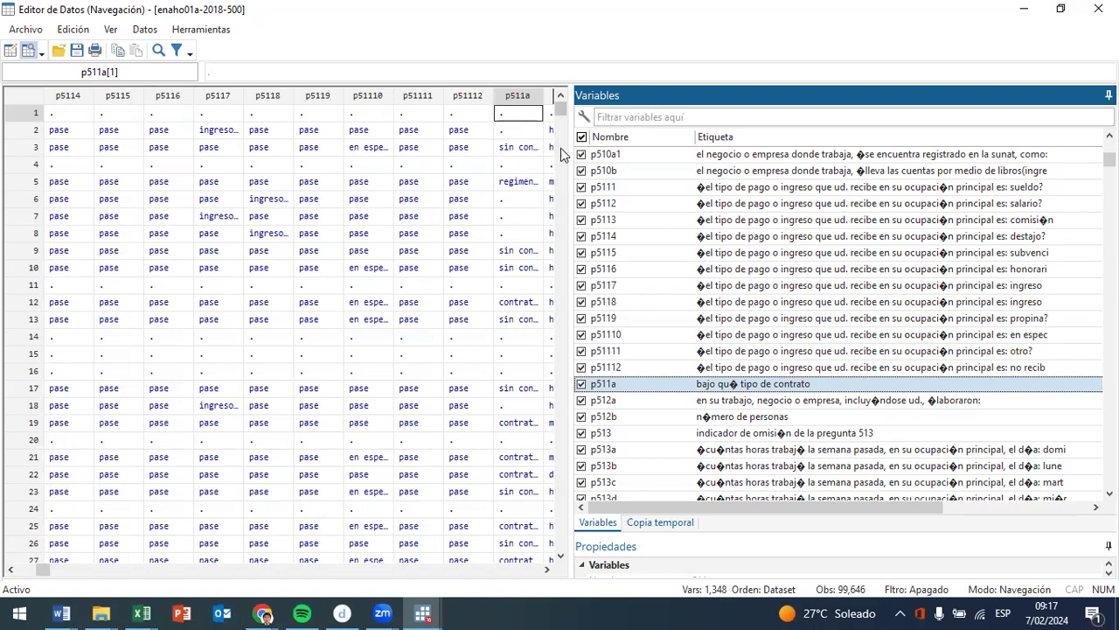
left_click(773, 404)
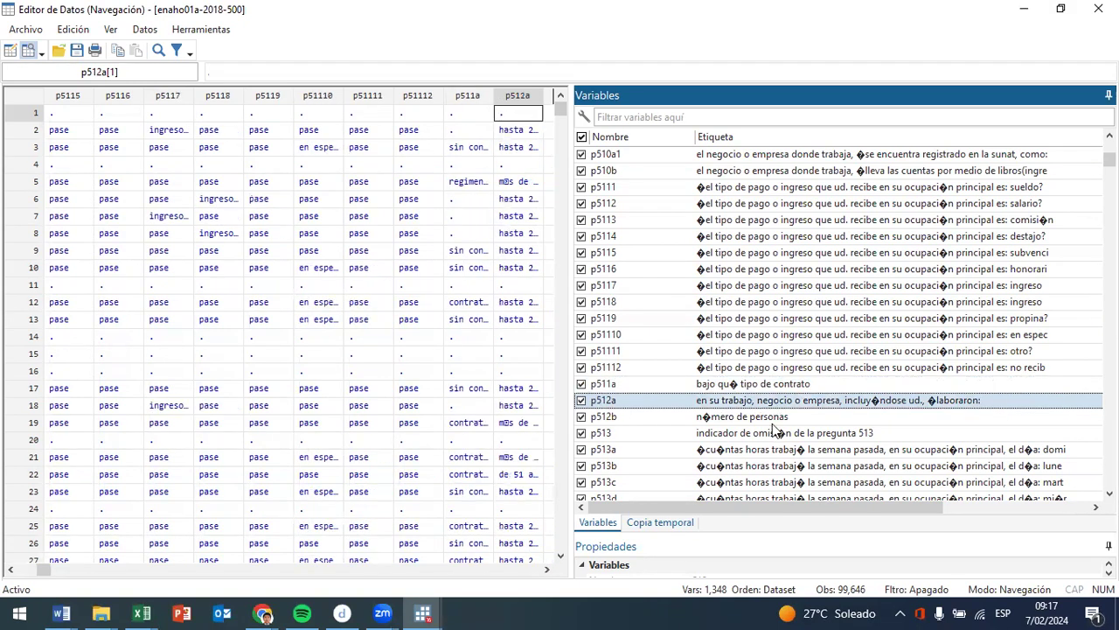
left_click(772, 421)
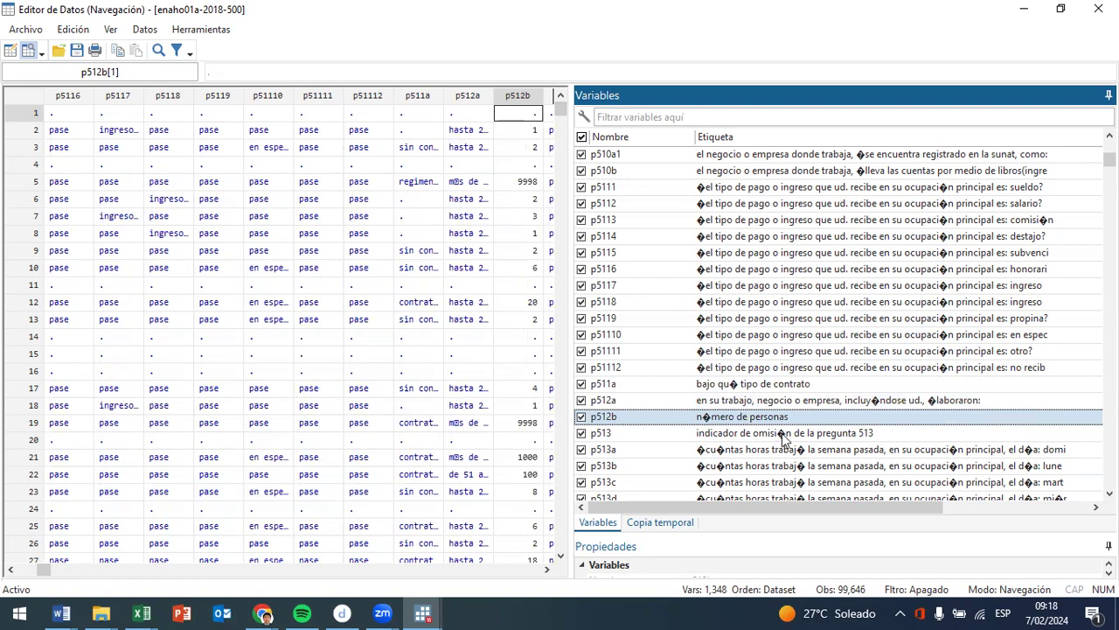
- Review the p513 omission indicator and the daily hours-worked labels from p513a to p513e in the variable list
left_click(784, 440)
scroll(784, 440, "down", 3)
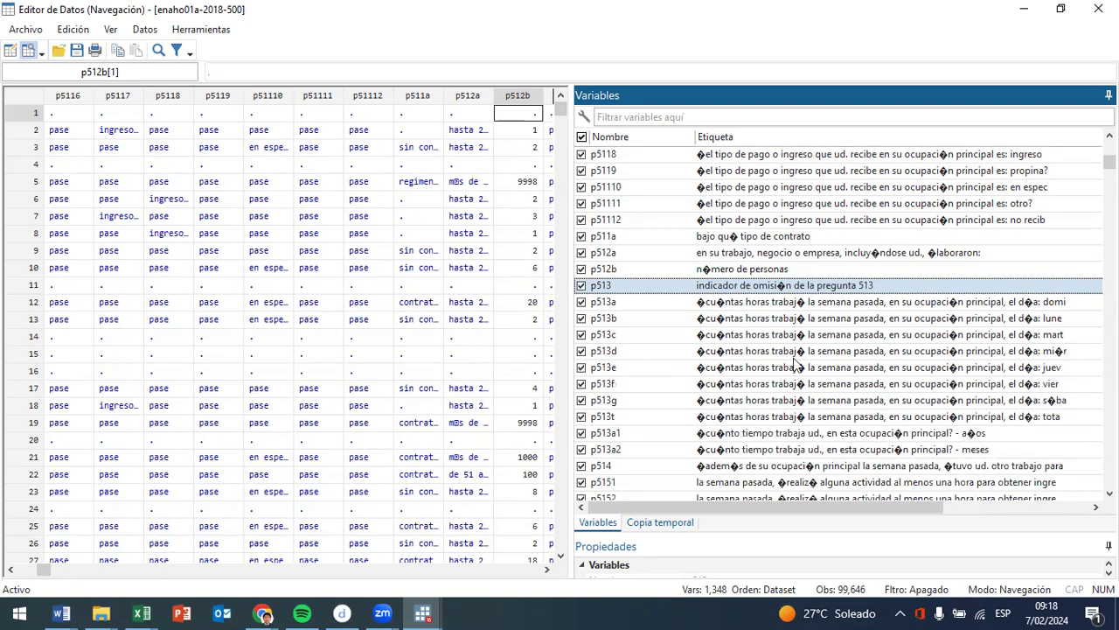
left_click(1063, 303)
left_click(1062, 320)
left_click(1063, 336)
left_click(1065, 352)
left_click(1069, 371)
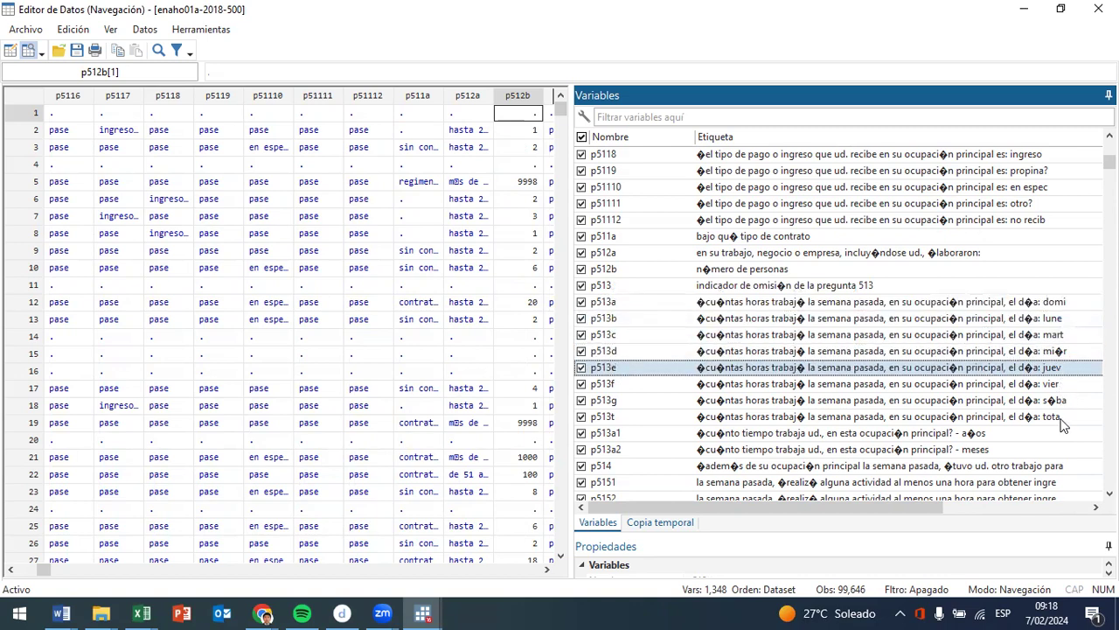
- Review the labels from p513t through the p524 income variables, checking the secondary occupation question p517a along the way
scroll(1005, 376, "down", 5)
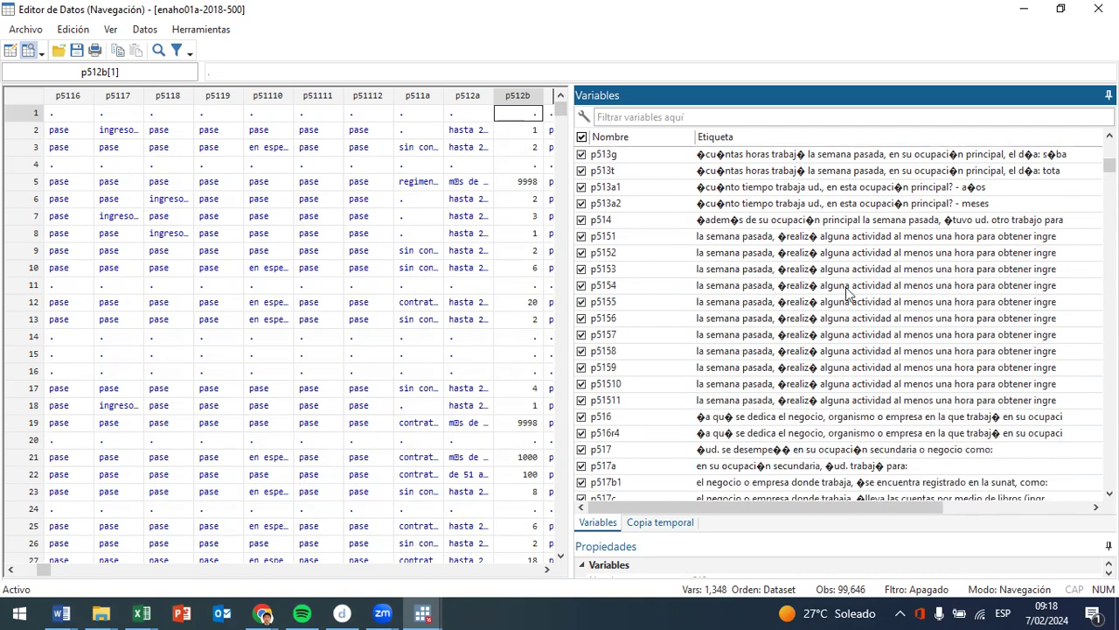
scroll(745, 348, "down", 5)
left_click(769, 223)
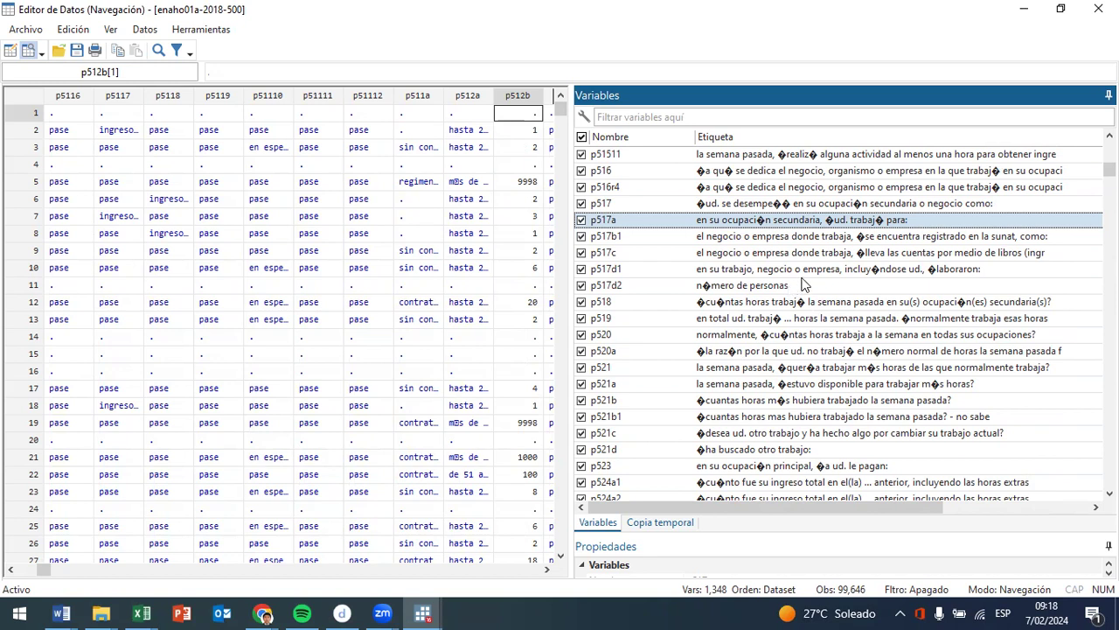
scroll(866, 336, "up", 1)
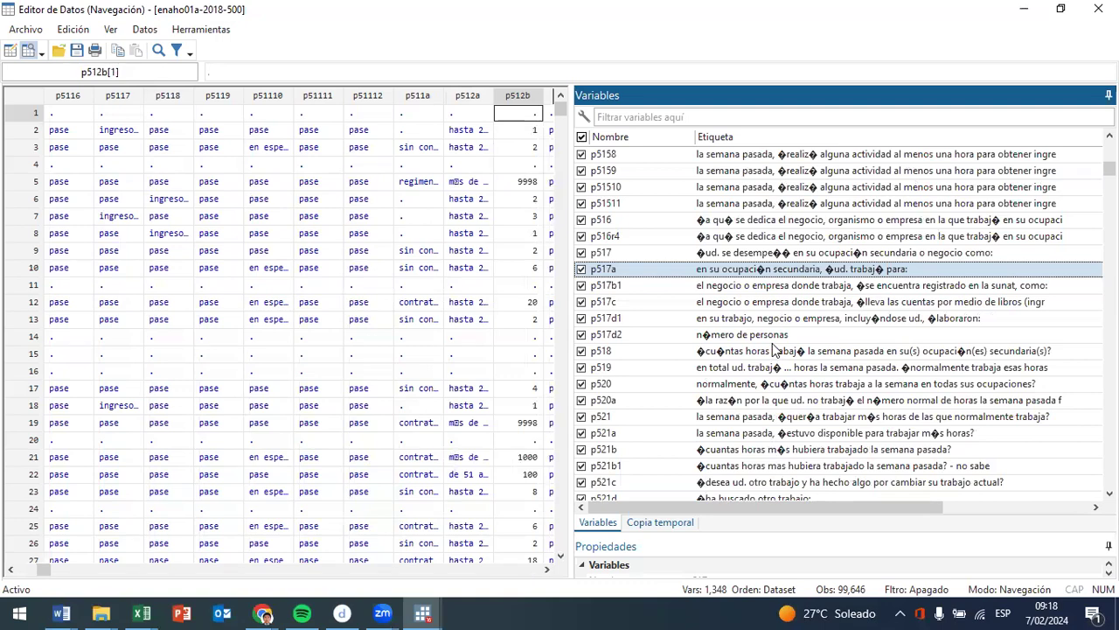
scroll(777, 353, "down", 4)
scroll(787, 354, "down", 2)
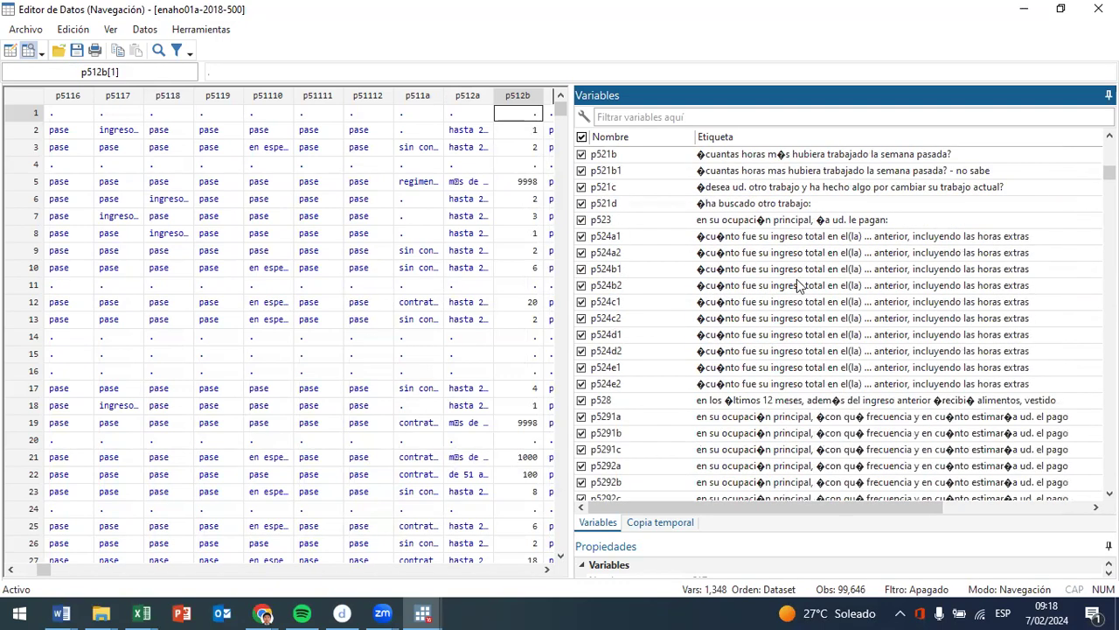
- Examine the p529 payment-in-kind labels and the p537 secondary occupation payment types, selecting p5377
scroll(830, 402, "down", 8)
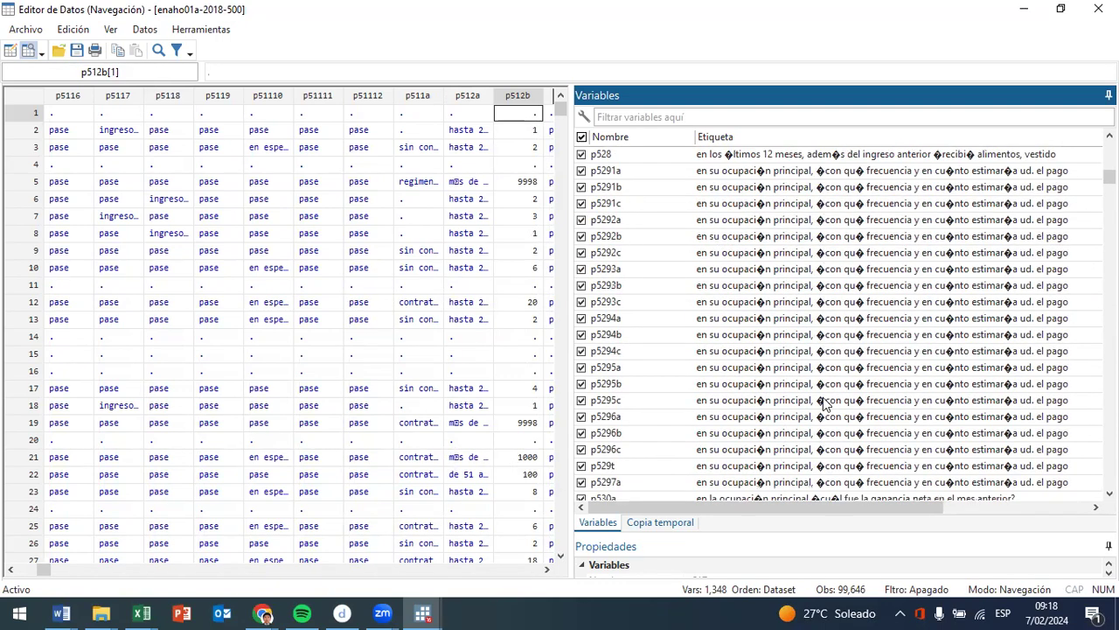
scroll(874, 367, "down", 9)
scroll(924, 317, "up", 4)
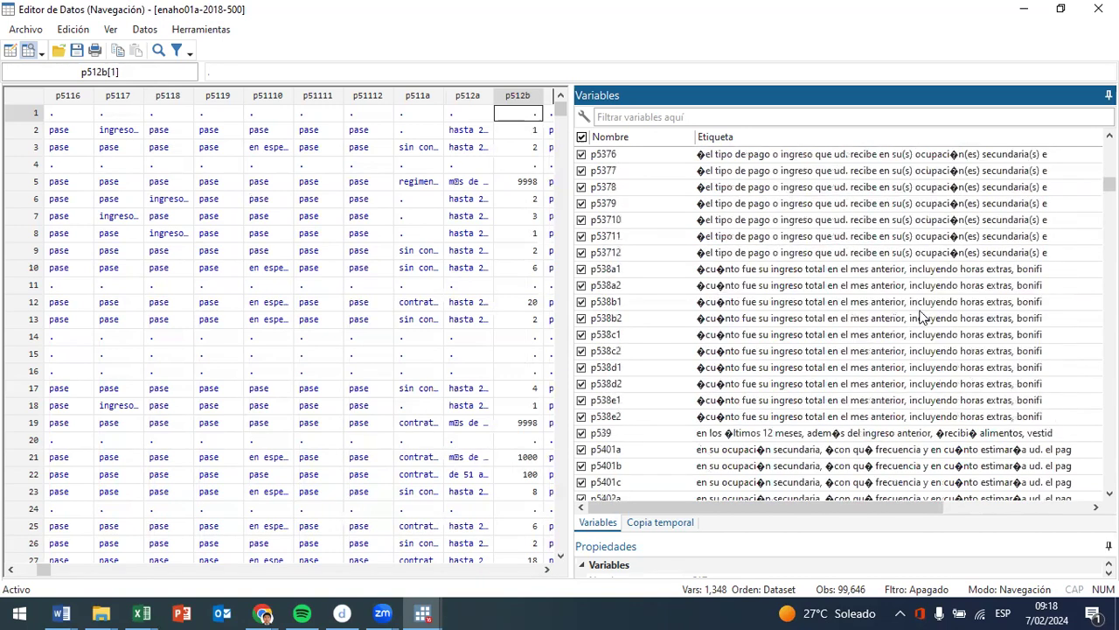
mouse_move(988, 172)
left_mouse_down()
mouse_move(988, 238)
mouse_move(1005, 173)
left_mouse_up()
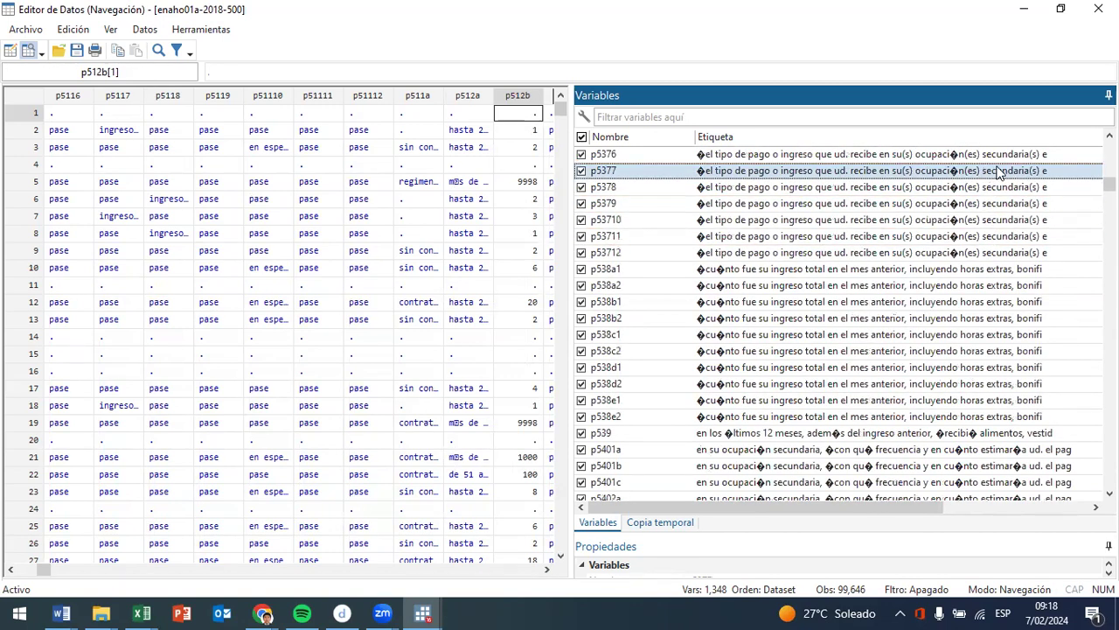
- Compare the p540 secondary occupation labels with the p544 extraordinary income labels, selecting the gratification variable p5441a
scroll(1010, 301, "down", 14)
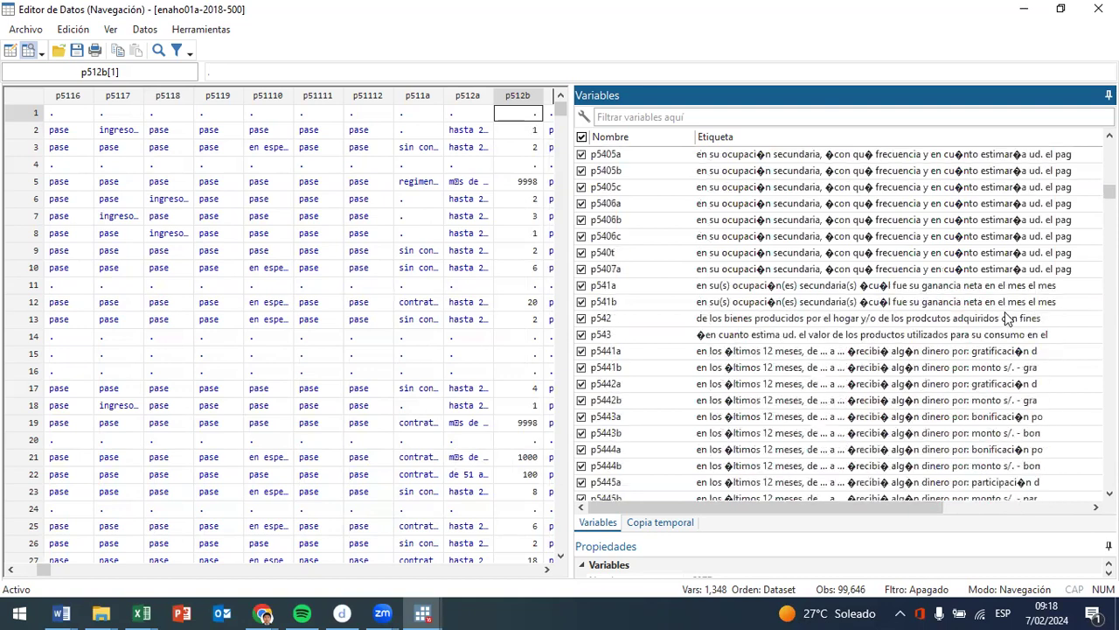
scroll(988, 369, "down", 3)
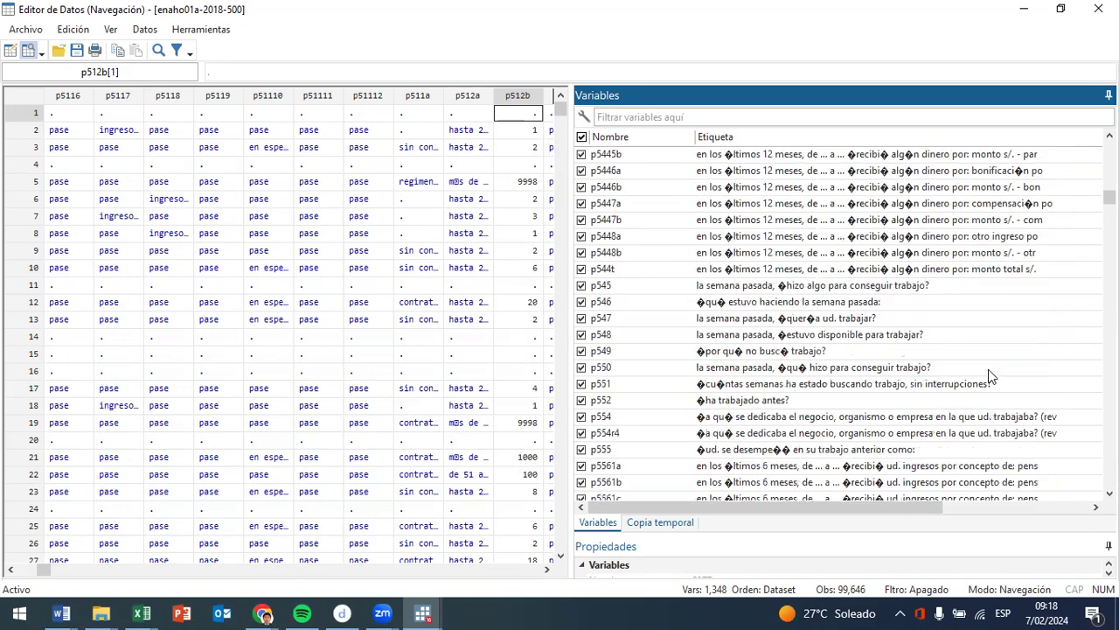
scroll(1006, 317, "up", 2)
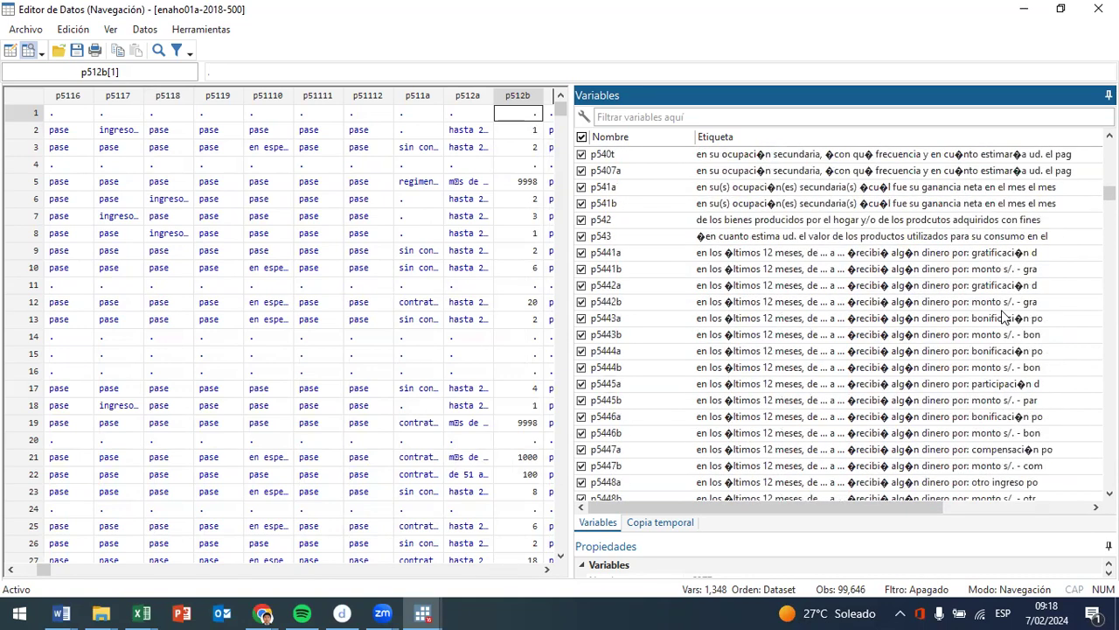
scroll(1006, 317, "up", 7)
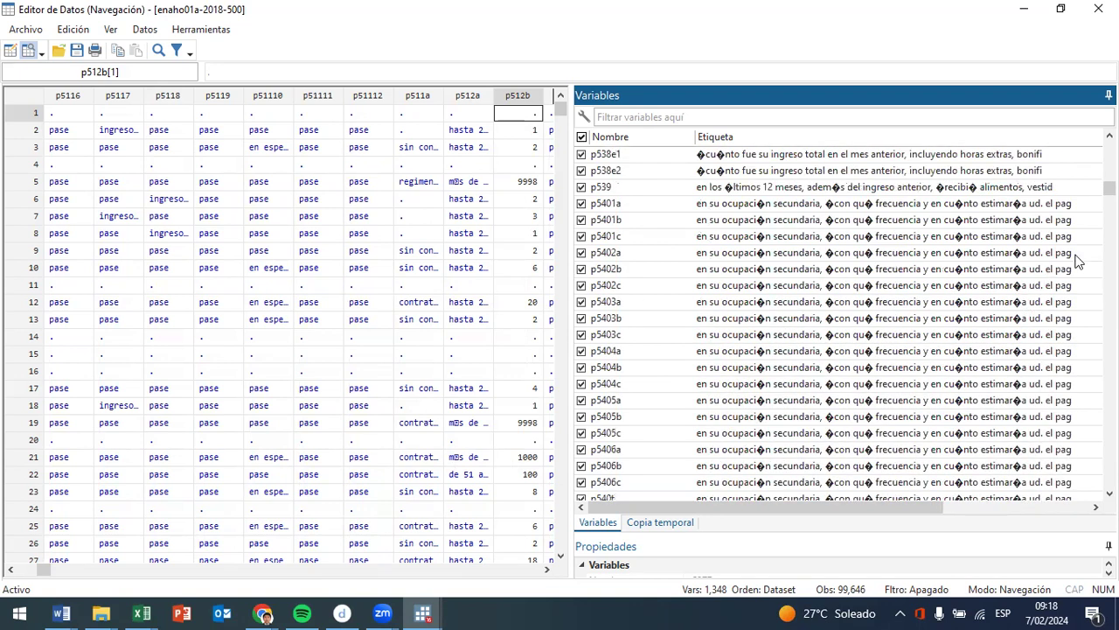
scroll(1077, 261, "down", 7)
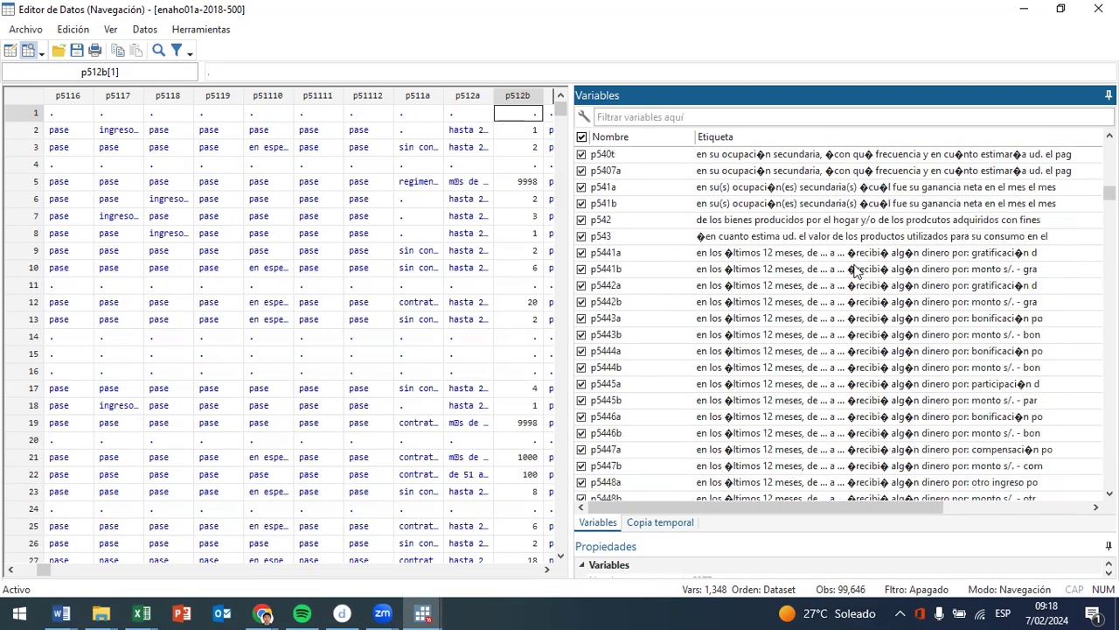
left_click(1024, 256)
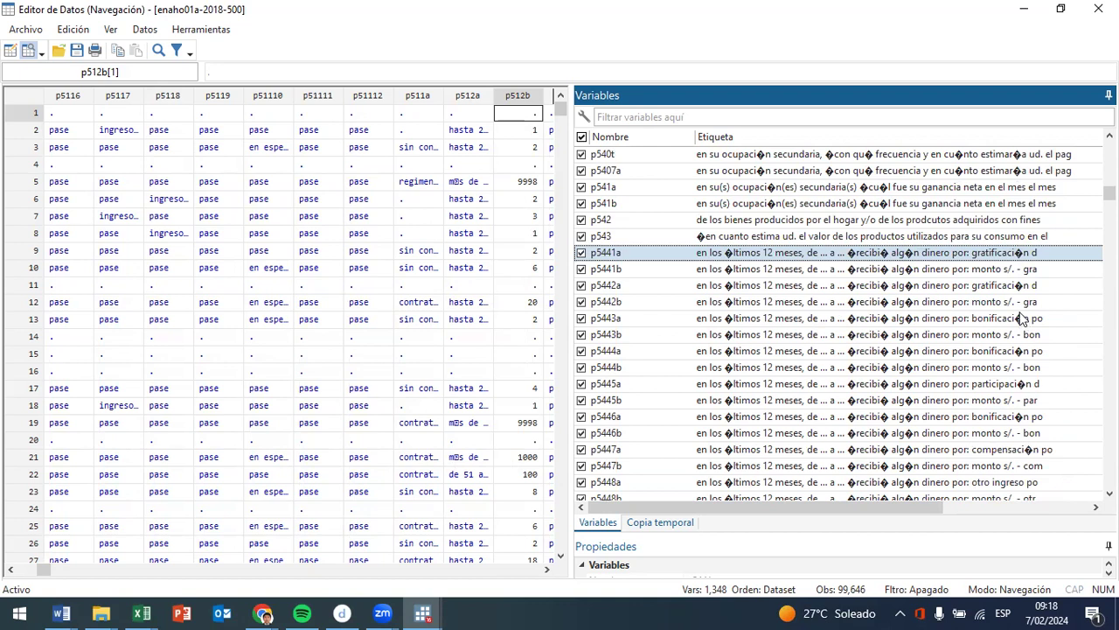
- Review the remaining p544 income labels, the p545 to p555 job search questions, and the p556 to p558 income and pension labels
scroll(1021, 319, "down", 2)
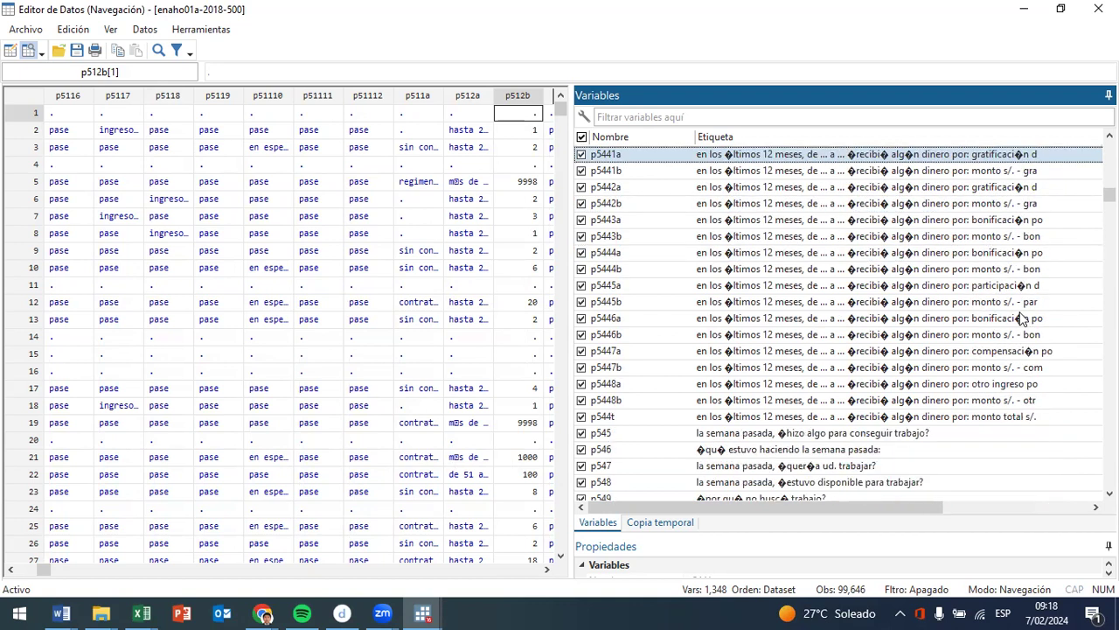
scroll(1012, 367, "down", 6)
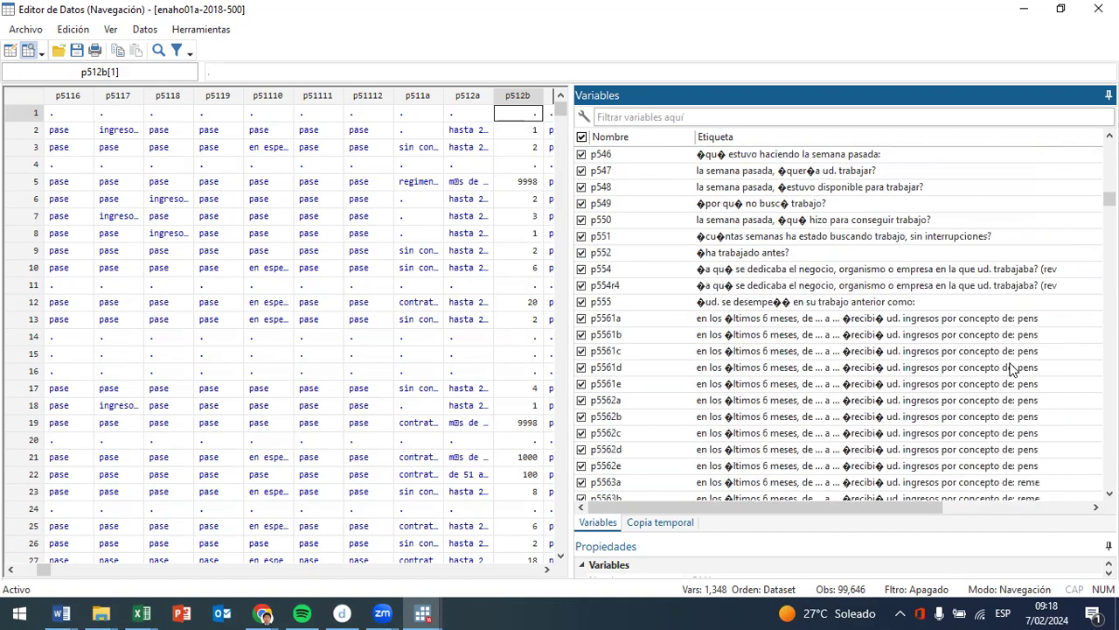
scroll(1012, 369, "down", 10)
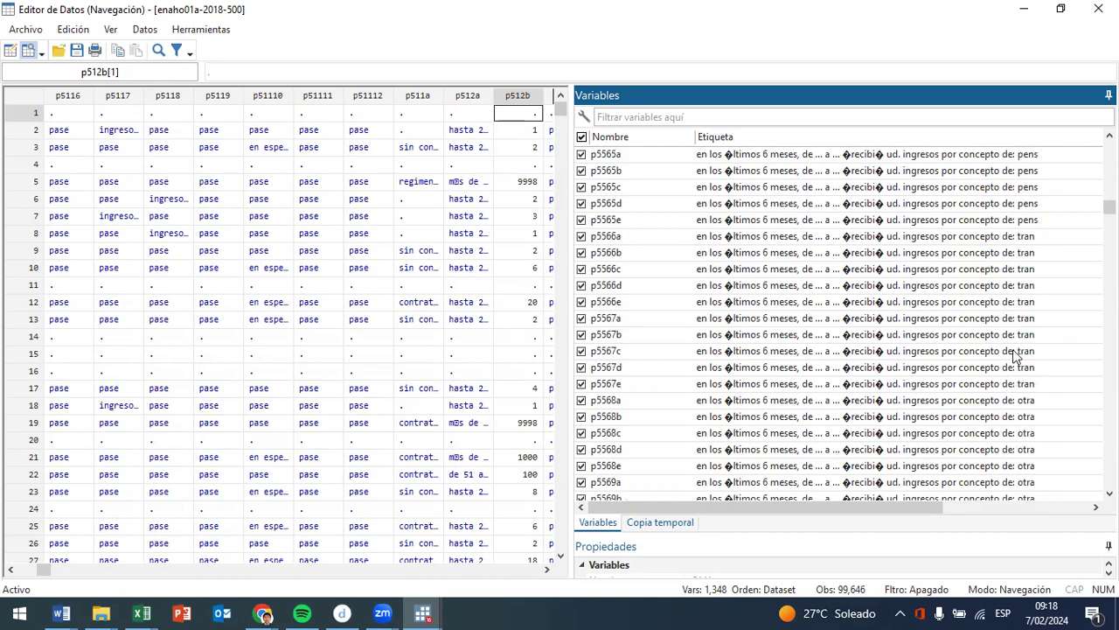
scroll(1014, 354, "down", 5)
scroll(1014, 355, "down", 4)
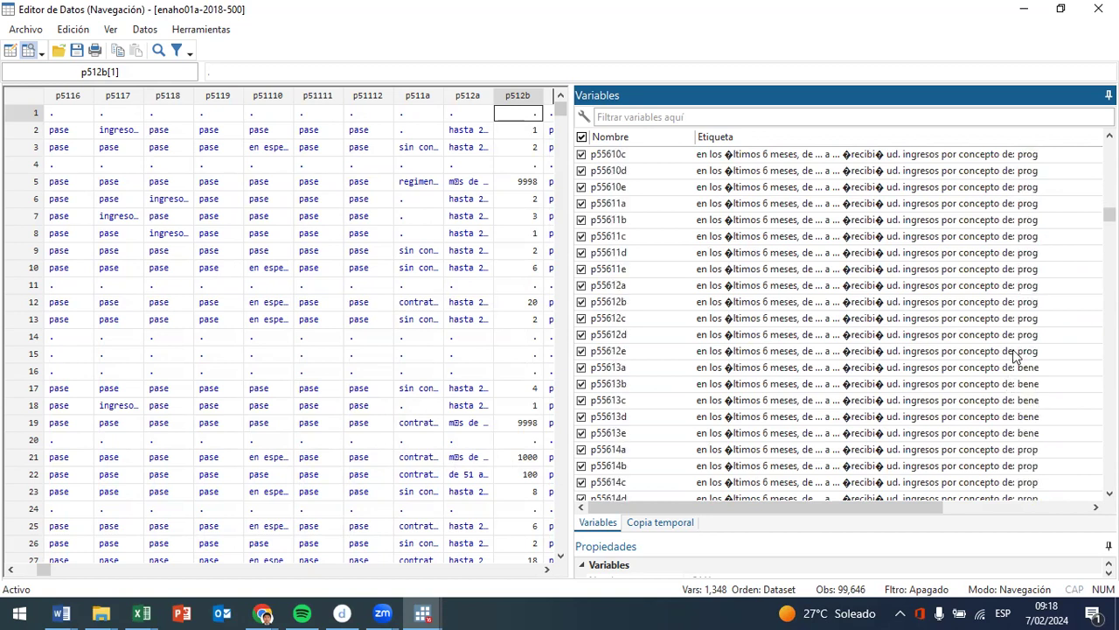
scroll(1015, 354, "down", 15)
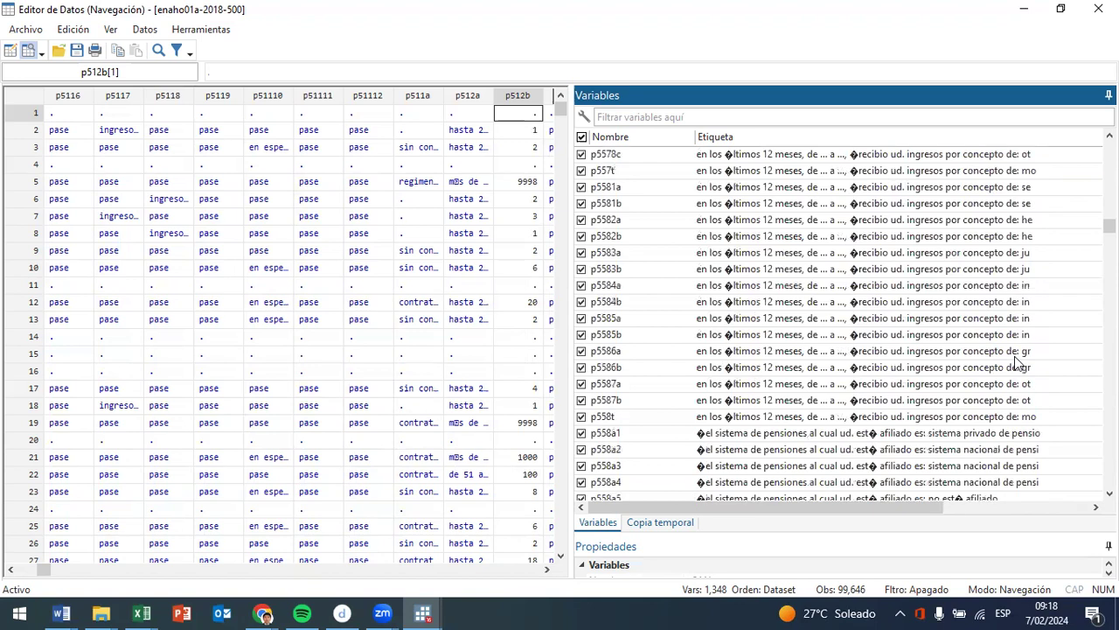
- Examine the p558 labels on ethnicity, bank accounts and means of payment, and the p559 labels on food consumed outside the home
scroll(1017, 362, "down", 3)
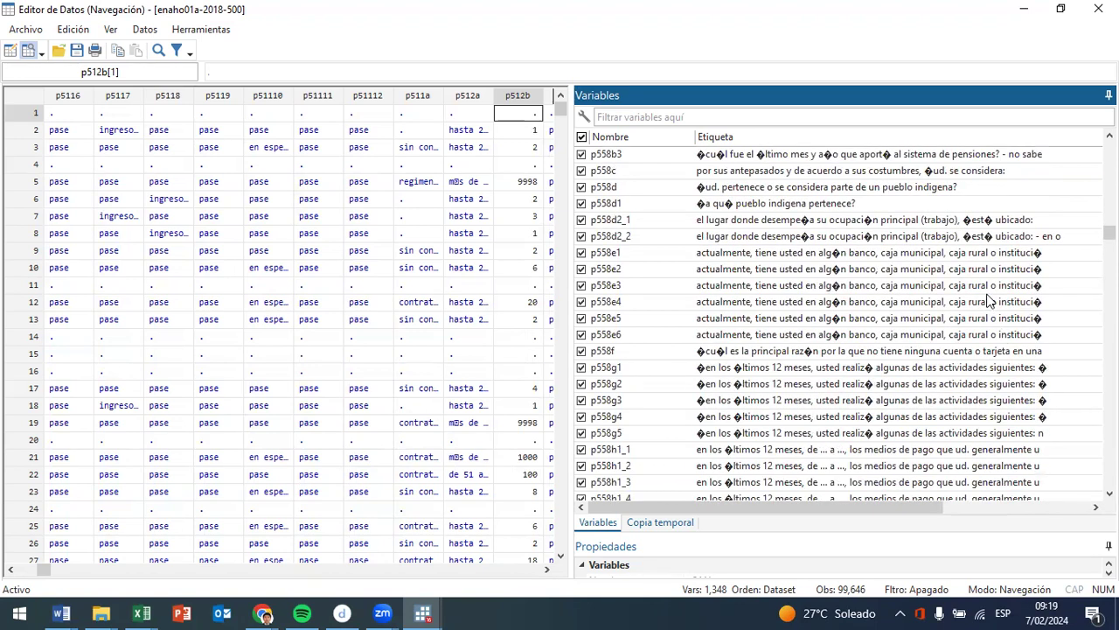
scroll(988, 299, "down", 3)
scroll(988, 300, "down", 16)
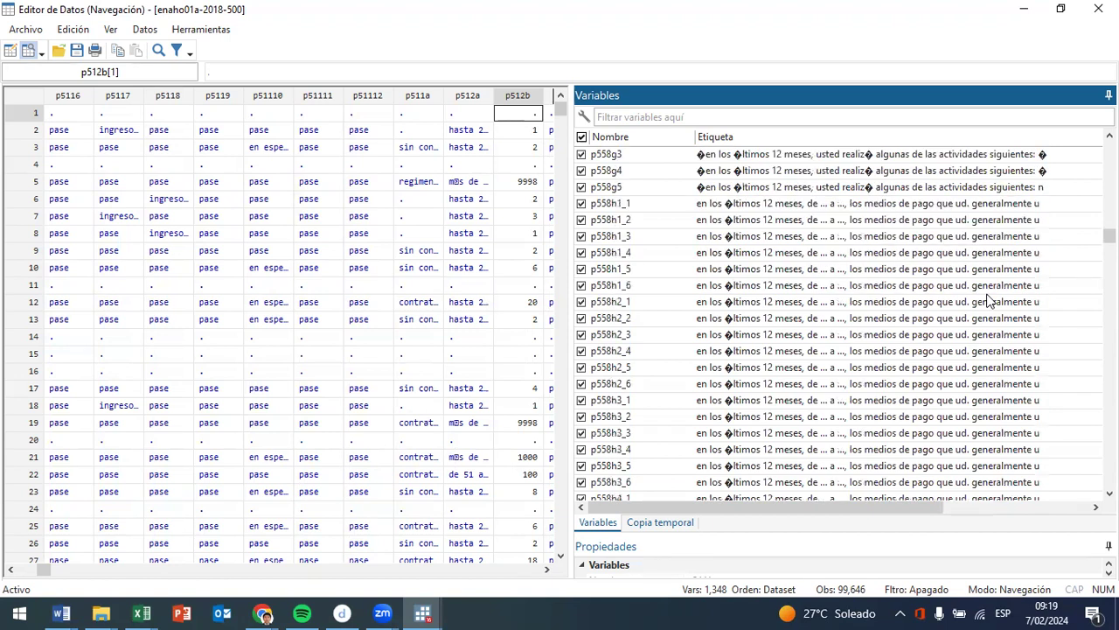
scroll(1017, 277, "down", 10)
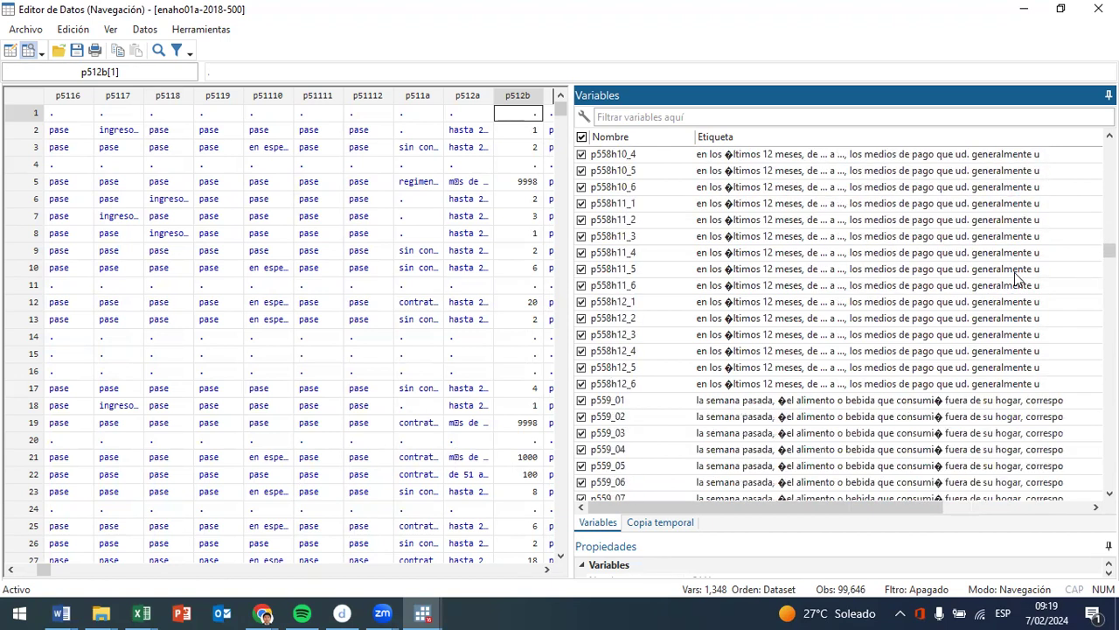
scroll(1016, 279, "down", 1)
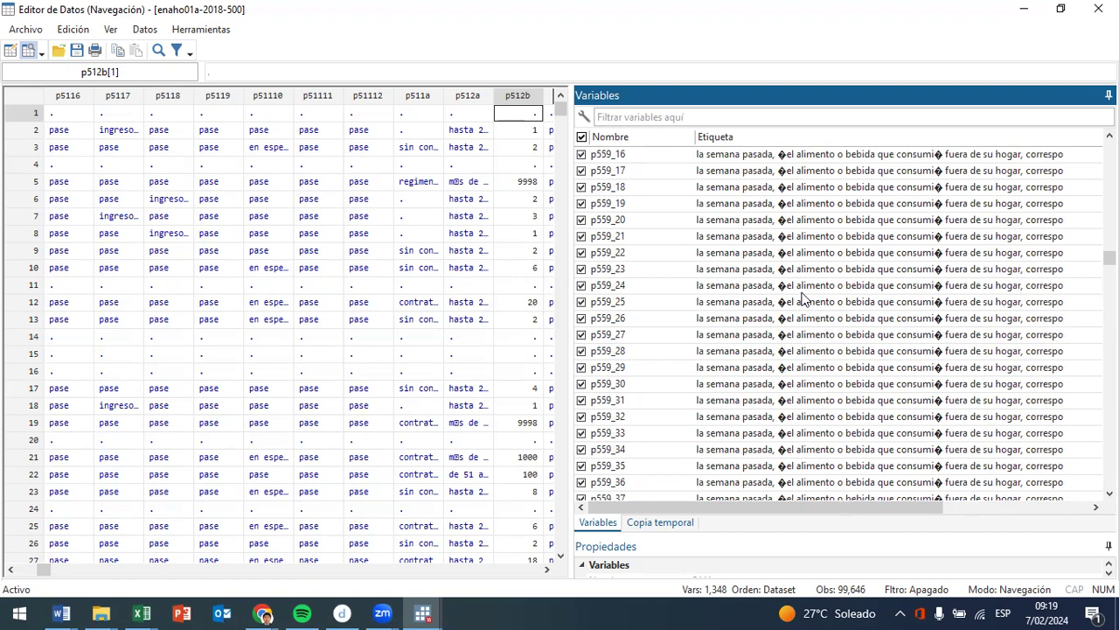
scroll(935, 320, "up", 10)
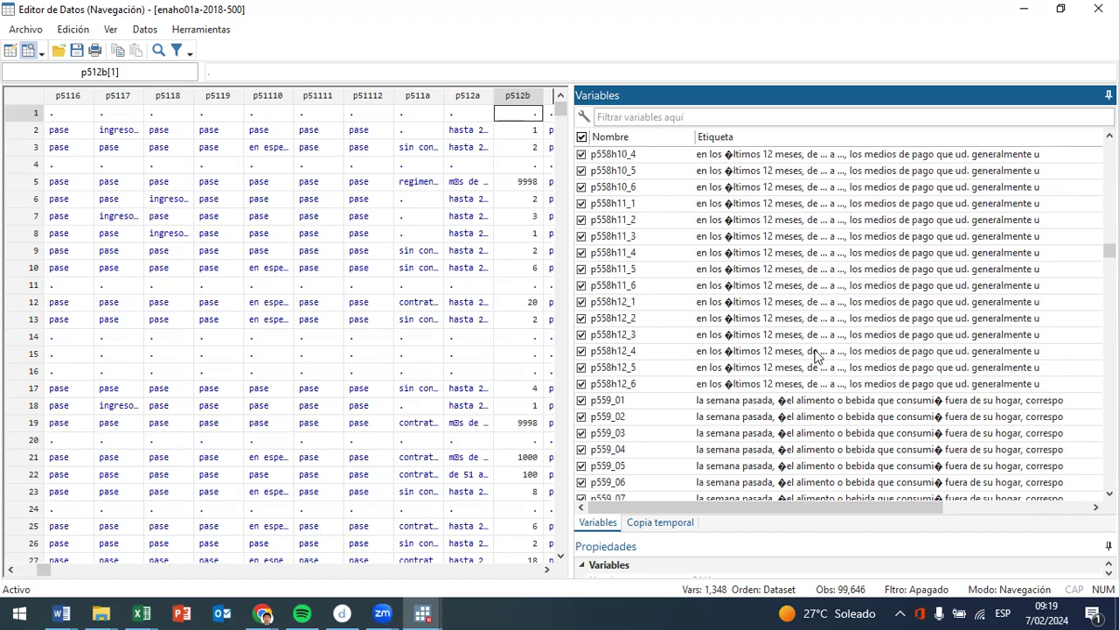
scroll(815, 355, "down", 10)
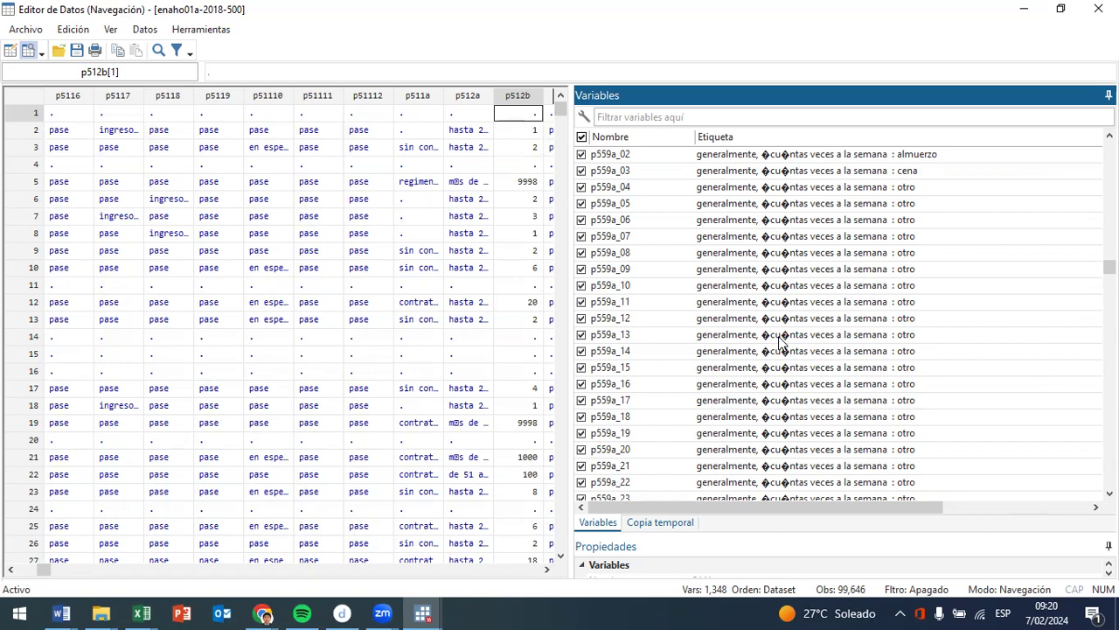
- Browse the remaining p559 food consumption and t560 service labels through to the last variable, fac500a
scroll(781, 343, "down", 12)
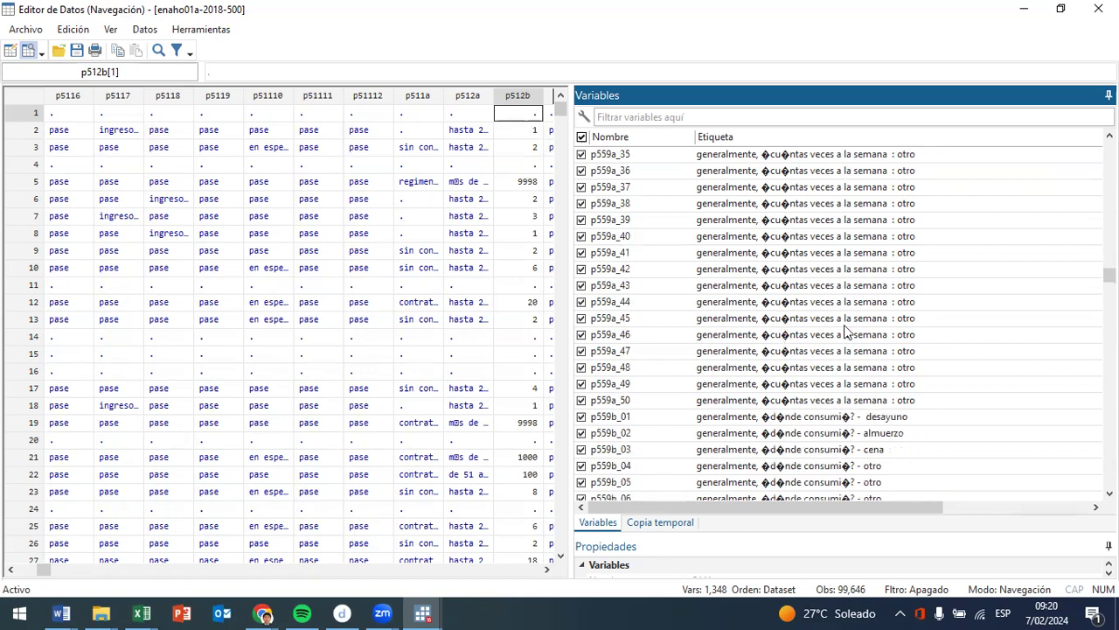
scroll(793, 369, "down", 20)
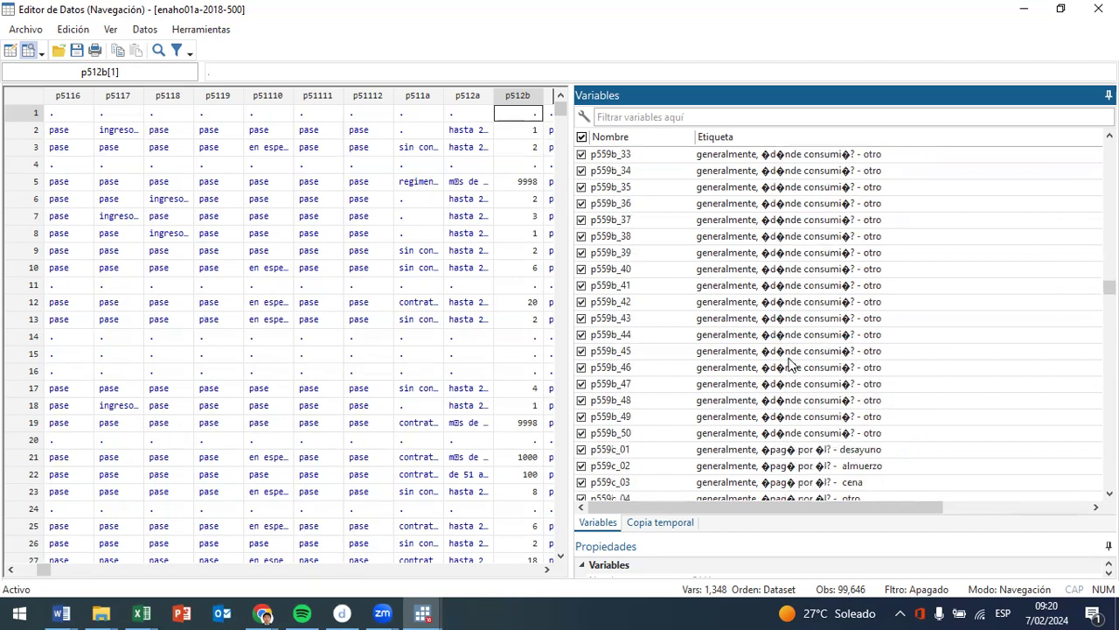
scroll(792, 363, "down", 20)
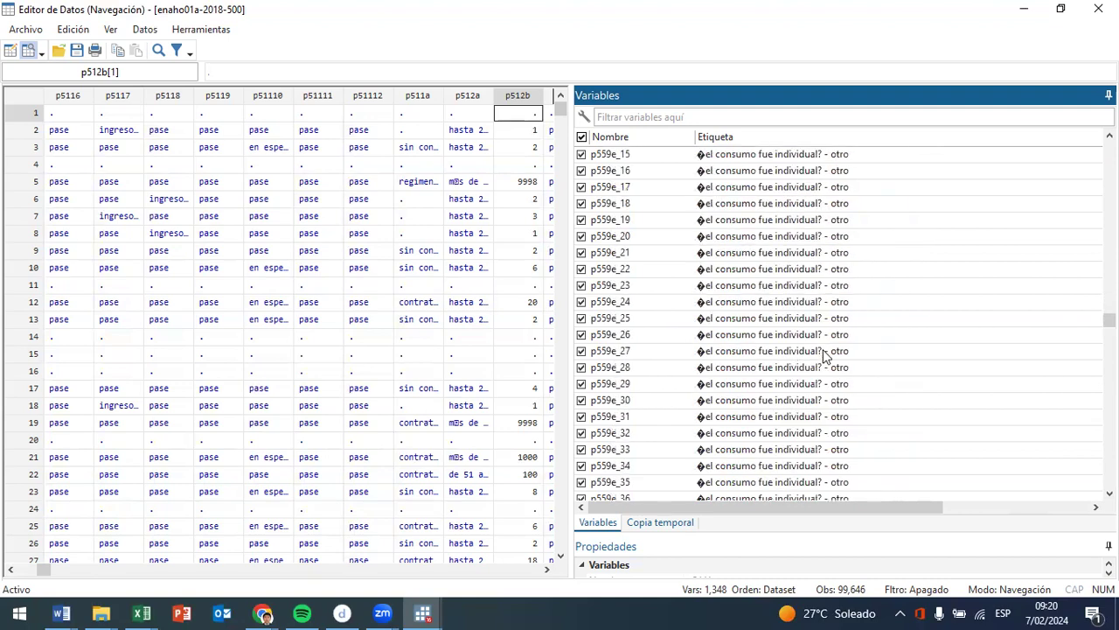
scroll(839, 324, "down", 20)
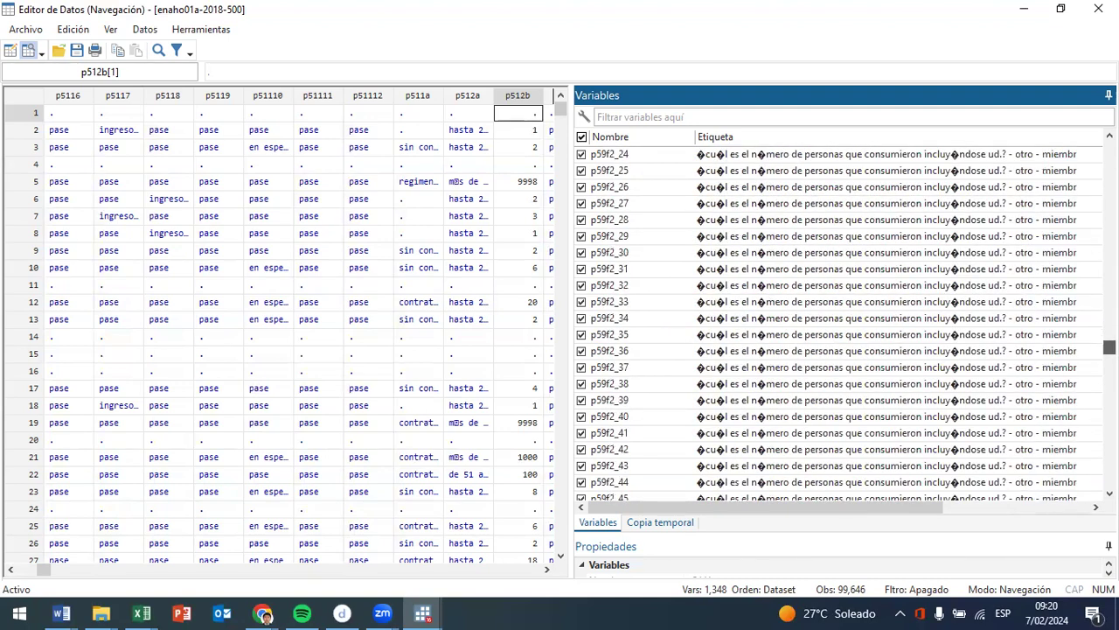
scroll(840, 324, "down", 20)
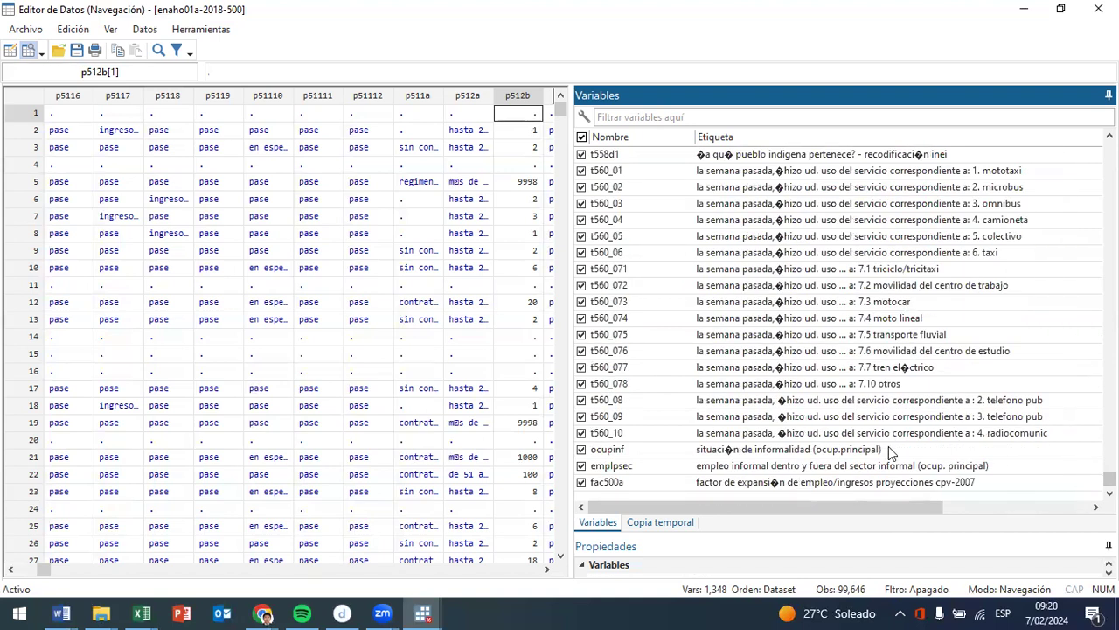
- Place the ocupinf informality variable first in the variable list, and select emplpsec near the list's end
double_click(824, 447)
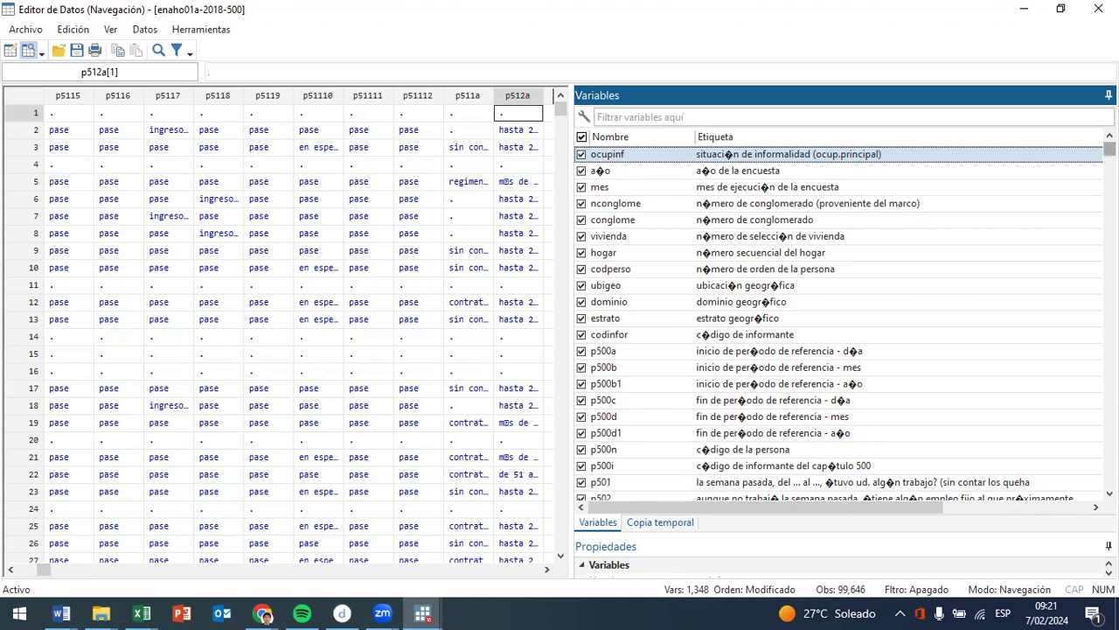
left_click_drag(1108, 149, 1108, 479)
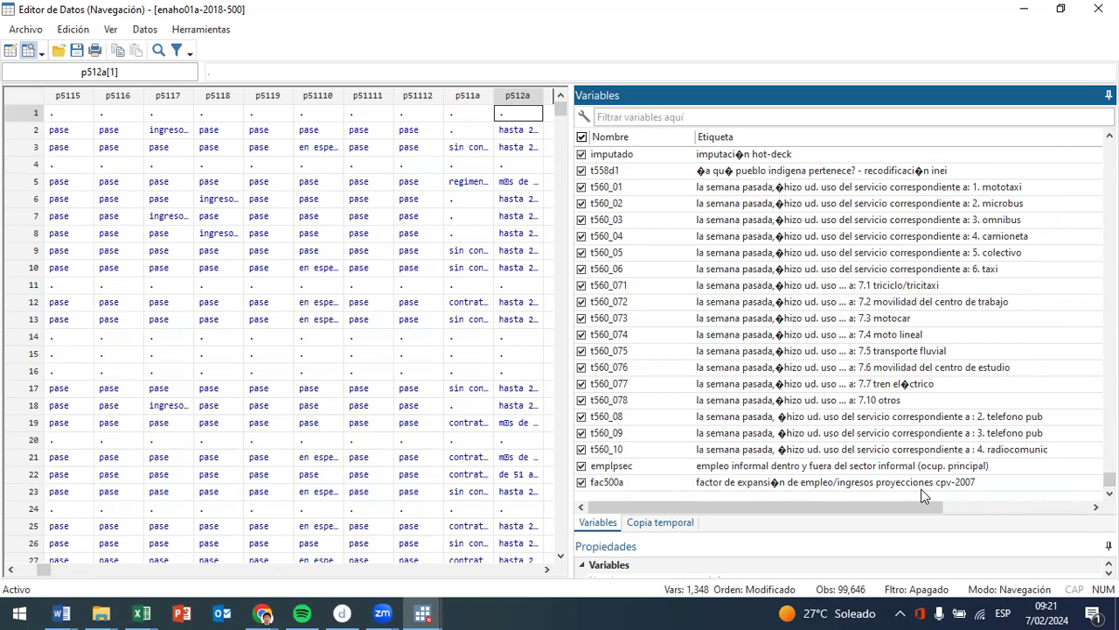
left_click(867, 466)
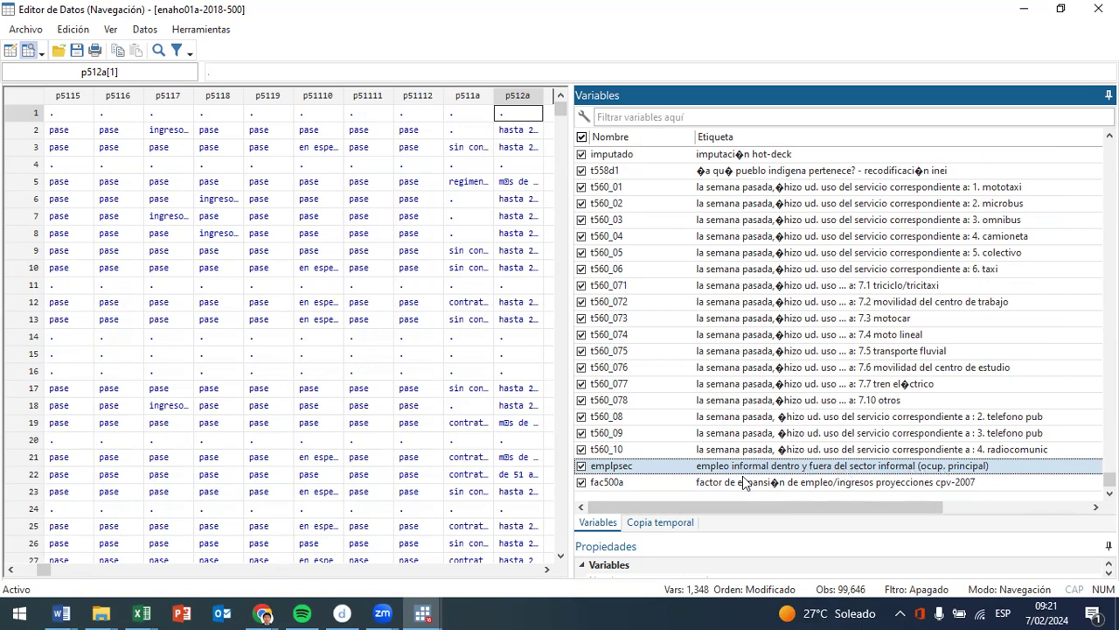
- Switch to Excel and bring up the Base_gasto_municipal workbook
left_click(141, 613)
left_click(227, 542)
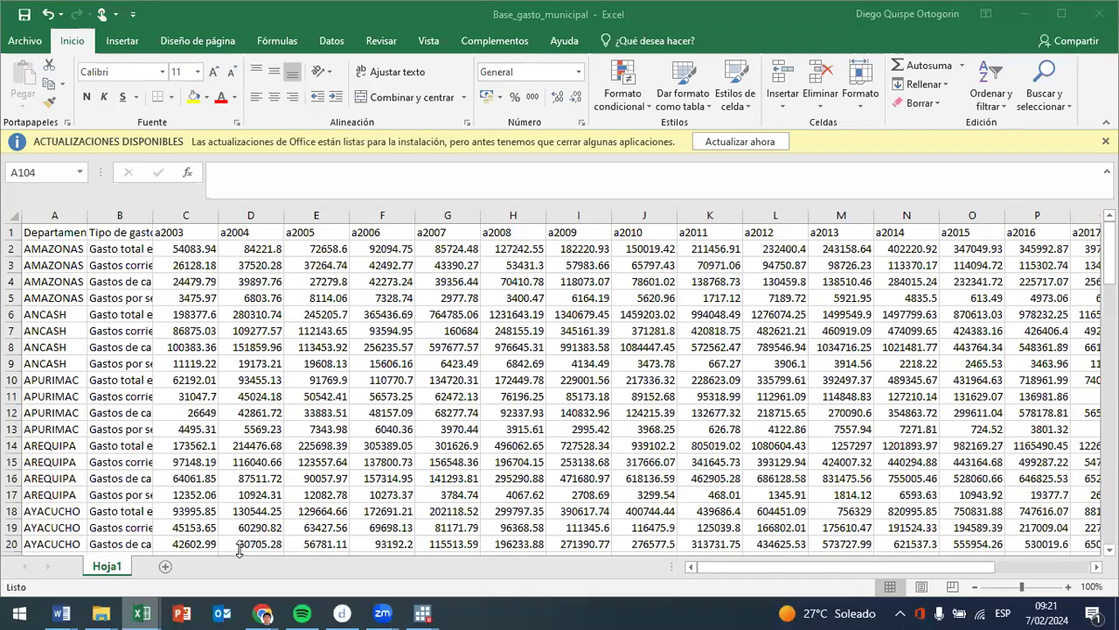
- Add a new worksheet to the workbook and enter the heading Empleo in cell C8
left_click(174, 566)
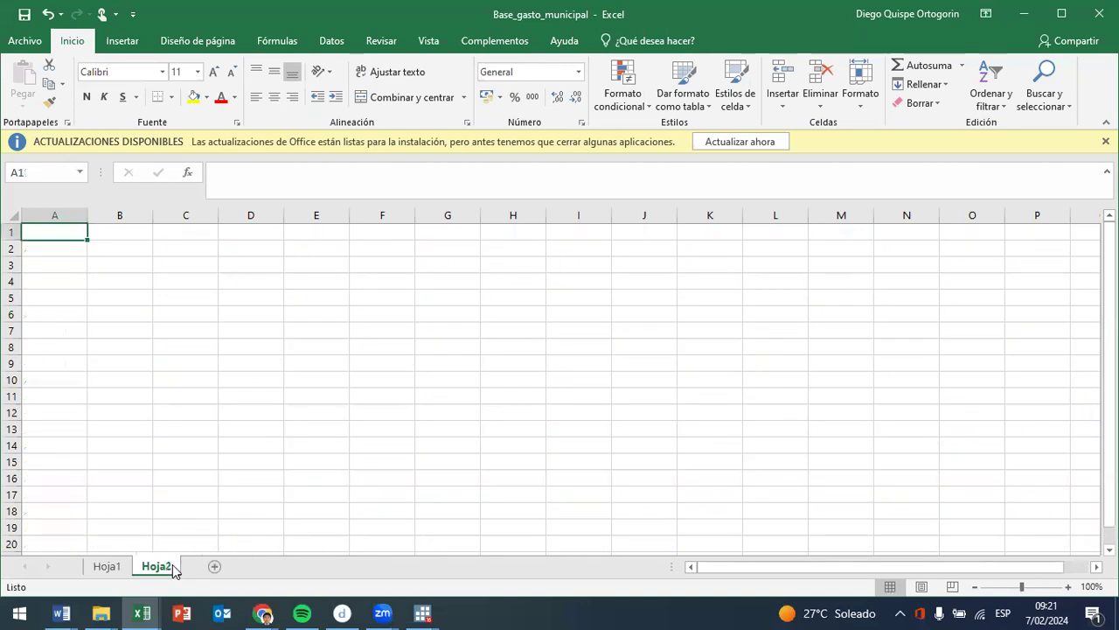
left_click(206, 366)
left_click(213, 351)
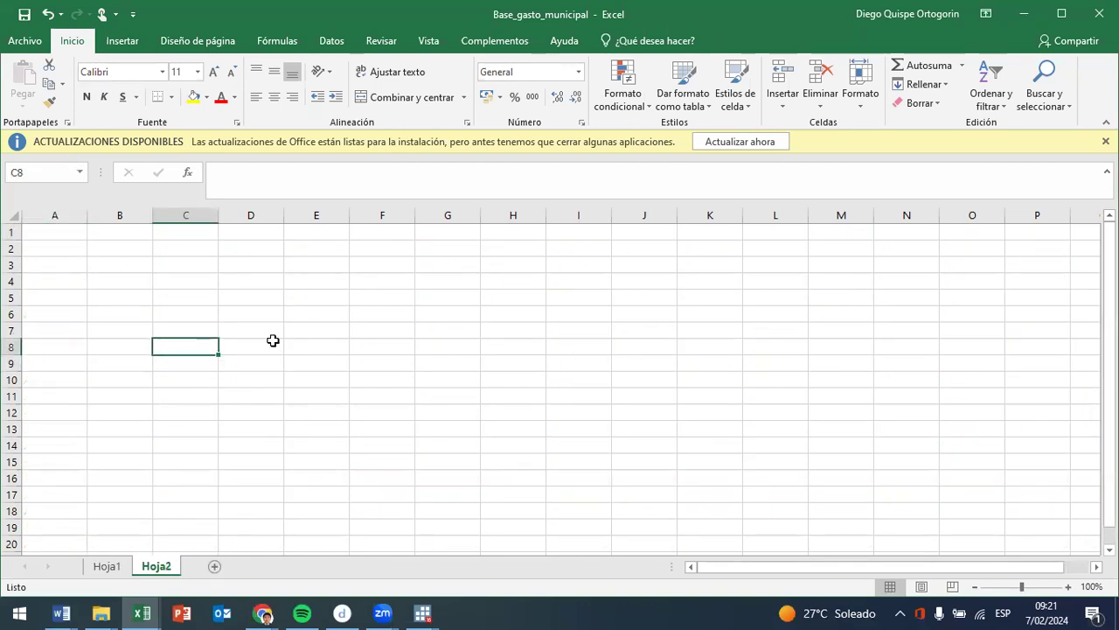
type("Eml")
type("p")
key("BackSpace")
type("pleo")
key("Return")
- Enter the column labels F in C9 and I in D9 beneath the Empleo heading
type("f")
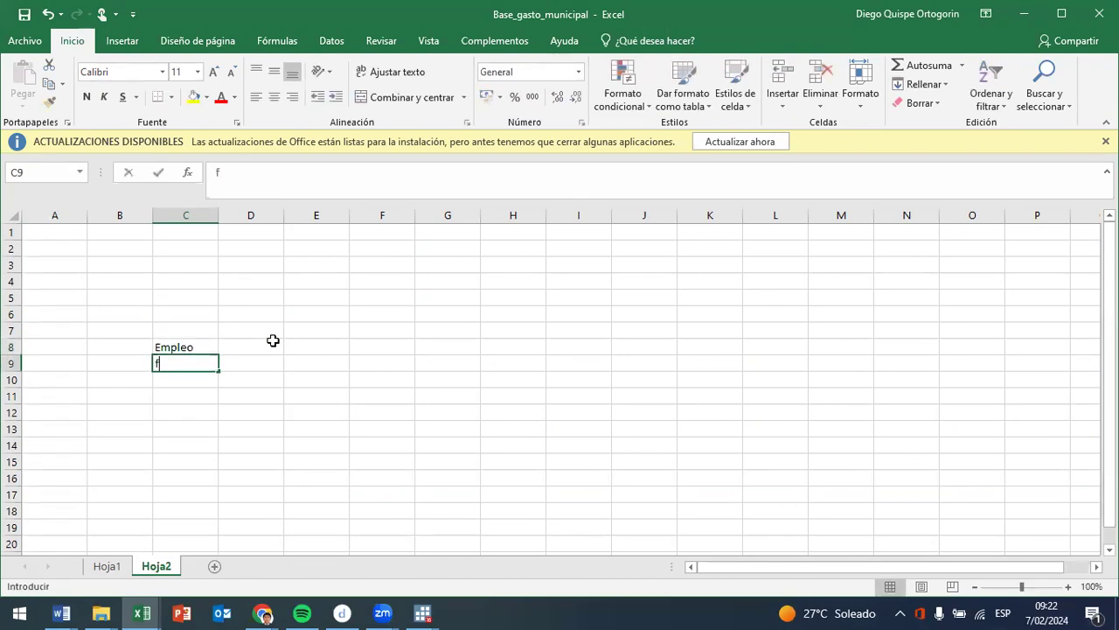
key("BackSpace")
type("F")
key("Tab")
type("I")
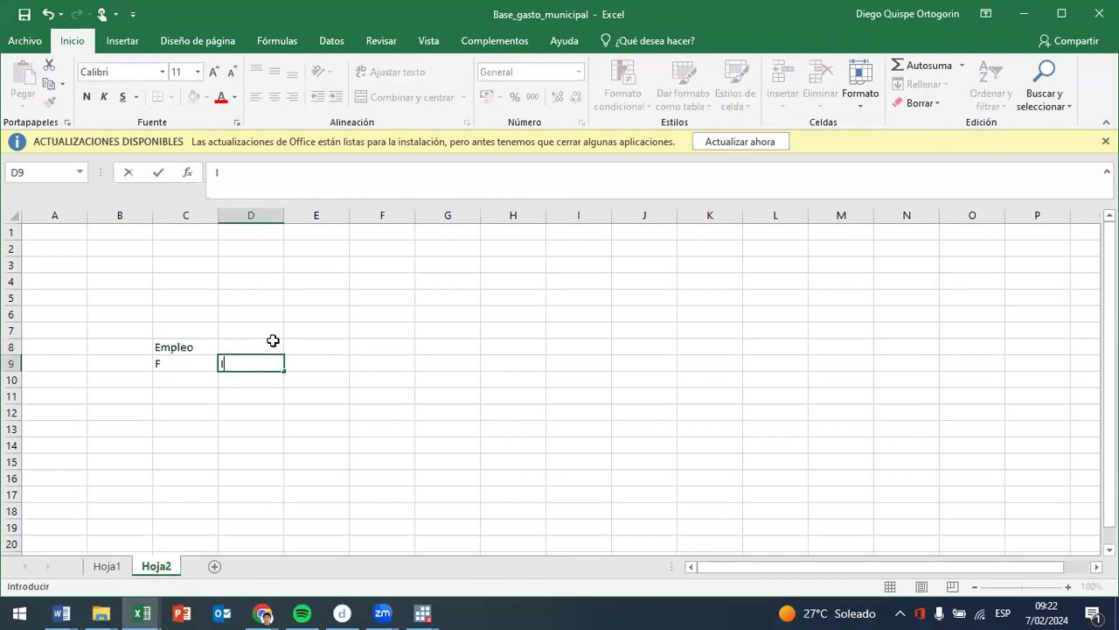
- Enter the row heading Empresa in A10, with the labels F in B10 and I in B11
key("Left")
key("Left")
key("Left")
key("Down")
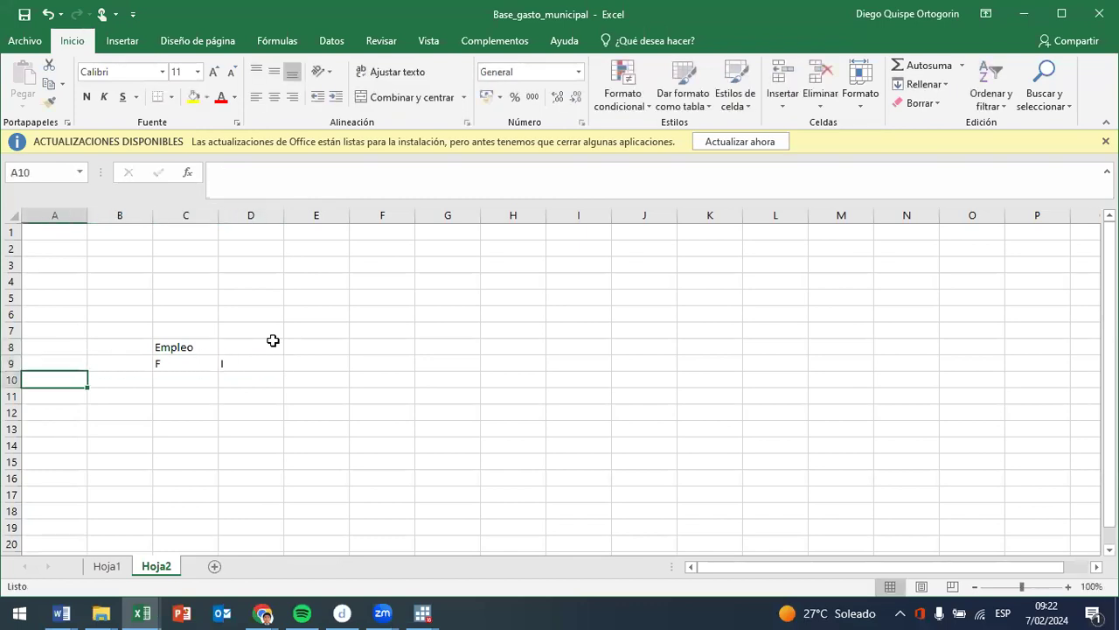
type("Empr")
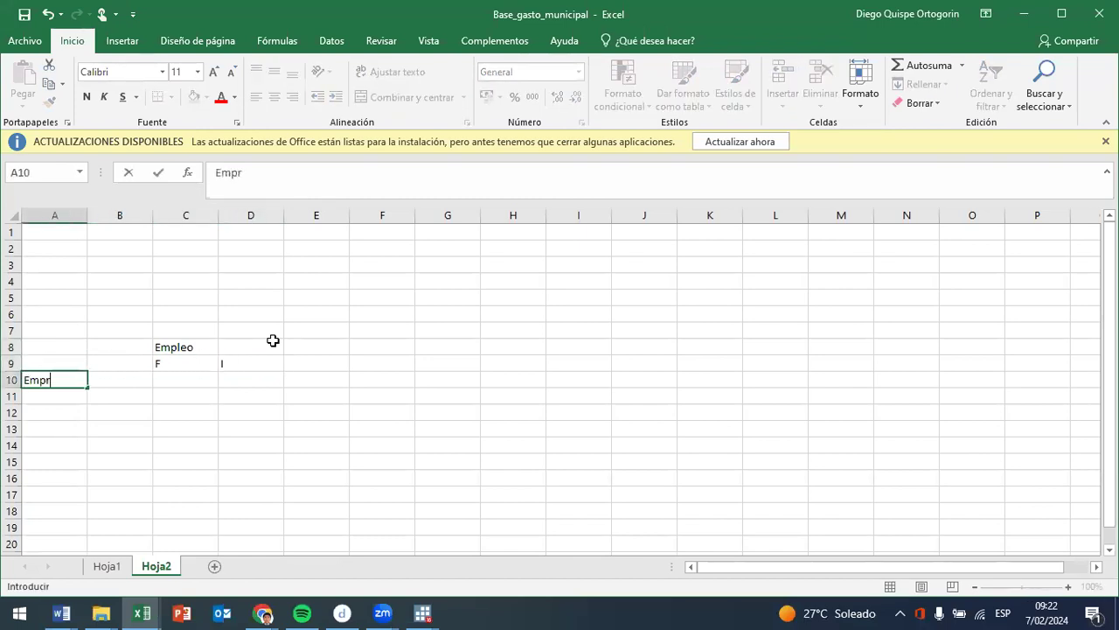
type("esa")
key("Tab")
type("F")
key("Return")
type("I")
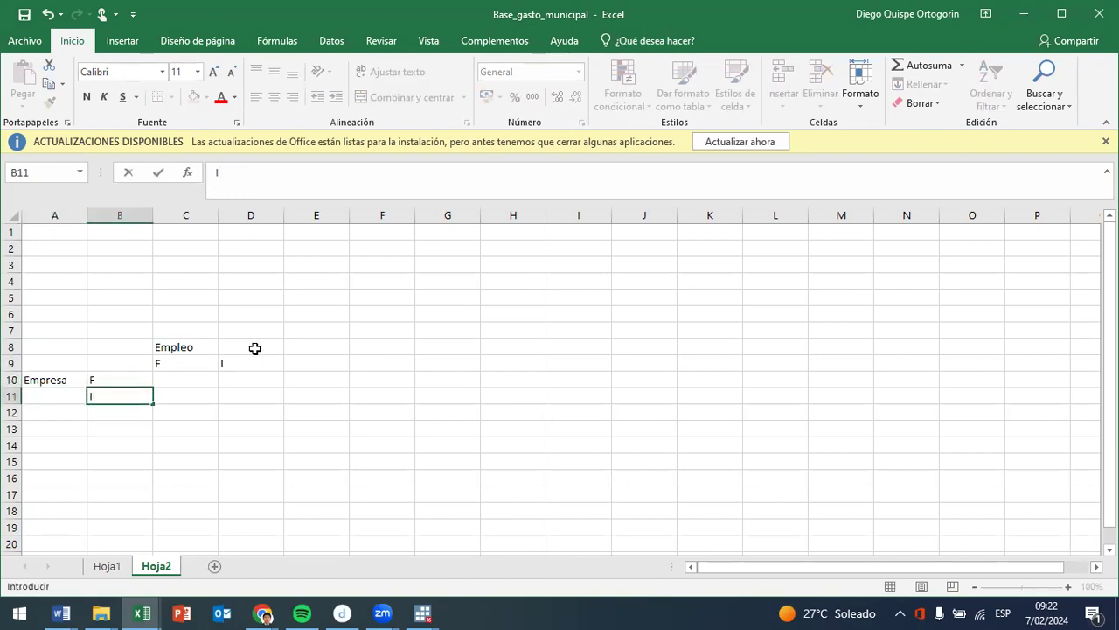
- Merge and center the Empresa heading across A10:A11 and the Empleo heading across C8:D8
left_click_drag(55, 379, 48, 395)
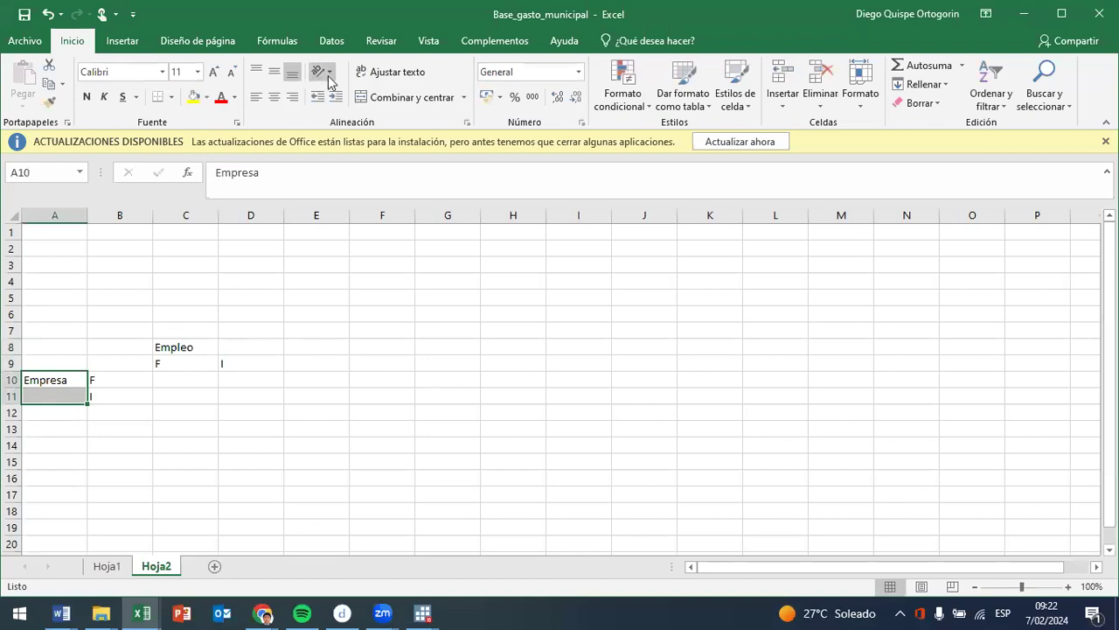
left_click(398, 98)
left_click_drag(151, 346, 235, 345)
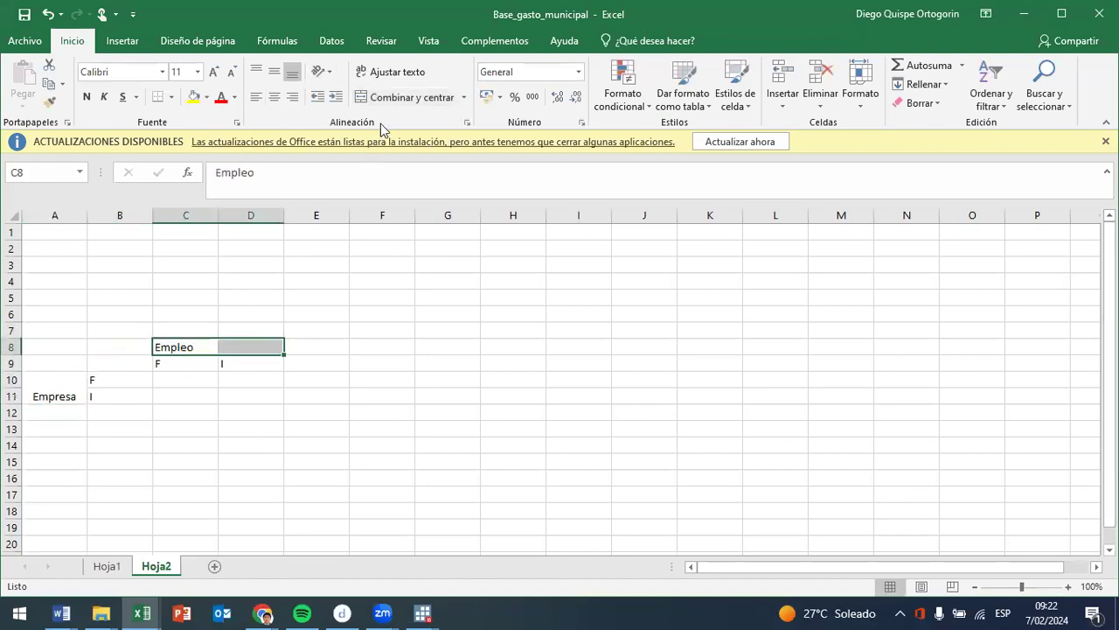
left_click(393, 98)
- Fill C10:D11 with yellow and center the F and I labels in B10:B11 and C9:D9
left_click_drag(192, 378, 239, 397)
left_click(194, 96)
left_click_drag(114, 380, 109, 397)
left_click(281, 102)
left_click_drag(188, 362, 250, 362)
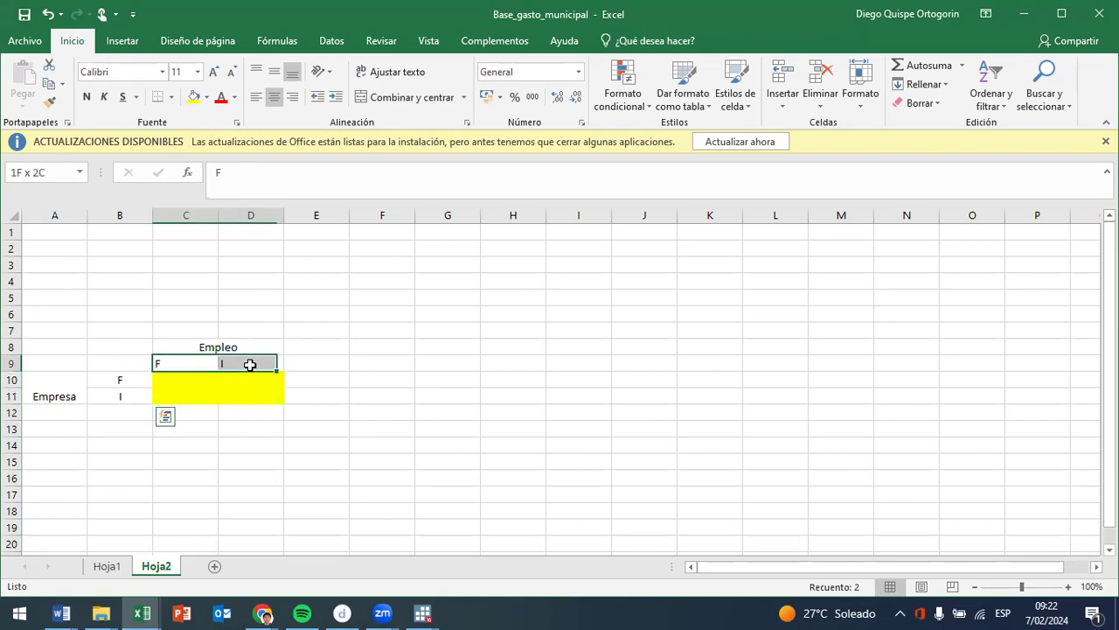
left_click(274, 97)
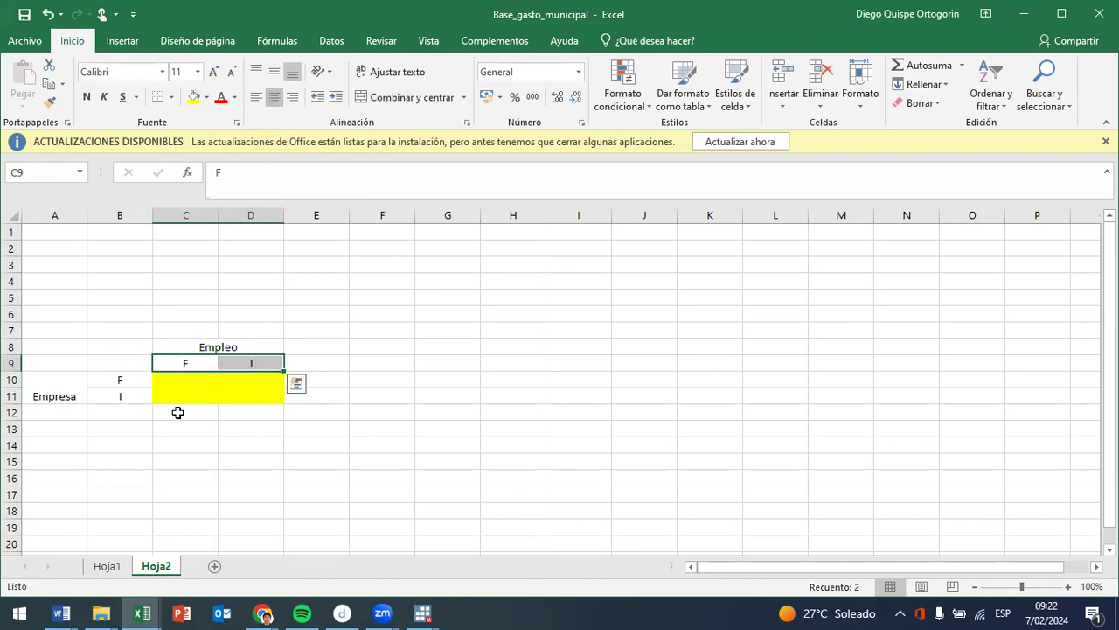
- Fill cell D10, where the formal Empresa row meets the informal Empleo column, with standard red
left_click(60, 393)
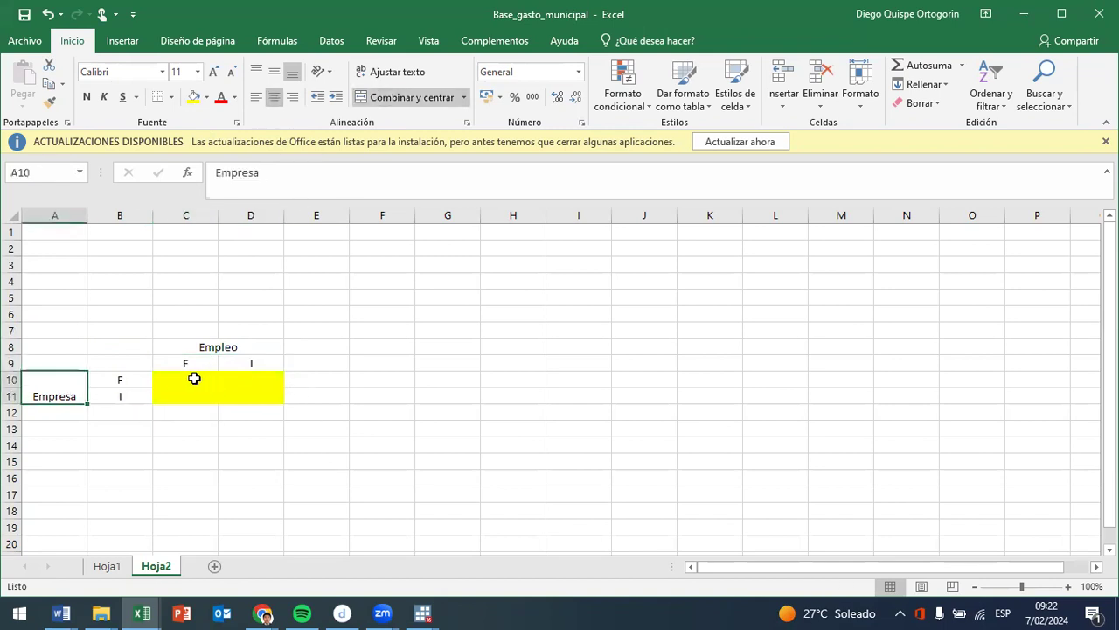
left_click(125, 377)
left_click(273, 379)
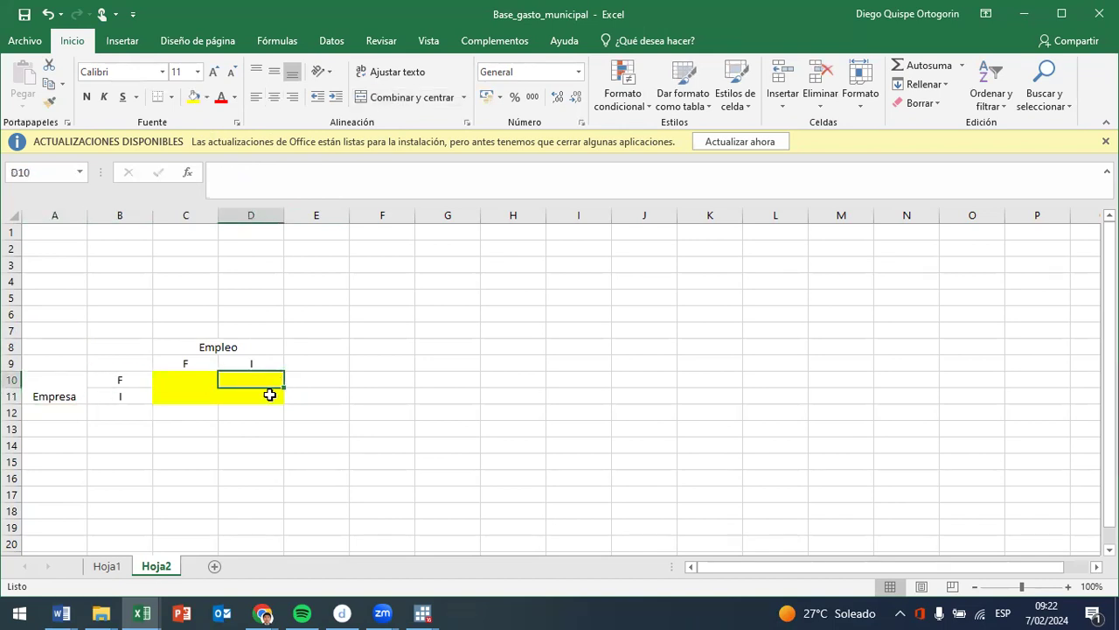
left_click(207, 97)
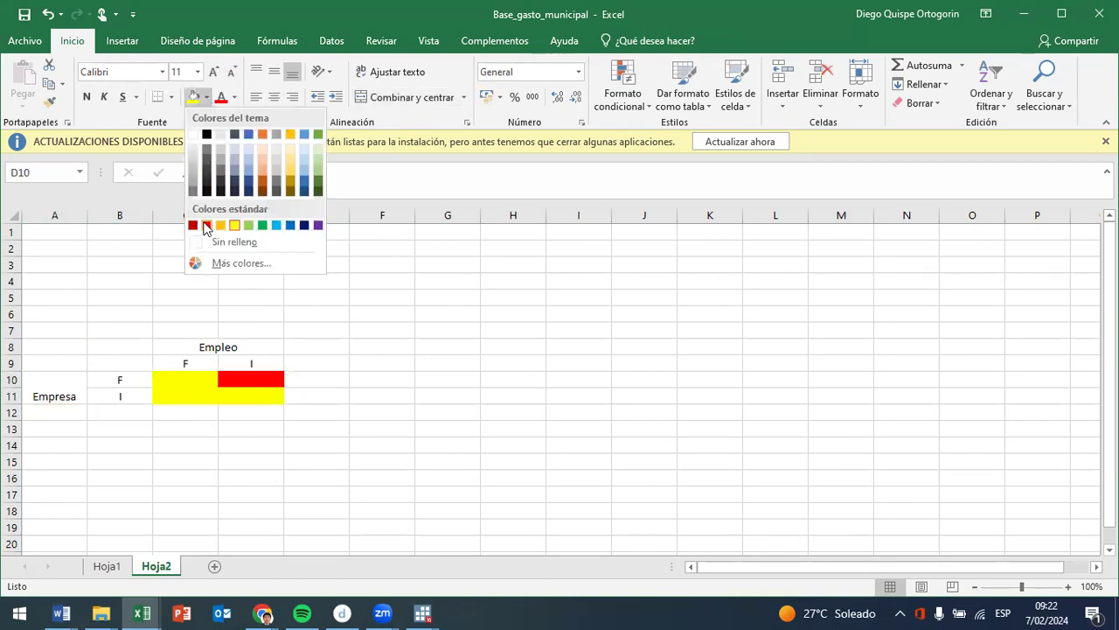
left_click(207, 225)
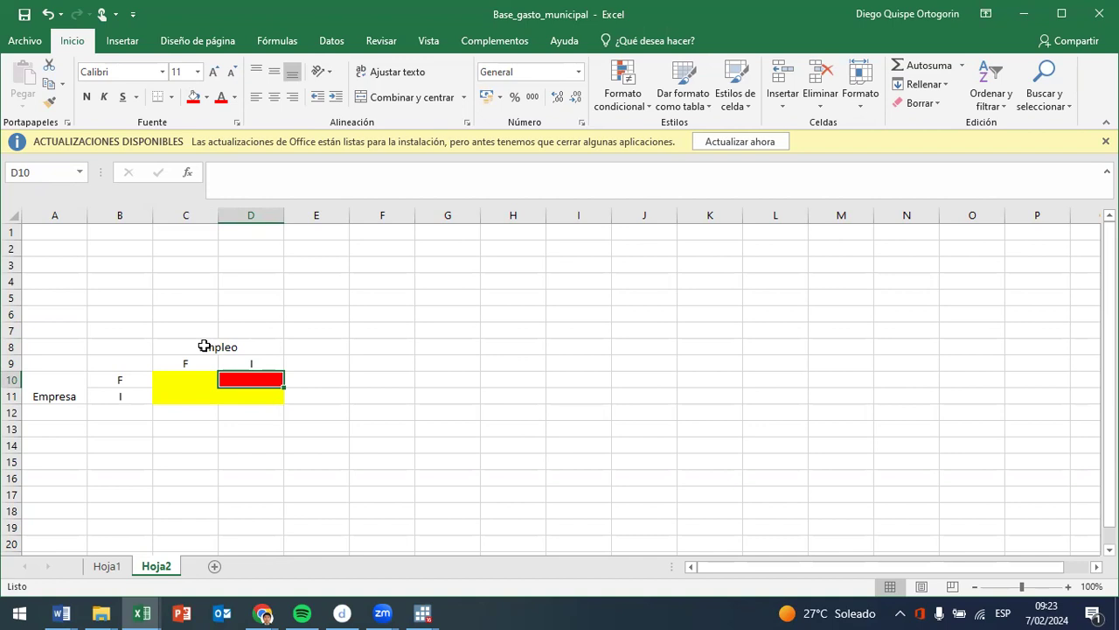
left_click(129, 382)
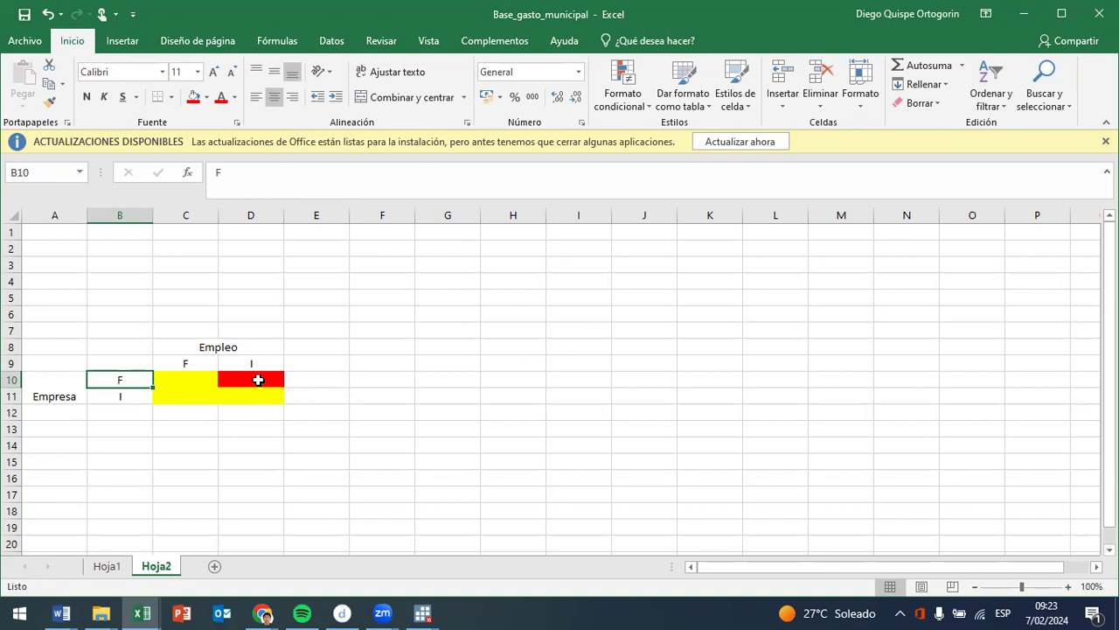
left_click(257, 379)
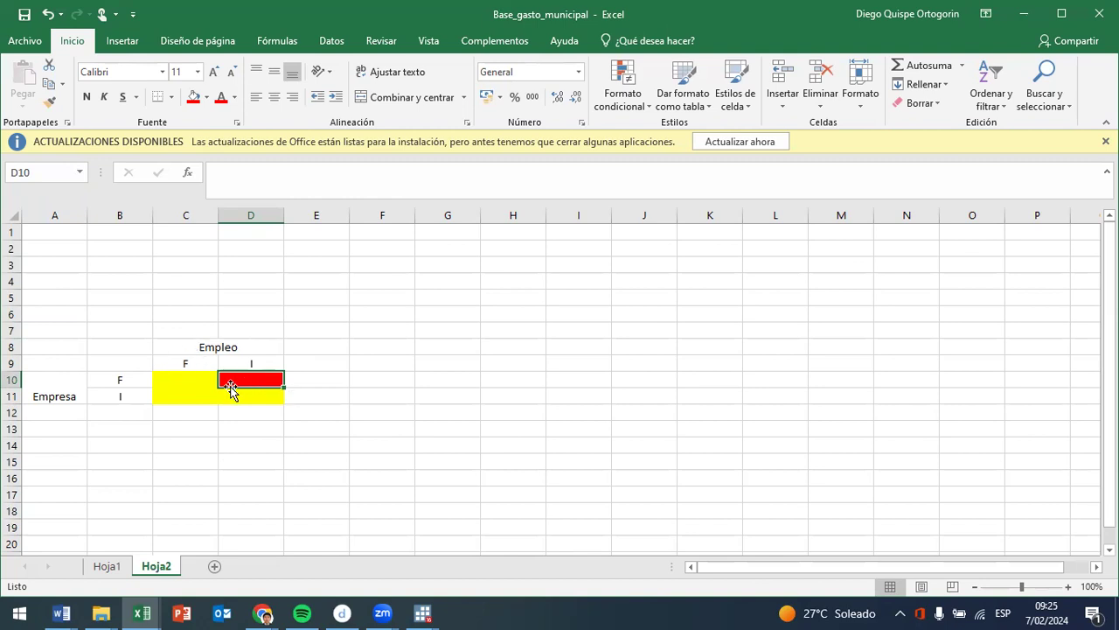
- Leave Excel for Stata's Data Editor, locate the fac500a expansion factor in the variable list, and close the Data Editor
left_click(1025, 15)
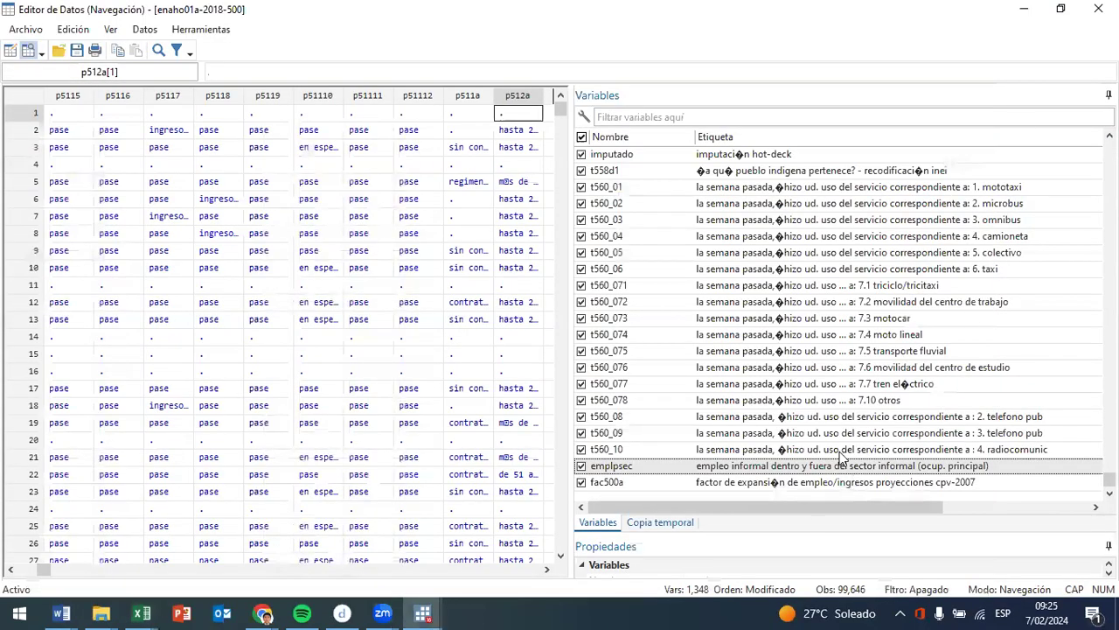
scroll(898, 351, "up", 1)
scroll(1022, 367, "down", 1)
left_click(721, 487)
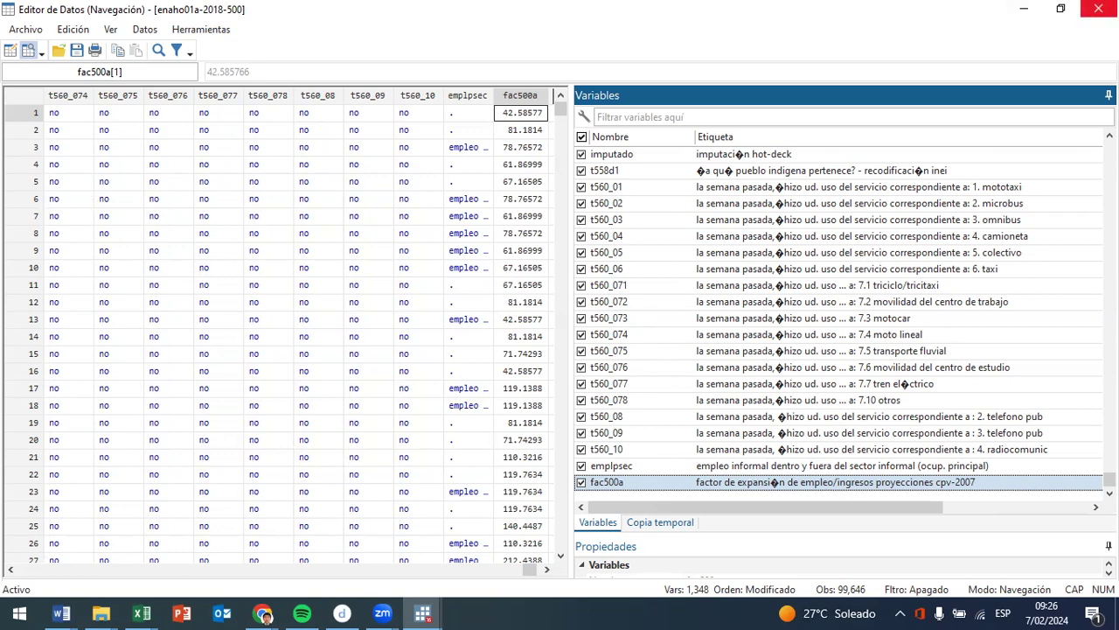
left_click(1098, 8)
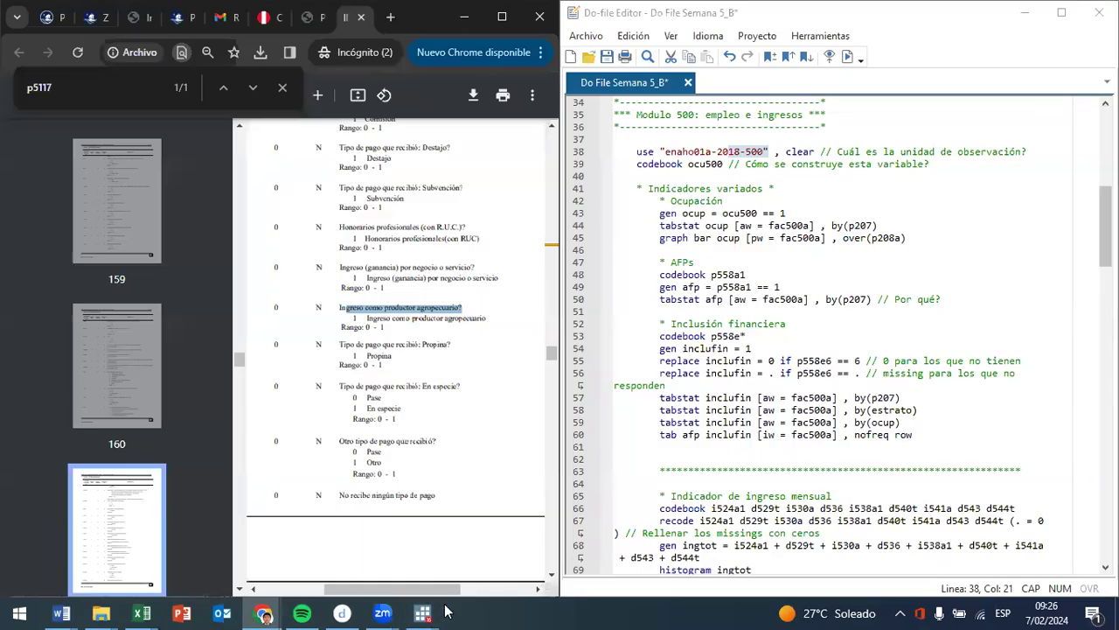
- Bring up Stata's main window beside the do-file and widen the Results area over the Variables list
mouse_move(423, 613)
left_click(444, 554)
scroll(685, 225, "up", 2)
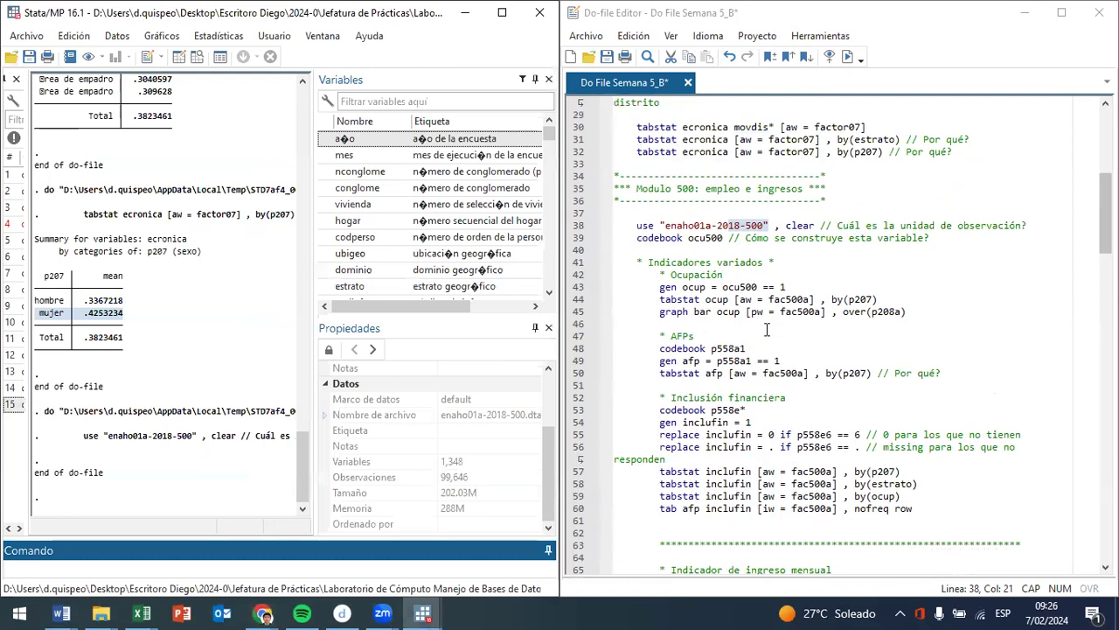
left_click_drag(666, 225, 715, 226)
left_click_drag(313, 303, 583, 311)
- Run do-file lines 38 and 39 to reload enaho01a-2018-500 and display the codebook of ocu500
left_click_drag(661, 226, 683, 237)
left_click(713, 235)
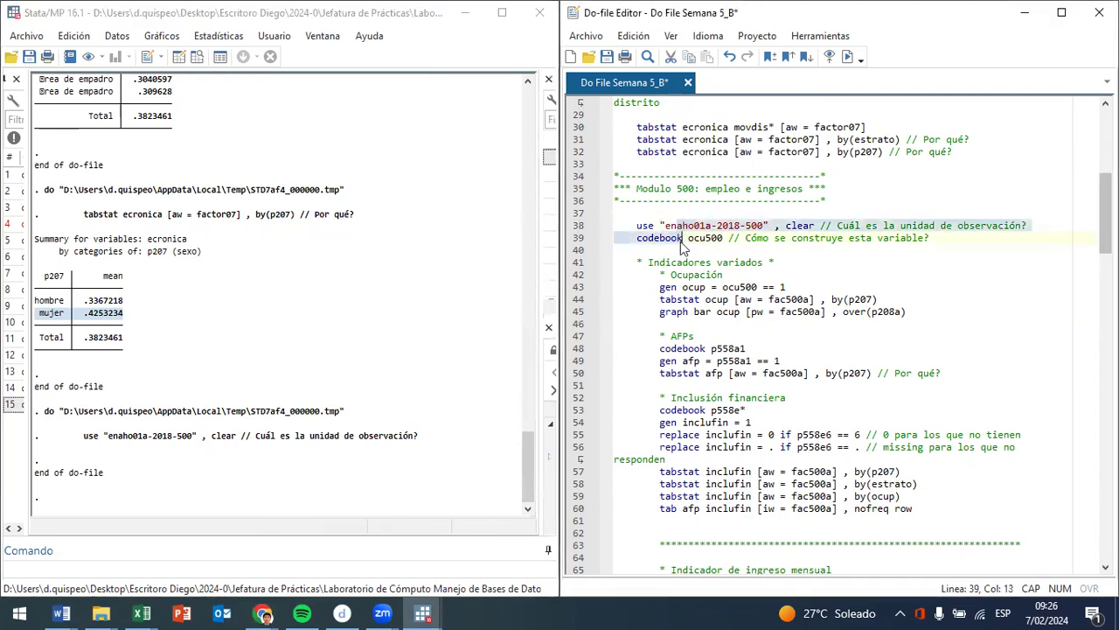
key("ctrl+d")
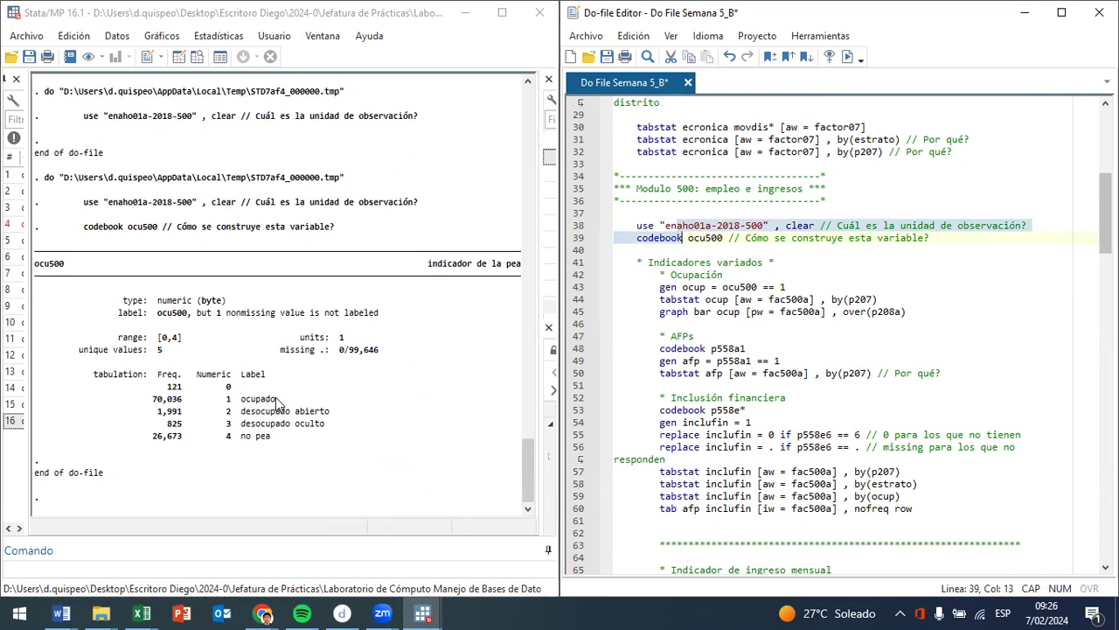
- Examine the ocu500 codebook categories ocupado, desocupado abierto, desocupado oculto and no pea
double_click(272, 400)
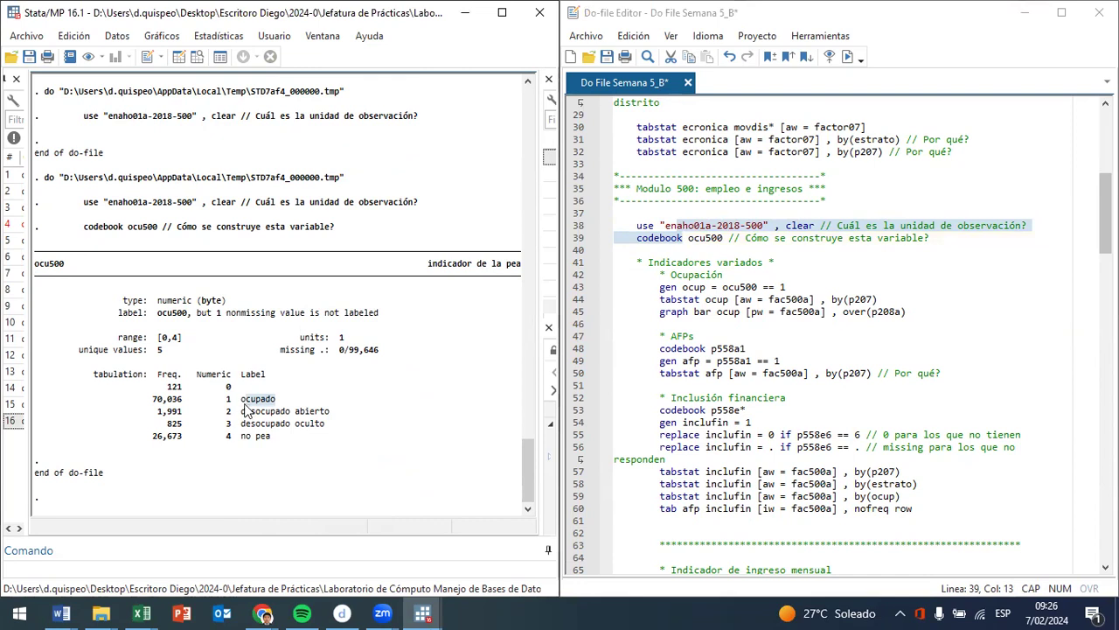
left_click_drag(239, 411, 338, 412)
left_click_drag(242, 427, 338, 427)
left_click_drag(242, 435, 271, 435)
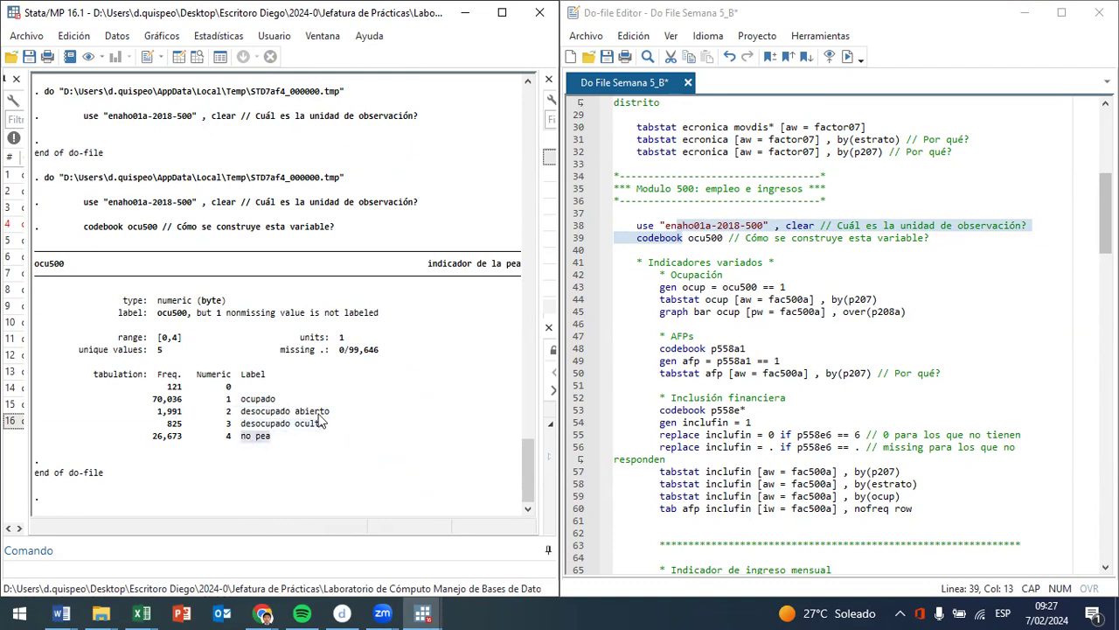
left_click_drag(276, 399, 244, 400)
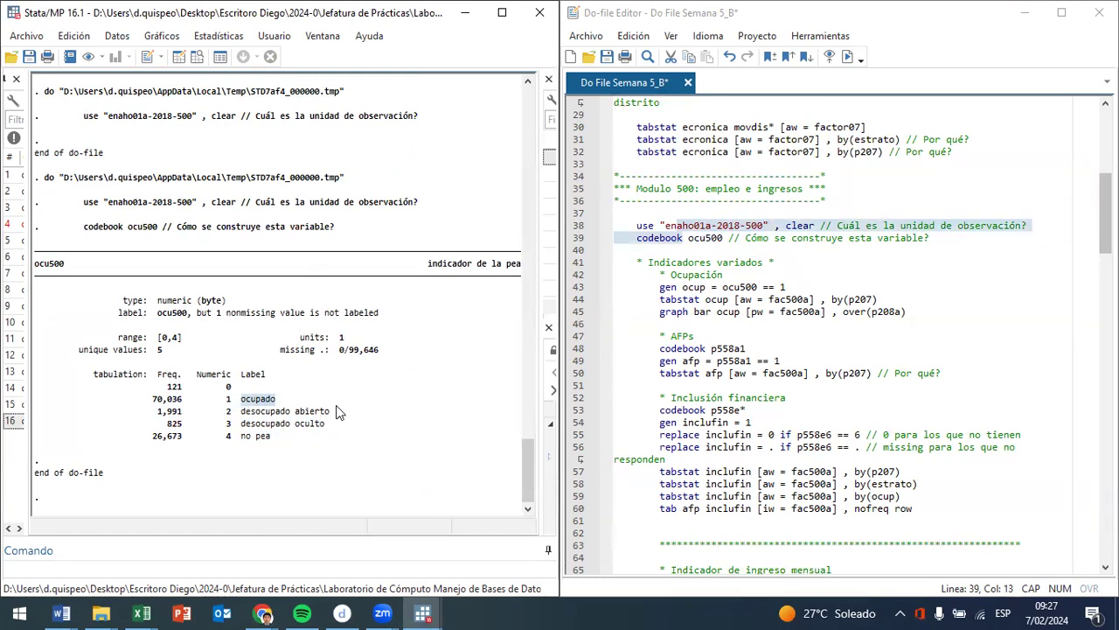
left_click_drag(337, 411, 244, 418)
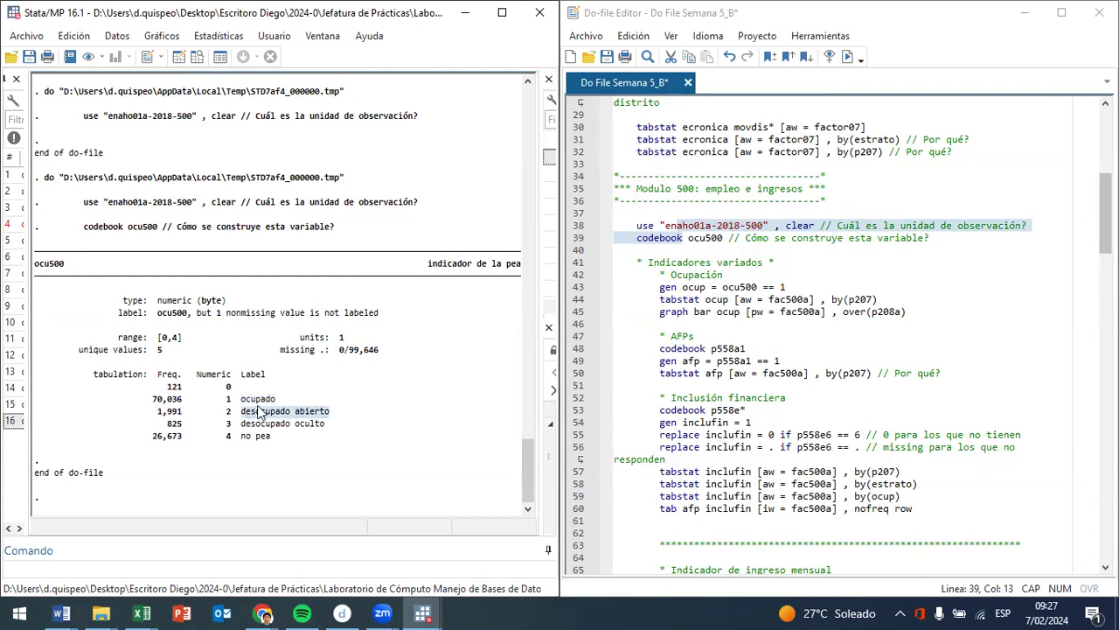
left_click(259, 393)
left_click_drag(323, 424, 237, 430)
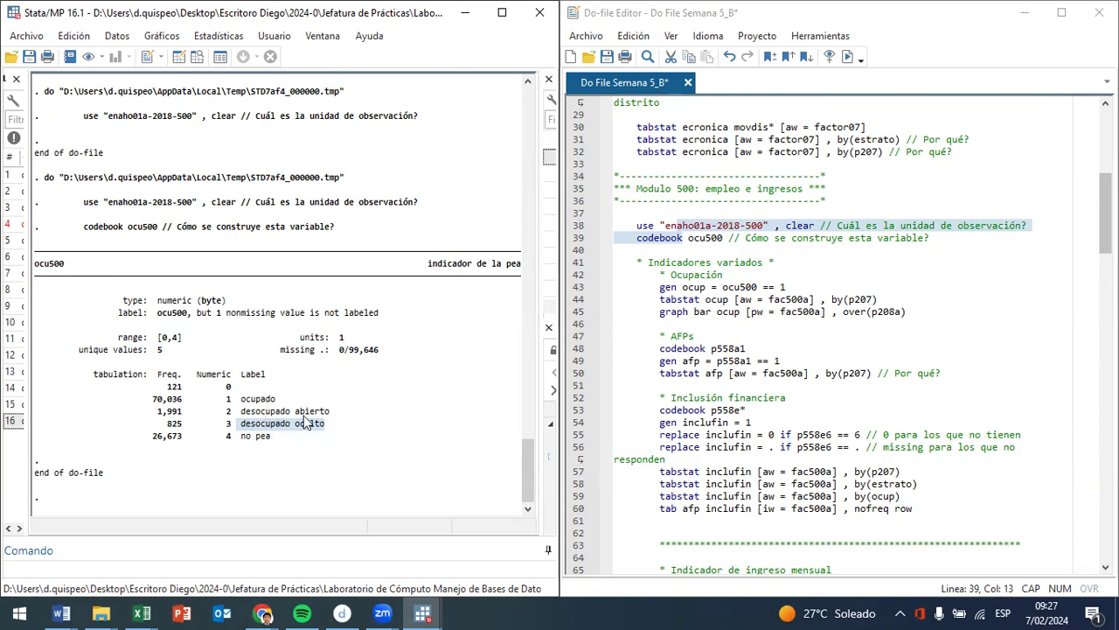
left_click_drag(277, 438, 17, 428)
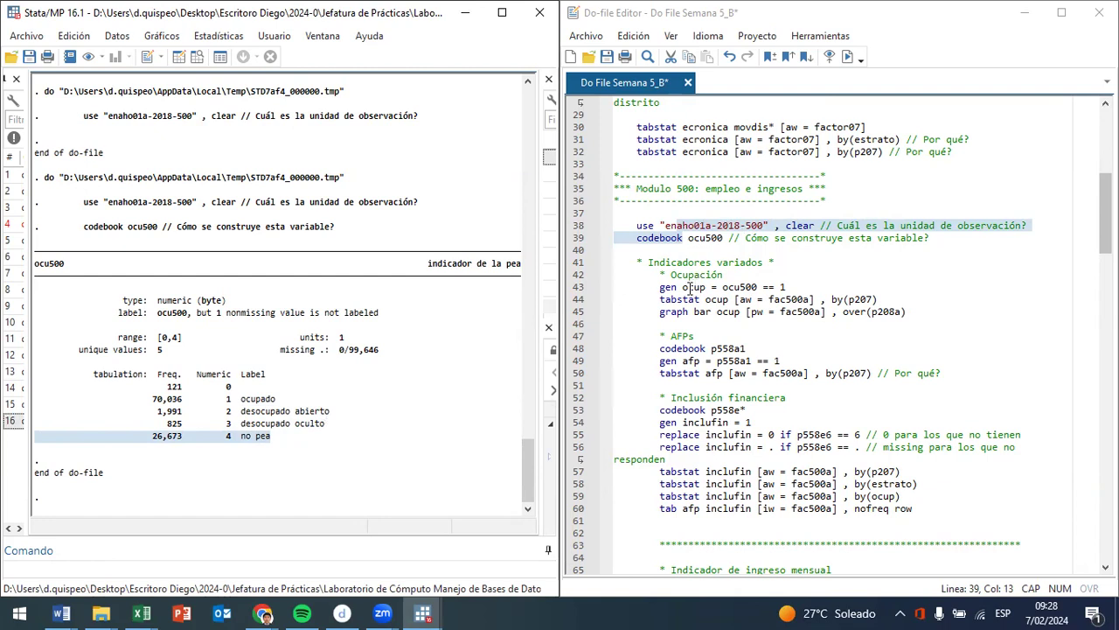
- Run do-file line 43, gen ocup = ocu500 == 1, to create the employment dummy
left_click(781, 287)
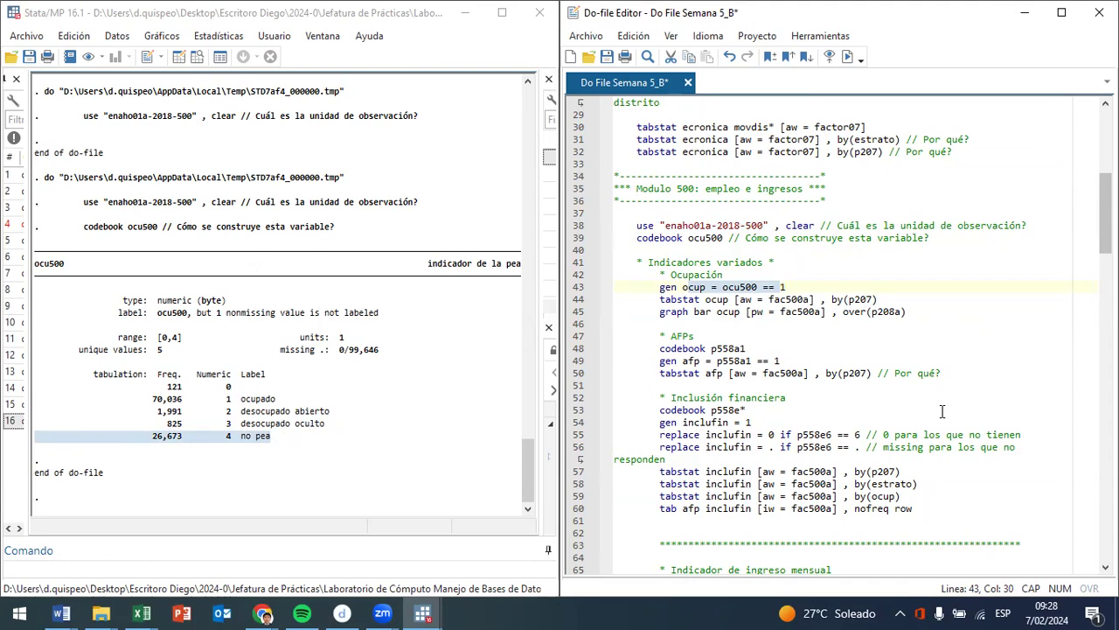
key("ctrl+d")
left_click_drag(729, 299, 780, 299)
left_click(781, 299)
key("ctrl+d")
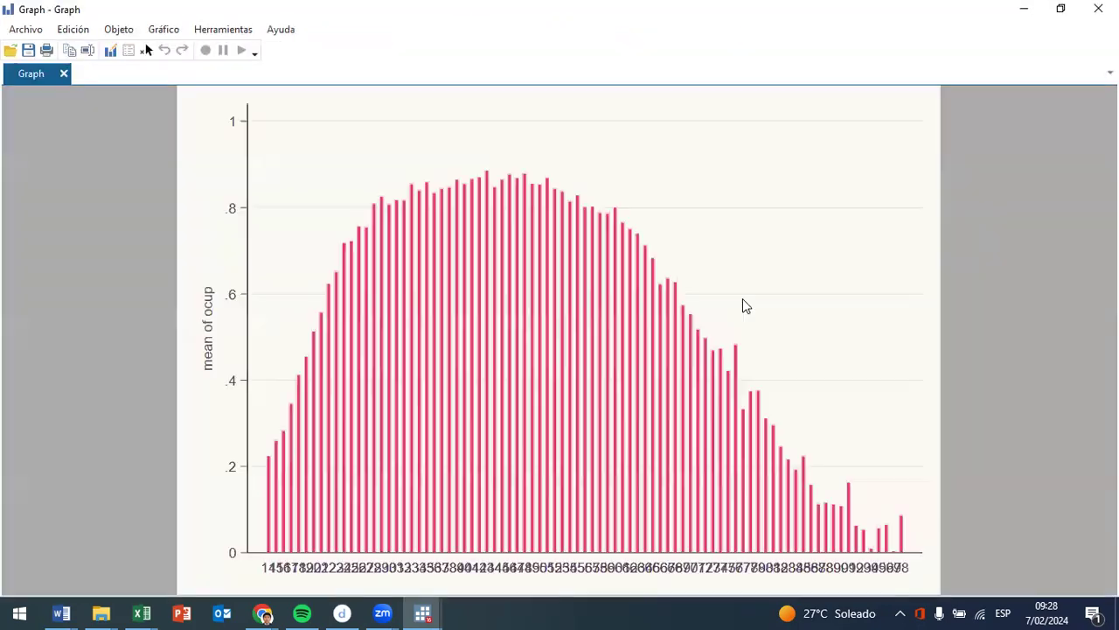
left_click(1098, 9)
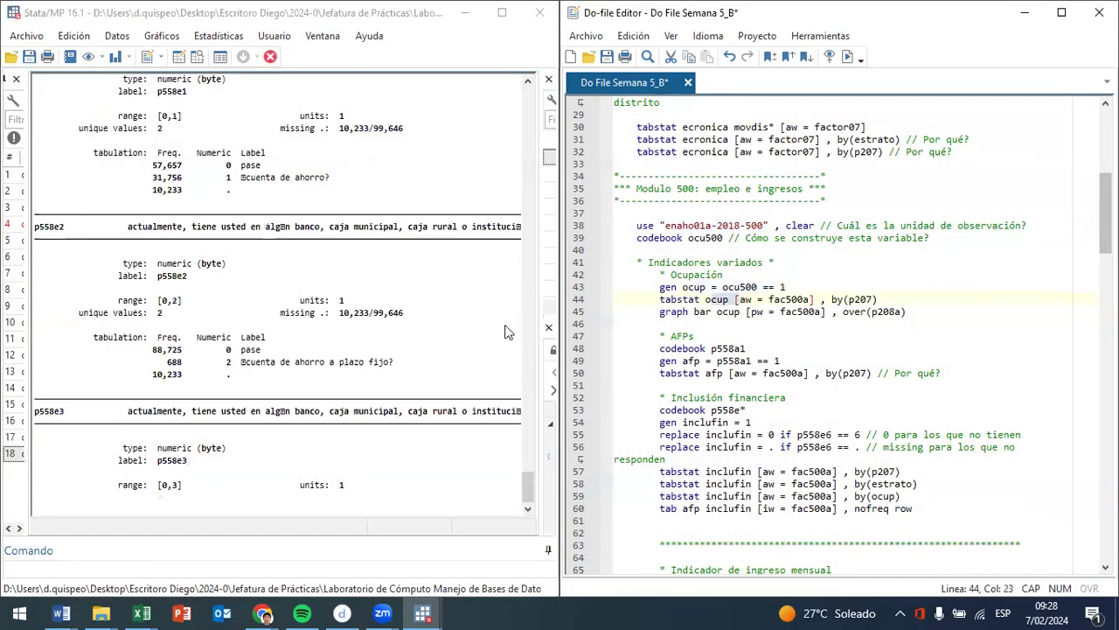
left_click(271, 56)
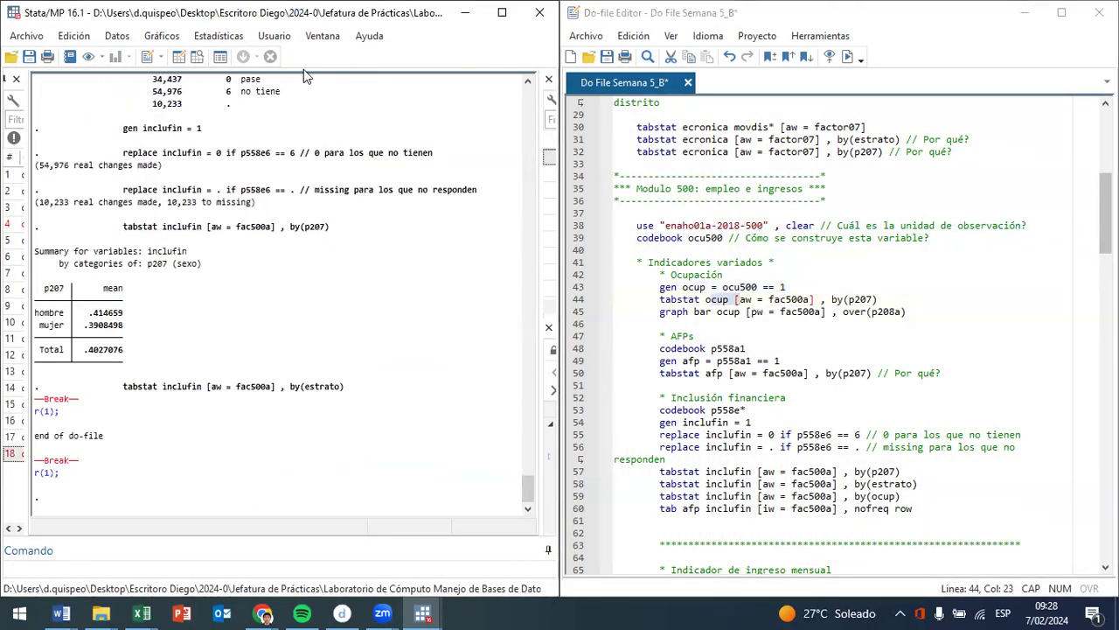
- Run tabstat ocup weighted by fac500a and grouped by p207, and examine the means for hombre and mujer
left_click_drag(661, 299, 729, 299)
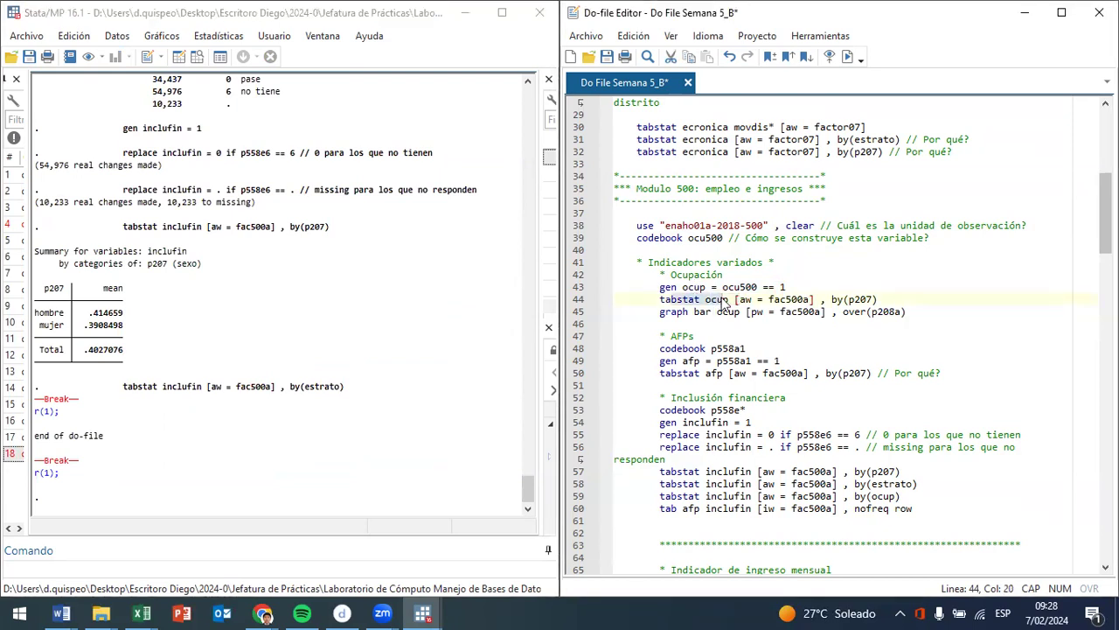
key("ctrl+d")
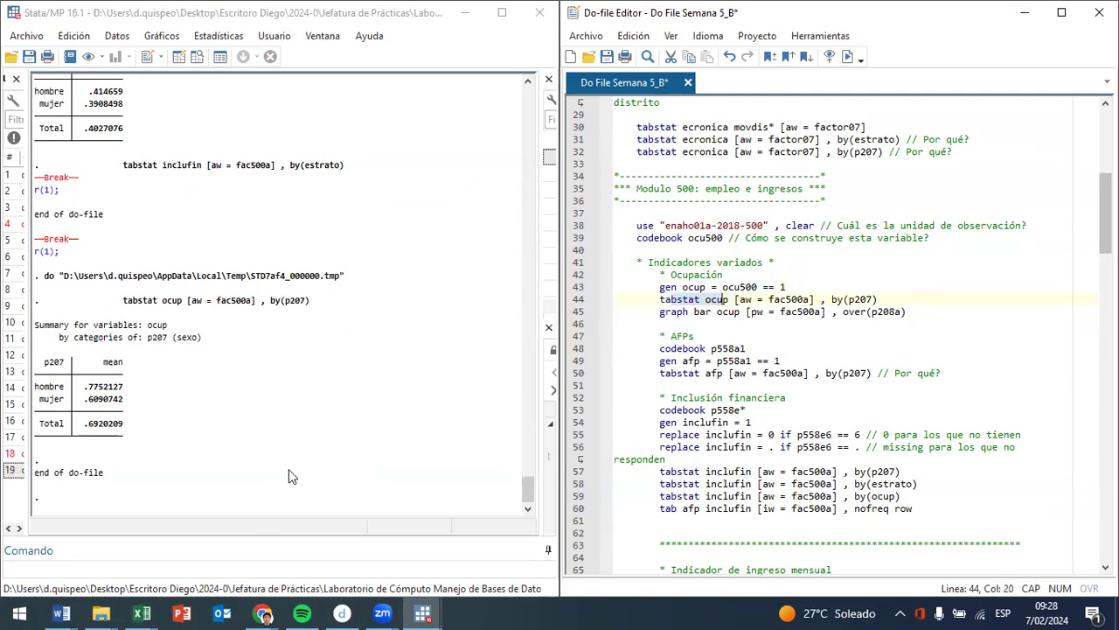
left_click(114, 434)
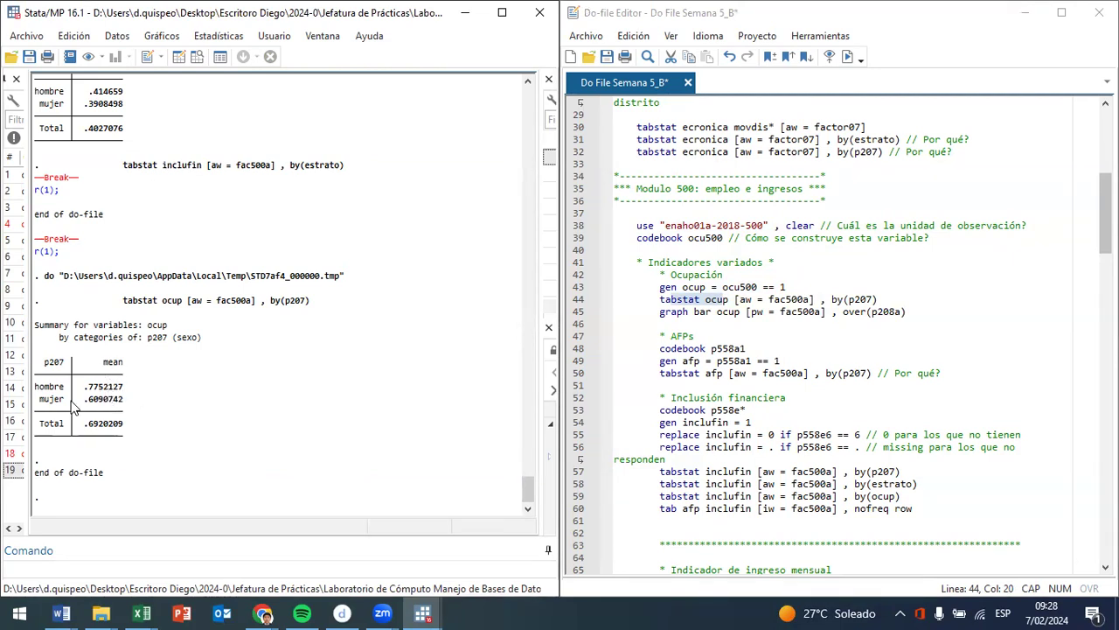
left_click_drag(100, 401, 2, 382)
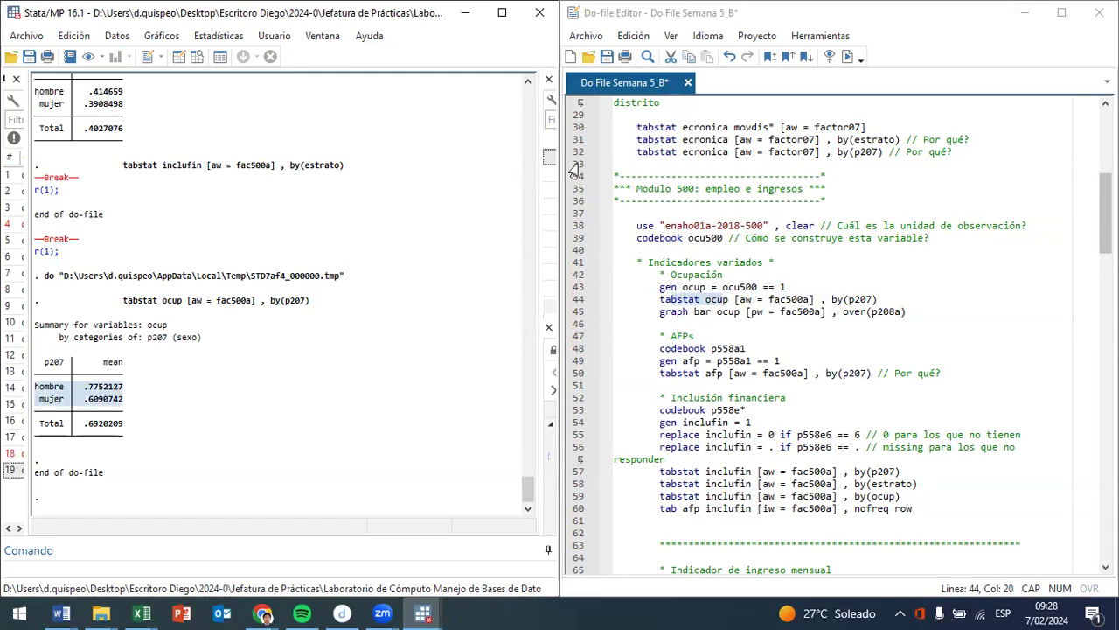
left_click(127, 404)
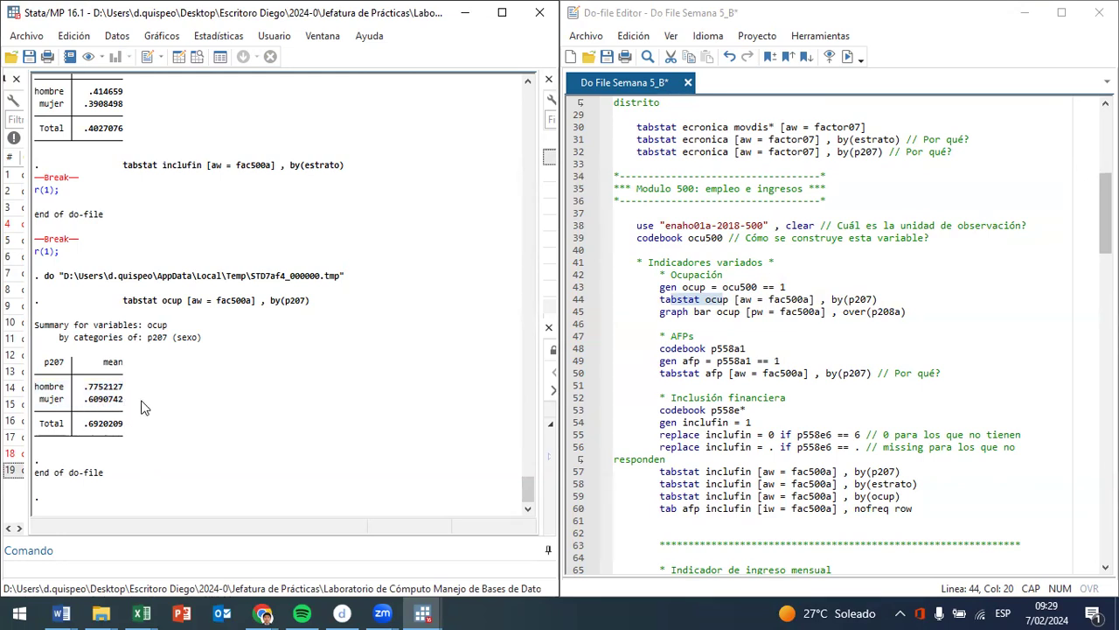
left_click_drag(140, 402, 35, 400)
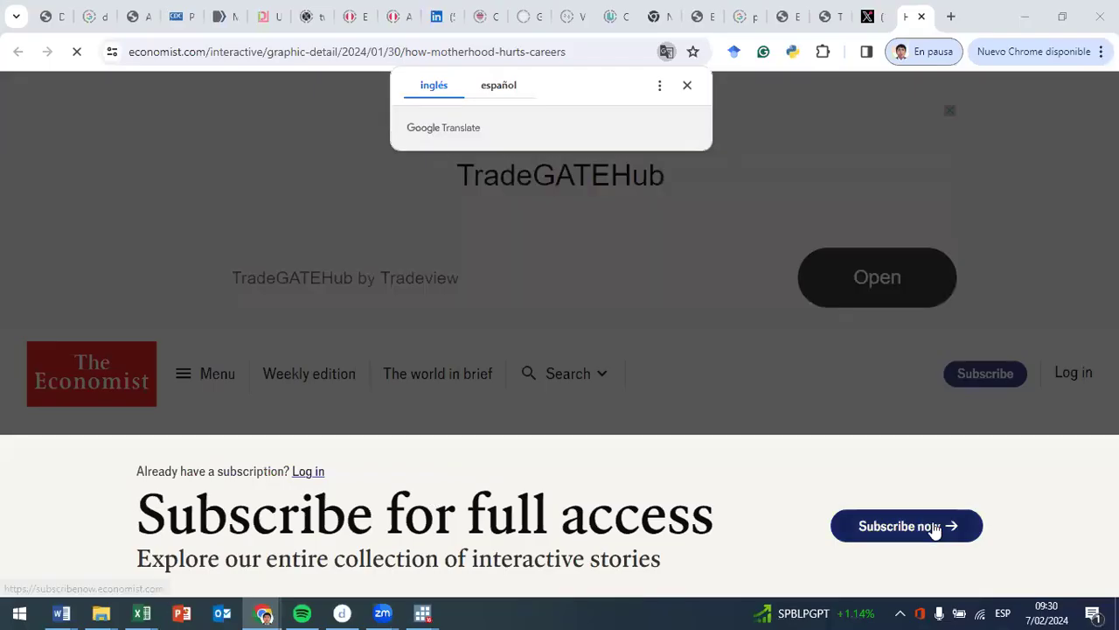
- Dismiss the translation and cookie prompts on The Economist's motherhood article in Chrome, and open the start of the X thread about it
left_click(688, 85)
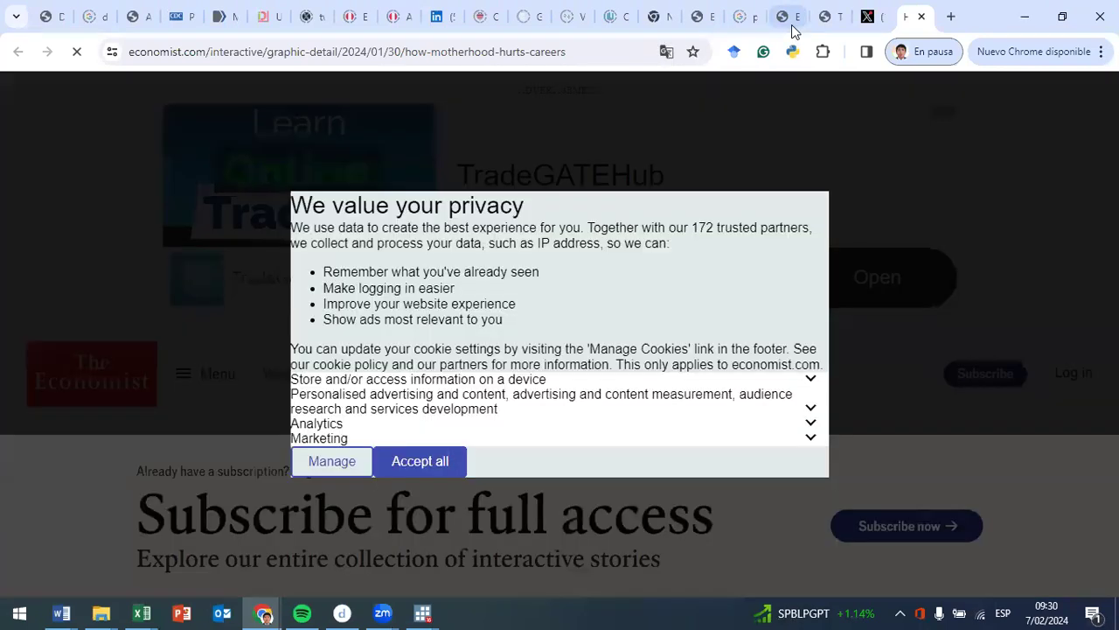
left_click(444, 525)
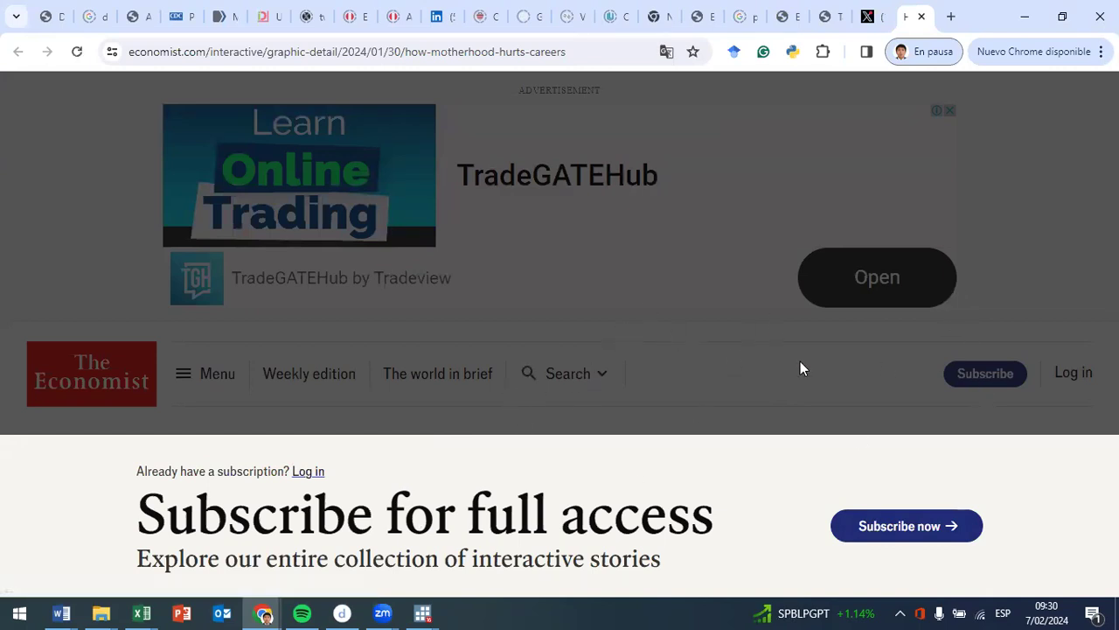
left_click(869, 16)
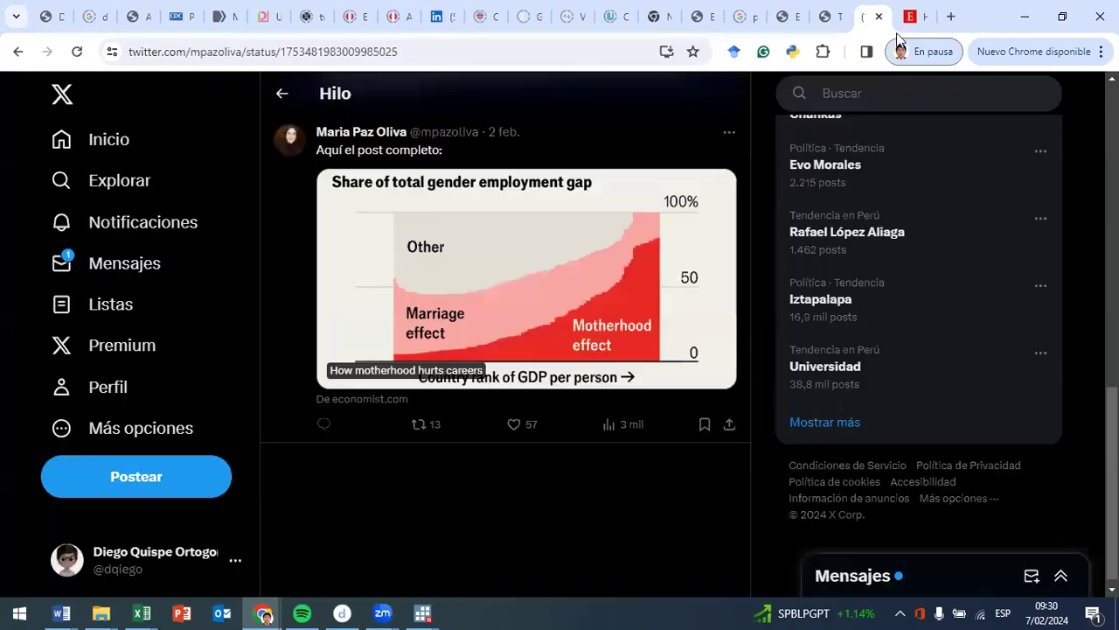
scroll(472, 376, "up", 1)
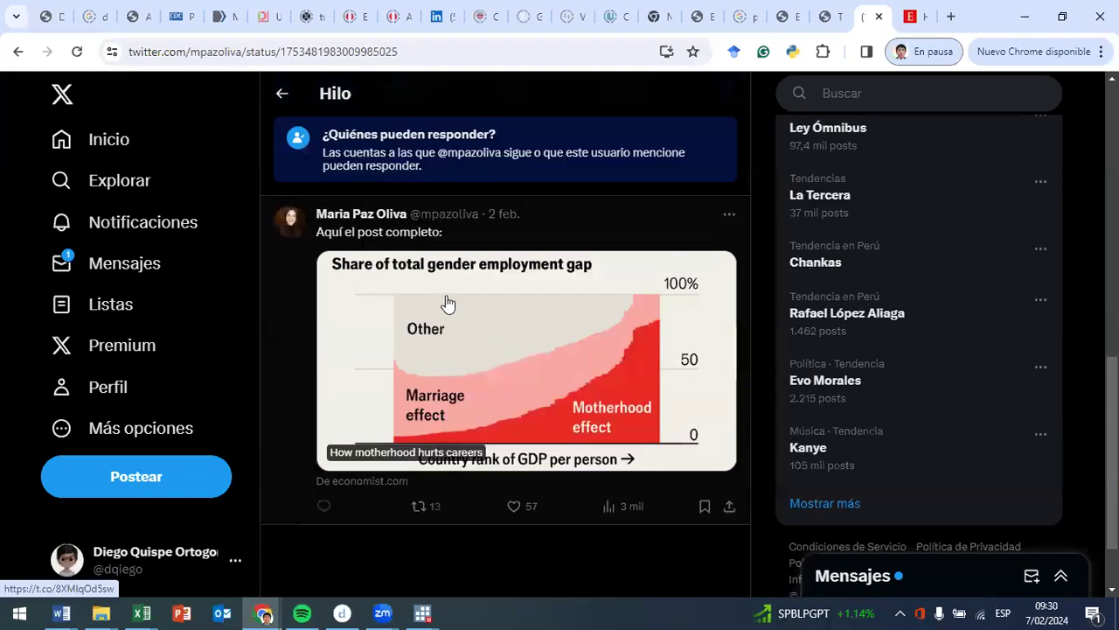
scroll(426, 292, "up", 8)
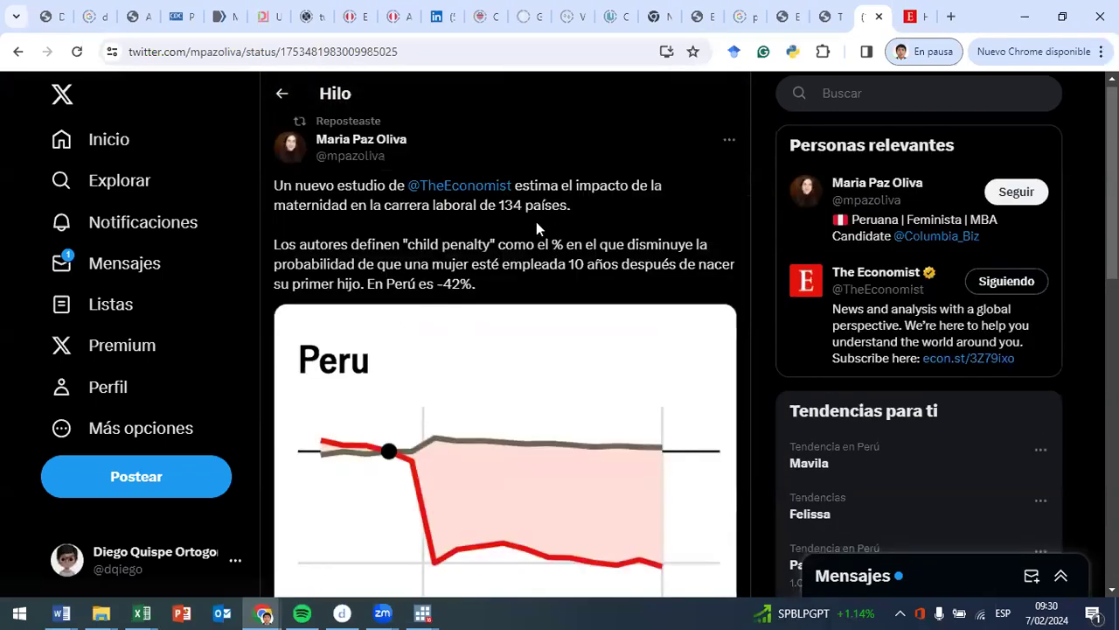
- Examine the thread's child penalty definition, the Peru chart from birth to 10 years, and Peru's percentage
left_click_drag(436, 244, 491, 245)
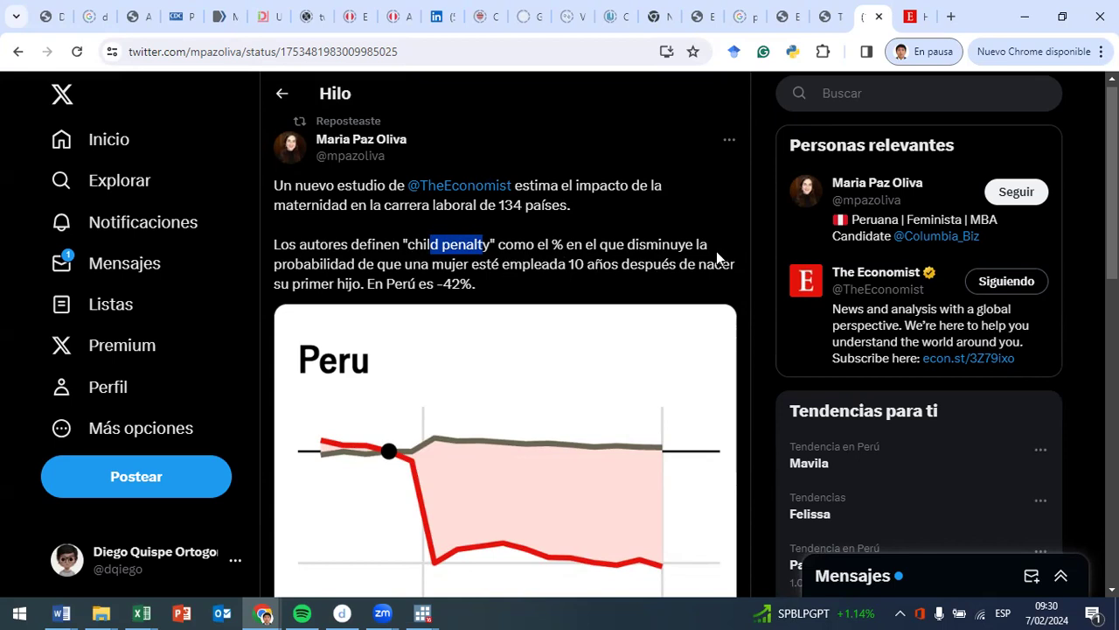
scroll(556, 303, "down", 2)
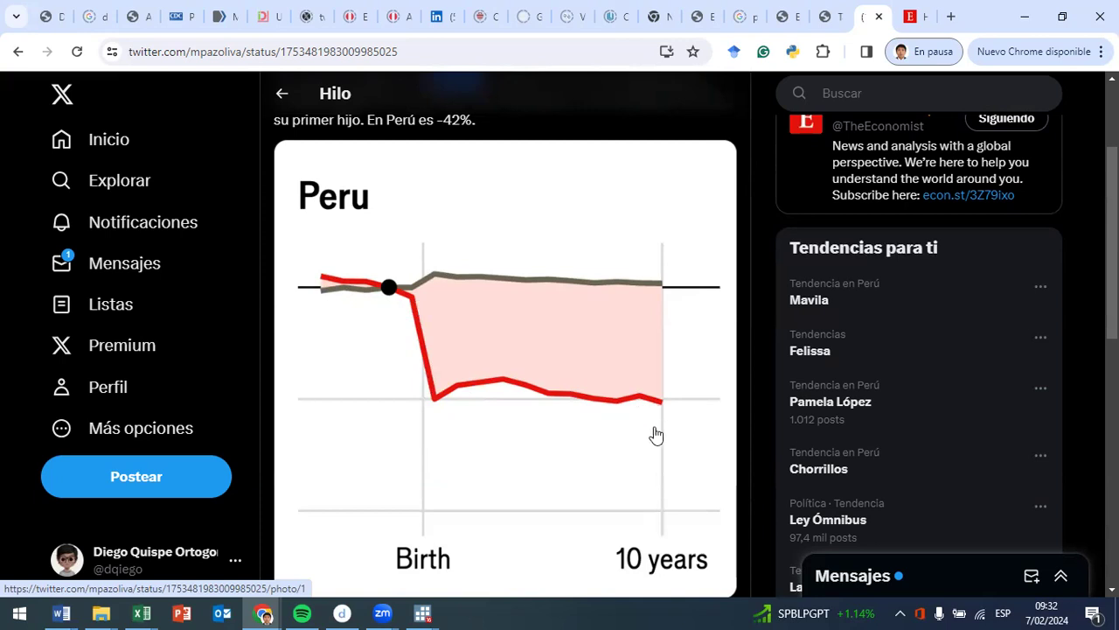
scroll(699, 421, "up", 2)
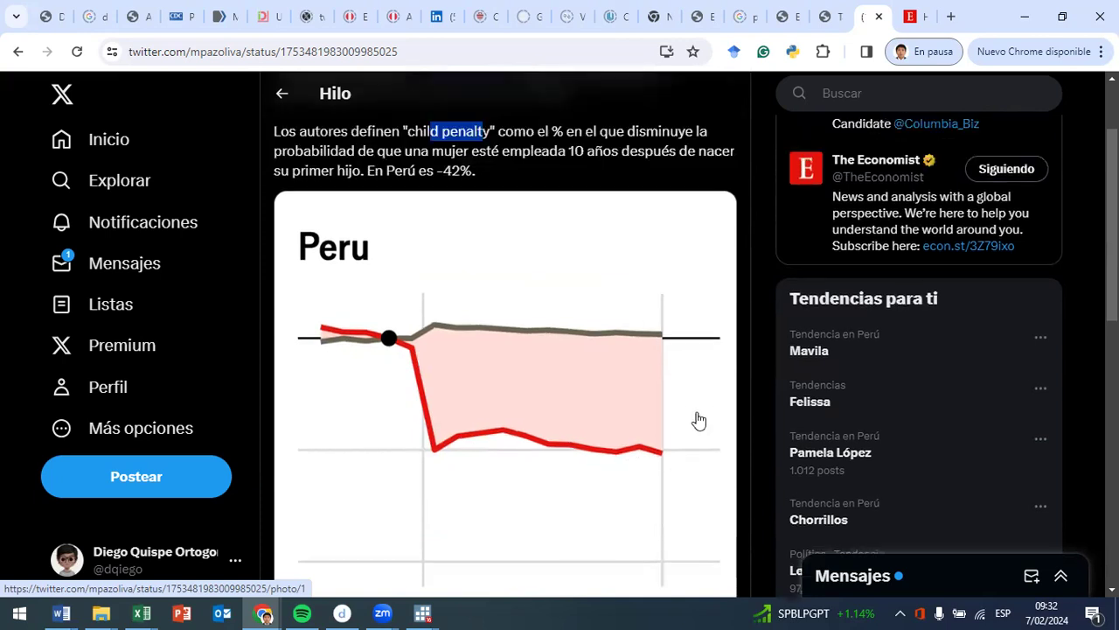
left_click_drag(437, 284, 475, 283)
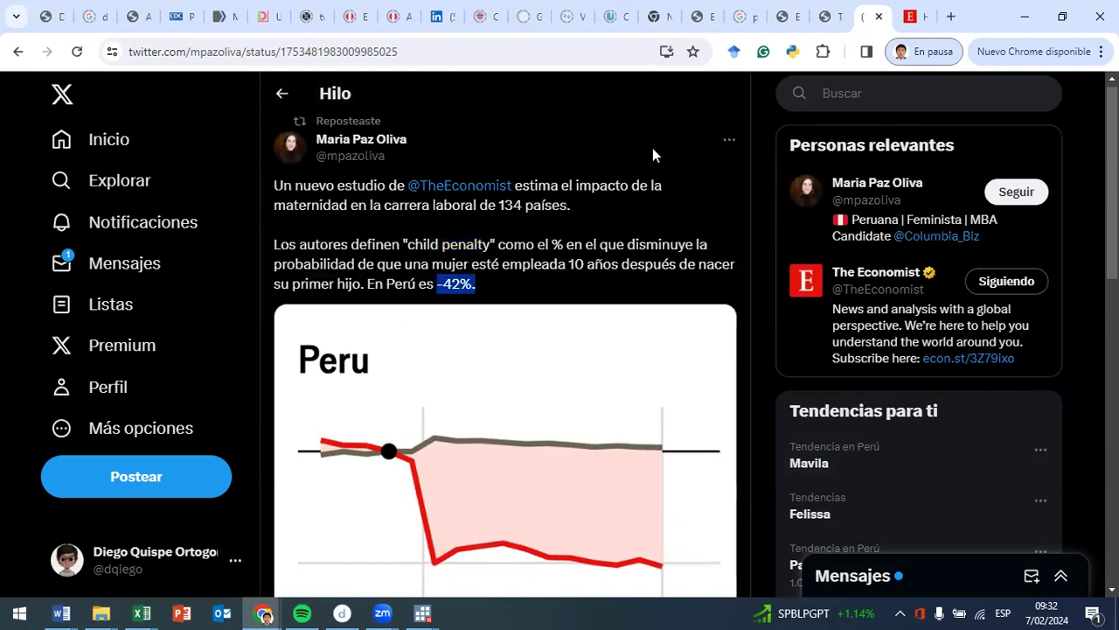
- Return to Stata and run line 45 to graph bars of ocup weighted by fac500a over age p208a
left_click(1025, 17)
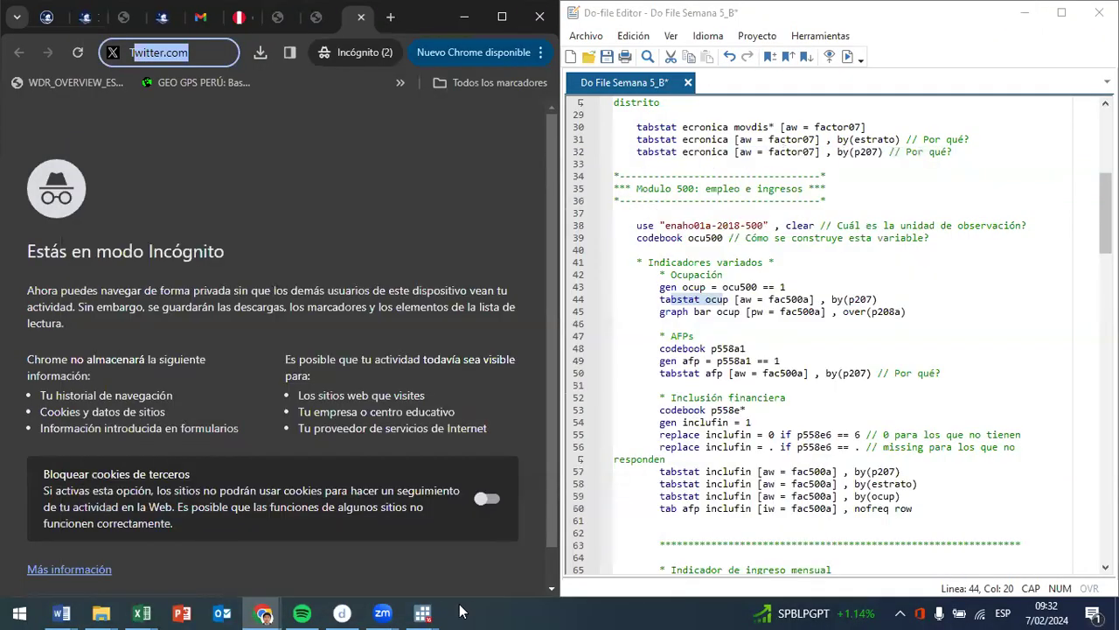
left_click(423, 613)
left_click(364, 544)
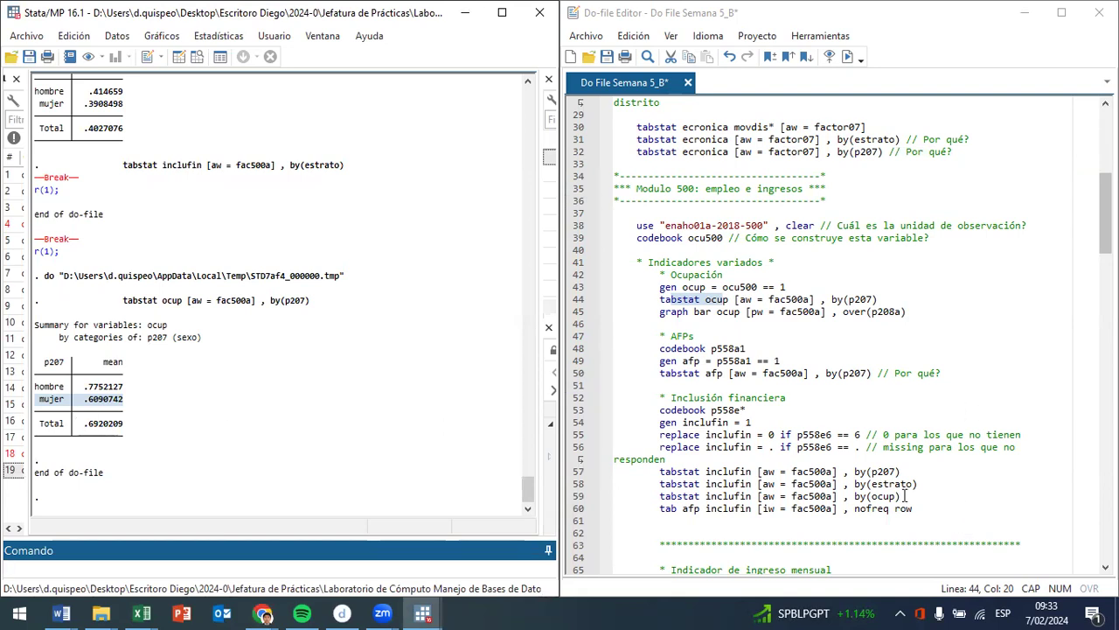
left_click(842, 312)
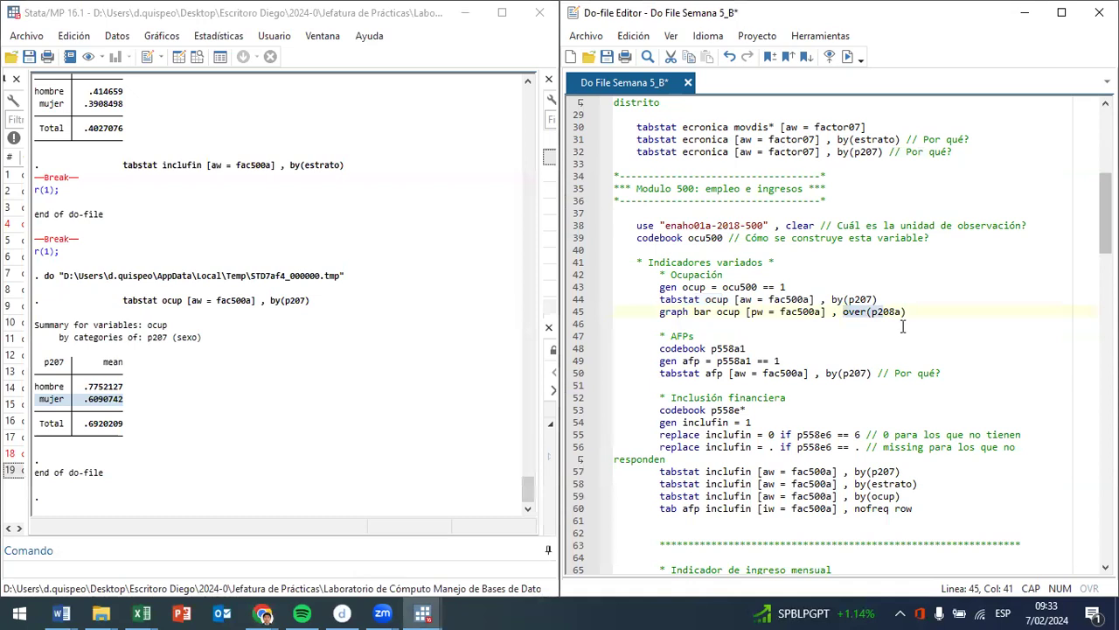
key("ctrl+d")
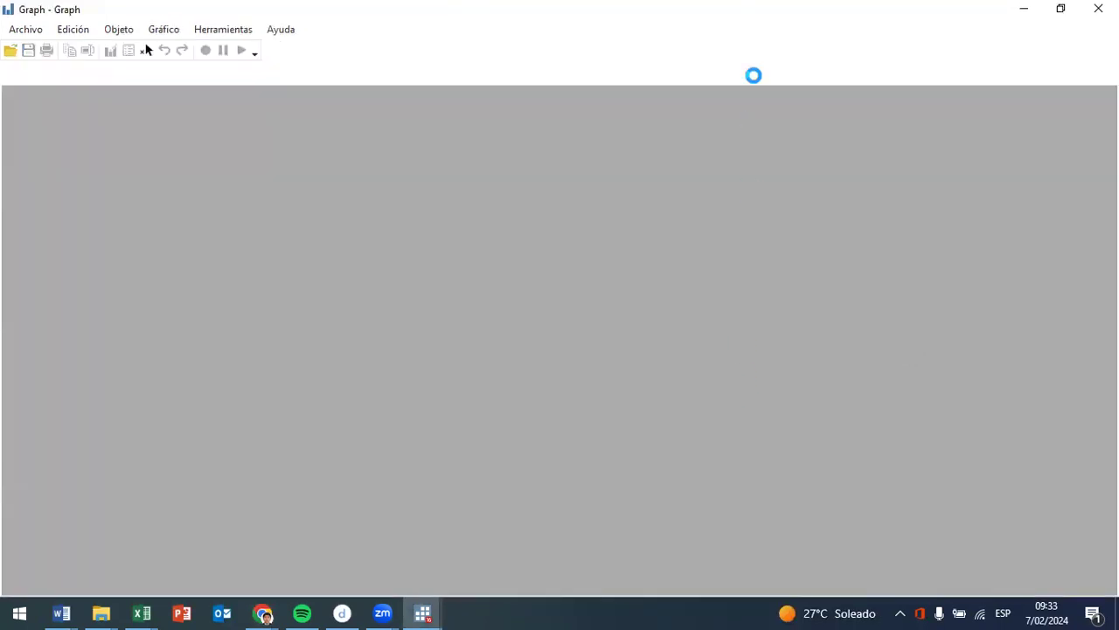
- Review the graph bar command and its over(p208a) option in line 45 against the age graph, and close the graph
mouse_move(423, 612)
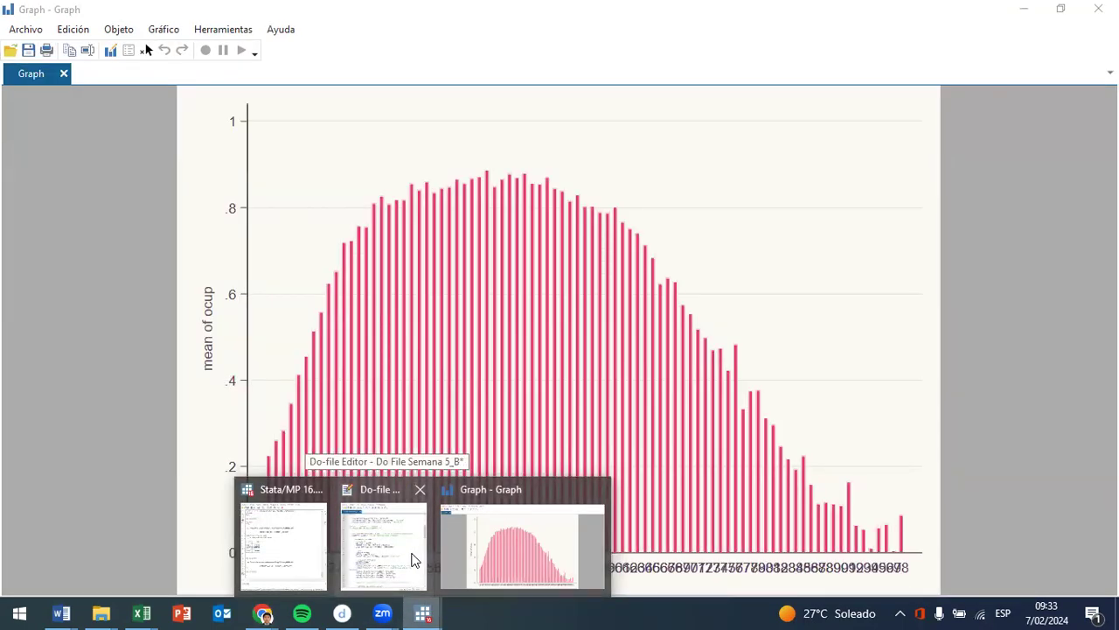
left_click(414, 560)
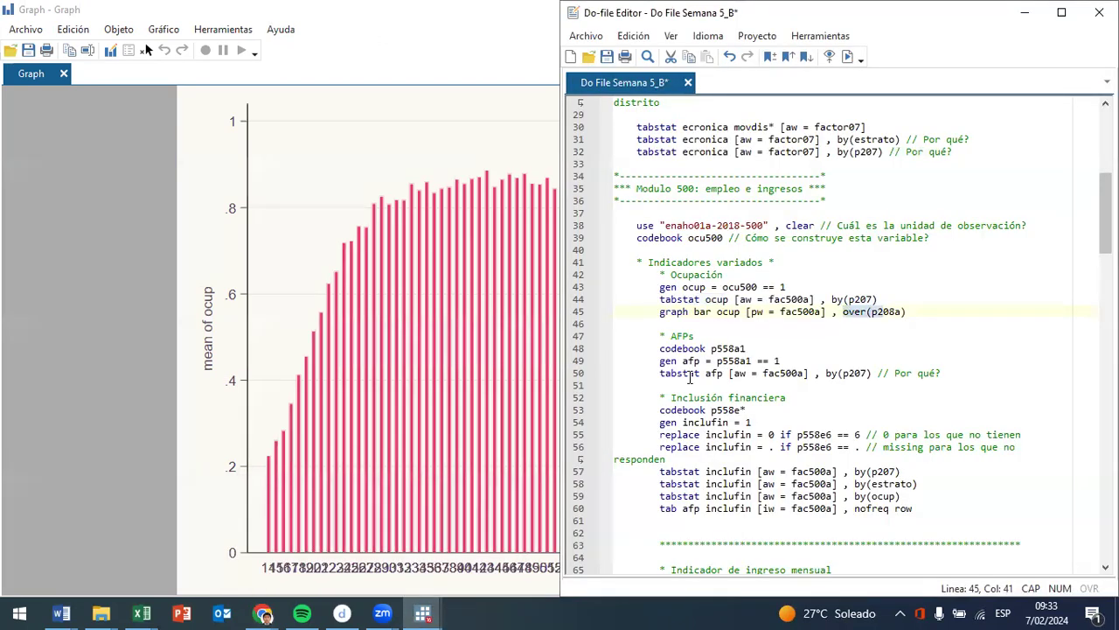
left_click_drag(659, 313, 749, 312)
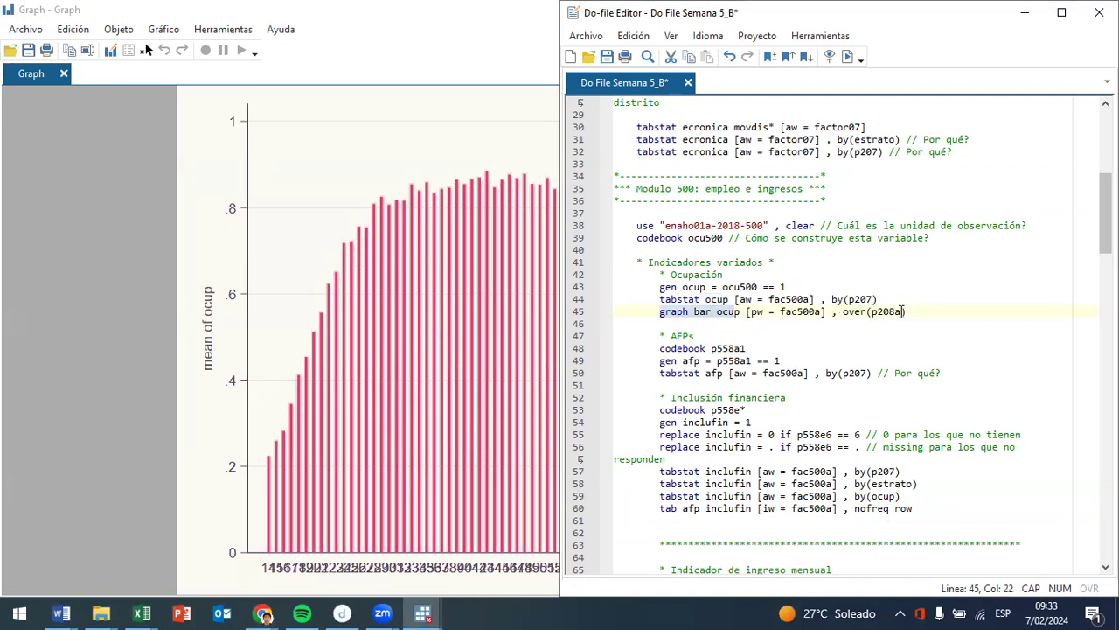
left_click_drag(908, 312, 840, 312)
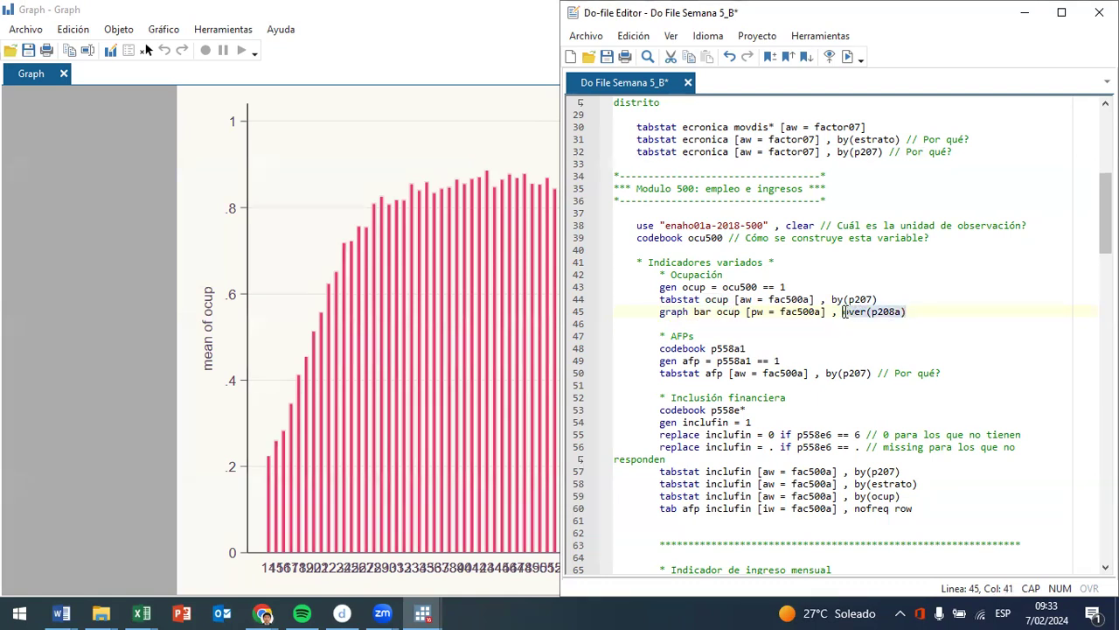
left_click(234, 435)
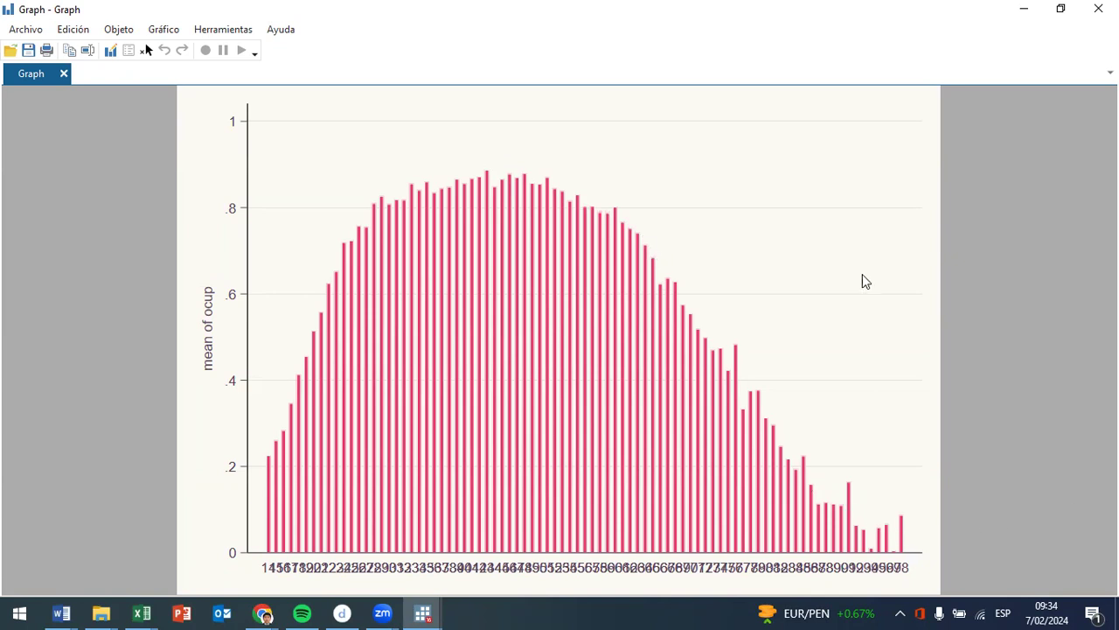
left_click(1099, 8)
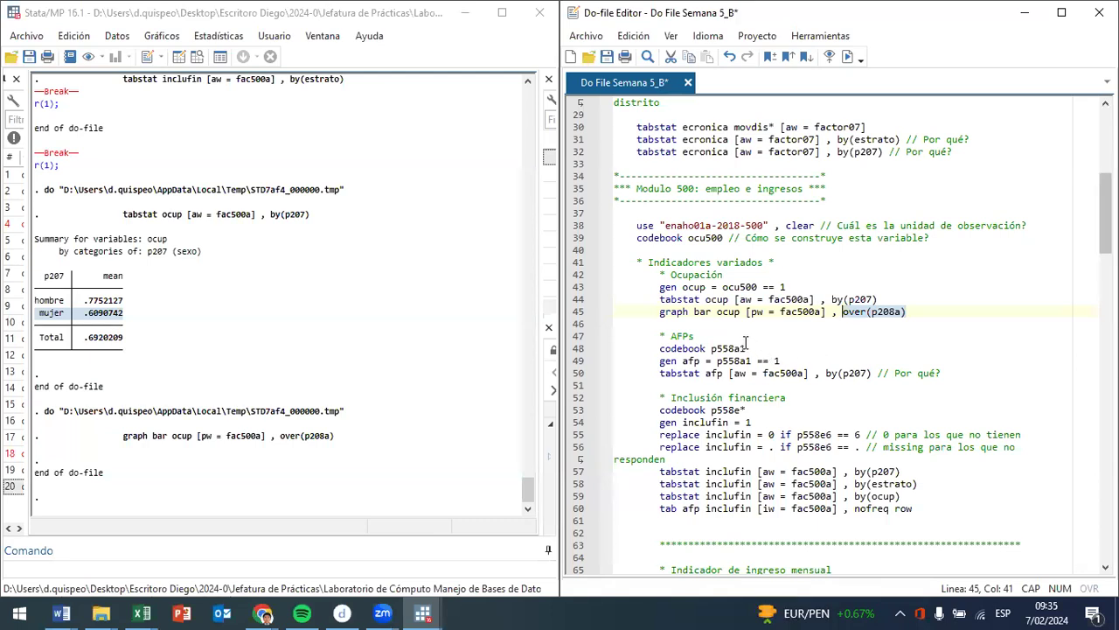
- Run codebook p558a1 from line 48 and examine the pension system question in its variable label
left_click_drag(682, 348, 727, 348)
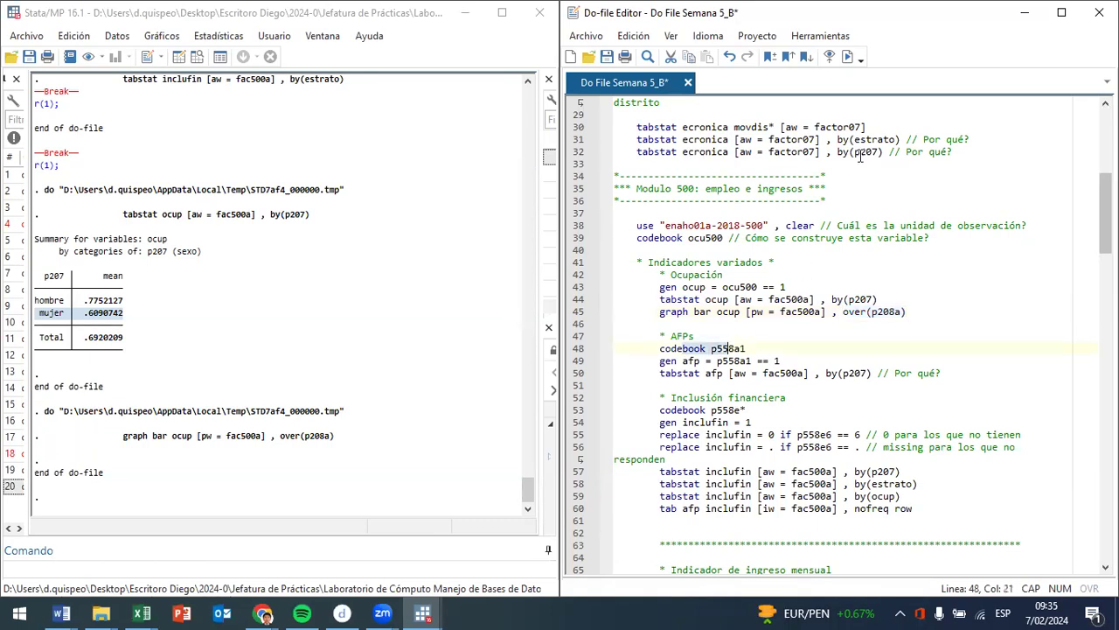
left_click(846, 56)
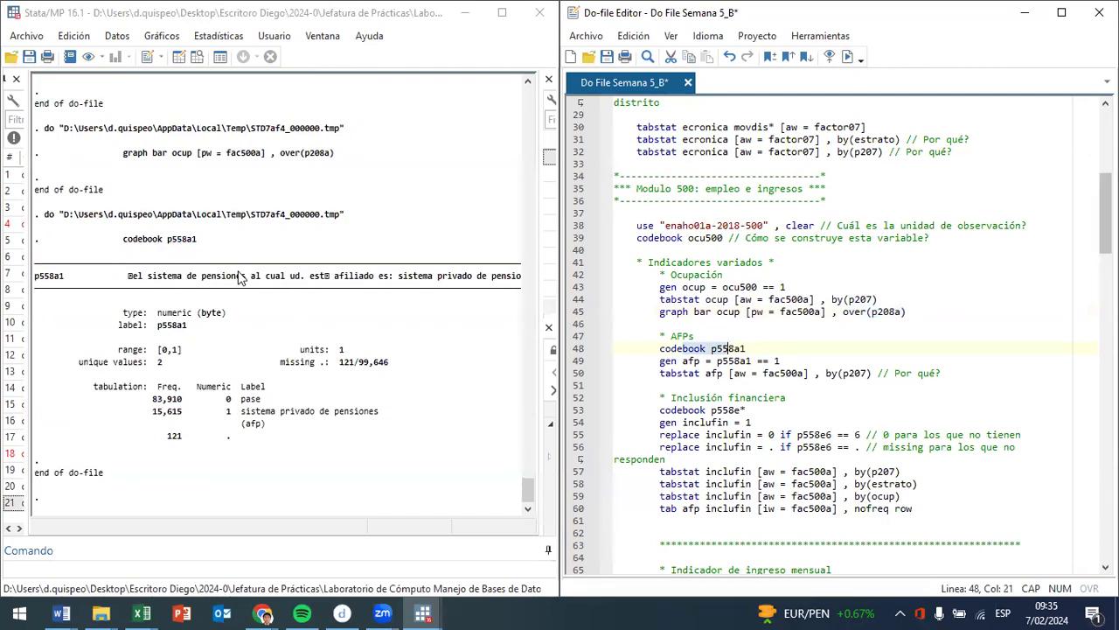
left_click_drag(249, 276, 151, 277)
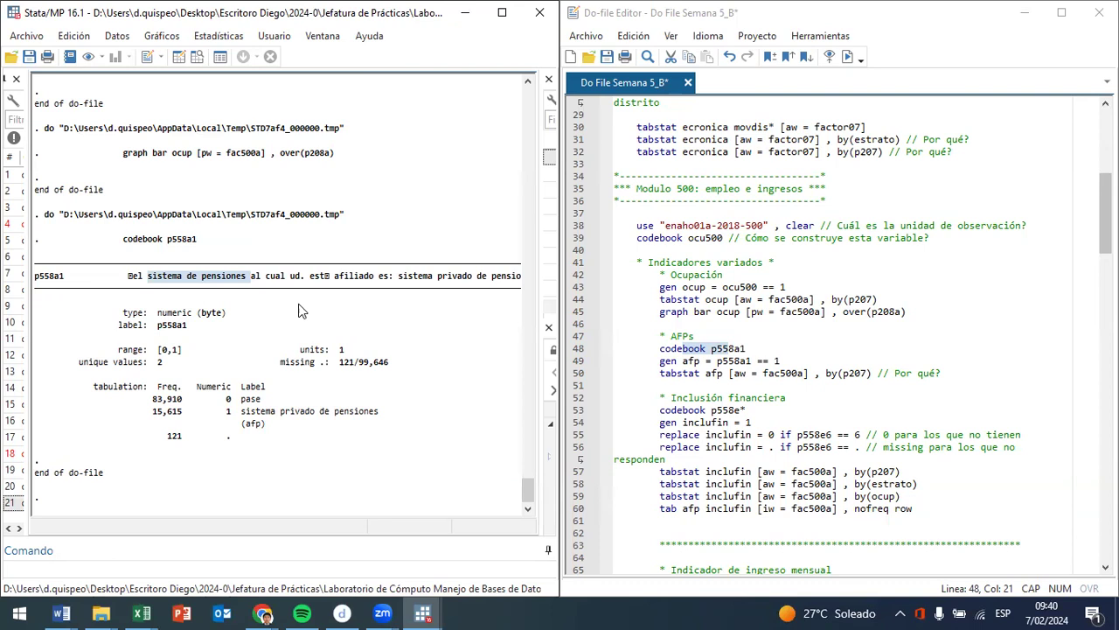
- Try to generate afp as p558a1 == 1 with line 49, and examine the codebook labels for values 0 and 1
left_click(666, 360)
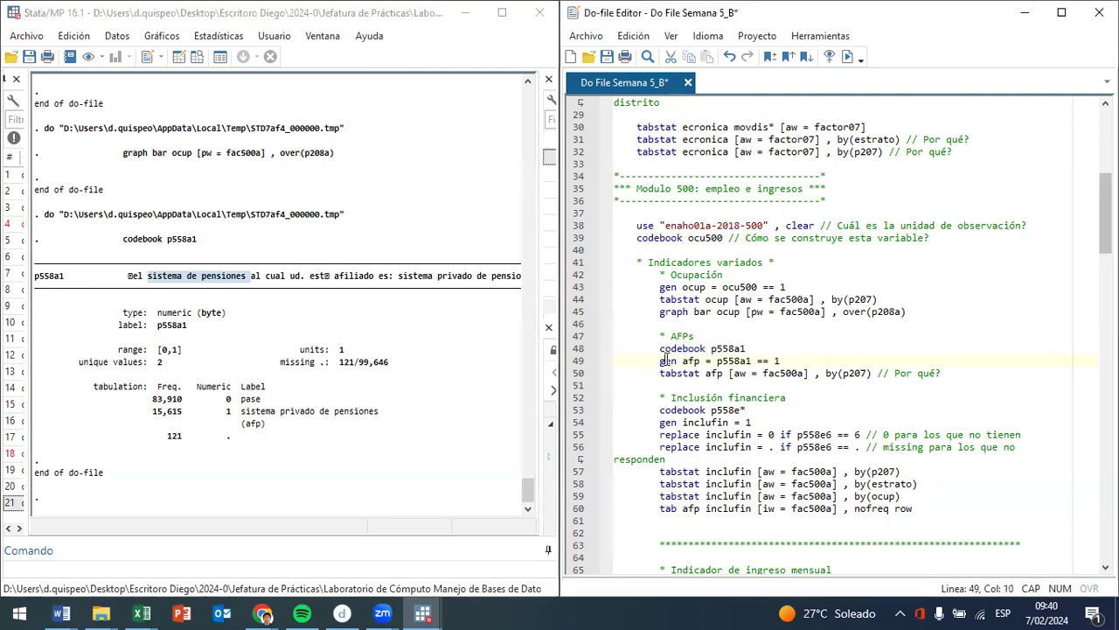
left_click_drag(662, 360, 780, 360)
key("ctrl+d")
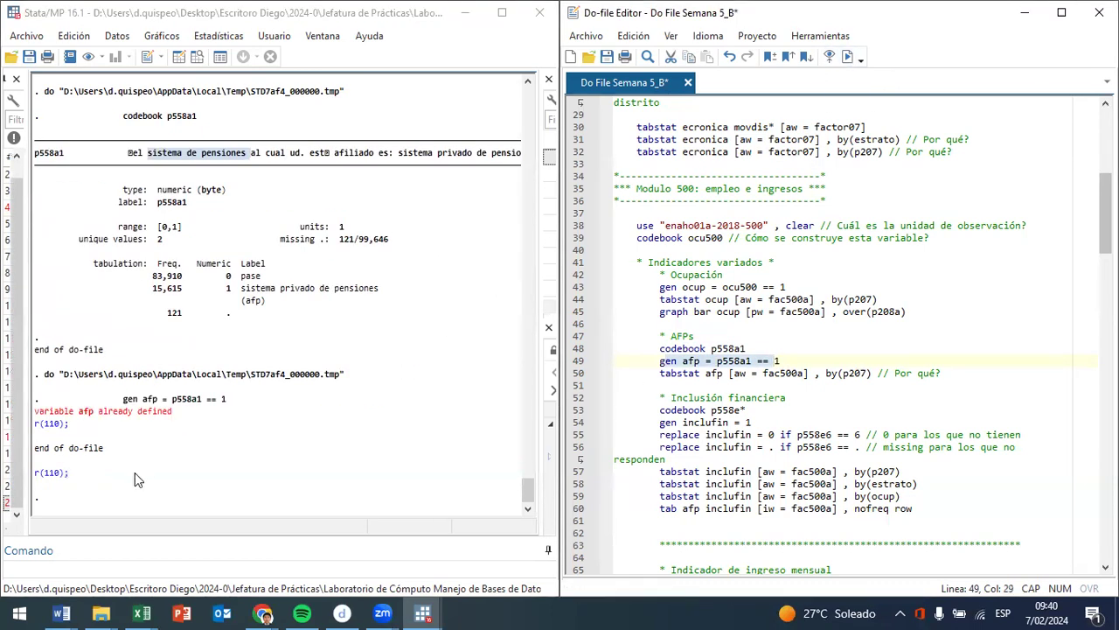
scroll(219, 306, "up", 1)
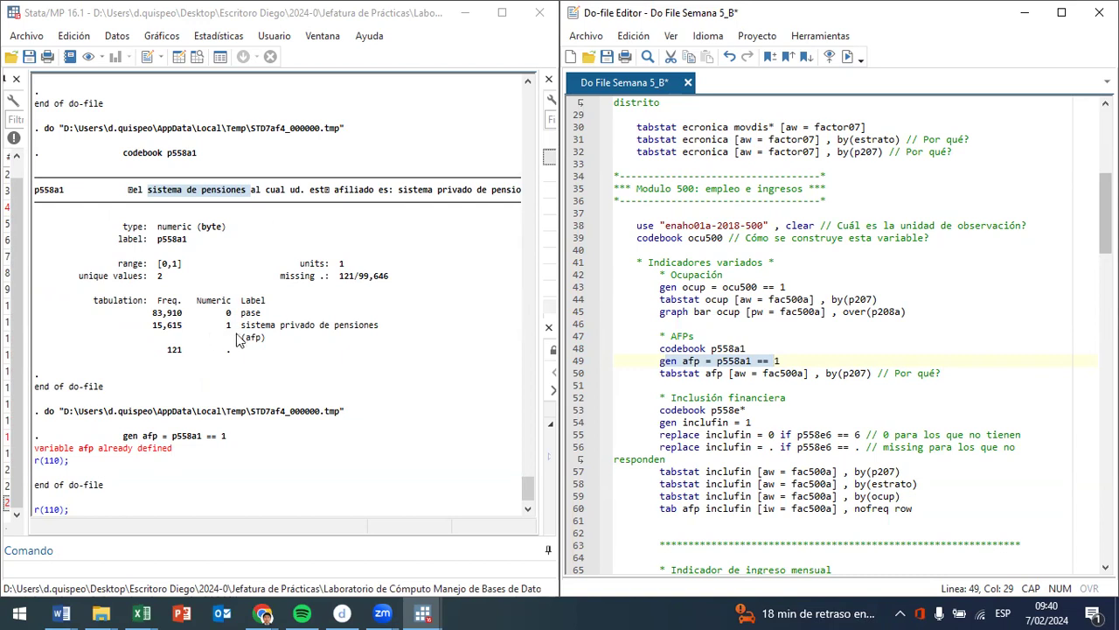
double_click(251, 313)
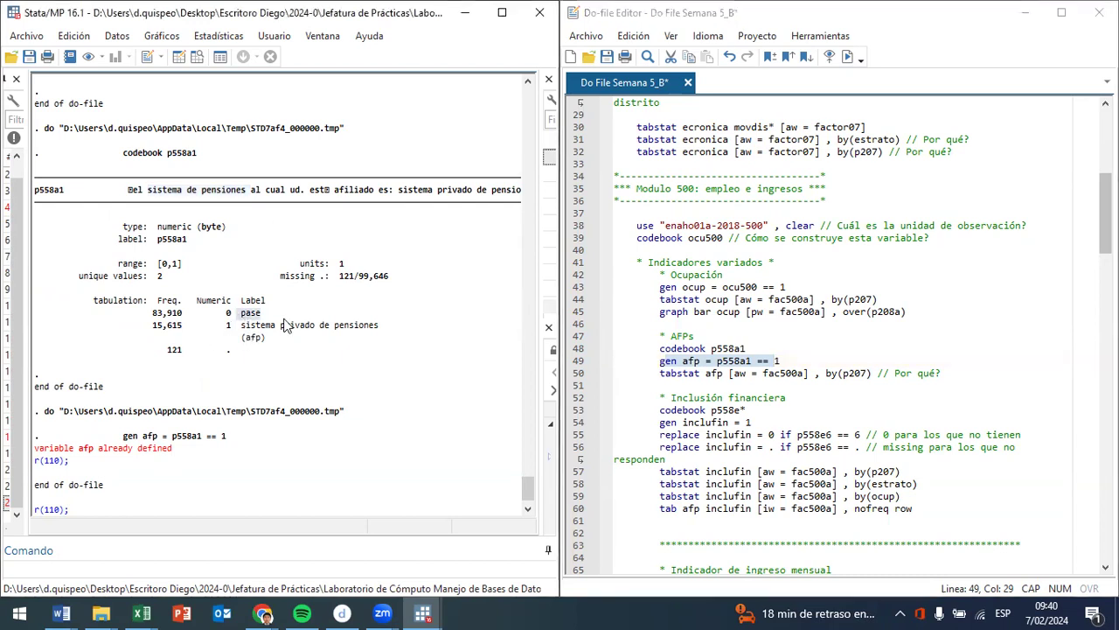
left_click_drag(274, 325, 392, 329)
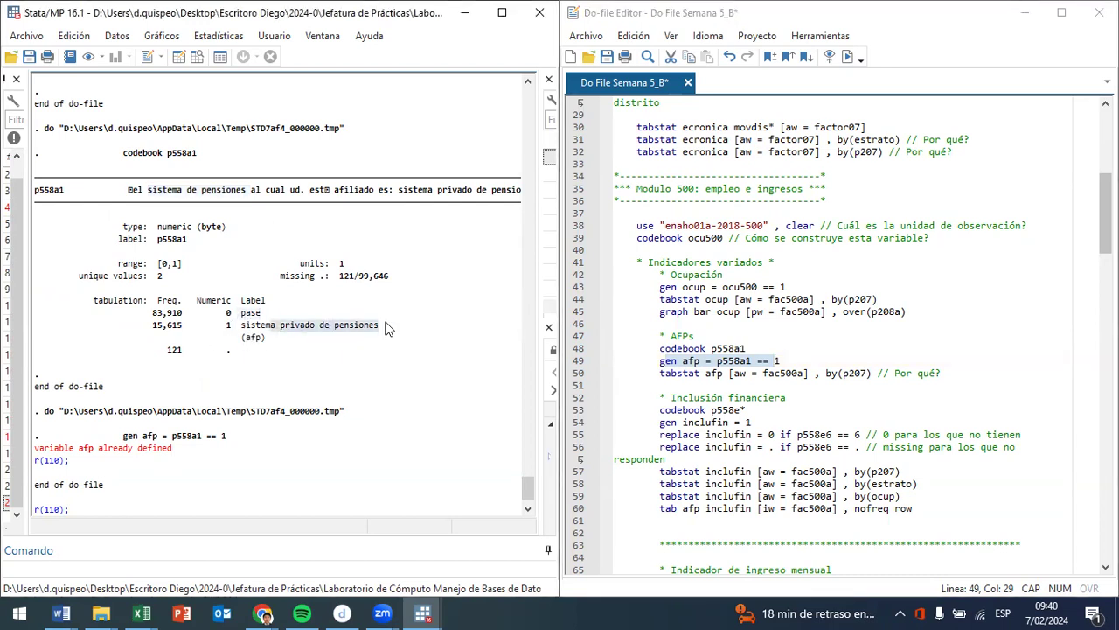
- Run tabstat afp weighted by fac500a and grouped by p207, and examine the total and mujer means
left_click(725, 373)
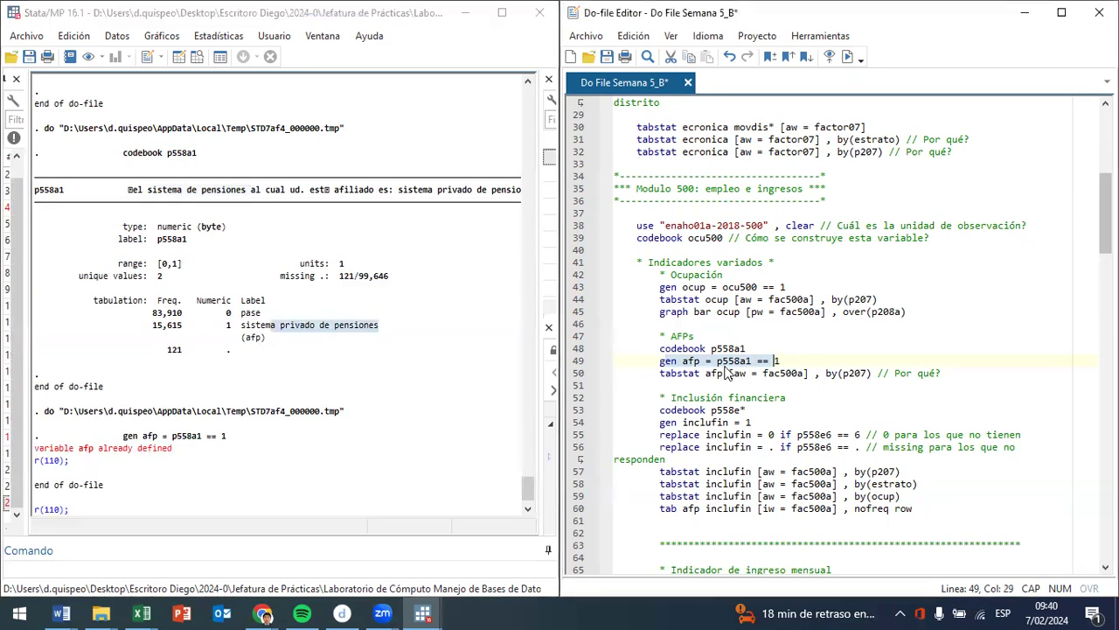
left_click_drag(728, 374, 771, 373)
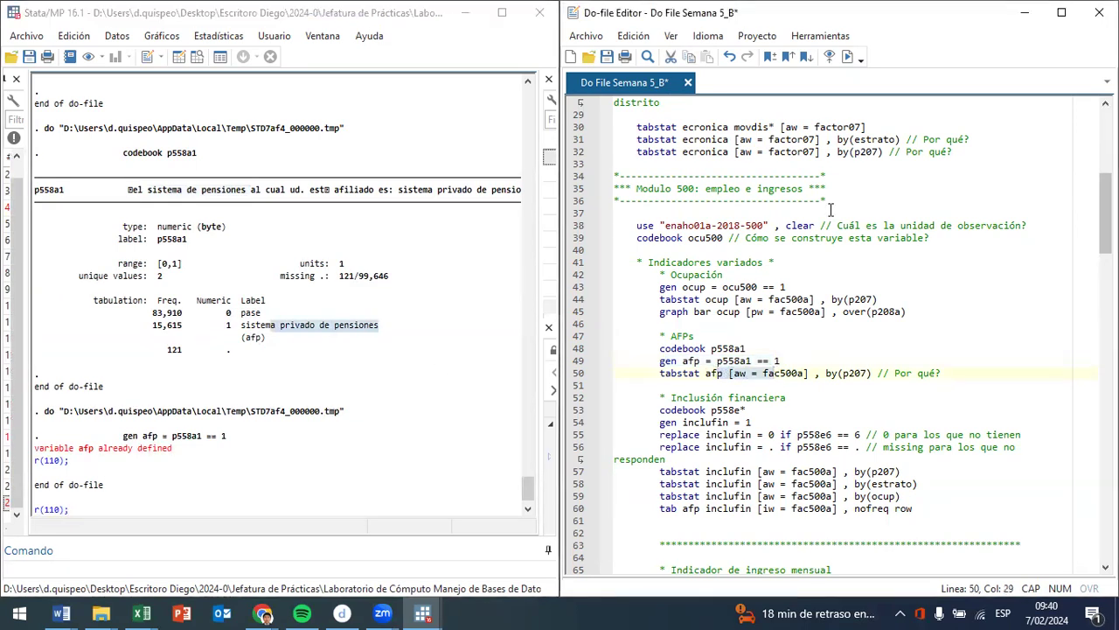
left_click(846, 57)
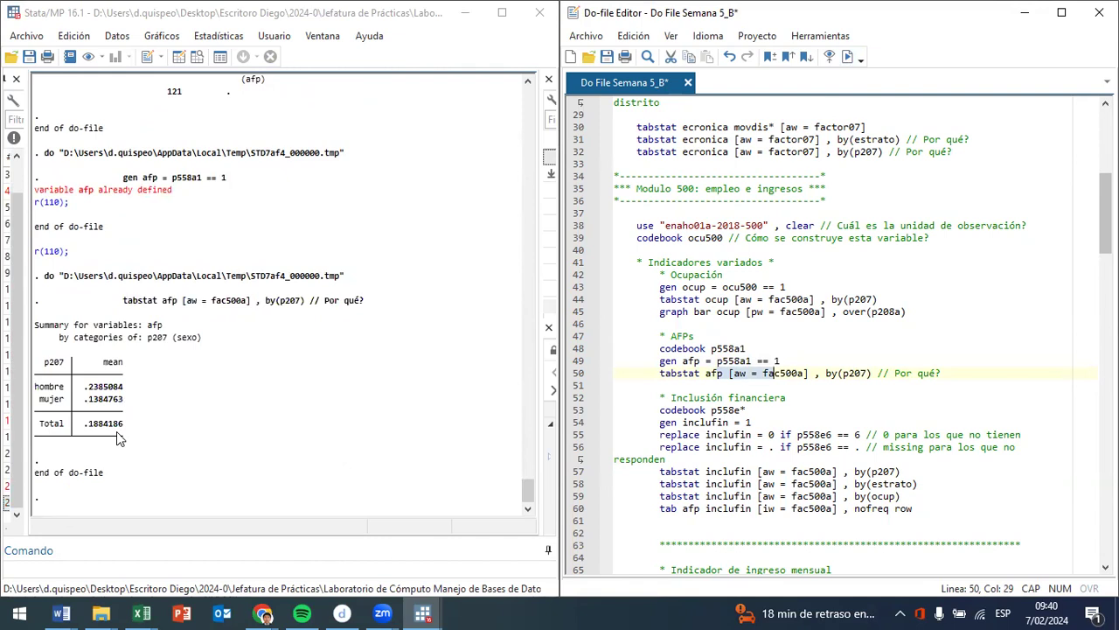
left_click_drag(85, 426, 123, 437)
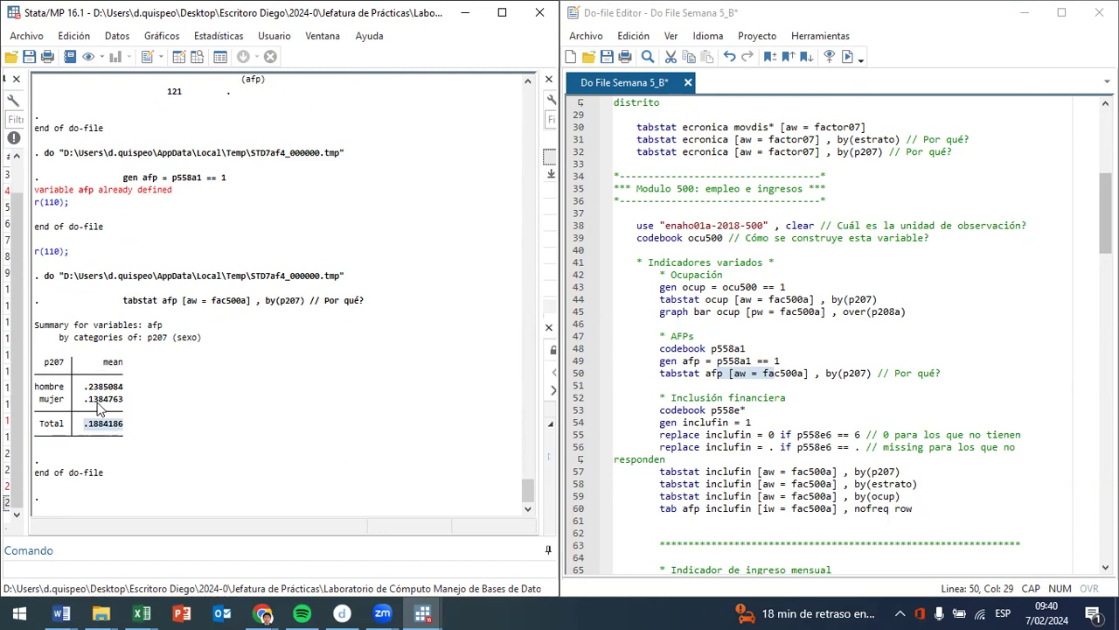
left_click_drag(77, 388, 117, 404)
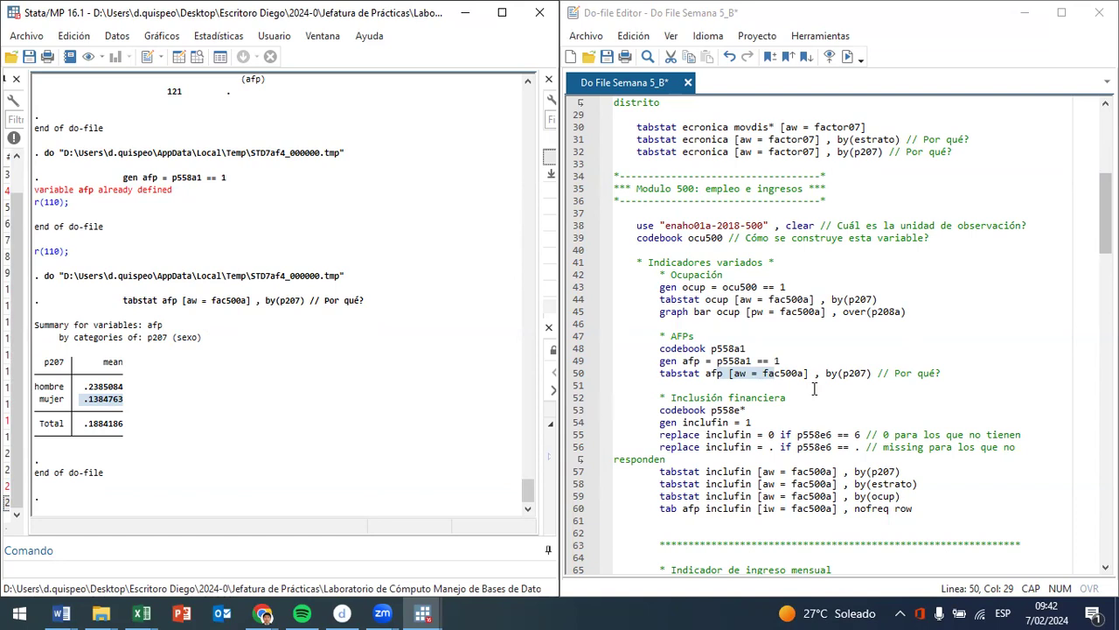
- Run codebook p558e* from line 53 and go back to the p558e1 entry at the start of its output
scroll(693, 320, "down", 2)
left_click(754, 336)
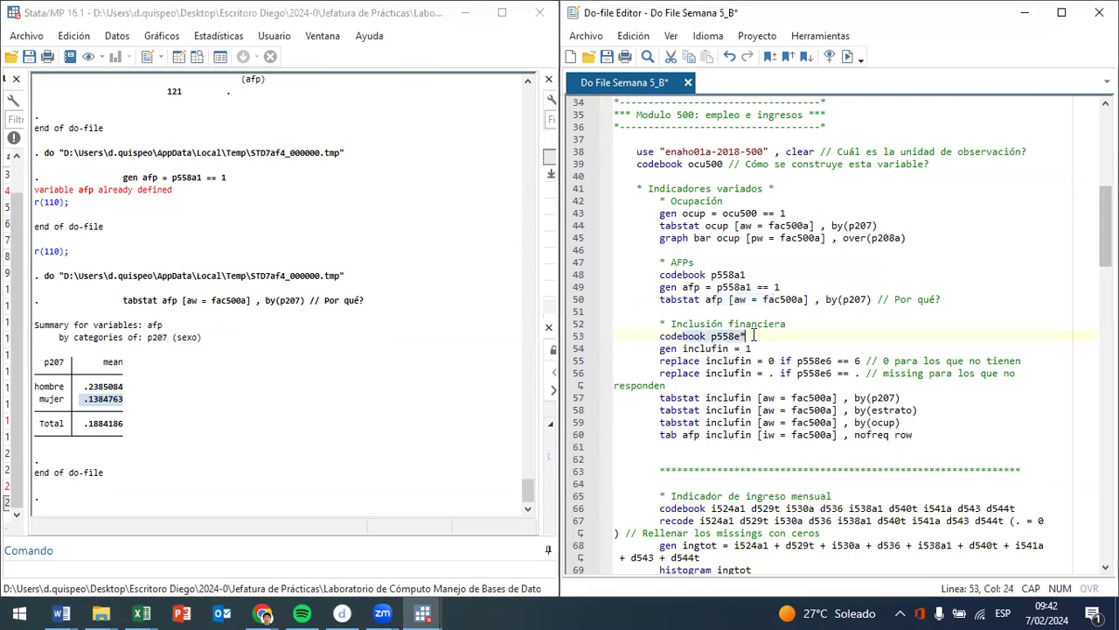
left_click(848, 57)
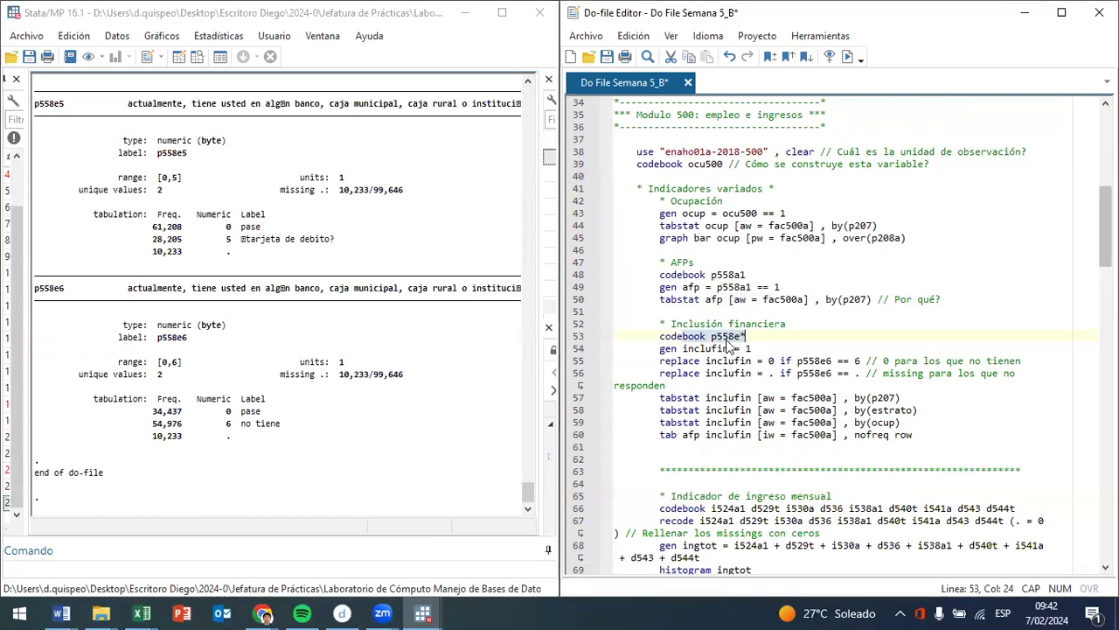
scroll(218, 430, "up", 20)
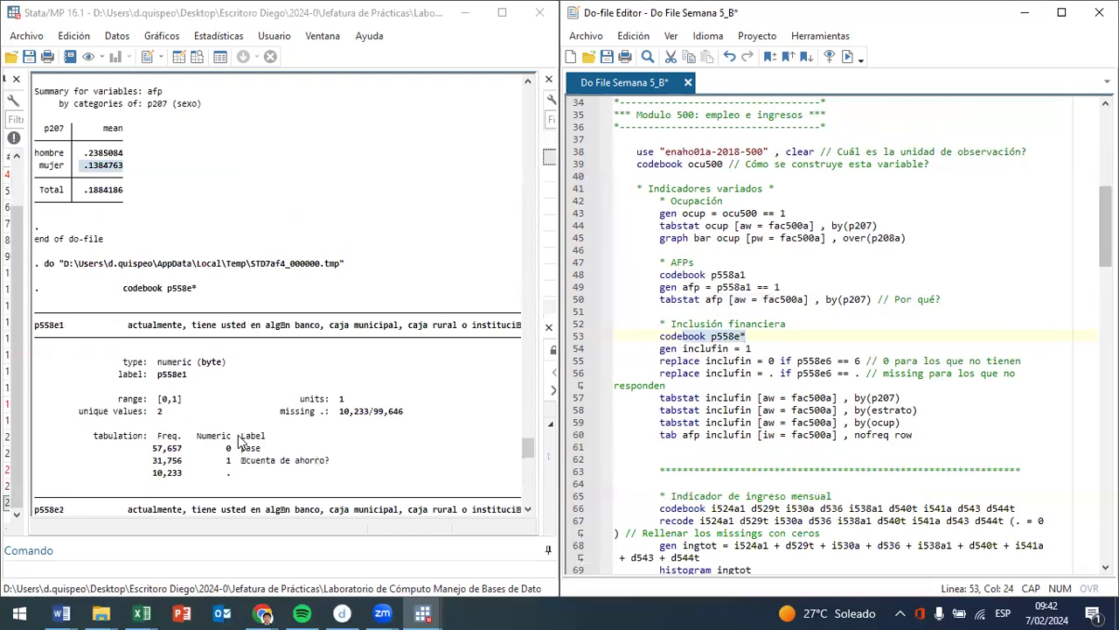
scroll(237, 435, "down", 10)
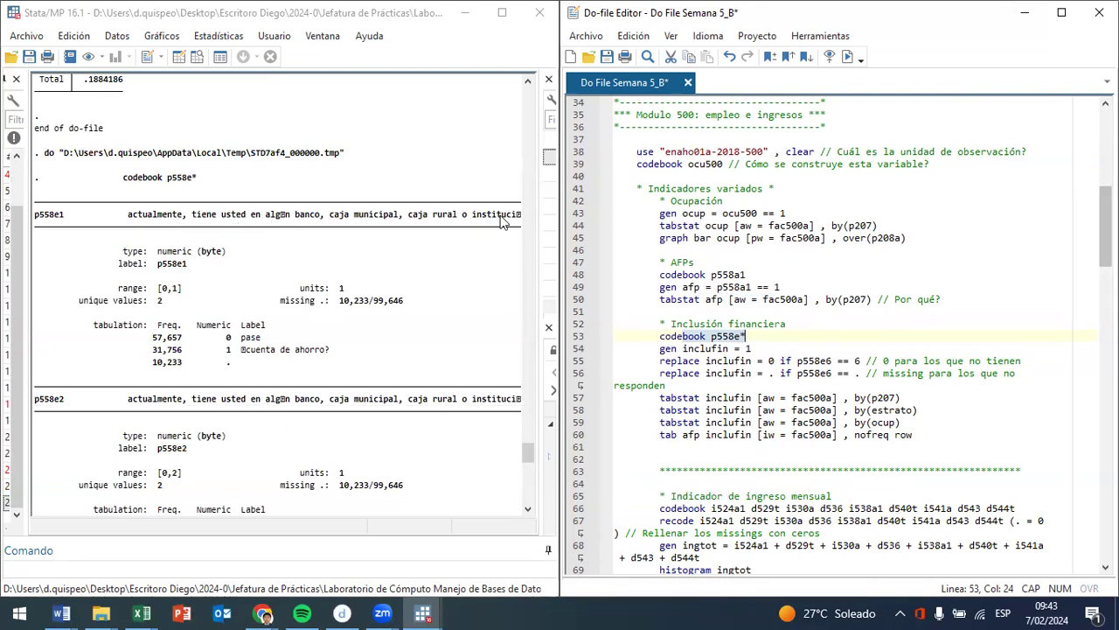
- Narrow the do-file editor and widen the main Stata window and its results area to give the codebook output more room
left_click_drag(554, 206, 638, 238)
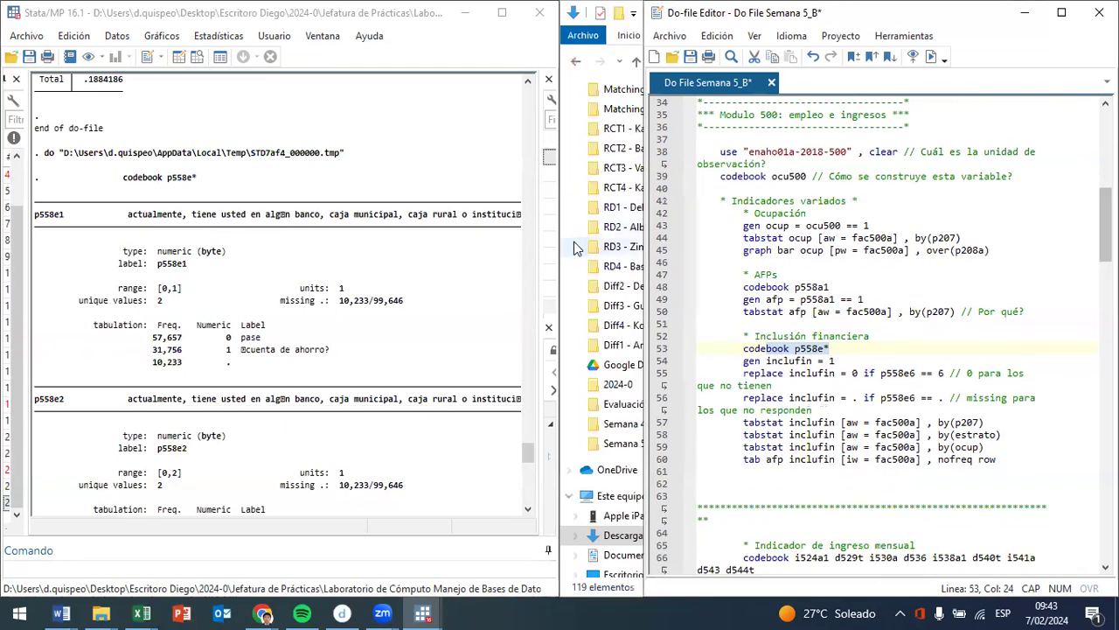
left_click(562, 251)
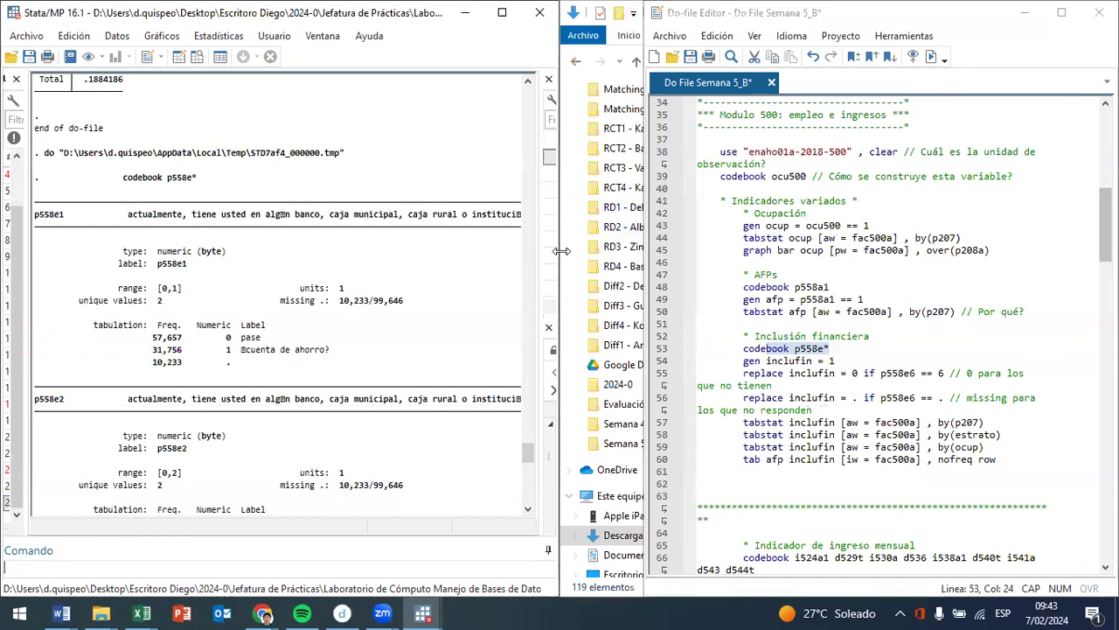
left_click_drag(561, 251, 849, 243)
left_click_drag(593, 259, 603, 256)
- Examine the codebook entries from p558e1 to p558e6, including the account and card types and the p558e6 question text
scroll(854, 205, "down", 9)
scroll(406, 220, "up", 2)
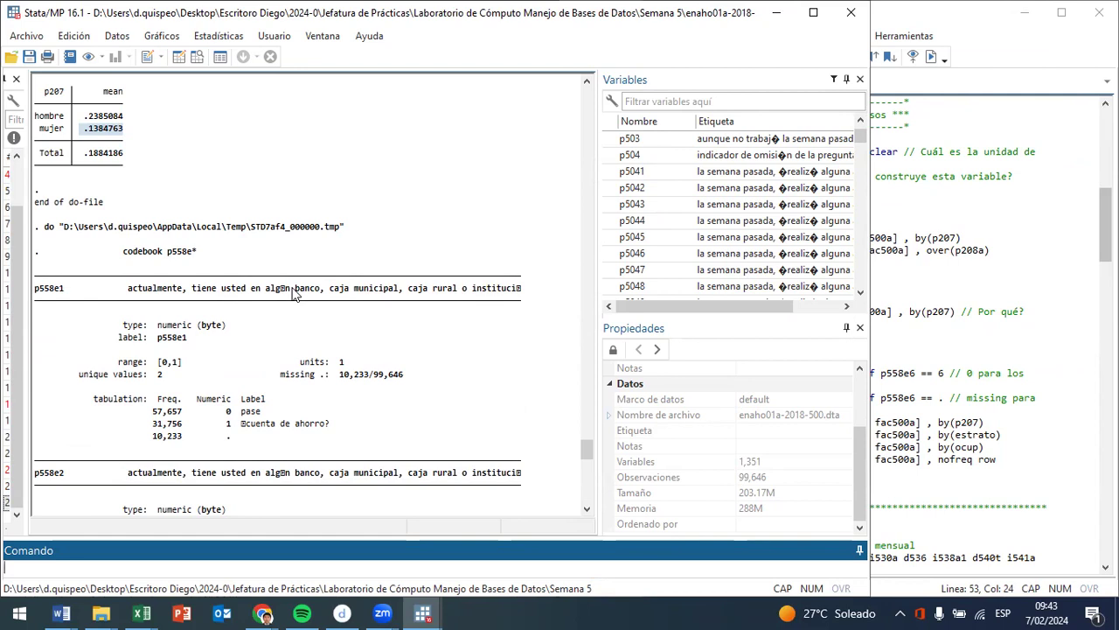
scroll(510, 385, "down", 7)
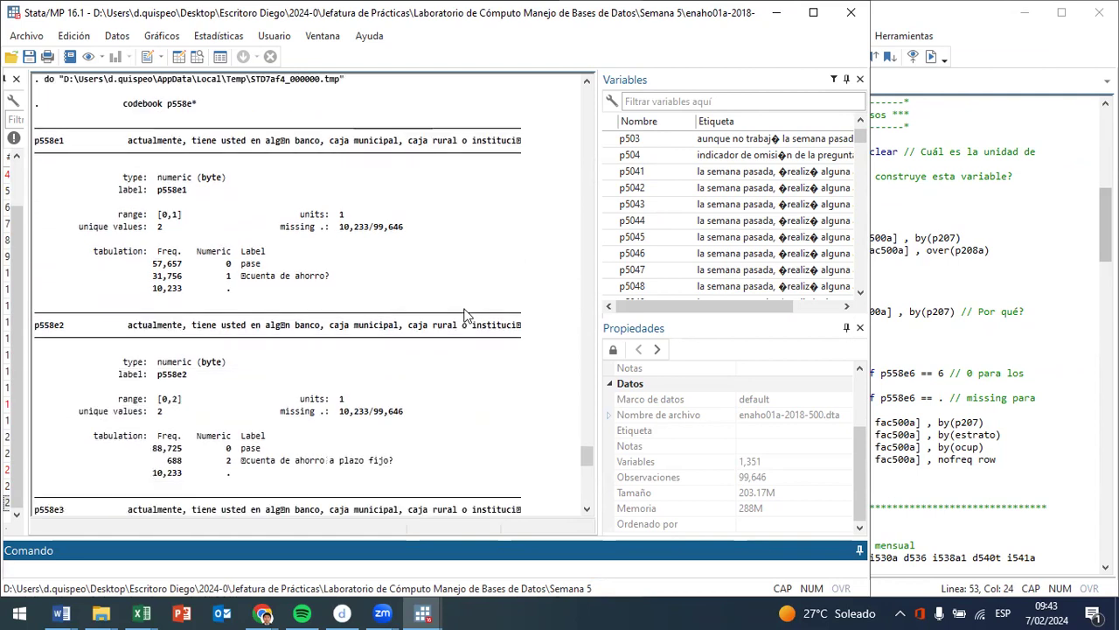
scroll(552, 394, "down", 5)
scroll(553, 394, "down", 1)
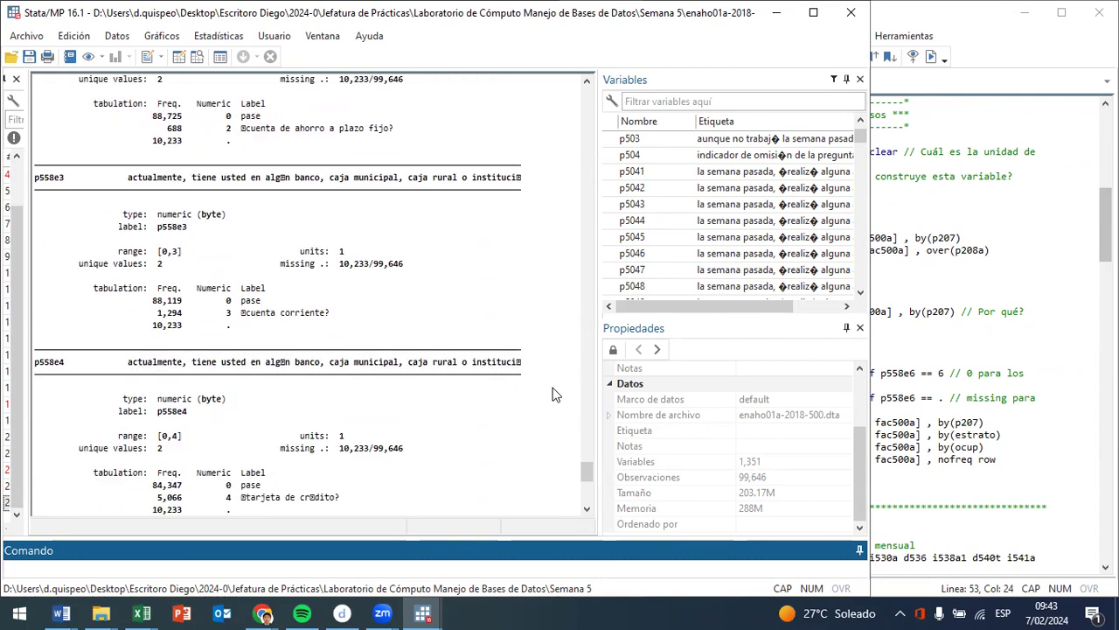
scroll(532, 437, "down", 3)
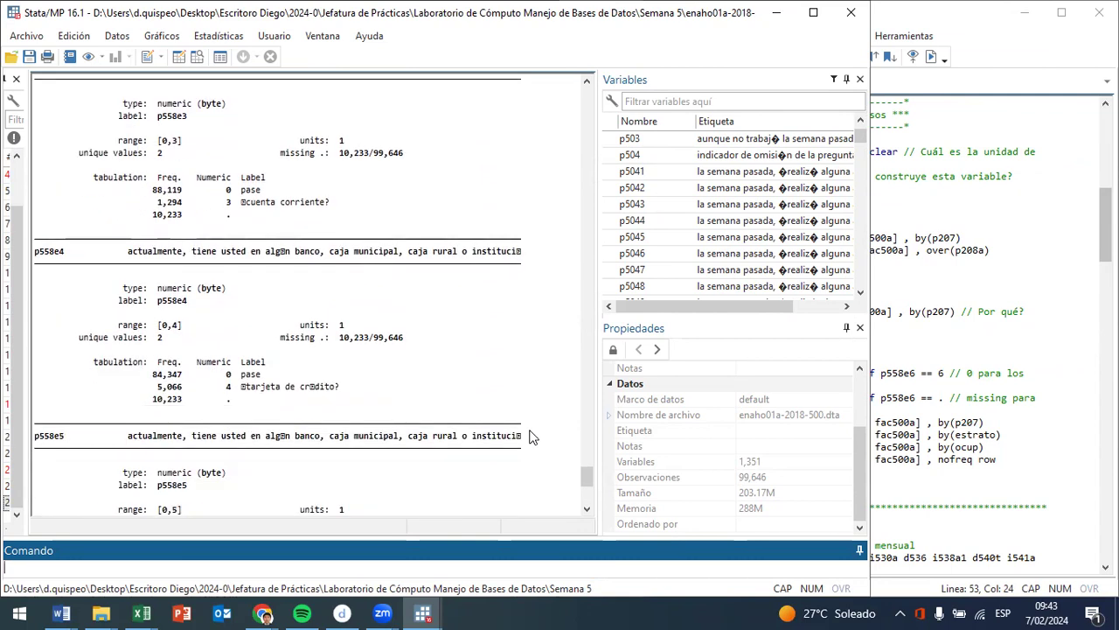
scroll(530, 436, "down", 7)
left_click_drag(103, 361, 371, 373)
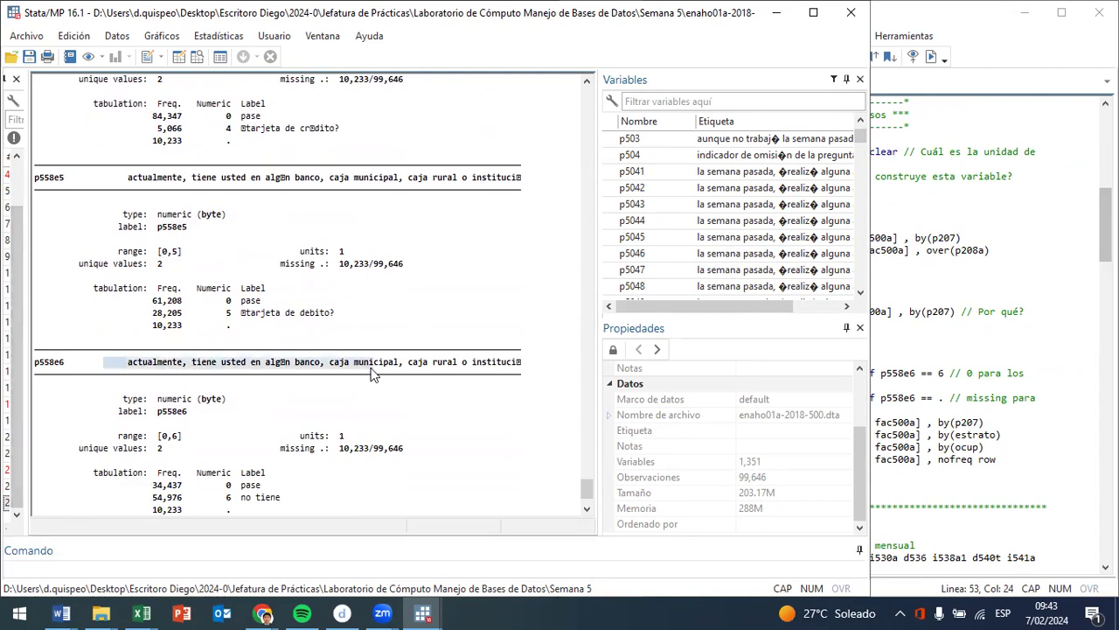
scroll(370, 374, "down", 2)
scroll(67, 247, "up", 4)
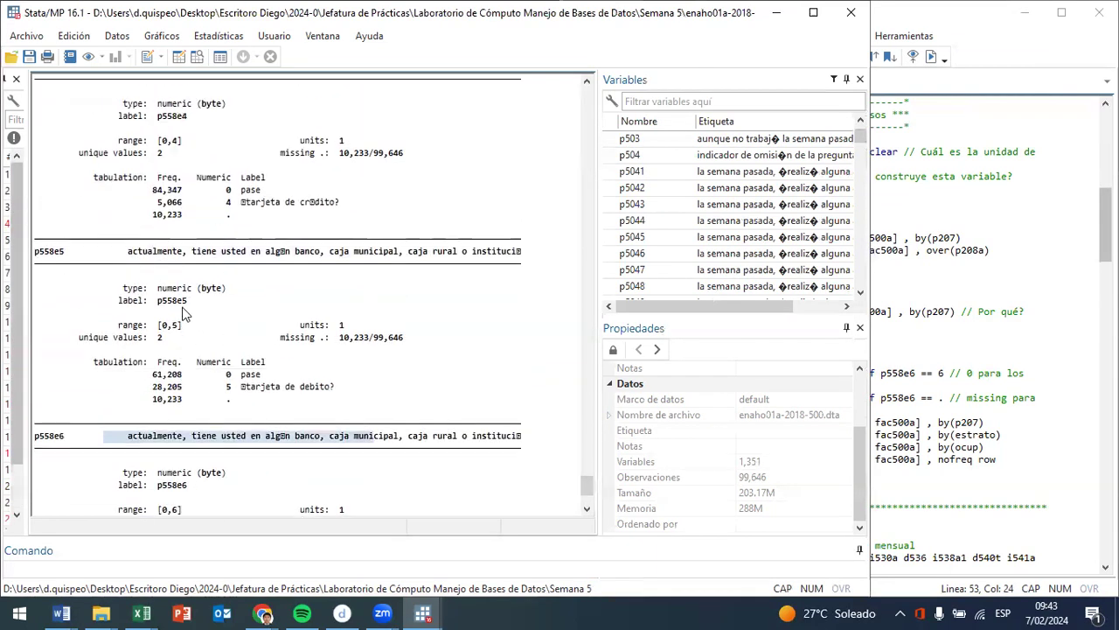
- Switch to the ENAHO 2018 variable dictionary PDF in Chrome and search it for p558e
mouse_move(266, 612)
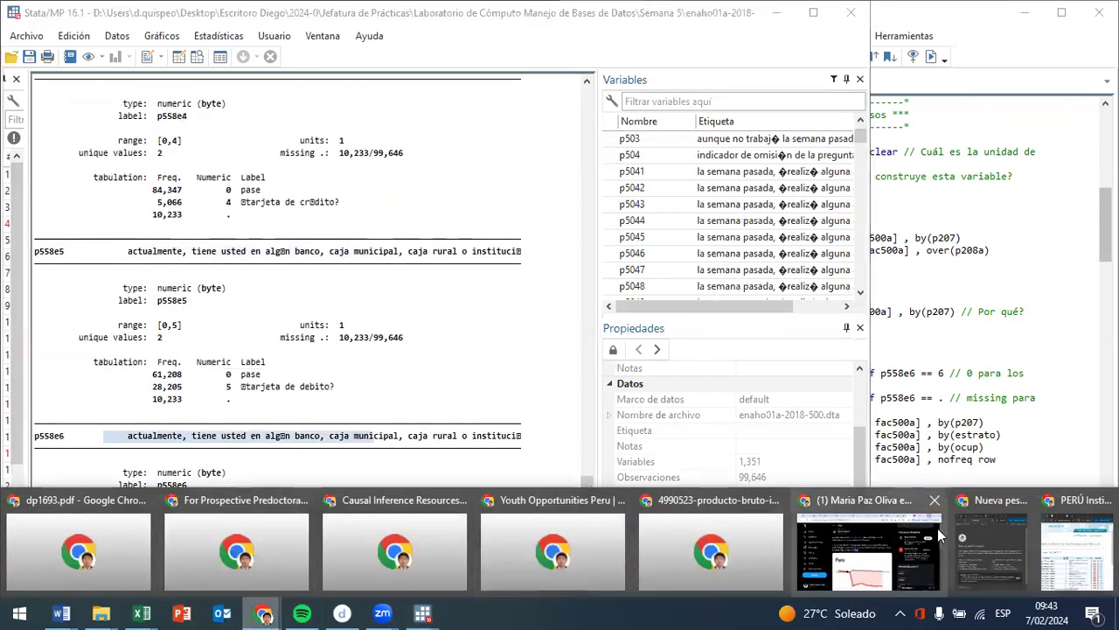
left_click(972, 575)
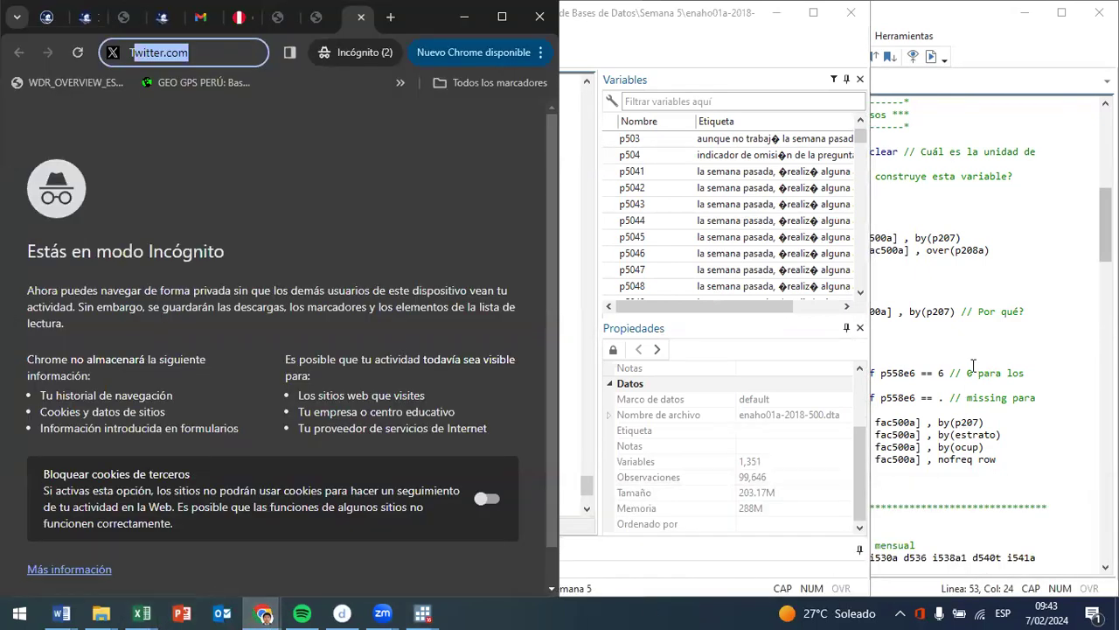
left_click(954, 408)
left_click_drag(904, 372, 881, 370)
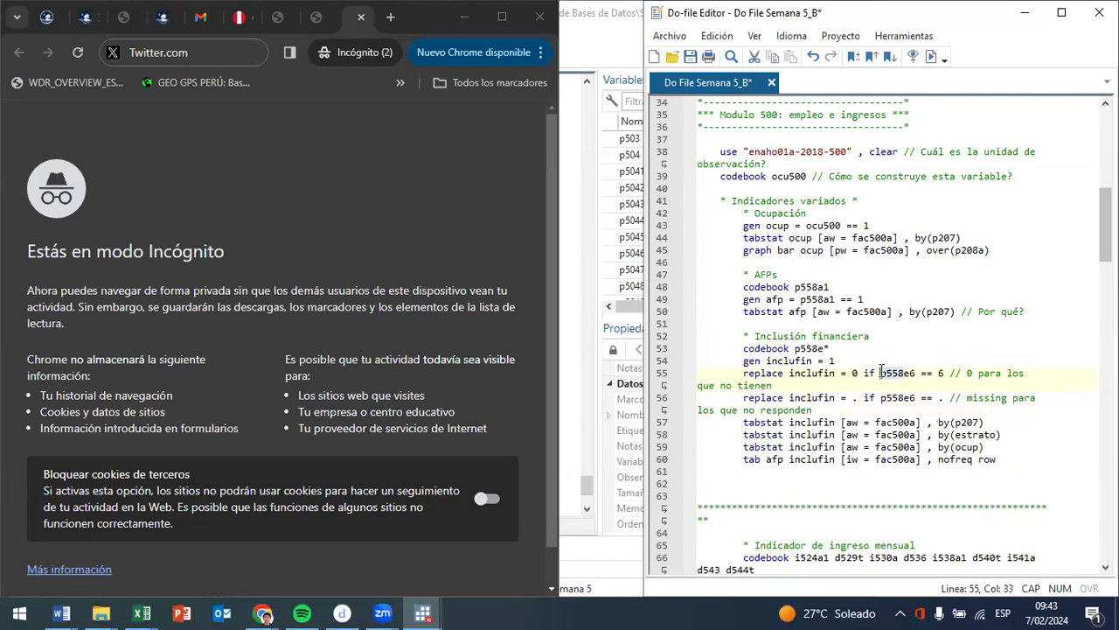
right_click(884, 376)
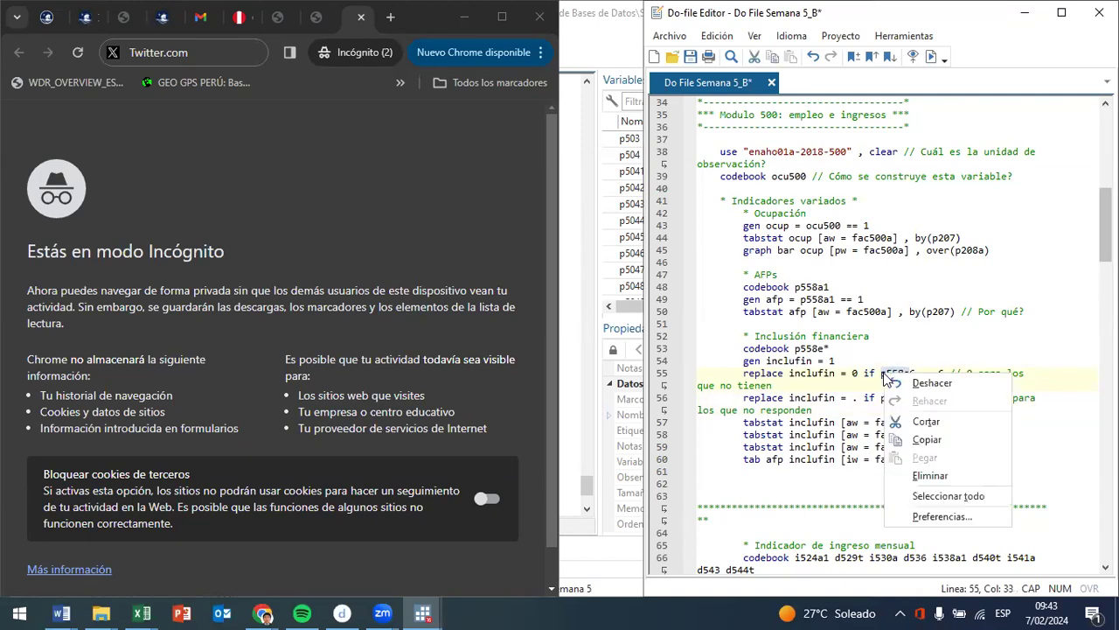
left_click(927, 438)
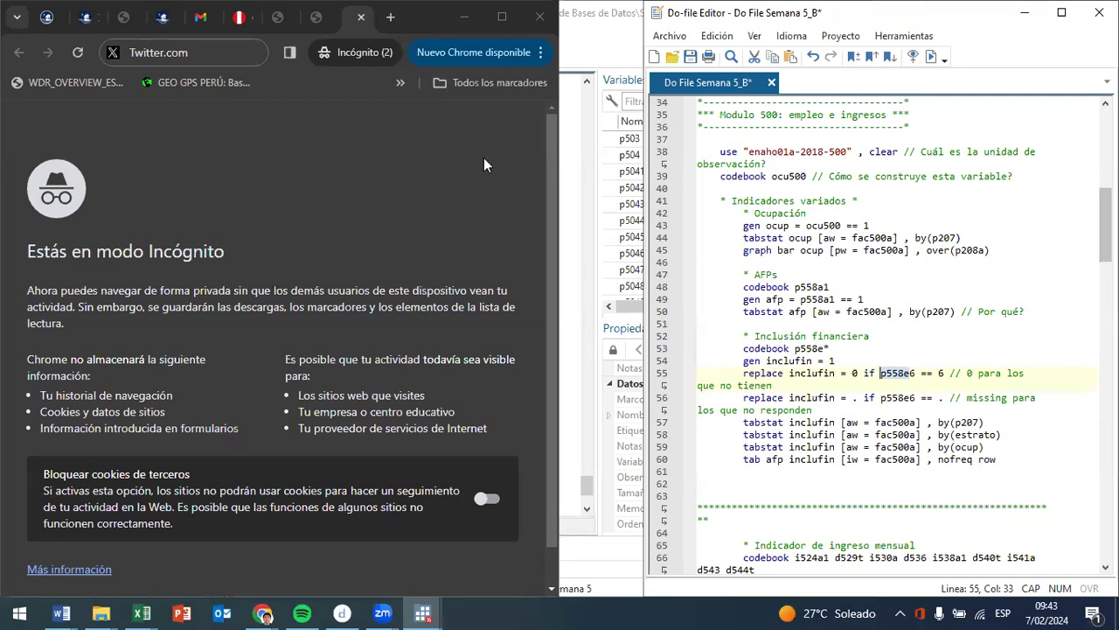
left_click(388, 26)
left_click(315, 26)
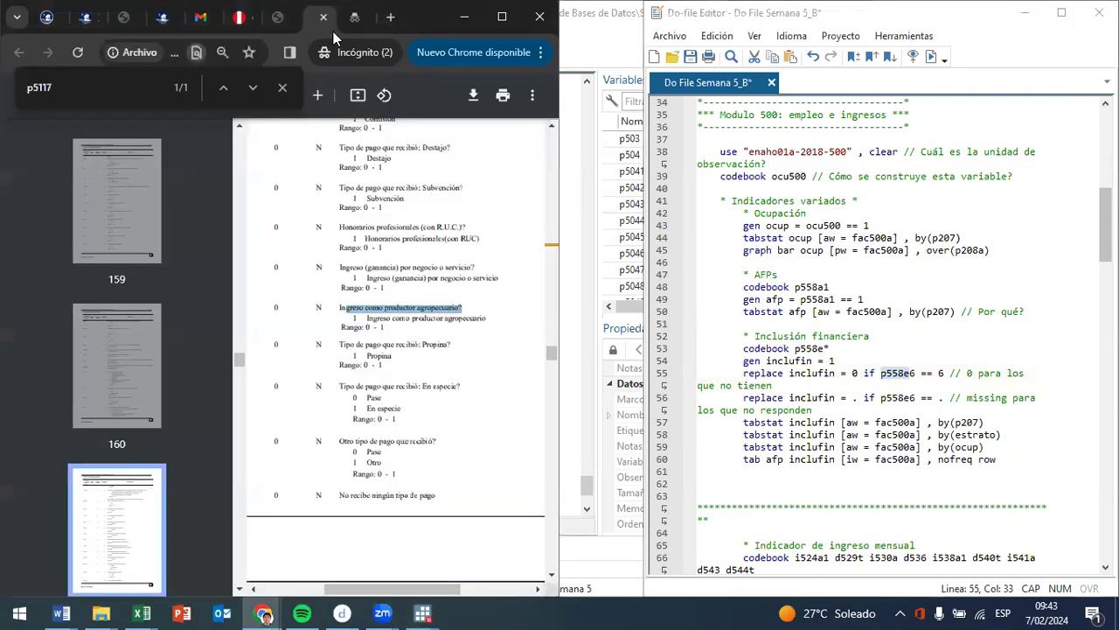
left_click_drag(65, 87, 7, 90)
type("p558e")
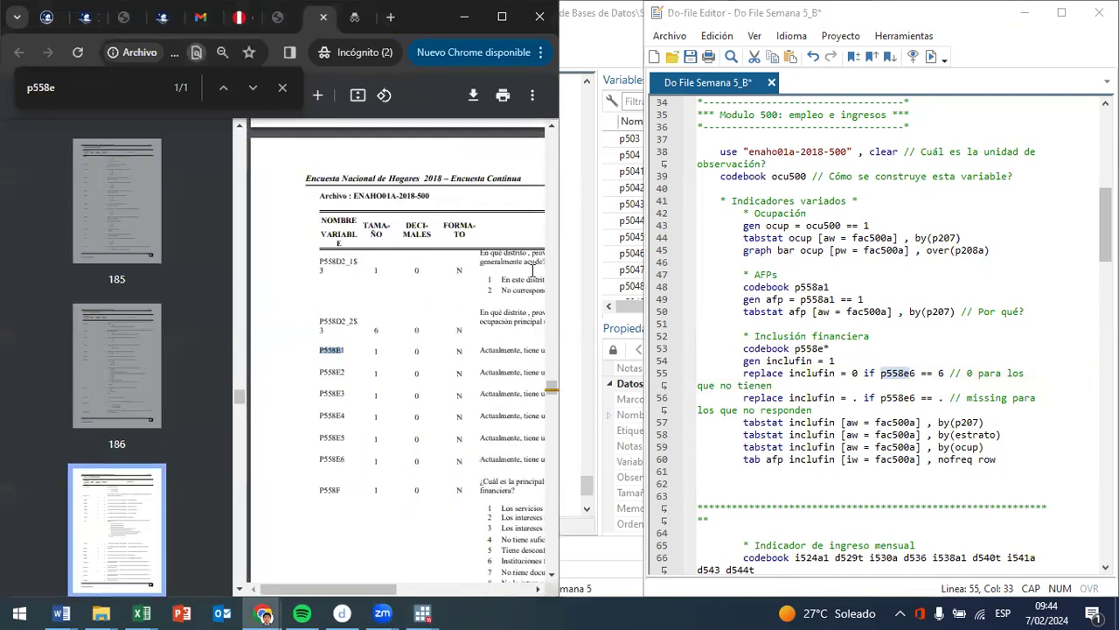
- Widen the browser window and examine the dictionary labels of P558E1 to P558E5 for the account and card types
left_click_drag(561, 328, 983, 279)
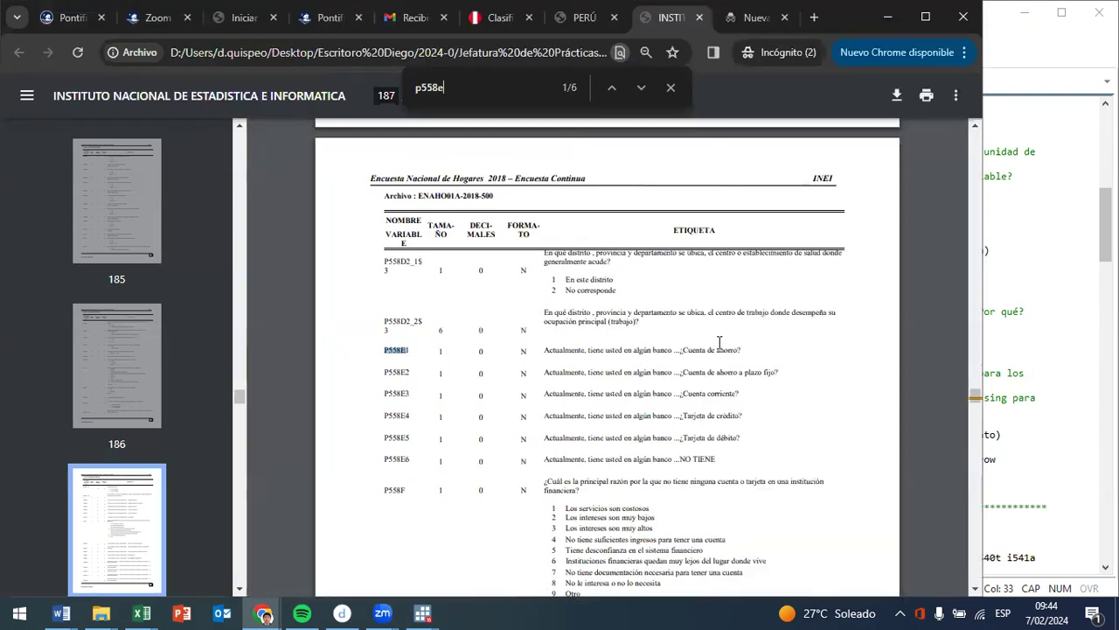
left_click_drag(718, 350, 754, 351)
left_click_drag(695, 371, 778, 368)
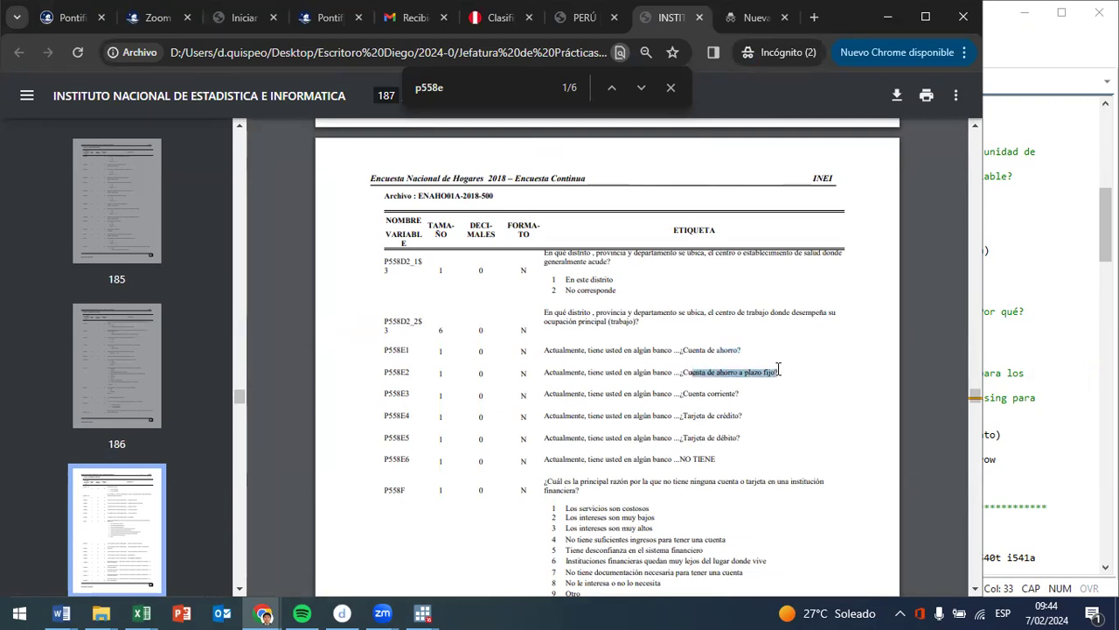
left_click_drag(708, 397, 739, 390)
left_click(709, 408)
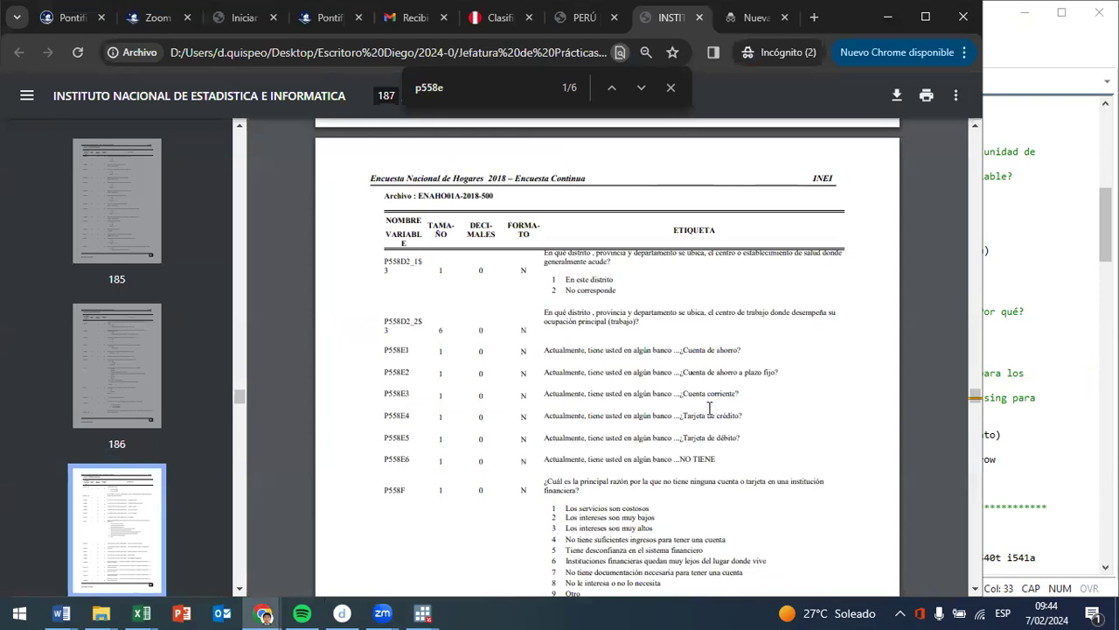
left_click_drag(707, 437, 748, 436)
scroll(729, 363, "down", 3)
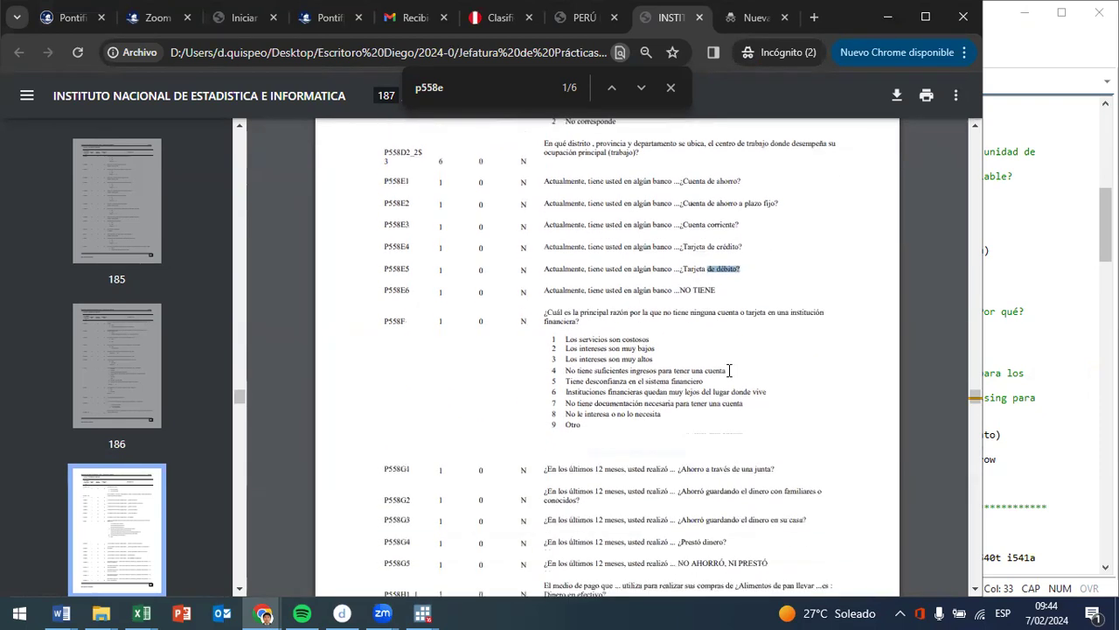
scroll(739, 420, "up", 2)
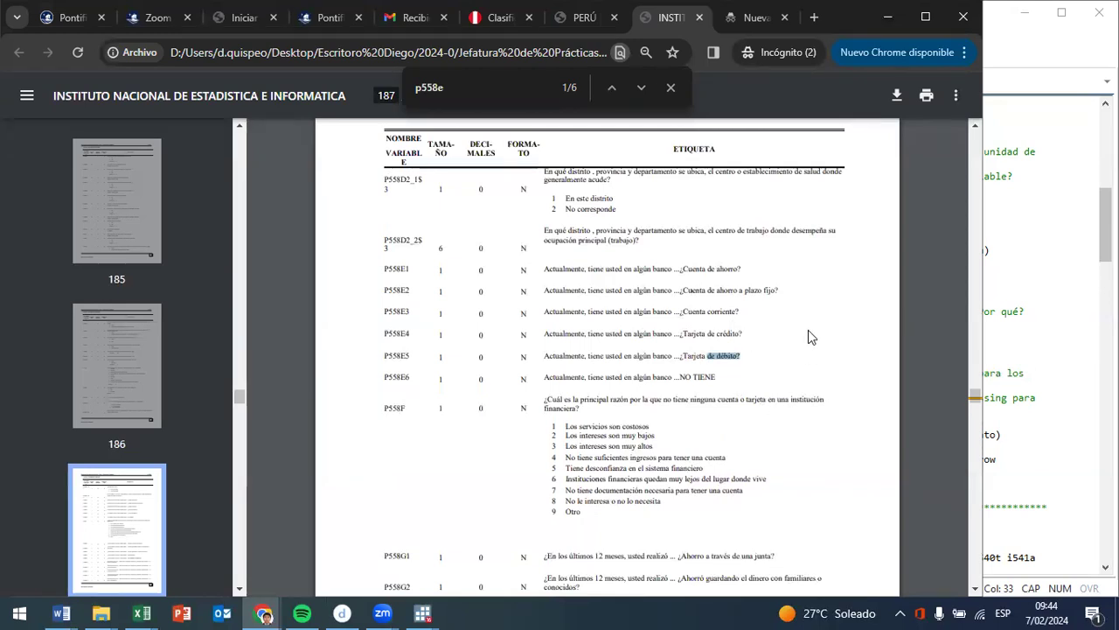
- Check the p558e6 codebook entry in Stata's results and compare it with the P558E6 label in the dictionary PDF
left_click(1000, 38)
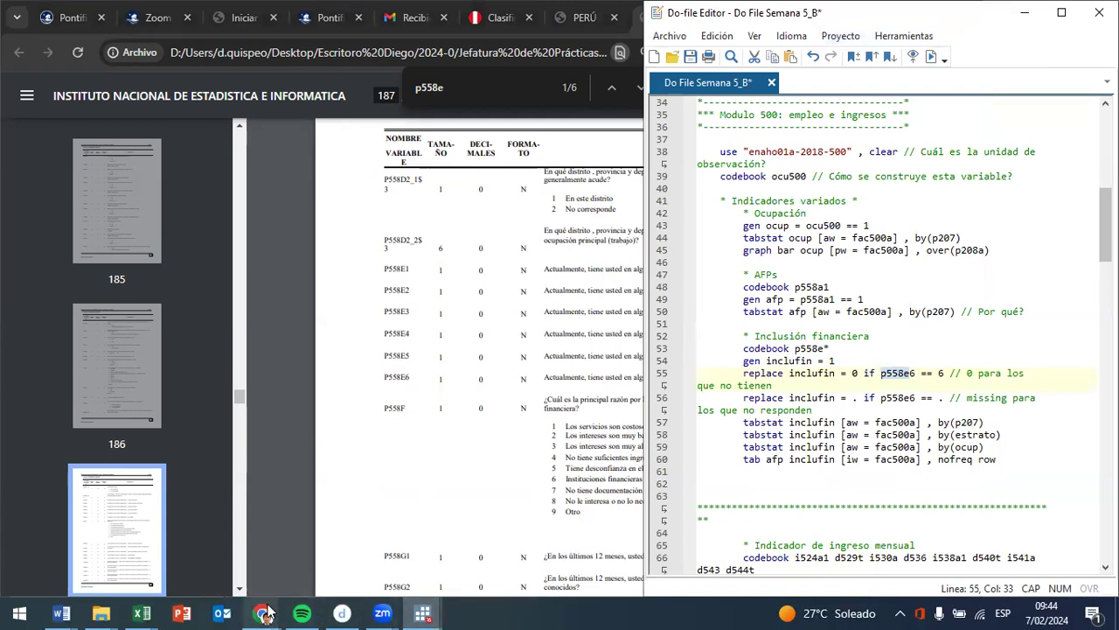
mouse_move(429, 613)
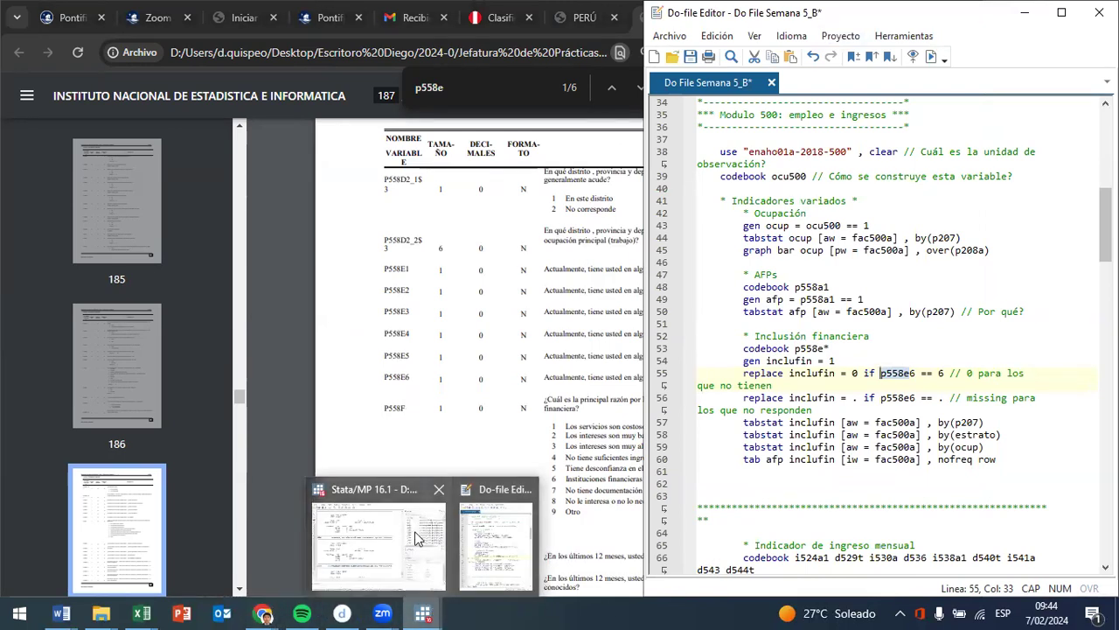
left_click(420, 538)
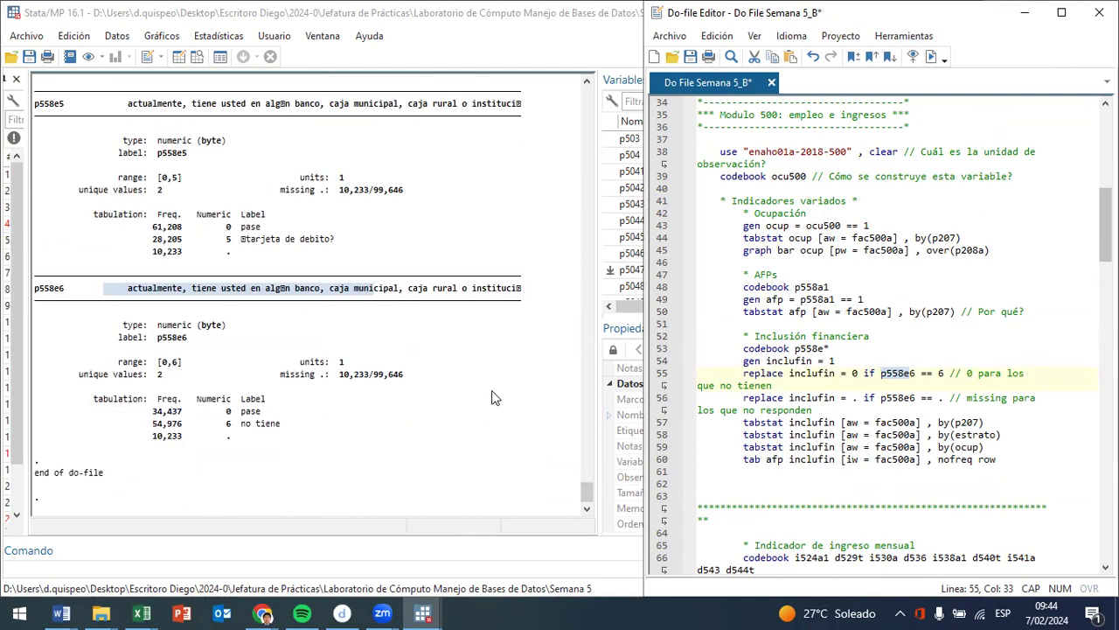
left_click(444, 287)
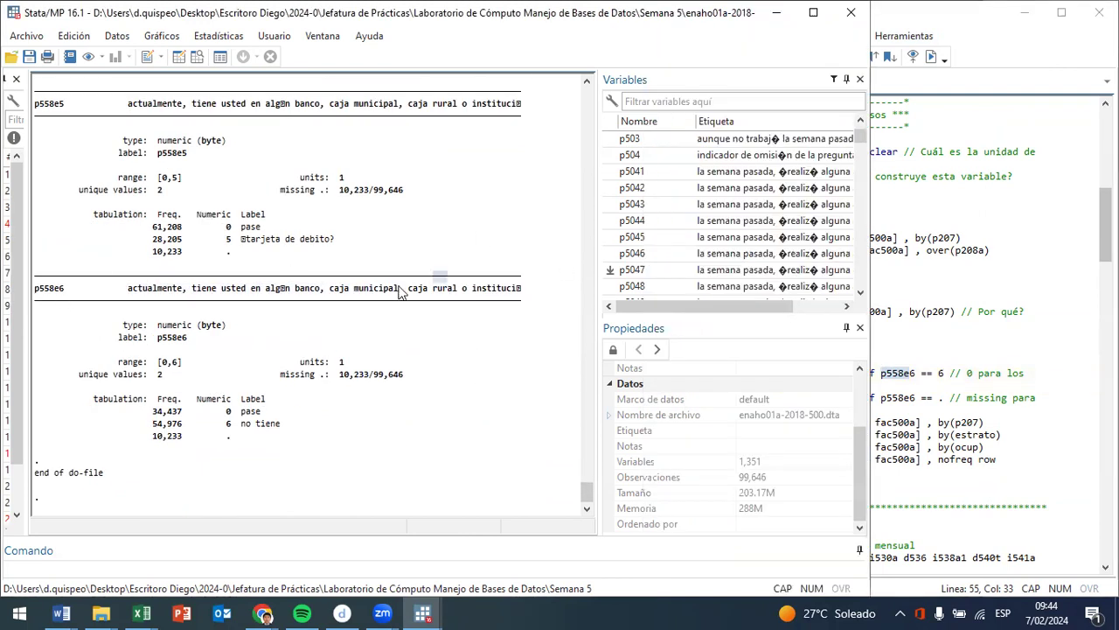
left_click(259, 612)
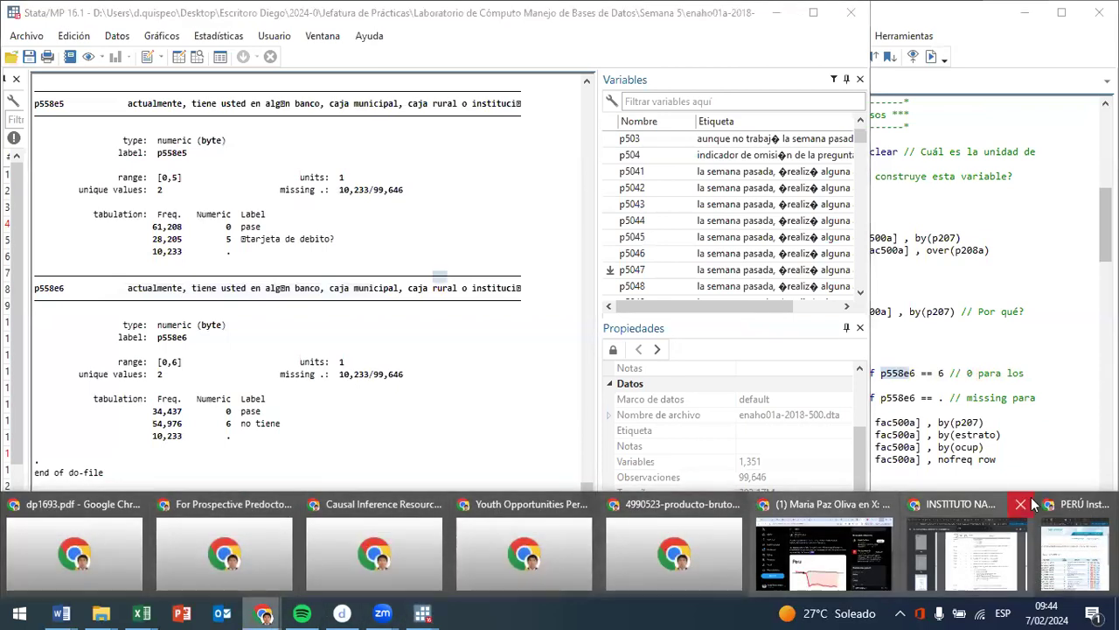
left_click(918, 554)
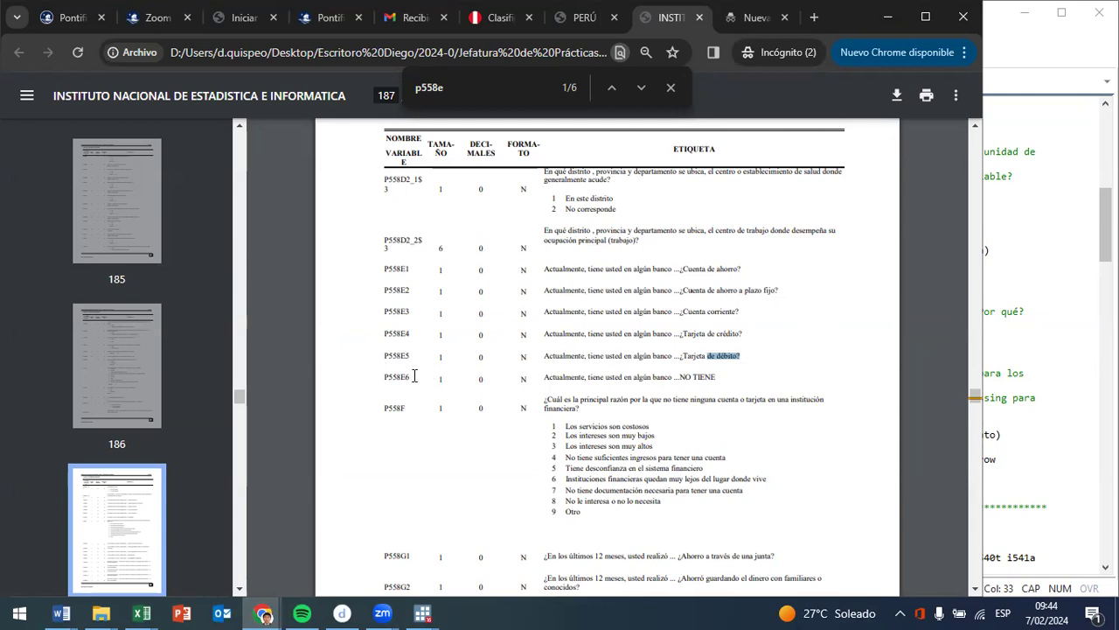
left_click_drag(704, 382, 432, 381)
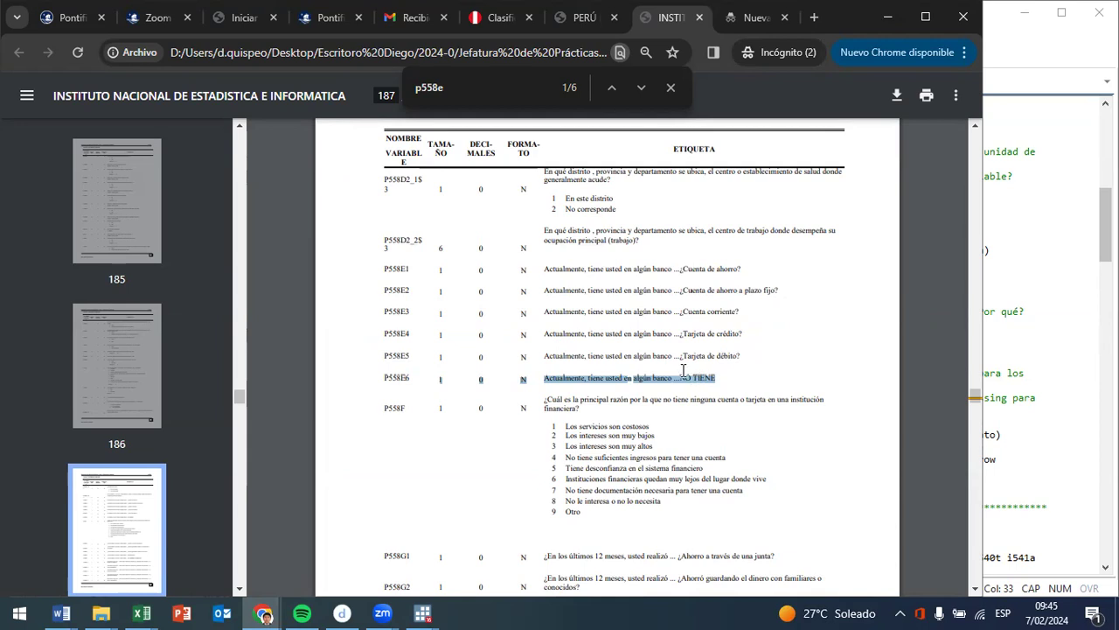
- Return to the Stata do-file and try to run lines 54 and 55, which generate inclufin and recode it to 0
left_click(887, 16)
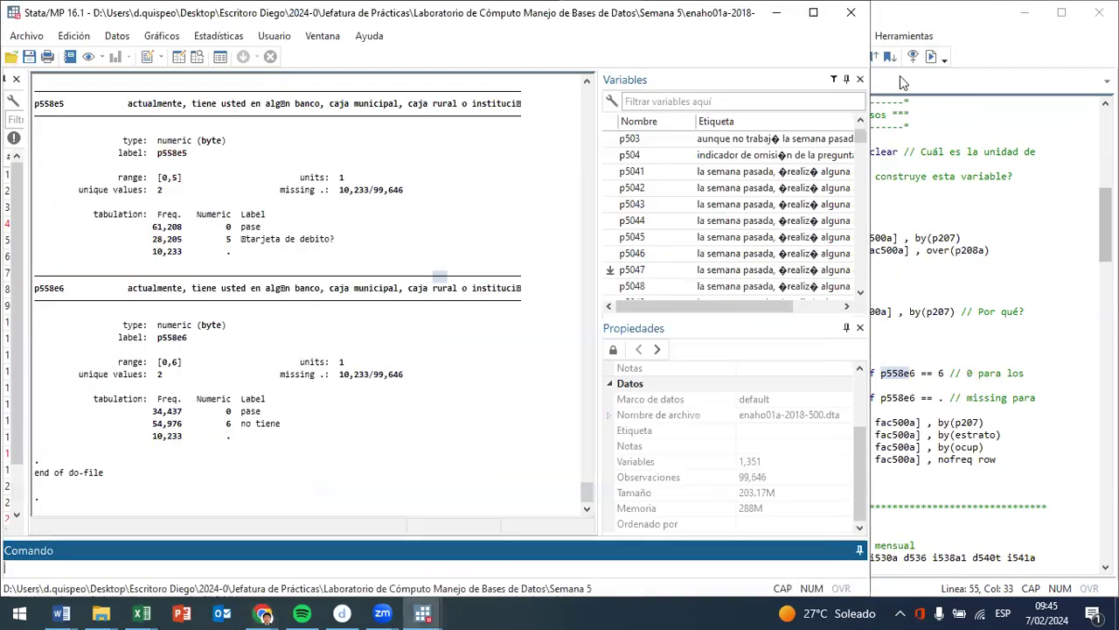
left_click(941, 260)
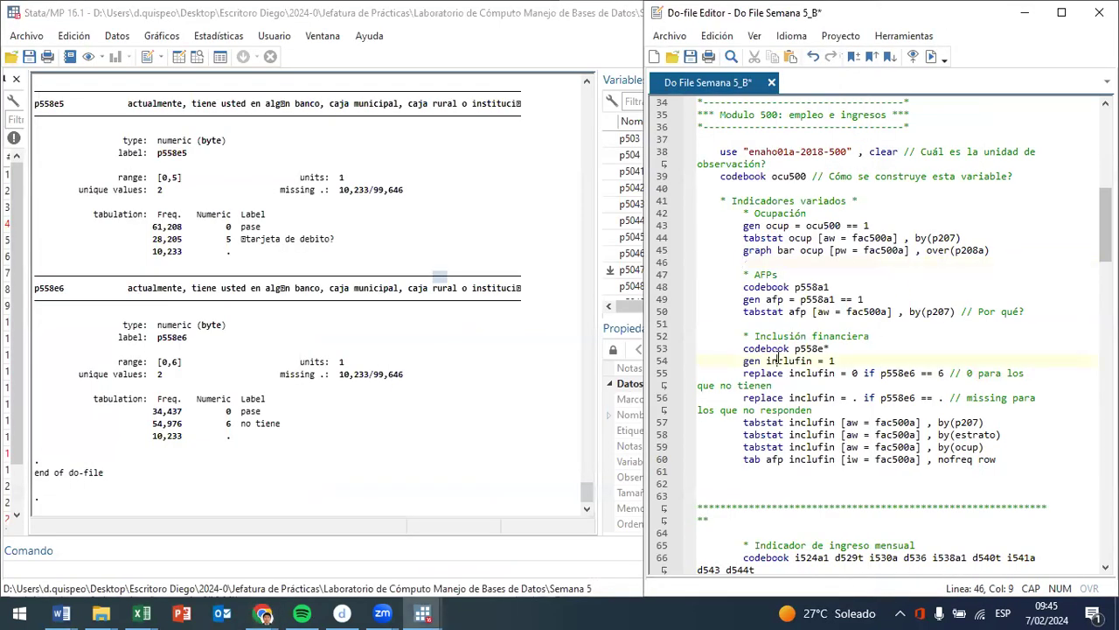
left_click_drag(766, 360, 969, 373)
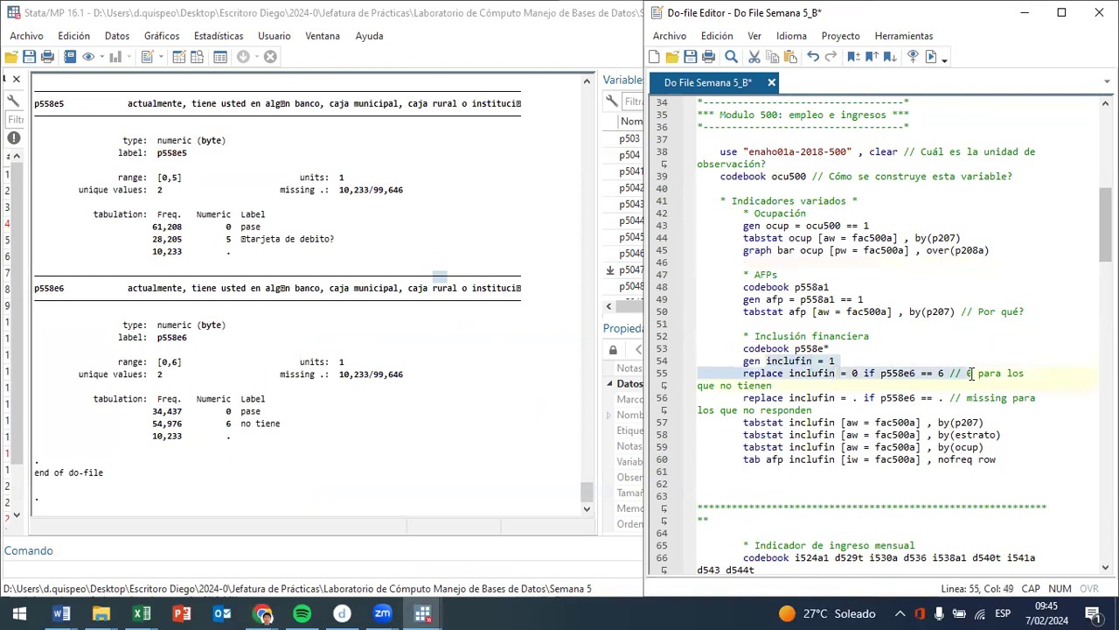
left_click(931, 56)
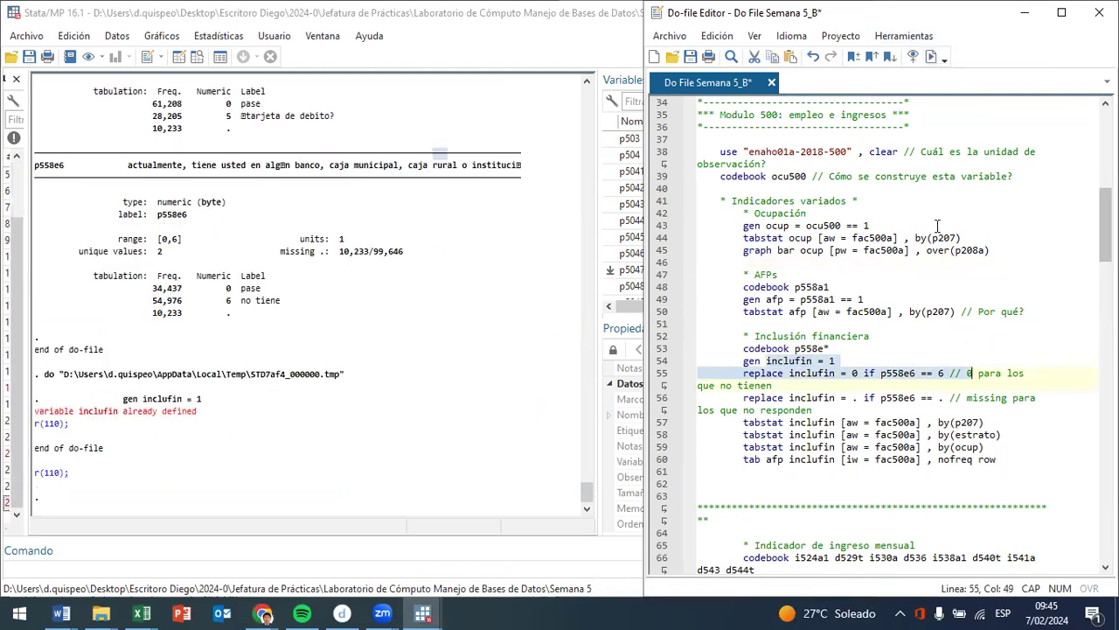
- Run lines 55 to 57 to recode inclufin to 0 or missing from p558e6 and tabulate its fac500a-weighted mean by p207
left_click(778, 390)
left_click_drag(789, 374, 846, 374)
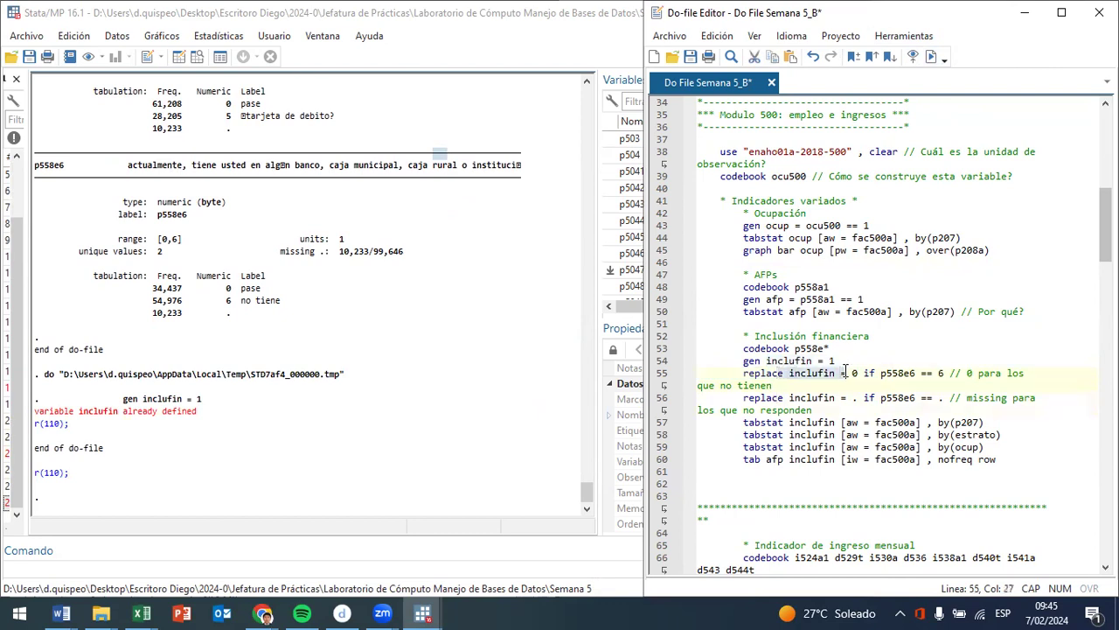
left_click(932, 56)
left_click_drag(789, 398, 875, 422)
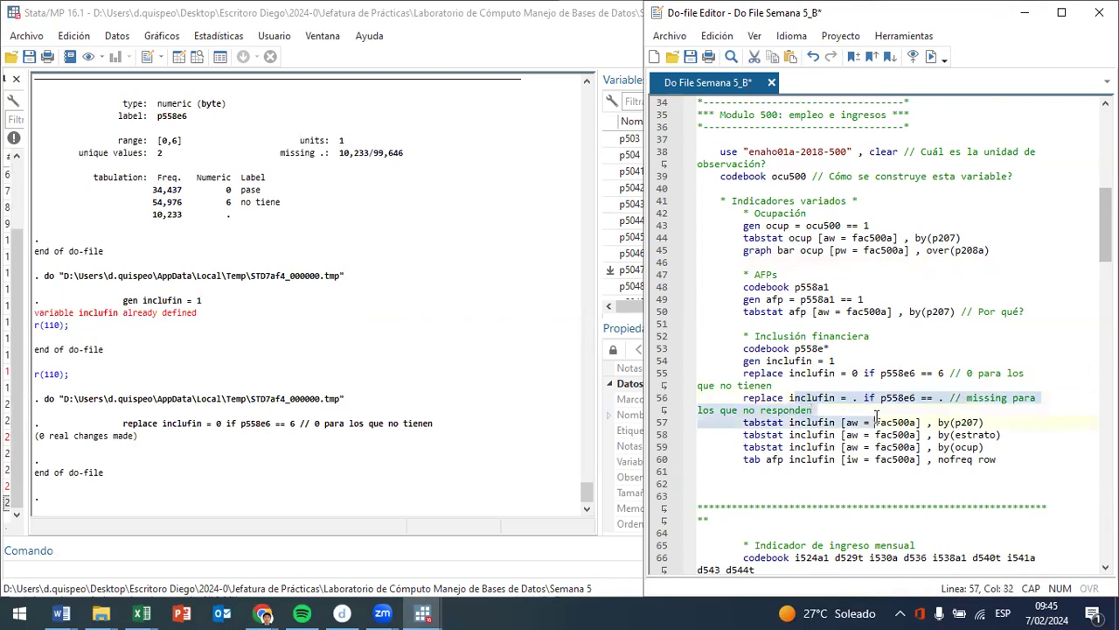
left_click(926, 56)
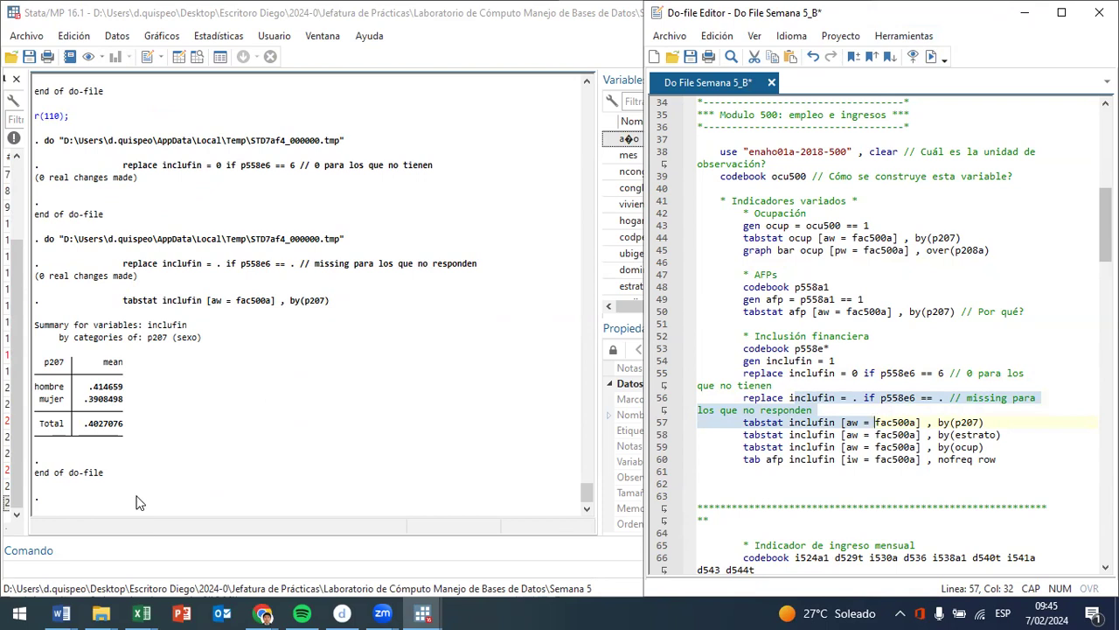
- Examine the hombre and mujer means of inclufin in the tabstat output by sex
left_click(104, 394)
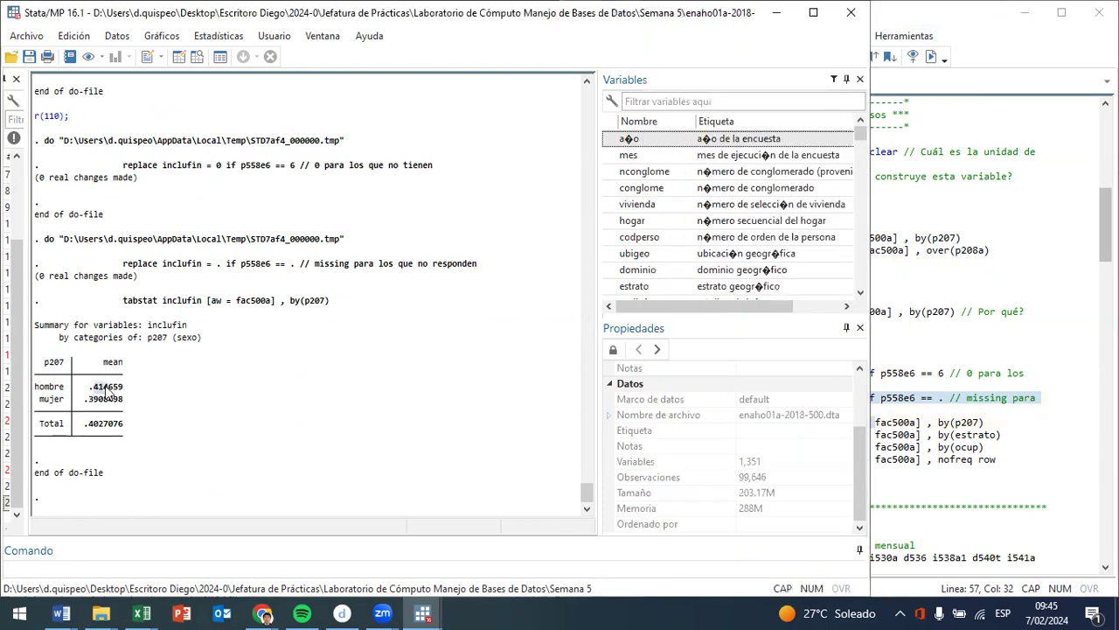
left_click_drag(104, 395, 124, 396)
left_click_drag(89, 400, 121, 404)
left_click_drag(139, 409, 21, 383)
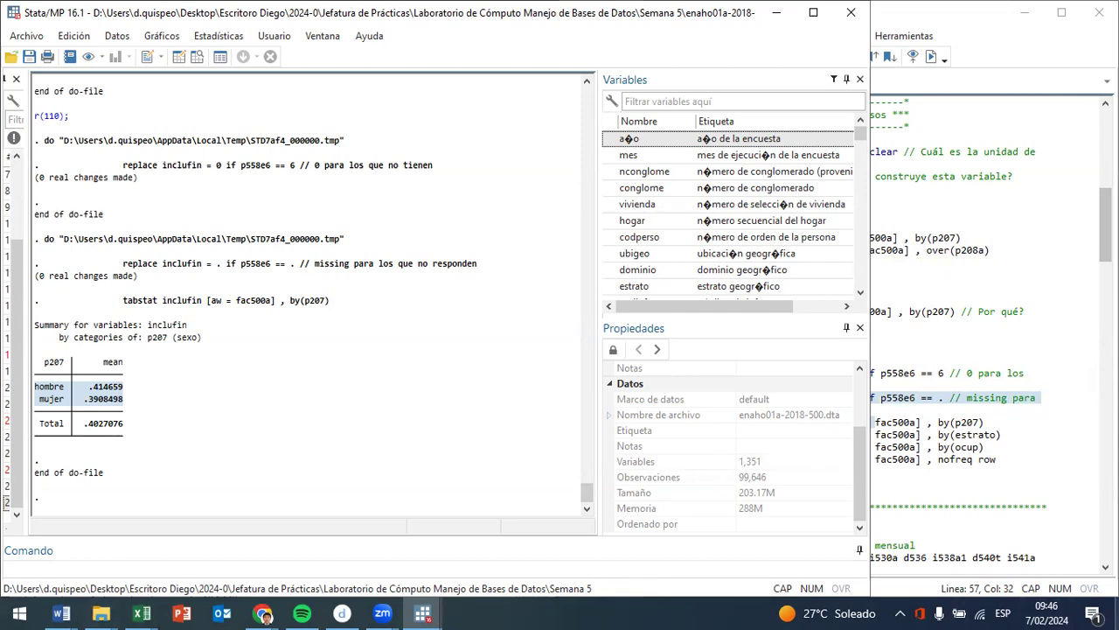
left_click(120, 413)
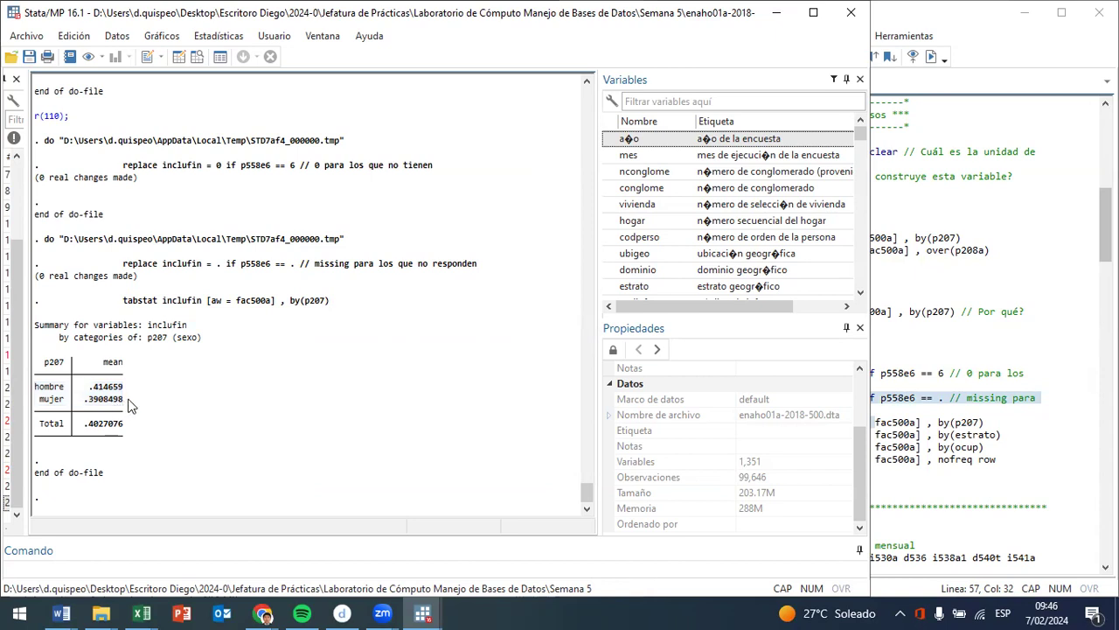
left_click_drag(129, 404, 35, 404)
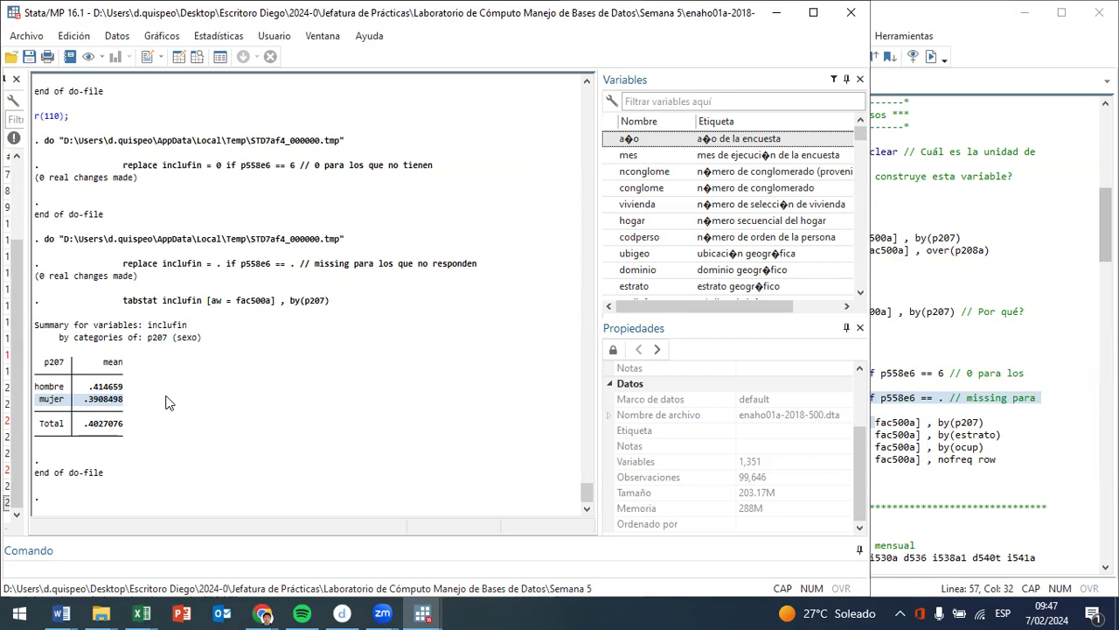
- Run tabstat inclufin weighted by fac500a and grouped by estrato, and examine the means of the two área de empadronamiento rows
left_click(971, 404)
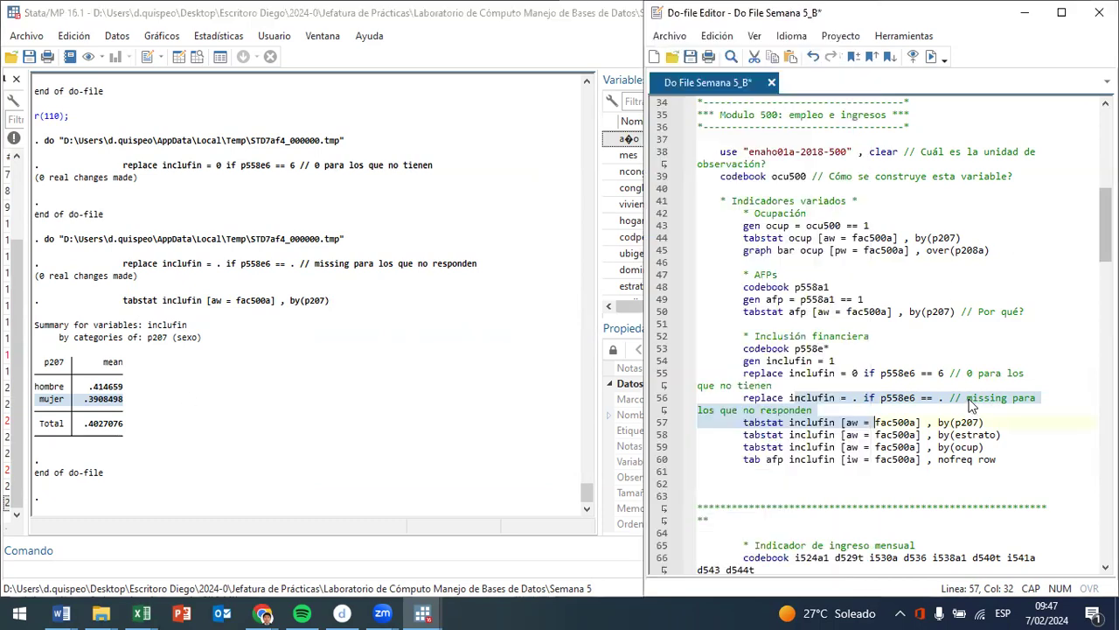
left_click(969, 404)
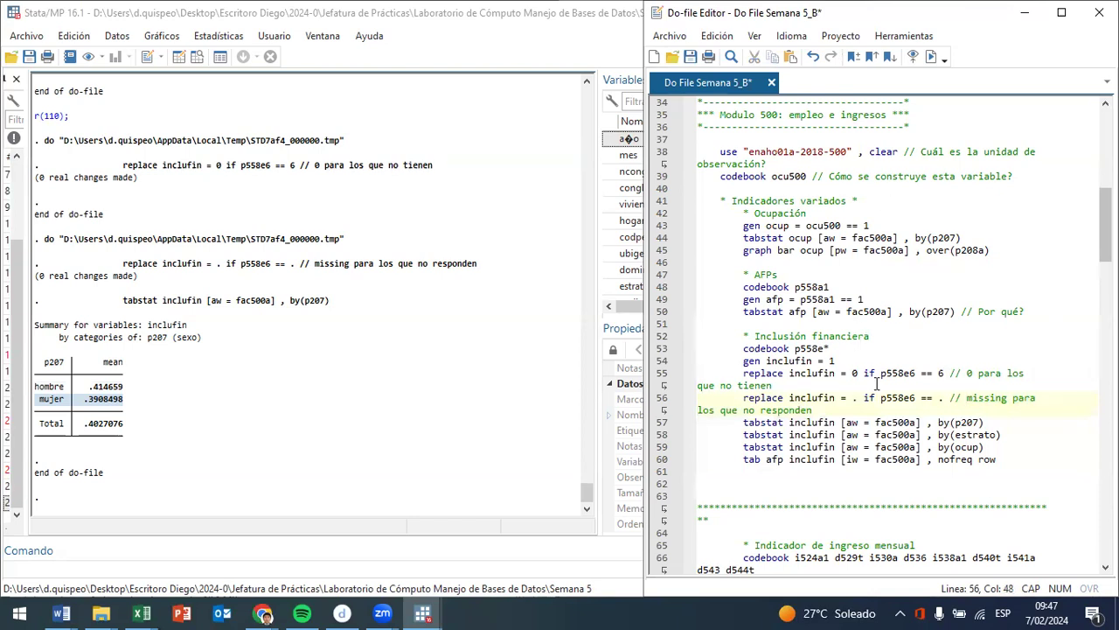
left_click(940, 434)
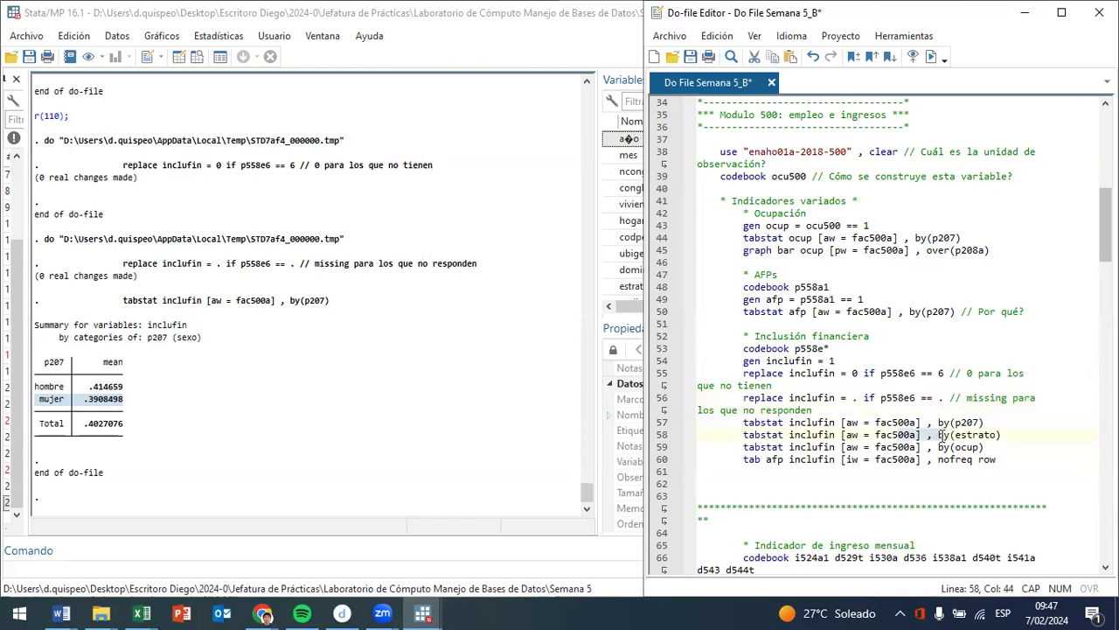
left_click(932, 57)
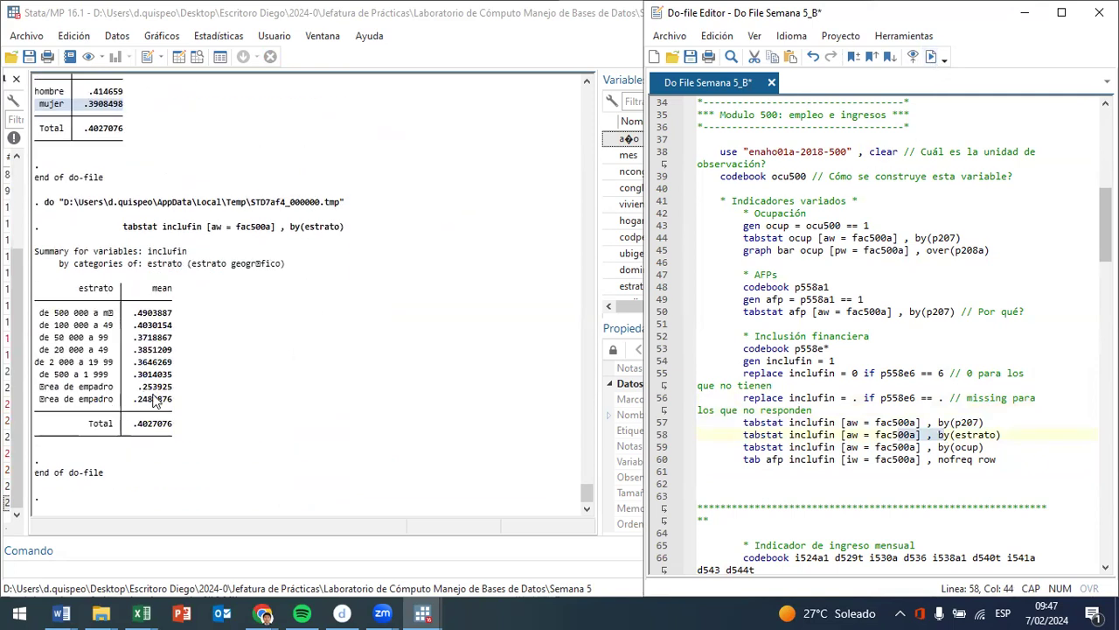
left_click(187, 408)
left_click_drag(186, 408, 42, 390)
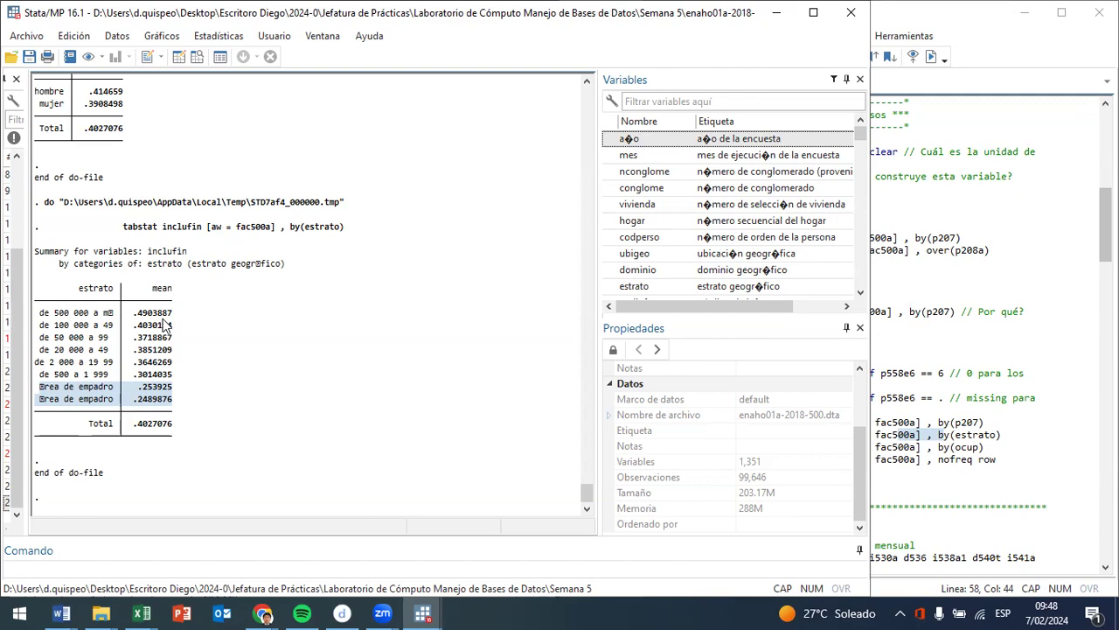
- Run tabstat inclufin weighted by fac500a and grouped by ocup, and examine the mean for ocup 1
mouse_move(36, 324)
left_mouse_down()
mouse_move(70, 328)
mouse_move(34, 308)
left_mouse_up()
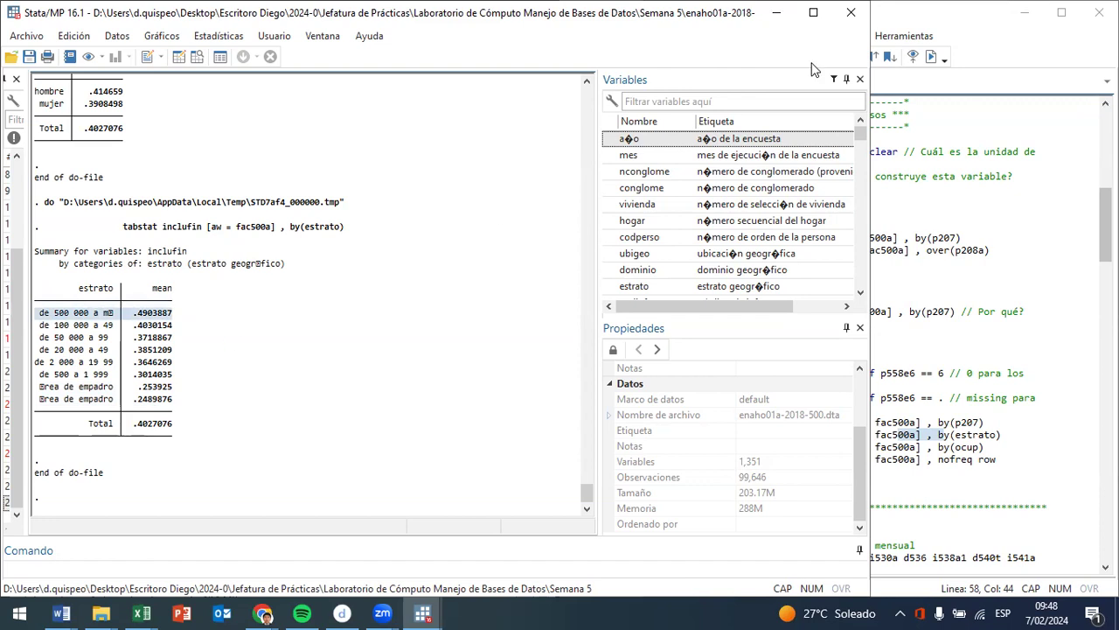
key("alt+Tab")
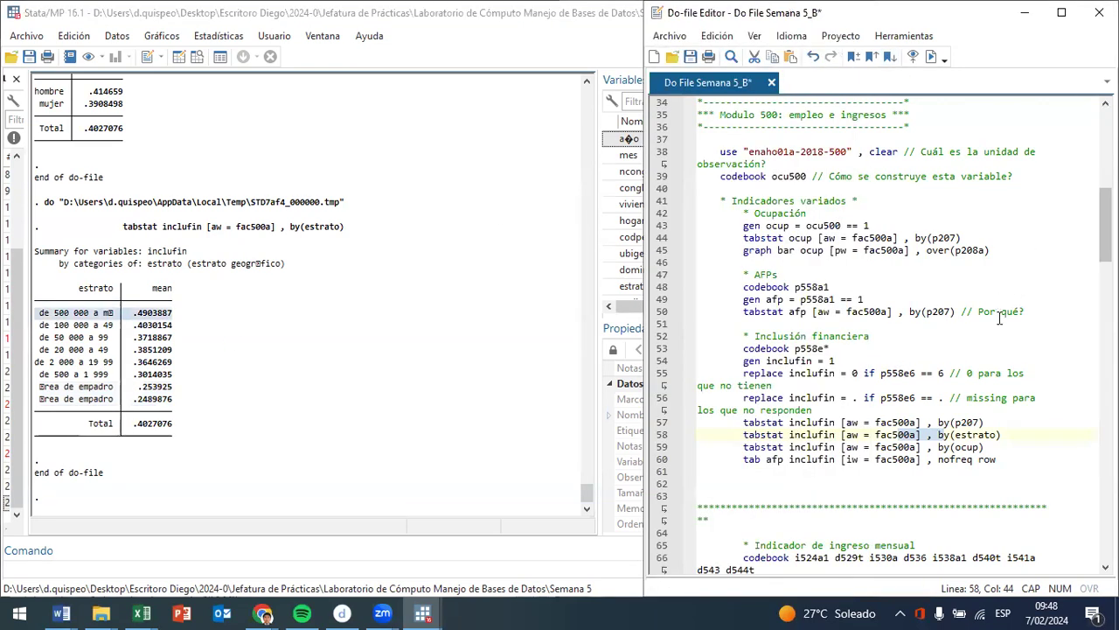
left_click(807, 446)
left_click(929, 56)
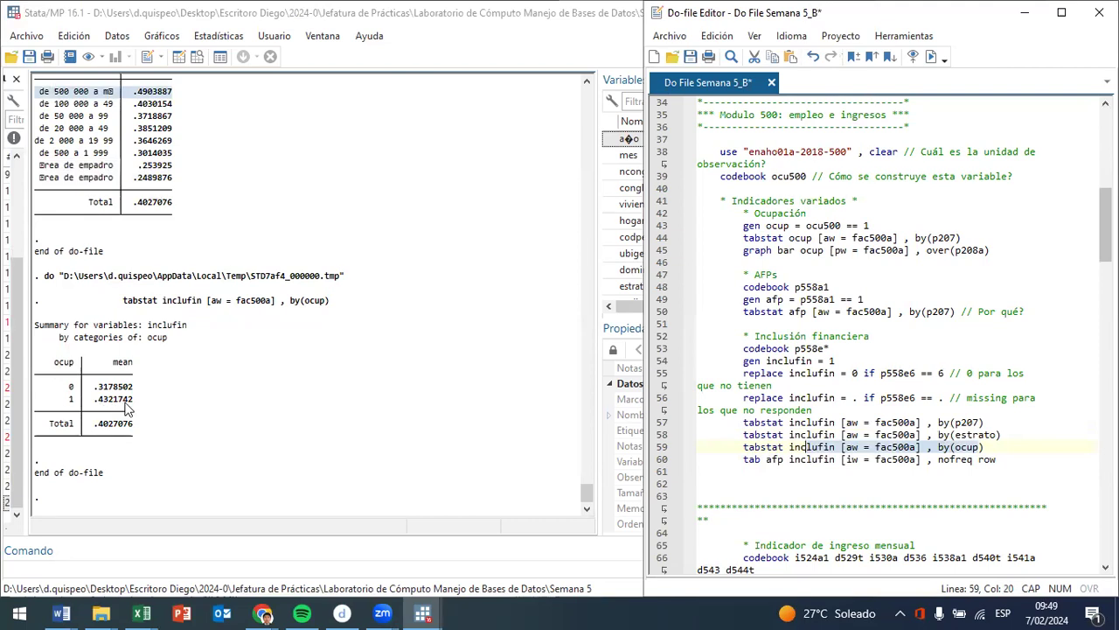
left_click_drag(135, 399, 54, 407)
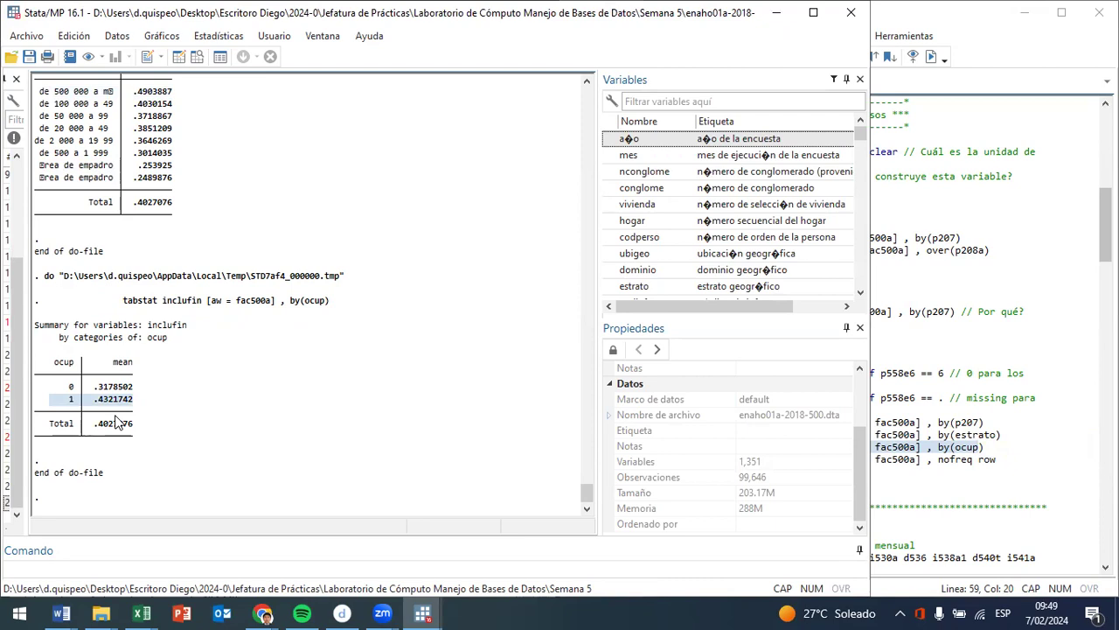
- Run the row-percentage crosstab of afp and inclufin weighted by fac500a, and examine the inclufin 1 shares for both afp groups
left_click(1016, 28)
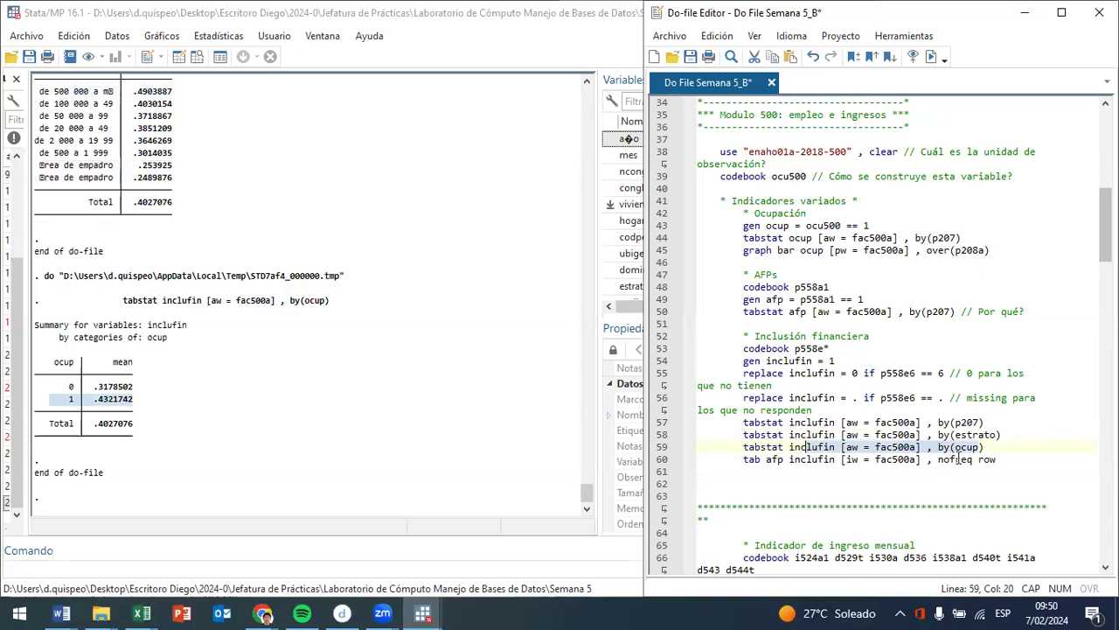
left_click(836, 459)
left_click(928, 57)
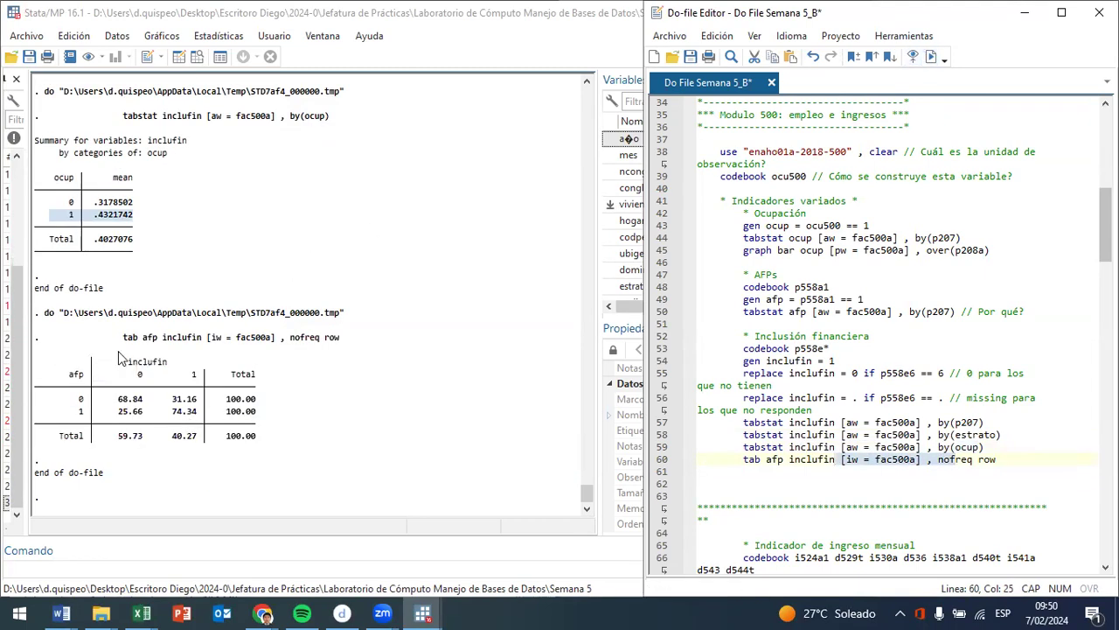
left_click(179, 408)
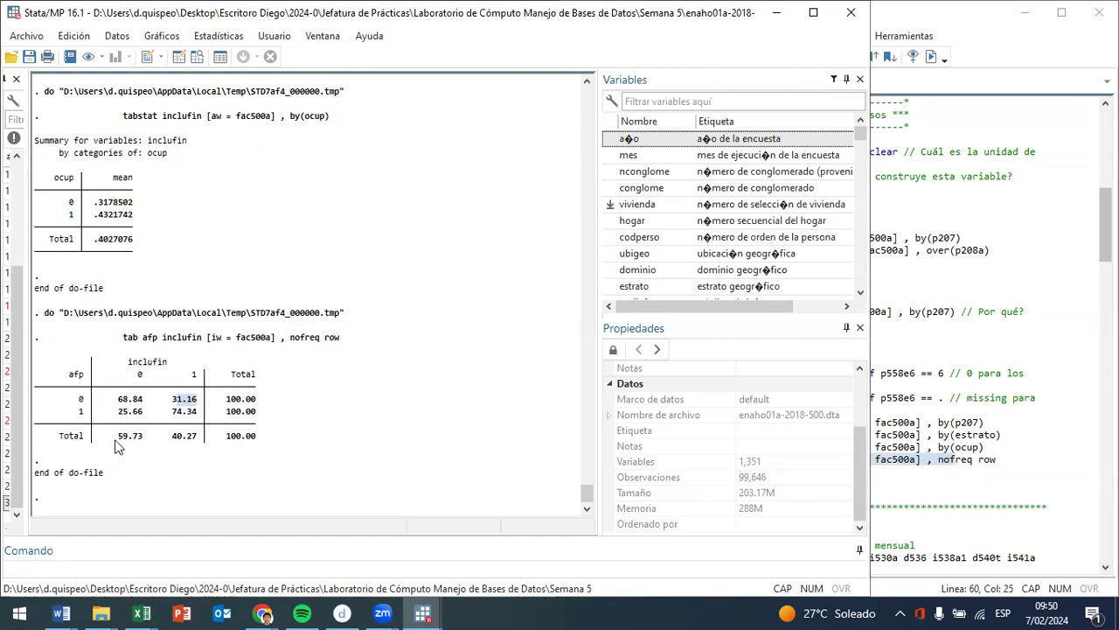
left_click_drag(170, 421, 200, 413)
- Widen the do-file editor window at the "Indicador de ingreso mensual" section
left_click(1031, 326)
scroll(1030, 325, "down", 10)
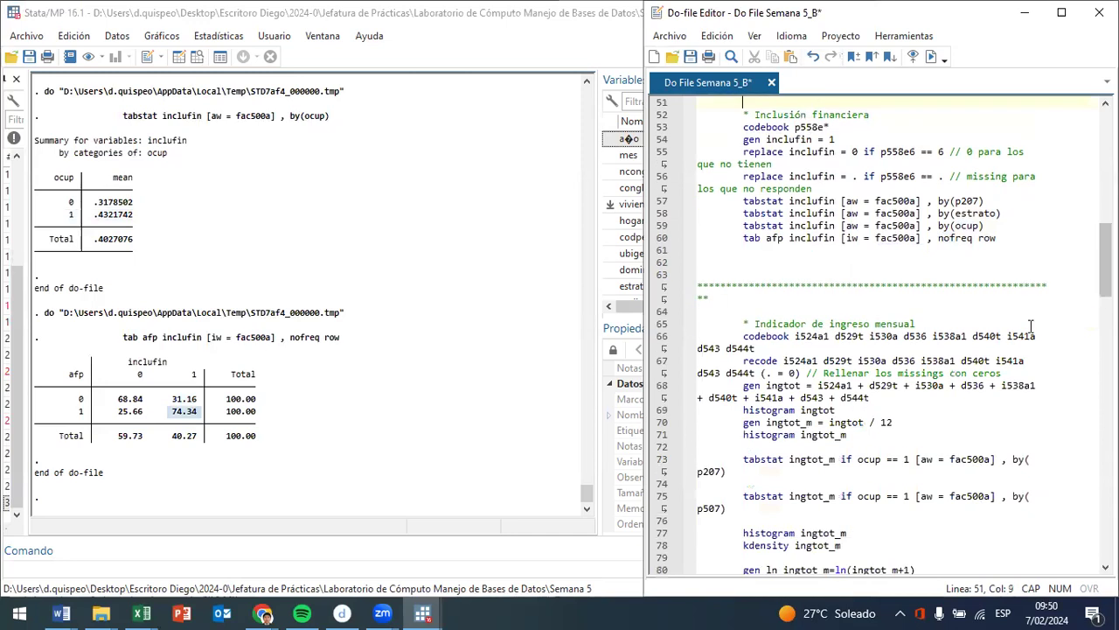
scroll(1031, 325, "up", 4)
scroll(1031, 325, "up", 1)
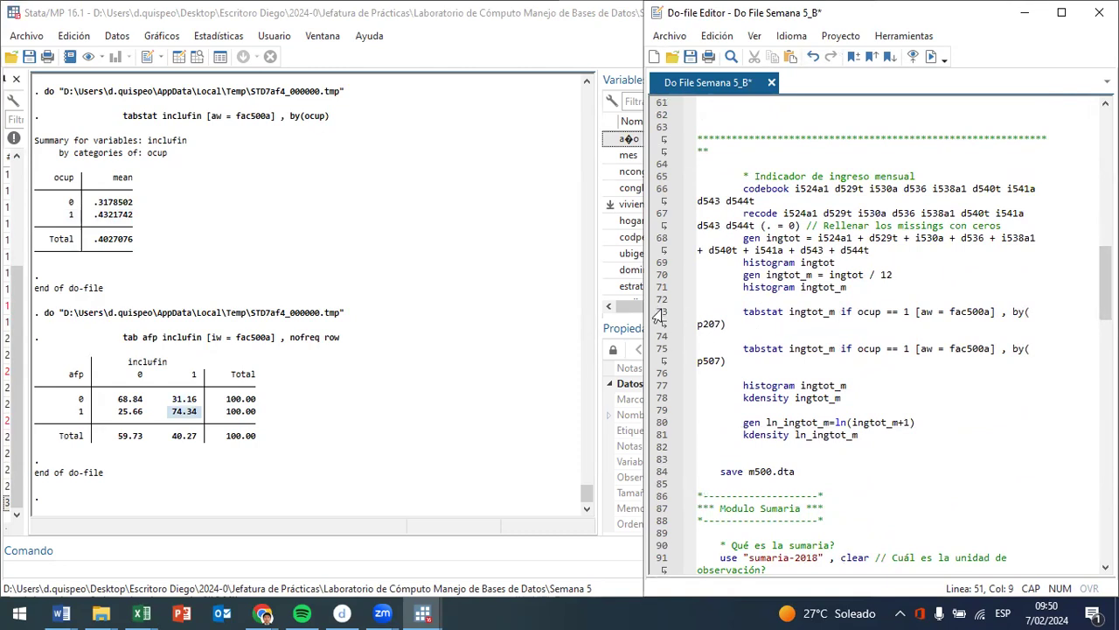
left_click_drag(639, 320, 434, 320)
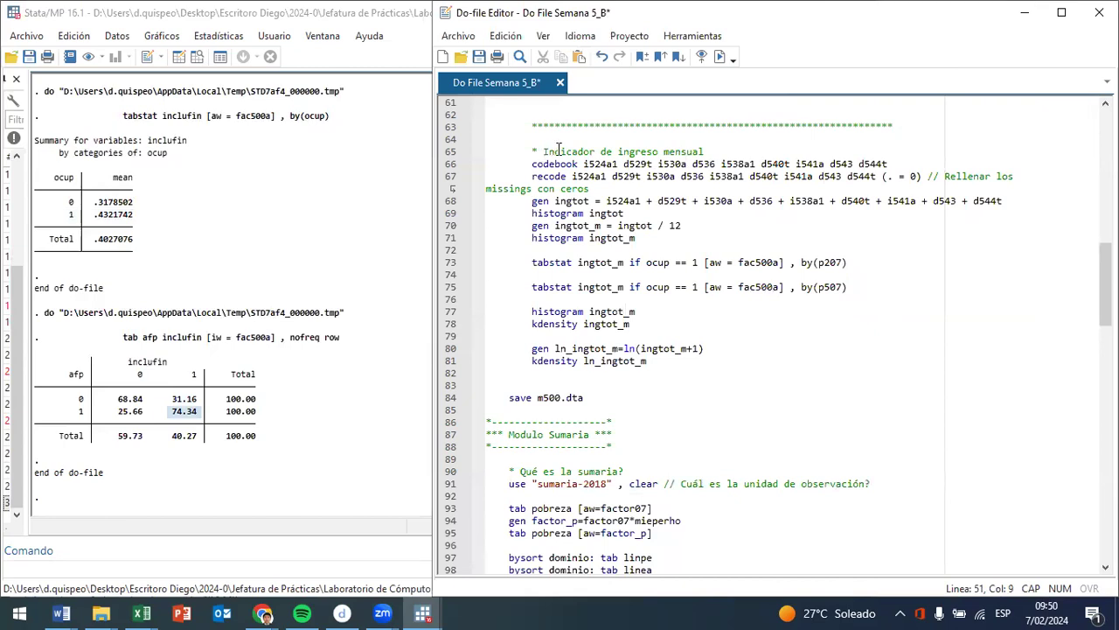
- Run lines 65 and 66 to produce the codebook of income variables i524a1, d529t, i530a, d536, i538a1, d540t, i541a, d543 and d544t
left_click_drag(605, 151, 675, 151)
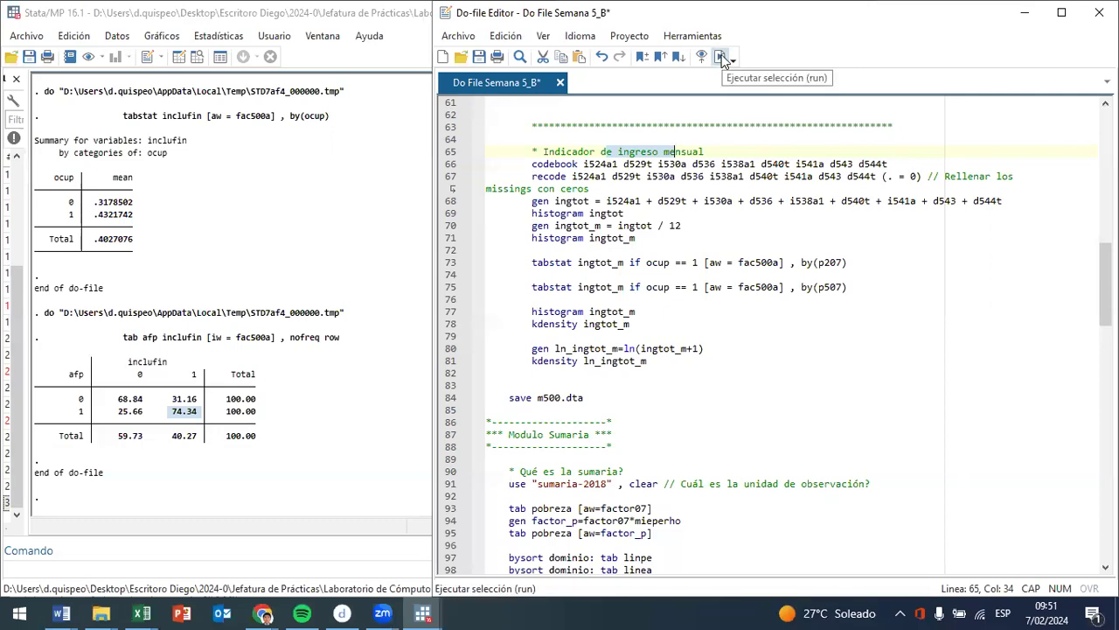
left_click(719, 55)
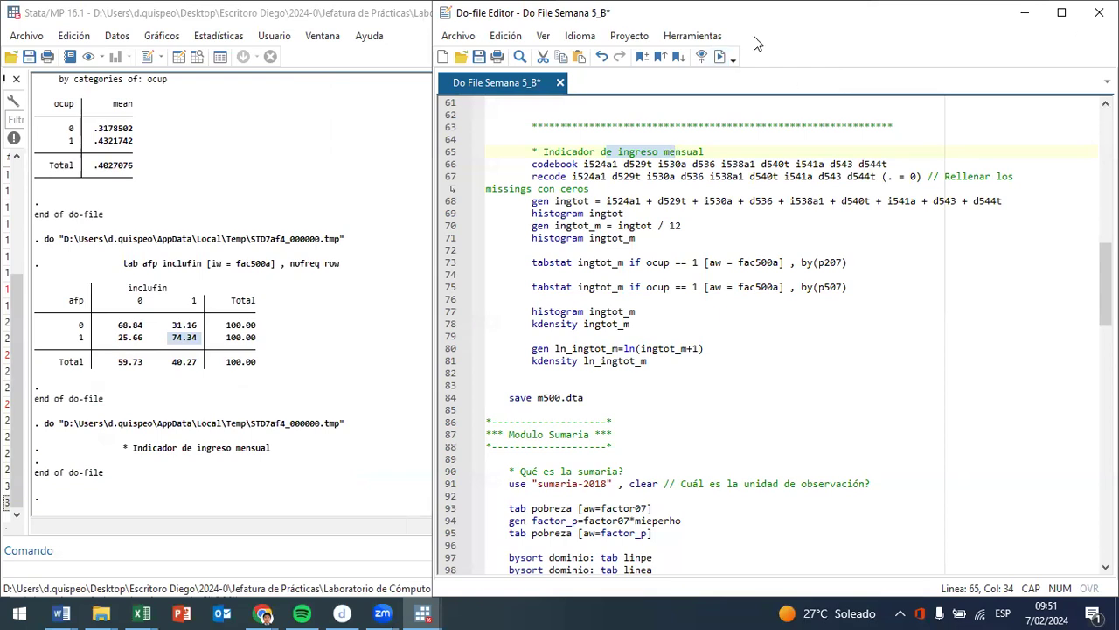
left_click_drag(888, 165, 510, 165)
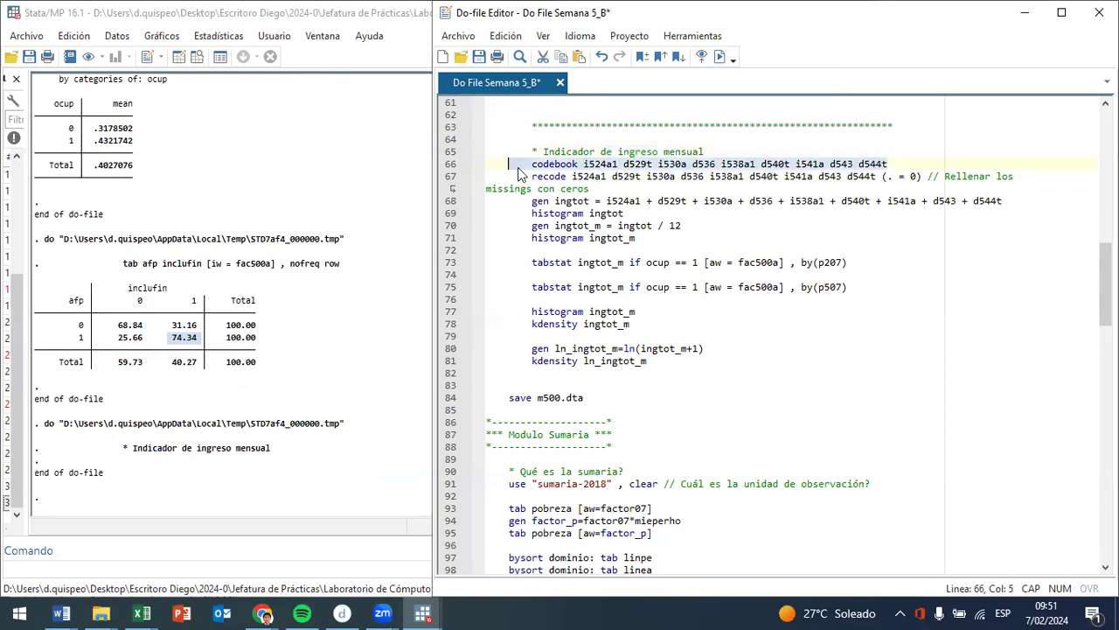
left_click(719, 56)
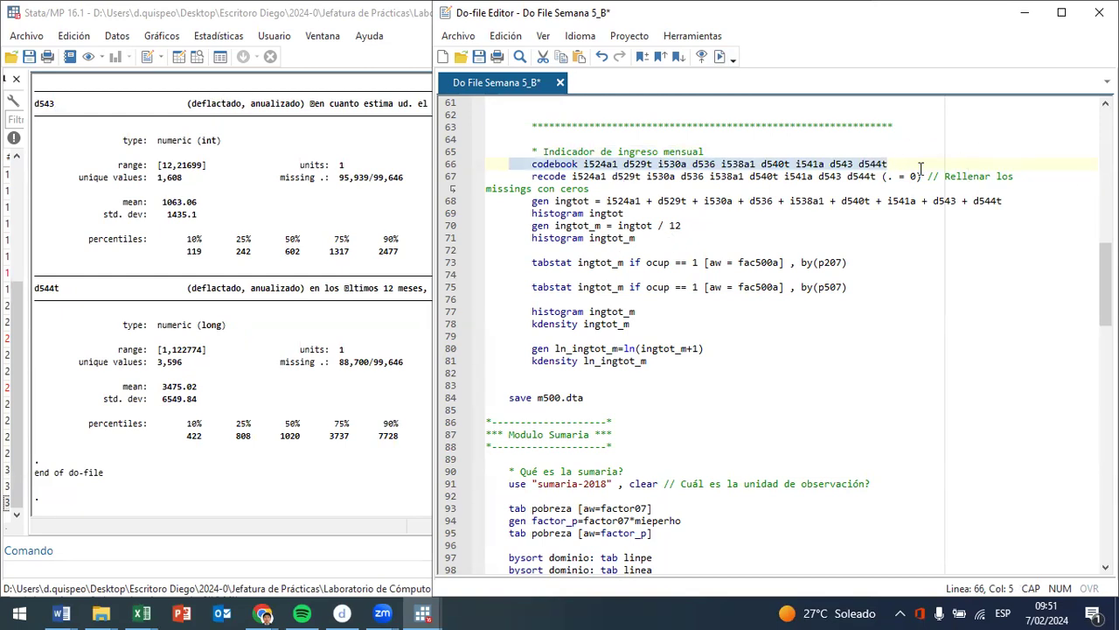
- Open the dataset in browse mode, find the variable d544t, and show its column in the maximized data editor
left_click(198, 60)
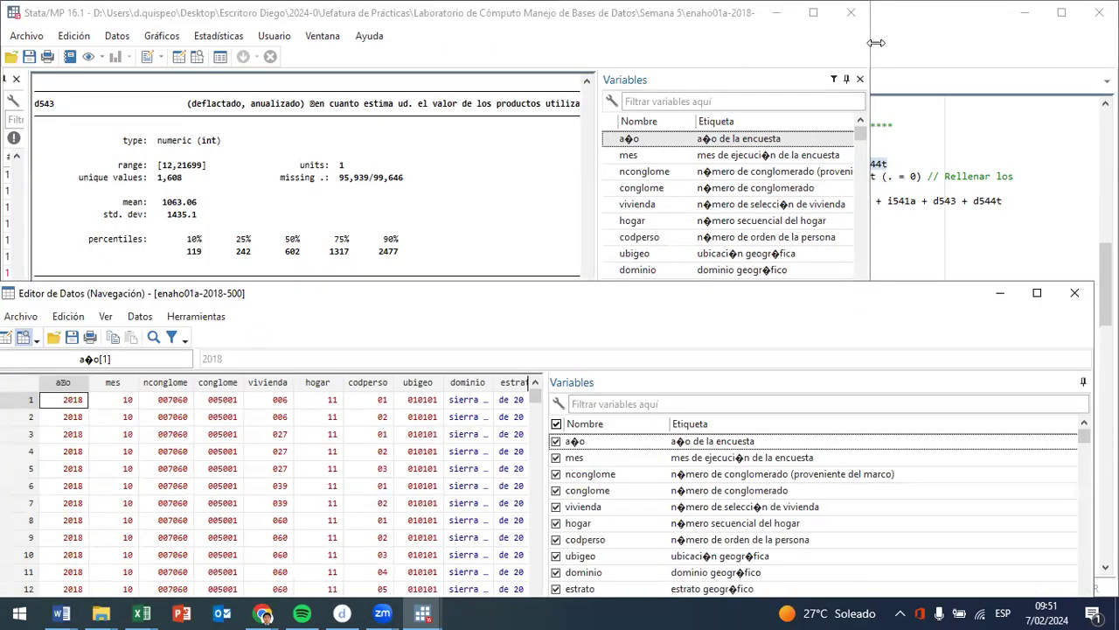
left_click(892, 40)
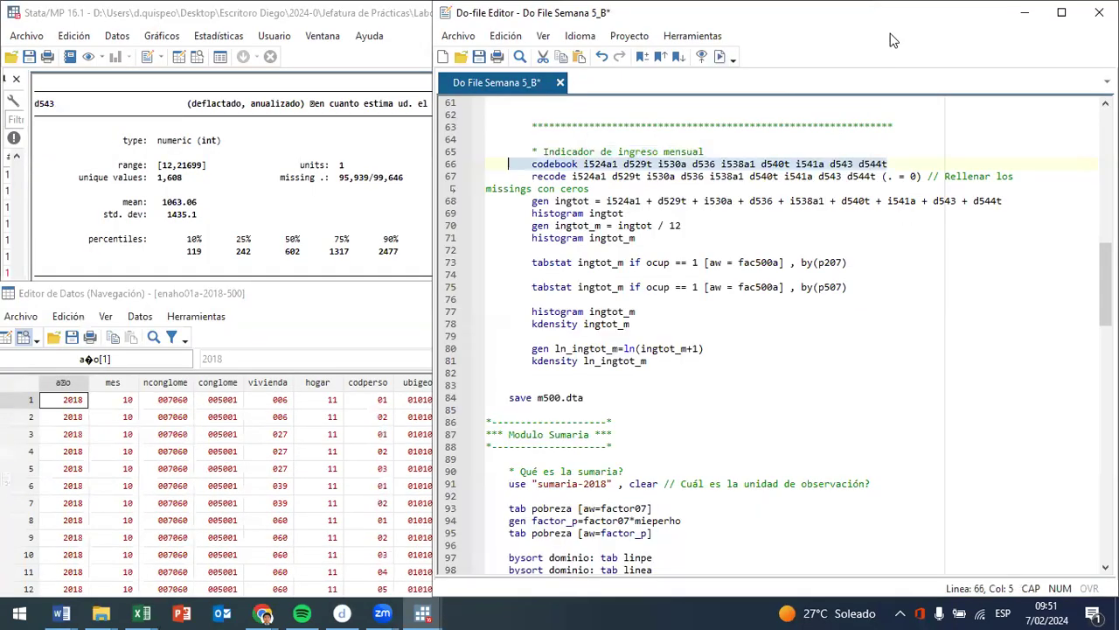
left_click(381, 316)
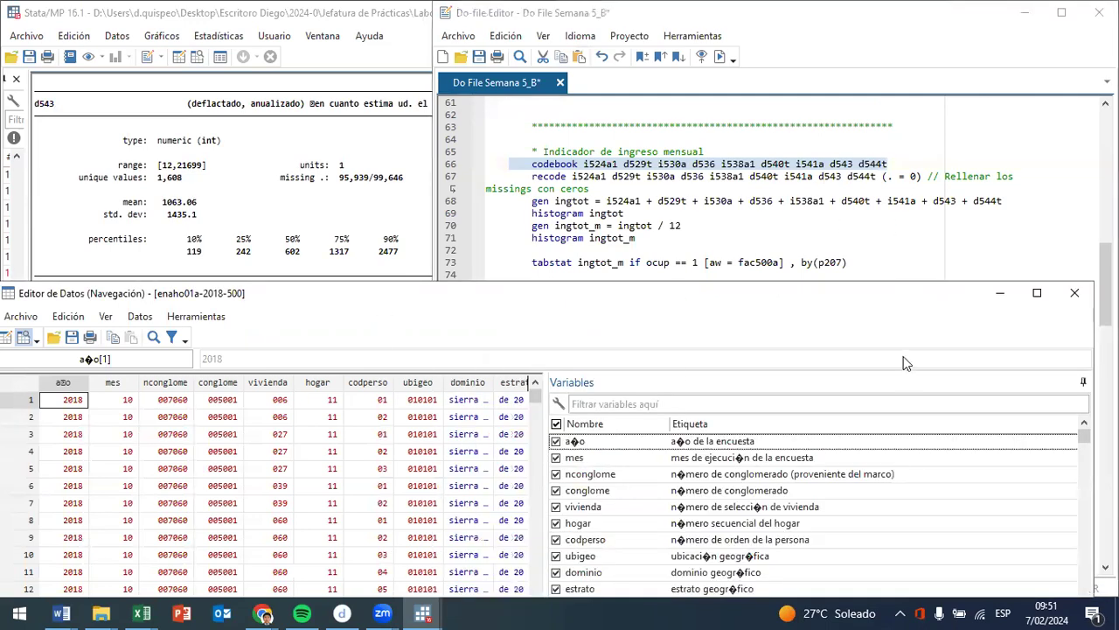
left_click(755, 404)
type("d")
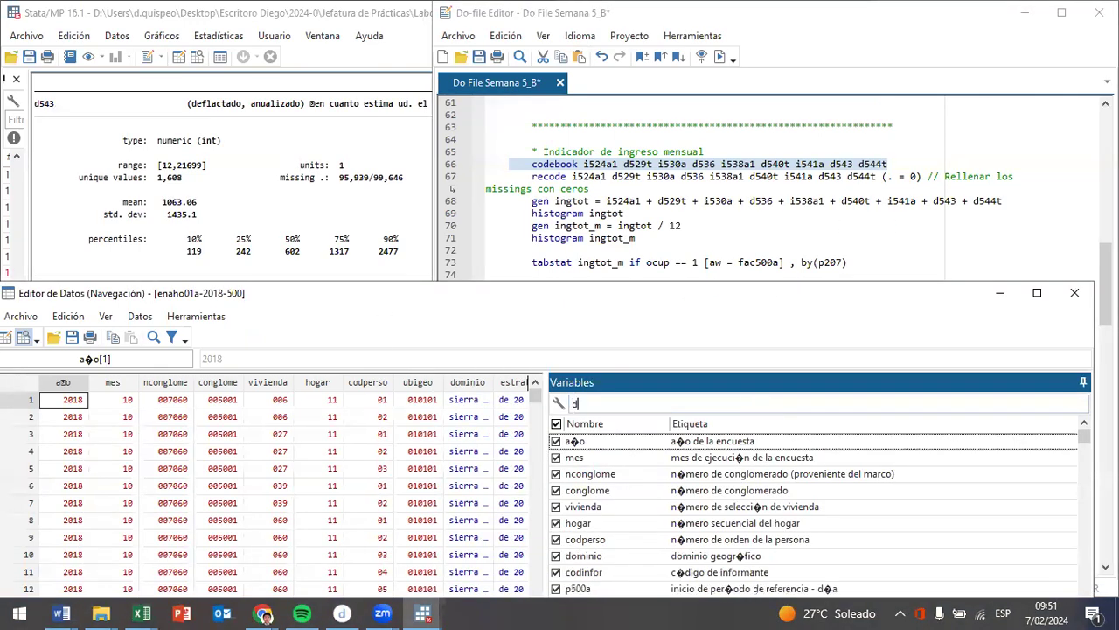
type("554t")
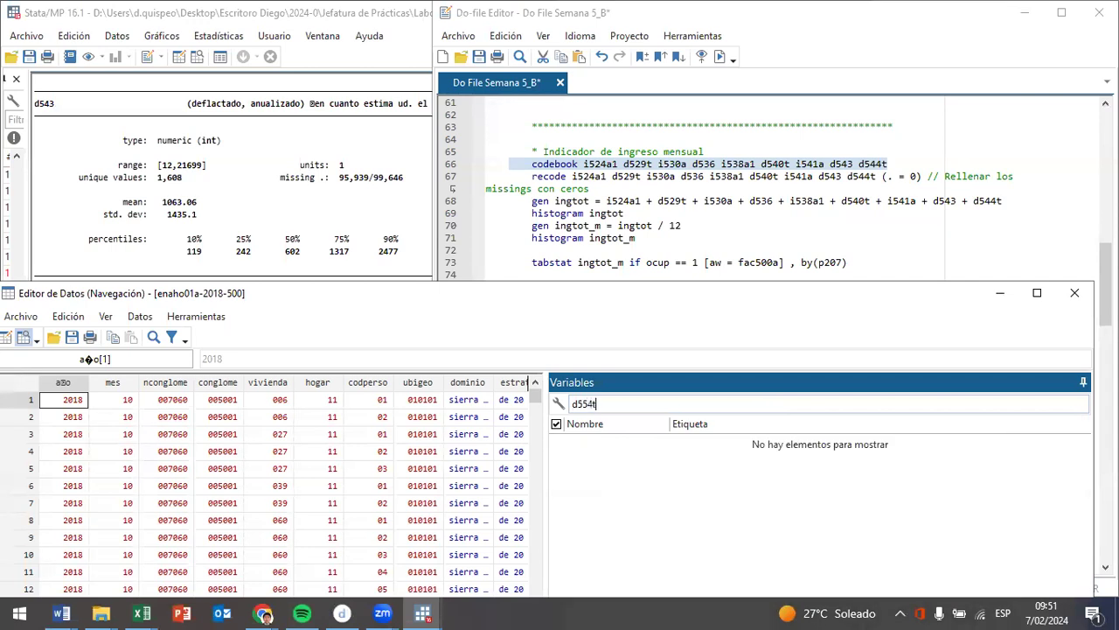
double_click(663, 404)
type("d544t")
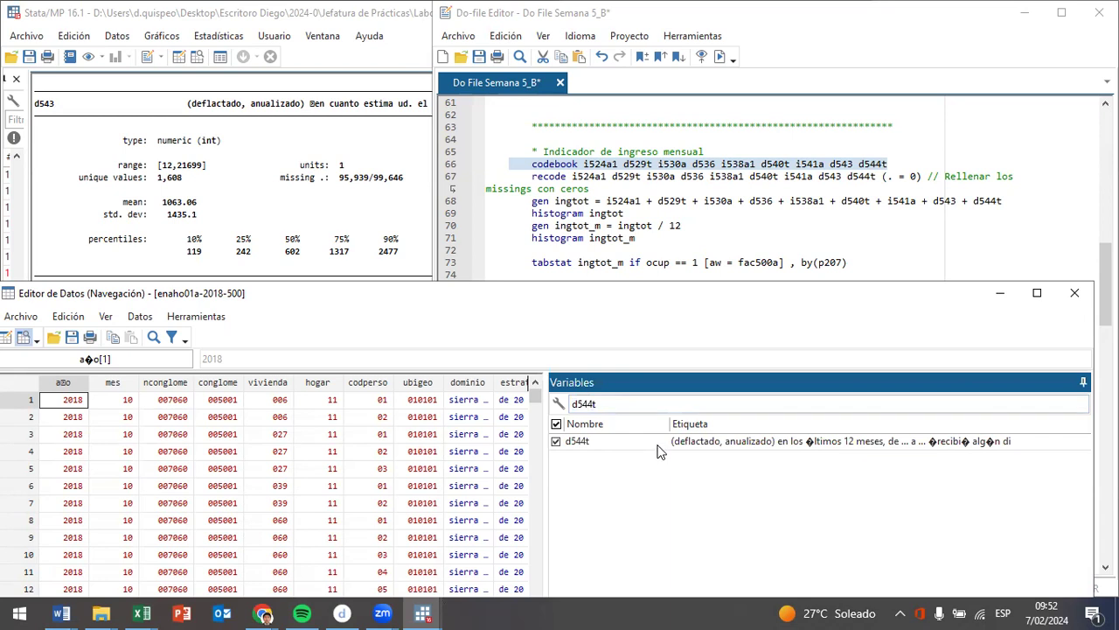
left_click(661, 446)
left_click(1037, 292)
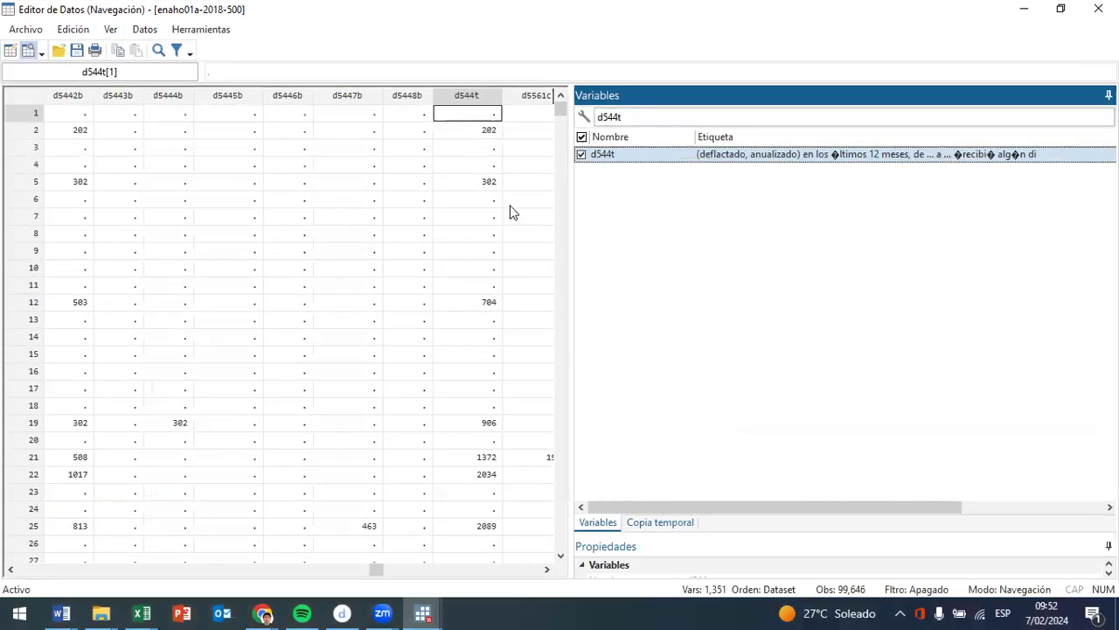
- Examine the missing and reported values of d544t across the observations, and return to the do-file
left_click(492, 131)
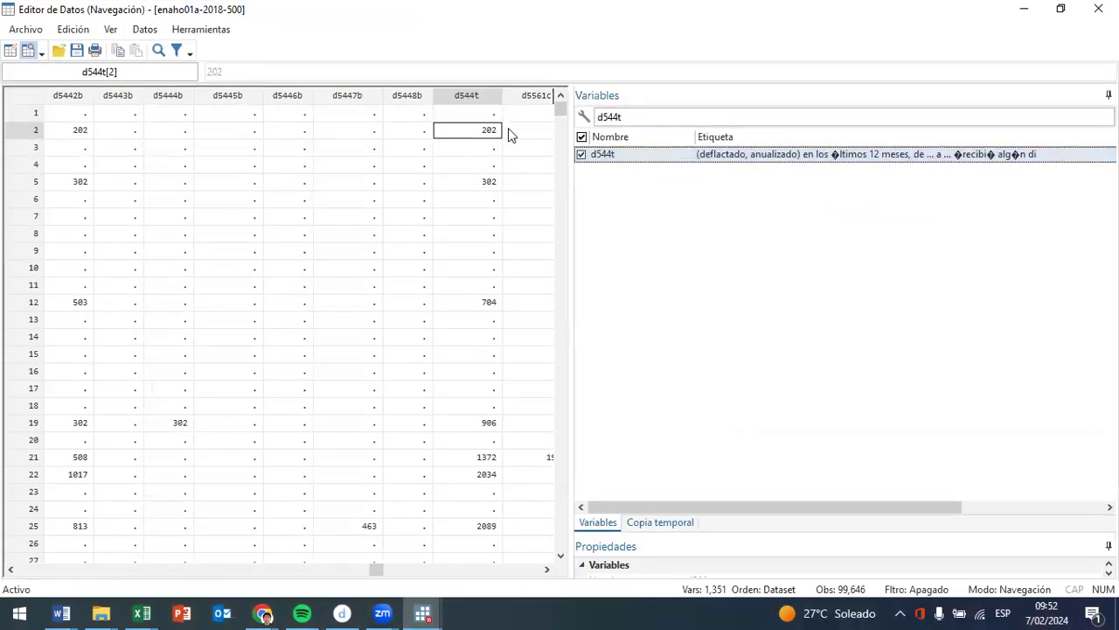
left_click(560, 129)
left_click_drag(557, 122, 548, 204)
left_click_drag(466, 197, 493, 286)
left_click_drag(497, 153, 477, 358)
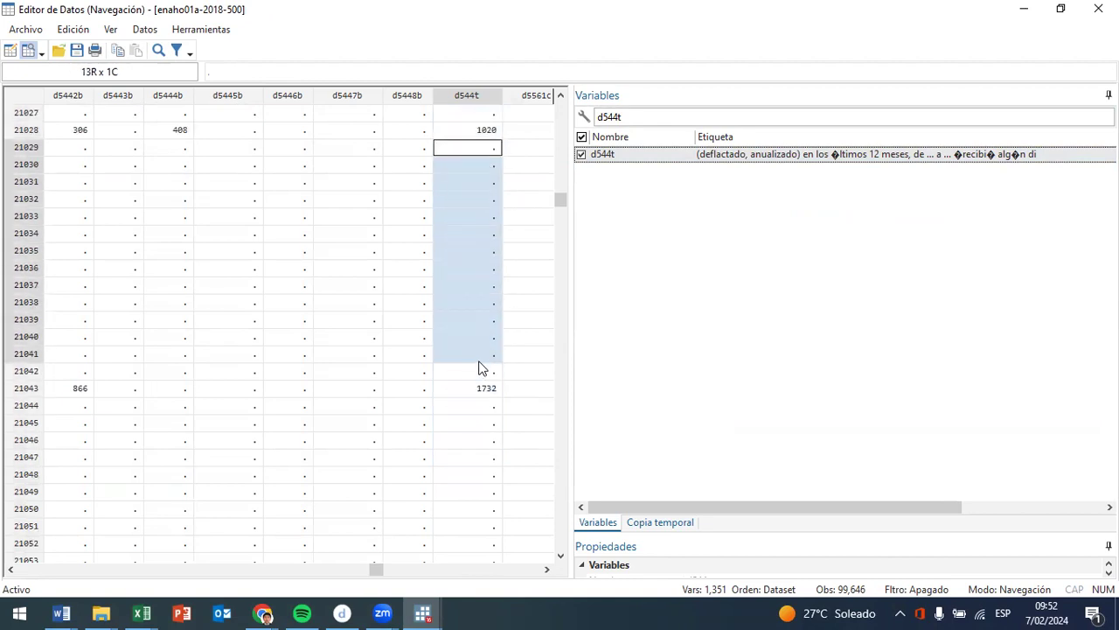
left_click_drag(489, 416, 503, 597)
left_click_drag(478, 611, 482, 459)
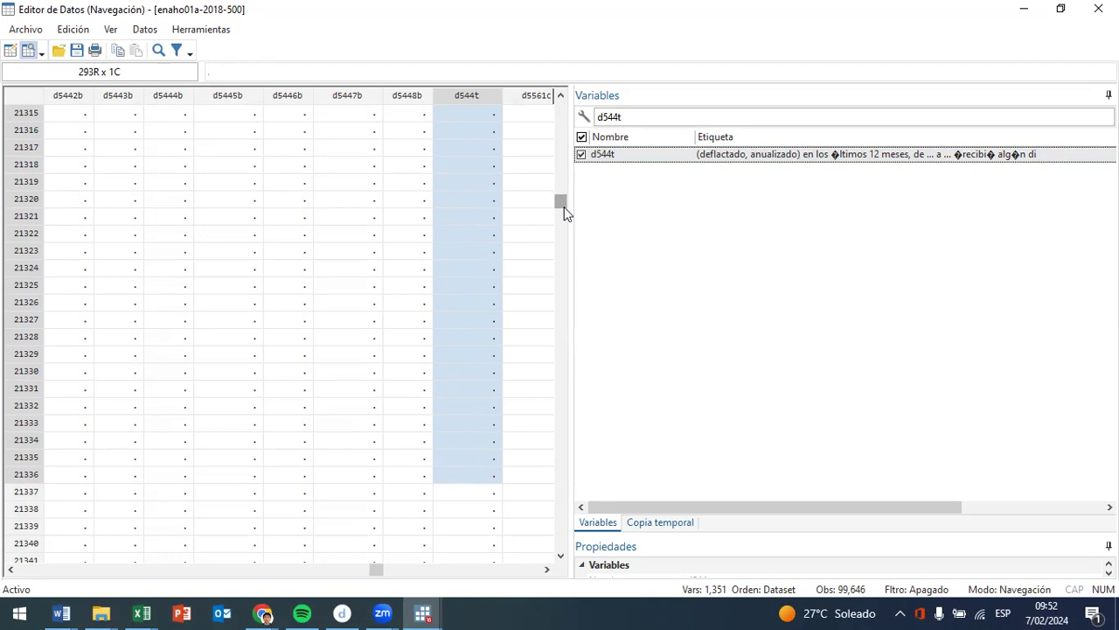
left_click_drag(564, 213, 559, 87)
left_click(469, 116)
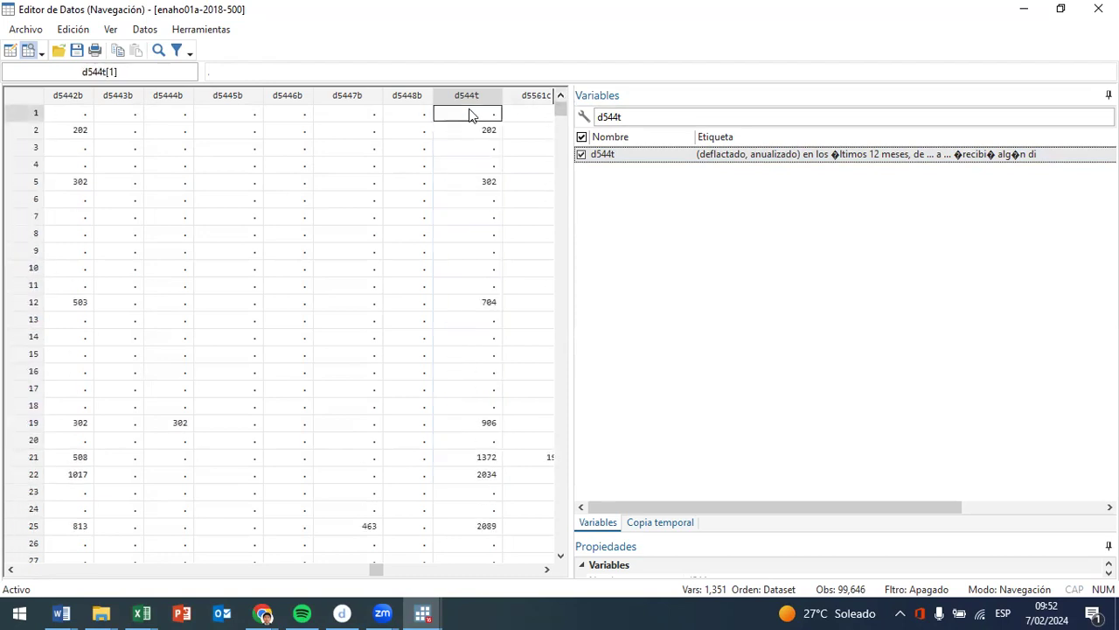
left_click(482, 147)
left_click(493, 166)
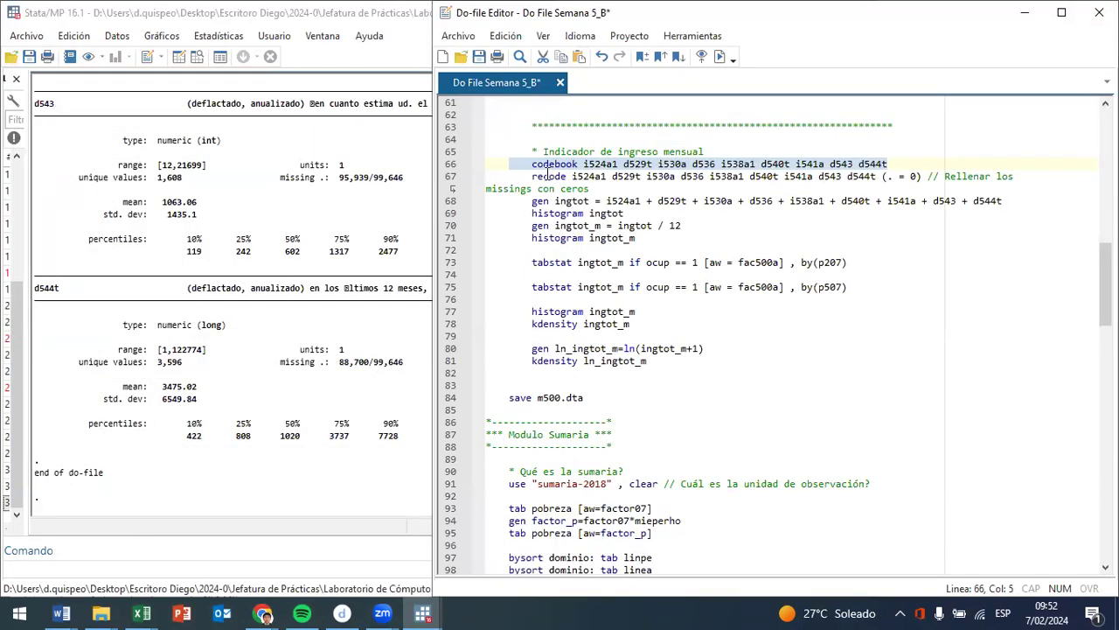
- Run lines 67 and 68 to recode missing income components to 0 and generate ingtot as their sum
left_click_drag(548, 175, 925, 175)
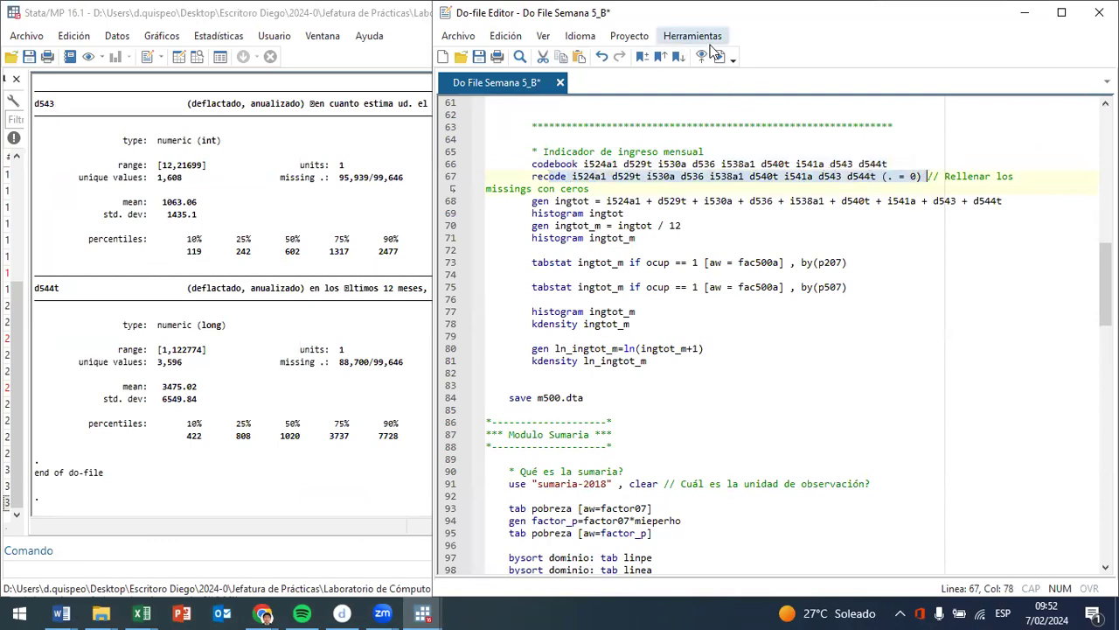
left_click(715, 55)
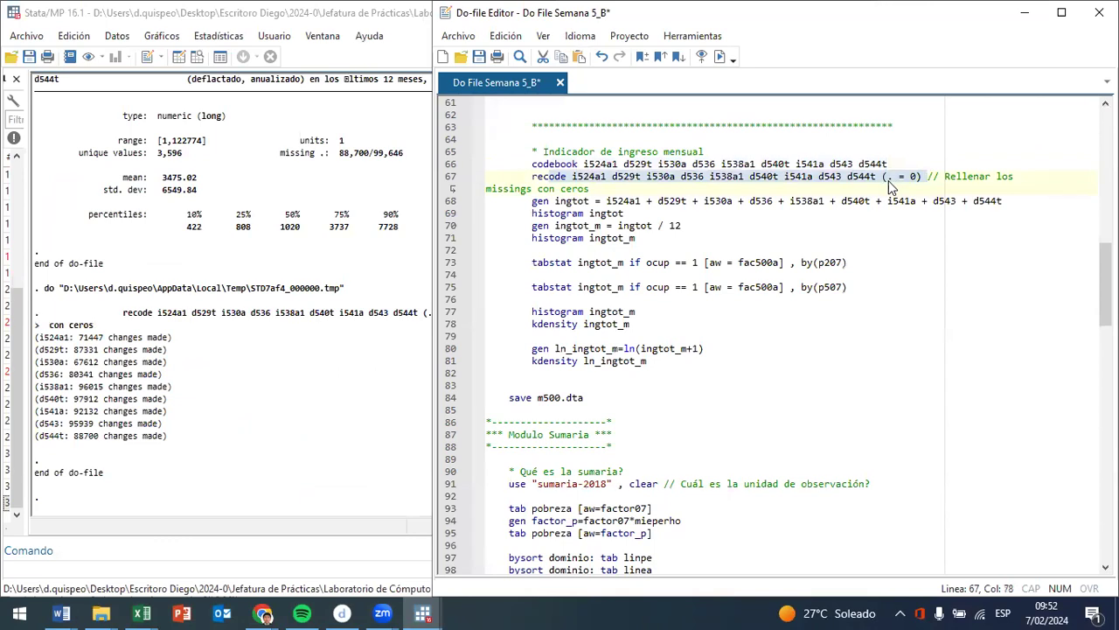
left_click_drag(532, 201, 817, 202)
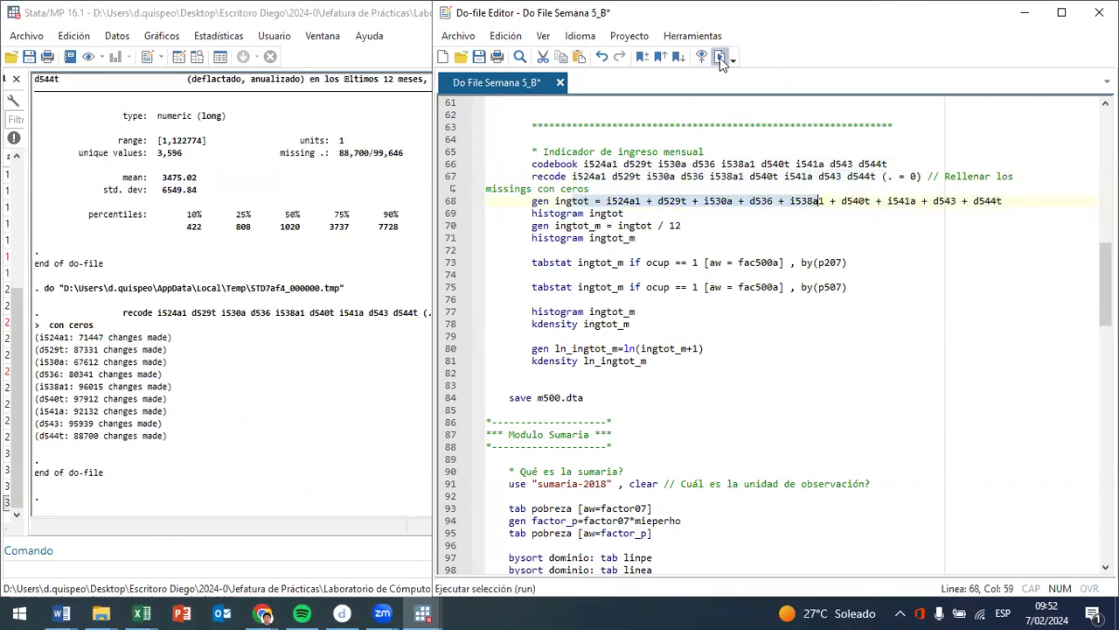
left_click(718, 56)
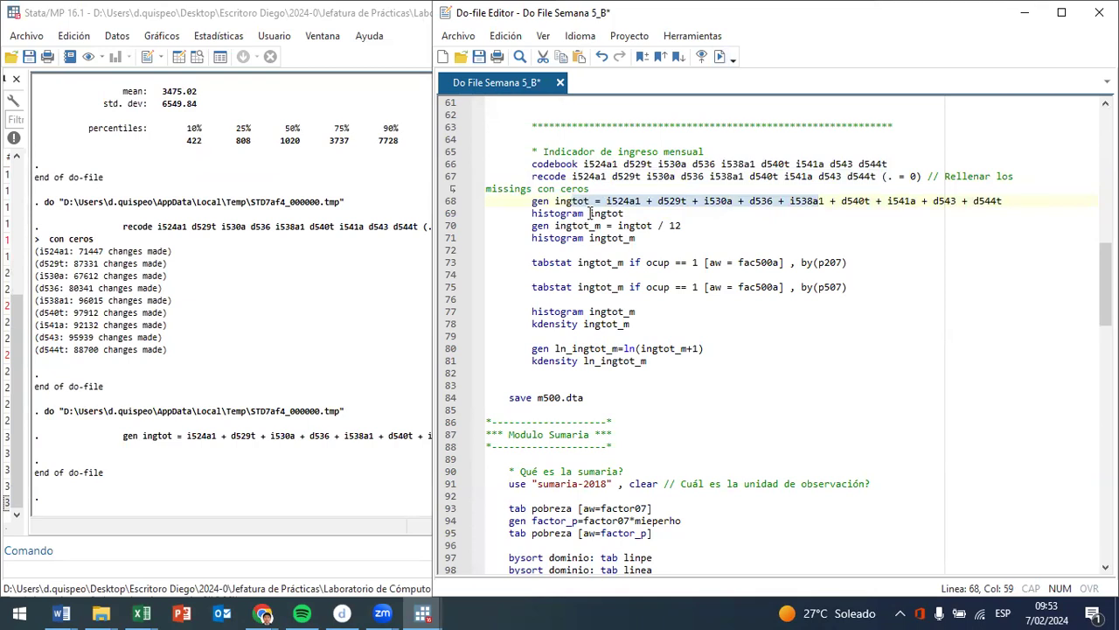
- Plot the histogram of ingtot from line 69, examine its distribution, and close the graph
left_click_drag(556, 213, 595, 213)
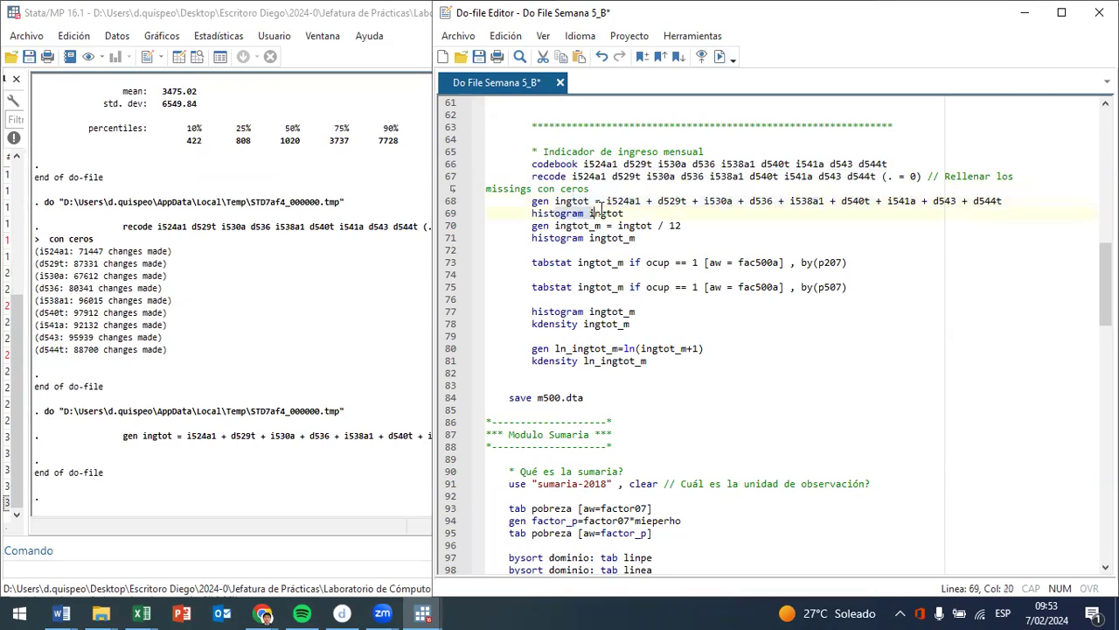
left_click(718, 56)
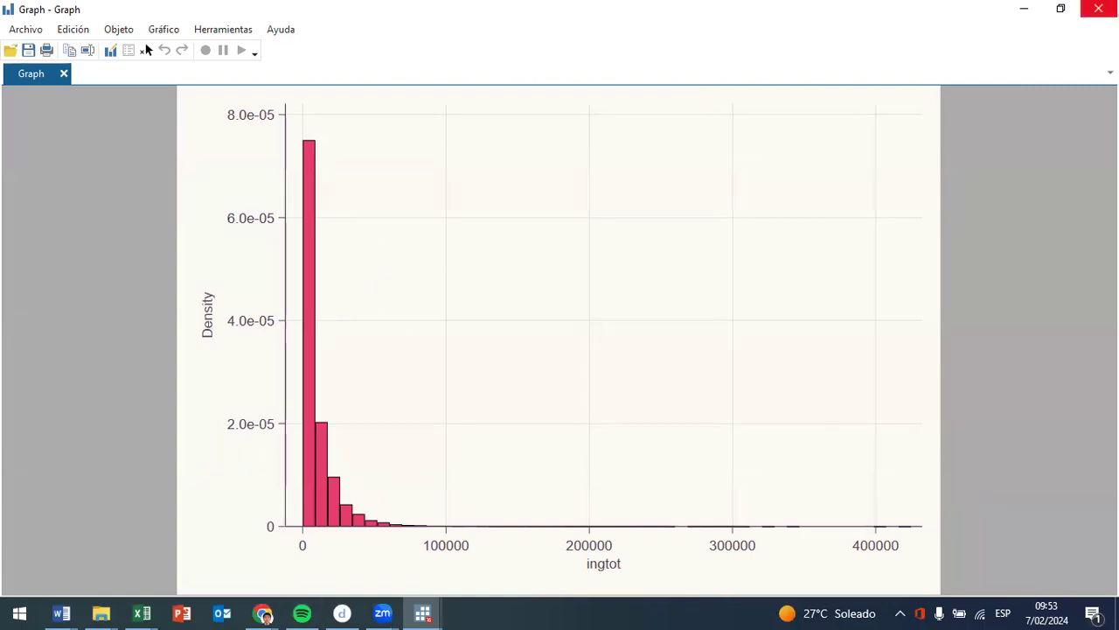
left_click(1098, 8)
- Generate monthly income ingtot_m as ingtot / 12, plot its histogram from line 71, and close the graph
left_click_drag(571, 226, 629, 227)
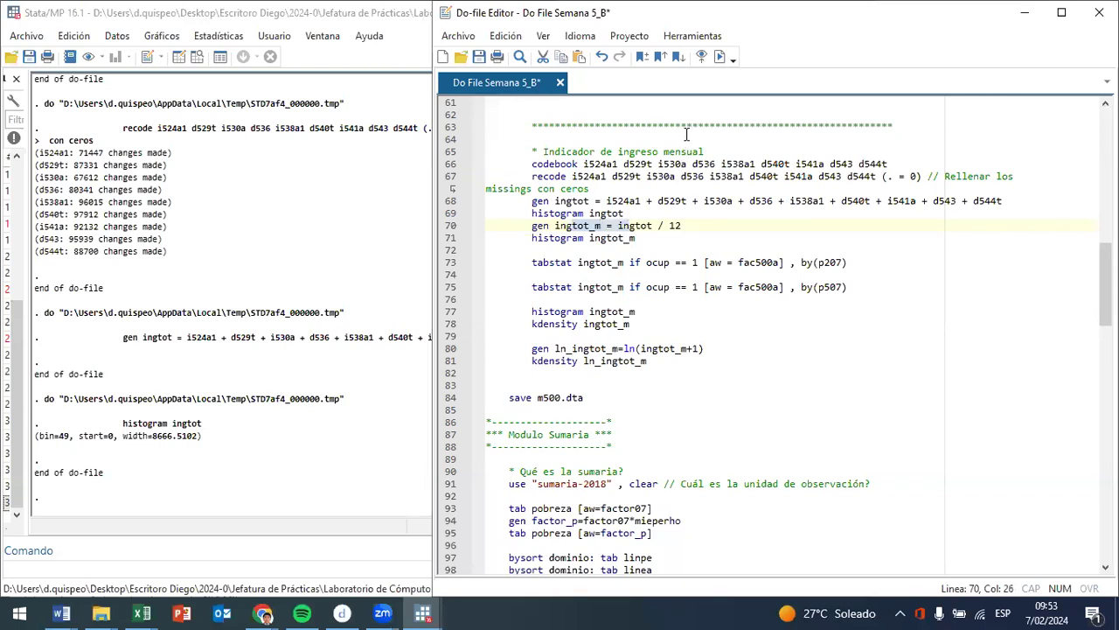
left_click(722, 56)
left_click_drag(636, 239, 591, 237)
left_click(722, 61)
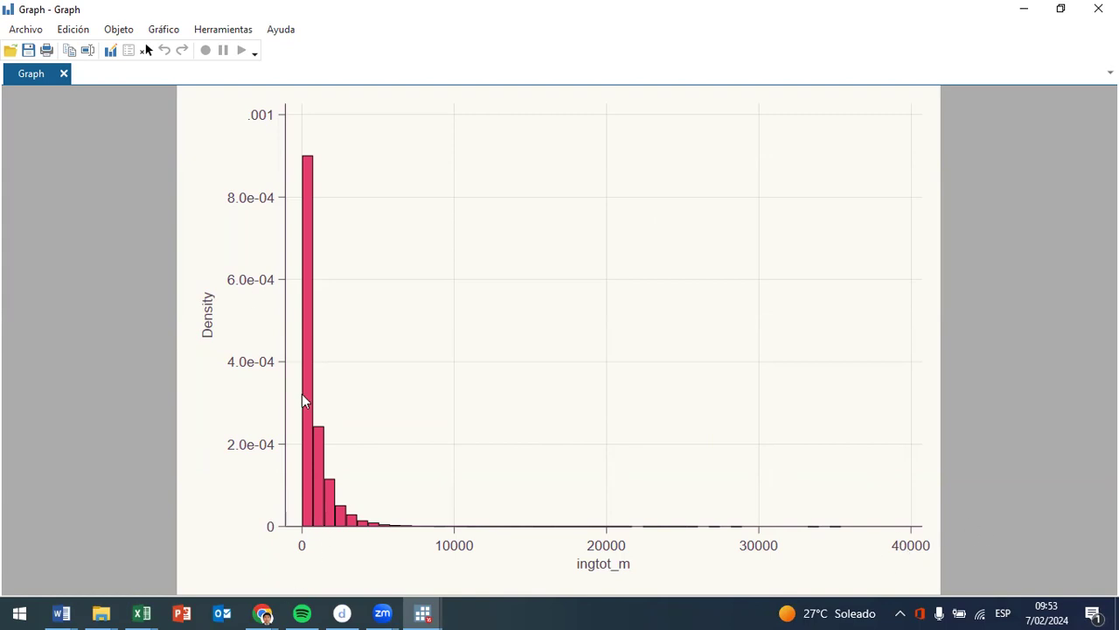
left_click(1098, 9)
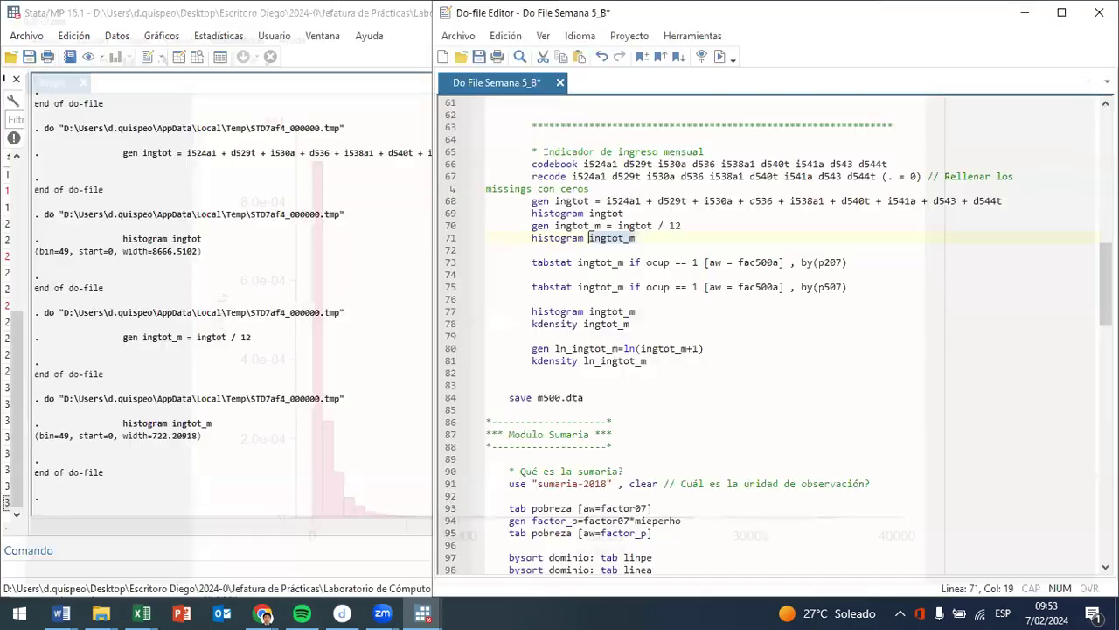
- Run tabstat ingtot_m for ocup == 1 weighted by fac500a and grouped by p207, and examine the hombre and mujer means
left_click_drag(564, 262, 691, 262)
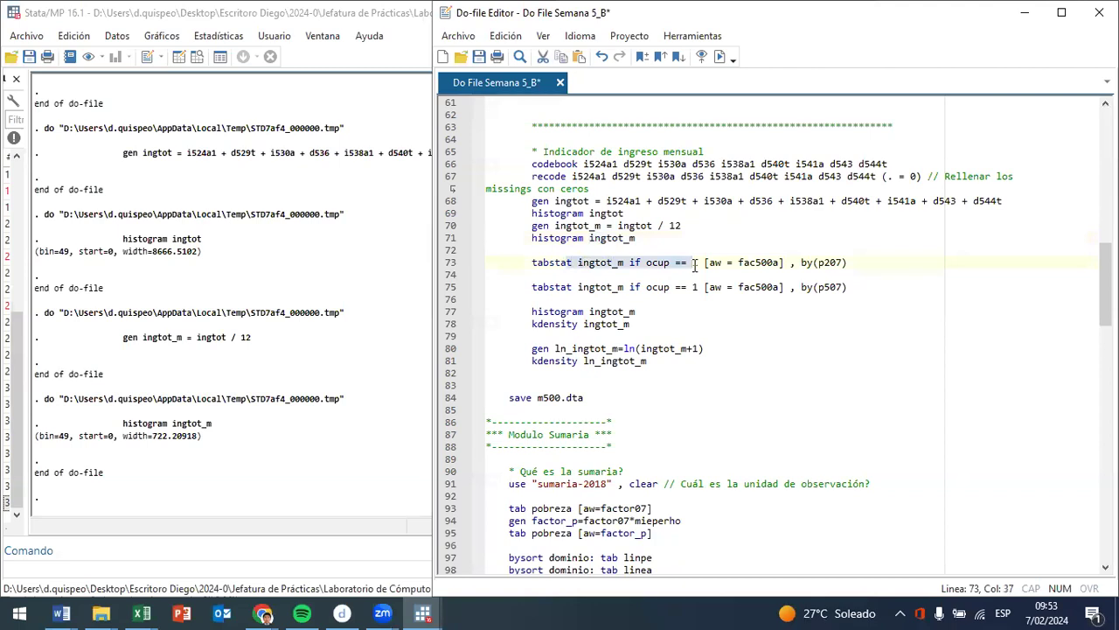
left_click(718, 54)
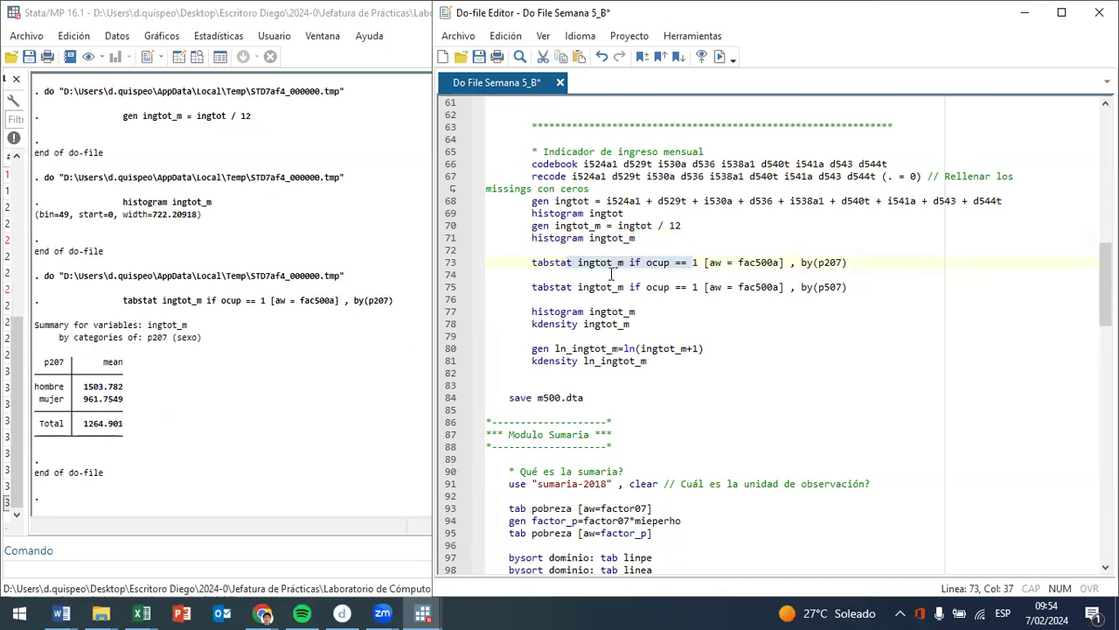
left_click_drag(578, 286, 768, 287)
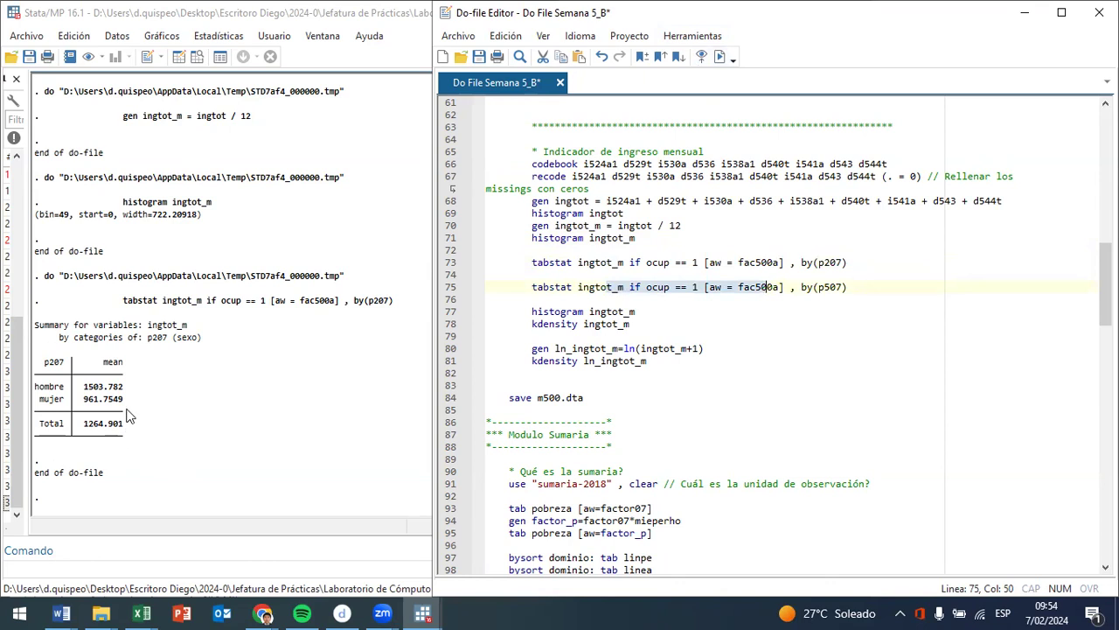
left_click_drag(128, 411, 5, 377)
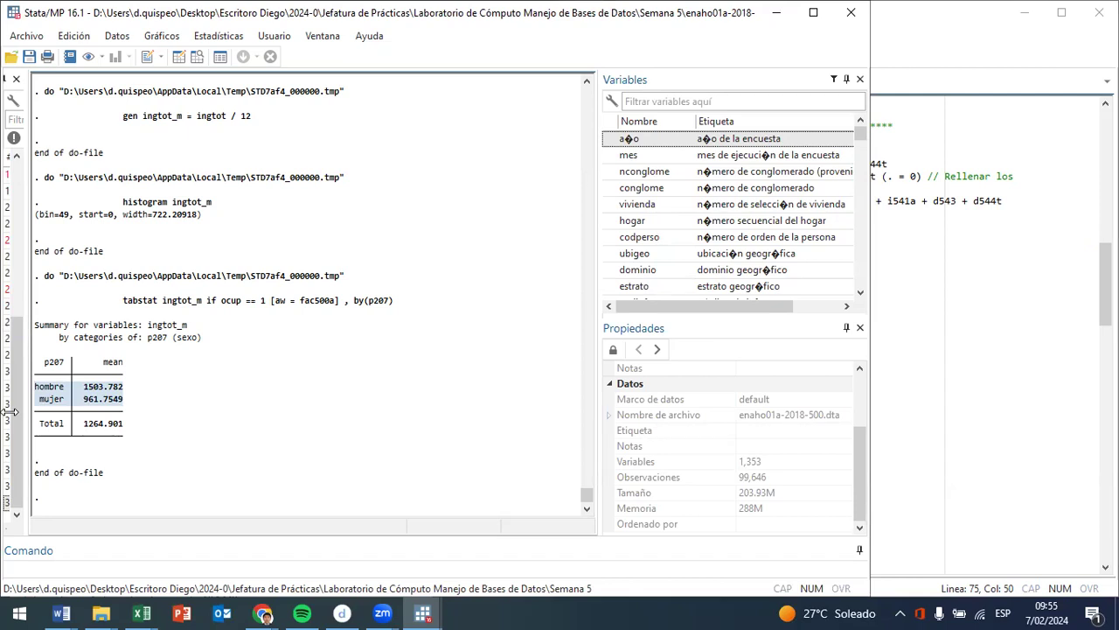
- Review lines 77 to 81 of the do-file, plot the histogram of ingtot_m from line 77, and close the graph
left_click(933, 42)
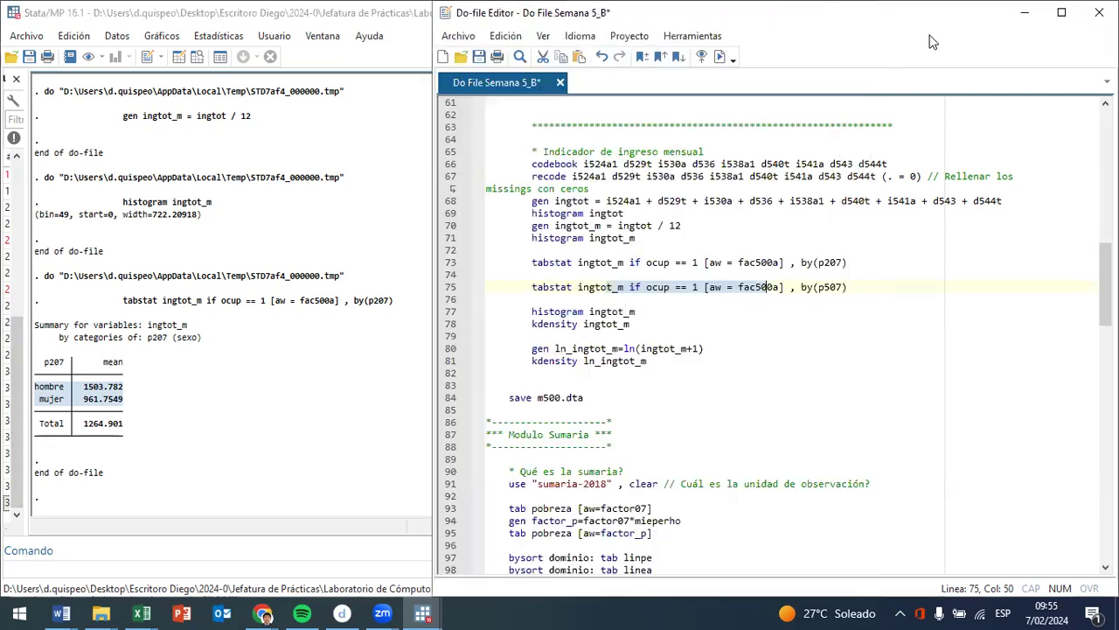
left_click_drag(572, 313, 619, 334)
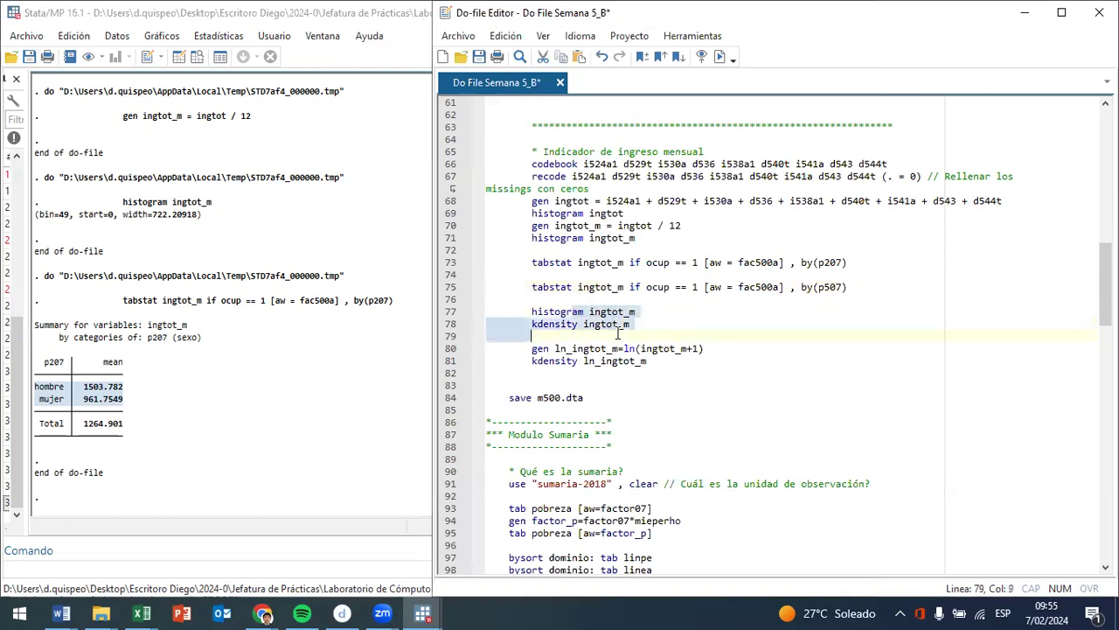
left_click(607, 348)
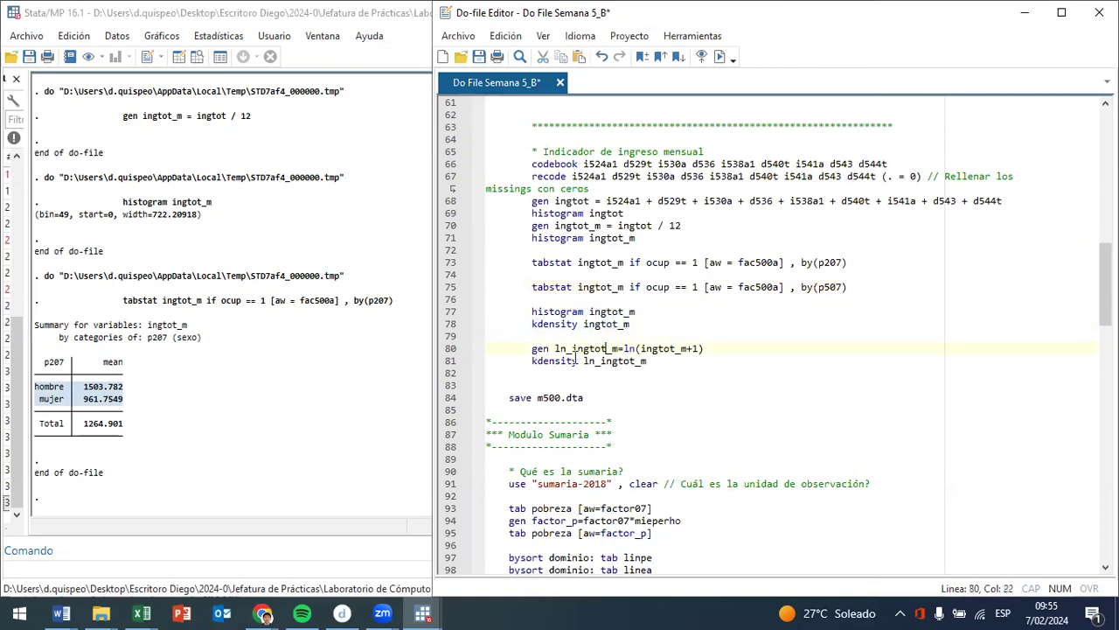
left_click_drag(705, 348, 524, 348)
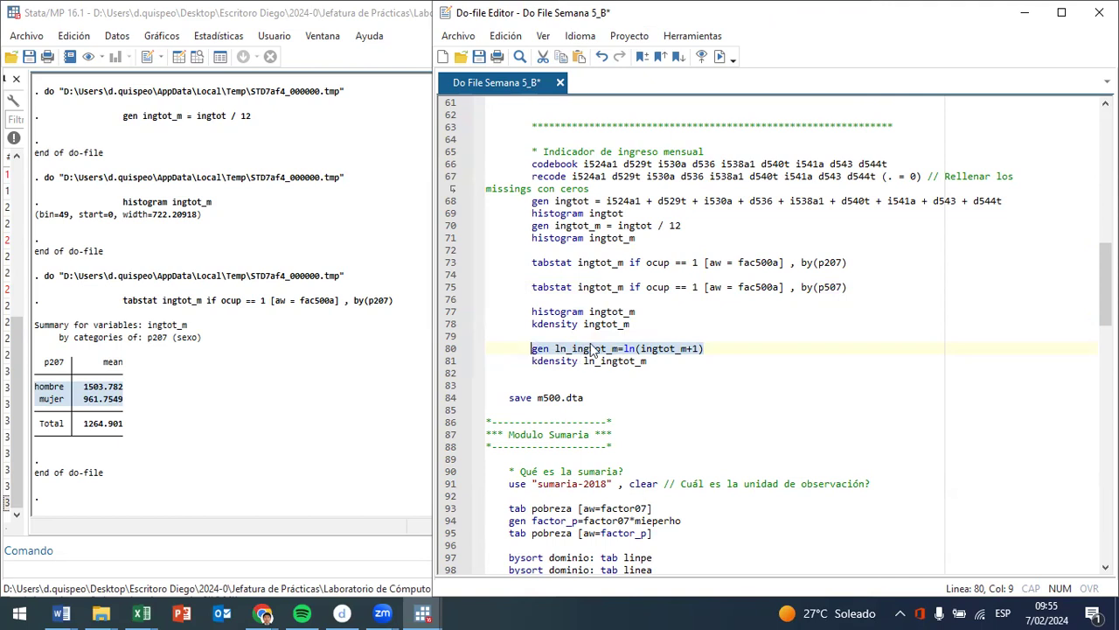
left_click(681, 348)
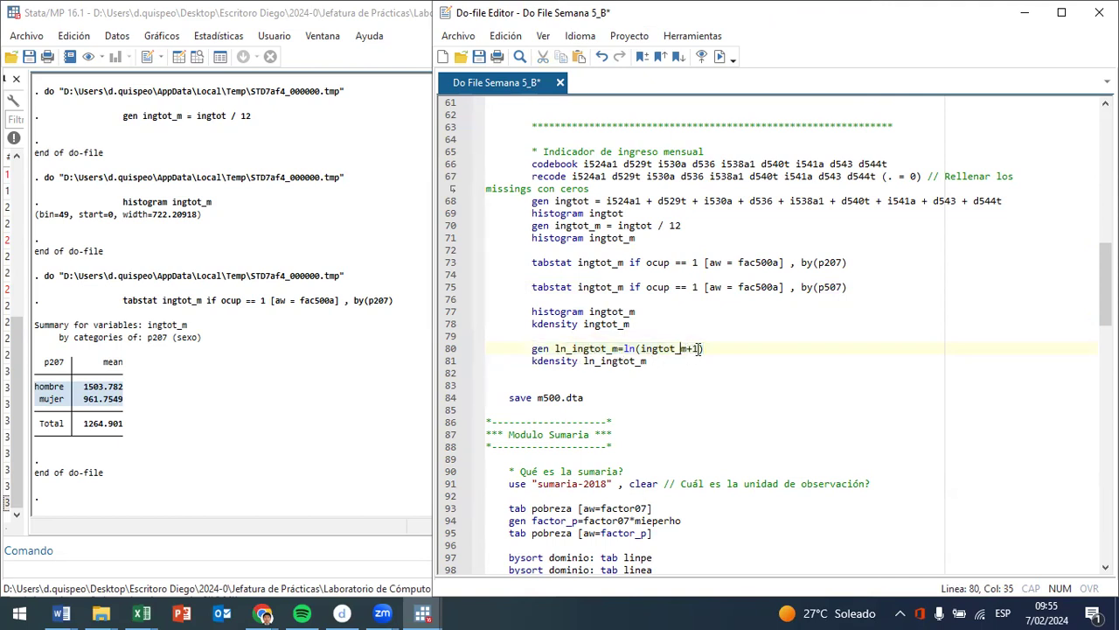
left_click(689, 348)
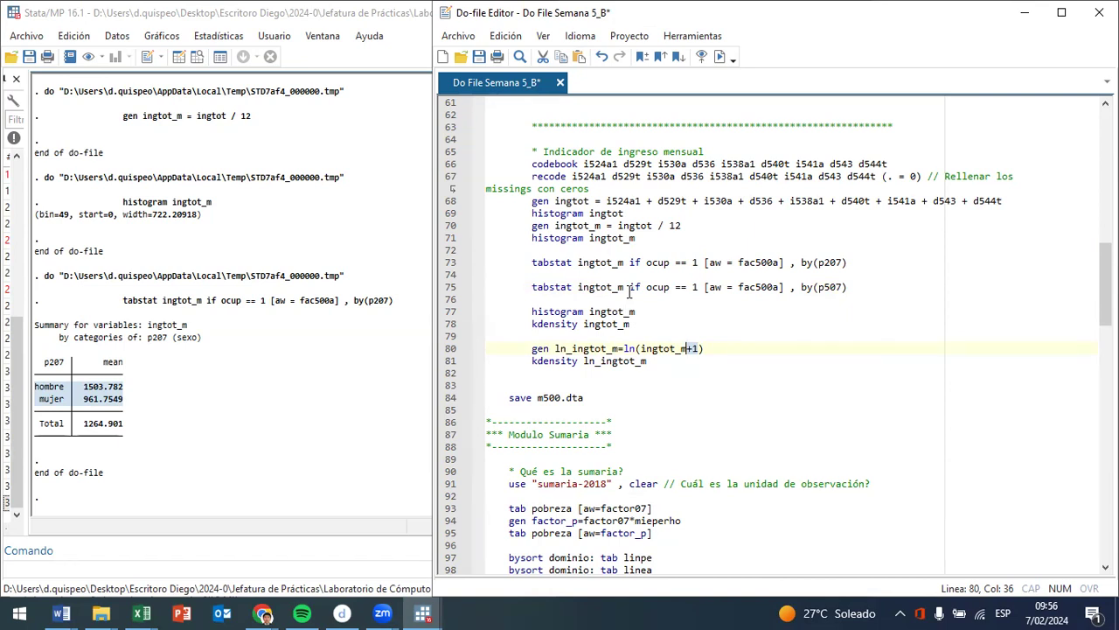
left_click_drag(589, 311, 627, 305)
left_click(720, 57)
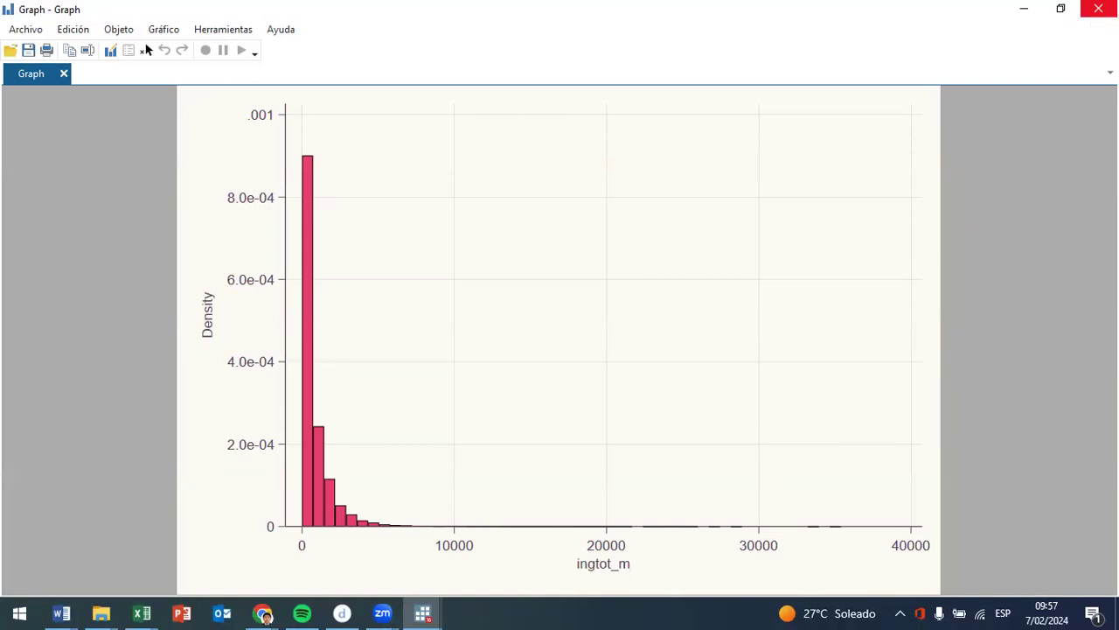
left_click(1099, 9)
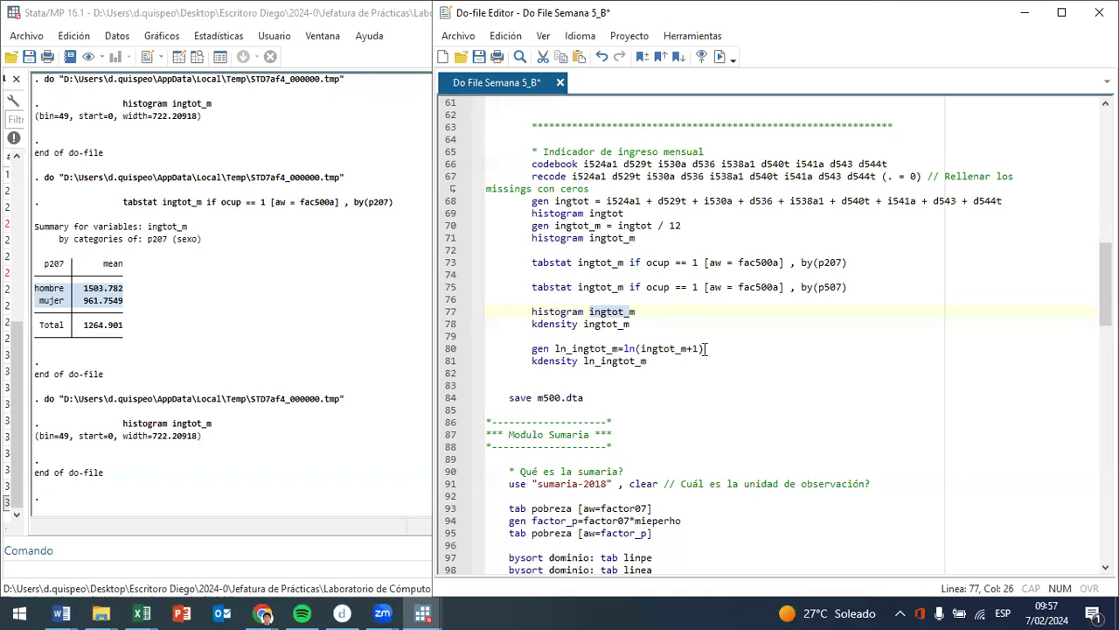
- Examine the ln(ingtot_m+1) expression in line 80, focusing on the role of the +1 term
left_click(707, 349)
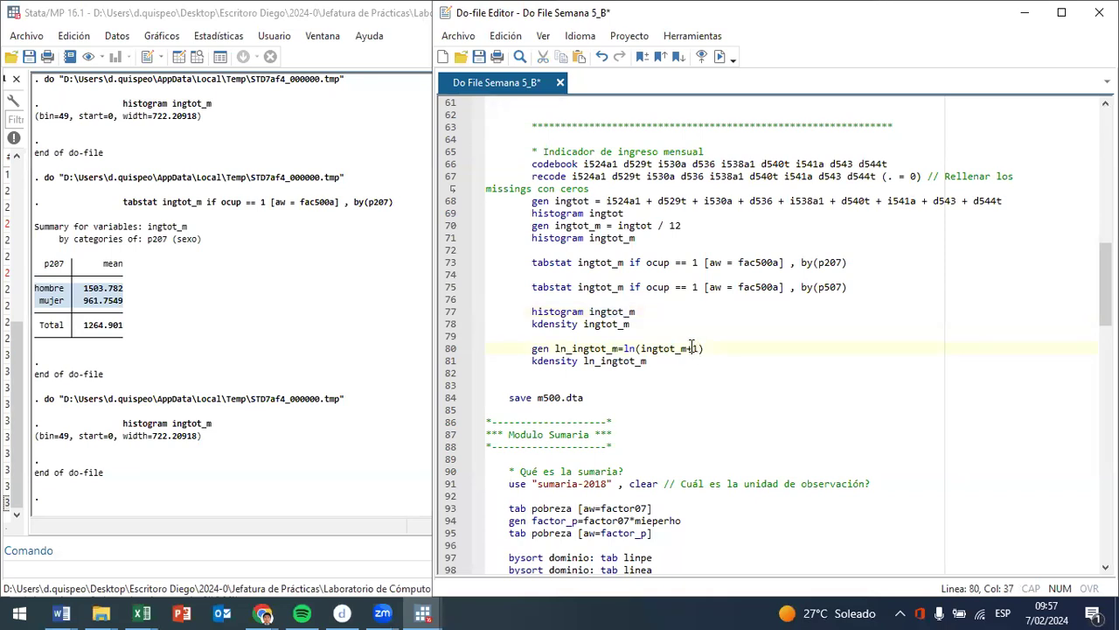
left_click_drag(692, 349, 702, 346)
left_click_drag(686, 350, 641, 350)
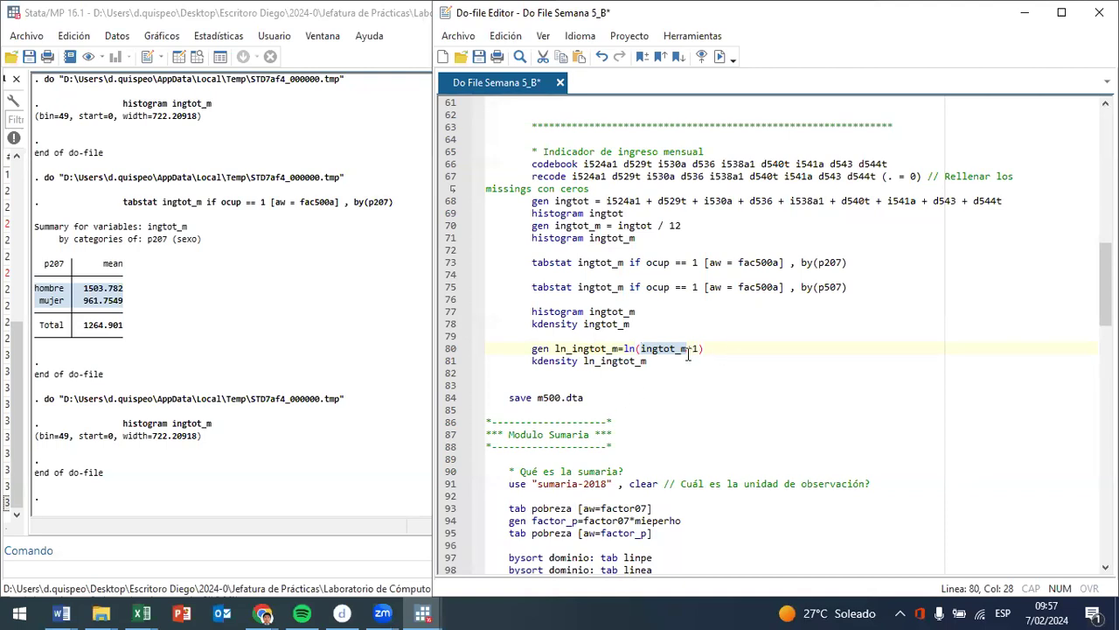
mouse_move(701, 347)
left_mouse_down()
mouse_move(532, 348)
mouse_move(689, 348)
left_mouse_up()
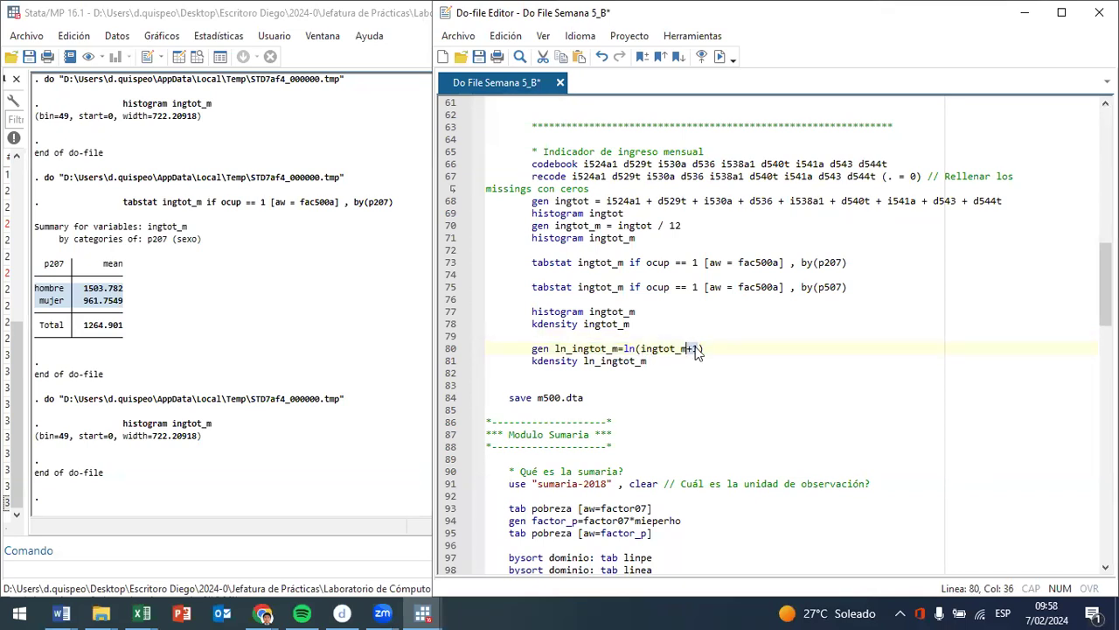
left_click(630, 348)
left_click_drag(625, 348, 705, 347)
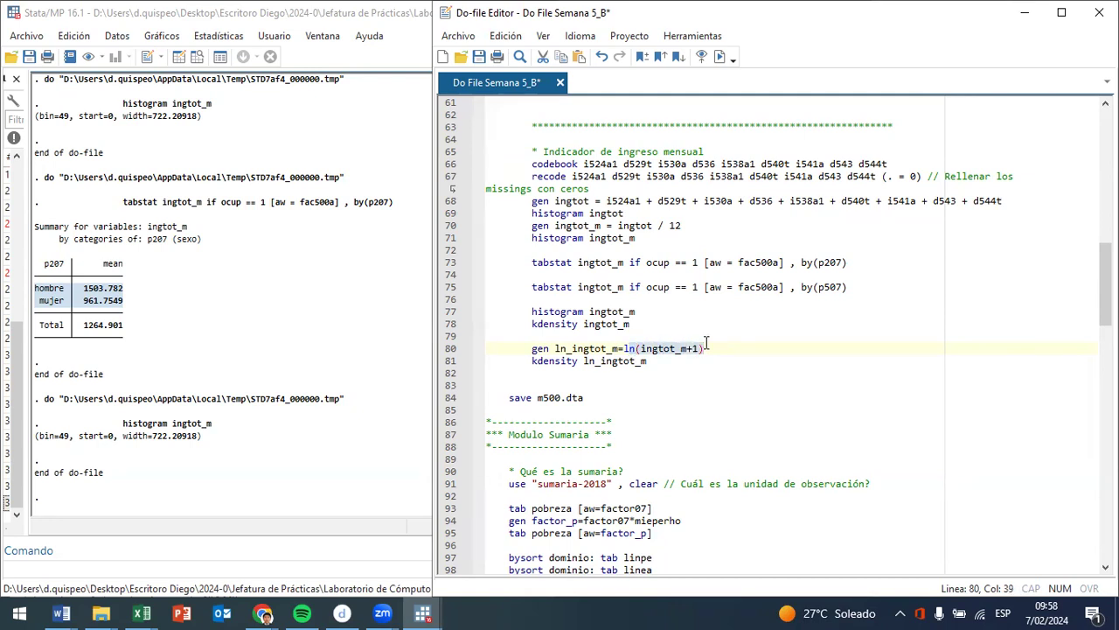
mouse_move(622, 348)
left_mouse_down()
mouse_move(595, 348)
mouse_move(636, 339)
mouse_move(629, 348)
left_mouse_up()
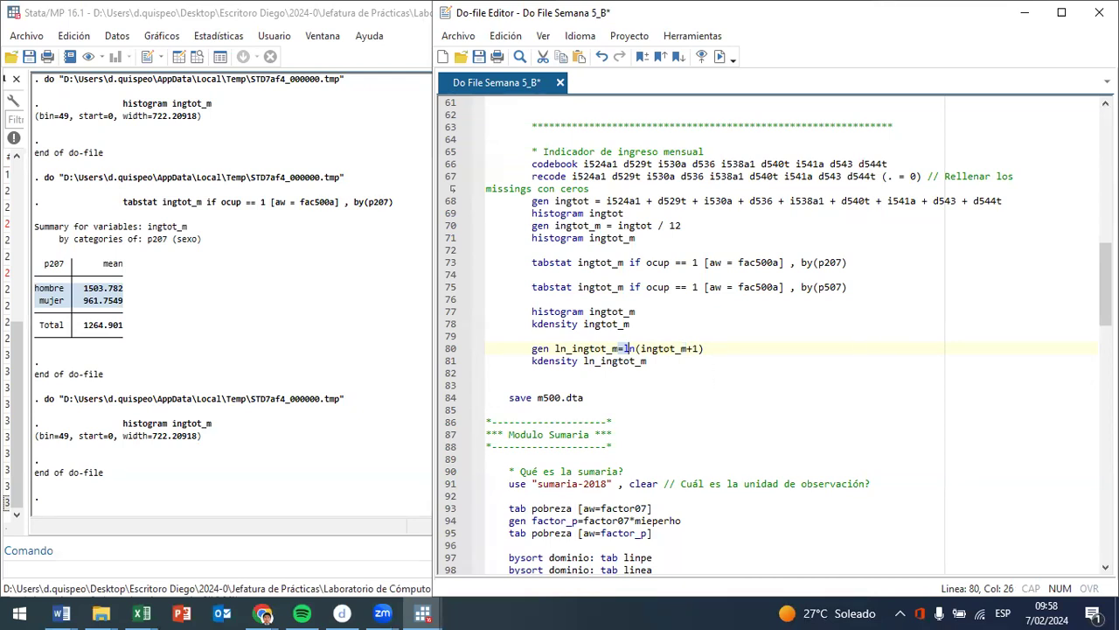
left_click(693, 348)
left_click_drag(693, 348, 699, 349)
key("BackSpace")
key("ctrl+z")
- Generate ln_ingtot_m as ln(ingtot_m+1) from line 80, plot its kernel density from line 81, and close the graph
left_click_drag(550, 350, 685, 349)
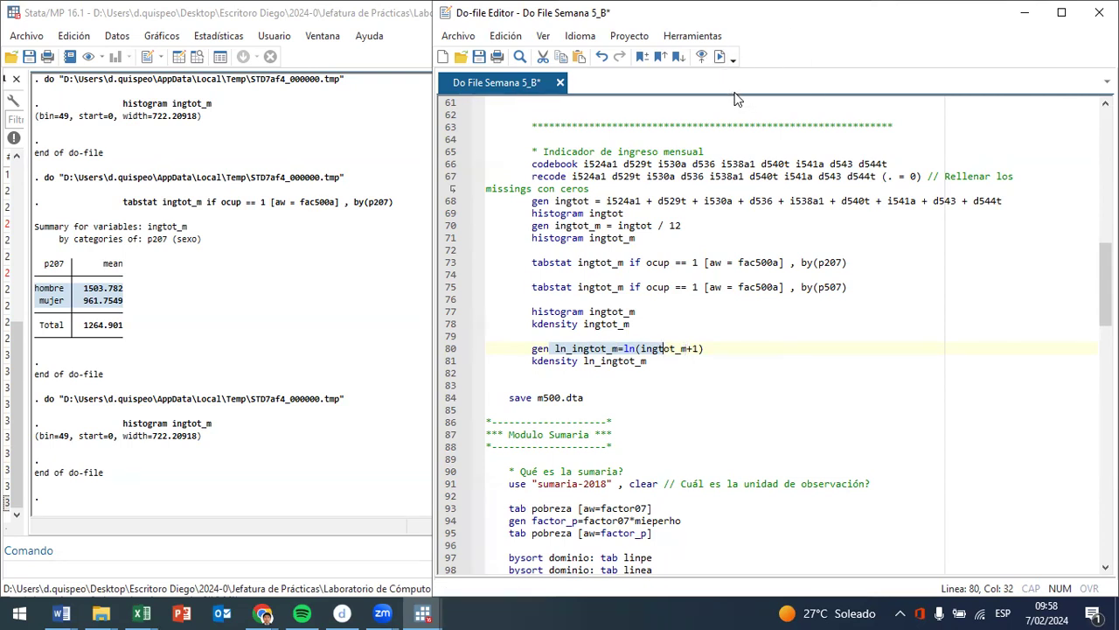
left_click(719, 56)
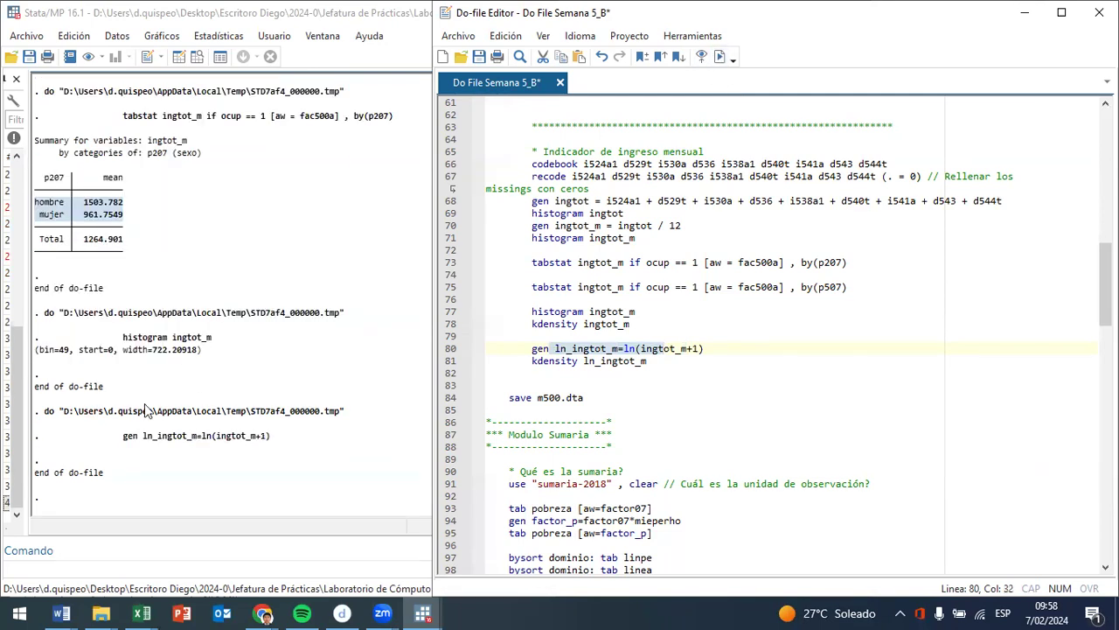
left_click_drag(584, 360, 622, 360)
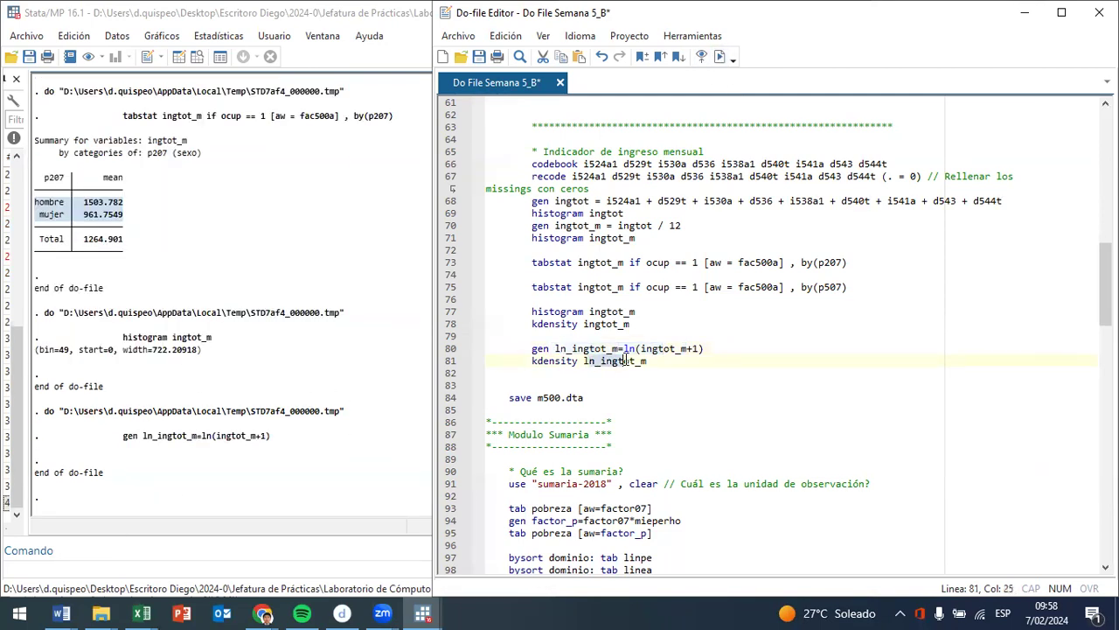
left_click(715, 58)
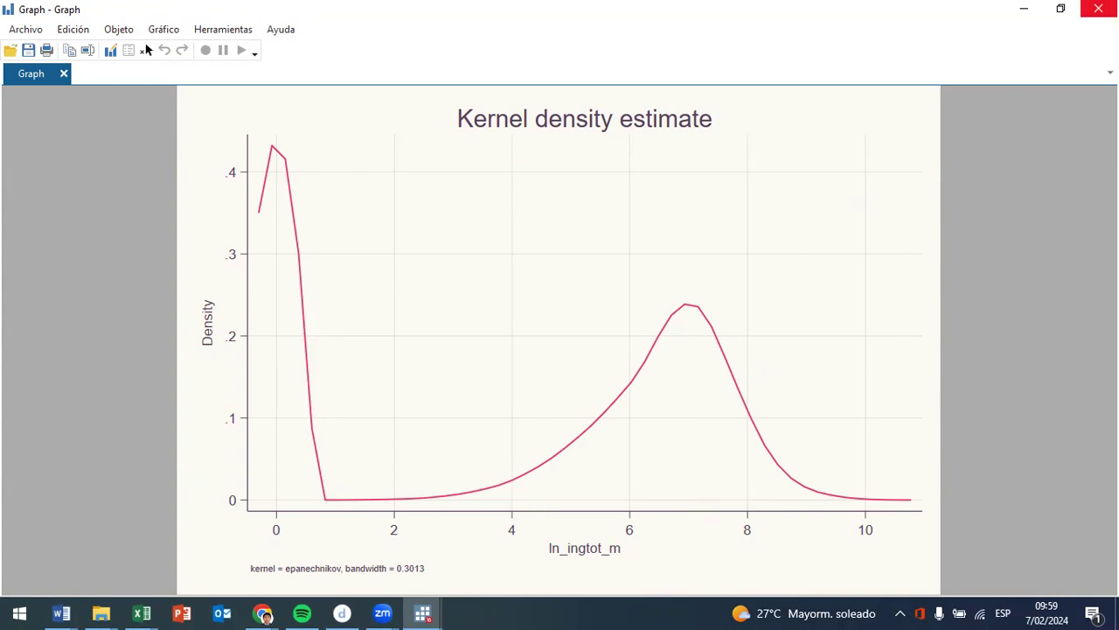
left_click(1098, 8)
- Copy the condition if ocup == 1 from line 73 onto the end of the kdensity ln_ingtot_m command in line 81
left_click(689, 350)
left_click(695, 360)
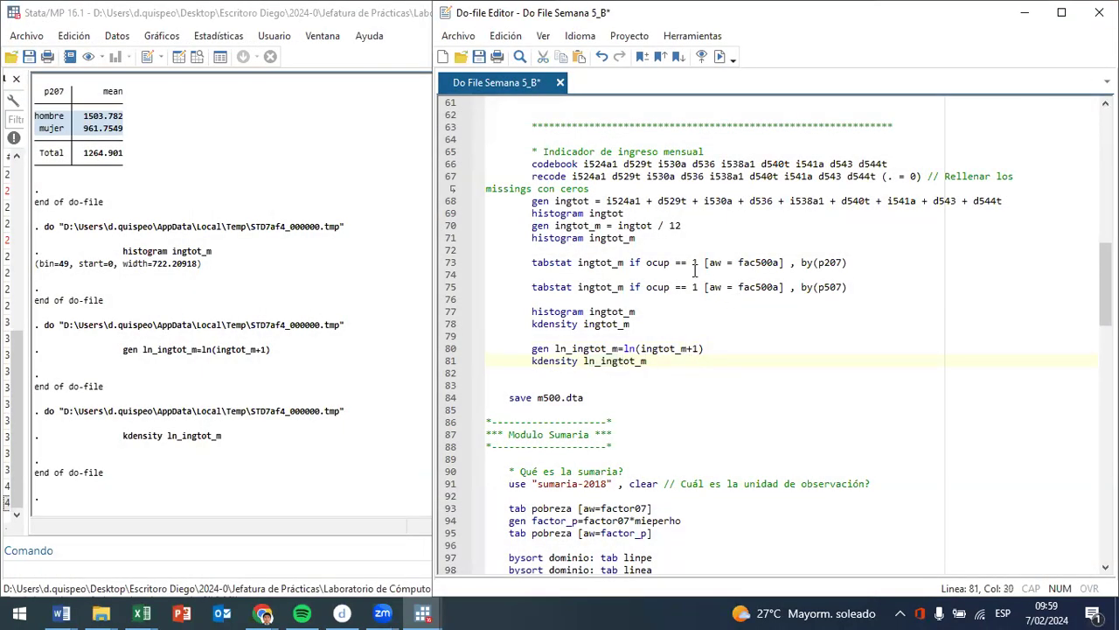
left_click_drag(697, 263, 629, 263)
key("ctrl+c")
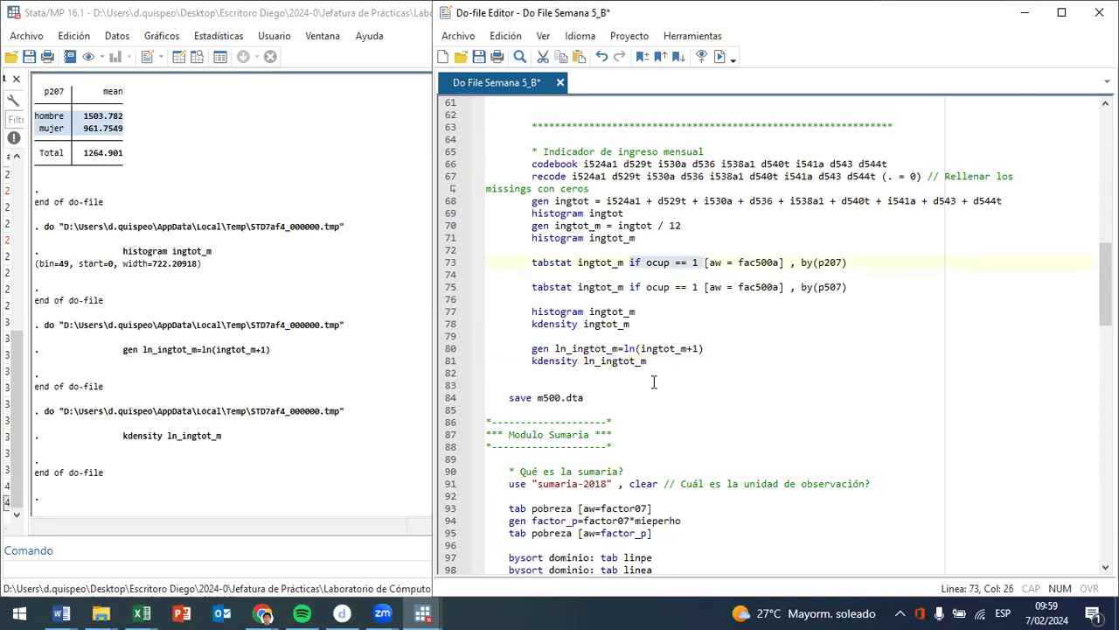
left_click(670, 351)
left_click(680, 360)
key("ctrl+v")
- Run kdensity ln_ingtot_m if ocup == 1, examine the density curve, and close the graph
left_click_drag(675, 360, 661, 360)
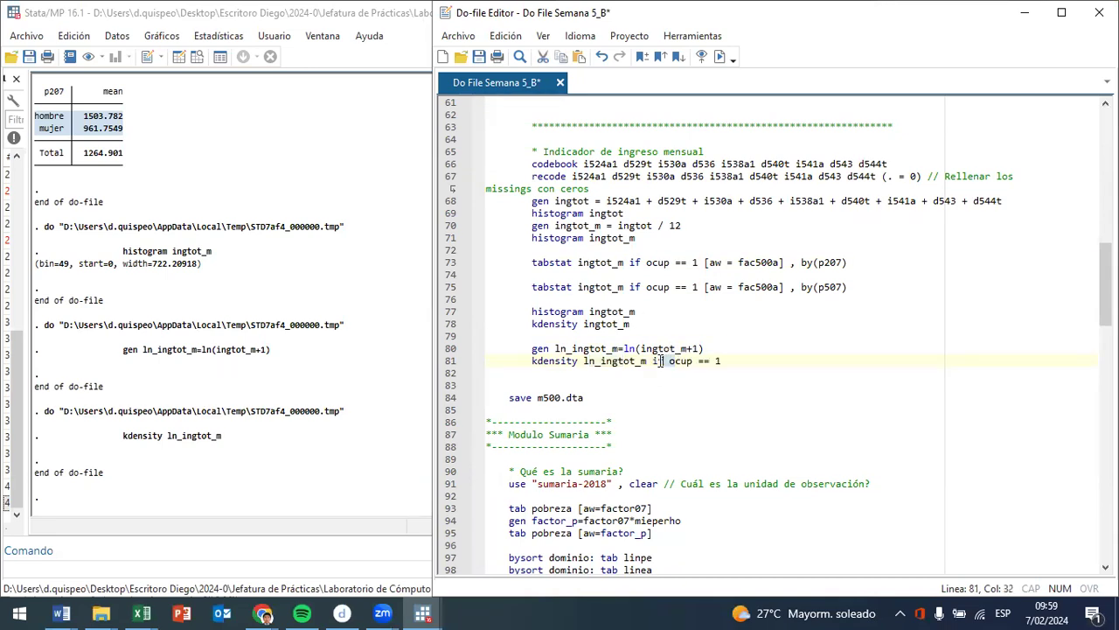
key("ctrl+d")
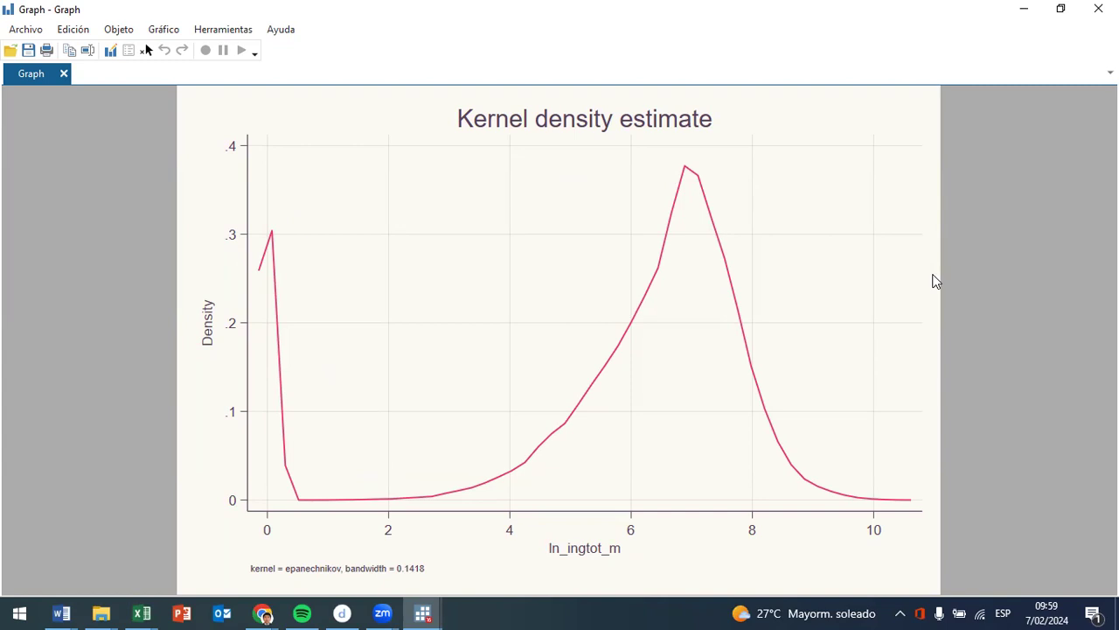
left_click(1098, 8)
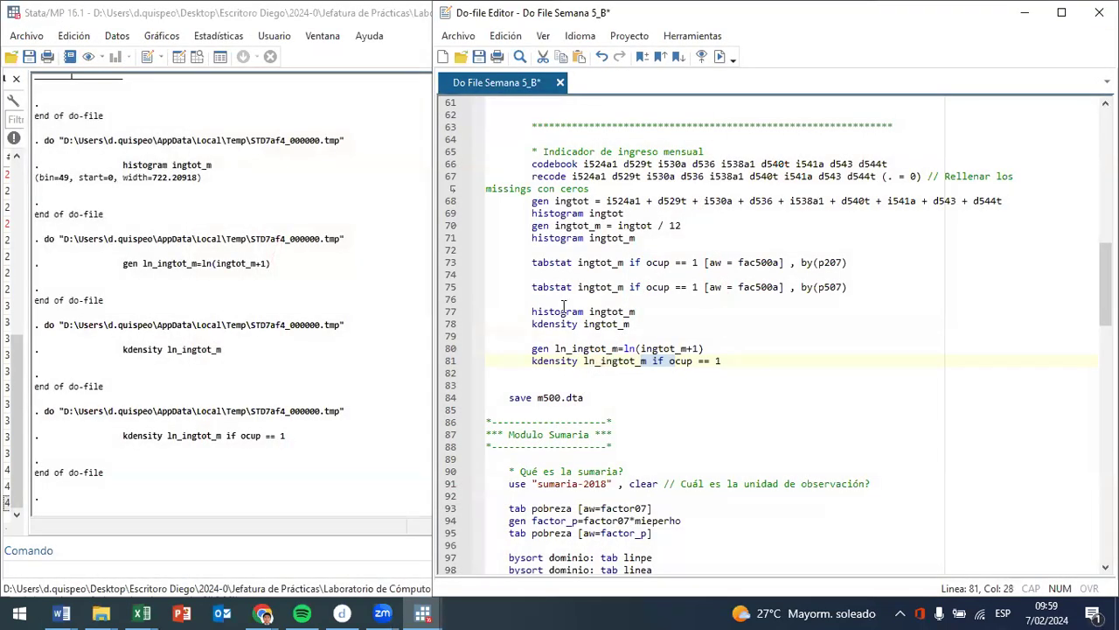
- Replot the histogram of ingtot_m for comparison, close the graph, and review the ln(ingtot_m+1) transformation in line 80
triple_click(563, 308)
left_click(719, 56)
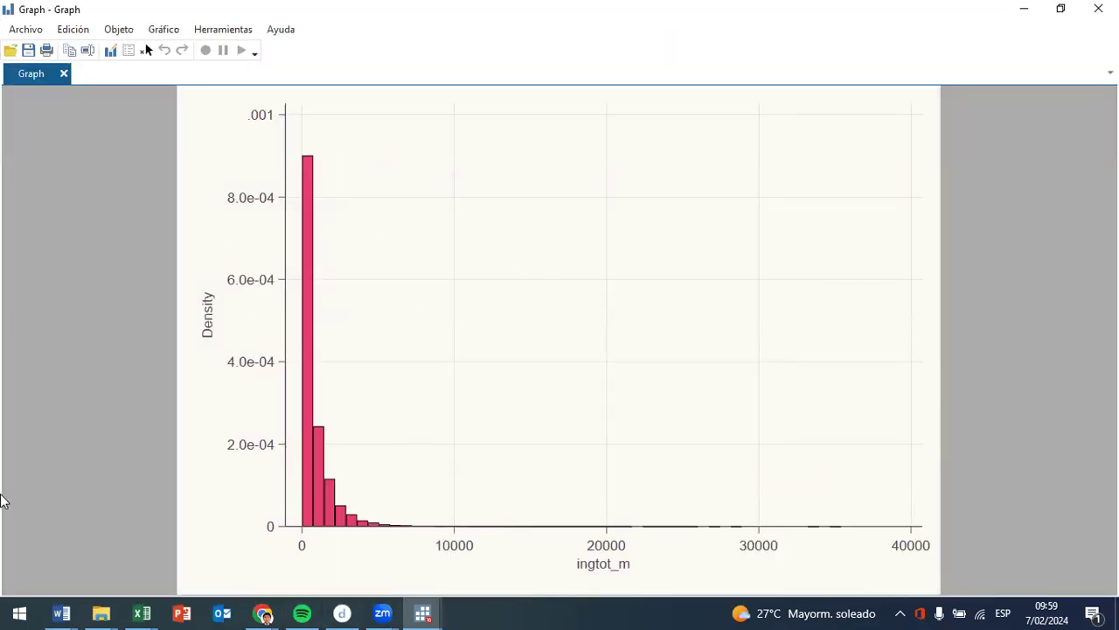
left_click(1098, 8)
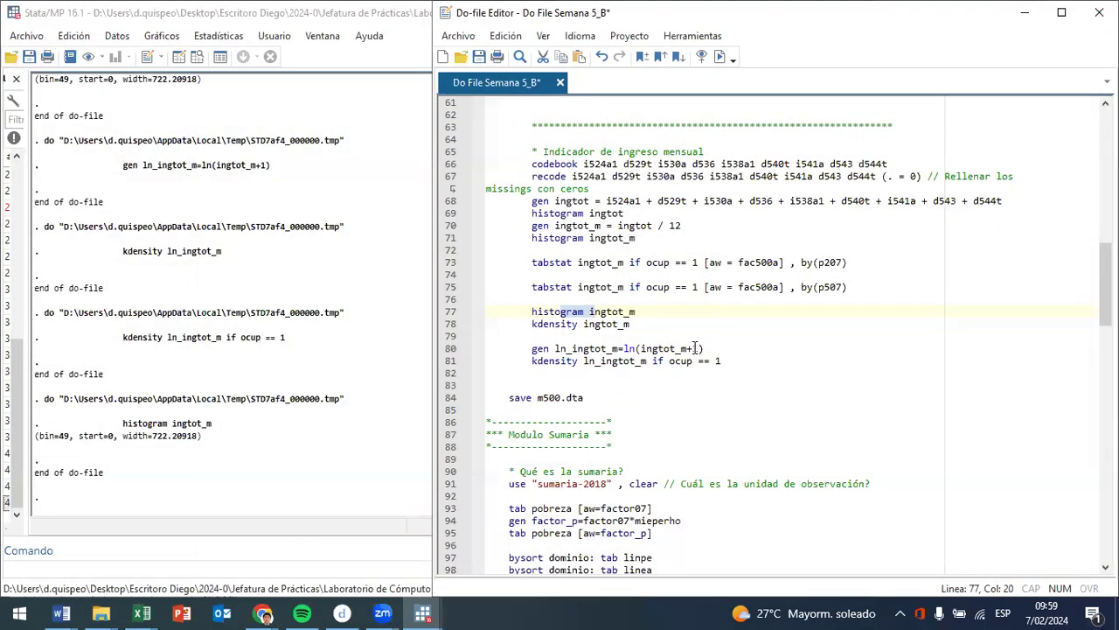
left_click_drag(710, 348, 635, 348)
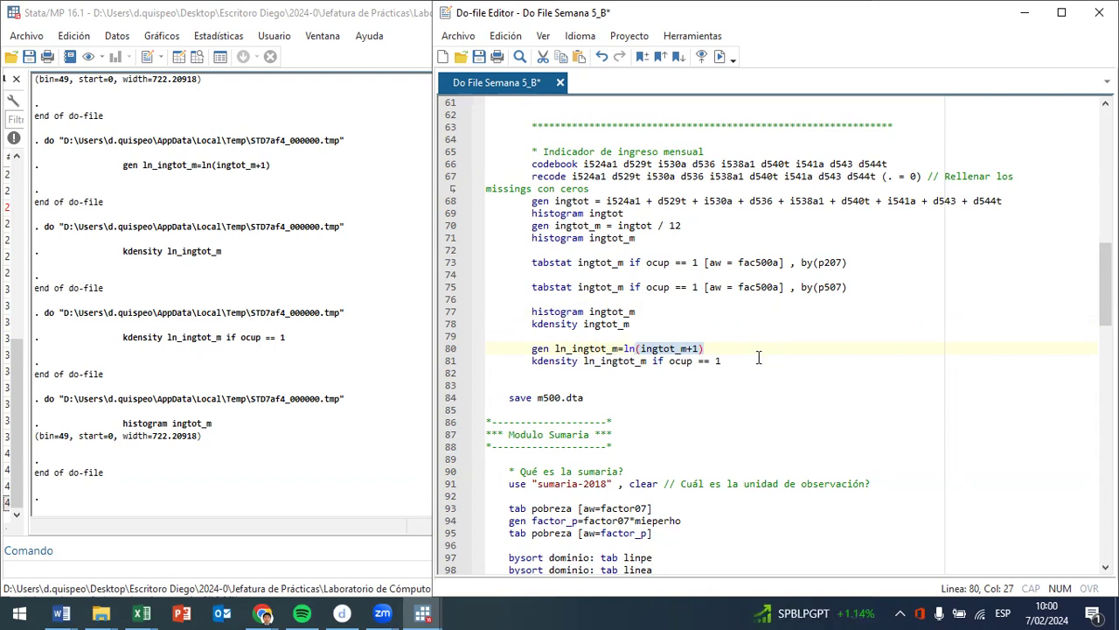
- Run line 84 to save the dataset as m500.dta
left_click(509, 399)
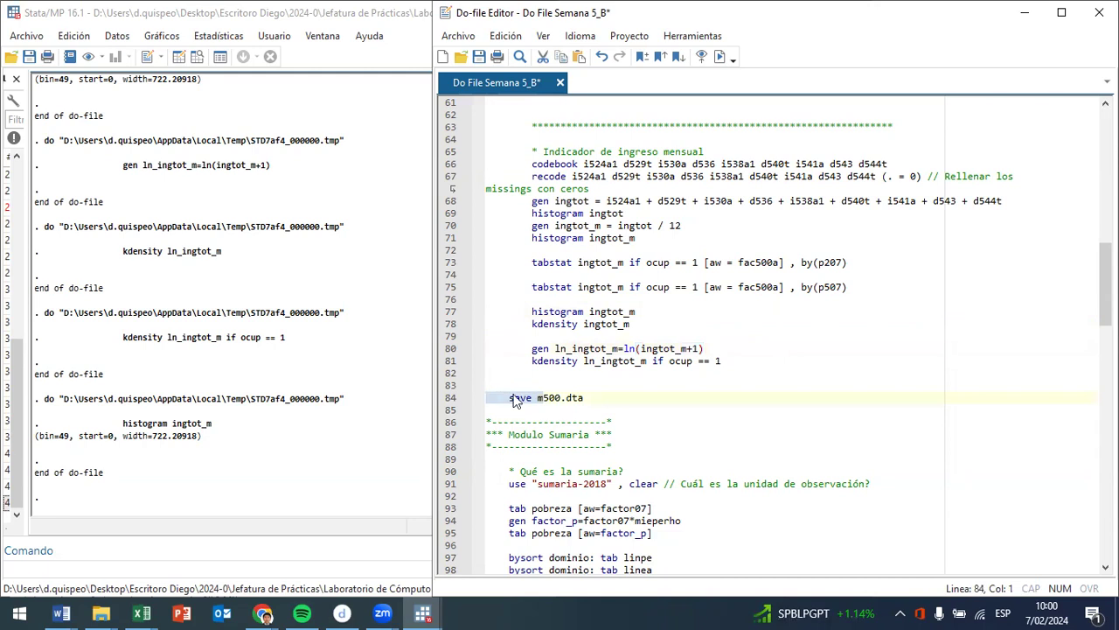
left_click(719, 56)
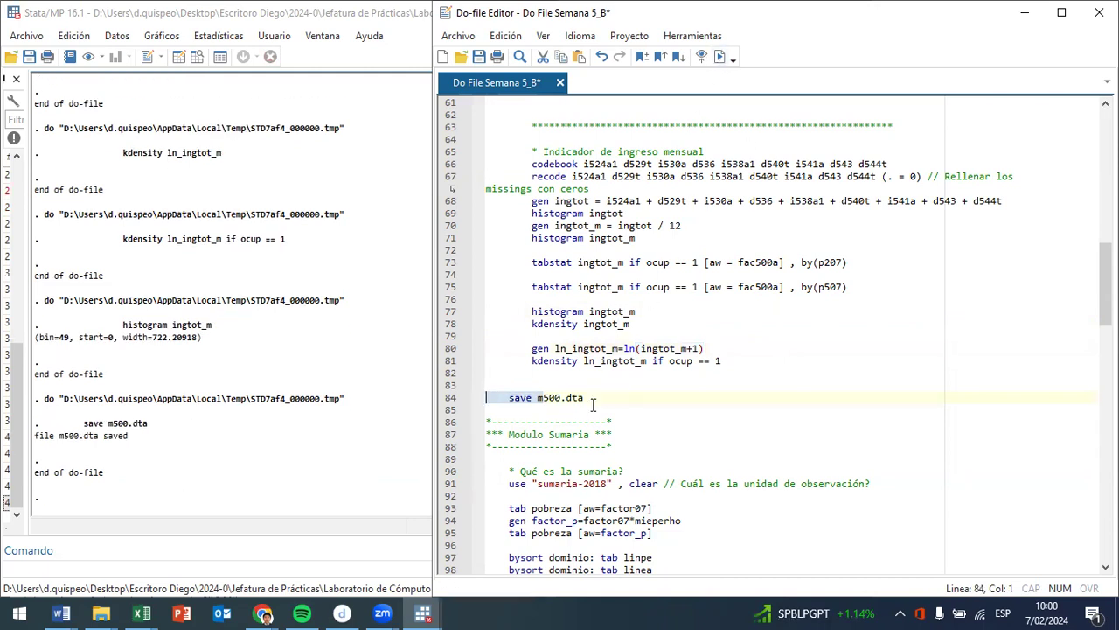
- Insert 12 blank lines between the save m500.dta command and the Modulo Sumaria section, and save the do-file
left_click(560, 411)
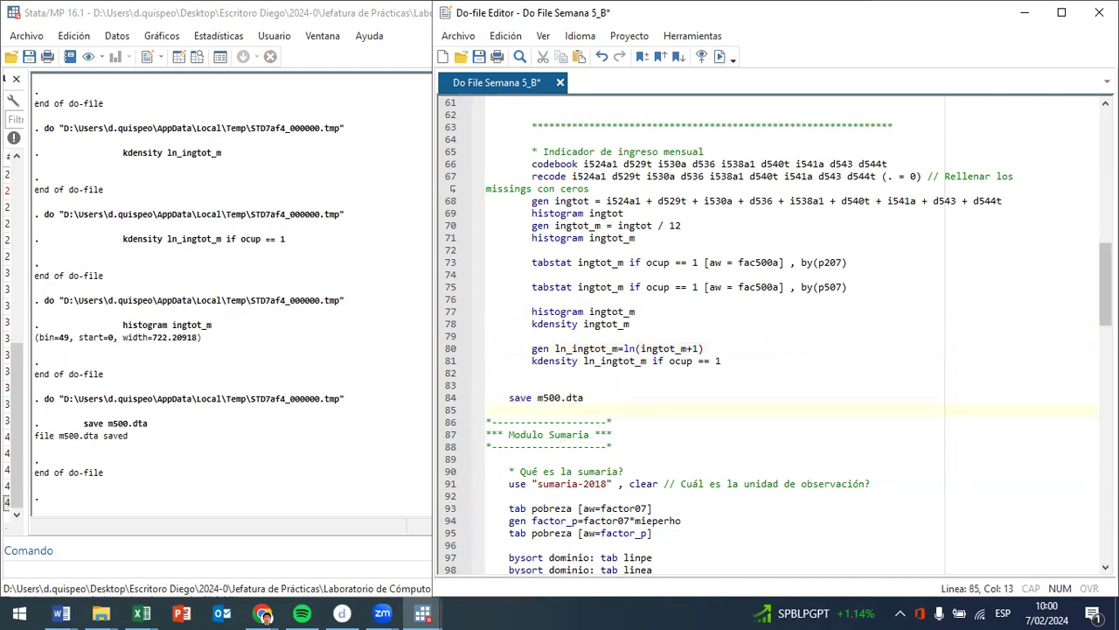
key("Return")
key("Return")
key("Return")
key("Return")
key("Return")
key("Return")
key("Return")
key("Return")
key("Return")
key("Return")
key("Return")
key("Return")
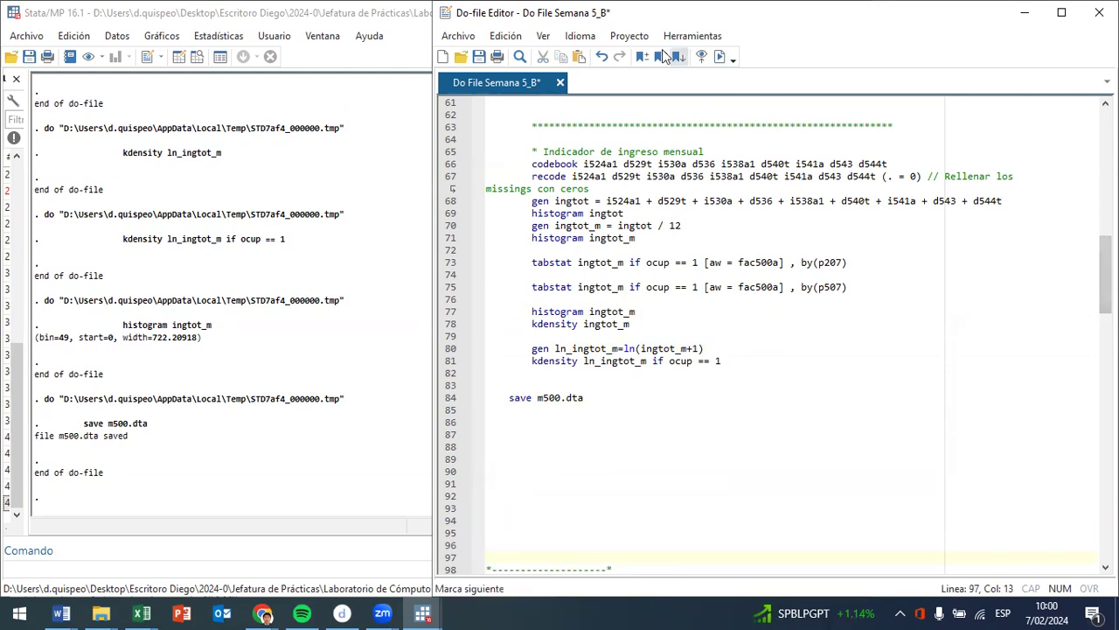
left_click(479, 56)
- Review the remaining do-file sections from Modulo Sumaria to the module merges, and return to the start of the file
scroll(769, 332, "down", 12)
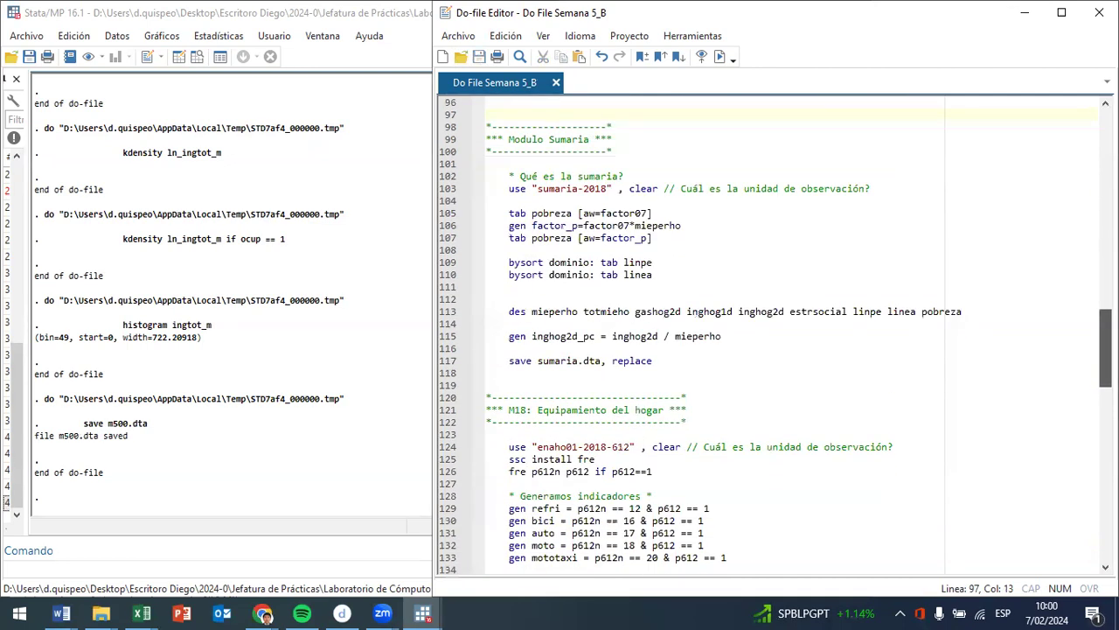
scroll(769, 332, "down", 5)
scroll(769, 332, "down", 7)
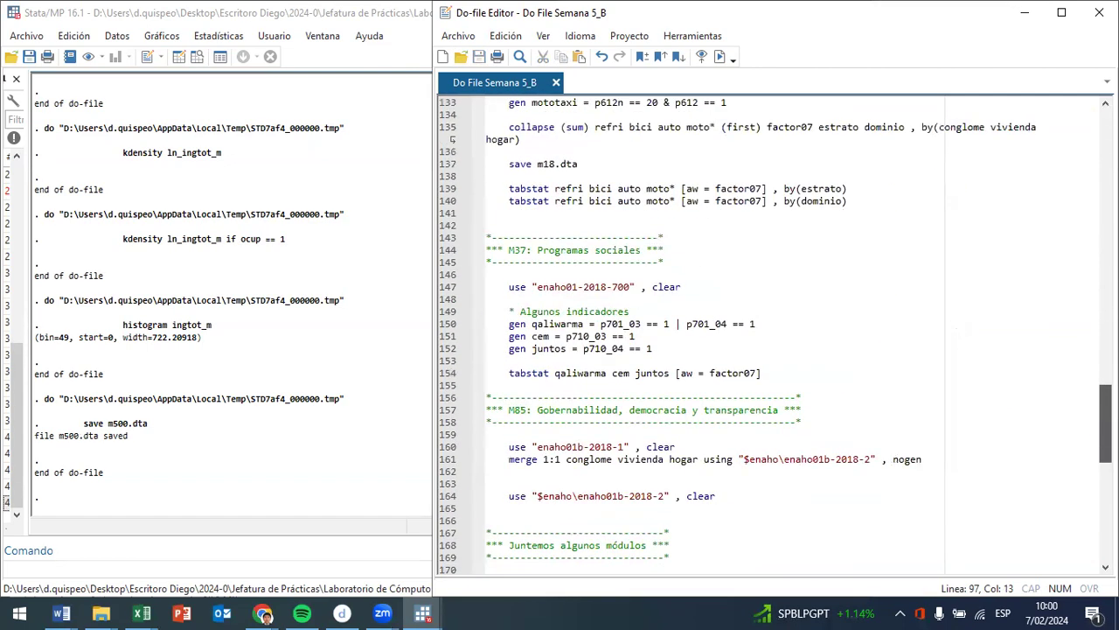
scroll(769, 333, "down", 5)
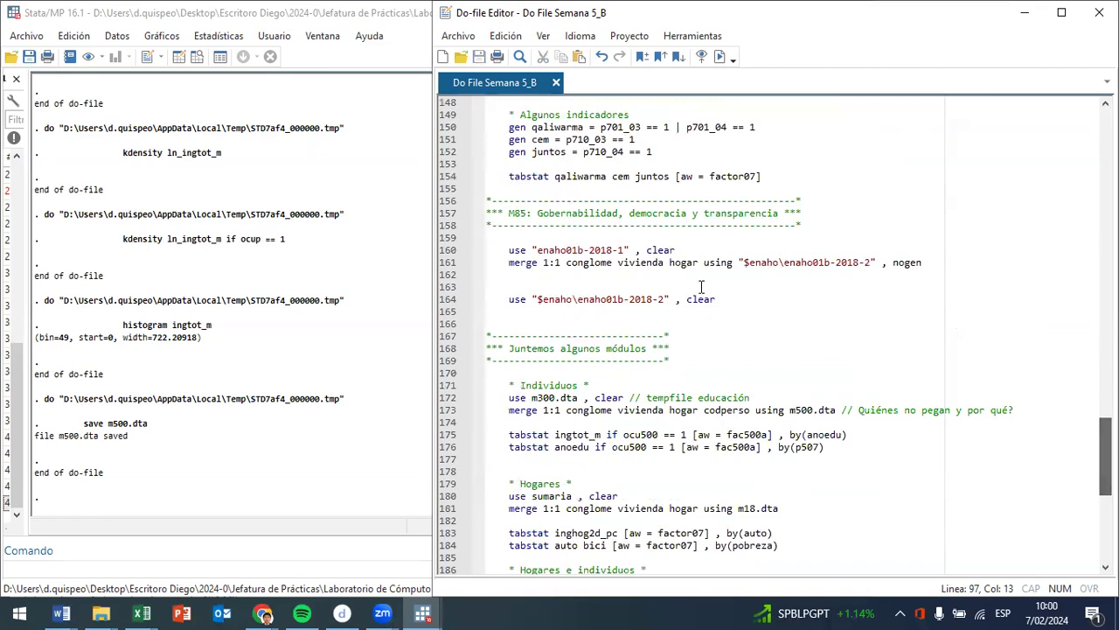
scroll(573, 357, "down", 8)
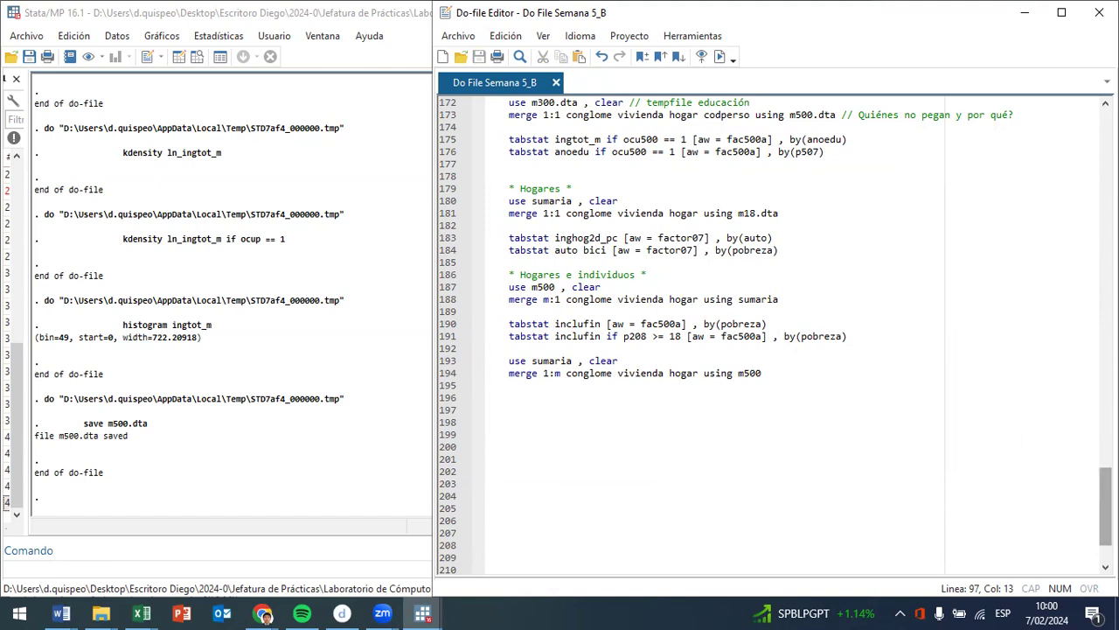
left_click_drag(1106, 507, 1106, 131)
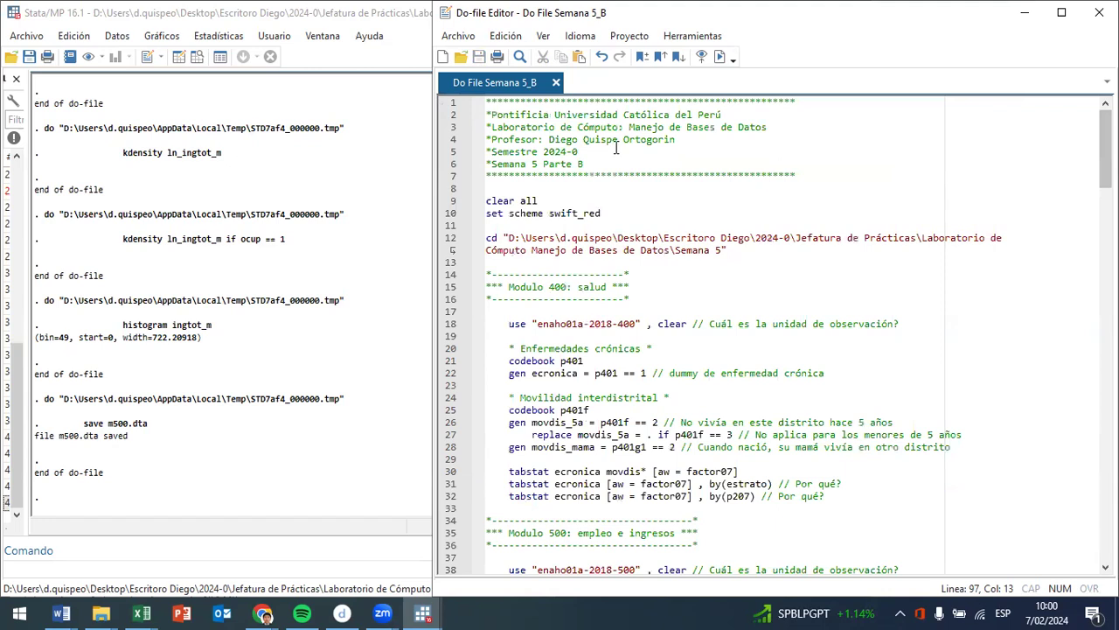
mouse_move(1042, 609)
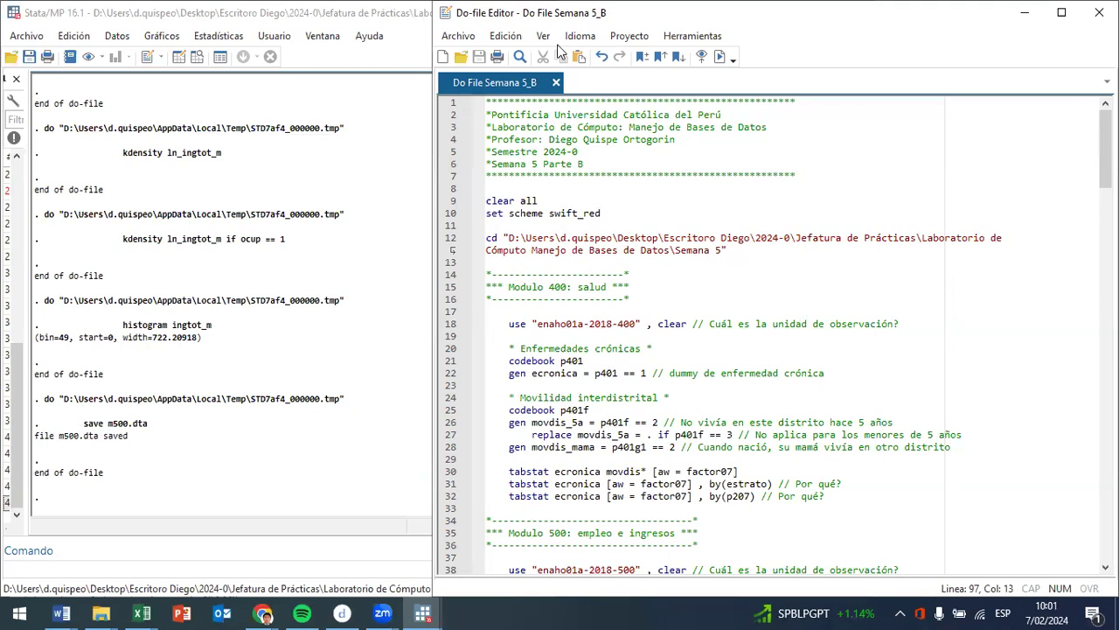
- Switch to the Base_gasto_municipal workbook in Excel and go to the first 2003 spending value on sheet Hoja1
left_click(136, 611)
left_click(182, 563)
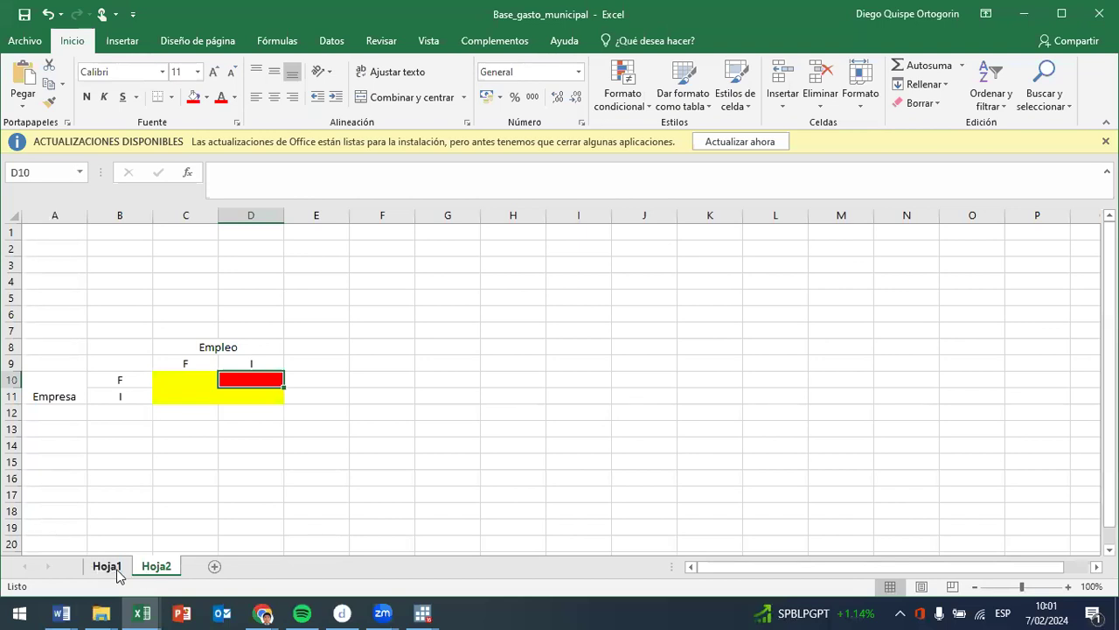
left_click(97, 567)
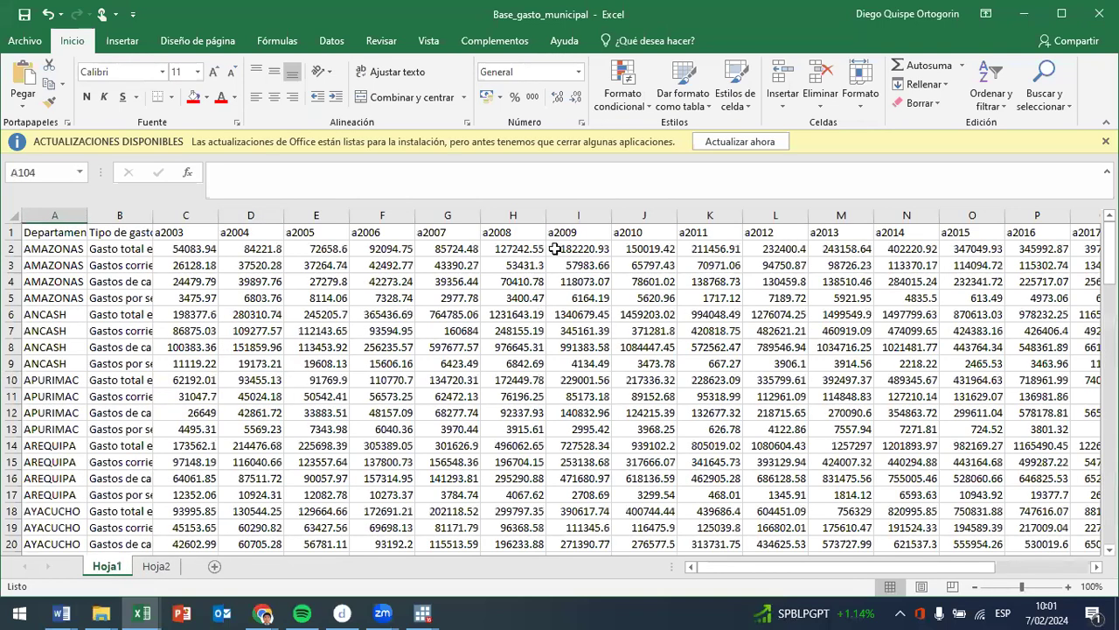
left_click(193, 251)
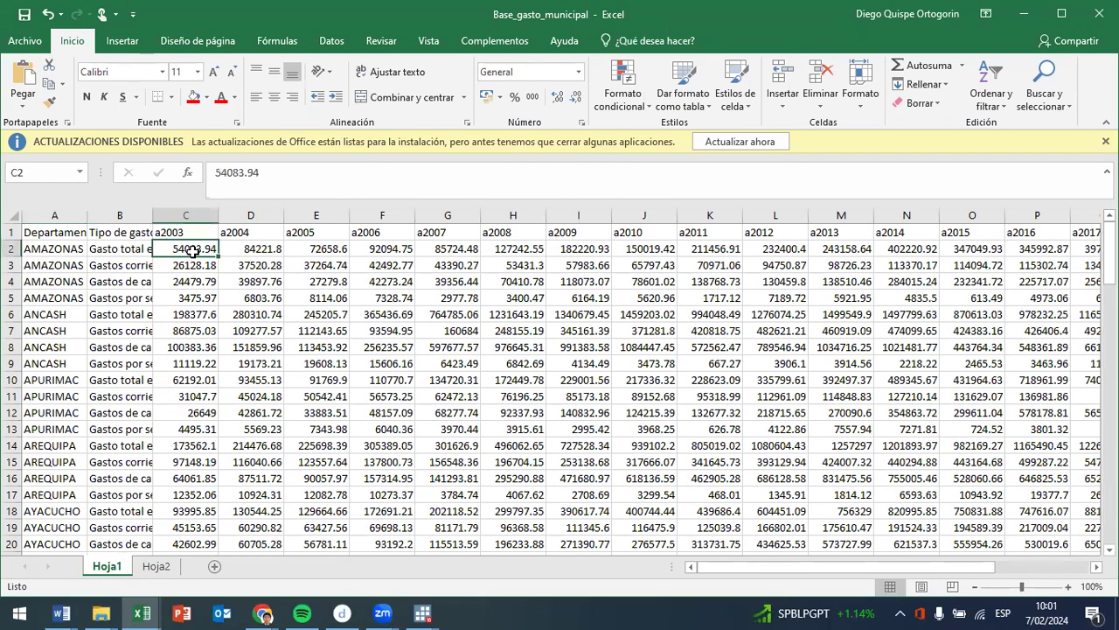
- Enter the unit note "miles de soles" in cell C110, below the municipal spending data
scroll(231, 293, "down", 13)
scroll(217, 446, "down", 20)
left_click(193, 346)
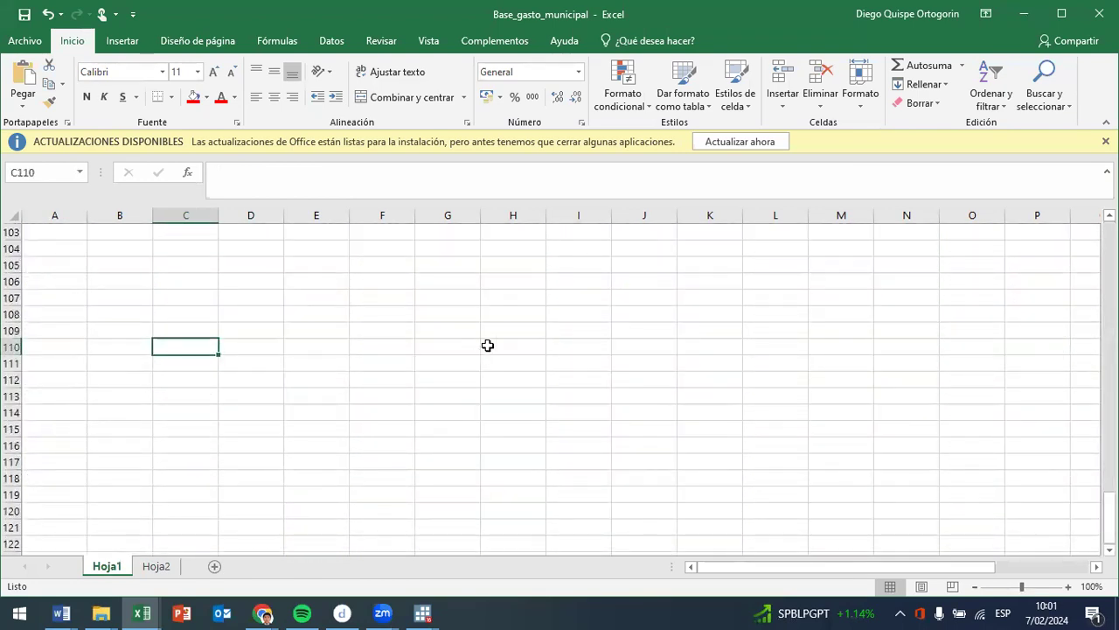
type("miles de soles")
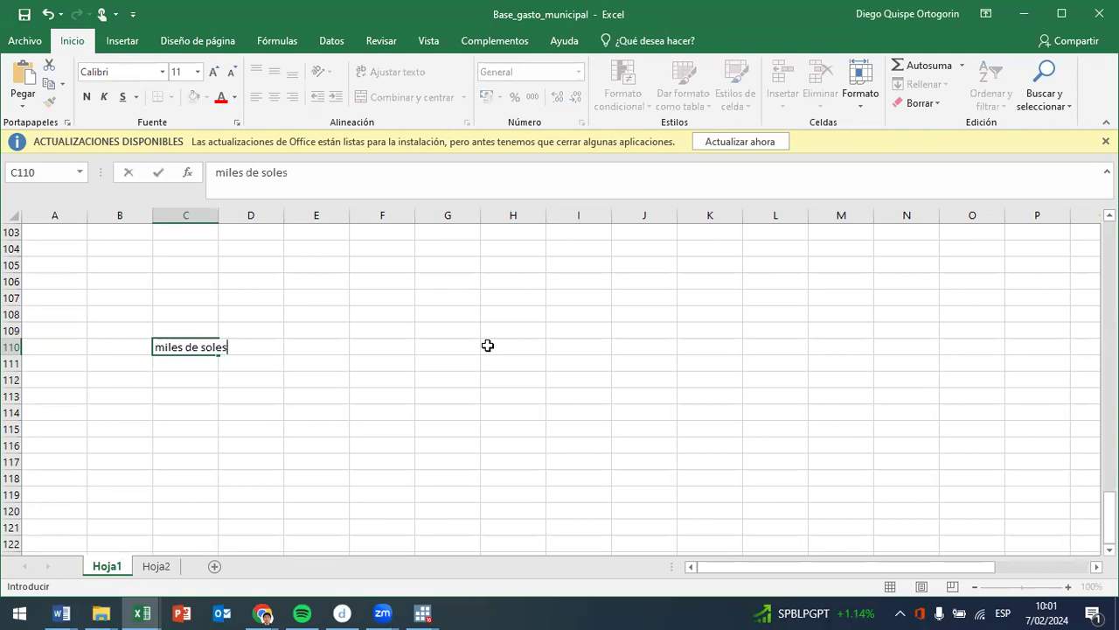
key("Return")
- Convert the last 2003 value to soles with the formula =C101*1000 in cell C104, and return to the start of the table
scroll(488, 345, "up", 4)
left_click(203, 395)
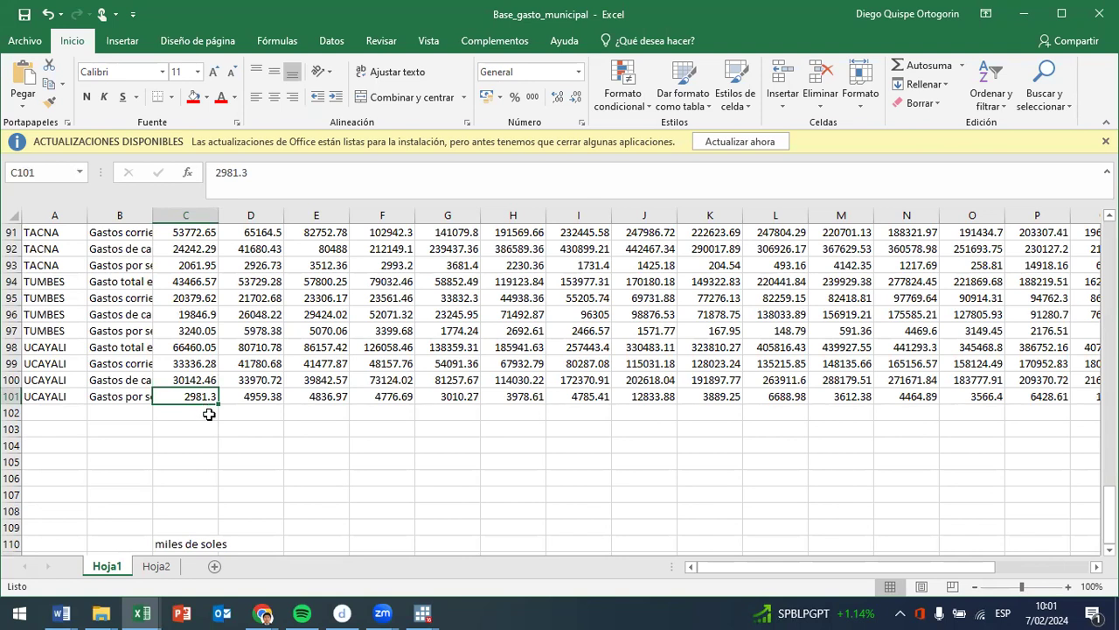
left_click(203, 443)
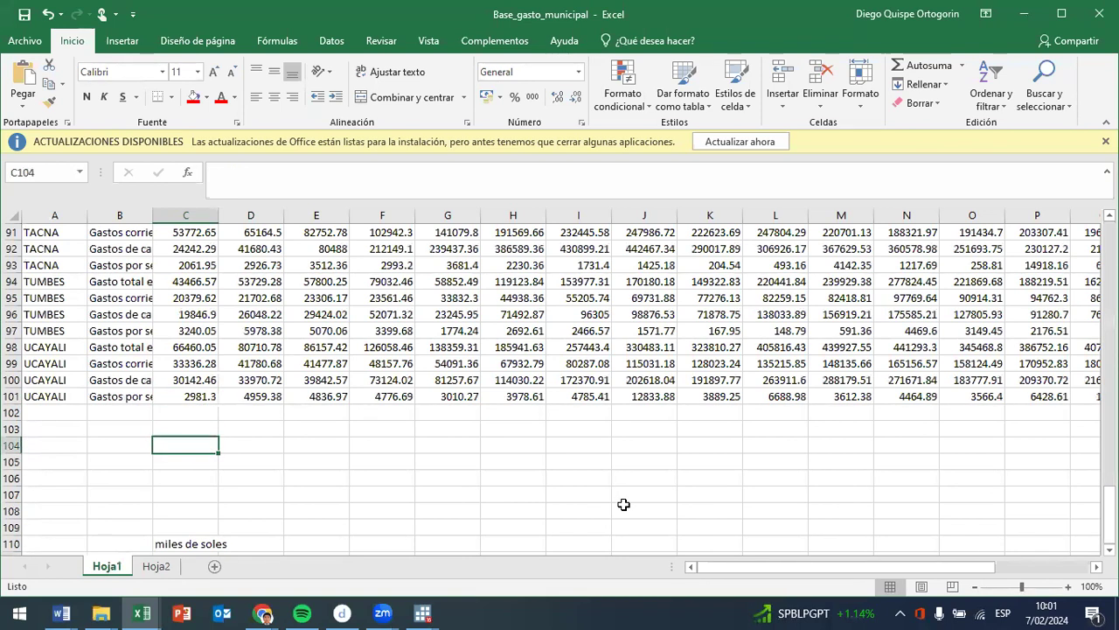
type("=")
left_click(161, 398)
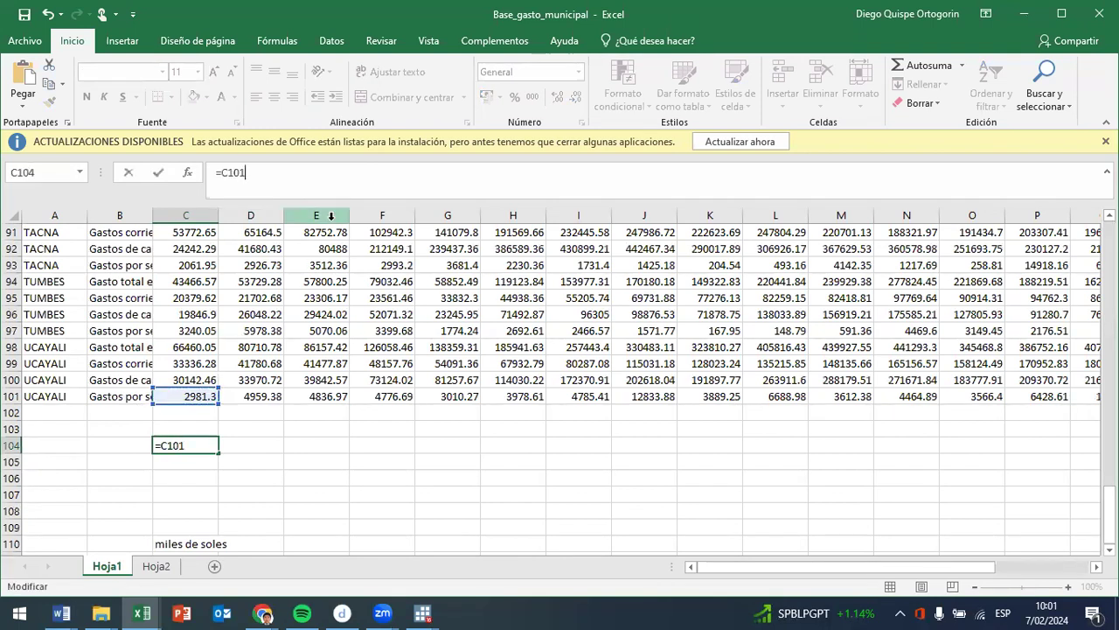
type("*1000")
key("ctrl+Return")
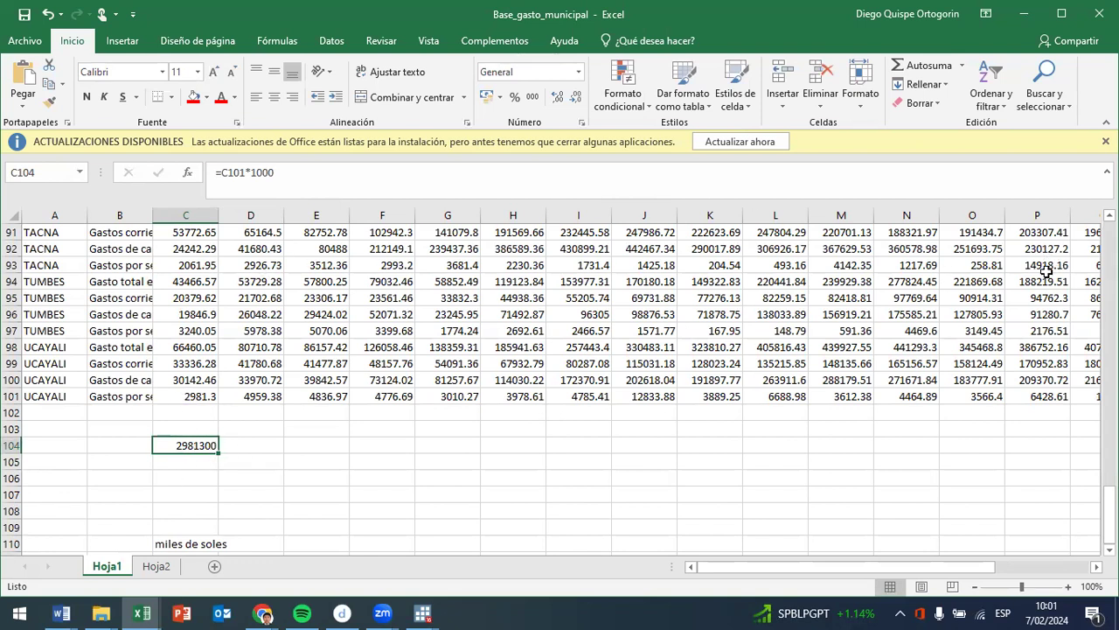
scroll(651, 258, "up", 5)
scroll(664, 280, "up", 20)
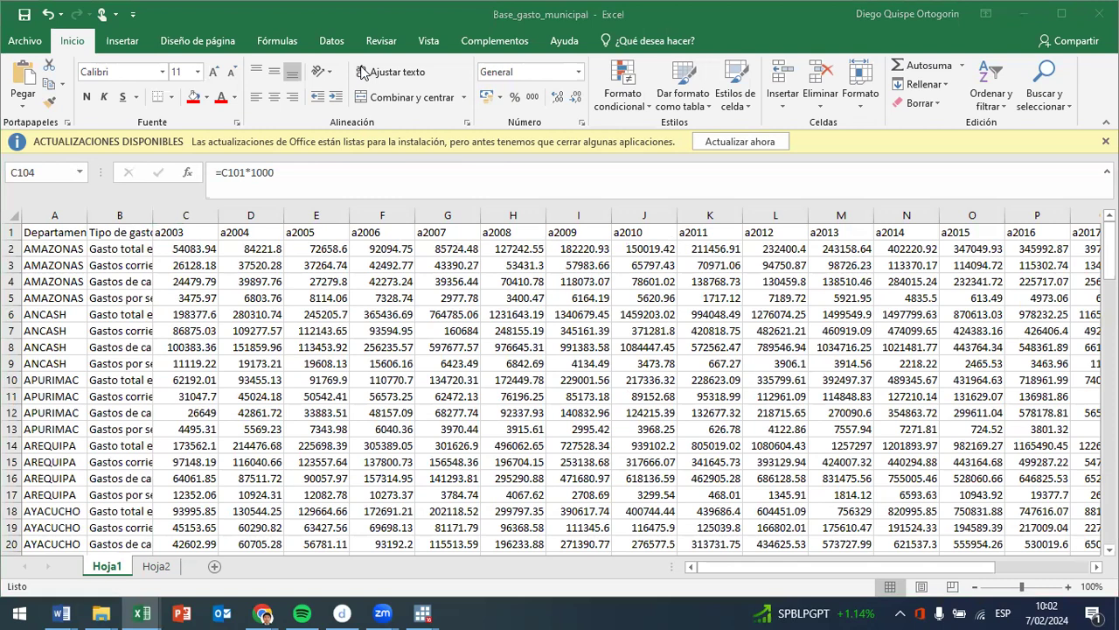
- Switch to the ENAHO variable dictionary PDF in Chrome, at the P558E bank account questions
key("XF86AudioRaiseVolume")
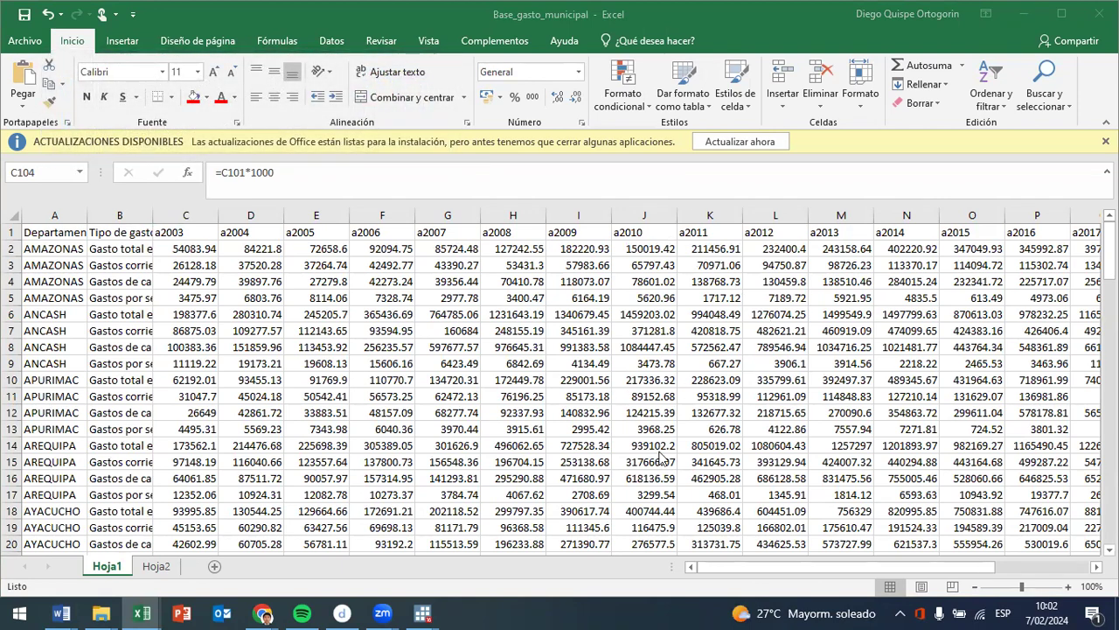
mouse_move(262, 613)
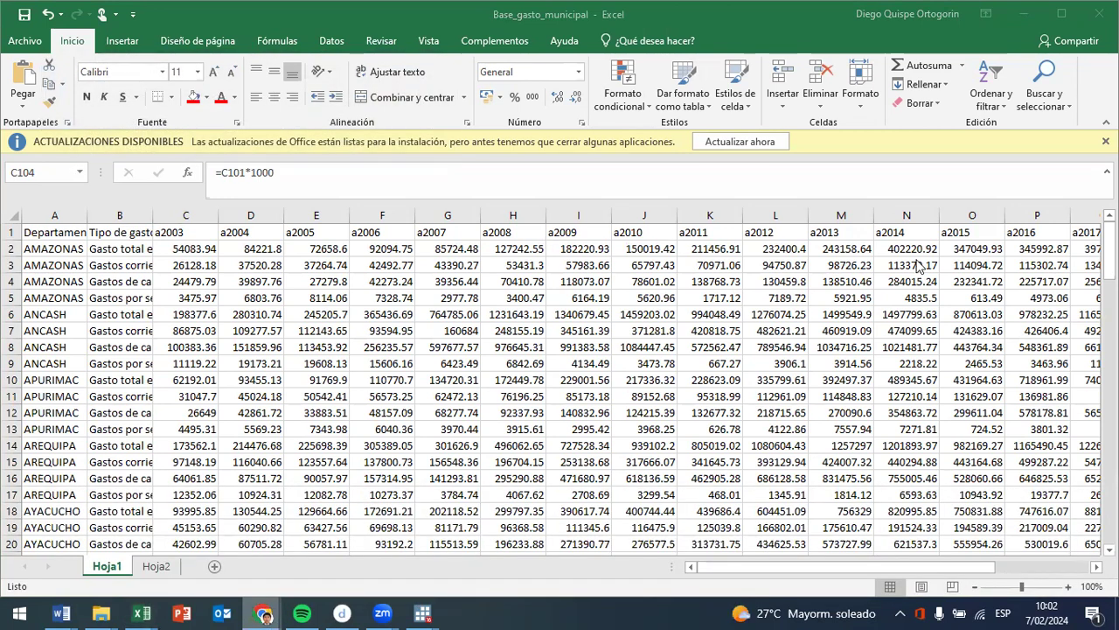
key("alt+Tab")
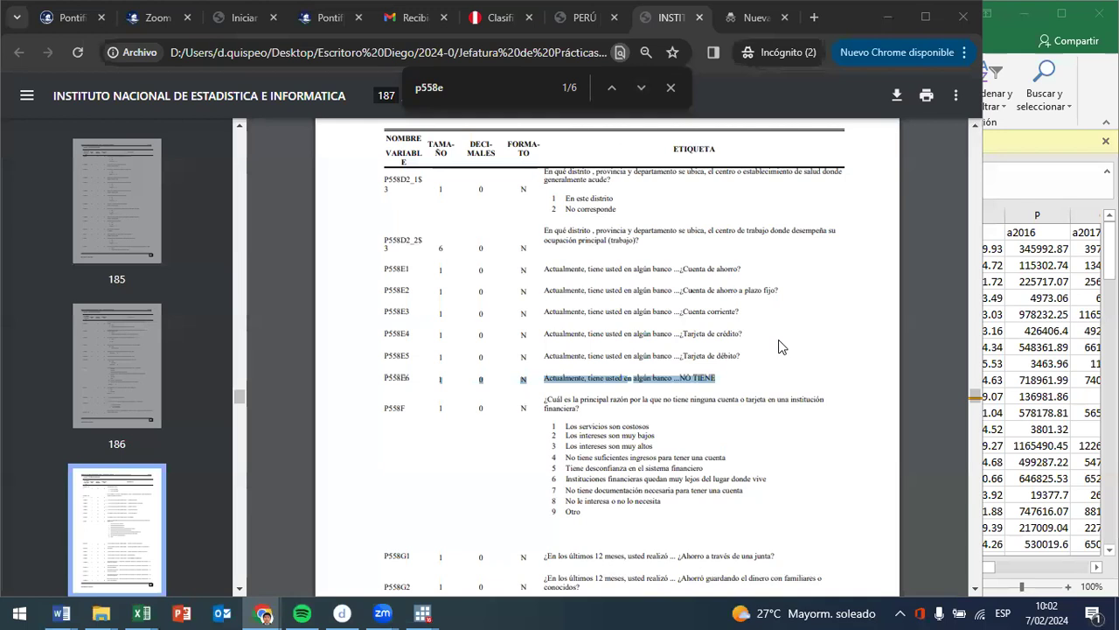